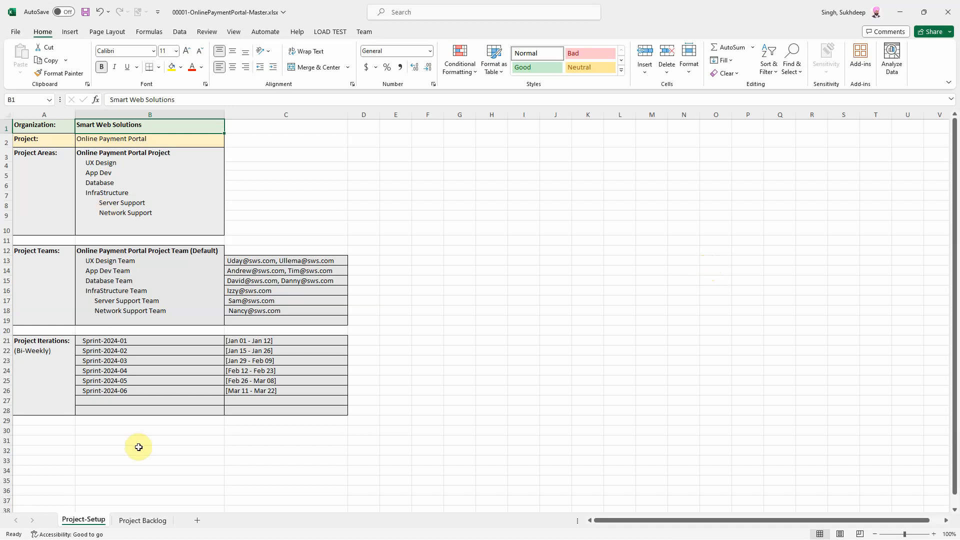
Step: Switch to the Project Backlog sheet, which is filtered to show only the four Epics
{"action": "left_click", "coordinate": [142, 521]}
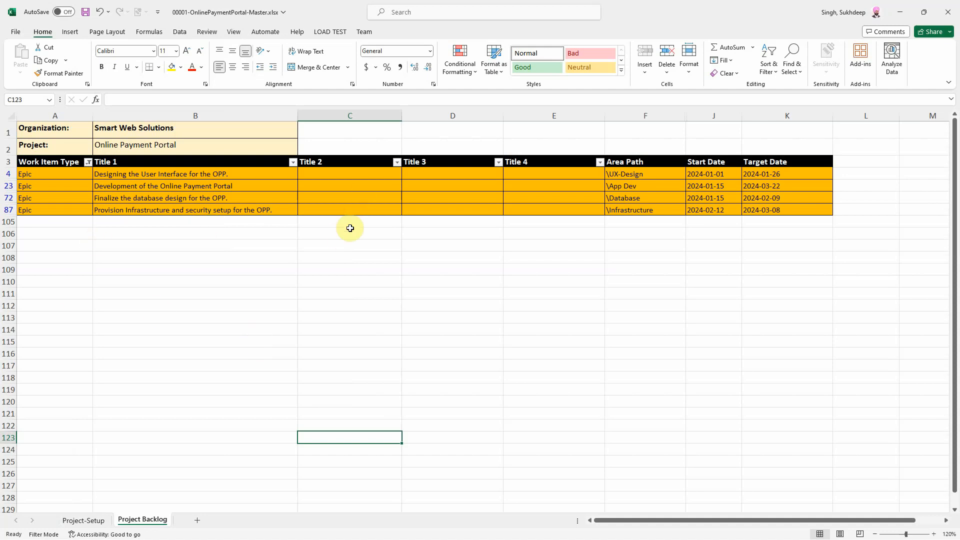
Step: Add Feature, User Story and Task to the Work Item Type filter, and widen the Title 4 column
{"action": "left_click", "coordinate": [88, 163]}
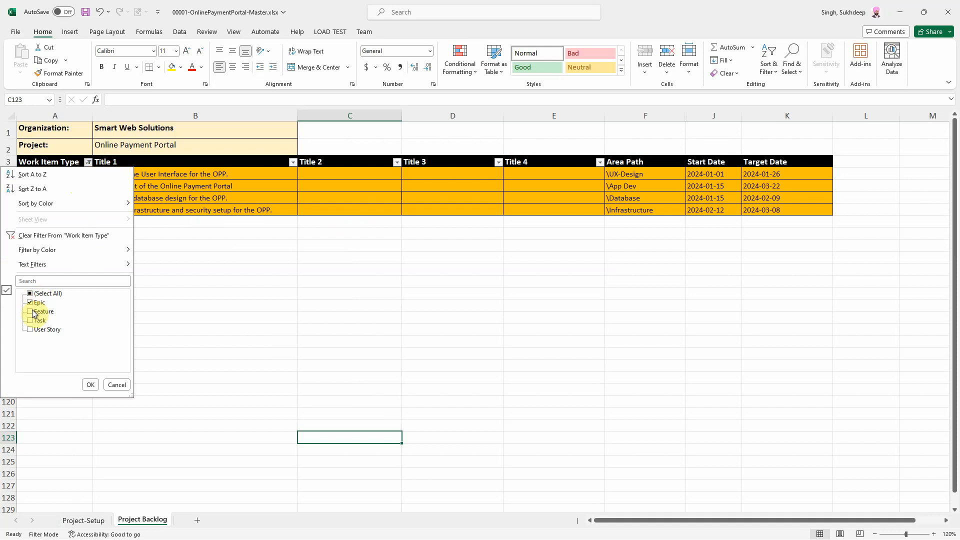
{"action": "left_click", "coordinate": [90, 385]}
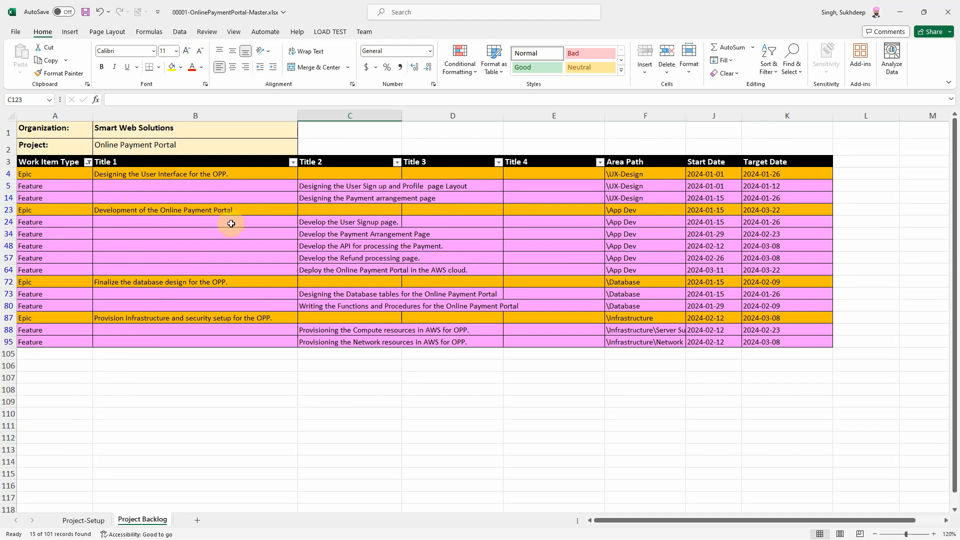
{"action": "left_click", "coordinate": [88, 162]}
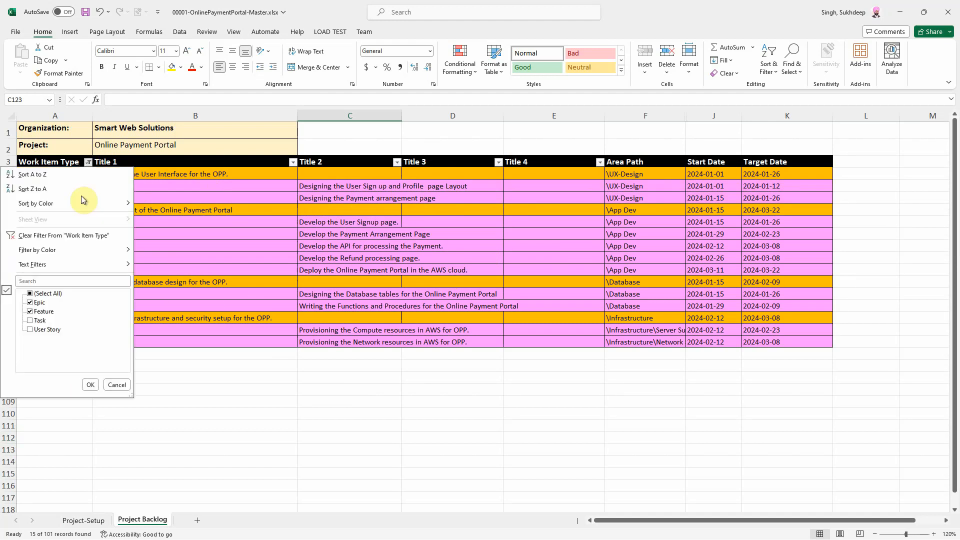
{"action": "left_click", "coordinate": [29, 330]}
{"action": "left_click", "coordinate": [89, 385]}
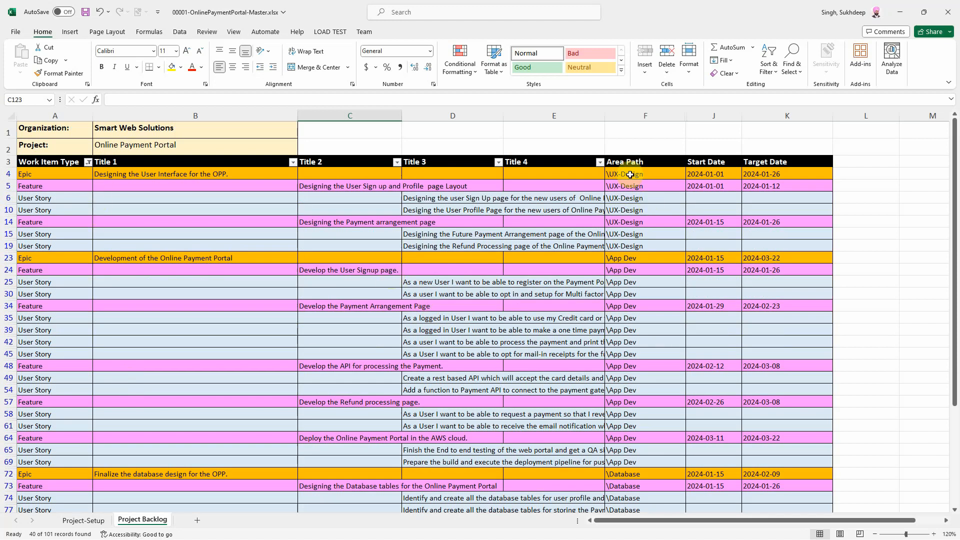
{"action": "left_click", "coordinate": [87, 164]}
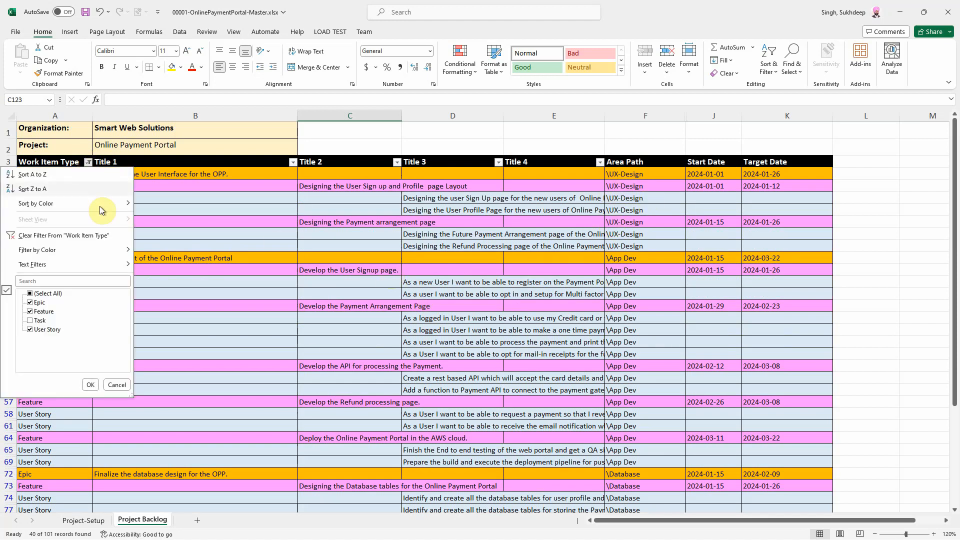
{"action": "left_click", "coordinate": [38, 321]}
{"action": "left_click", "coordinate": [90, 385]}
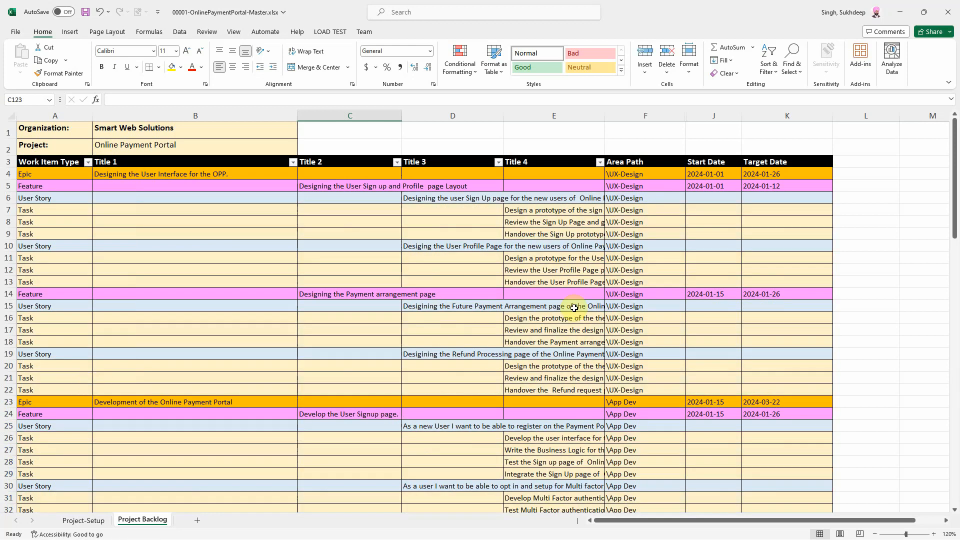
{"action": "left_click_drag", "start_coordinate": [605, 115], "coordinate": [693, 122]}
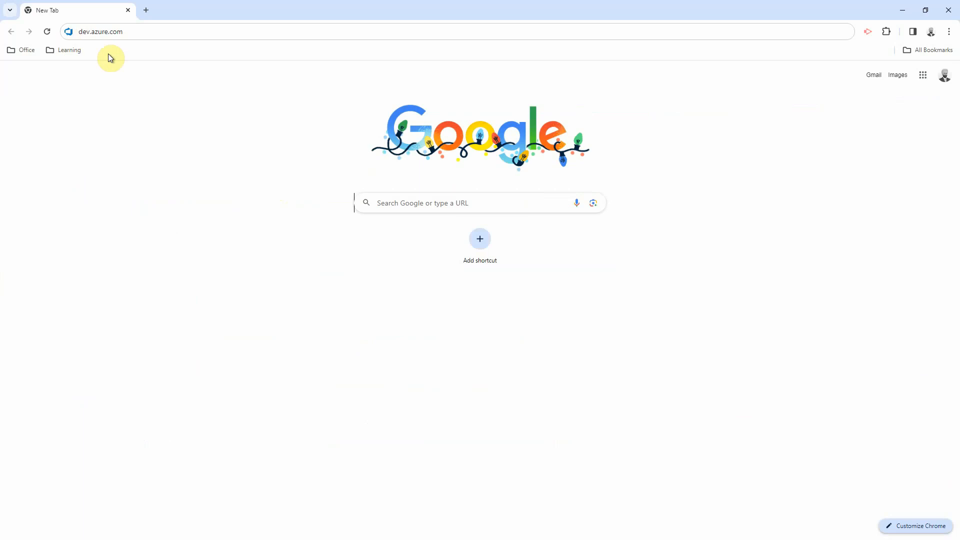
Step: Load dev.azure.com in Chrome to reach the SmartWebSolutions001 organization home
{"action": "left_click", "coordinate": [137, 36]}
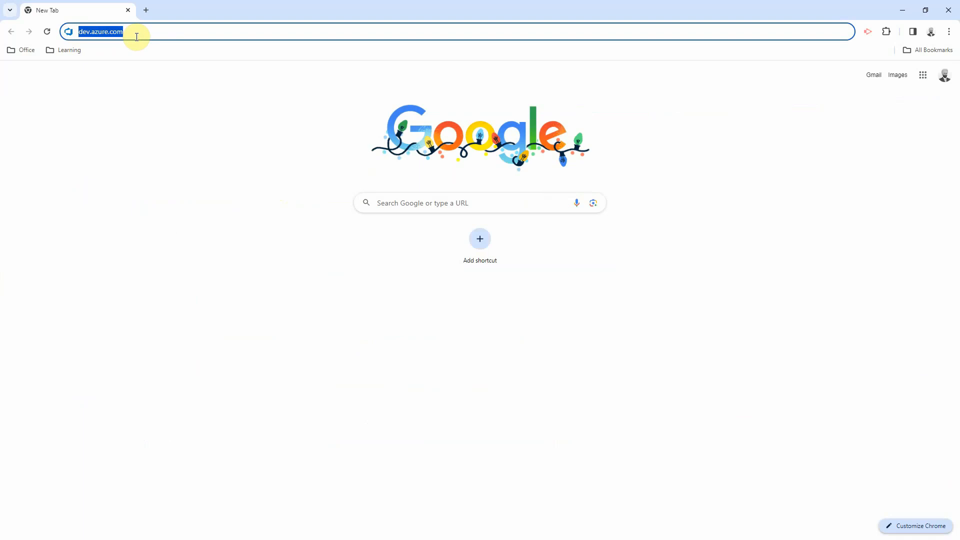
{"action": "key", "text": "Return"}
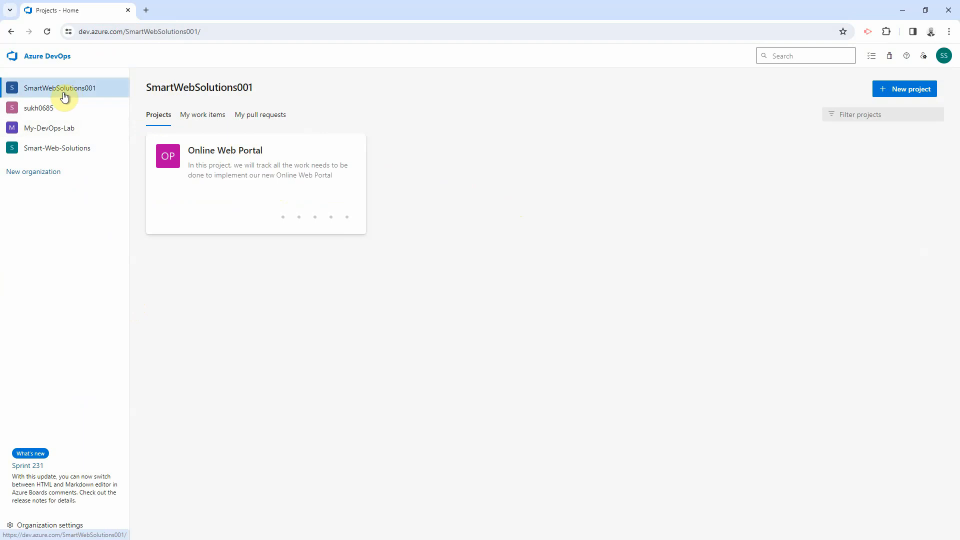
Step: Start a new organization and replace the suggested name with SmartWebSolutions002
{"action": "left_click", "coordinate": [39, 174]}
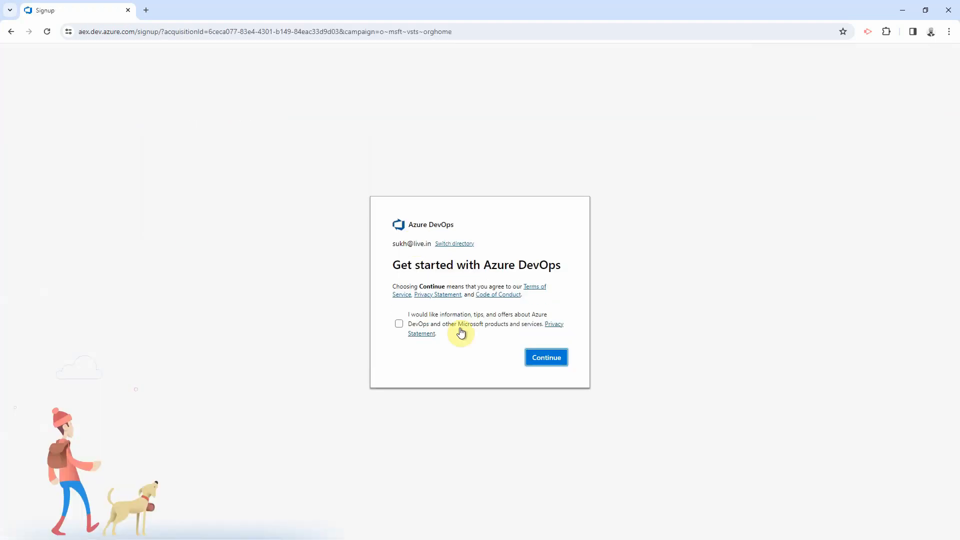
{"action": "left_click", "coordinate": [533, 358]}
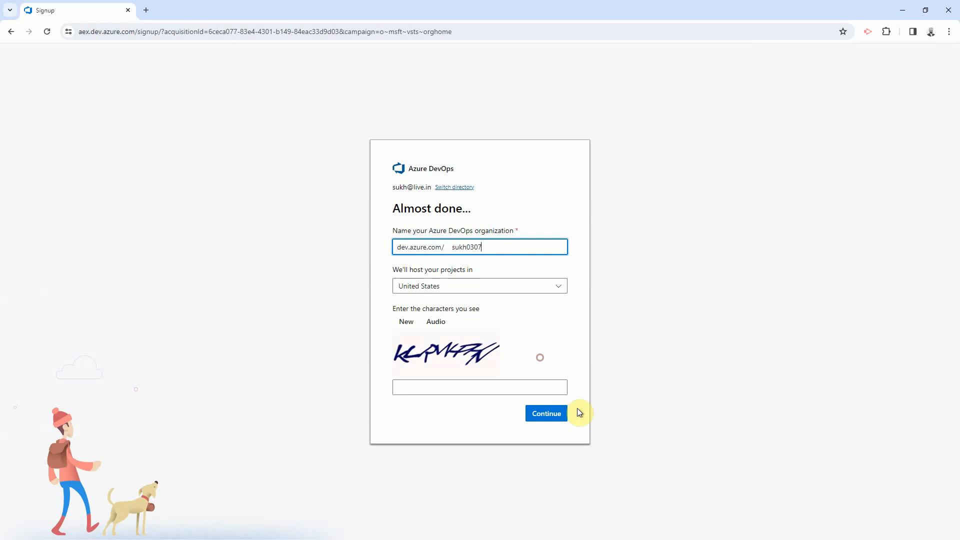
{"action": "double_click", "coordinate": [456, 253]}
{"action": "type", "text": "Smas"}
{"action": "key", "text": "BackSpace"}
{"action": "type", "text": "rtW"}
{"action": "type", "text": "ebSolutions"}
{"action": "type", "text": "001"}
{"action": "type", "text": "002"}
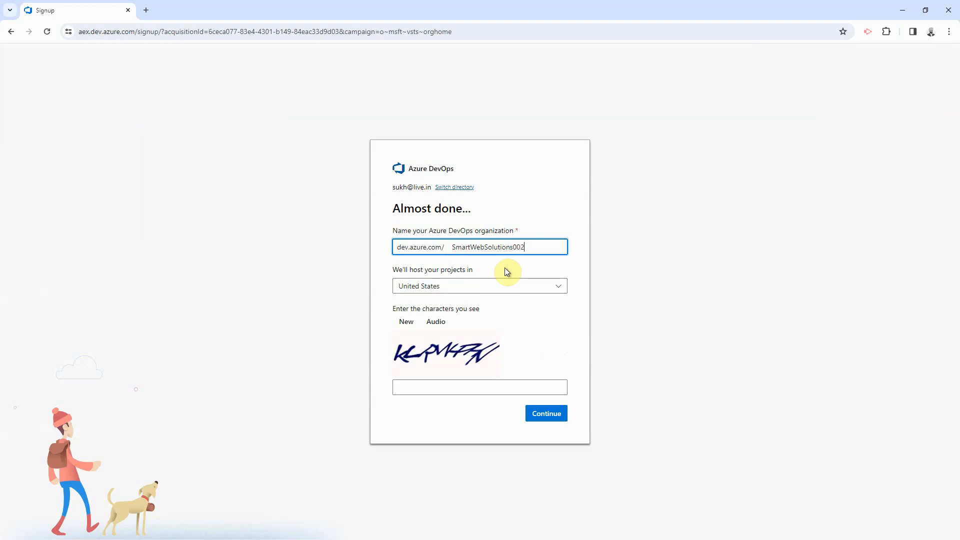
Step: Enter the captcha characters and submit to create the organization hosted in the United States
{"action": "left_click", "coordinate": [447, 389]}
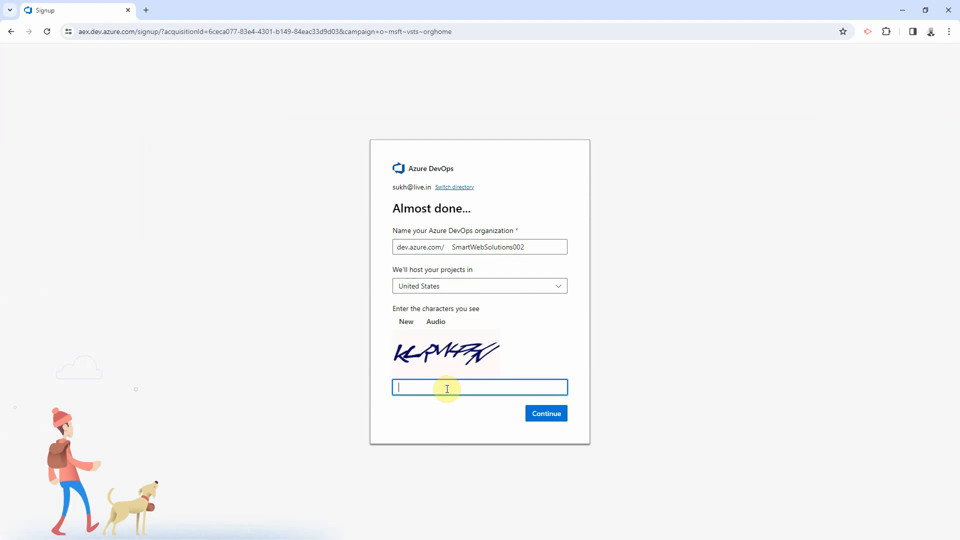
{"action": "type", "text": "kl"}
{"action": "key", "text": "BackSpace"}
{"action": "type", "text": "LR"}
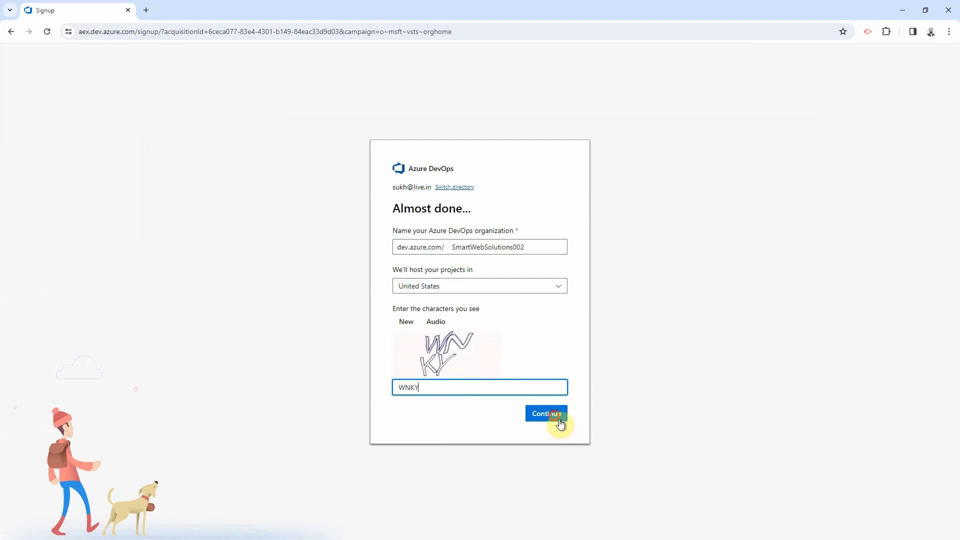
{"action": "left_click", "coordinate": [557, 419]}
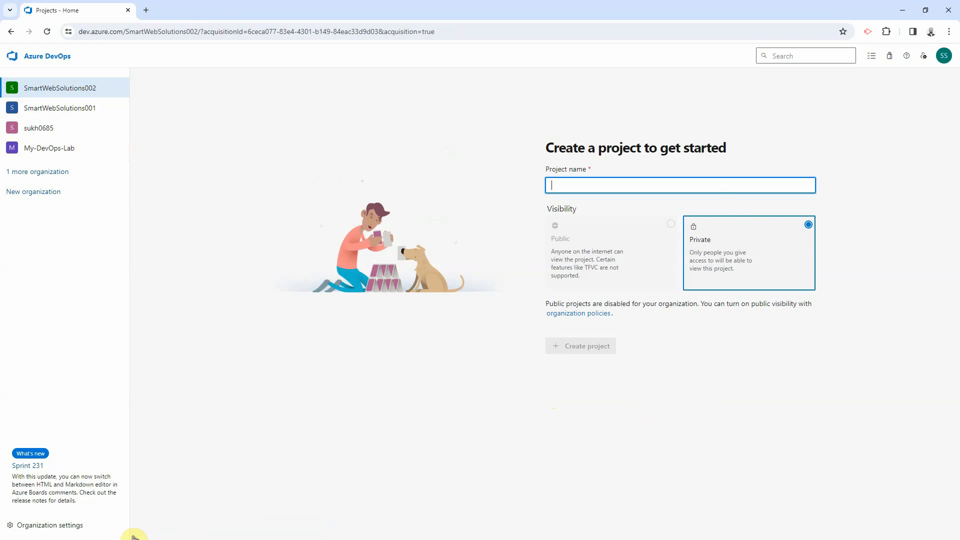
Step: Open Organization settings and go to the Process page under Boards
{"action": "left_click", "coordinate": [83, 530]}
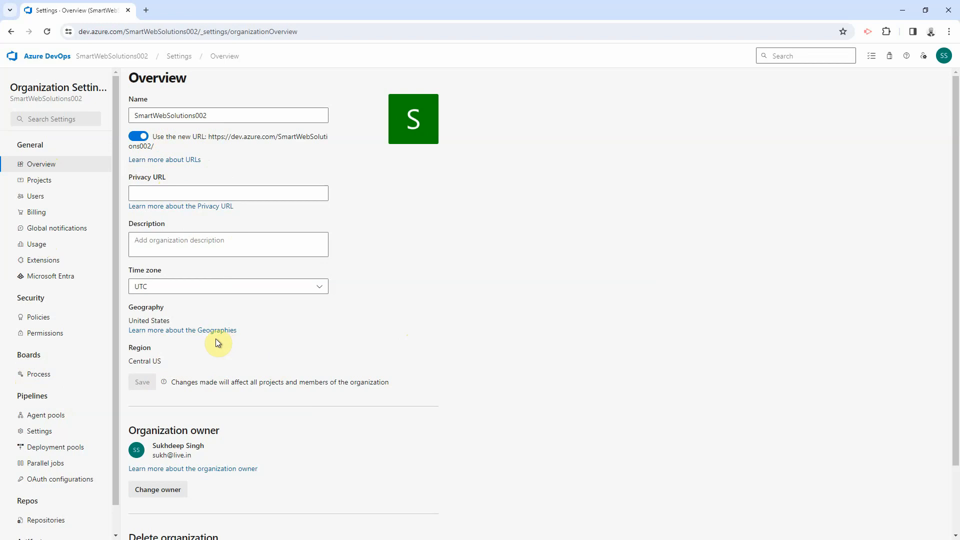
{"action": "scroll", "coordinate": [240, 380], "scroll_direction": "down", "scroll_amount": 2}
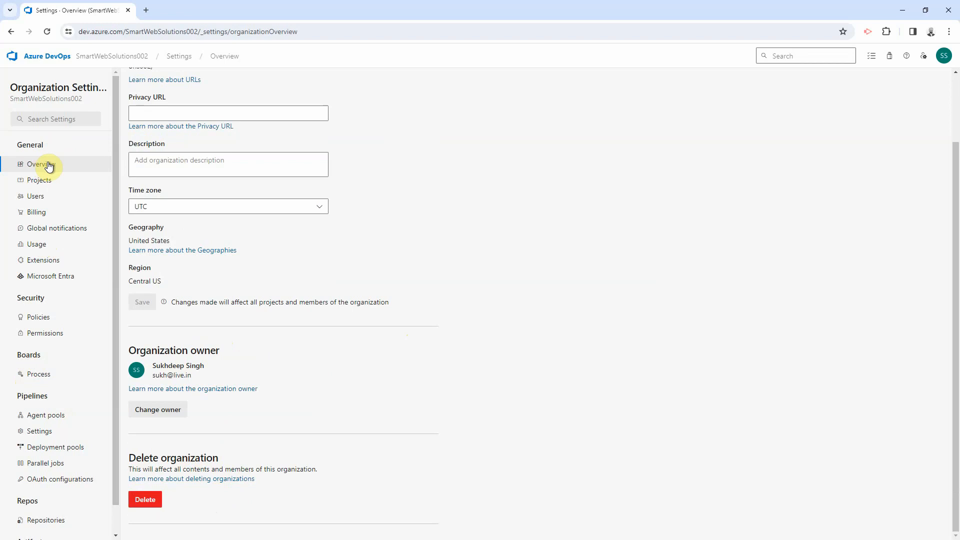
{"action": "left_click", "coordinate": [30, 376]}
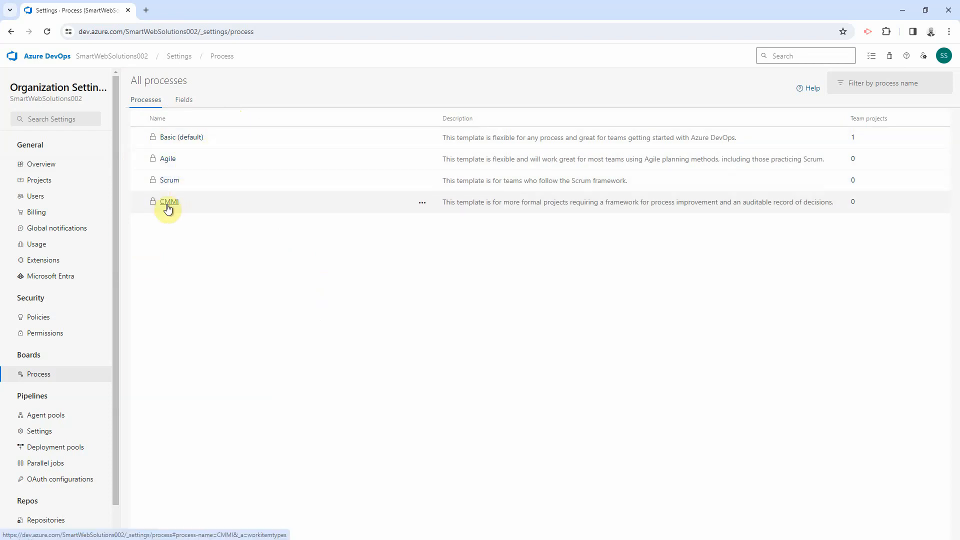
{"action": "right_click", "coordinate": [192, 143]}
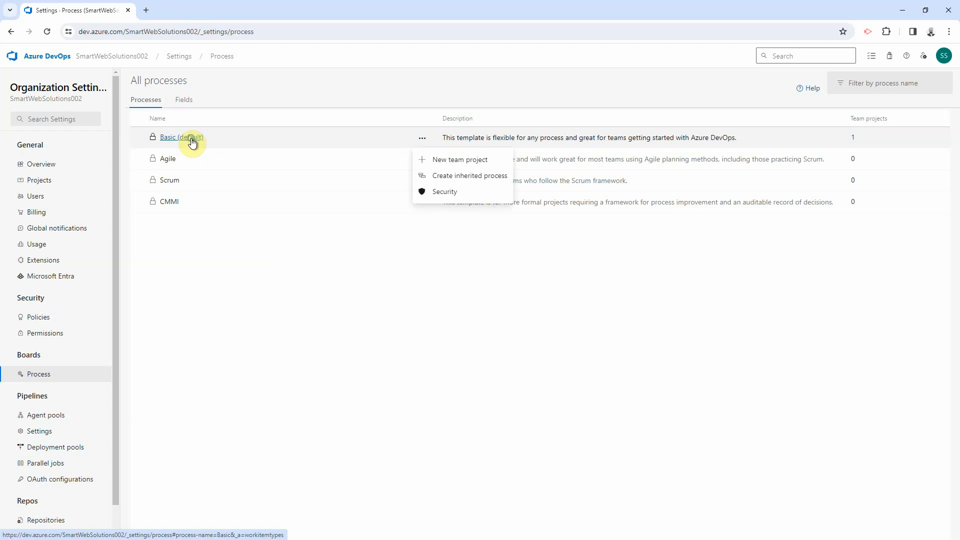
{"action": "left_click", "coordinate": [224, 361]}
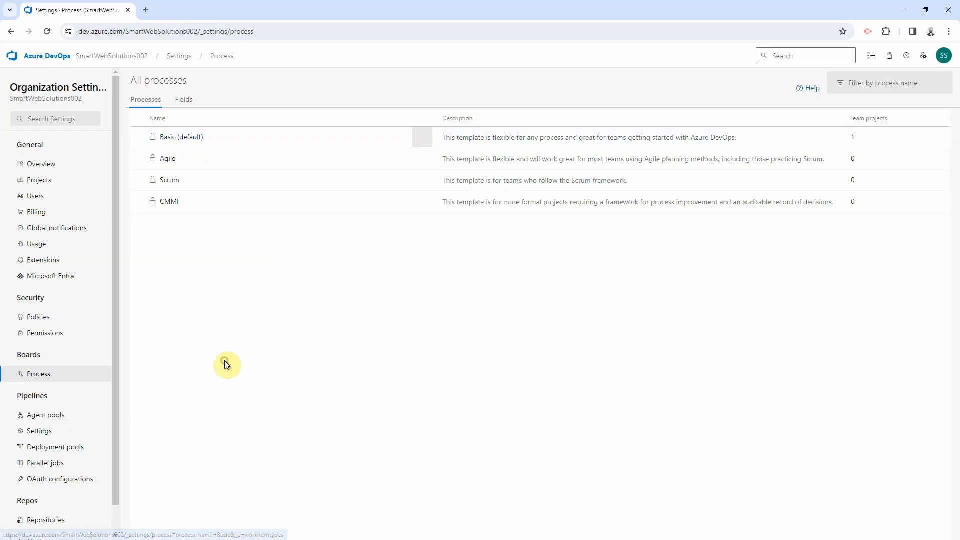
{"action": "left_click", "coordinate": [179, 138]}
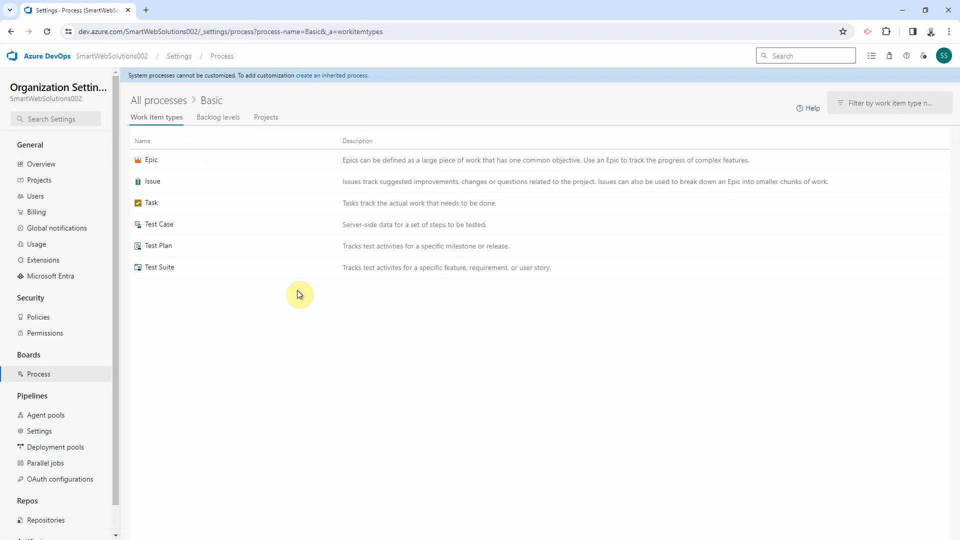
{"action": "left_click", "coordinate": [163, 104]}
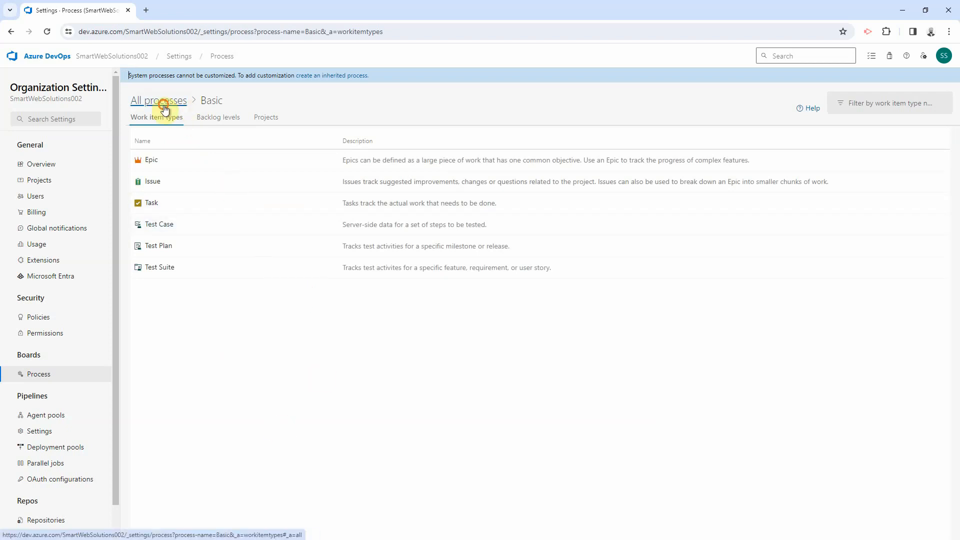
{"action": "left_click", "coordinate": [171, 200]}
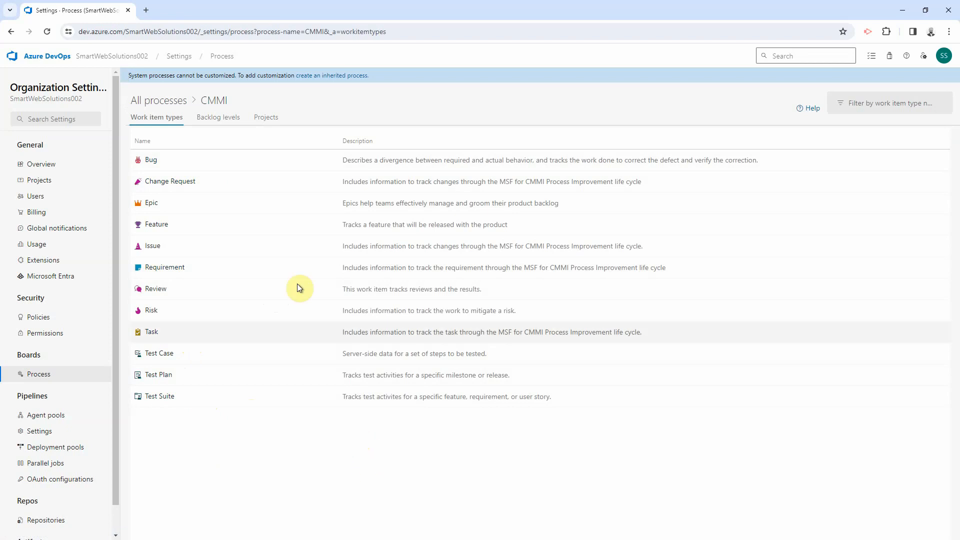
{"action": "left_click", "coordinate": [165, 102]}
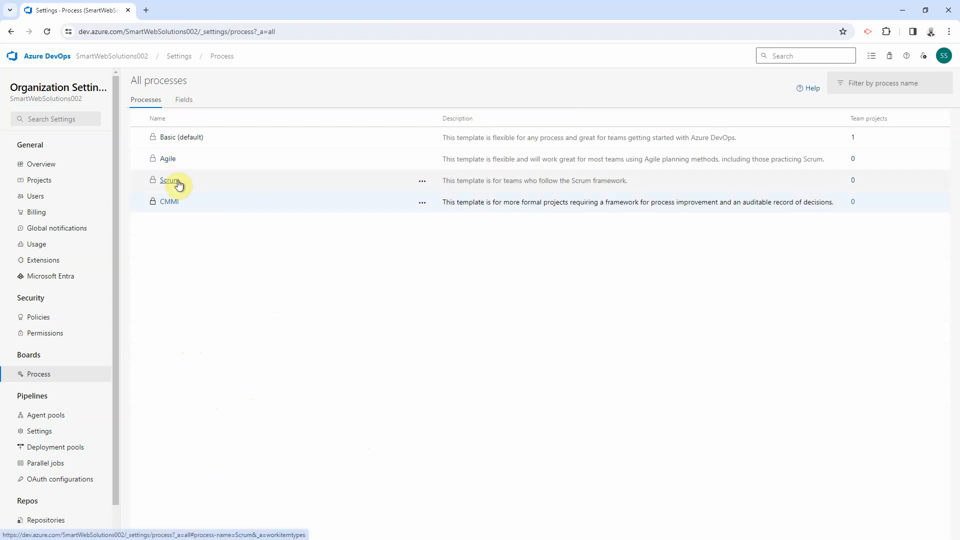
{"action": "left_click", "coordinate": [168, 159]}
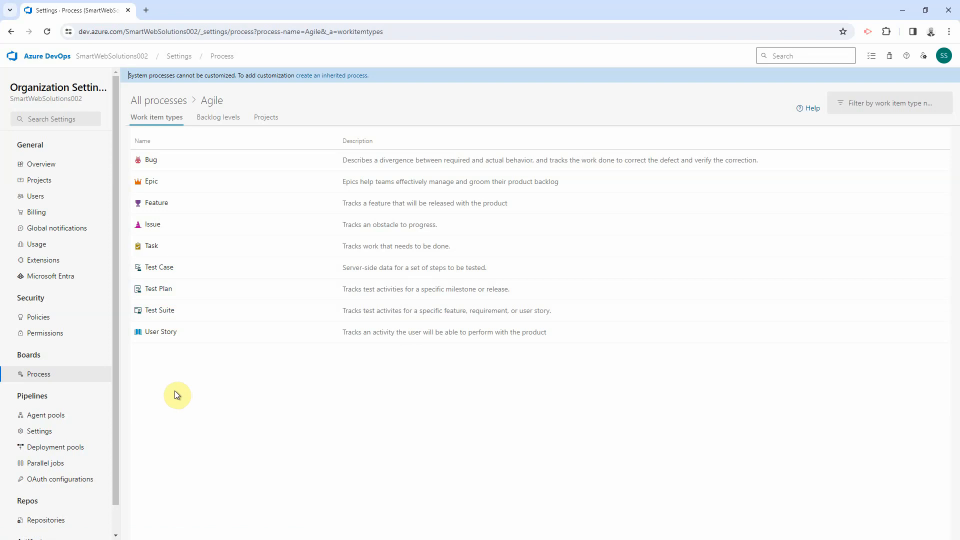
{"action": "left_click", "coordinate": [153, 102]}
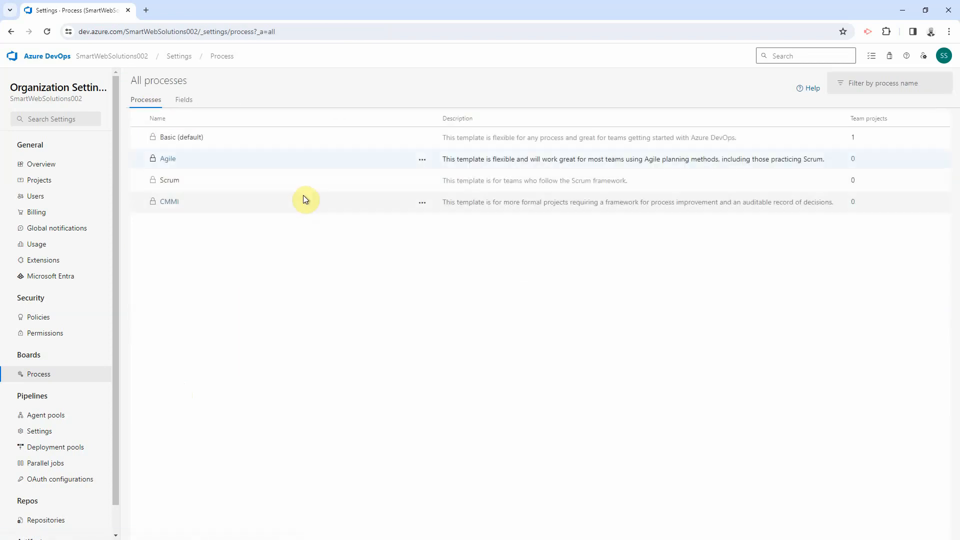
{"action": "left_click", "coordinate": [175, 184]}
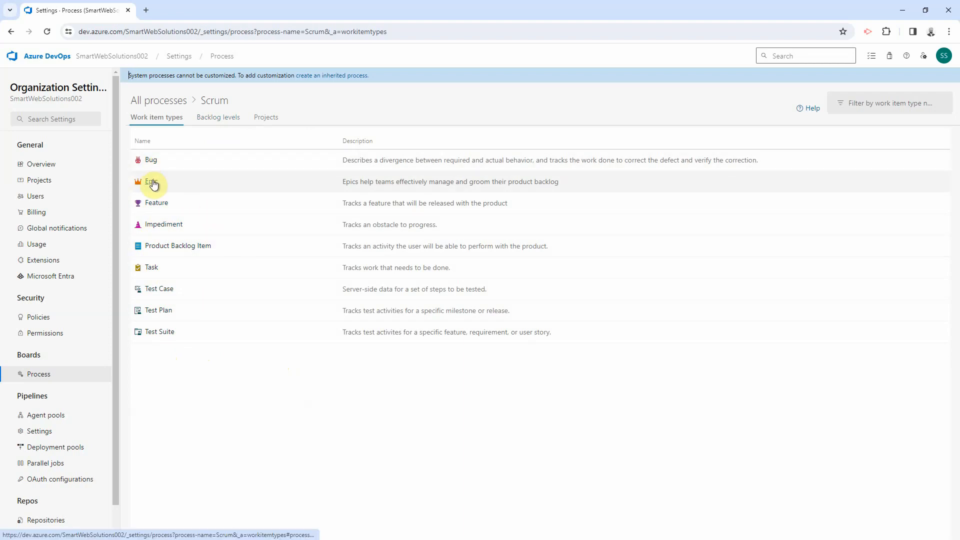
{"action": "left_click", "coordinate": [152, 183]}
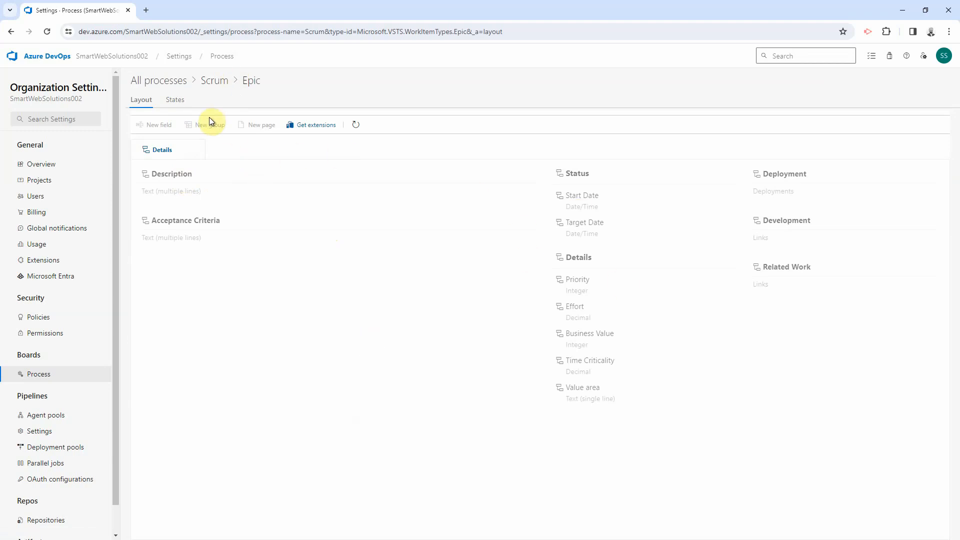
{"action": "left_click", "coordinate": [165, 82]}
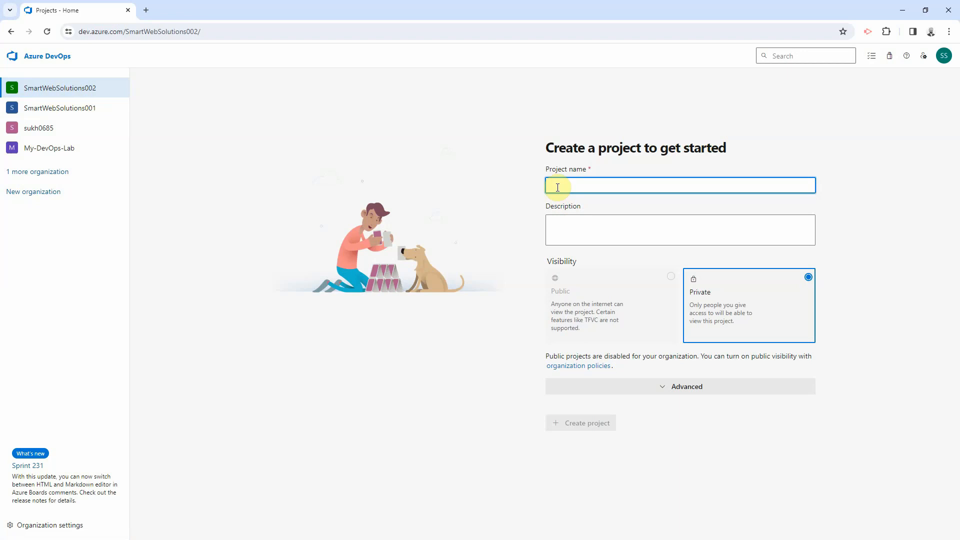
Step: Name the project Online Web Portal, reuse it as the description, and keep Git and Agile
{"action": "type", "text": "O"}
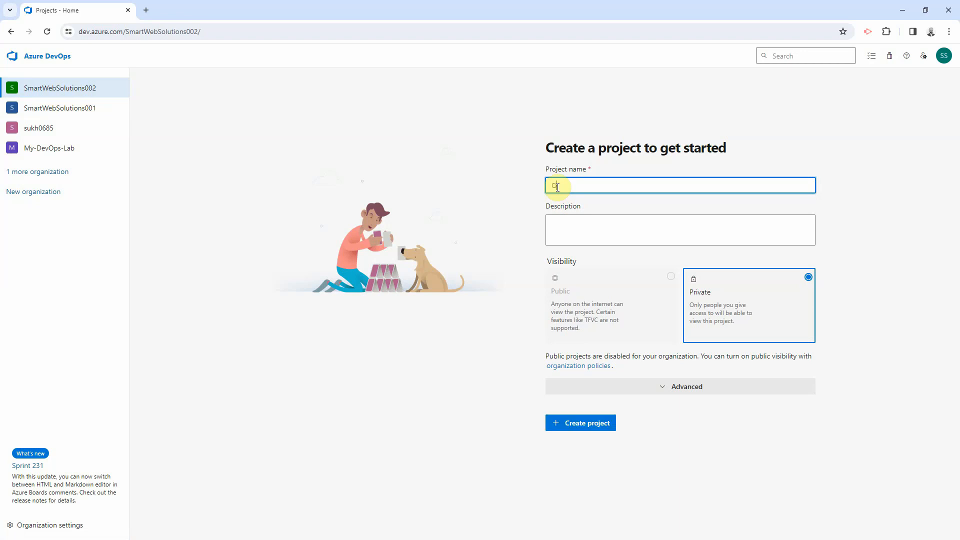
{"action": "type", "text": "nline Web Portal"}
{"action": "triple_click", "coordinate": [617, 186]}
{"action": "key", "text": "ctrl+c"}
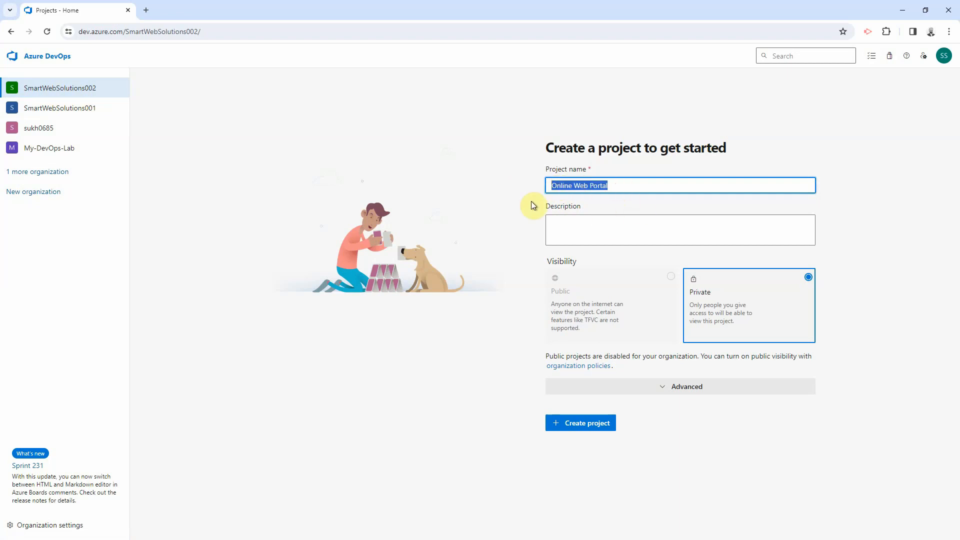
{"action": "left_click", "coordinate": [576, 226]}
{"action": "key", "text": "ctrl+v"}
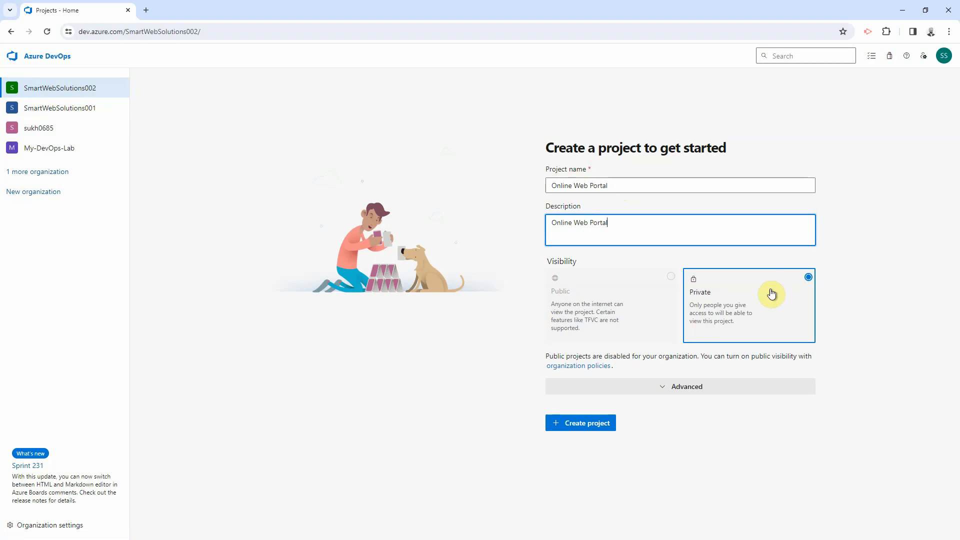
{"action": "left_click", "coordinate": [667, 387]}
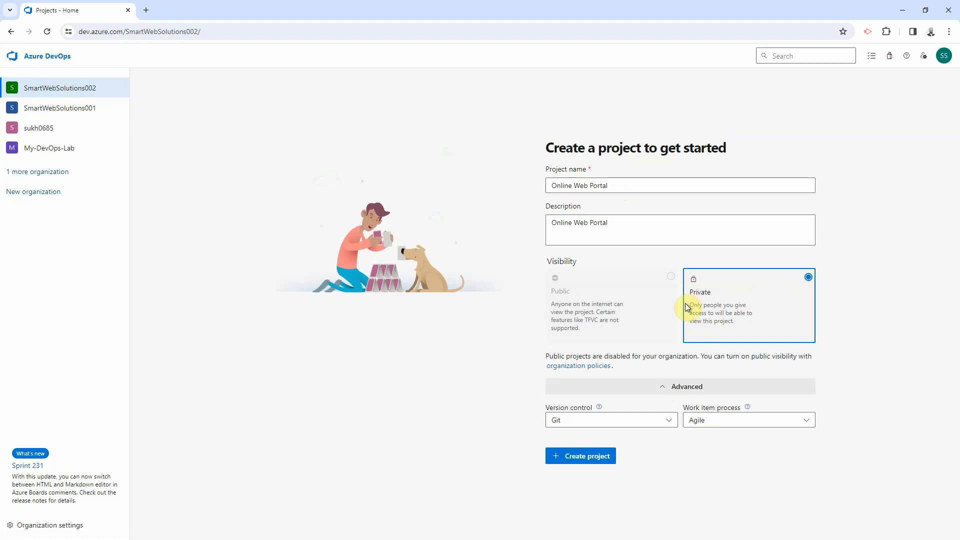
{"action": "left_click", "coordinate": [715, 422]}
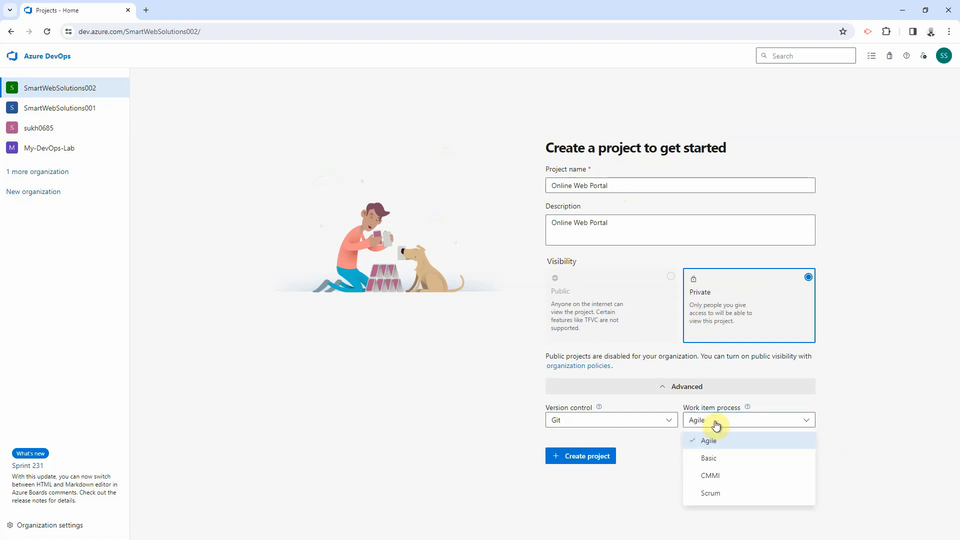
{"action": "left_click", "coordinate": [707, 441]}
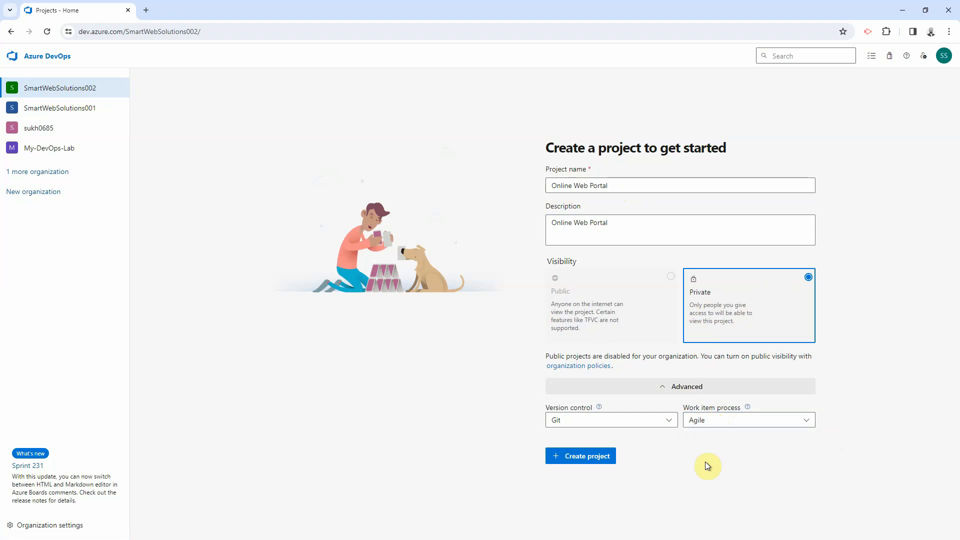
Step: Create the private Online Web Portal project and open its summary page
{"action": "left_click", "coordinate": [602, 460]}
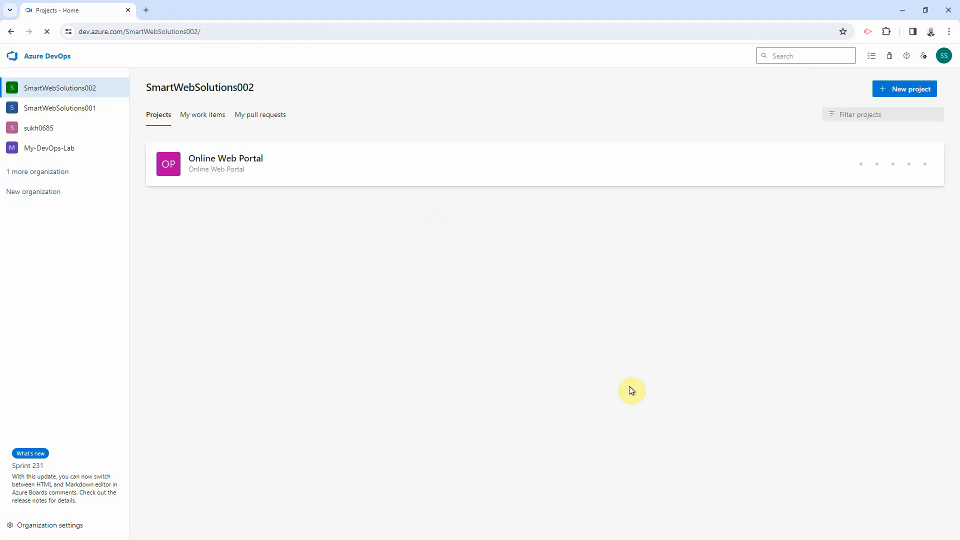
{"action": "left_click", "coordinate": [223, 166]}
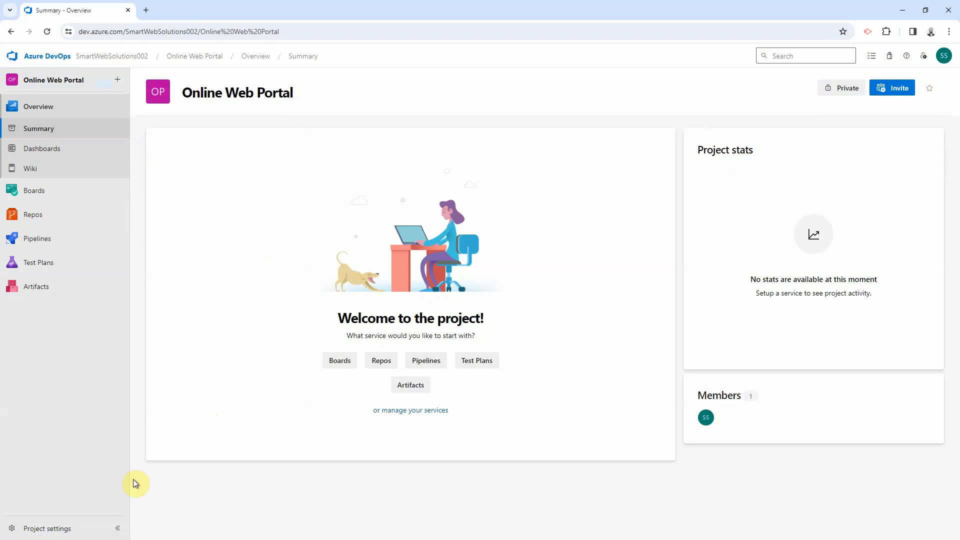
Step: Go to the Teams page in the Online Web Portal project settings
{"action": "left_click", "coordinate": [68, 530]}
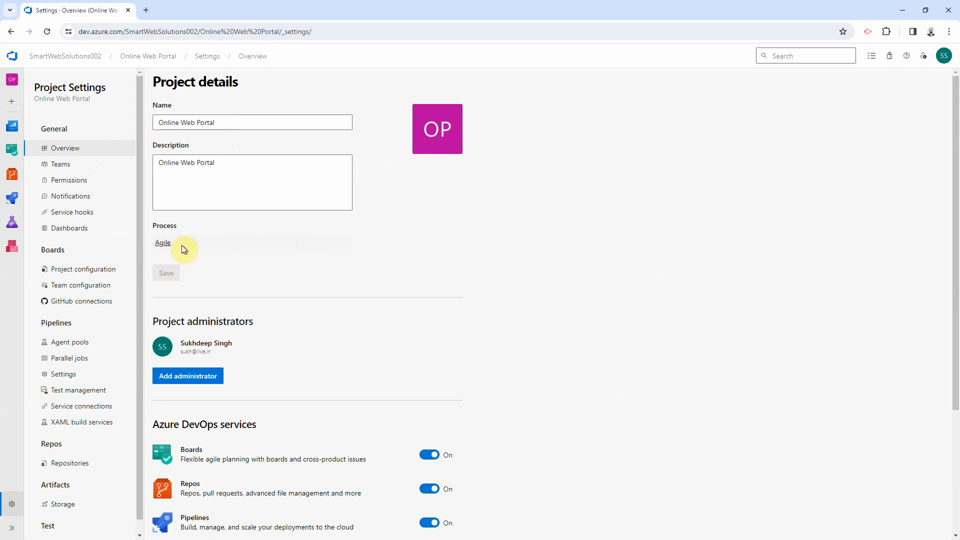
{"action": "left_click", "coordinate": [66, 170]}
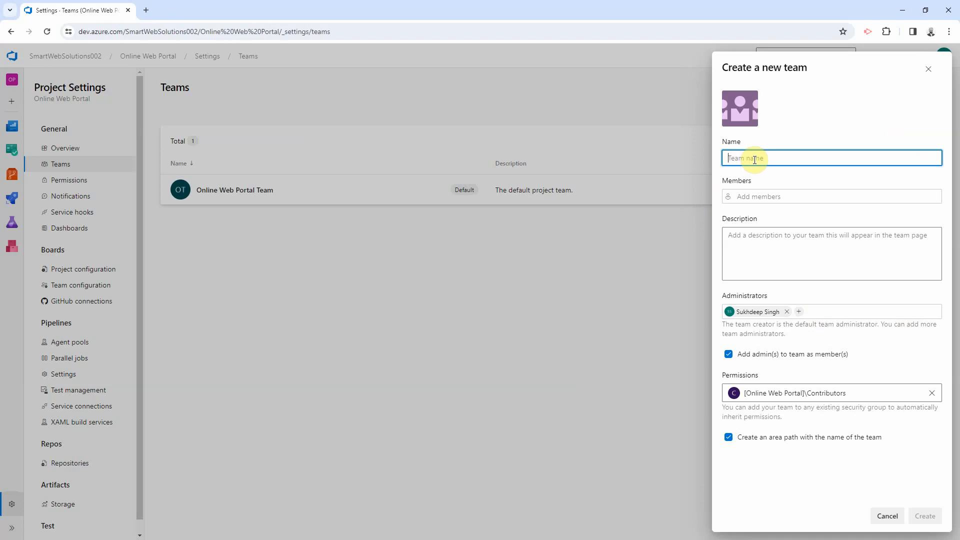
Step: Name the new team UX Design and add two members by their e-mail addresses
{"action": "type", "text": "UX Design"}
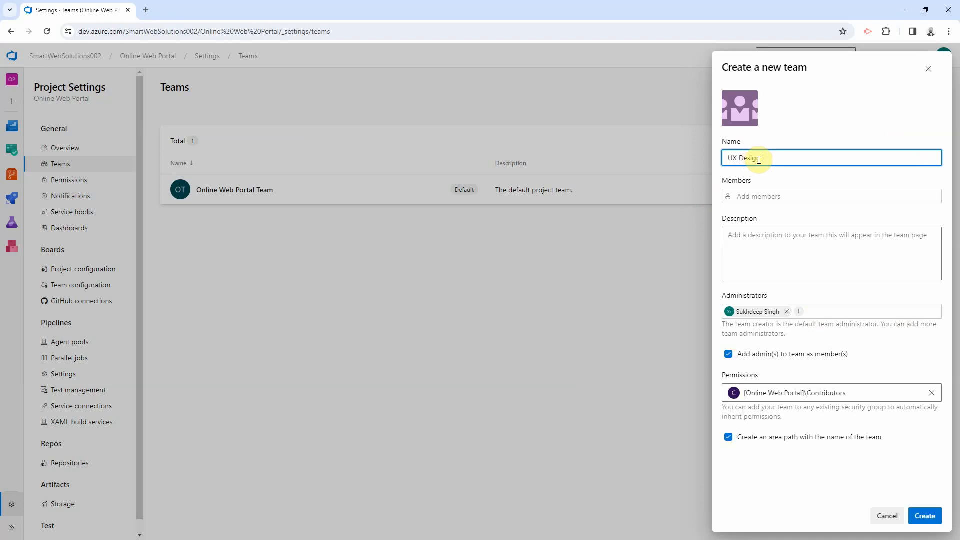
{"action": "left_click", "coordinate": [773, 195]}
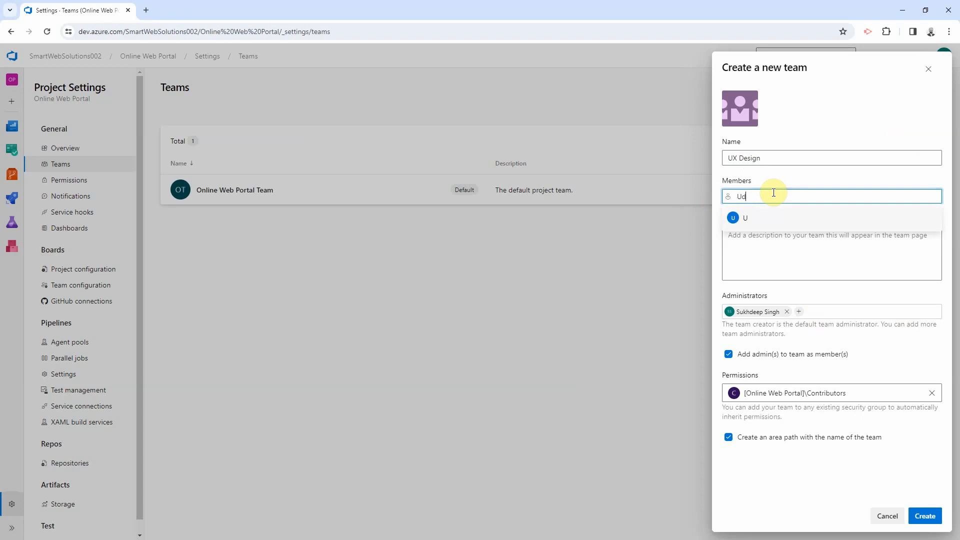
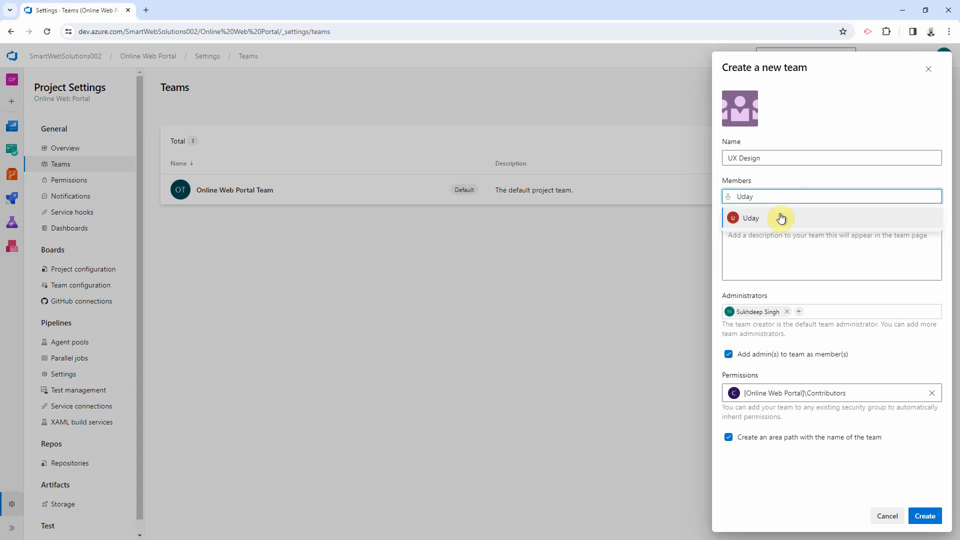
{"action": "triple_click", "coordinate": [794, 199]}
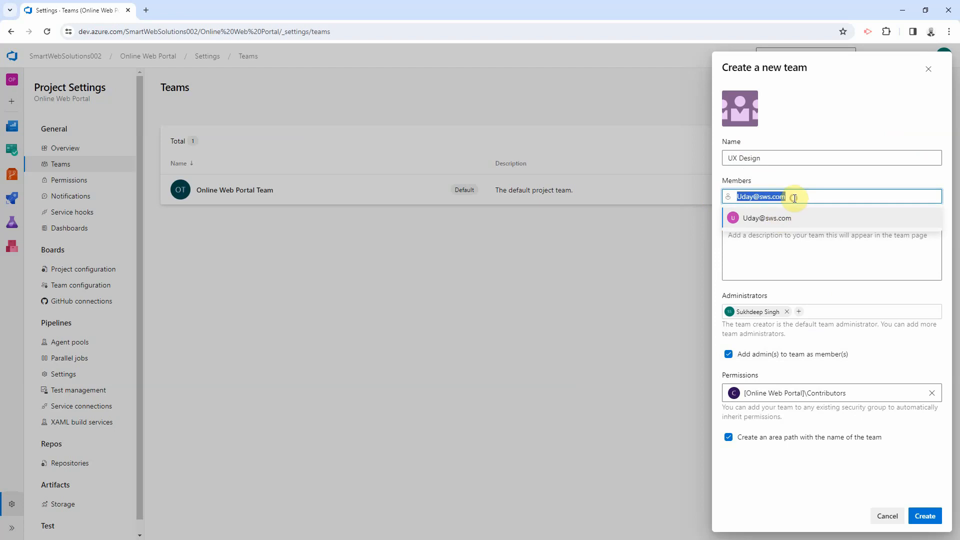
{"action": "key", "text": "Return"}
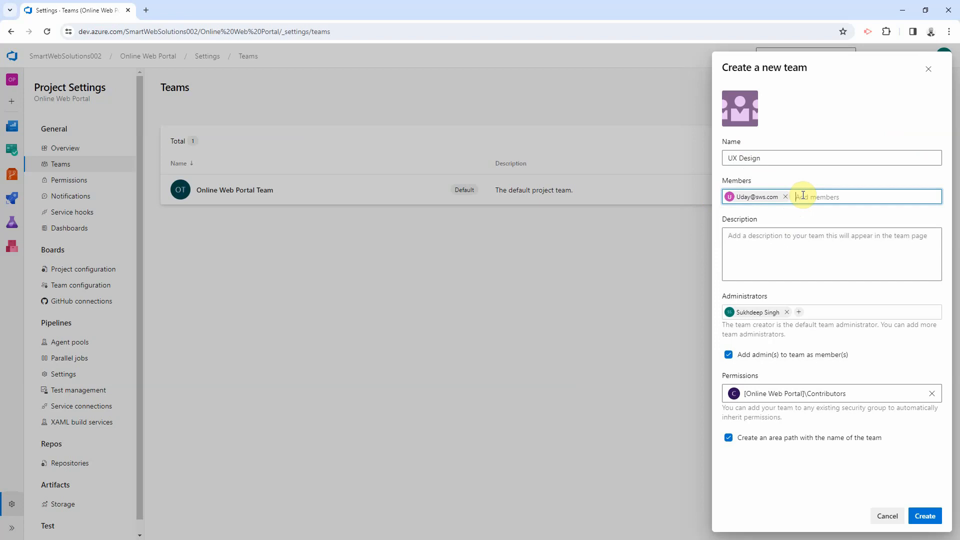
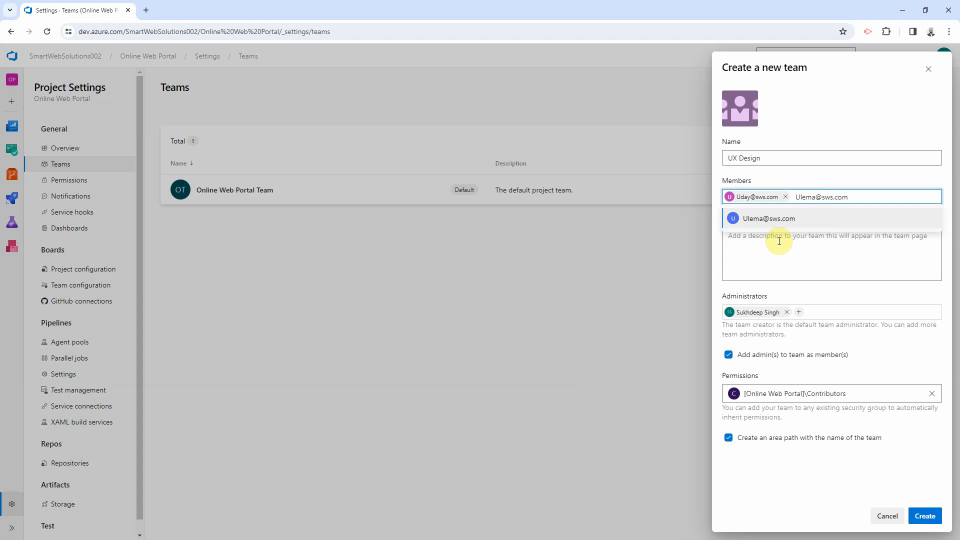
{"action": "left_click", "coordinate": [783, 218]}
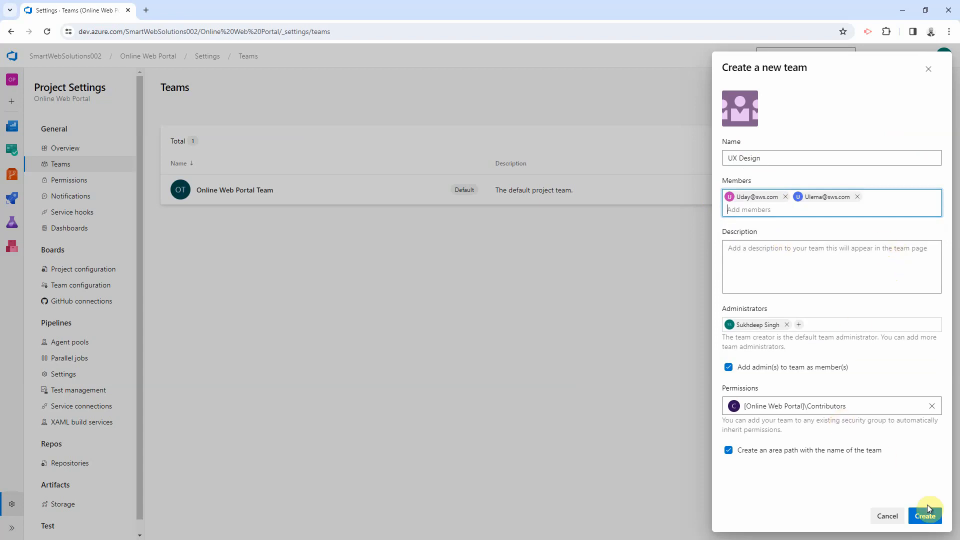
{"action": "left_click", "coordinate": [749, 258]}
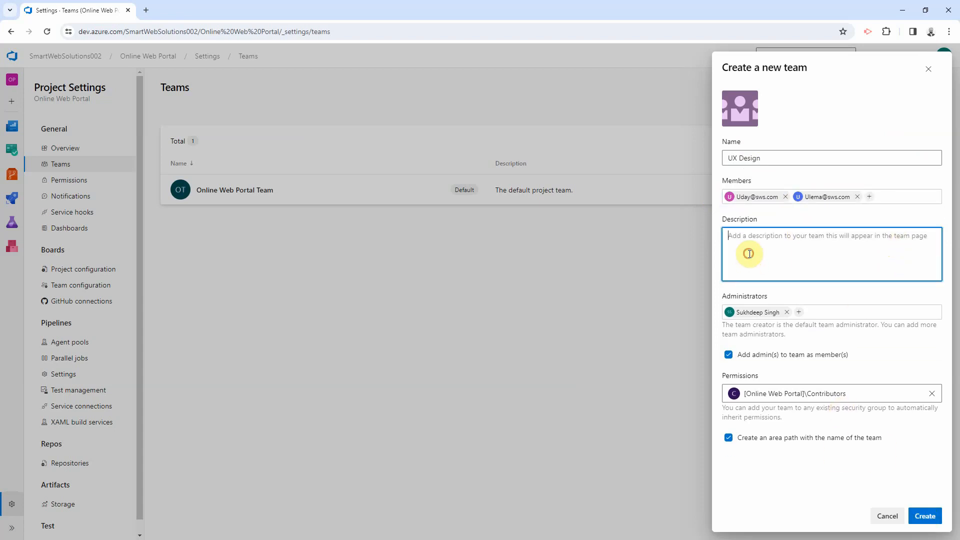
Step: Give the team the description UX Design and create it
{"action": "triple_click", "coordinate": [750, 157]}
{"action": "key", "text": "ctrl+c"}
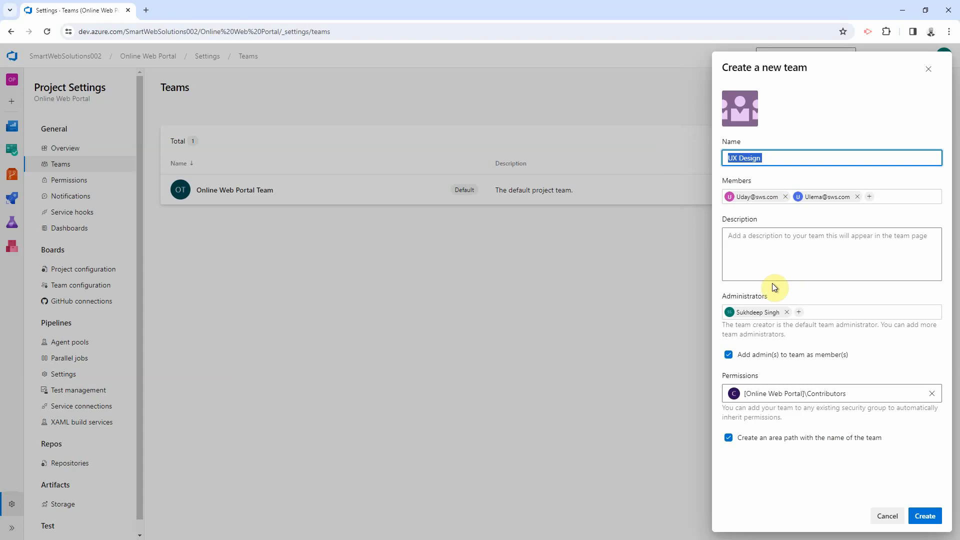
{"action": "left_click", "coordinate": [765, 262]}
{"action": "key", "text": "ctrl+v"}
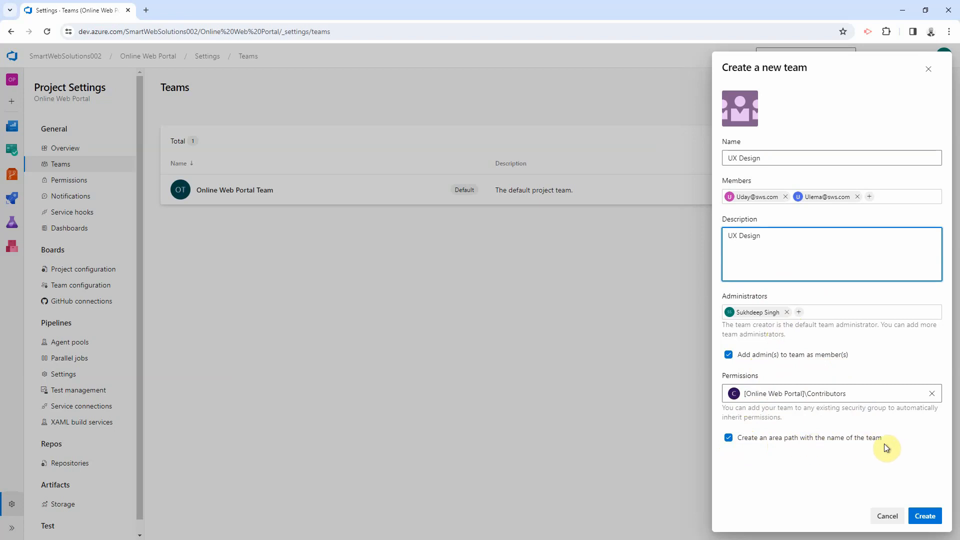
{"action": "left_click", "coordinate": [928, 516]}
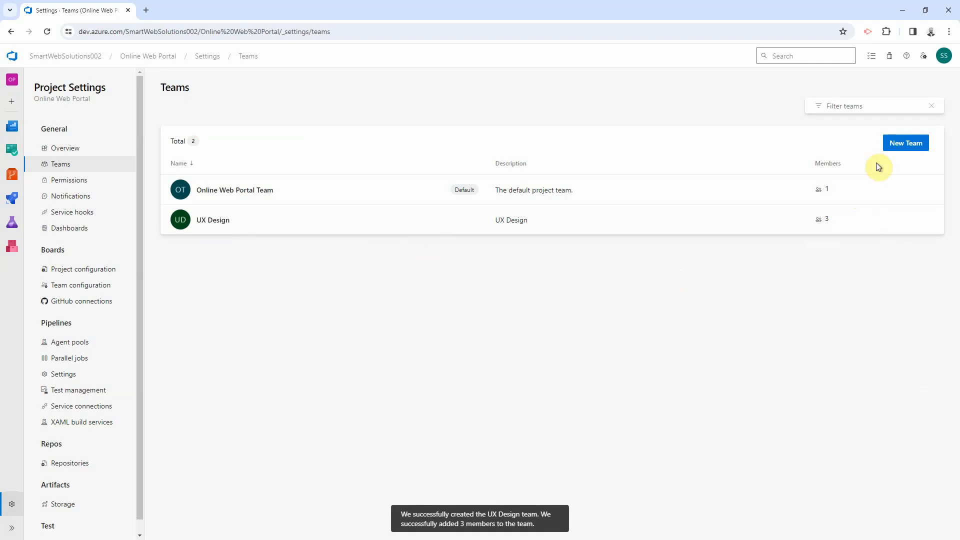
Step: Create the App Dev Team with two added members
{"action": "left_click", "coordinate": [894, 146]}
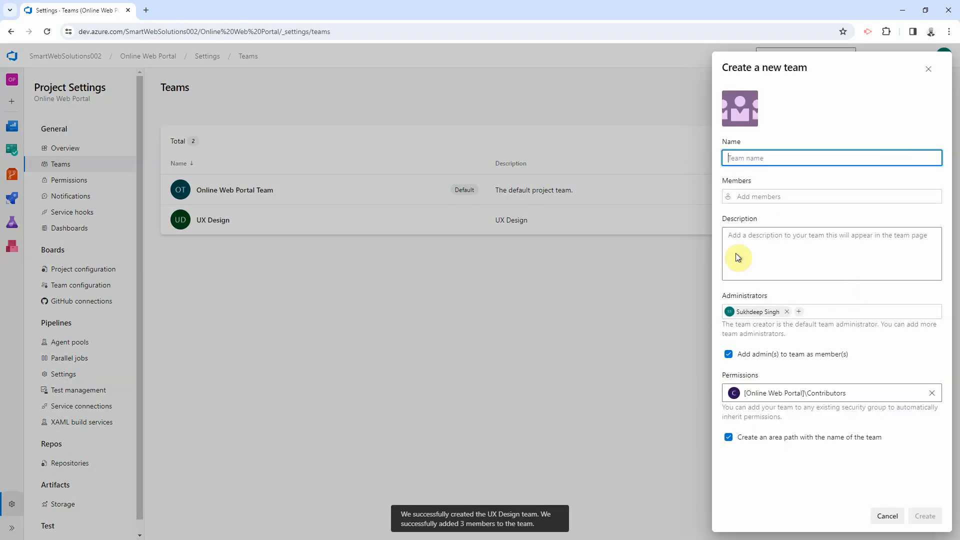
{"action": "type", "text": "App"}
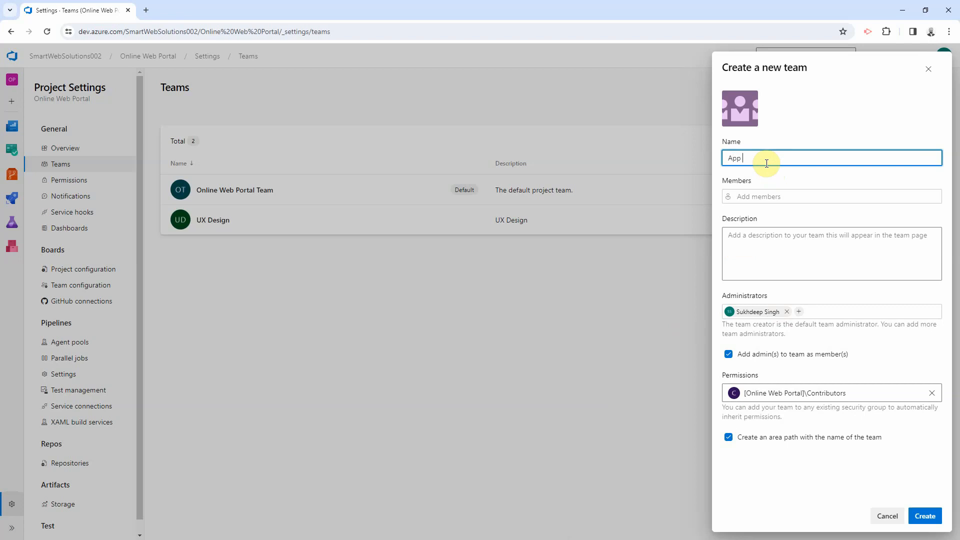
{"action": "type", "text": " Dev Team"}
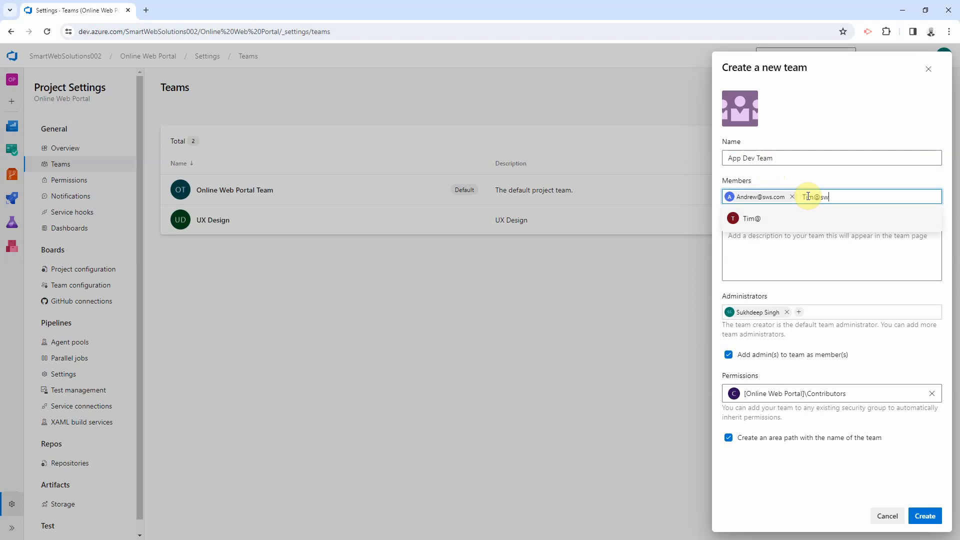
{"action": "type", "text": "s.com"}
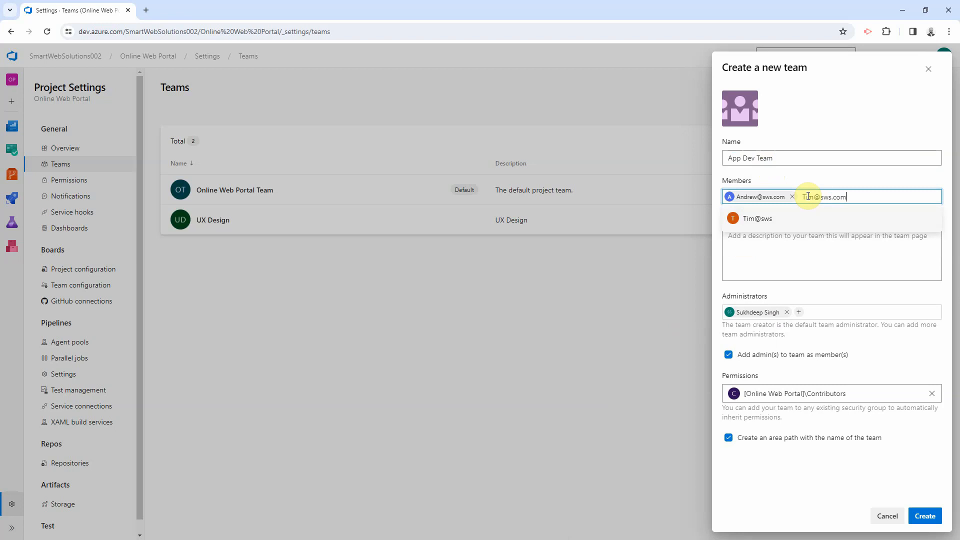
{"action": "key", "text": "Return"}
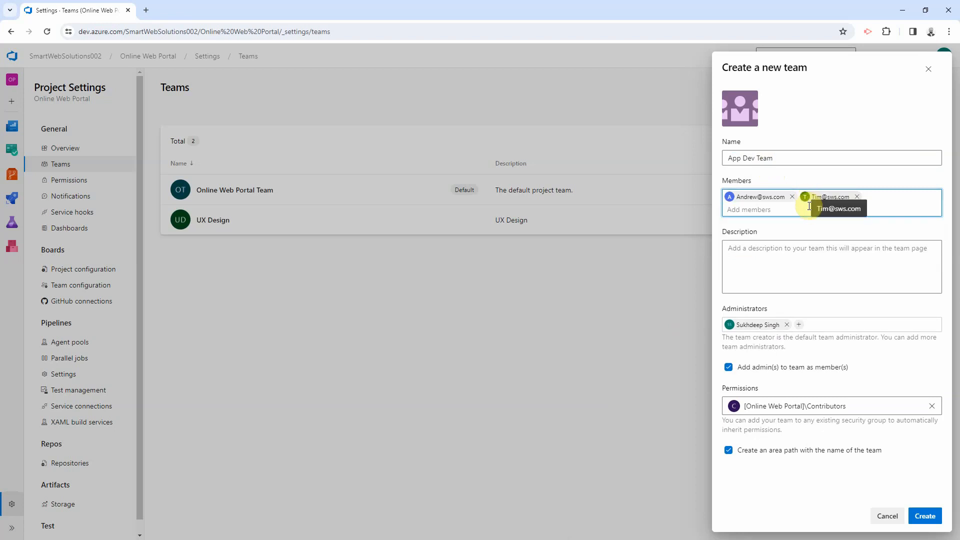
{"action": "left_click", "coordinate": [923, 516]}
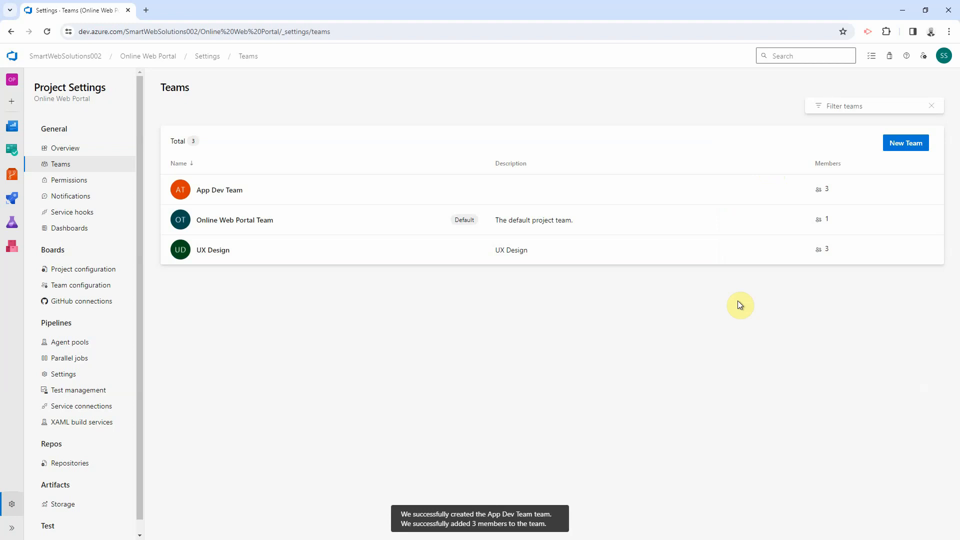
Step: Create the Database Team with two added members
{"action": "left_click", "coordinate": [908, 144]}
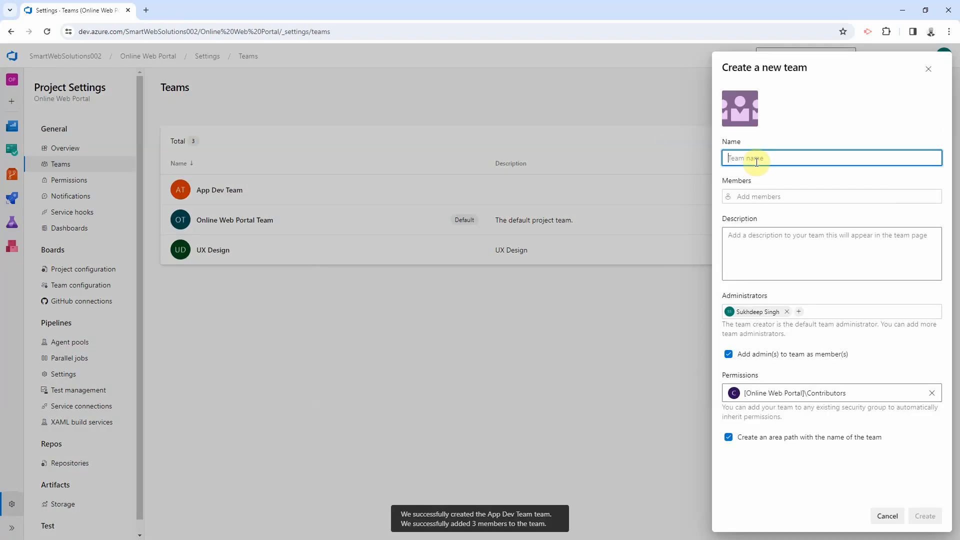
{"action": "type", "text": "Data"}
{"action": "type", "text": "base Team"}
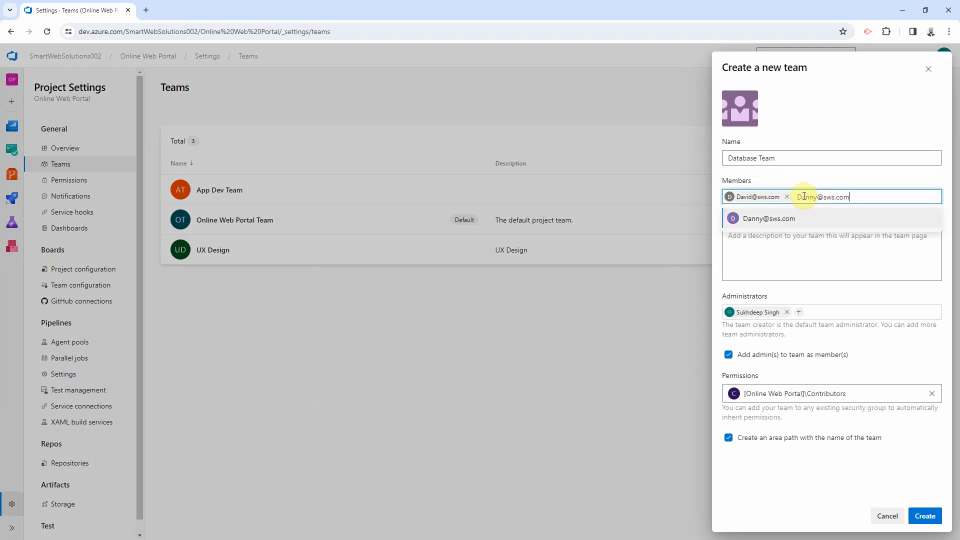
{"action": "left_click", "coordinate": [795, 220]}
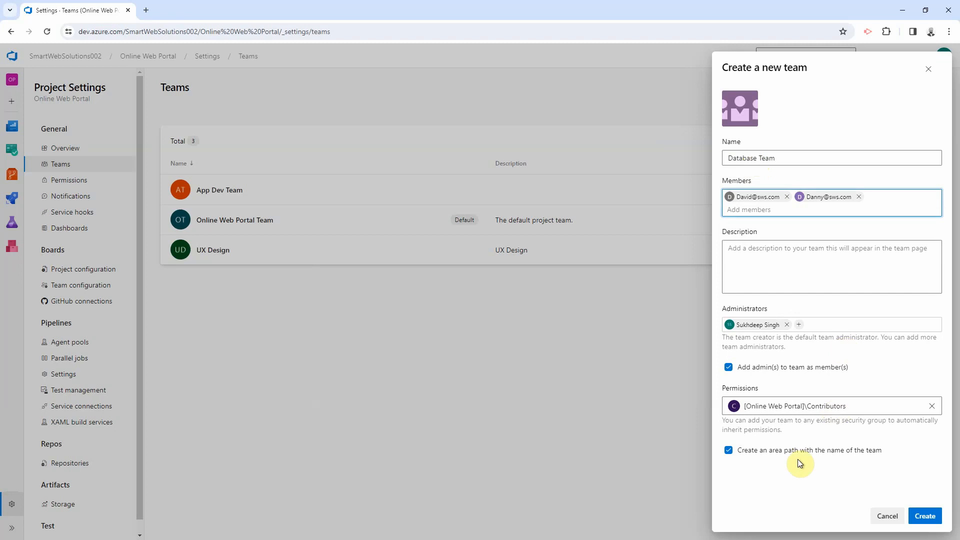
{"action": "left_click", "coordinate": [924, 515]}
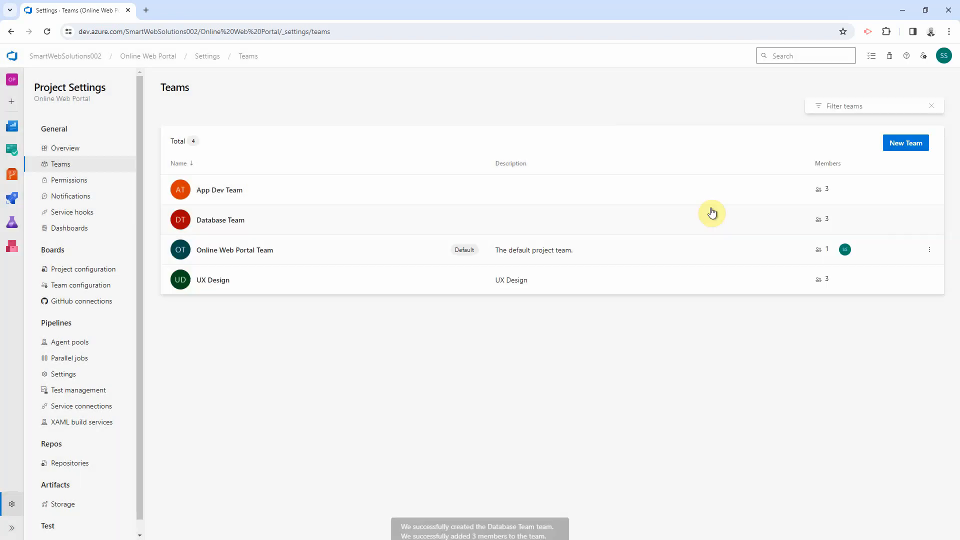
Step: Create a new team named 'Infrastructure Team' and add three members by their e-mail addresses
{"action": "left_click", "coordinate": [900, 143]}
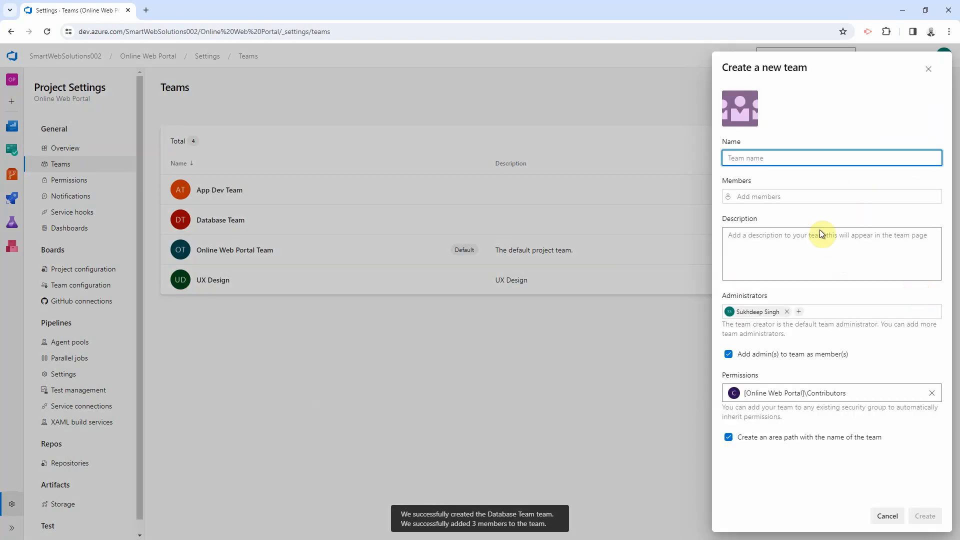
{"action": "type", "text": "Infrastructure Team"}
{"action": "left_click", "coordinate": [768, 196]}
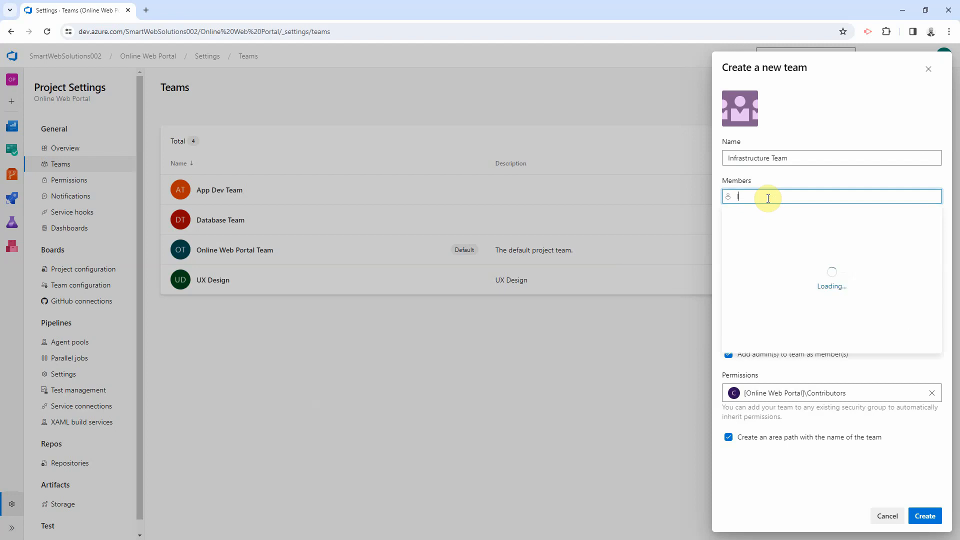
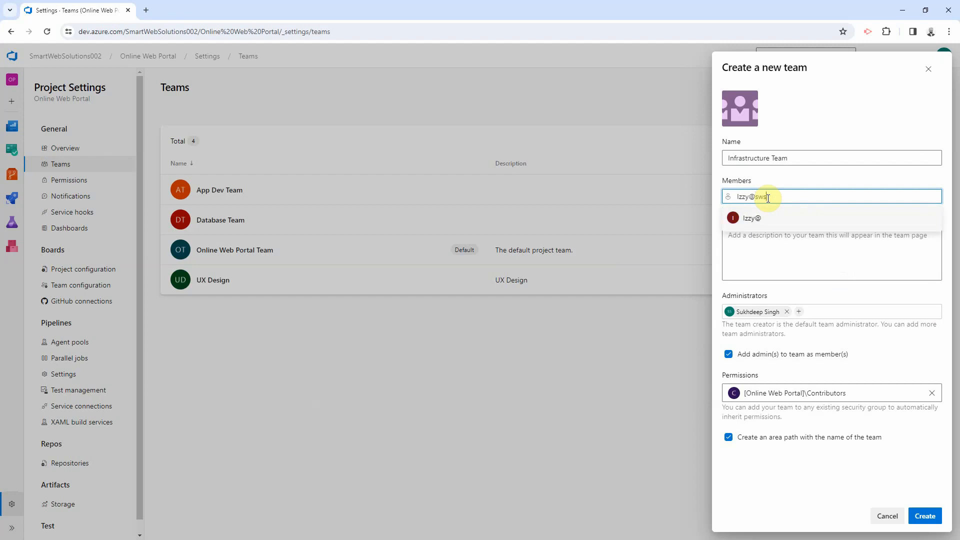
{"action": "left_click", "coordinate": [772, 223]}
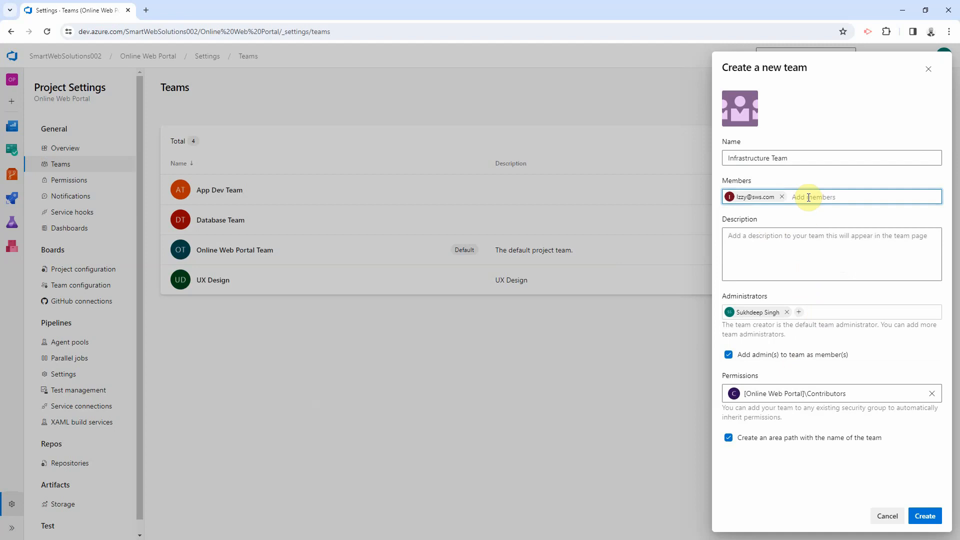
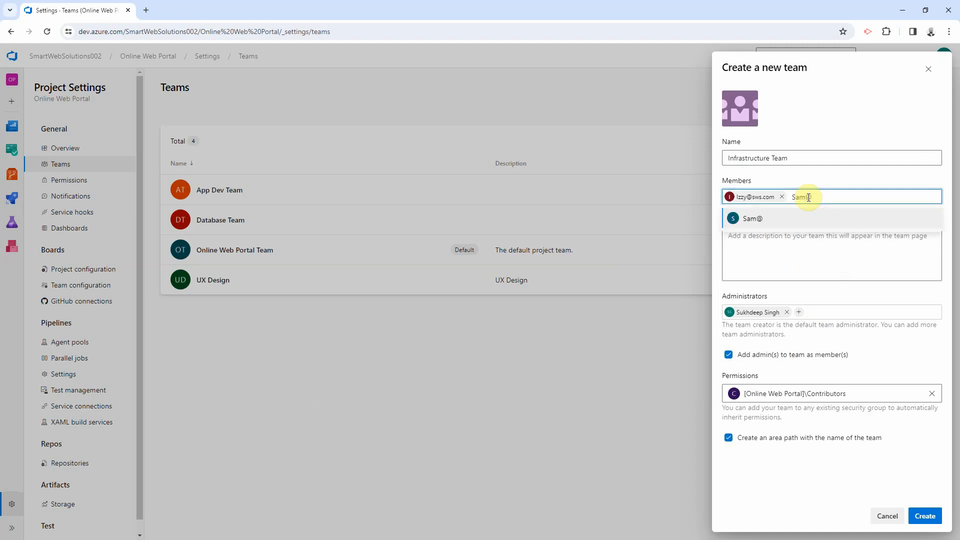
{"action": "left_click", "coordinate": [805, 216]}
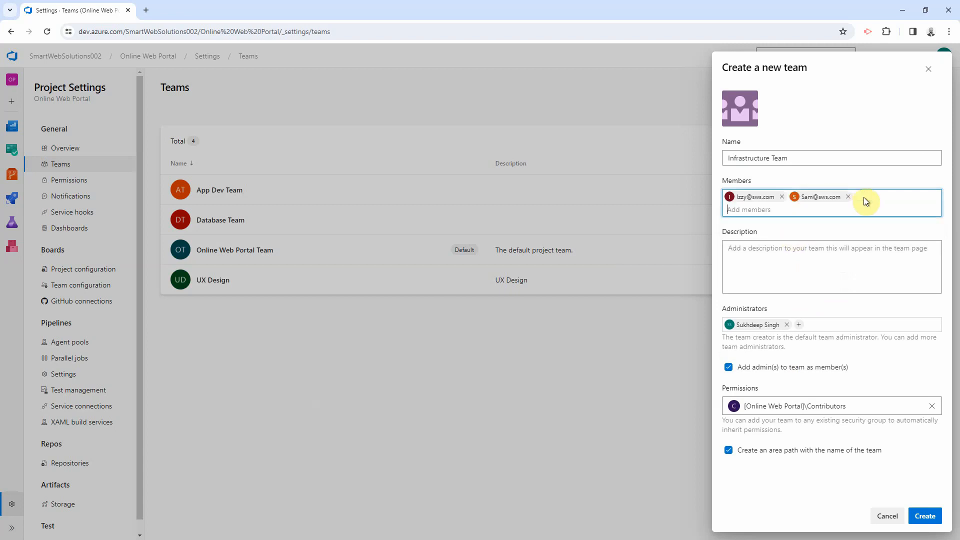
{"action": "type", "text": "Nanc"}
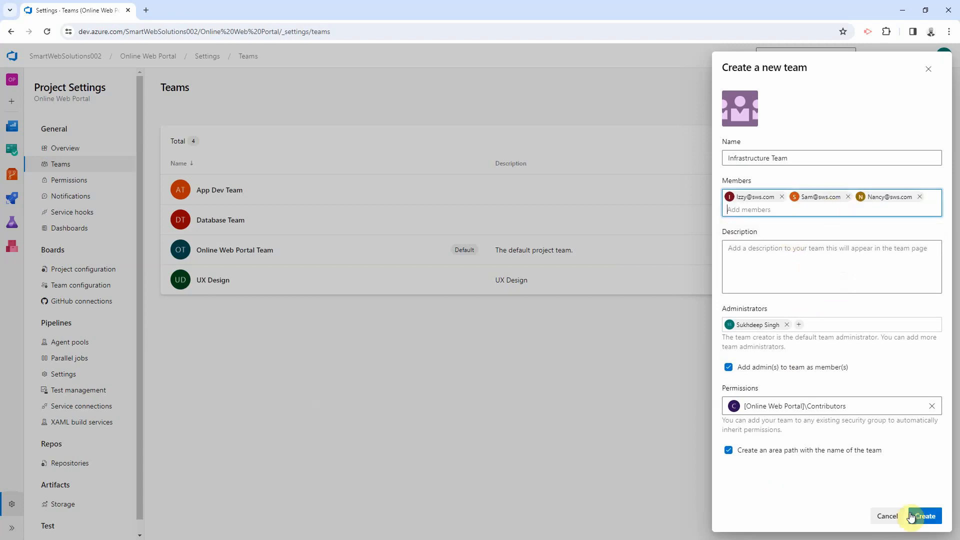
{"action": "left_click", "coordinate": [913, 517]}
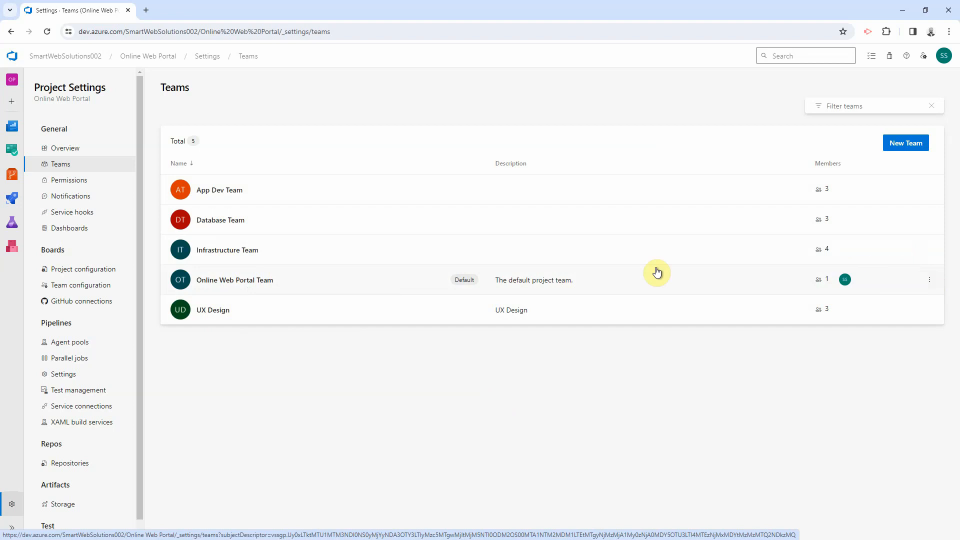
Step: Add App Dev Team, UX Design, Database Team and Infrastructure Team as Online Web Portal Team members
{"action": "left_click", "coordinate": [224, 283]}
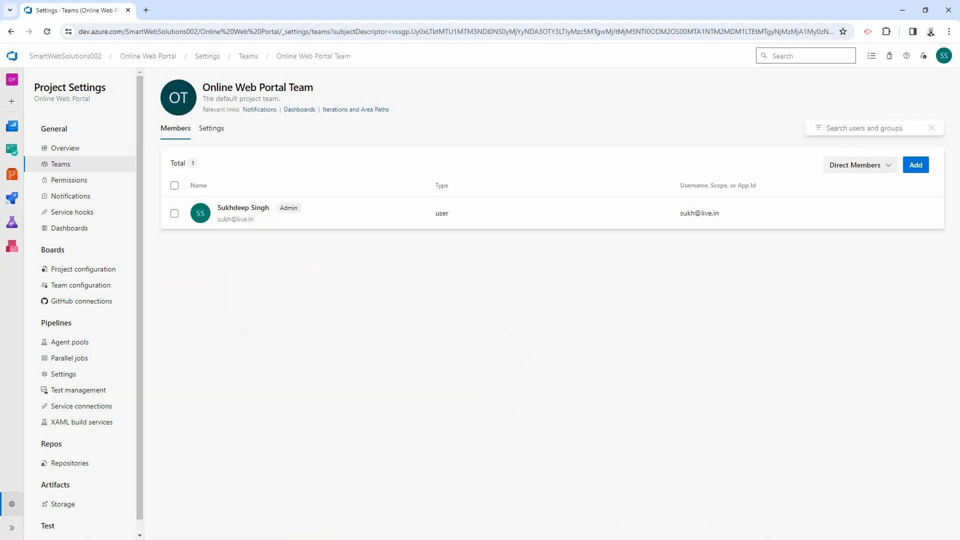
{"action": "left_click", "coordinate": [916, 165]}
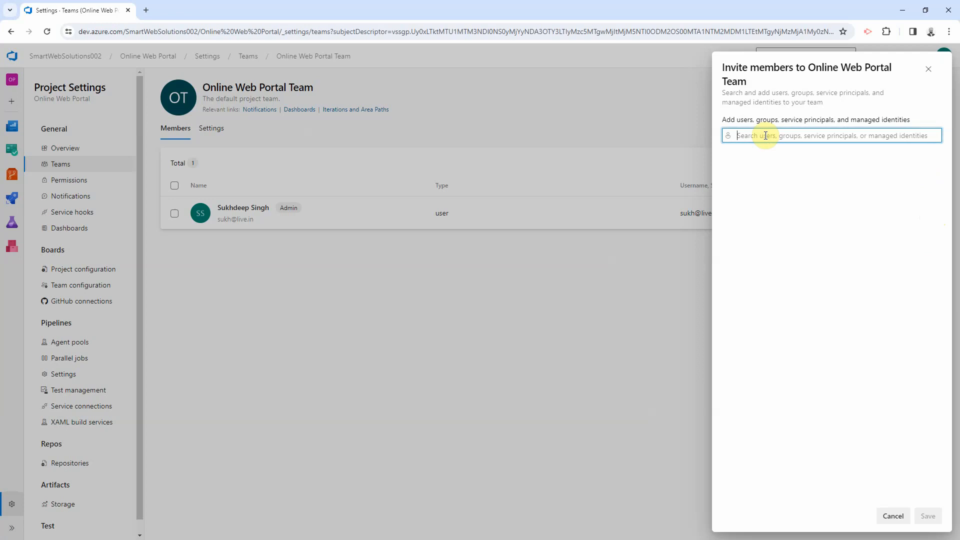
{"action": "type", "text": "App"}
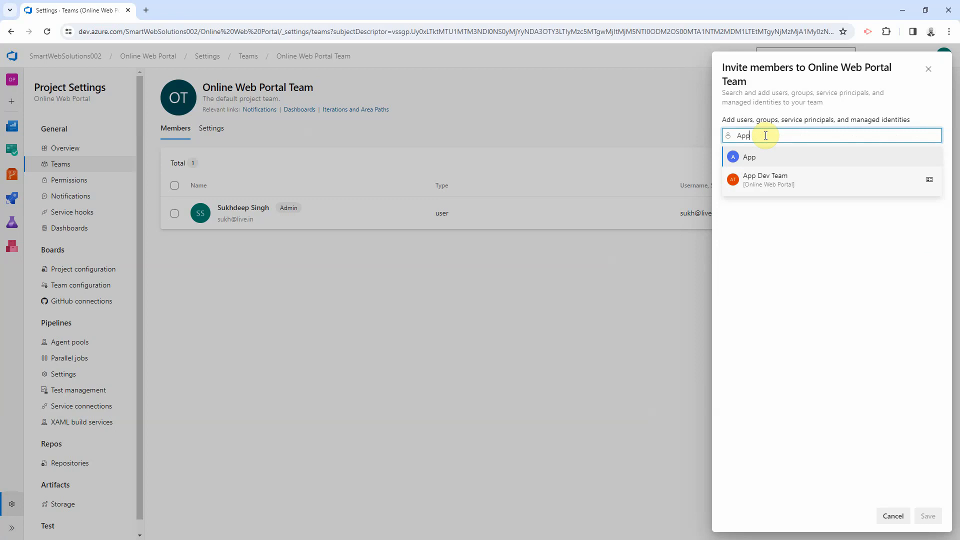
{"action": "left_click", "coordinate": [753, 177]}
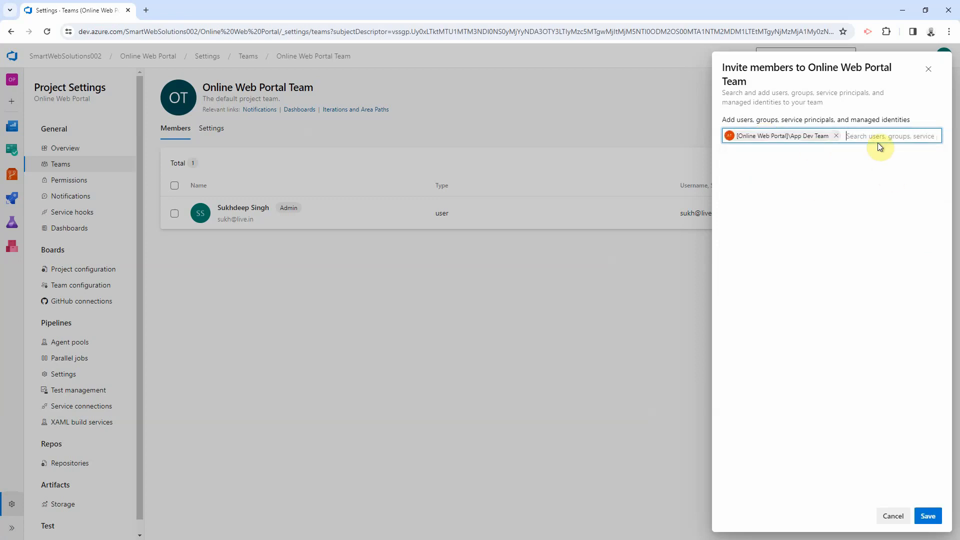
{"action": "type", "text": "UX"}
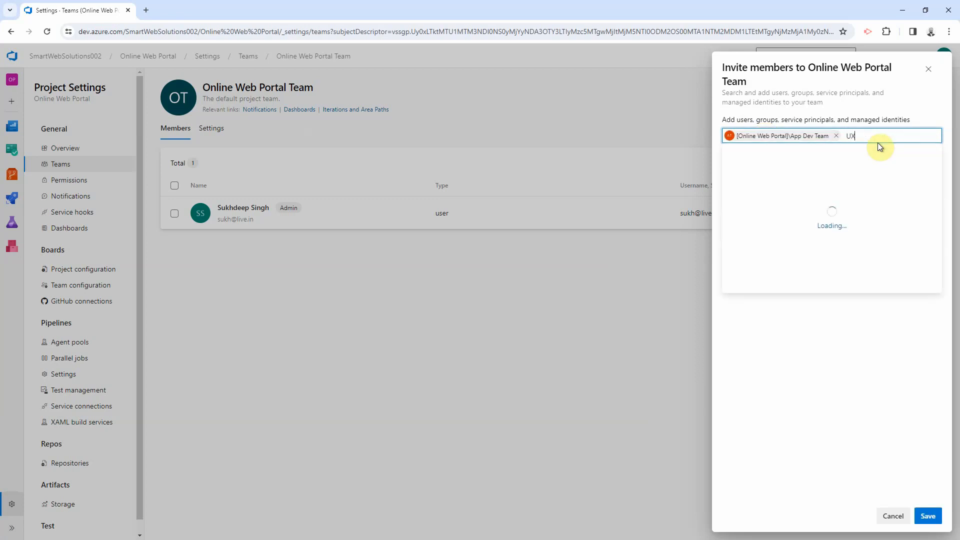
{"action": "left_click", "coordinate": [797, 182]}
{"action": "type", "text": "Data"}
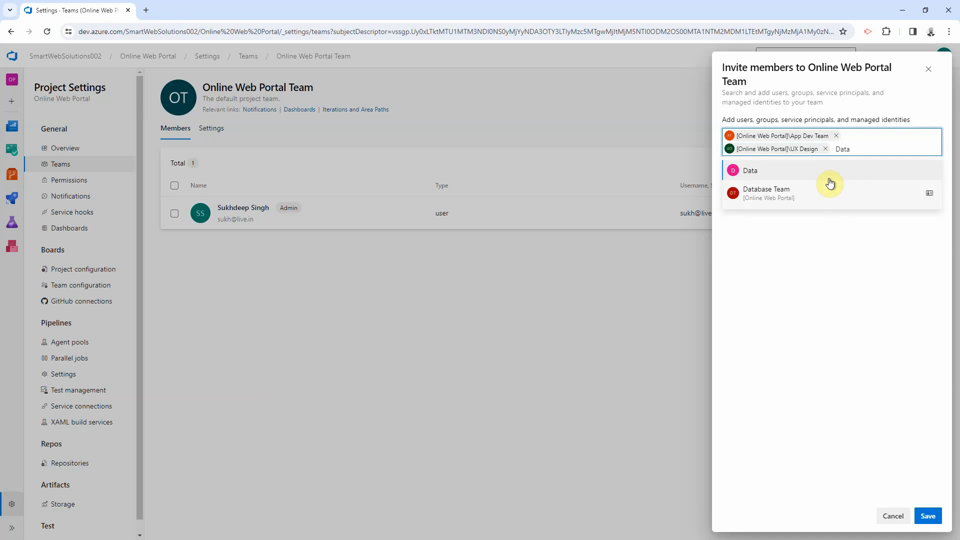
{"action": "left_click", "coordinate": [804, 188]}
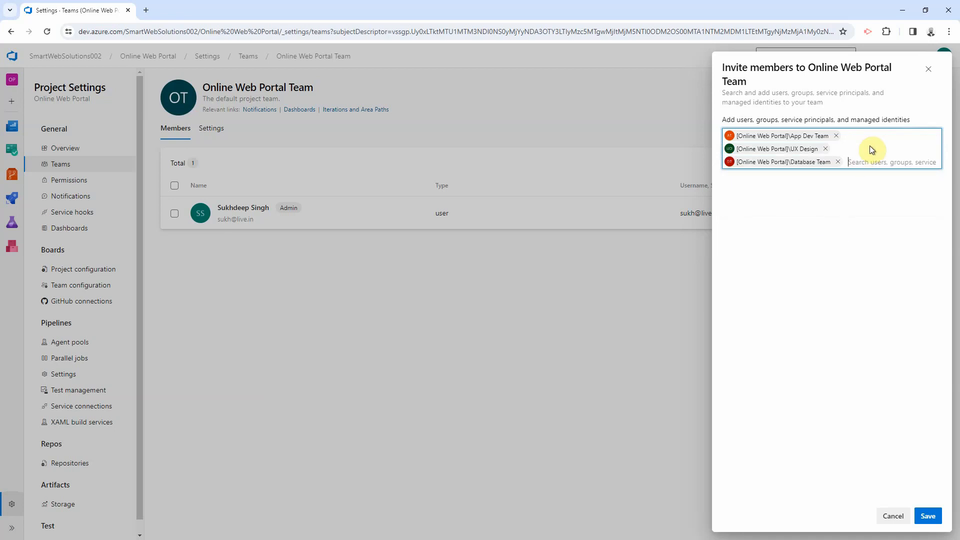
{"action": "type", "text": "Inf"}
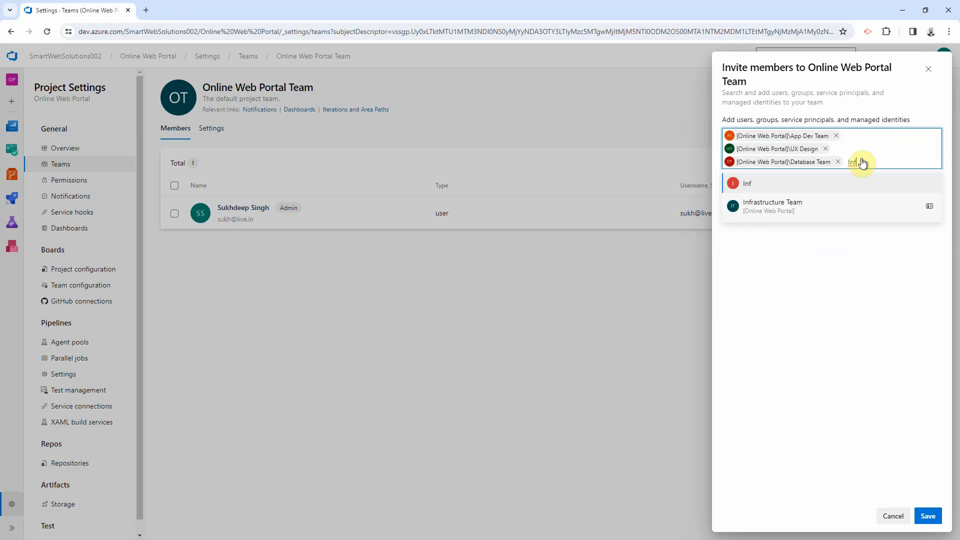
{"action": "left_click", "coordinate": [793, 218]}
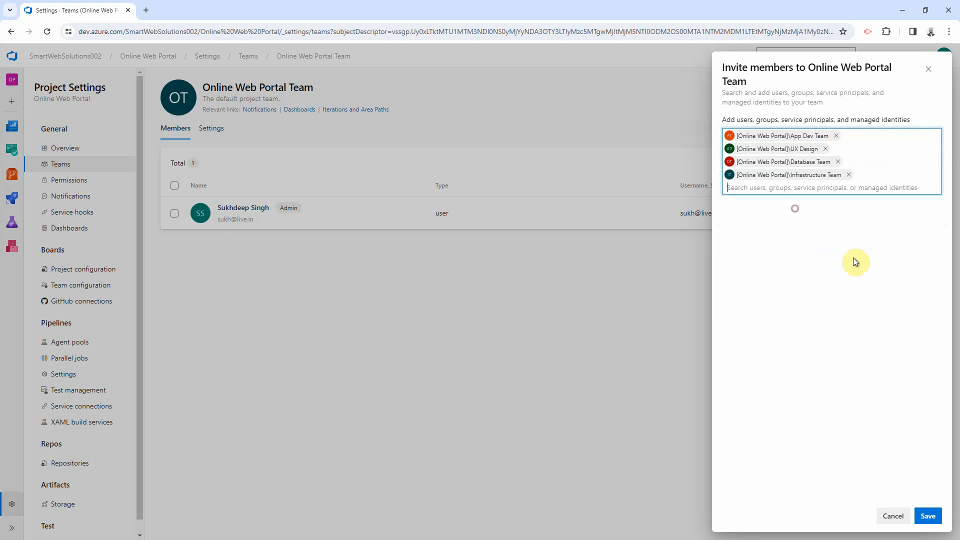
{"action": "left_click", "coordinate": [927, 516]}
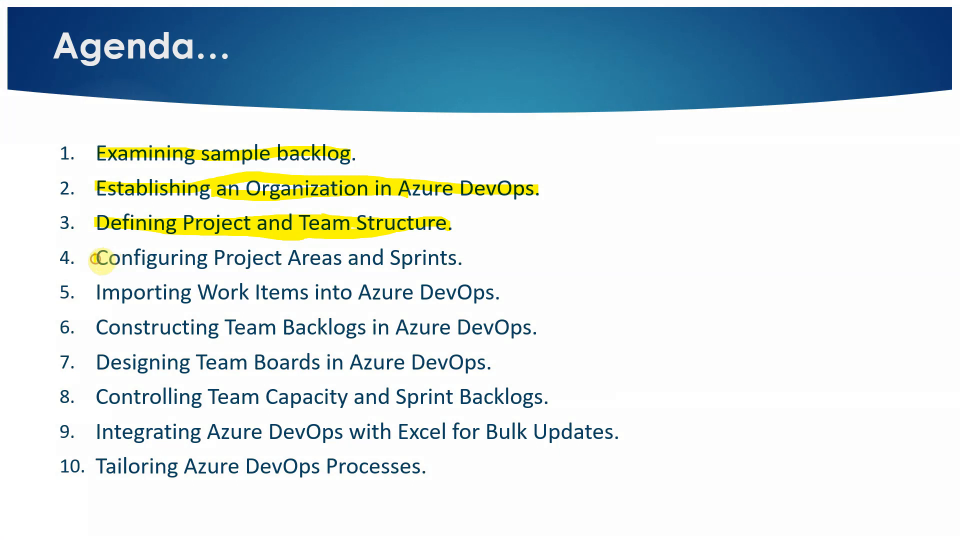
Step: Highlight agenda item 4, Configuring Project Areas and Sprints, with the pen highlighter
{"action": "left_click_drag", "start_coordinate": [99, 267], "coordinate": [463, 259]}
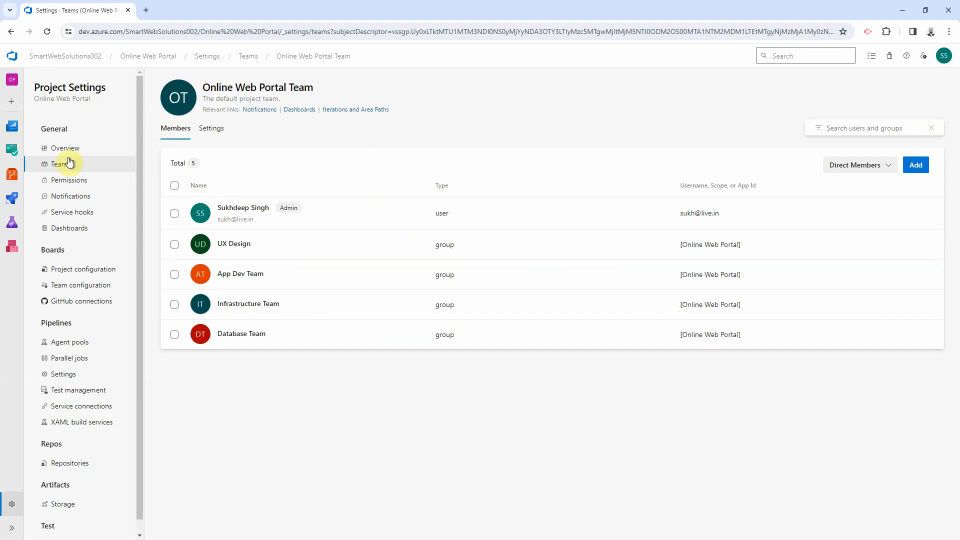
Step: Show the Boards project configuration listing Iteration 1, 2 and 3
{"action": "left_click", "coordinate": [59, 271]}
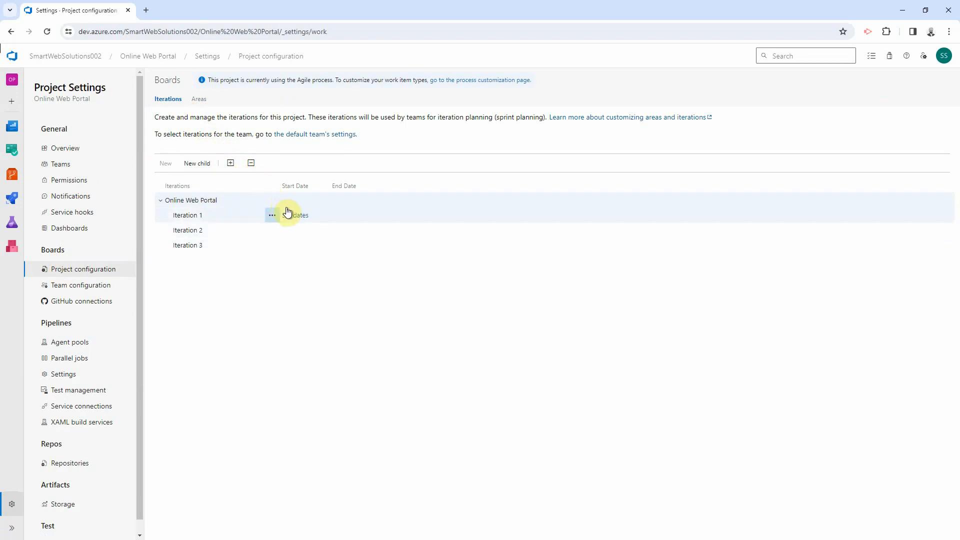
Step: Rename Iteration 1 to Sprint-2024-01, dated 1/1/2024 to 1/12/2024
{"action": "left_click", "coordinate": [293, 216]}
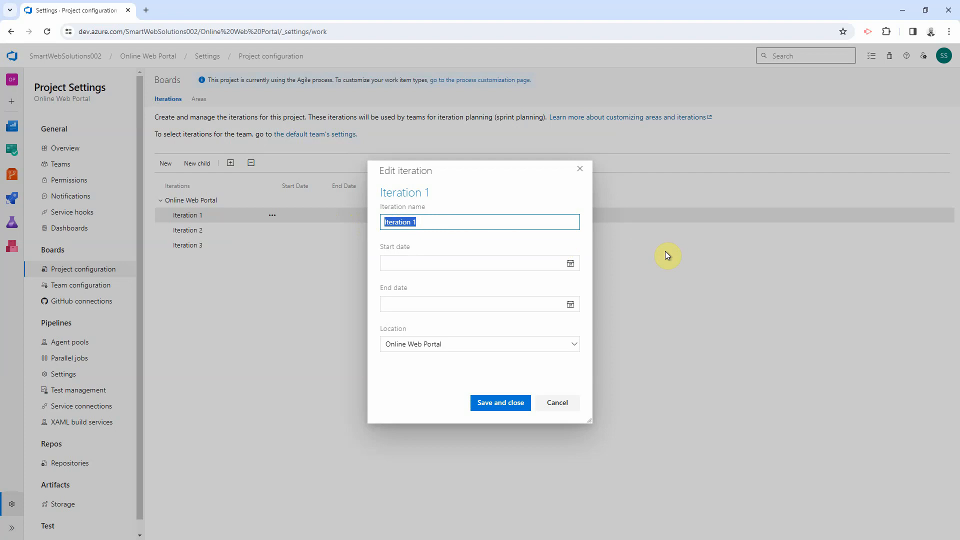
{"action": "type", "text": "Sprint"}
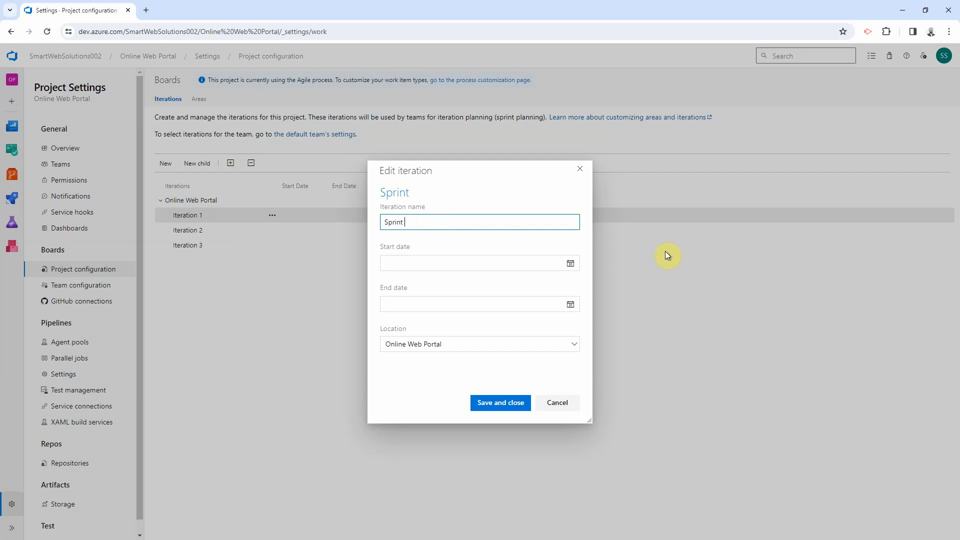
{"action": "type", "text": "2024"}
{"action": "key", "text": "BackSpace"}
{"action": "type", "text": "-2024-01"}
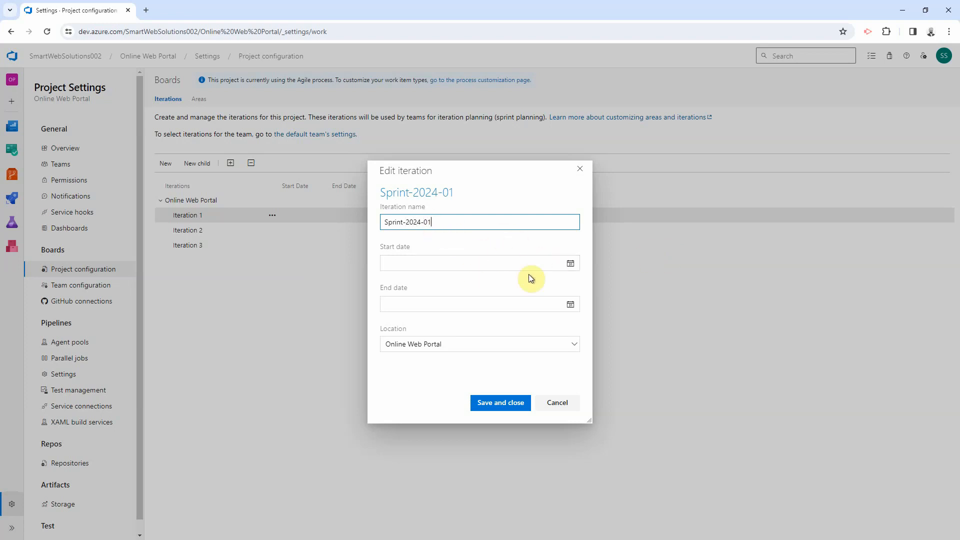
{"action": "left_click", "coordinate": [570, 264]}
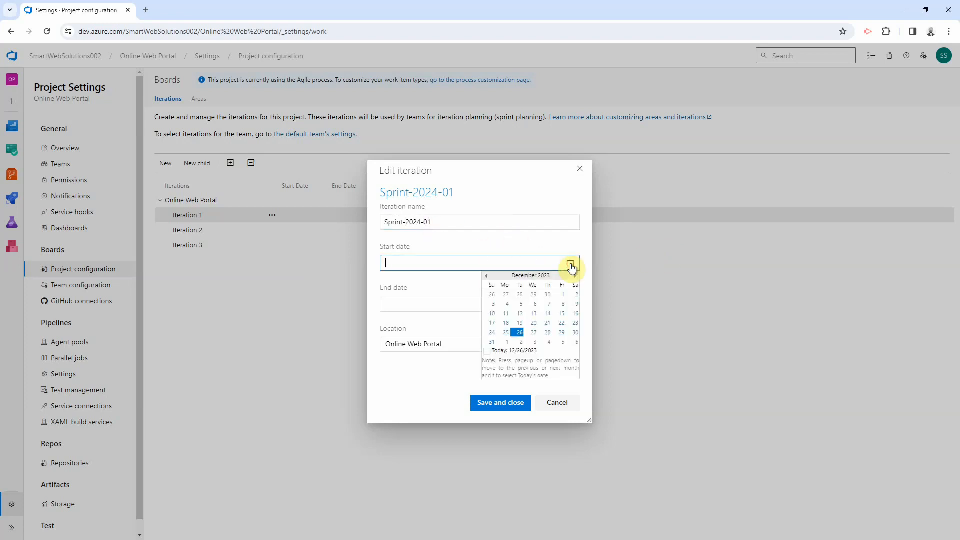
{"action": "left_click", "coordinate": [508, 342]}
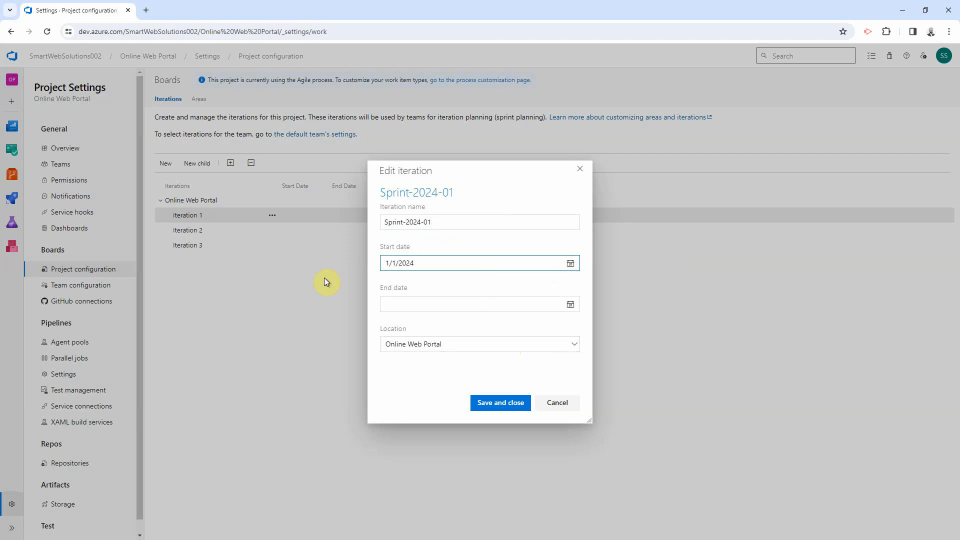
{"action": "left_click", "coordinate": [570, 304]}
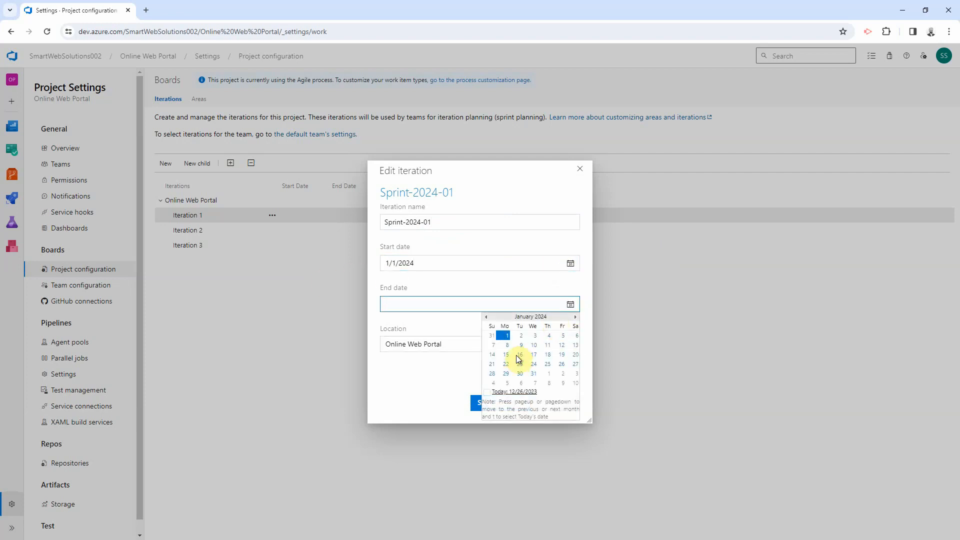
{"action": "left_click", "coordinate": [562, 345]}
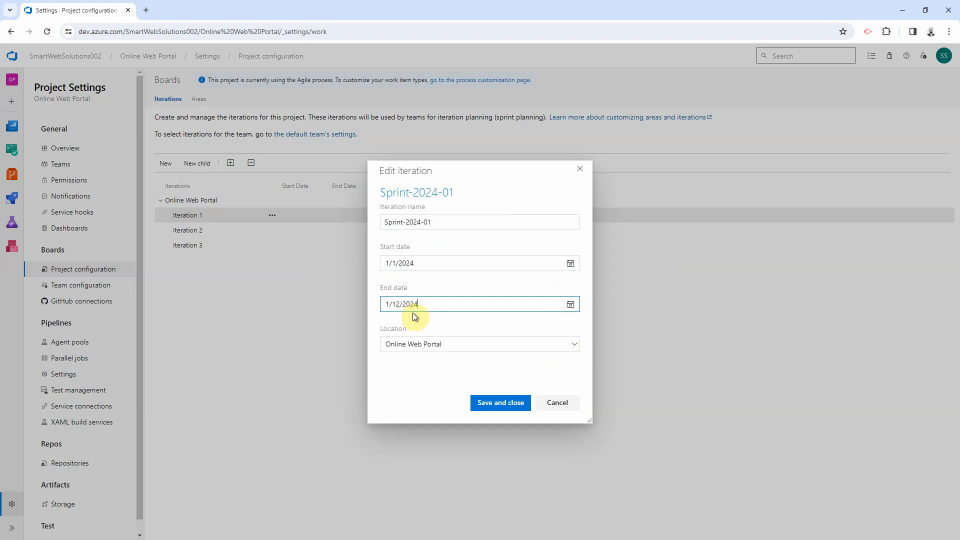
{"action": "left_click", "coordinate": [502, 404]}
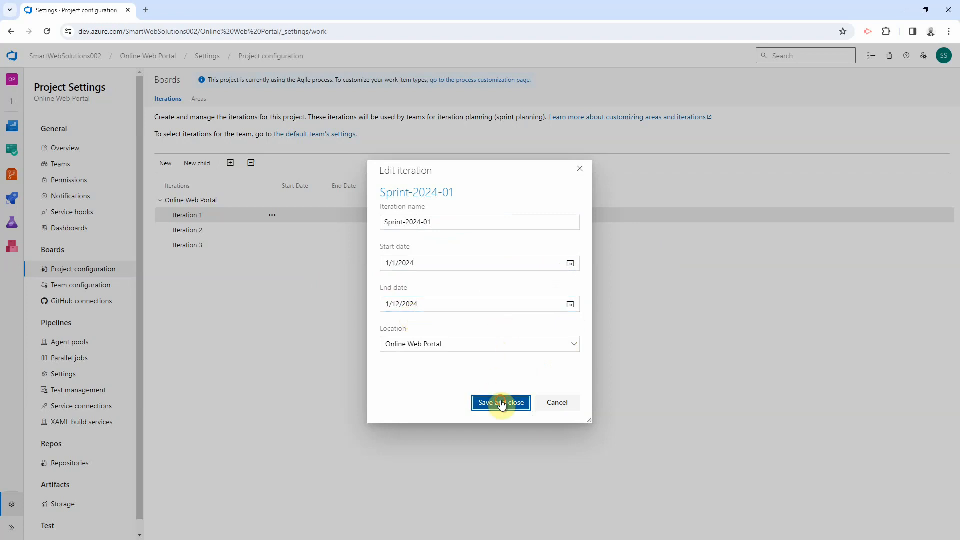
{"action": "double_click", "coordinate": [304, 229]}
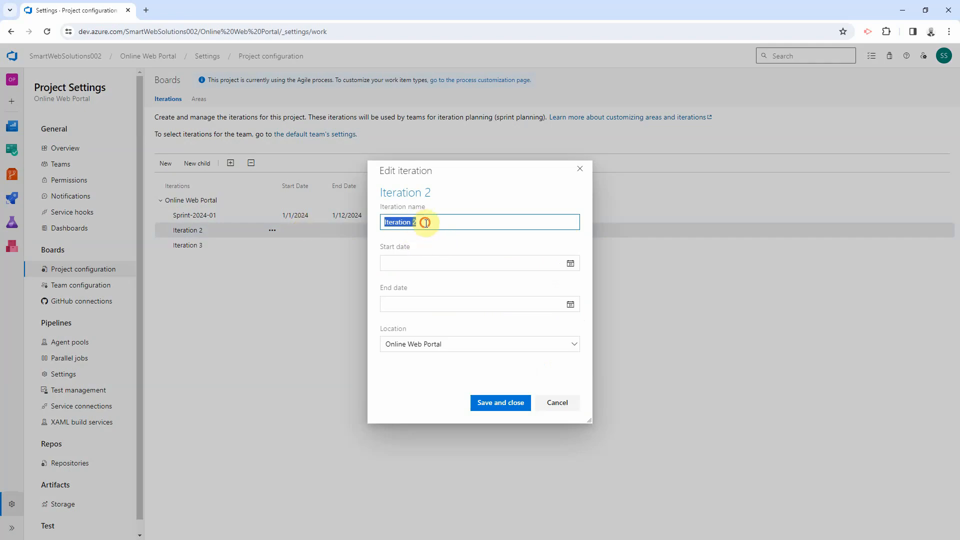
Step: Save the second iteration as Sprint-2024-02, starting January 15, 2024
{"action": "left_click_drag", "start_coordinate": [426, 222], "coordinate": [339, 218]}
{"action": "type", "text": "S"}
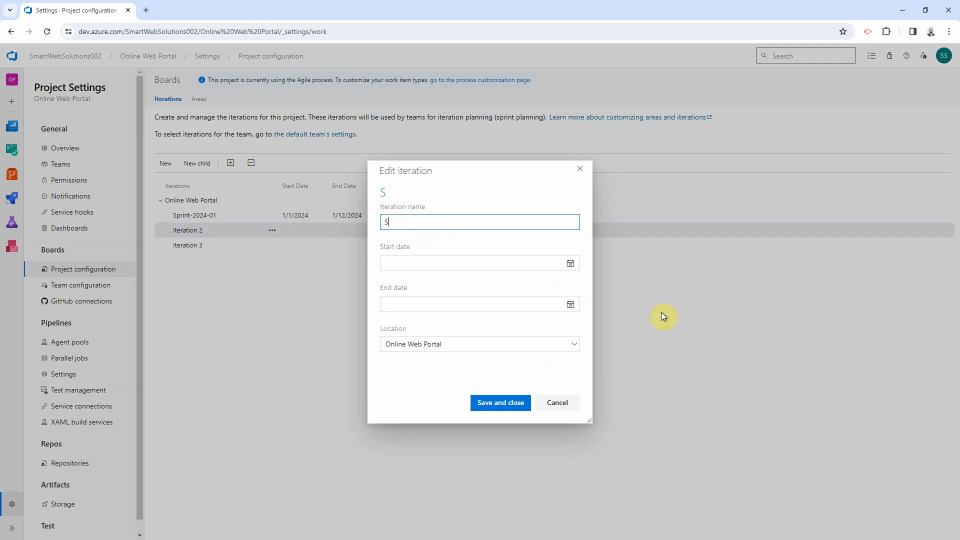
{"action": "type", "text": "print-2024-012"}
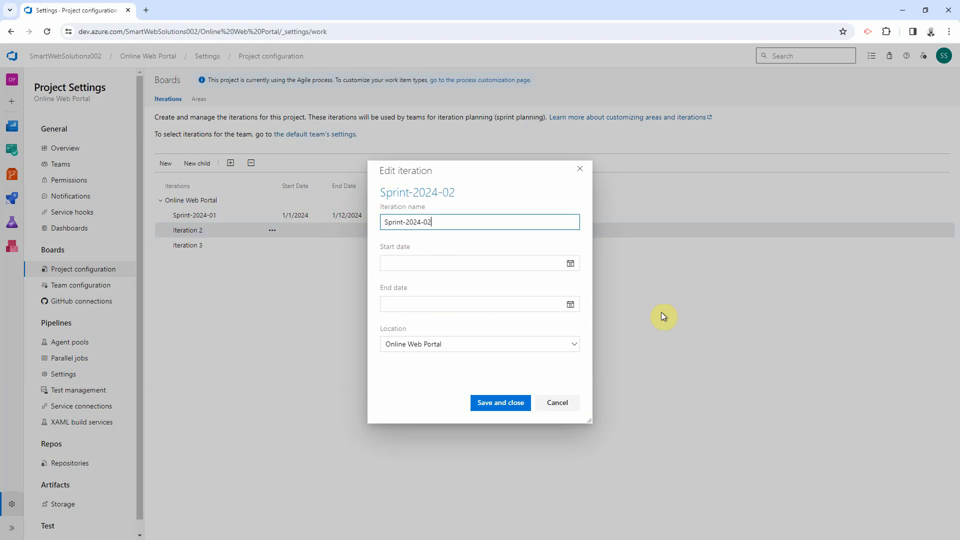
{"action": "left_click", "coordinate": [570, 264]}
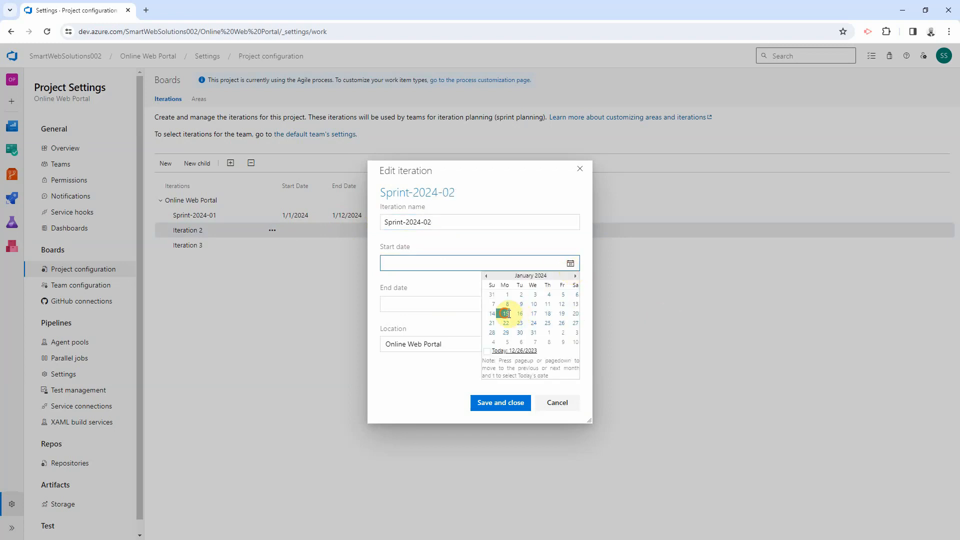
{"action": "left_click", "coordinate": [506, 313]}
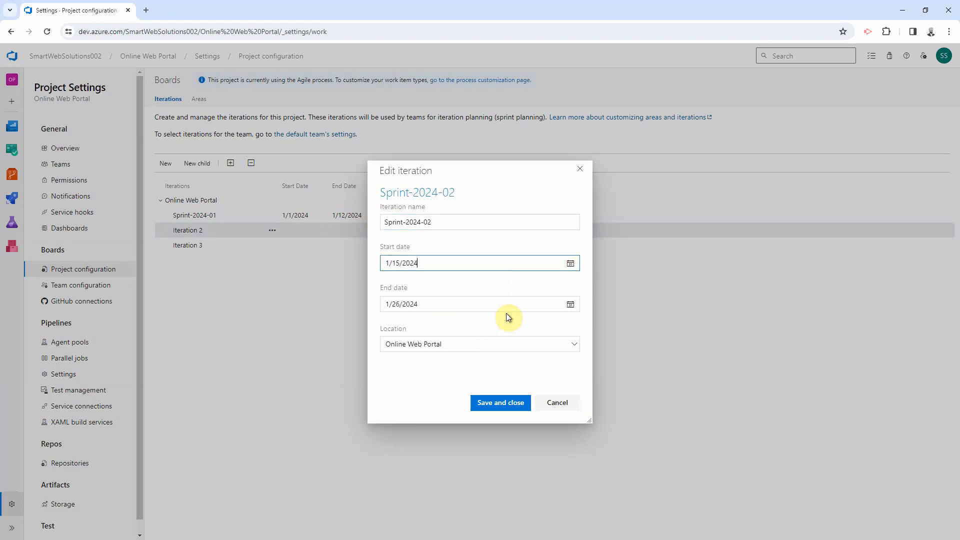
{"action": "left_click", "coordinate": [478, 402]}
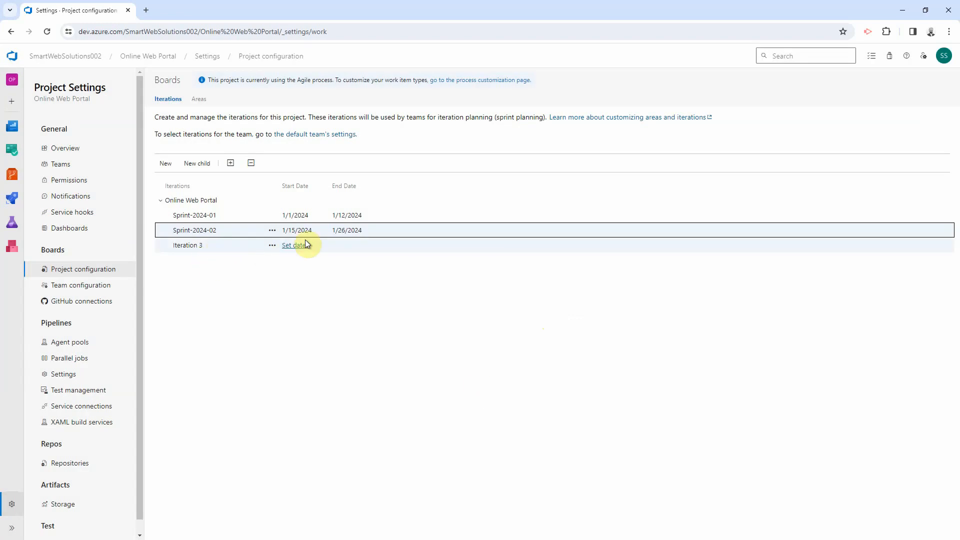
Step: Rename Iteration 3 to Sprint-2024-03, starting January 29, 2024
{"action": "left_click", "coordinate": [303, 245]}
{"action": "key", "text": "BackSpace"}
{"action": "type", "text": "3"}
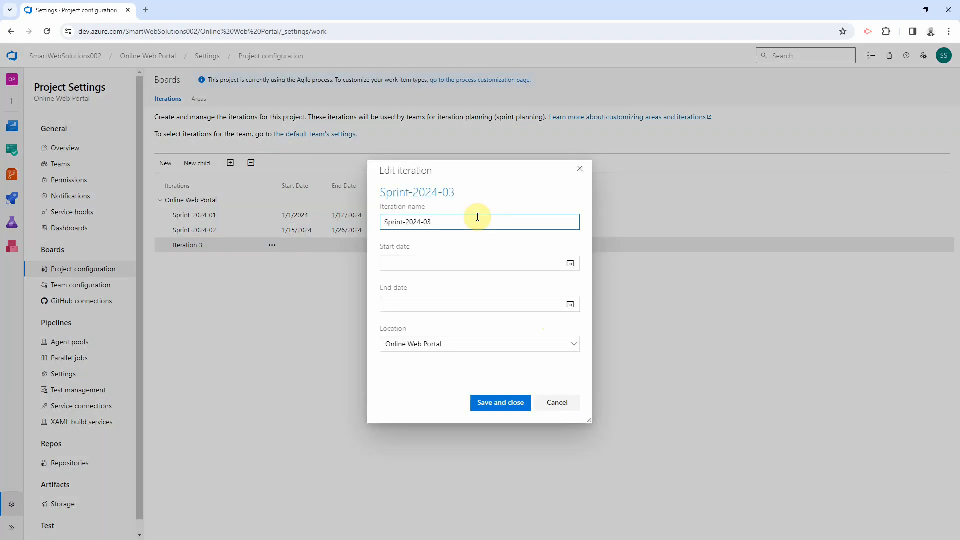
{"action": "left_click", "coordinate": [562, 264]}
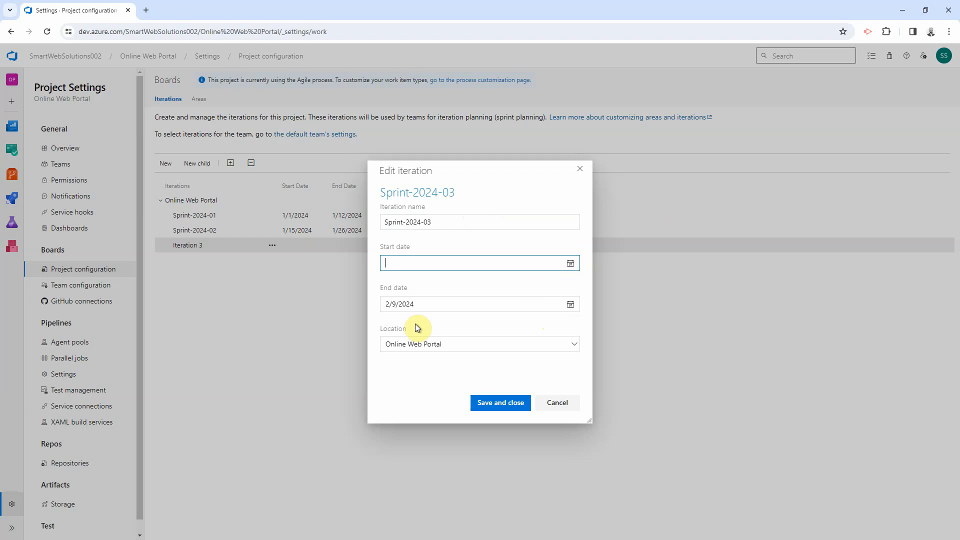
{"action": "left_click", "coordinate": [570, 263]}
{"action": "left_click", "coordinate": [506, 333]}
{"action": "left_click", "coordinate": [500, 402]}
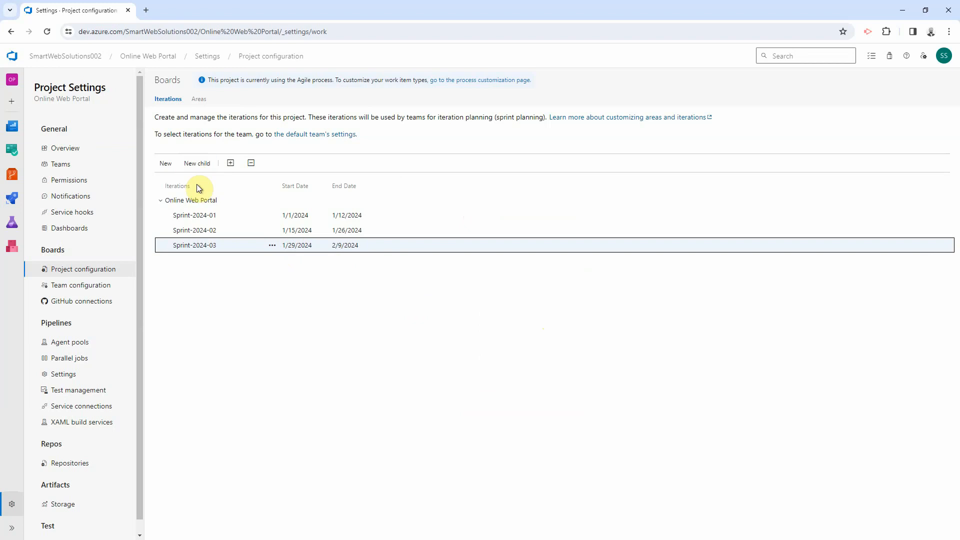
Step: Add iteration Sprint-2024-04 starting February 12, then show the project's Areas list
{"action": "left_click", "coordinate": [167, 165]}
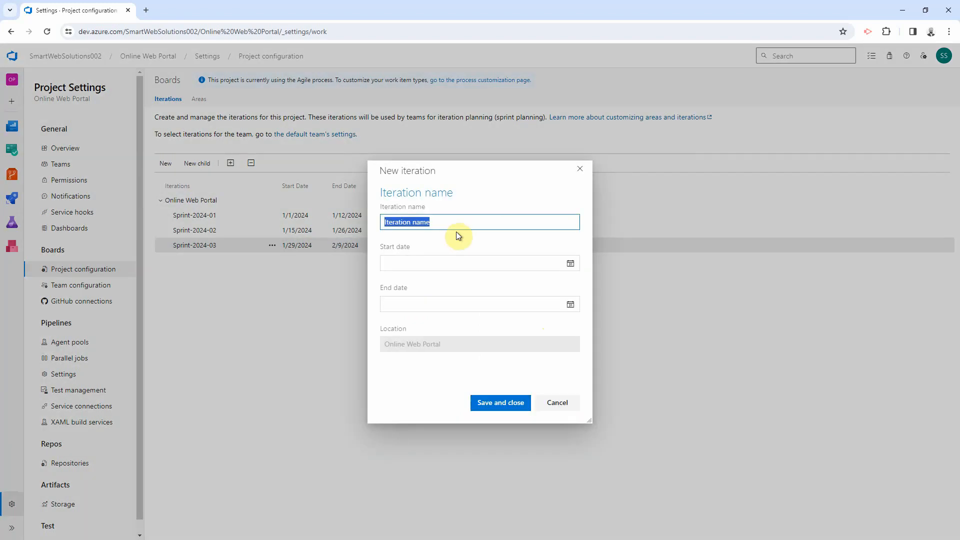
{"action": "type", "text": "Sprint-2024-02"}
{"action": "key", "text": "BackSpace"}
{"action": "type", "text": "4"}
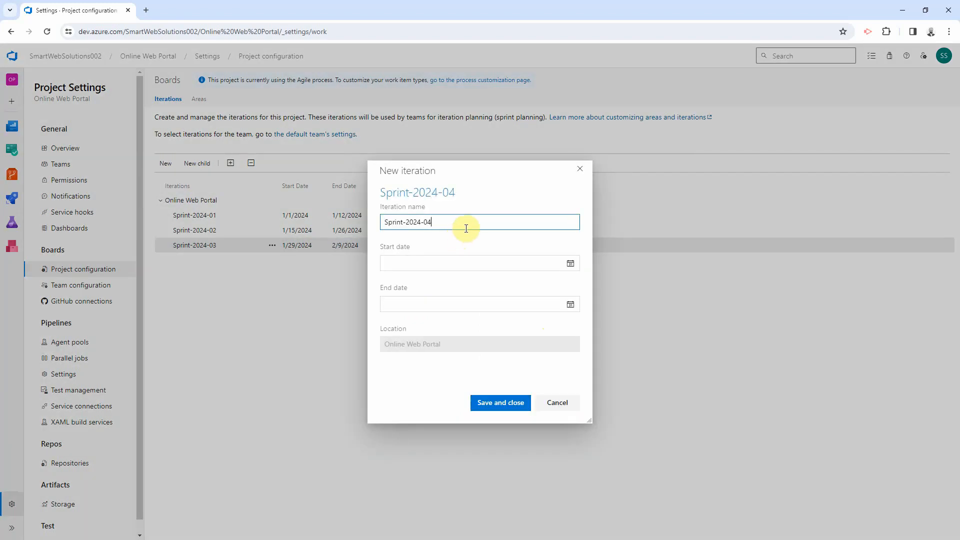
{"action": "left_click", "coordinate": [570, 264]}
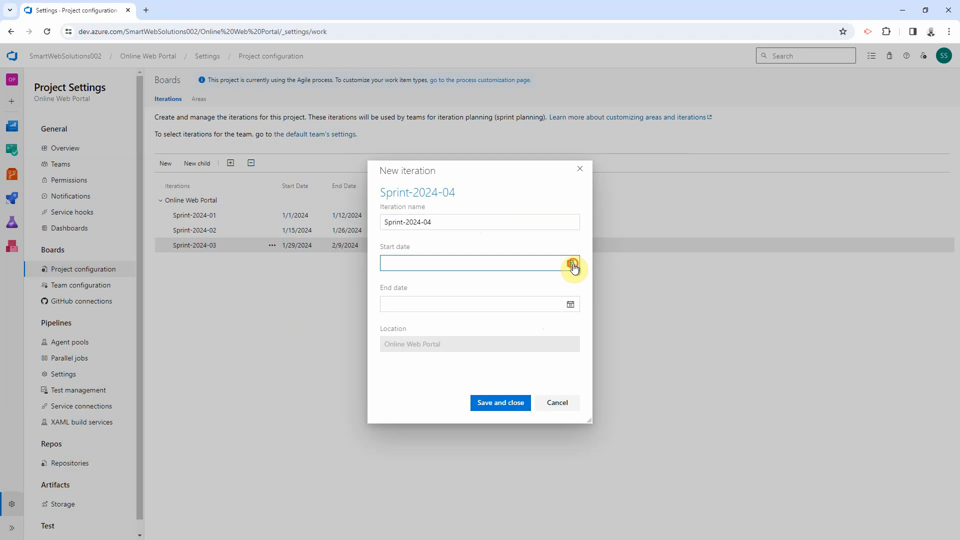
{"action": "left_click", "coordinate": [506, 314]}
{"action": "left_click", "coordinate": [501, 404]}
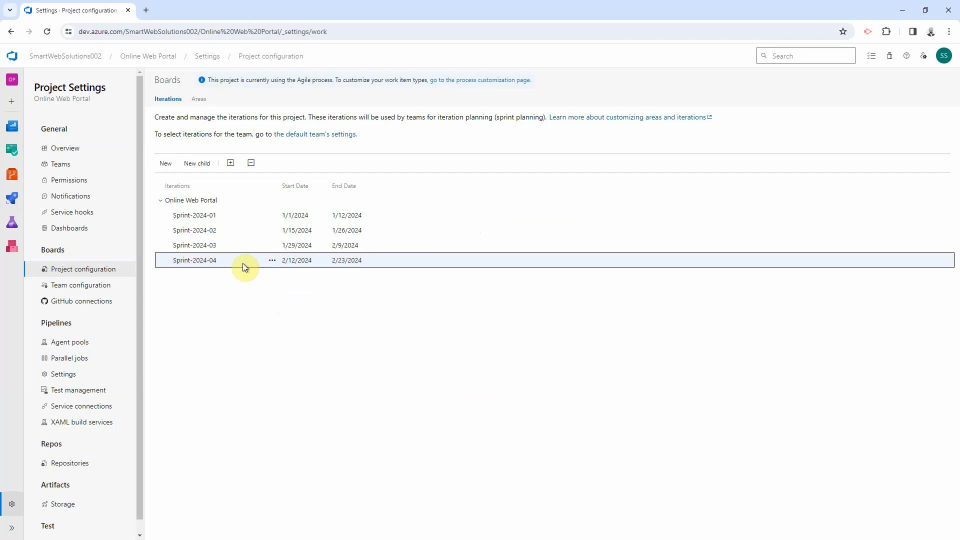
{"action": "left_click", "coordinate": [161, 166]}
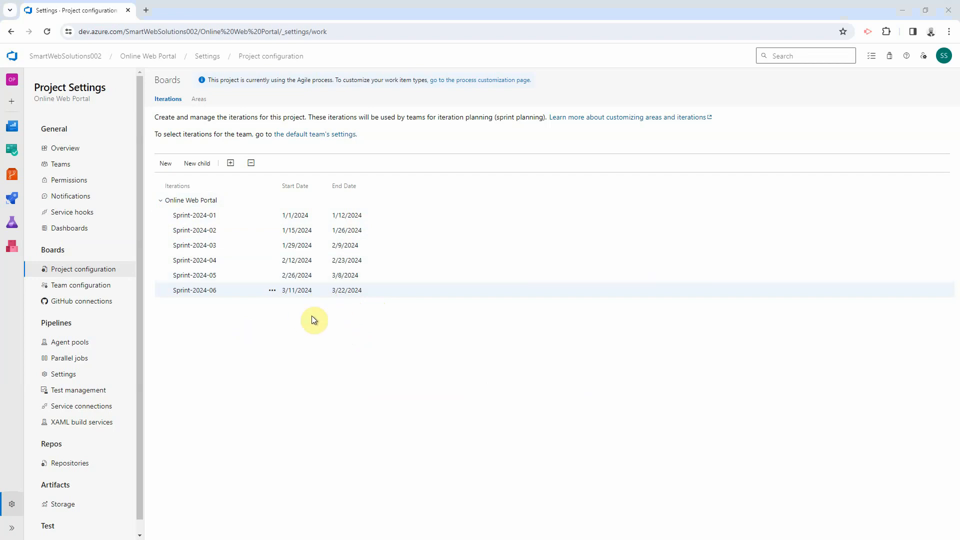
{"action": "left_click", "coordinate": [198, 101]}
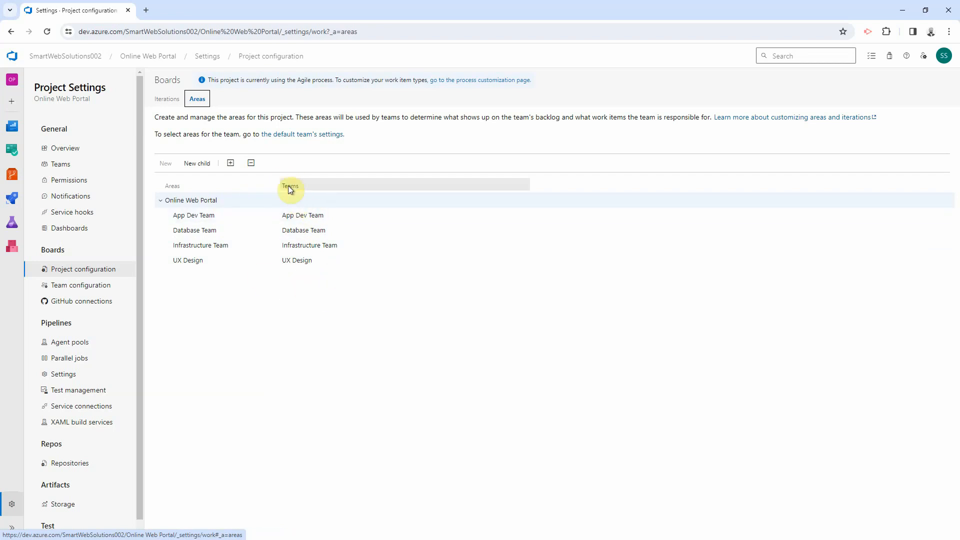
Step: Rename the App Dev Team area to App Dev
{"action": "left_click", "coordinate": [272, 215]}
{"action": "left_click", "coordinate": [290, 263]}
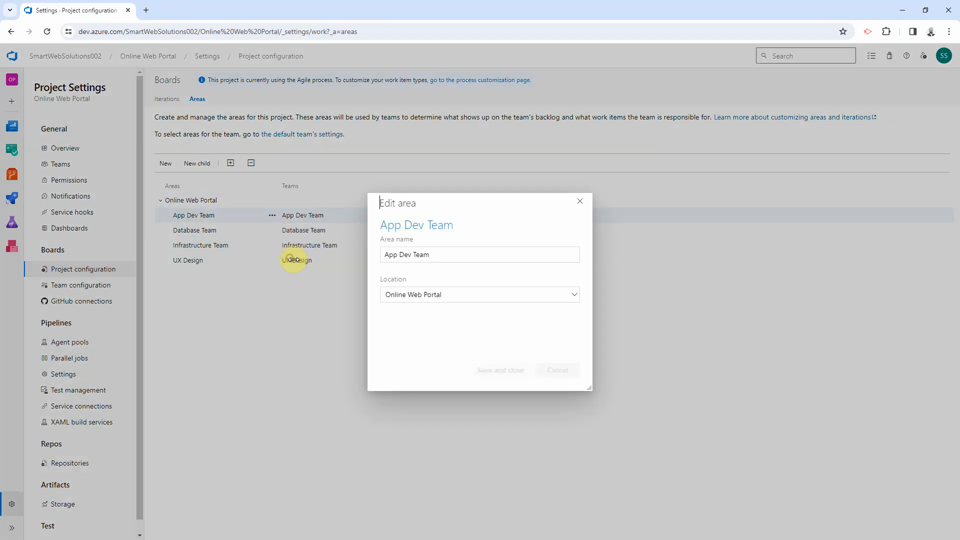
{"action": "left_click", "coordinate": [424, 256]}
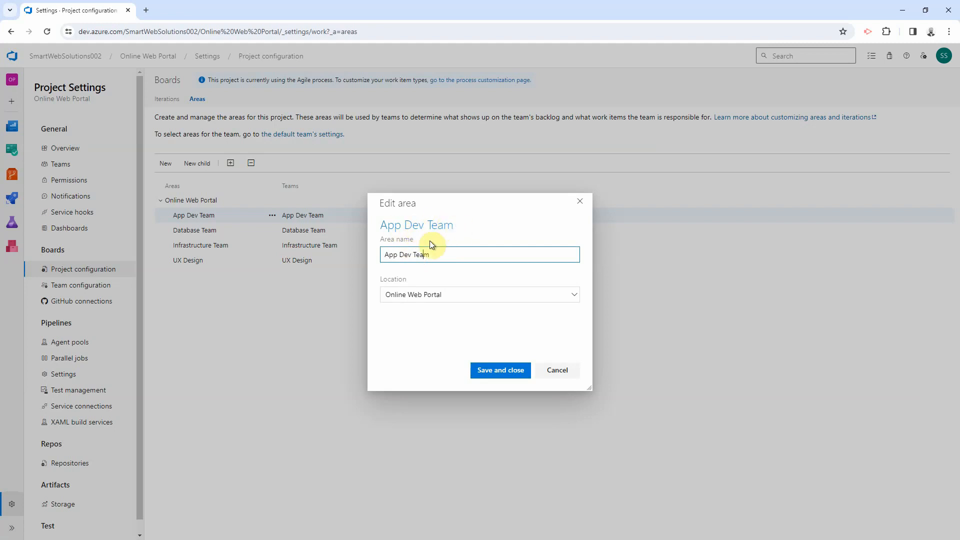
{"action": "left_click_drag", "start_coordinate": [413, 255], "coordinate": [475, 260]}
{"action": "key", "text": "BackSpace"}
{"action": "left_click", "coordinate": [525, 374]}
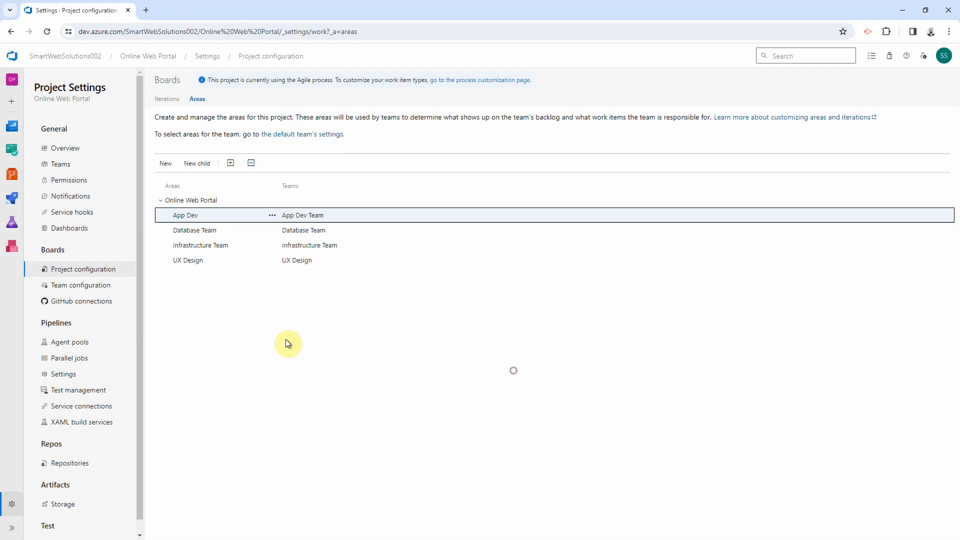
Step: Rename the Database Team area to Database
{"action": "left_click", "coordinate": [272, 230]}
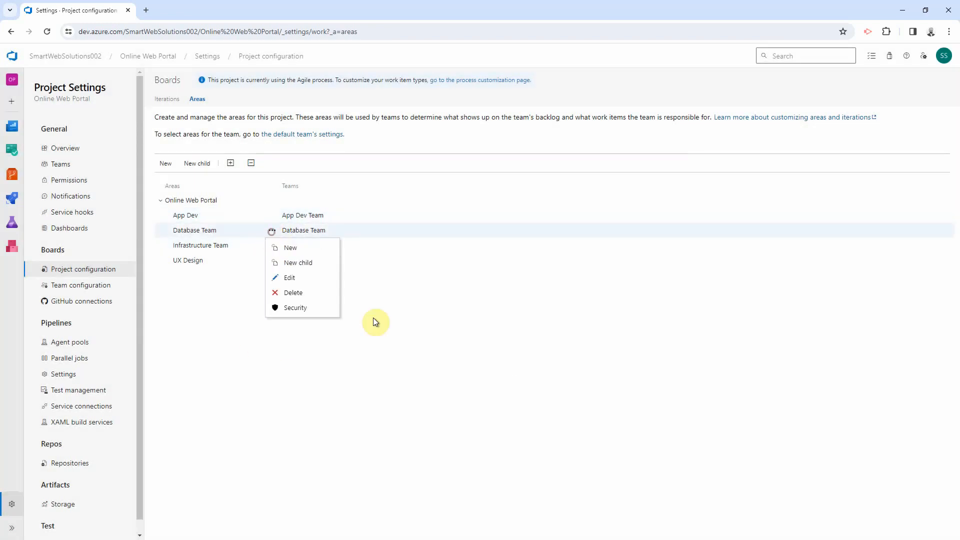
{"action": "left_click", "coordinate": [292, 277]}
{"action": "triple_click", "coordinate": [440, 254]}
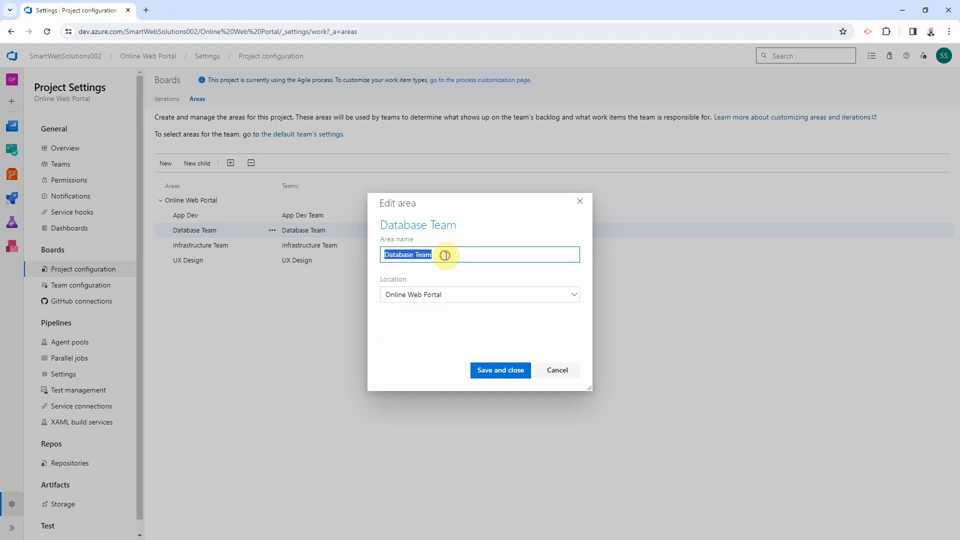
{"action": "left_click_drag", "start_coordinate": [414, 254], "coordinate": [495, 257]}
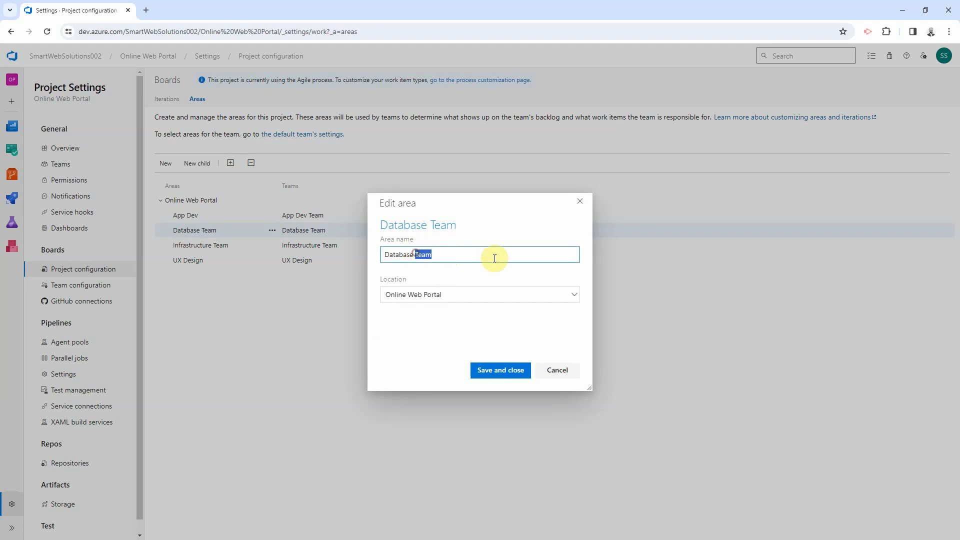
{"action": "key", "text": "BackSpace"}
{"action": "left_click", "coordinate": [501, 377]}
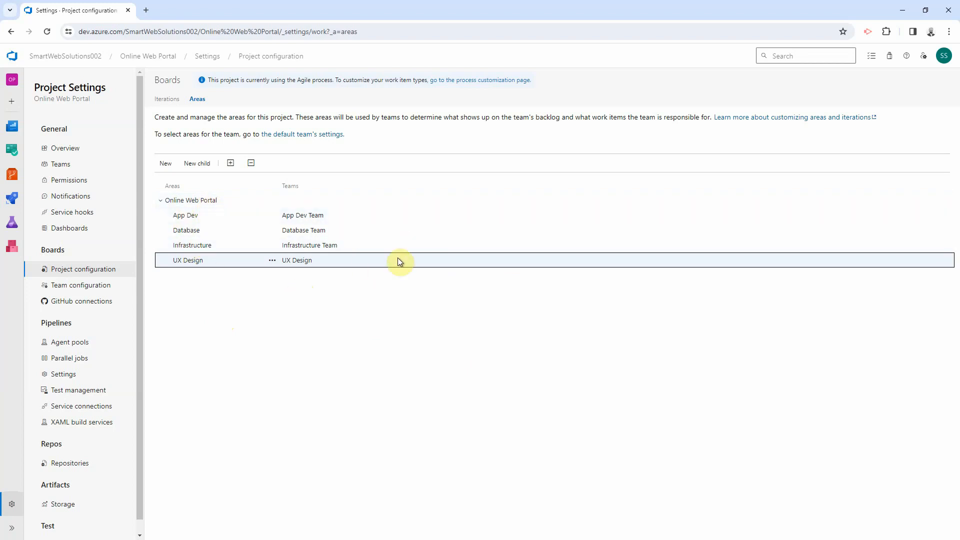
Step: Select the Infrastructure area row
{"action": "left_click", "coordinate": [198, 245]}
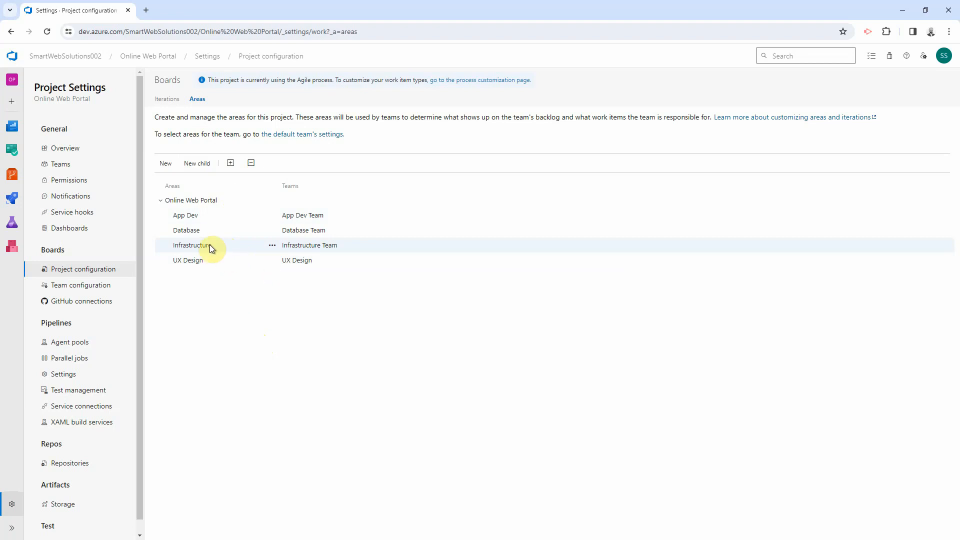
Step: Add a Server Support child area under Infrastructure
{"action": "left_click", "coordinate": [272, 246]}
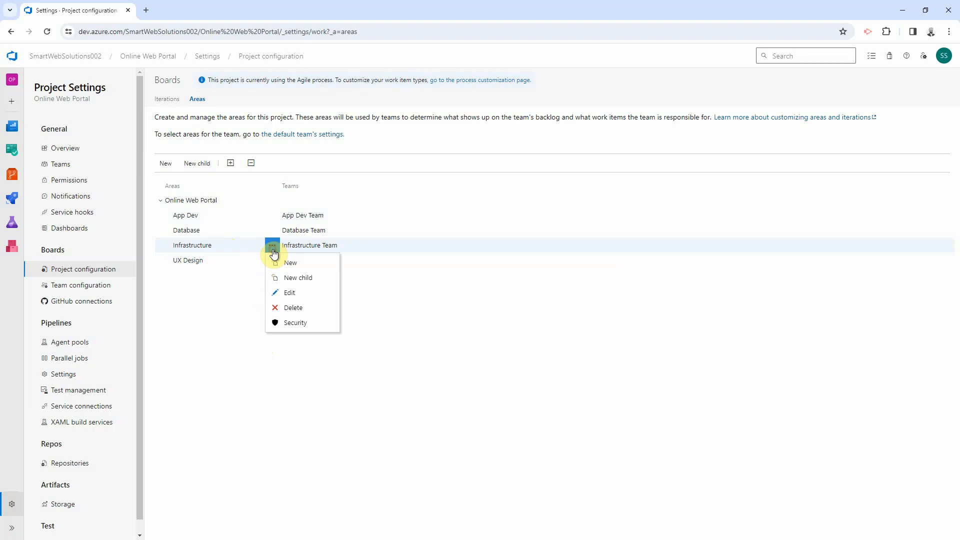
{"action": "left_click", "coordinate": [290, 284]}
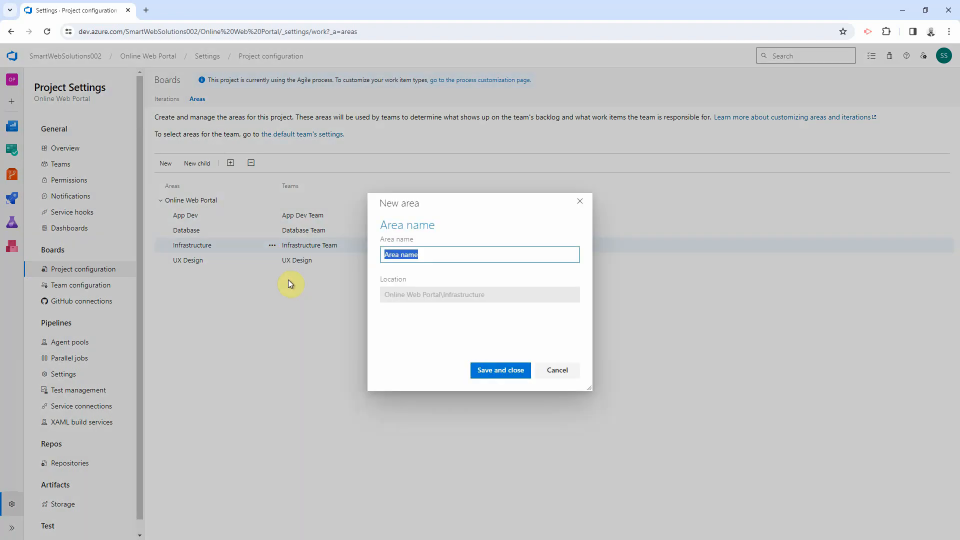
{"action": "left_click", "coordinate": [440, 256]}
{"action": "left_click_drag", "start_coordinate": [440, 256], "coordinate": [349, 255]}
{"action": "type", "text": "Ser"}
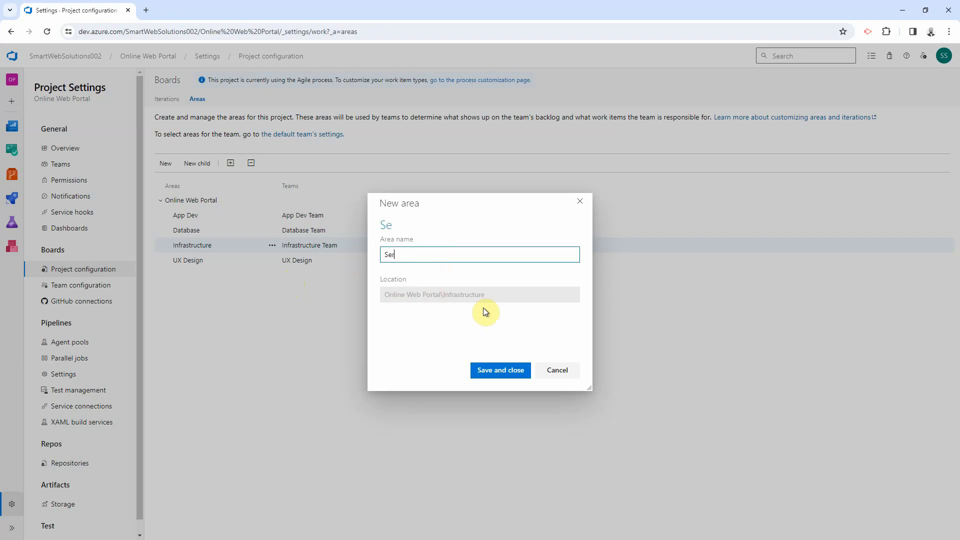
{"action": "type", "text": "ver Support"}
{"action": "left_click", "coordinate": [498, 368]}
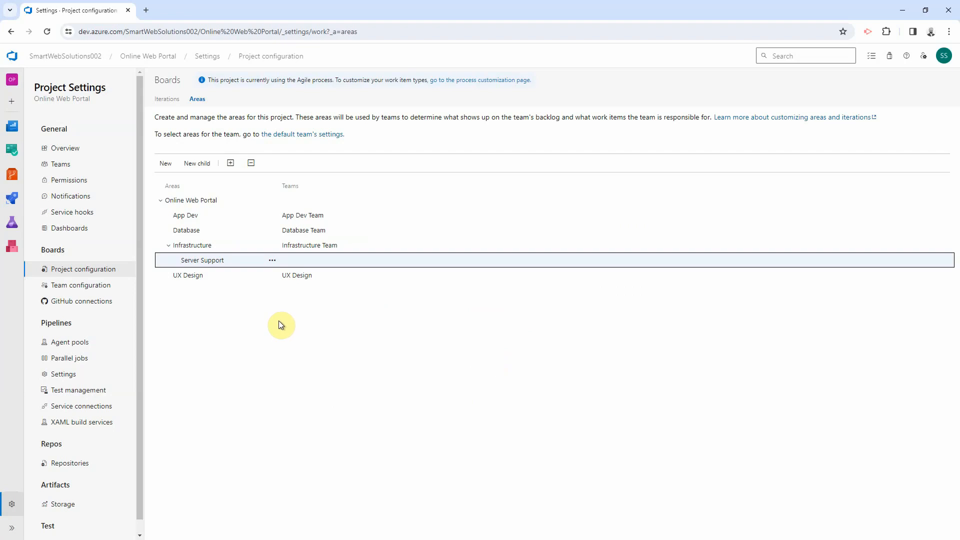
Step: Add a Network Support child area under Infrastructure, then bring up Team configuration
{"action": "left_click", "coordinate": [203, 246]}
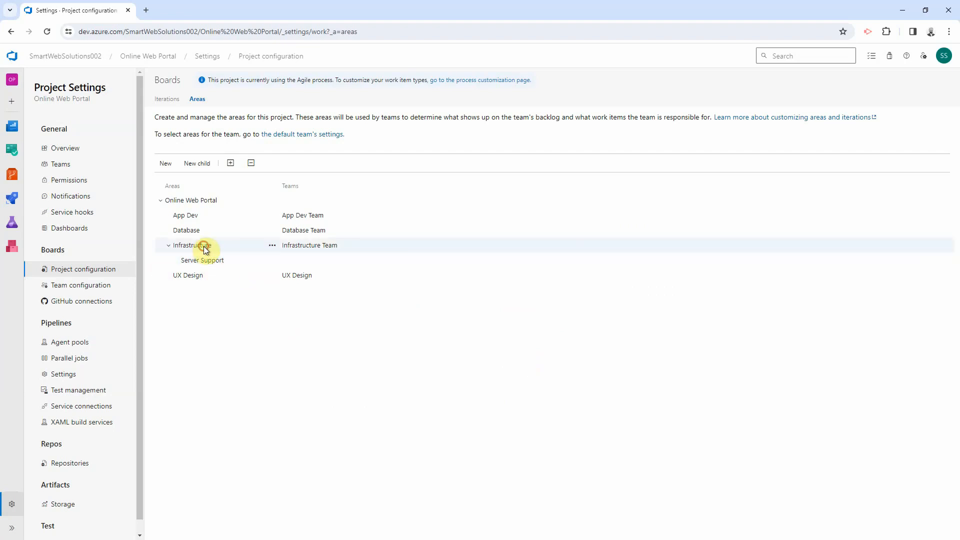
{"action": "left_click", "coordinate": [197, 163]}
{"action": "type", "text": "Netwro"}
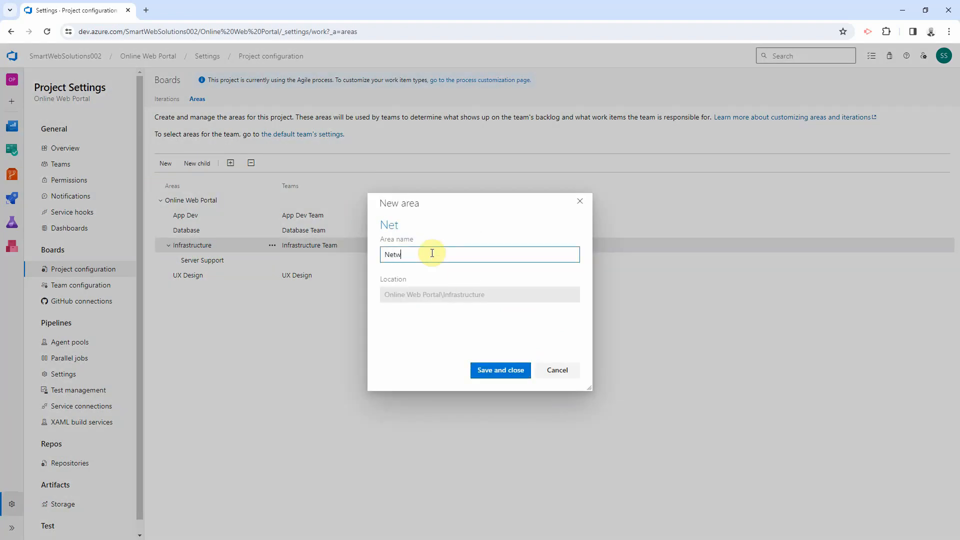
{"action": "key", "text": "BackSpace"}
{"action": "key", "text": "BackSpace"}
{"action": "type", "text": "orj Support"}
{"action": "left_click", "coordinate": [499, 370]}
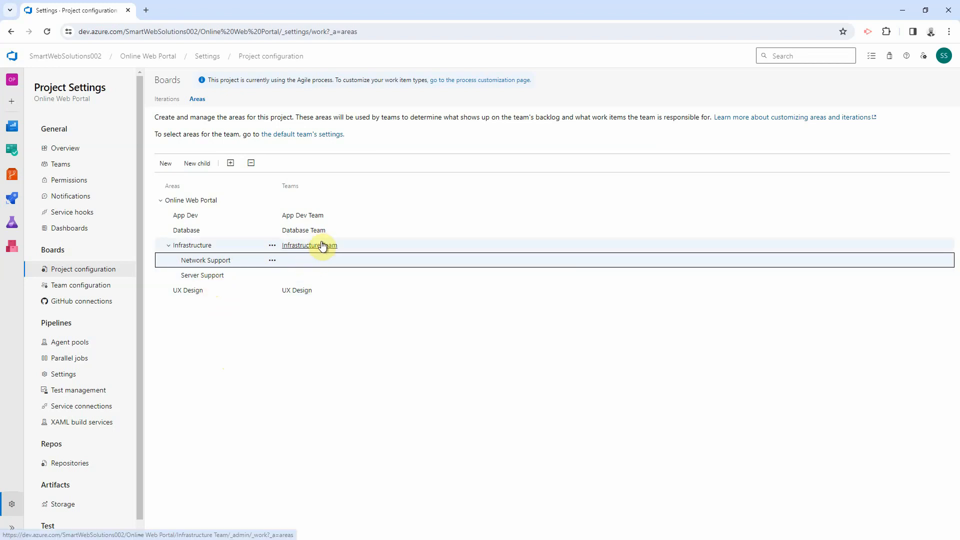
{"action": "left_click", "coordinate": [272, 260]}
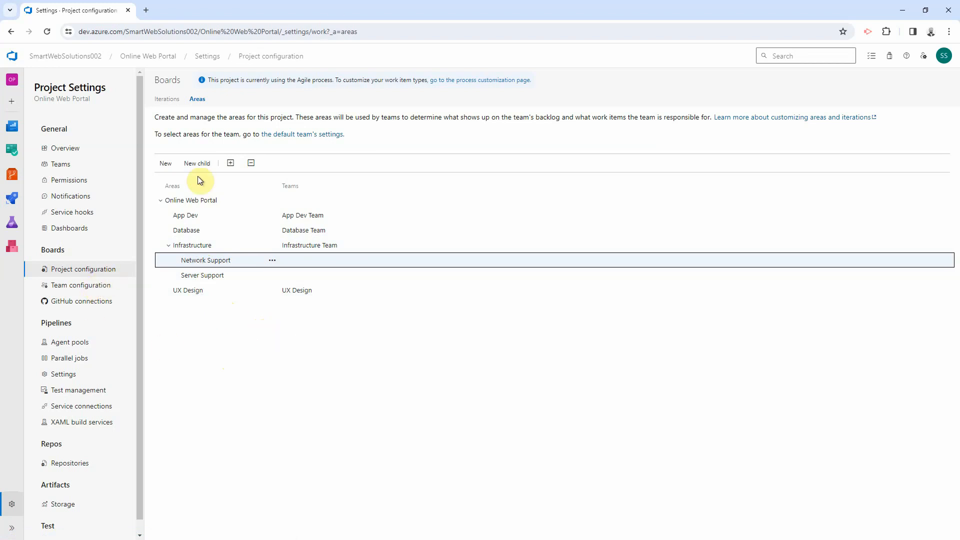
{"action": "left_click", "coordinate": [93, 290]}
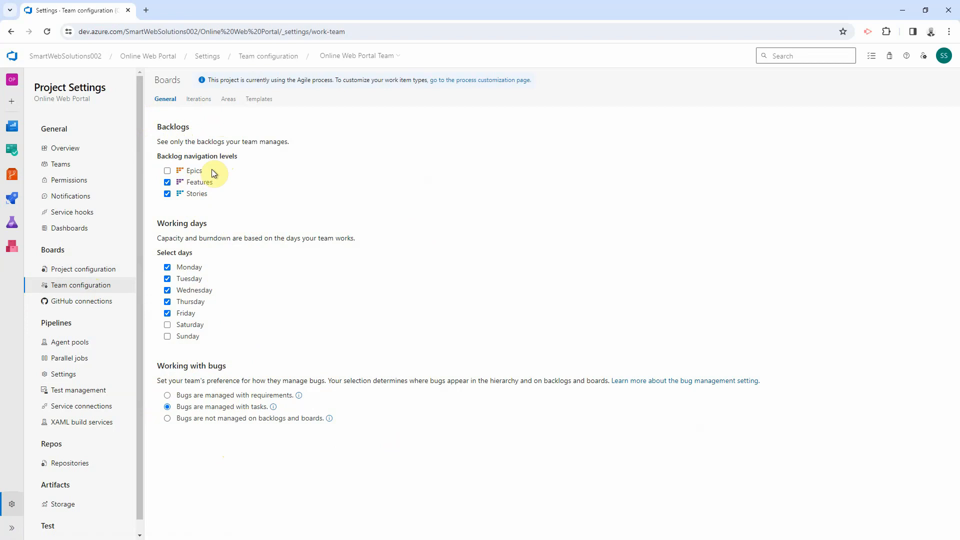
Step: Turn on Epics and turn off Stories in Online Web Portal Team's backlogs, then switch to App Dev Team
{"action": "left_click", "coordinate": [346, 58]}
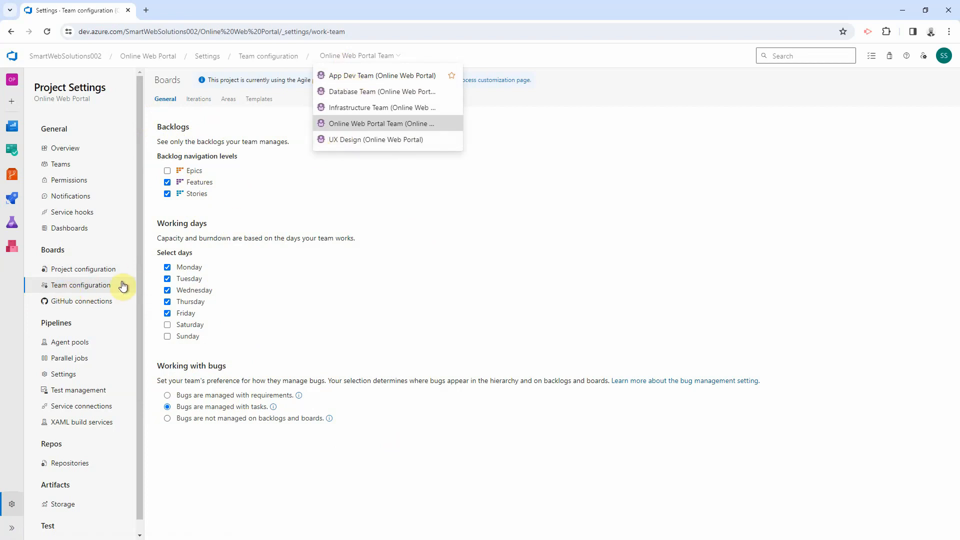
{"action": "left_click", "coordinate": [352, 129]}
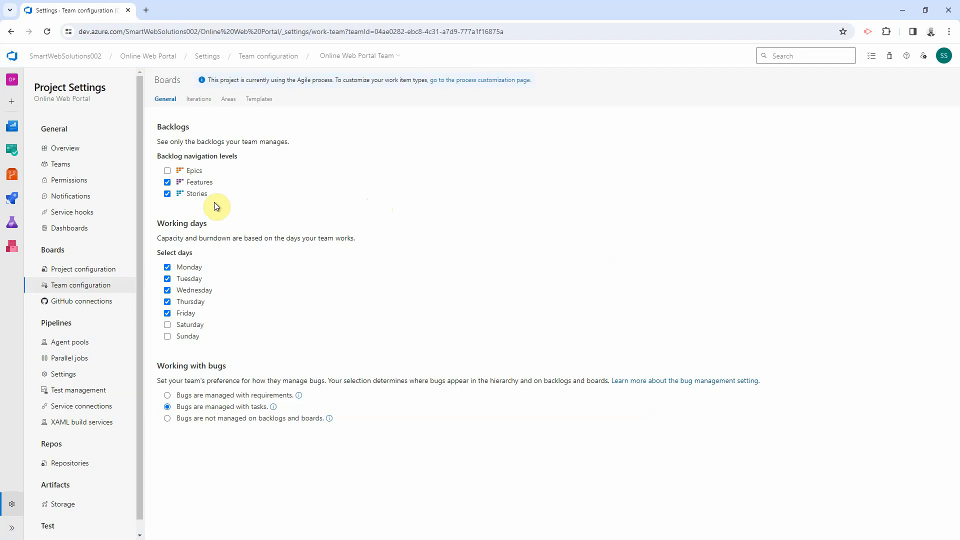
{"action": "left_click", "coordinate": [167, 171]}
{"action": "left_click", "coordinate": [167, 194]}
{"action": "left_click", "coordinate": [328, 60]}
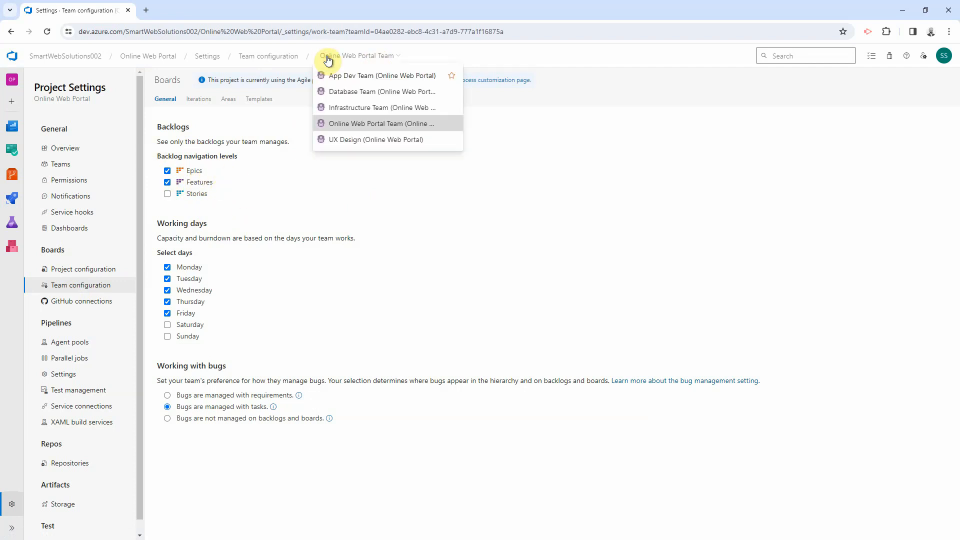
{"action": "left_click", "coordinate": [362, 79]}
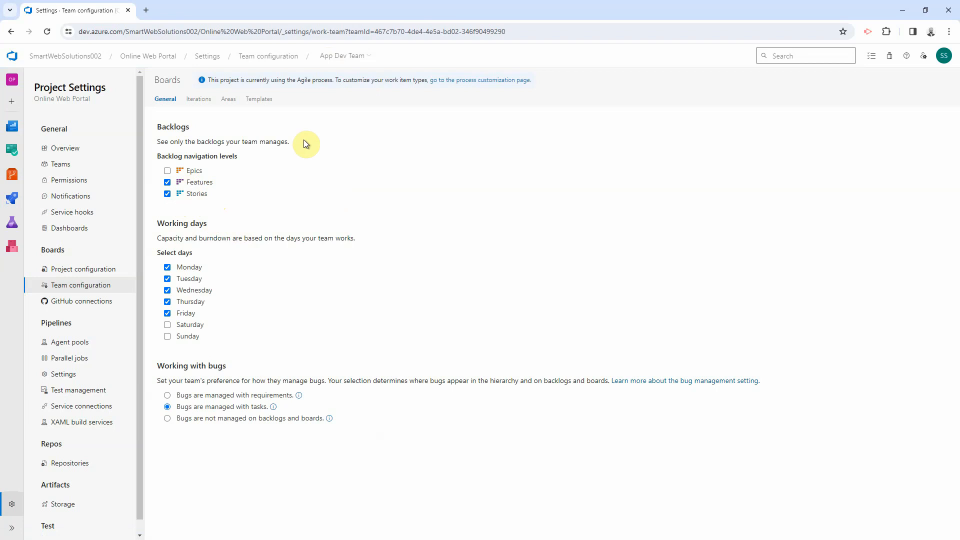
Step: Move through Database Team to Infrastructure Team and set it to not manage bugs on backlogs and boards
{"action": "left_click", "coordinate": [343, 58]}
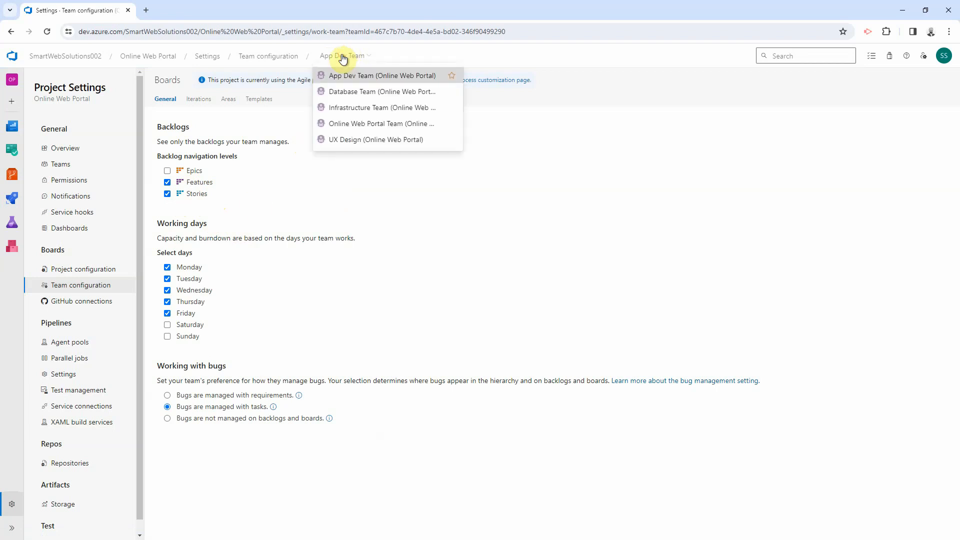
{"action": "left_click", "coordinate": [447, 266]}
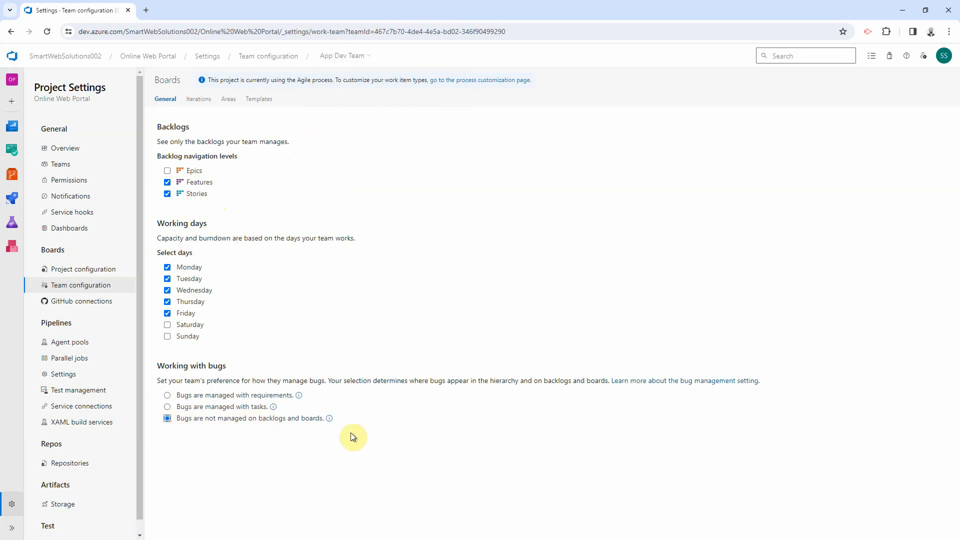
{"action": "left_click", "coordinate": [339, 57]}
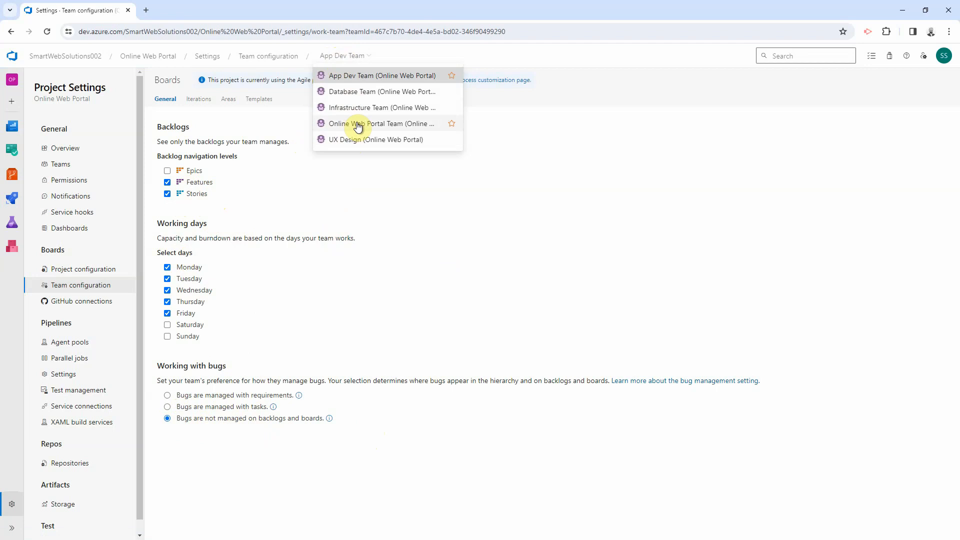
{"action": "left_click", "coordinate": [354, 96]}
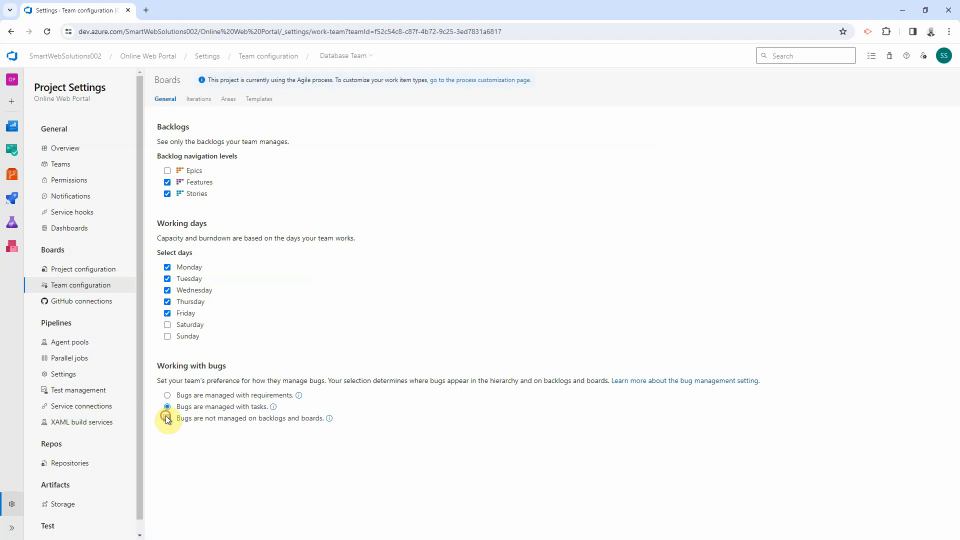
{"action": "left_click", "coordinate": [339, 53]}
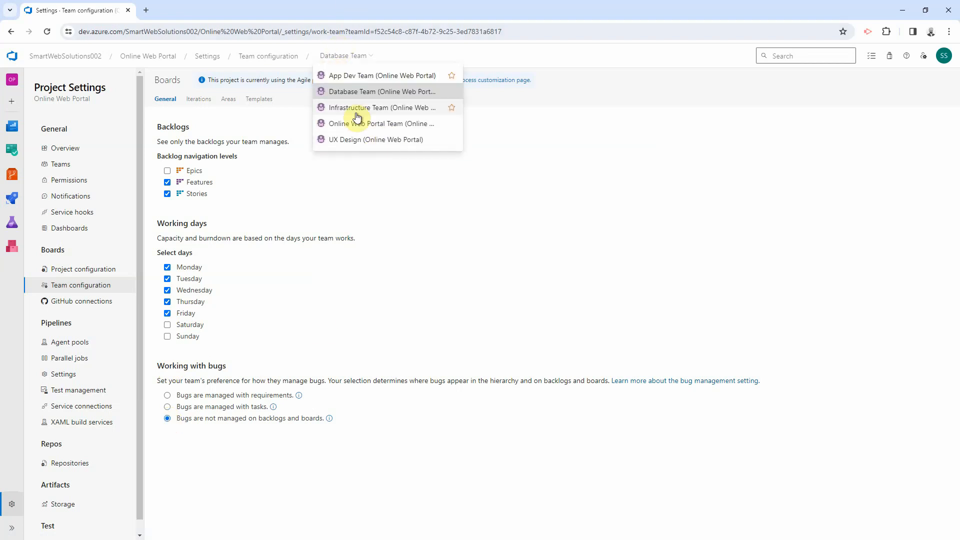
{"action": "left_click", "coordinate": [355, 108]}
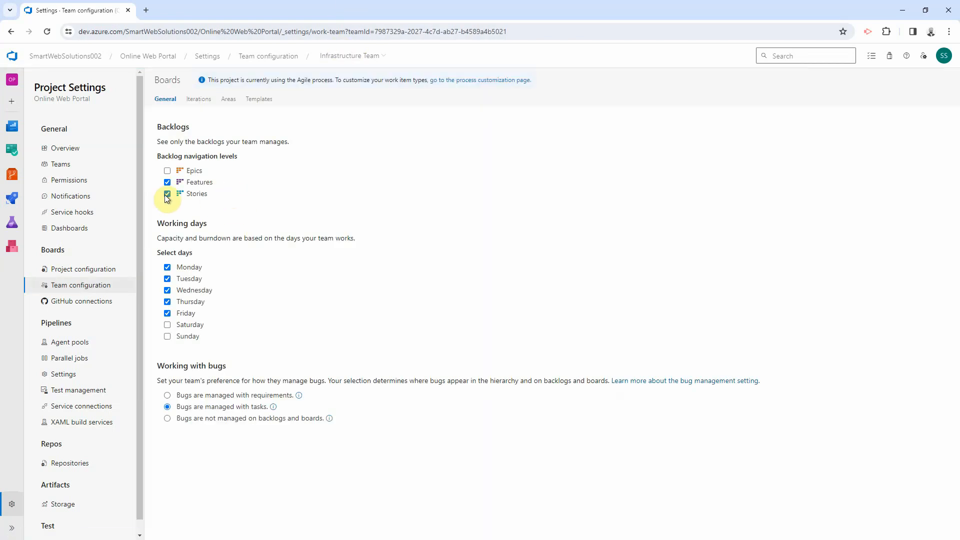
{"action": "left_click", "coordinate": [168, 419]}
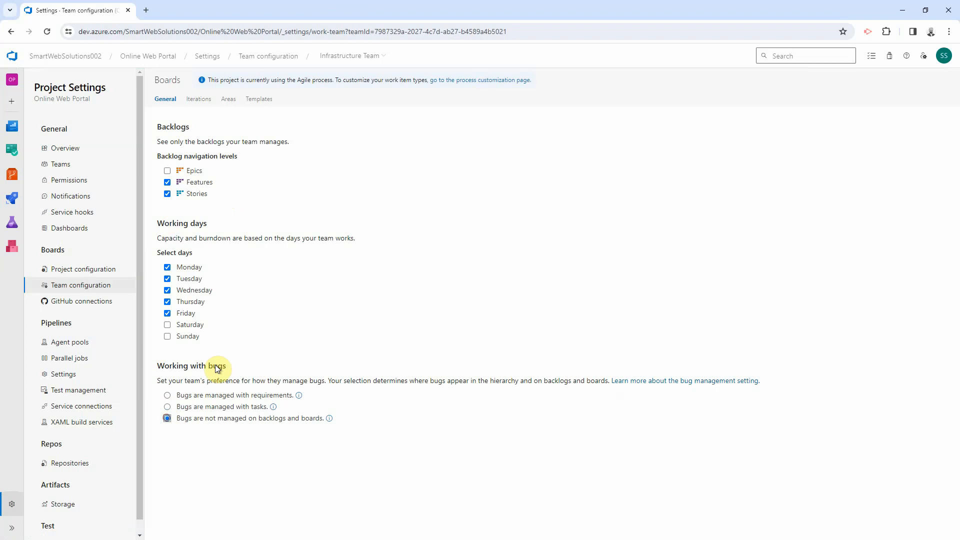
Step: Set UX Design and Online Web Portal Team to not manage bugs on backlogs and boards
{"action": "left_click", "coordinate": [334, 56]}
{"action": "left_click", "coordinate": [344, 141]}
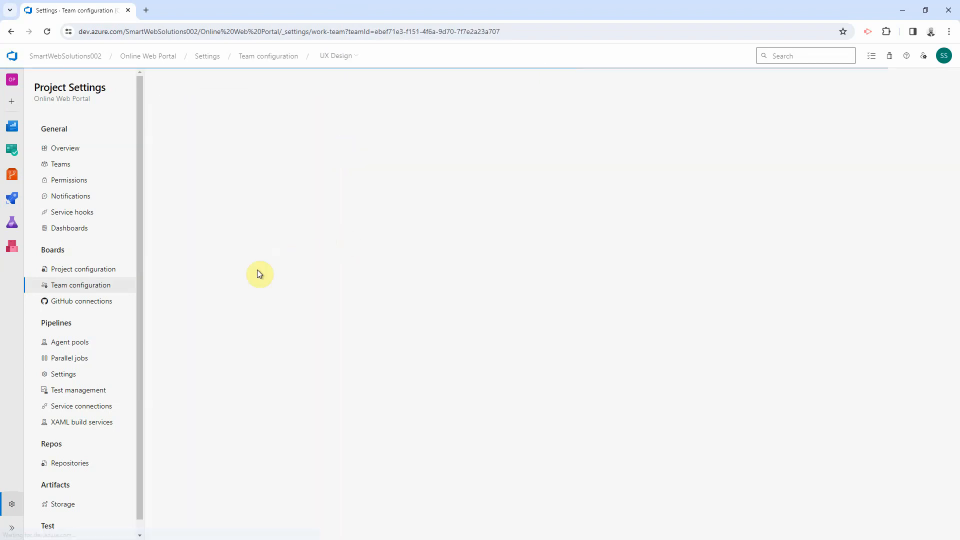
{"action": "left_click", "coordinate": [179, 419]}
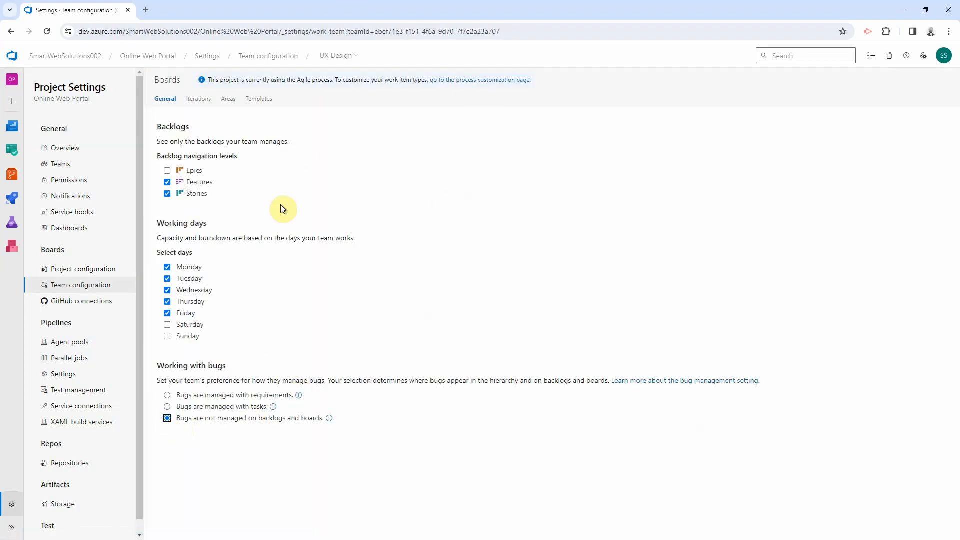
{"action": "left_click", "coordinate": [335, 56]}
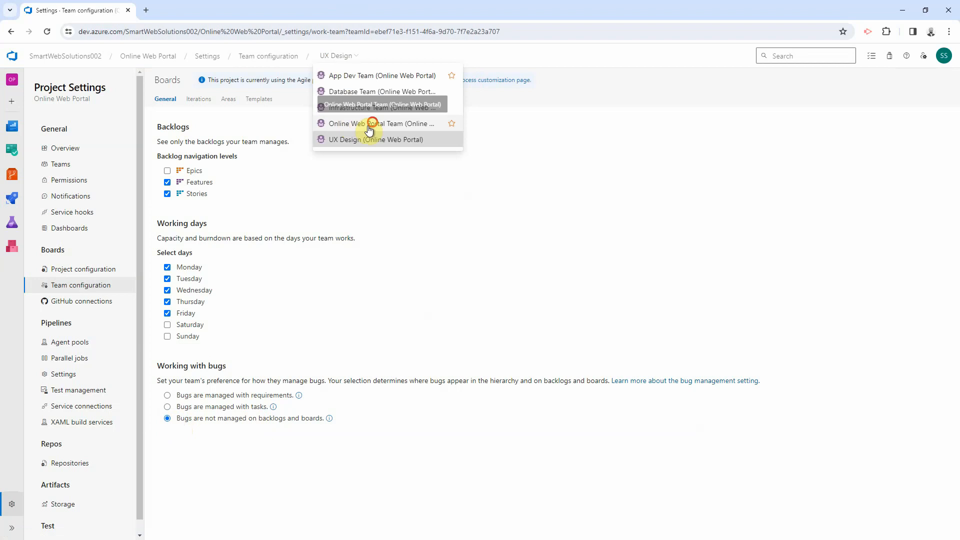
{"action": "left_click", "coordinate": [372, 139]}
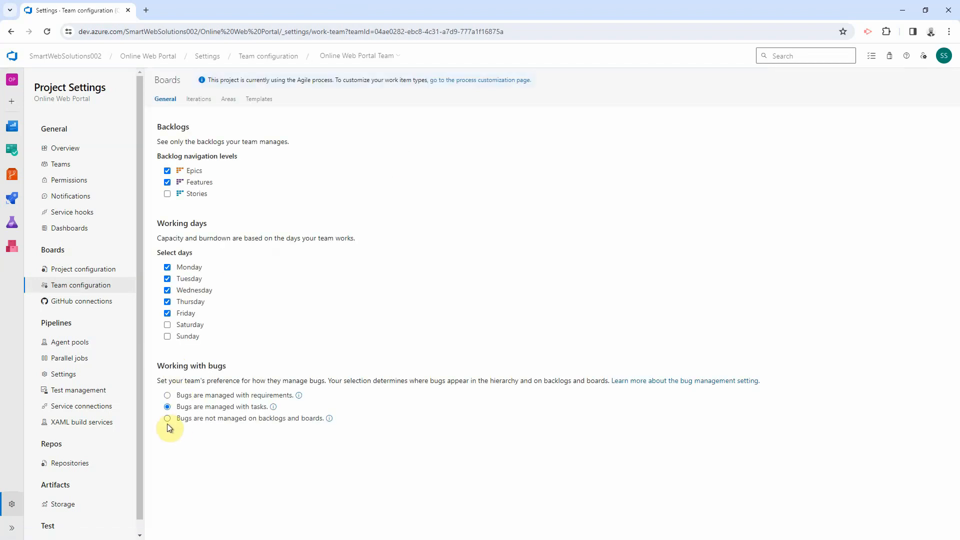
{"action": "left_click", "coordinate": [167, 418]}
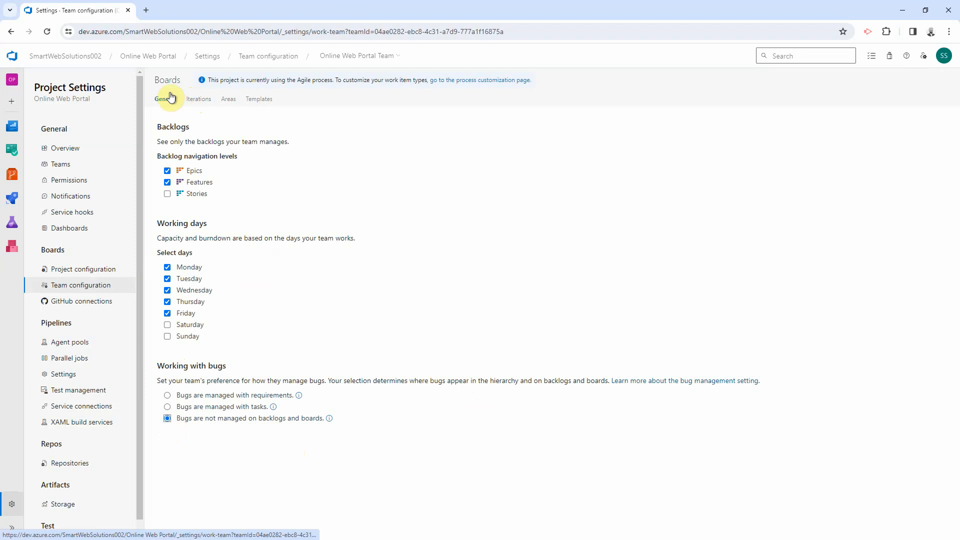
{"action": "left_click", "coordinate": [202, 101]}
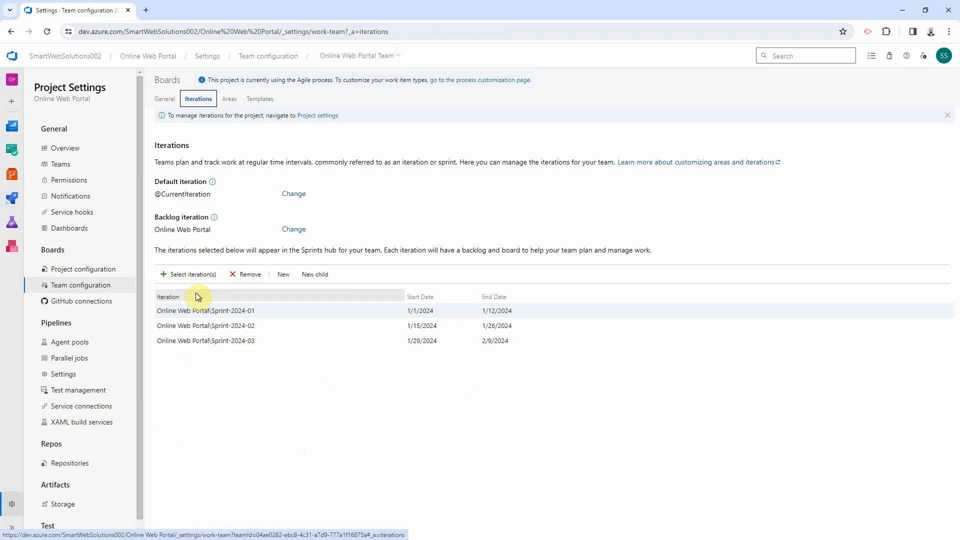
Step: Add Sprint-2024-04, Sprint-2024-05 and Sprint-2024-06 to Online Web Portal Team's iterations
{"action": "left_click", "coordinate": [185, 275]}
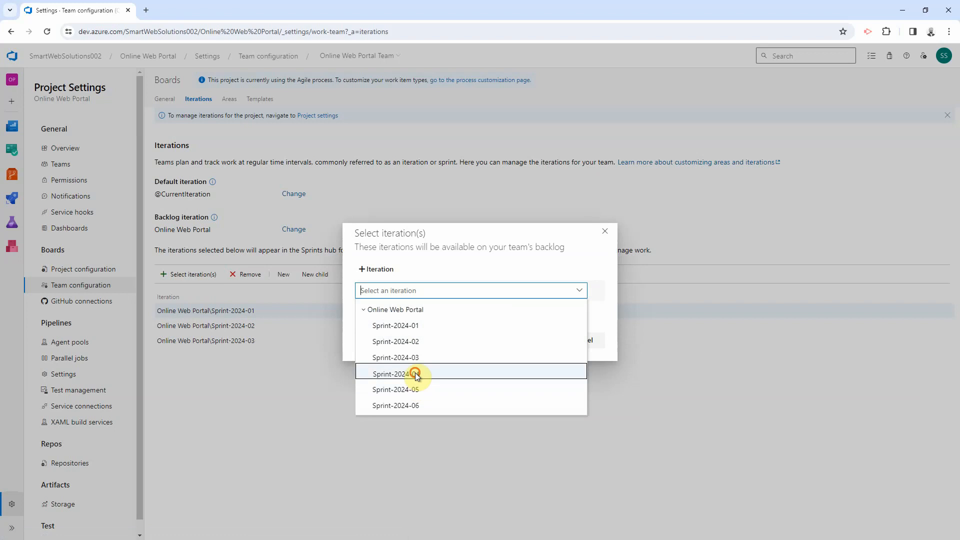
{"action": "left_click", "coordinate": [420, 373]}
{"action": "left_click", "coordinate": [506, 341]}
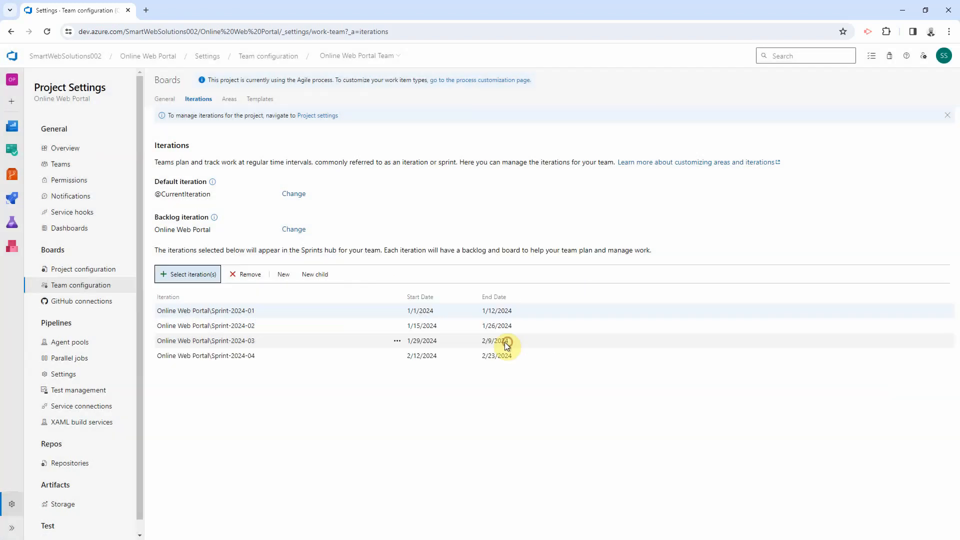
{"action": "left_click", "coordinate": [198, 275]}
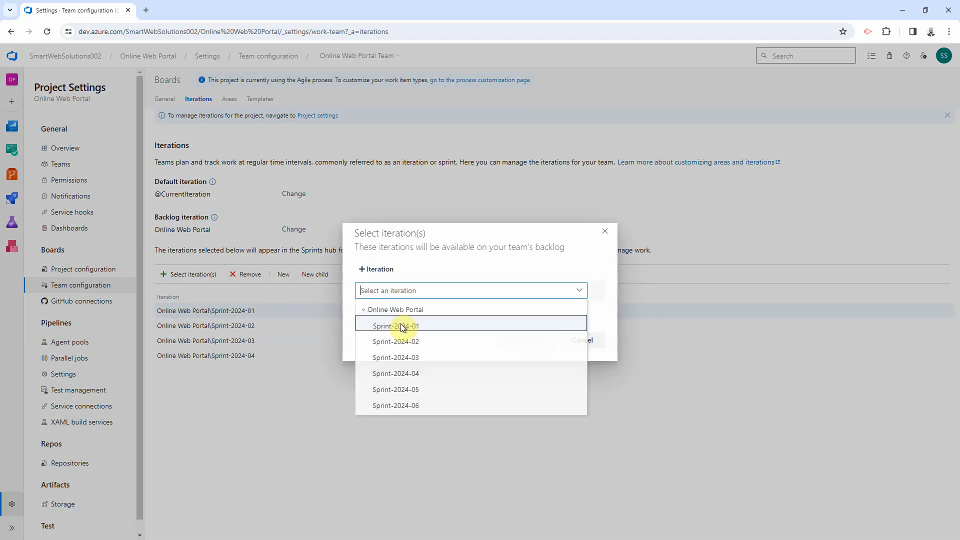
{"action": "left_click", "coordinate": [406, 389]}
{"action": "left_click", "coordinate": [376, 269]}
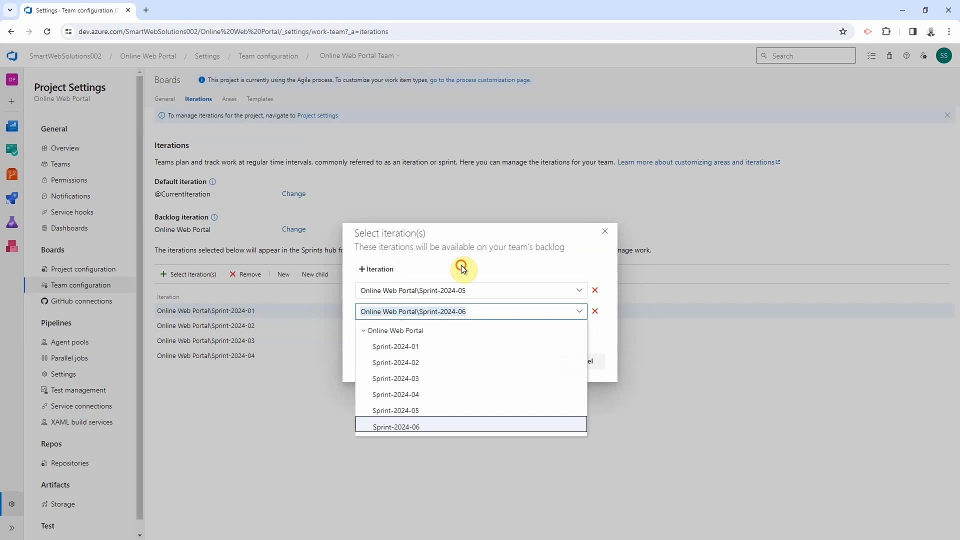
{"action": "left_click", "coordinate": [557, 345]}
{"action": "left_click", "coordinate": [529, 362]}
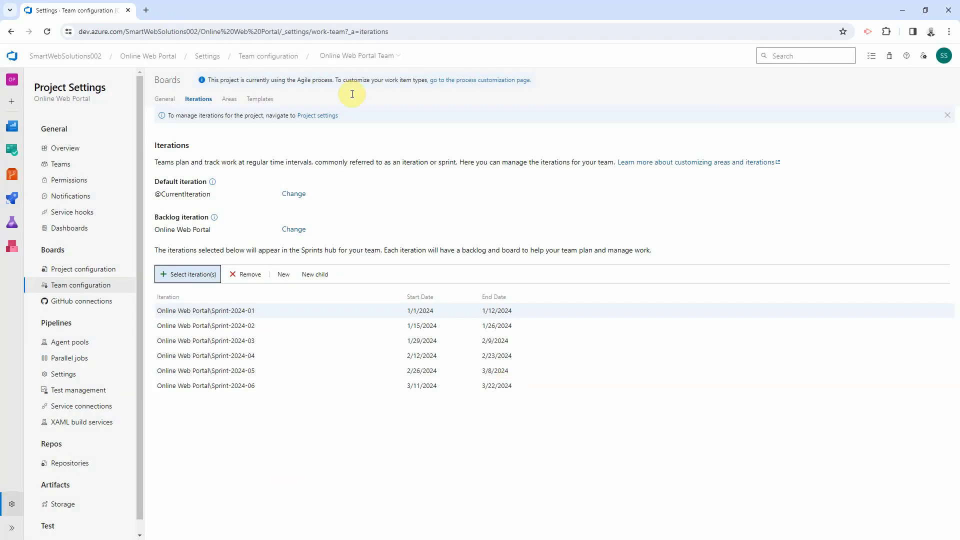
{"action": "left_click", "coordinate": [352, 58]}
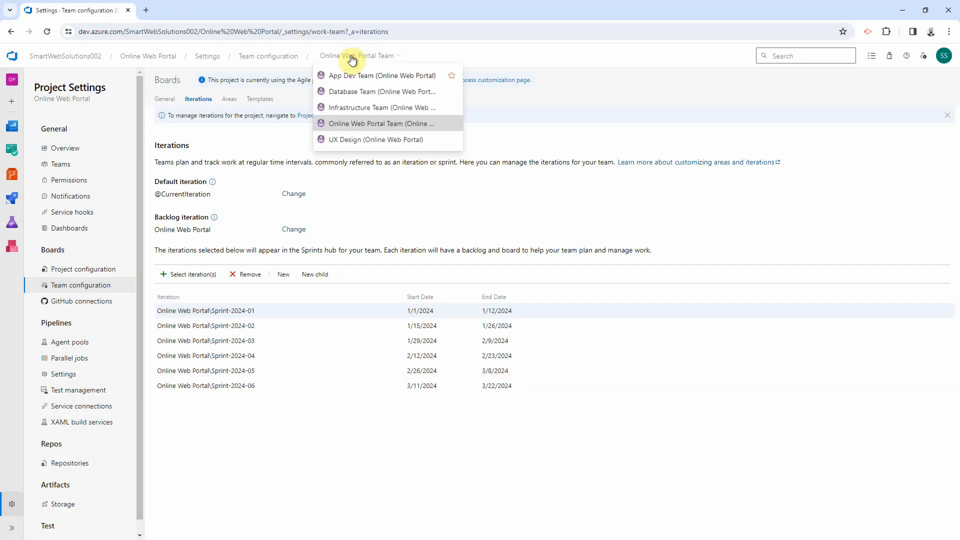
Step: Give App Dev Team the iterations Sprint-2024-01 through Sprint-2024-06
{"action": "left_click", "coordinate": [350, 76]}
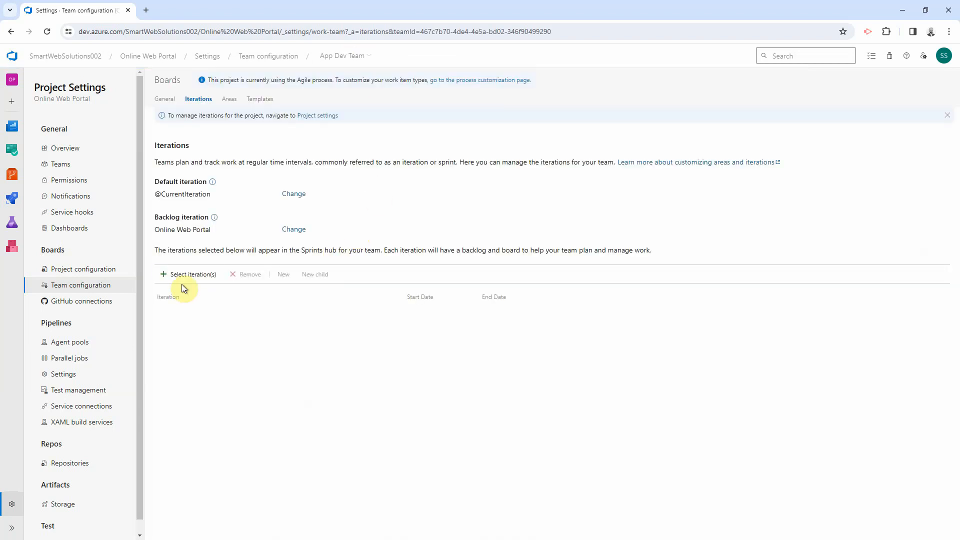
{"action": "left_click", "coordinate": [182, 276]}
{"action": "left_click", "coordinate": [370, 290]}
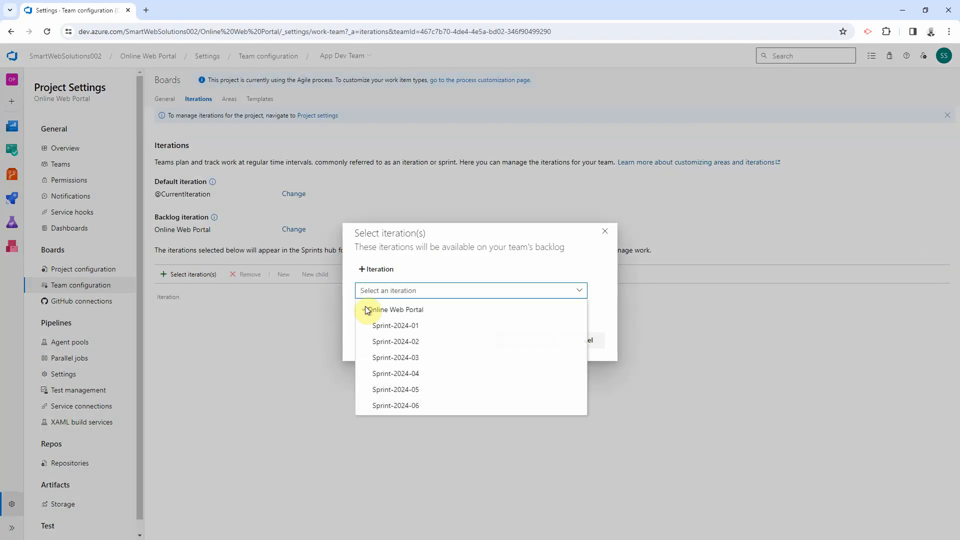
{"action": "left_click", "coordinate": [390, 325]}
{"action": "left_click", "coordinate": [376, 270]}
{"action": "left_click", "coordinate": [376, 270]}
{"action": "left_click", "coordinate": [376, 270]}
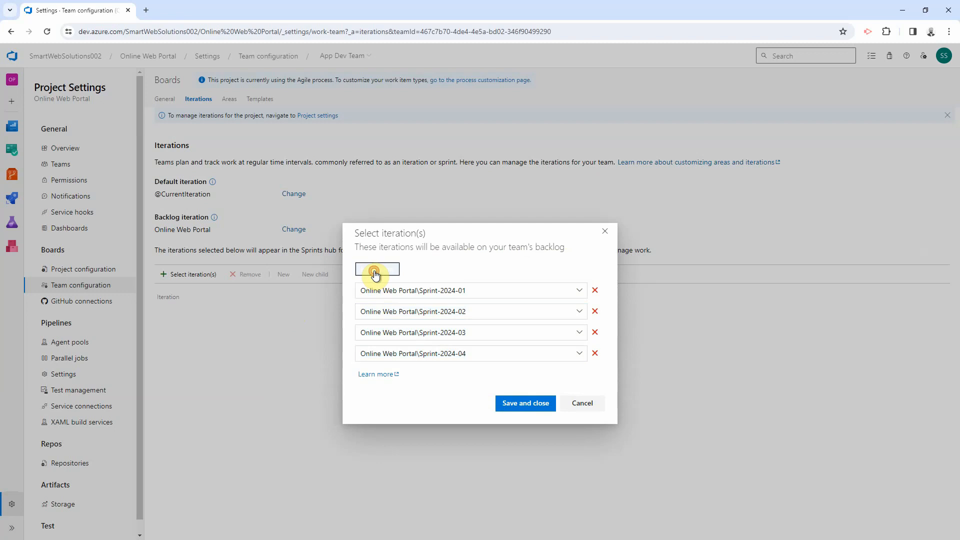
{"action": "left_click", "coordinate": [376, 270]}
{"action": "left_click", "coordinate": [437, 255]}
{"action": "left_click", "coordinate": [520, 424]}
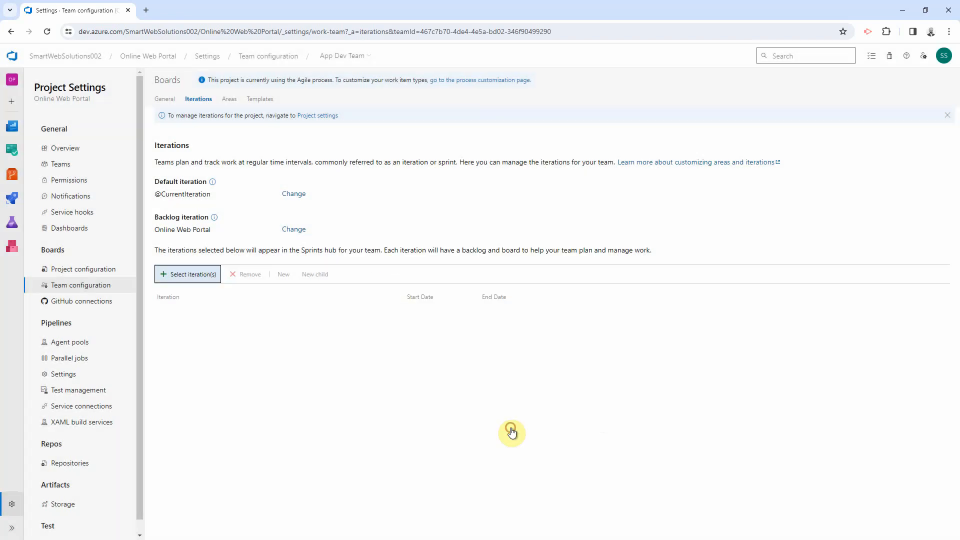
{"action": "left_click", "coordinate": [189, 275]}
{"action": "left_click", "coordinate": [443, 289]}
{"action": "left_click", "coordinate": [433, 403]}
{"action": "left_click", "coordinate": [515, 341]}
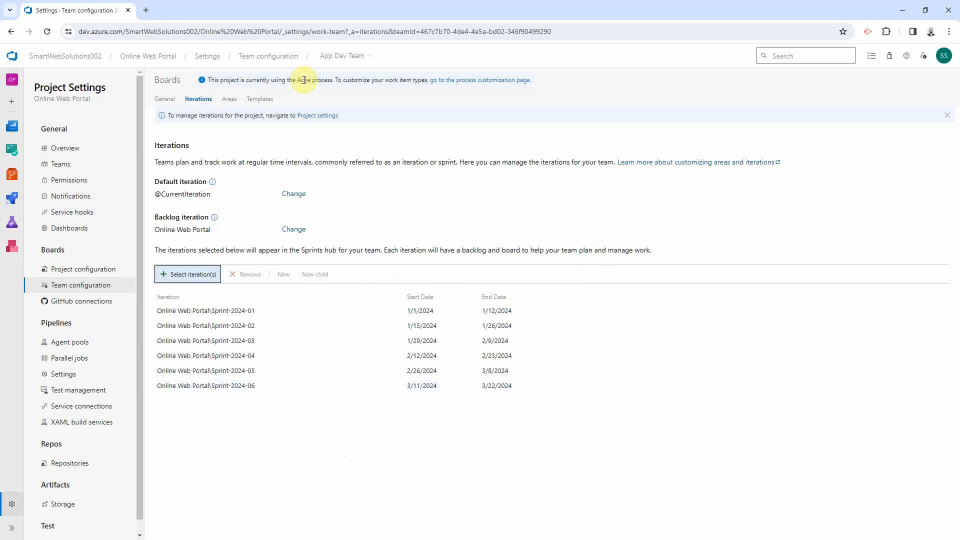
Step: Add Sprint-2024-02 through 06, then Sprint-2024-01, to Database Team's iterations
{"action": "left_click", "coordinate": [346, 57]}
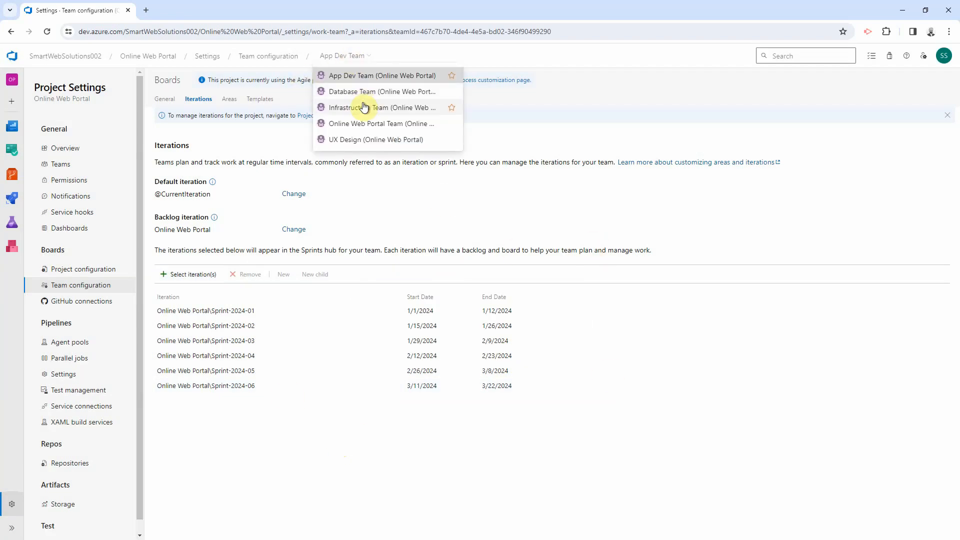
{"action": "left_click", "coordinate": [365, 91]}
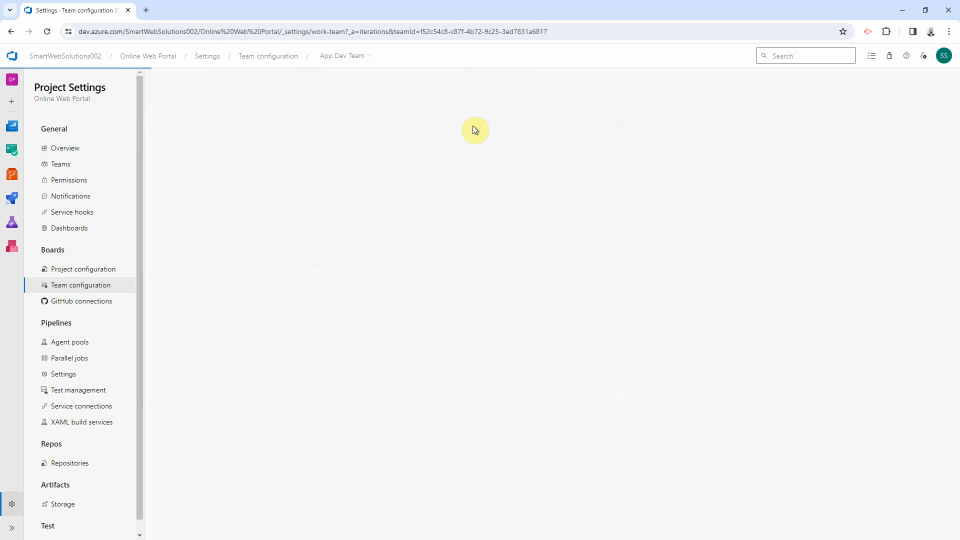
{"action": "left_click", "coordinate": [168, 274]}
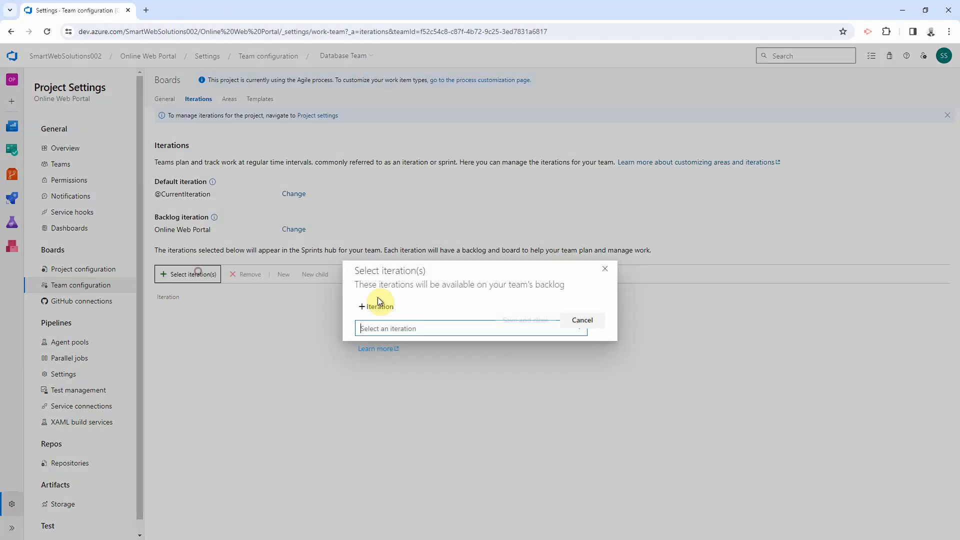
{"action": "left_click", "coordinate": [435, 338]}
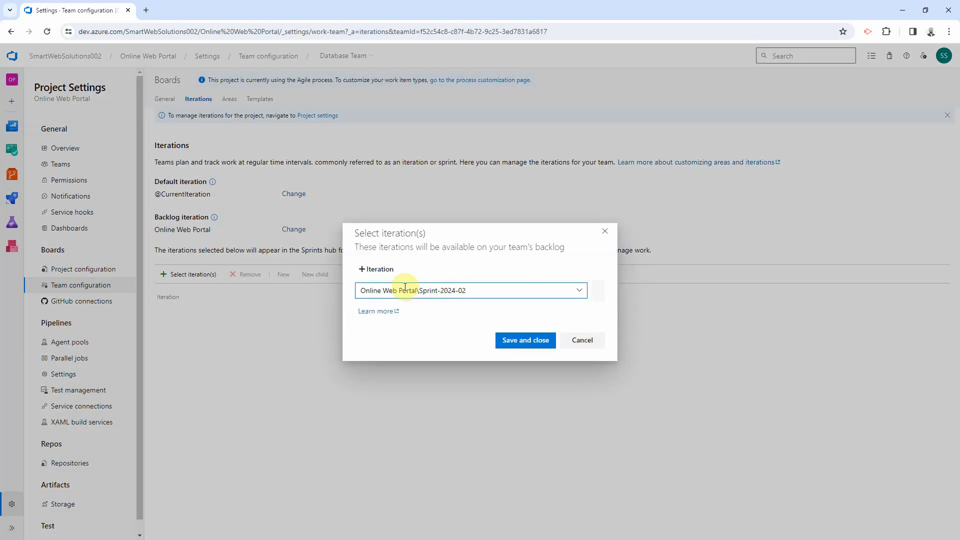
{"action": "left_click", "coordinate": [380, 270]}
{"action": "left_click", "coordinate": [380, 270]}
{"action": "left_click", "coordinate": [380, 270]}
{"action": "left_click", "coordinate": [380, 270]}
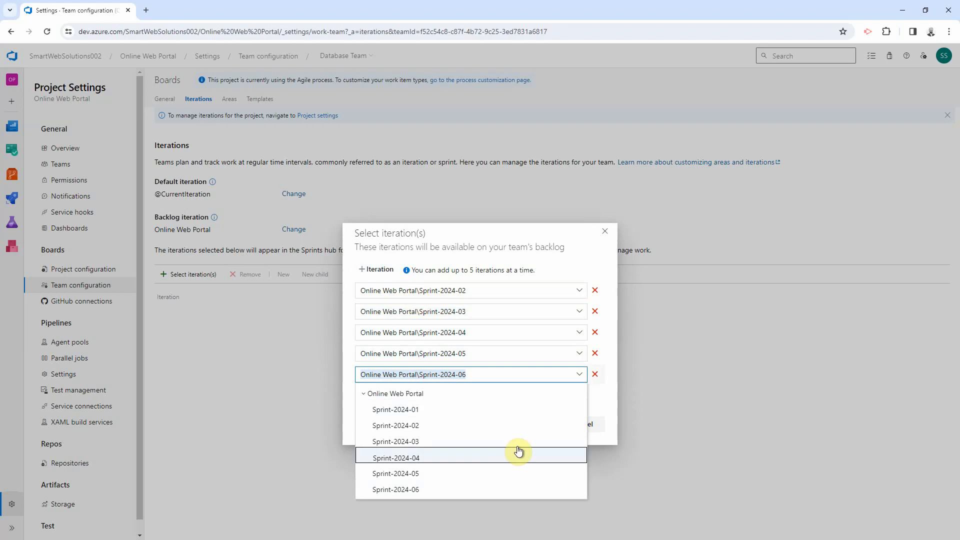
{"action": "left_click", "coordinate": [617, 393]}
{"action": "left_click", "coordinate": [527, 429]}
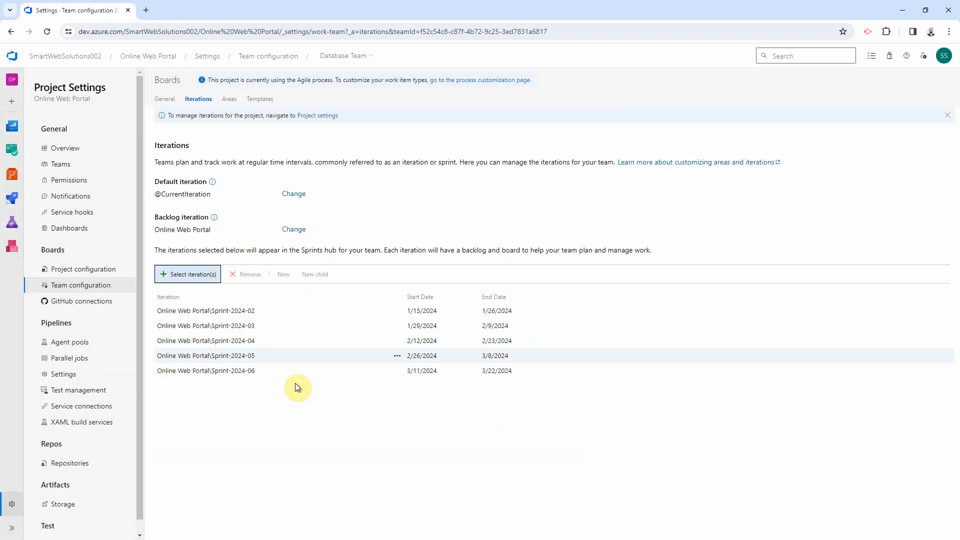
{"action": "left_click", "coordinate": [213, 274]}
{"action": "left_click", "coordinate": [429, 286]}
{"action": "left_click", "coordinate": [399, 325]}
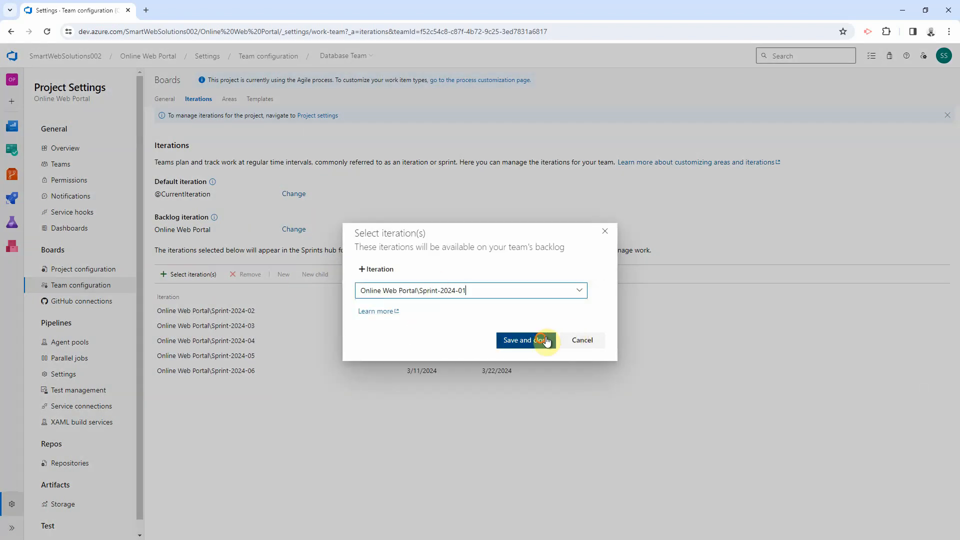
{"action": "left_click", "coordinate": [544, 340]}
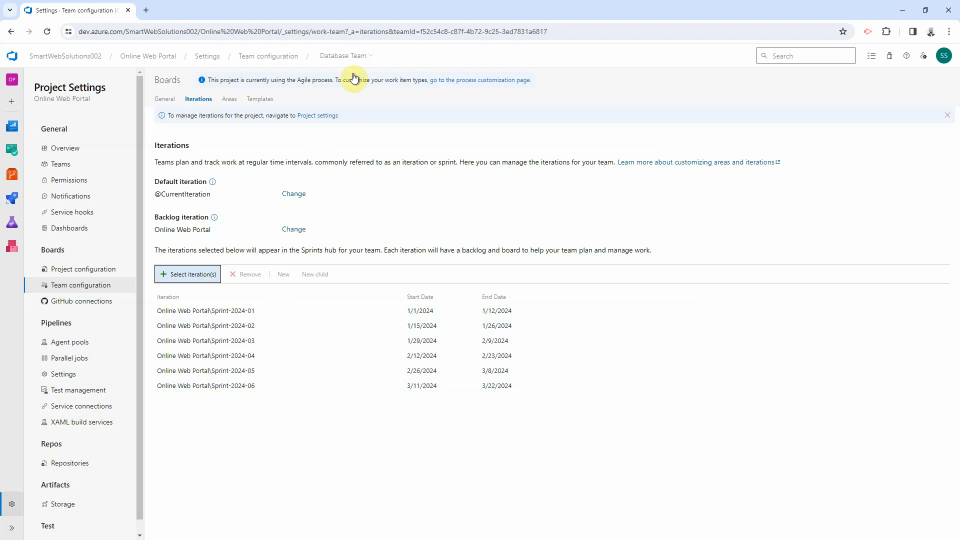
Step: Give Infrastructure Team the iterations Sprint-2024-01 through Sprint-2024-06
{"action": "left_click", "coordinate": [346, 56]}
{"action": "left_click", "coordinate": [349, 107]}
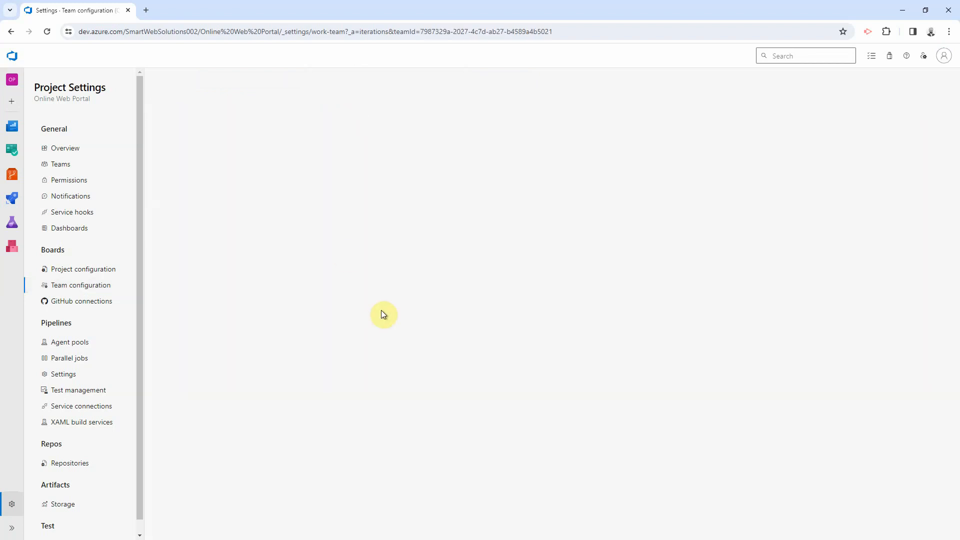
{"action": "left_click", "coordinate": [195, 274]}
{"action": "left_click", "coordinate": [392, 292]}
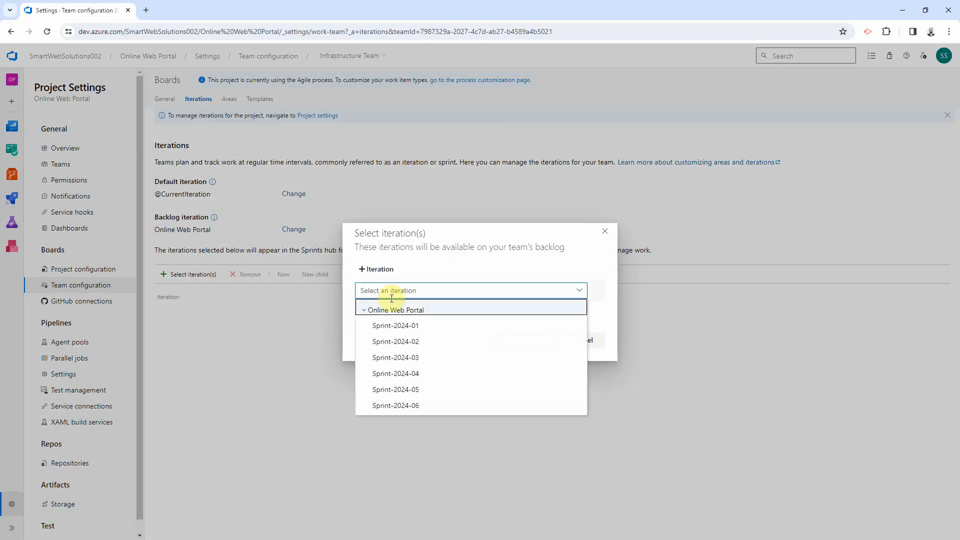
{"action": "left_click", "coordinate": [391, 326]}
{"action": "left_click", "coordinate": [389, 270]}
{"action": "left_click", "coordinate": [388, 270]}
{"action": "left_click", "coordinate": [389, 270]}
{"action": "left_click", "coordinate": [388, 270]}
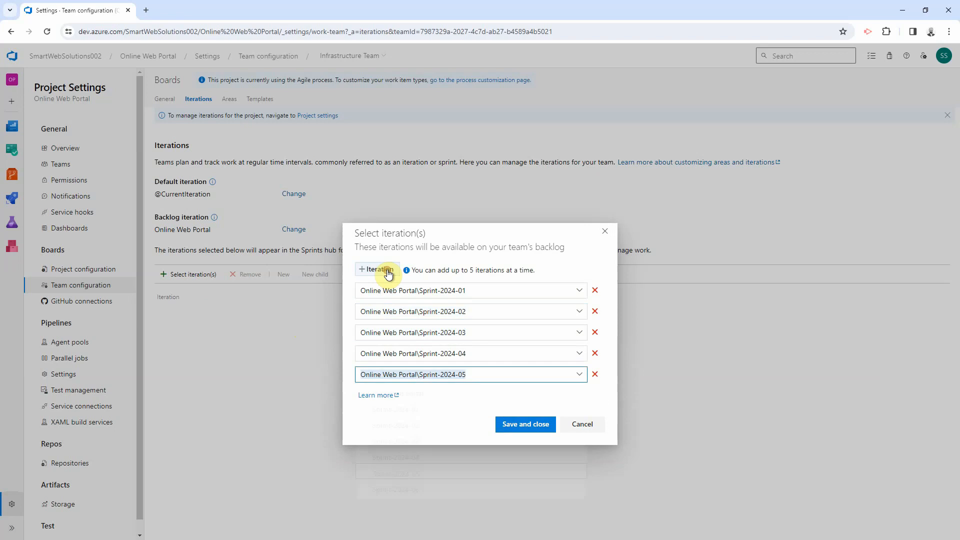
{"action": "left_click", "coordinate": [511, 426]}
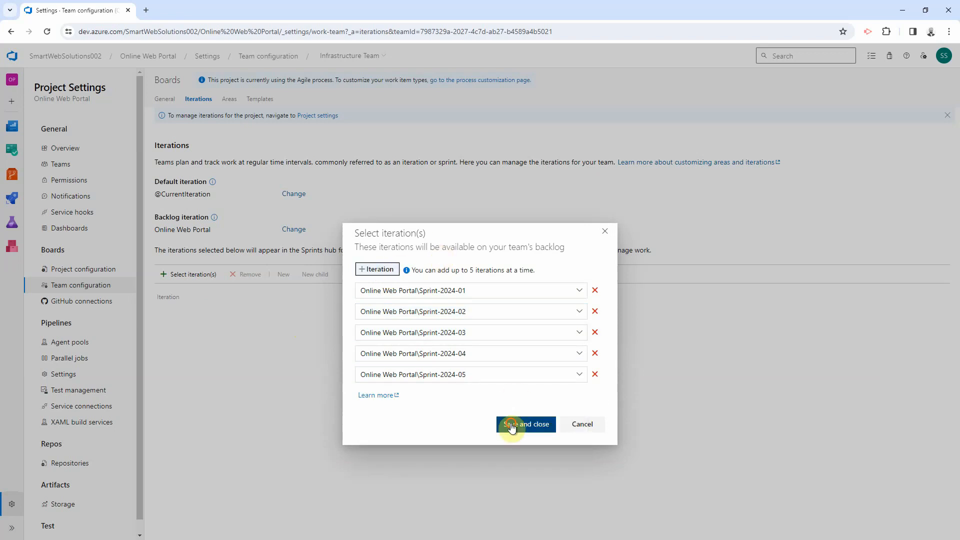
{"action": "left_click", "coordinate": [195, 275]}
{"action": "left_click", "coordinate": [385, 291]}
{"action": "left_click", "coordinate": [407, 326]}
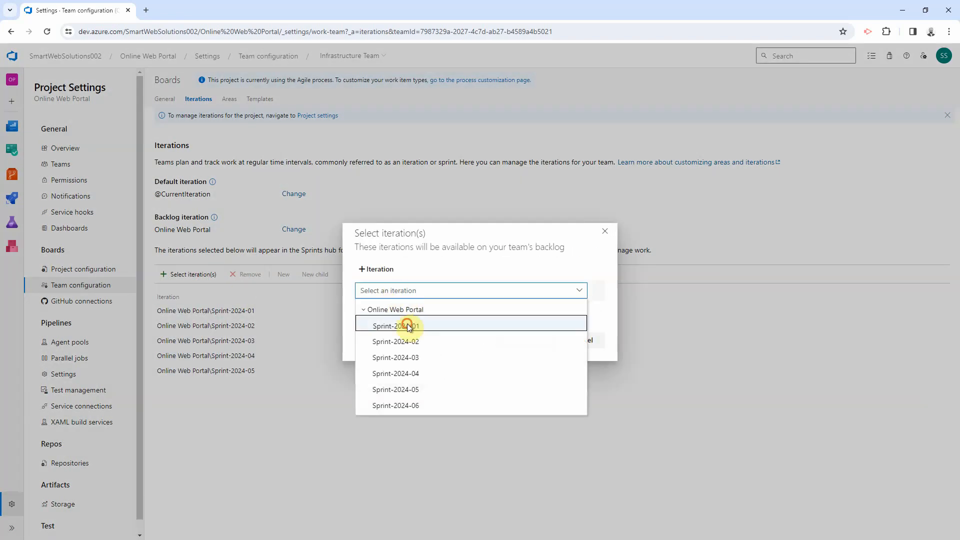
{"action": "left_click", "coordinate": [579, 290]}
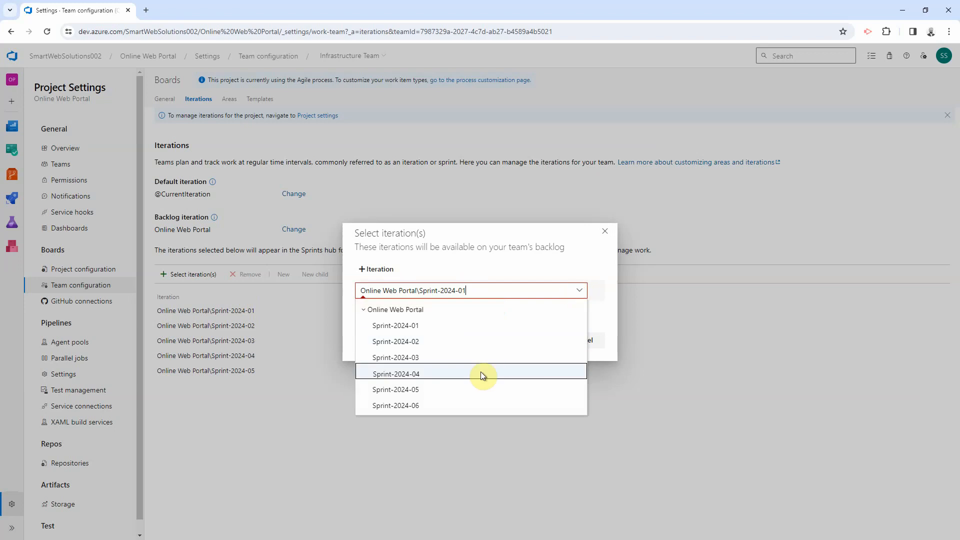
{"action": "left_click", "coordinate": [424, 404]}
{"action": "left_click", "coordinate": [475, 336]}
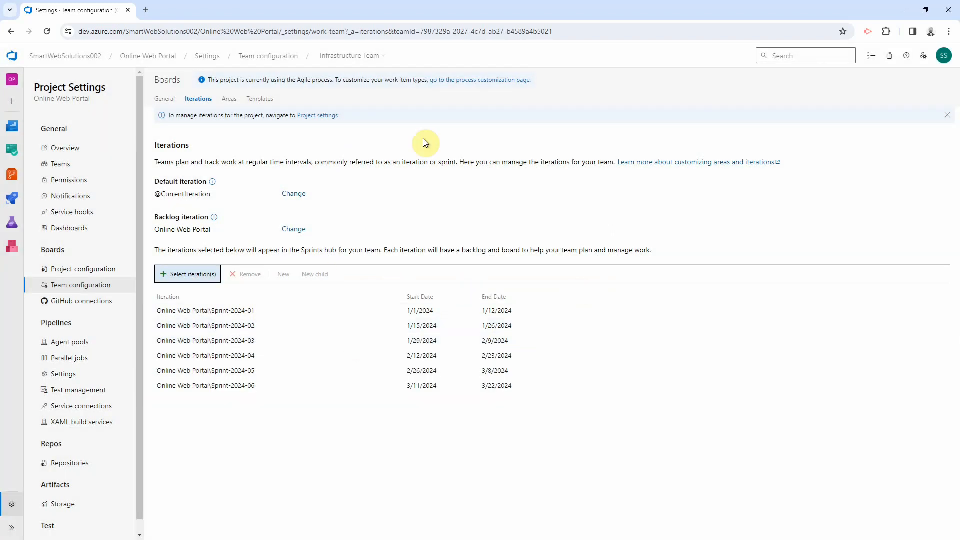
Step: Add Sprint-2024-01 through 05, then Sprint-2024-06, to UX Design team's iterations
{"action": "left_click", "coordinate": [359, 56]}
{"action": "left_click", "coordinate": [362, 144]}
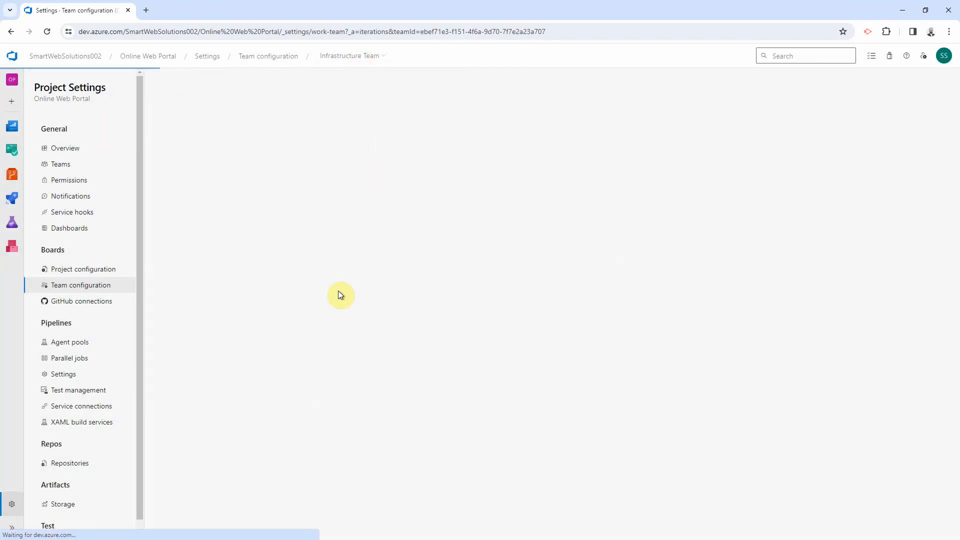
{"action": "left_click", "coordinate": [196, 274]}
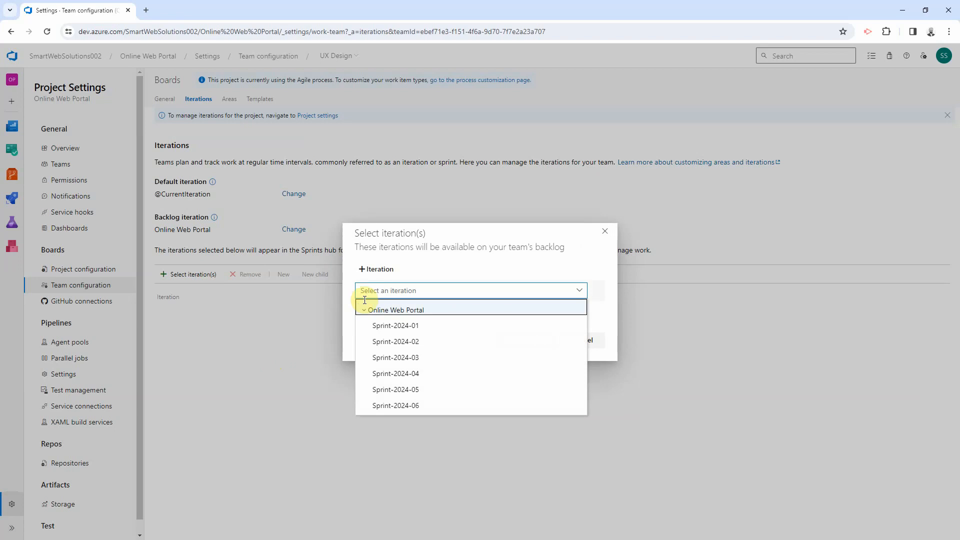
{"action": "left_click", "coordinate": [380, 326]}
{"action": "left_click", "coordinate": [377, 271]}
{"action": "left_click", "coordinate": [377, 271]}
{"action": "left_click", "coordinate": [378, 272]}
{"action": "left_click", "coordinate": [378, 271]}
{"action": "left_click", "coordinate": [531, 378]}
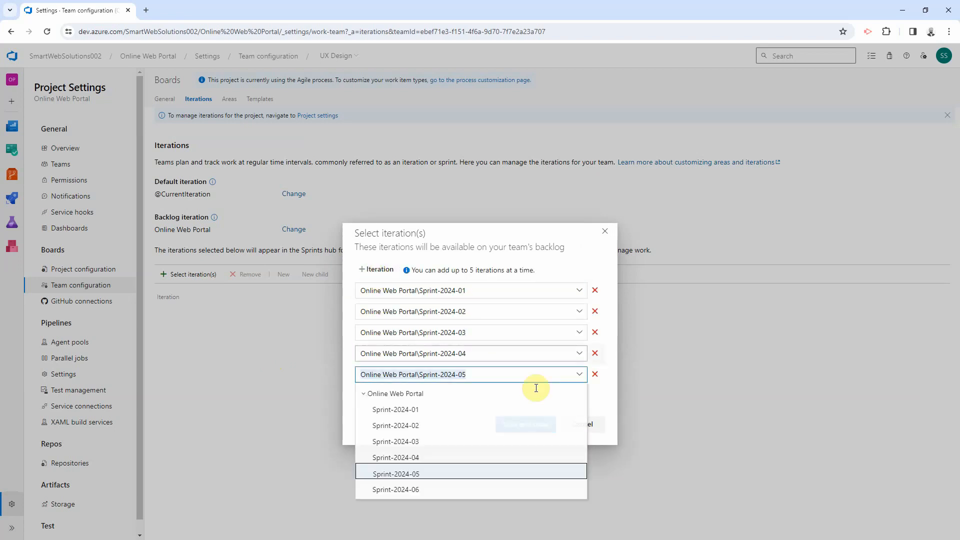
{"action": "left_click", "coordinate": [528, 424]}
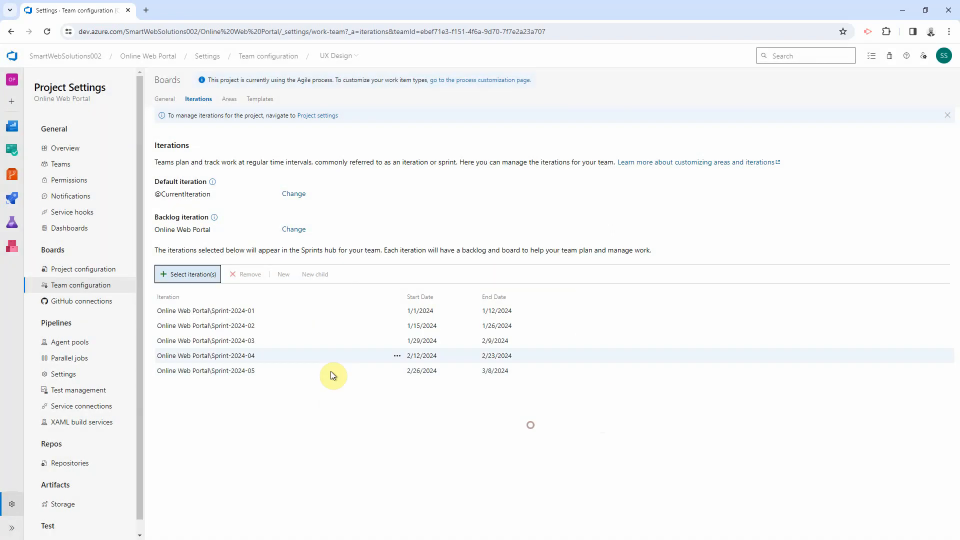
{"action": "left_click", "coordinate": [195, 279]}
{"action": "left_click", "coordinate": [412, 403]}
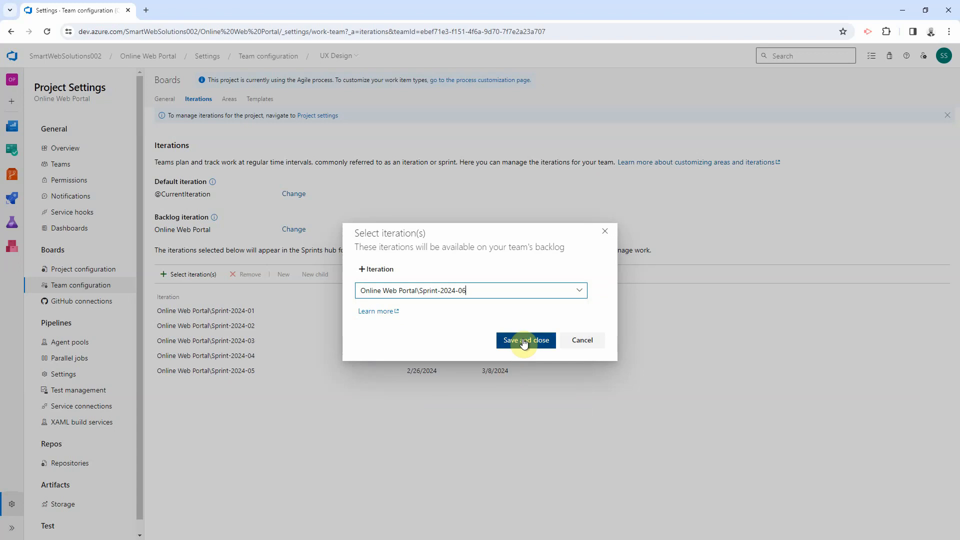
{"action": "left_click", "coordinate": [524, 341]}
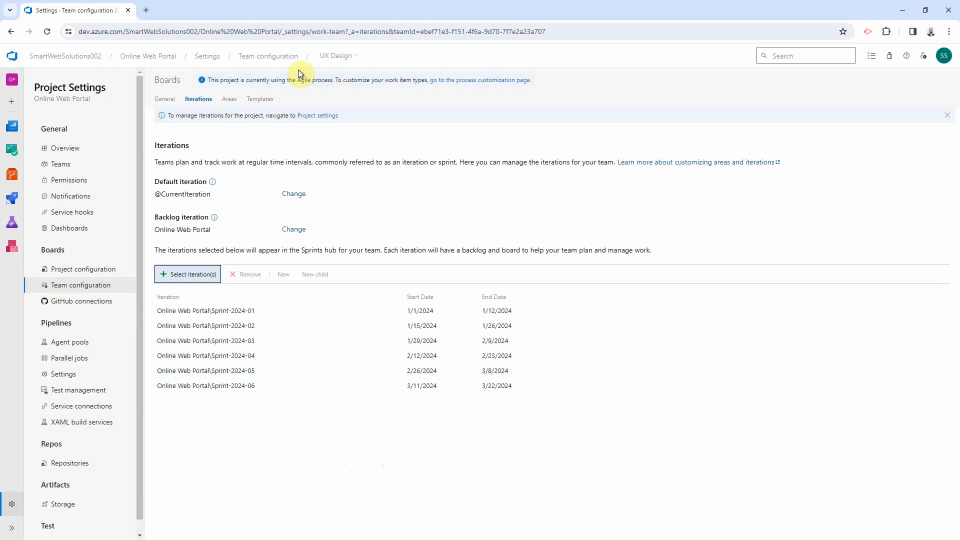
{"action": "left_click", "coordinate": [334, 61]}
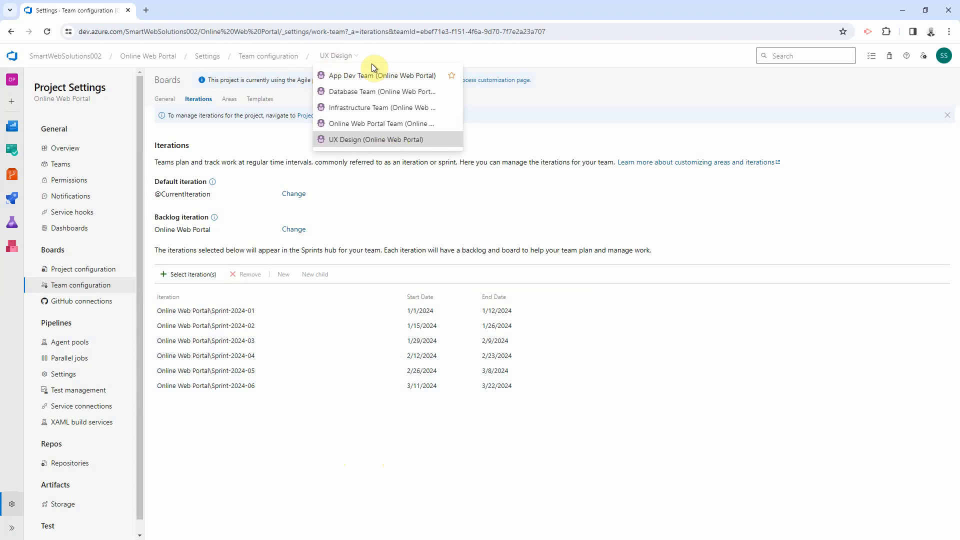
Step: Include sub-areas in the UX Design team's area setting
{"action": "left_click", "coordinate": [231, 101]}
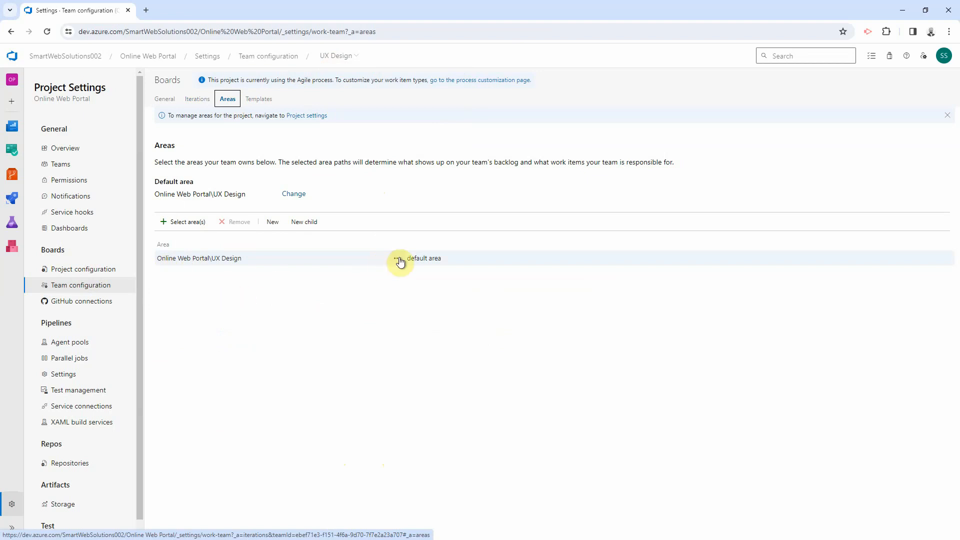
{"action": "left_click", "coordinate": [334, 56]}
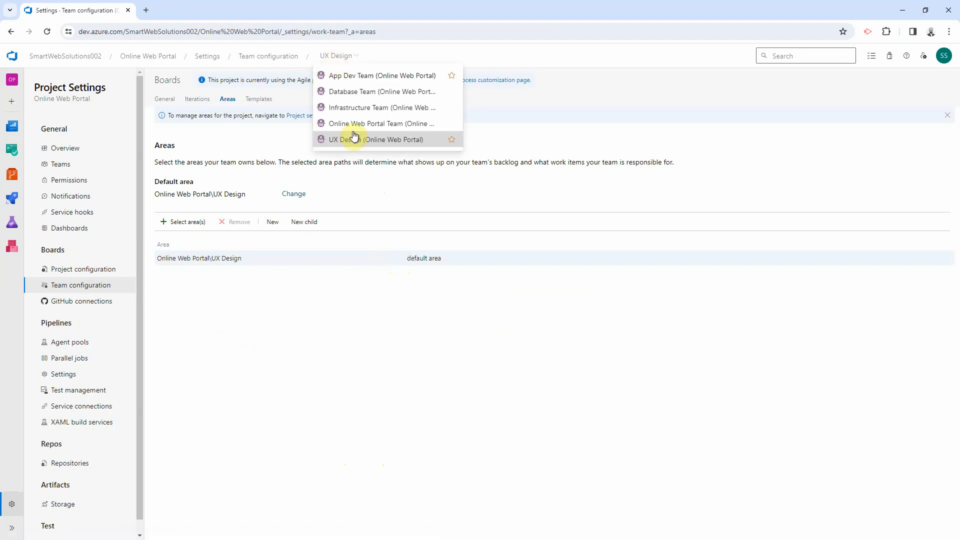
{"action": "left_click", "coordinate": [397, 258]}
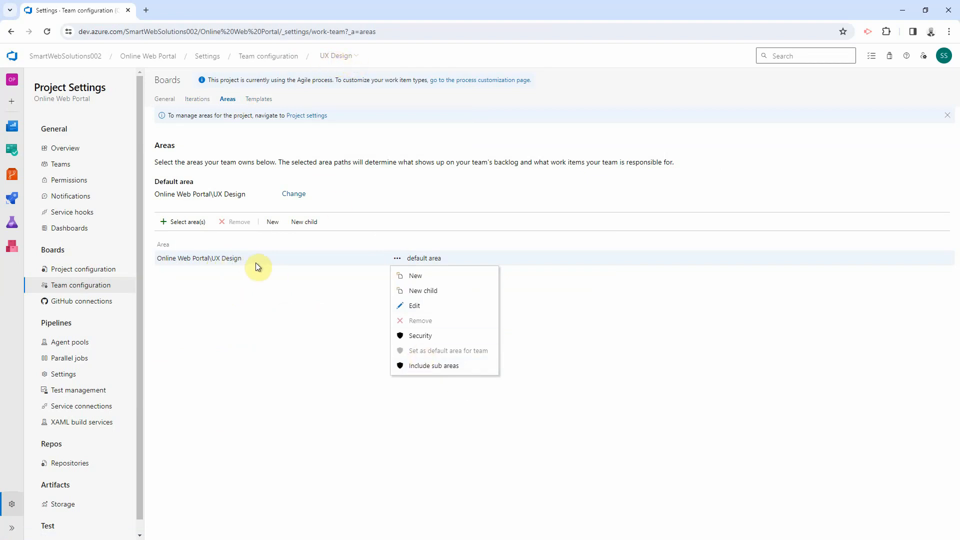
{"action": "left_click", "coordinate": [430, 371]}
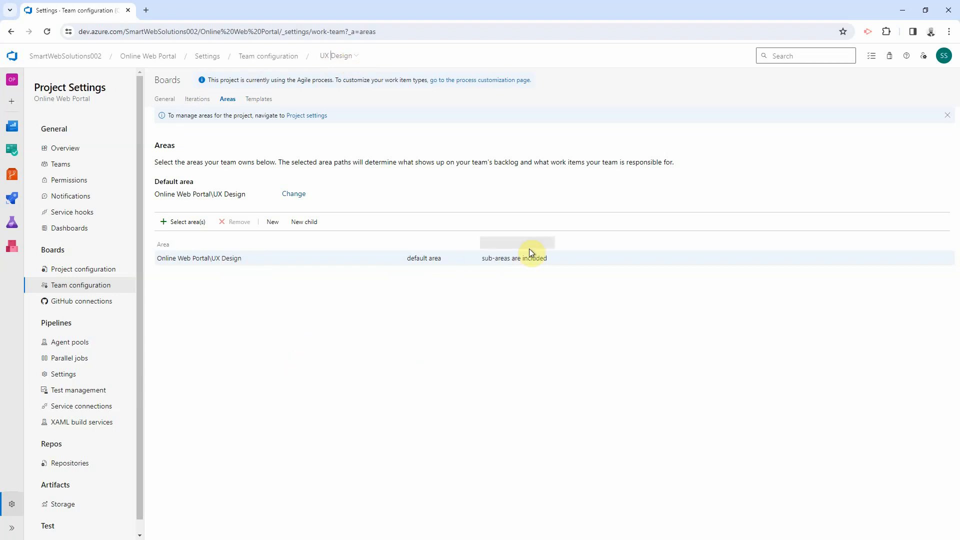
Step: Include sub-areas in Online Web Portal Team's root Online Web Portal area and confirm
{"action": "left_click", "coordinate": [336, 56]}
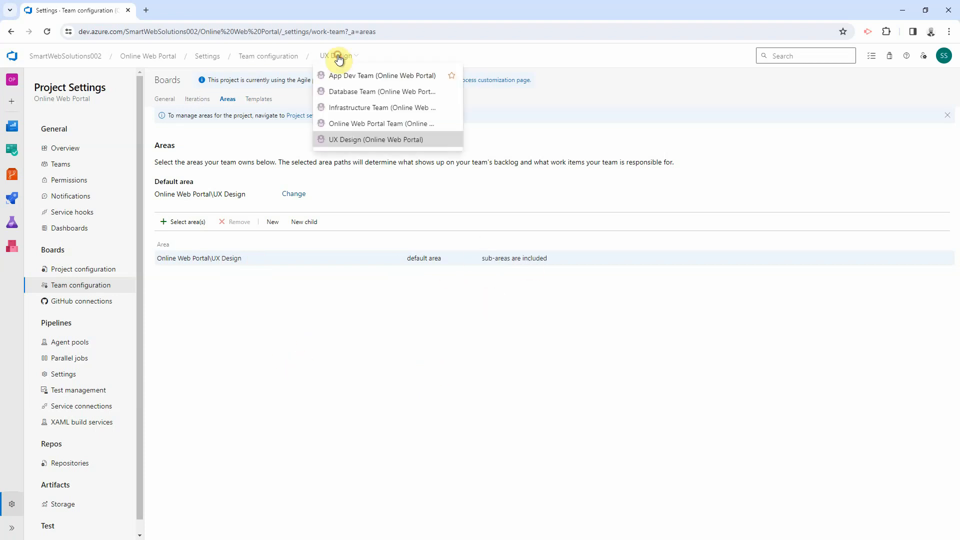
{"action": "left_click", "coordinate": [377, 124]}
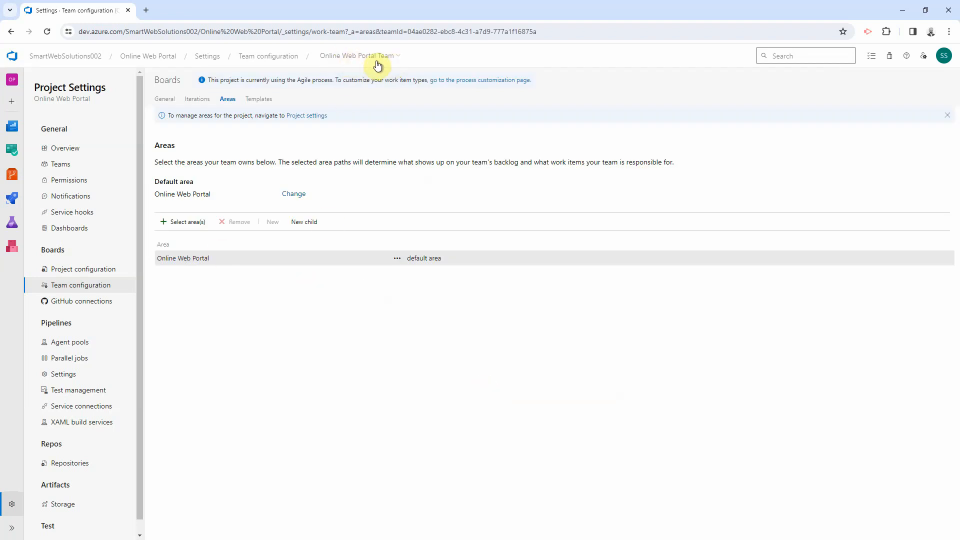
{"action": "left_click", "coordinate": [397, 258]}
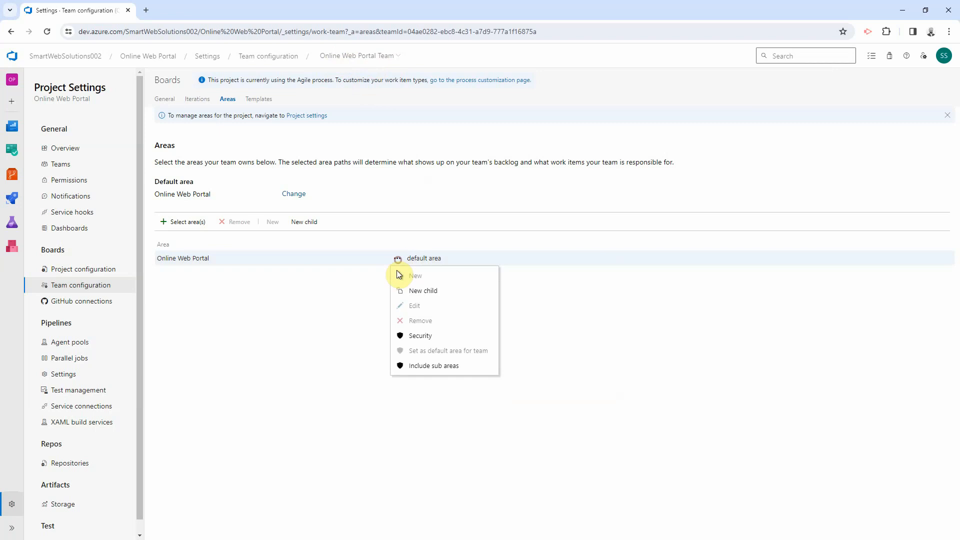
{"action": "left_click", "coordinate": [421, 369]}
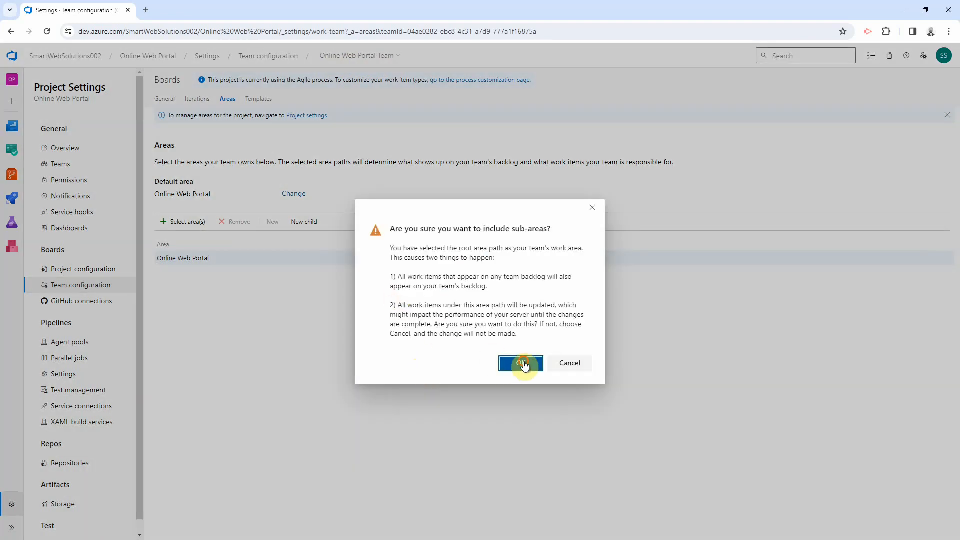
{"action": "left_click", "coordinate": [523, 364]}
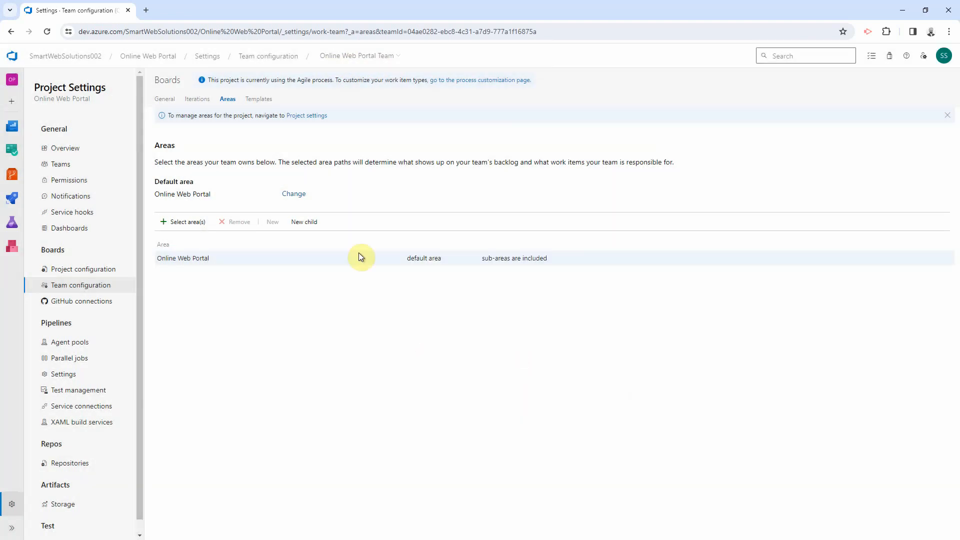
{"action": "left_click", "coordinate": [364, 57]}
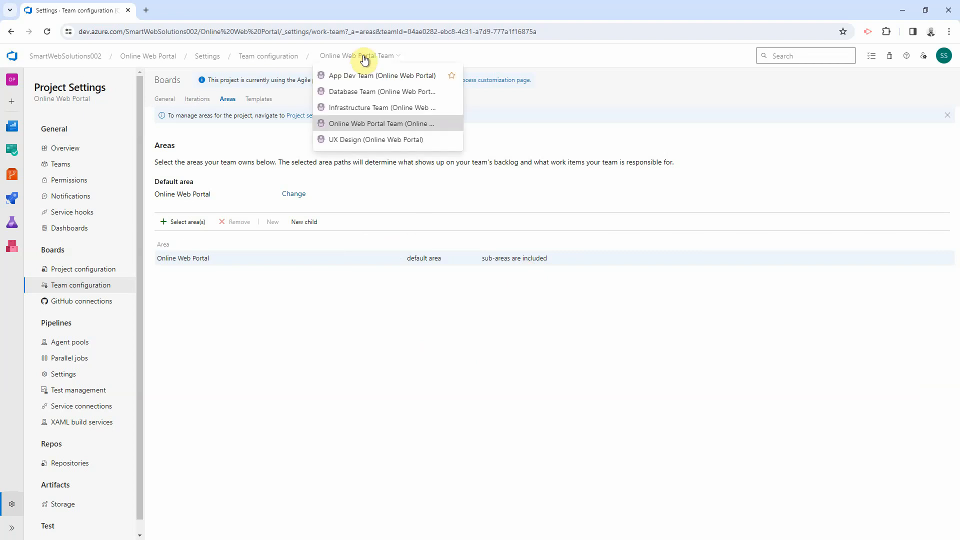
Step: Include sub-areas for Infrastructure Team's Online Web Portal\Infrastructure area, then review its General and Iterations settings
{"action": "left_click", "coordinate": [362, 108]}
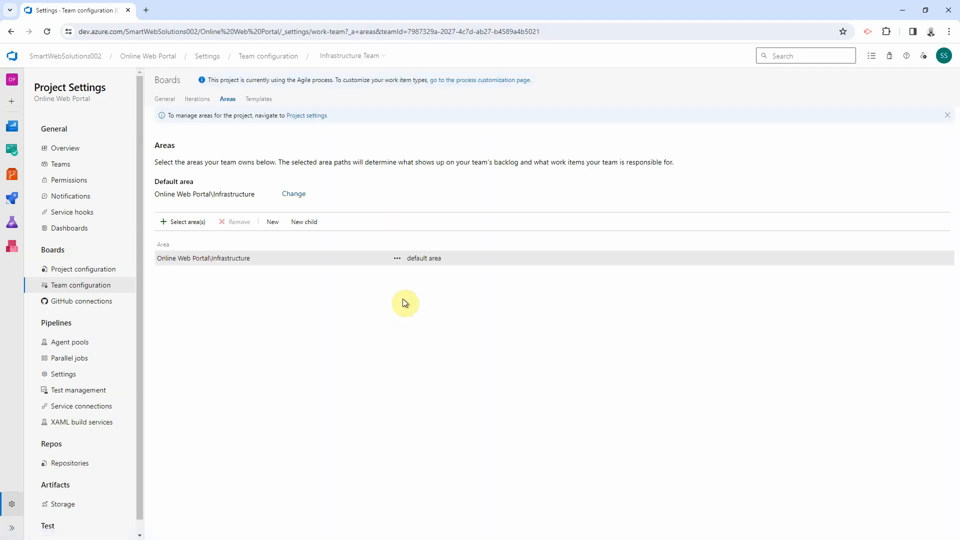
{"action": "left_click", "coordinate": [397, 258]}
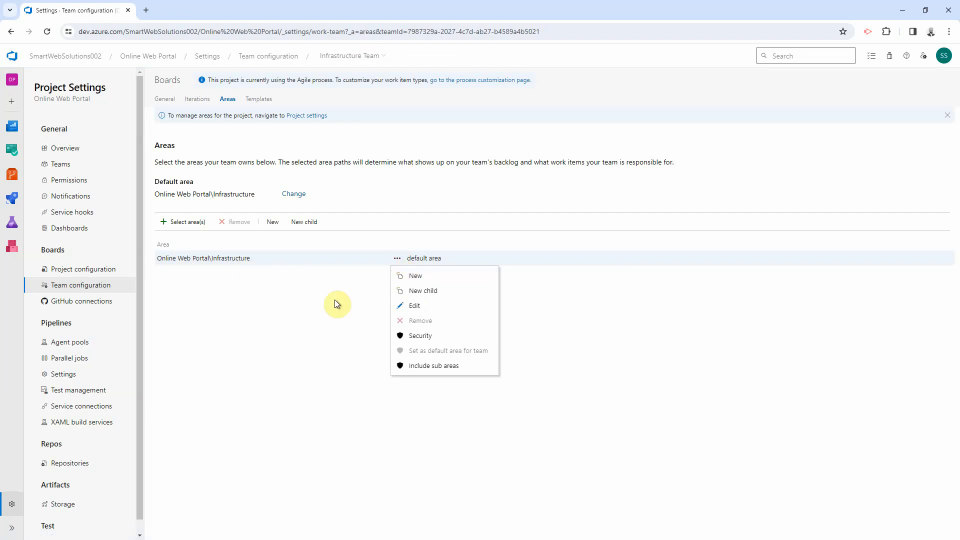
{"action": "left_click", "coordinate": [429, 368]}
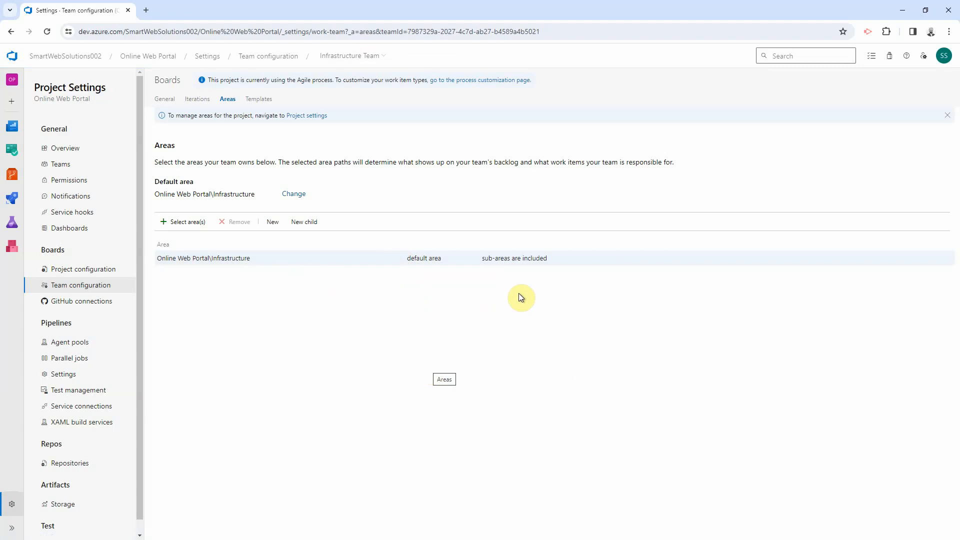
{"action": "left_click", "coordinate": [165, 99]}
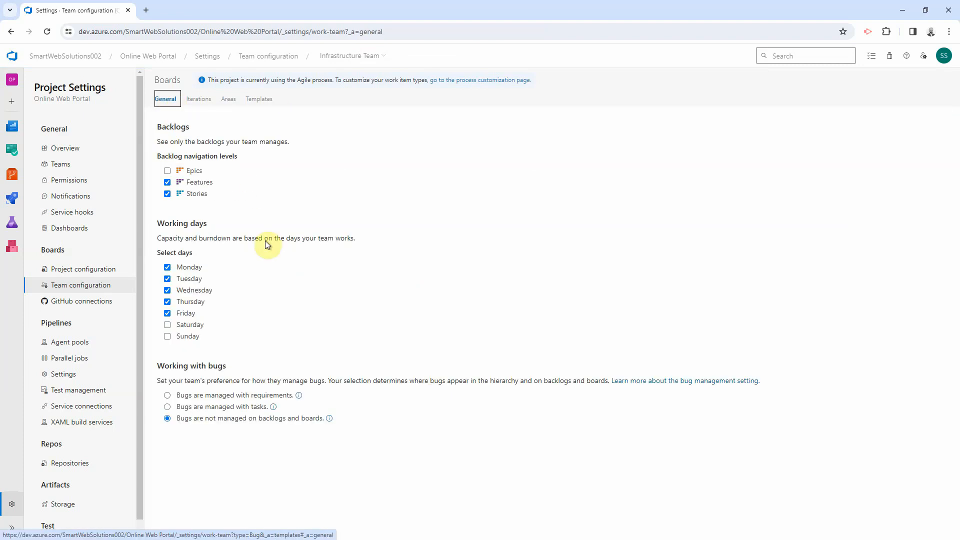
{"action": "left_click", "coordinate": [203, 102]}
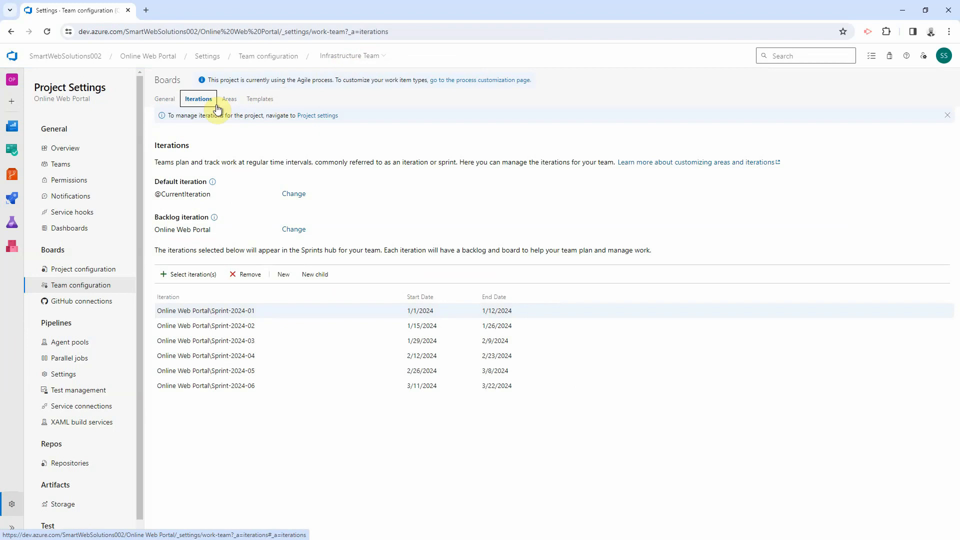
{"action": "left_click", "coordinate": [229, 100]}
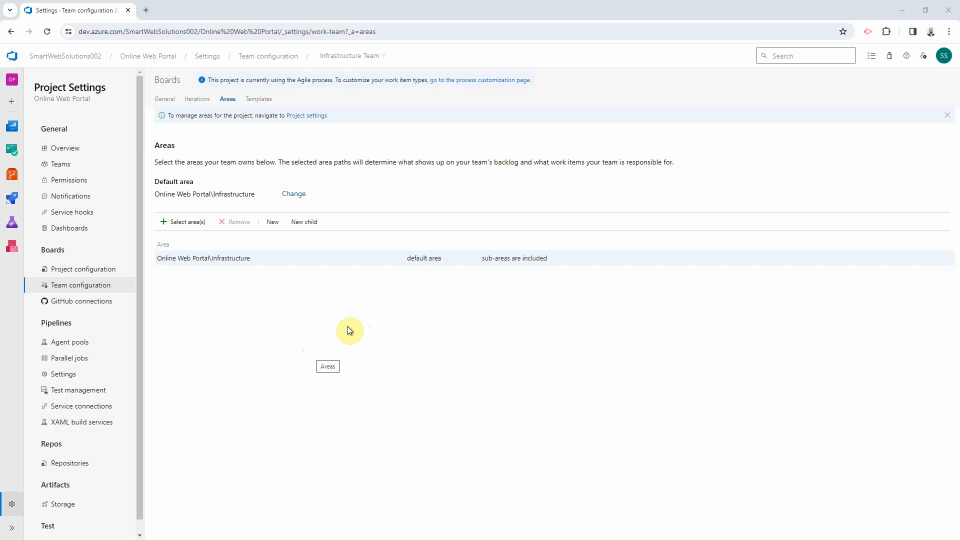
Step: Open Boards > Work items and try the Types, Assigned to and States filters on the empty list
{"action": "mouse_move", "coordinate": [12, 151]}
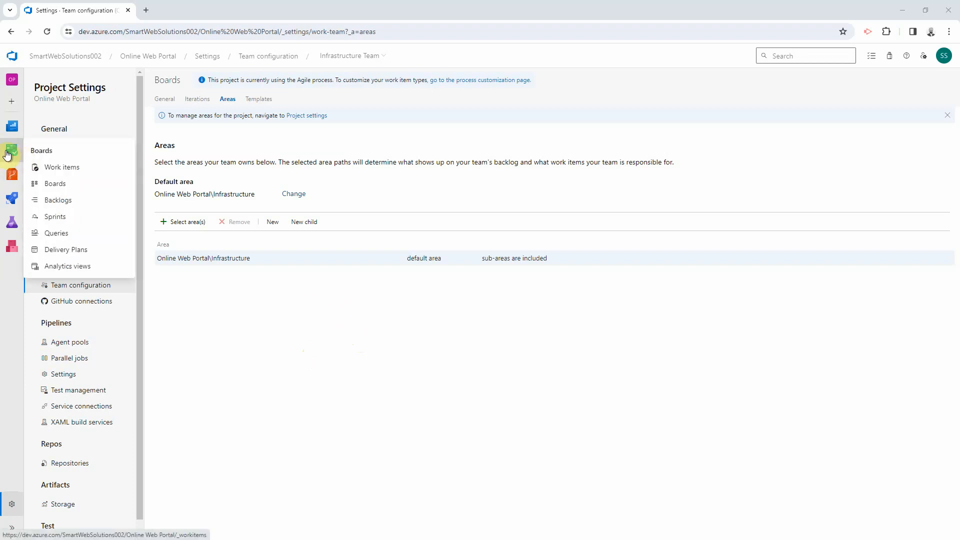
{"action": "left_click", "coordinate": [7, 156]}
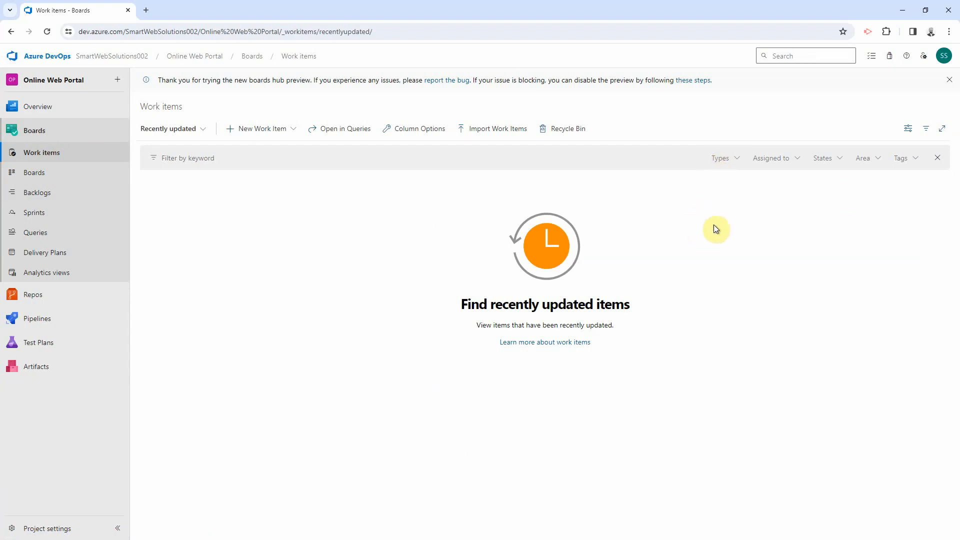
{"action": "left_click", "coordinate": [738, 164]}
{"action": "left_click", "coordinate": [736, 163]}
{"action": "left_click", "coordinate": [786, 160]}
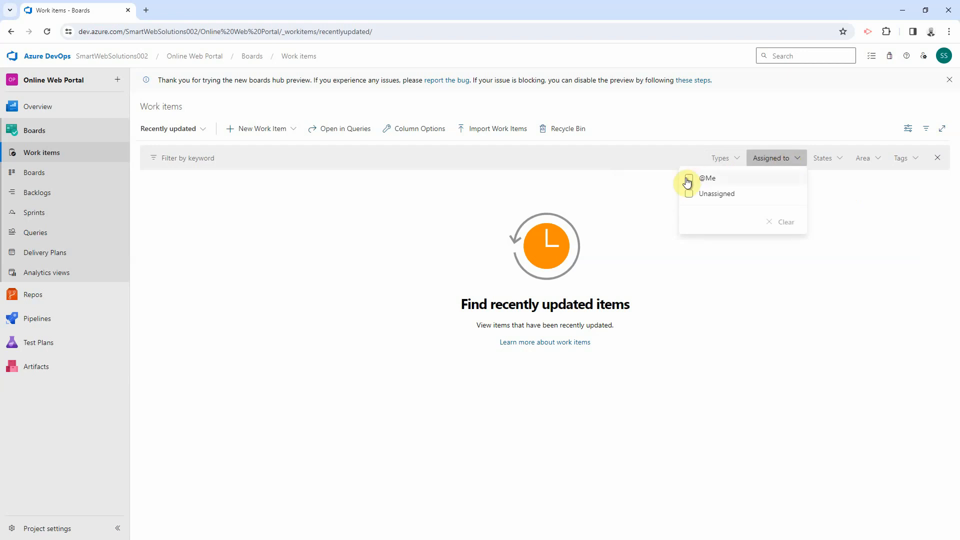
{"action": "left_click", "coordinate": [836, 164]}
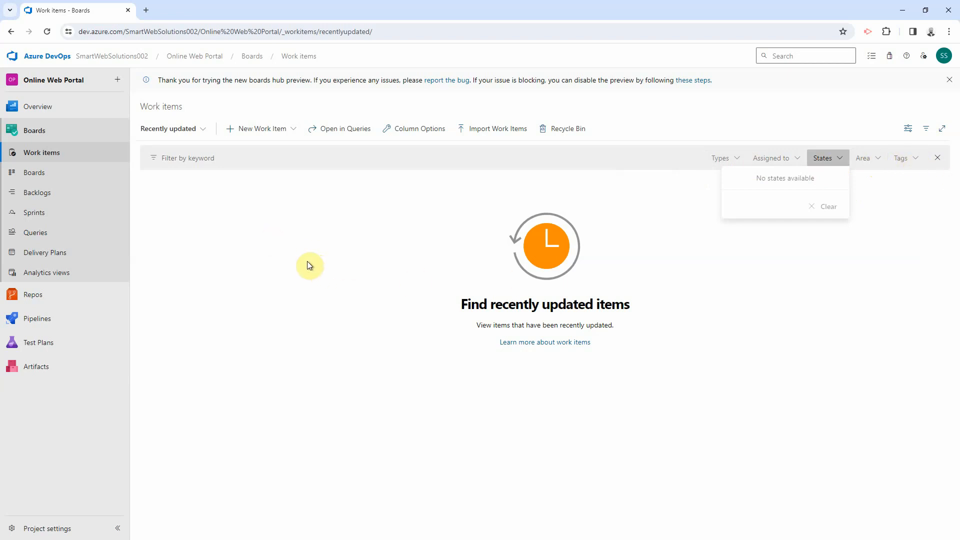
{"action": "left_click", "coordinate": [714, 366]}
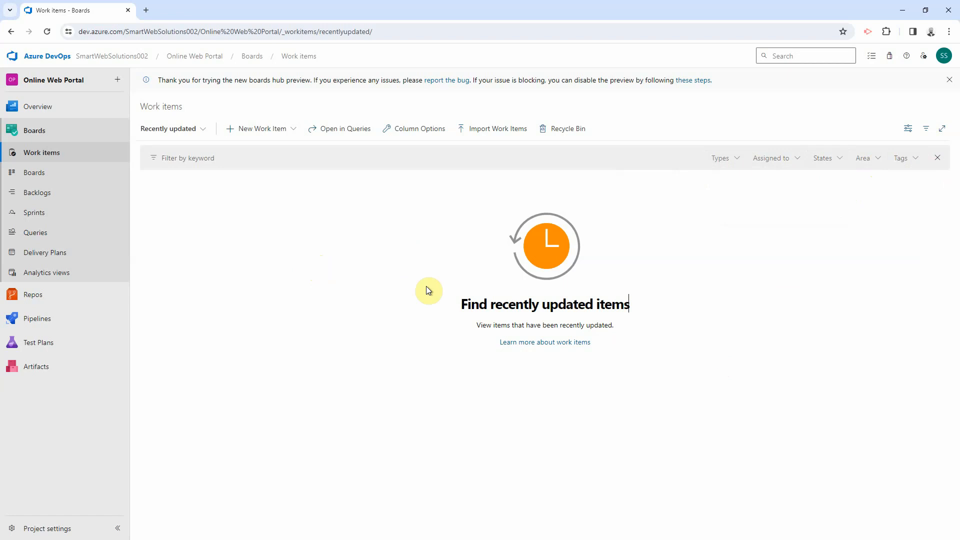
Step: Import 00001-OnlinePaymentPortal-Backlog.csv and save all 101 resulting work items
{"action": "left_click", "coordinate": [494, 134]}
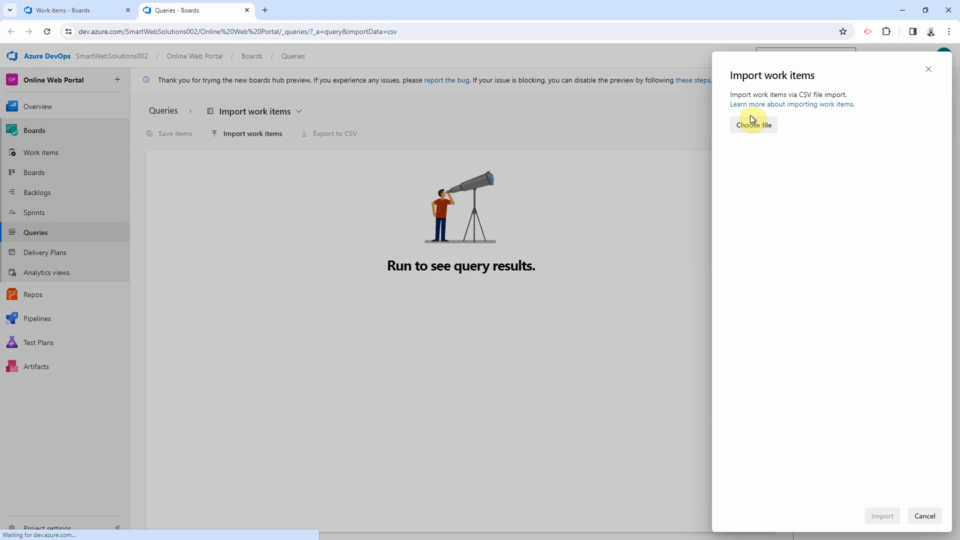
{"action": "left_click", "coordinate": [754, 127]}
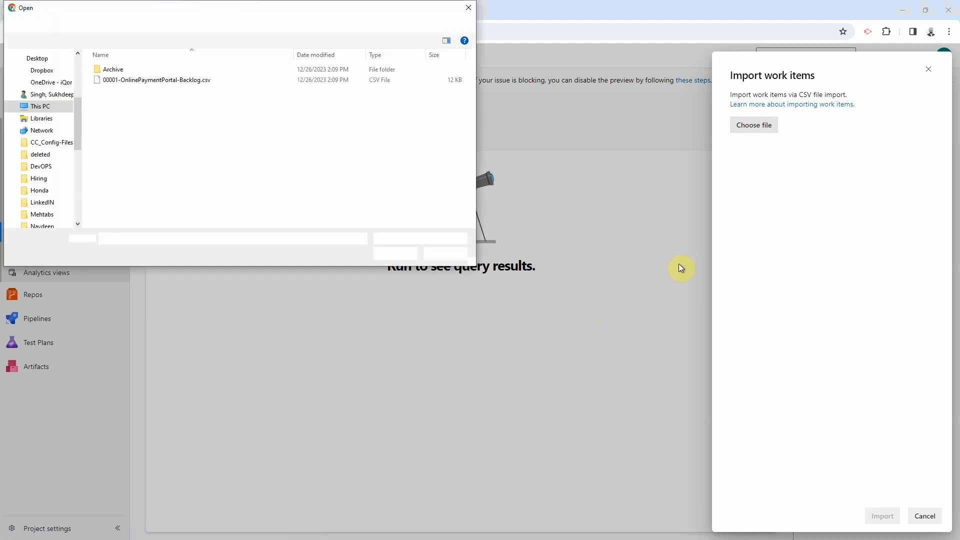
{"action": "double_click", "coordinate": [172, 80]}
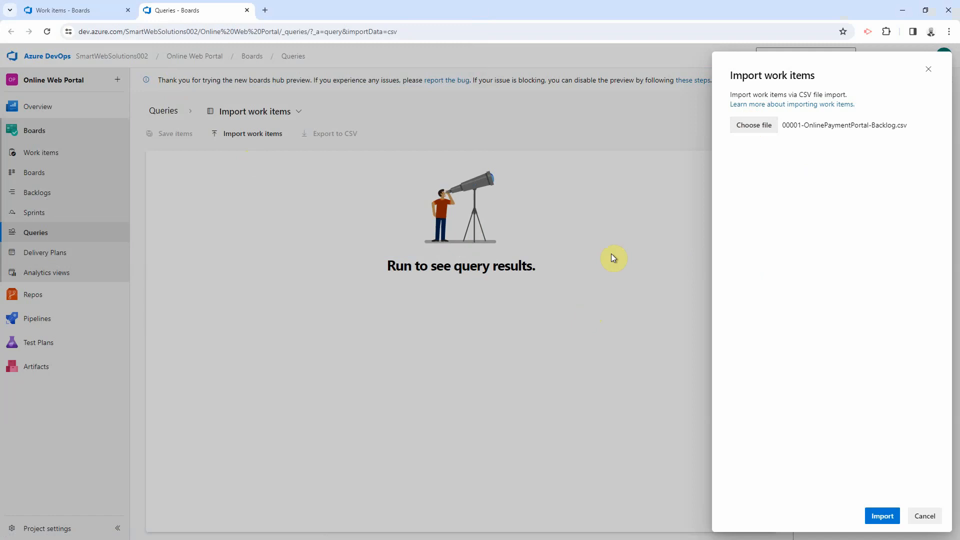
{"action": "left_click", "coordinate": [881, 516]}
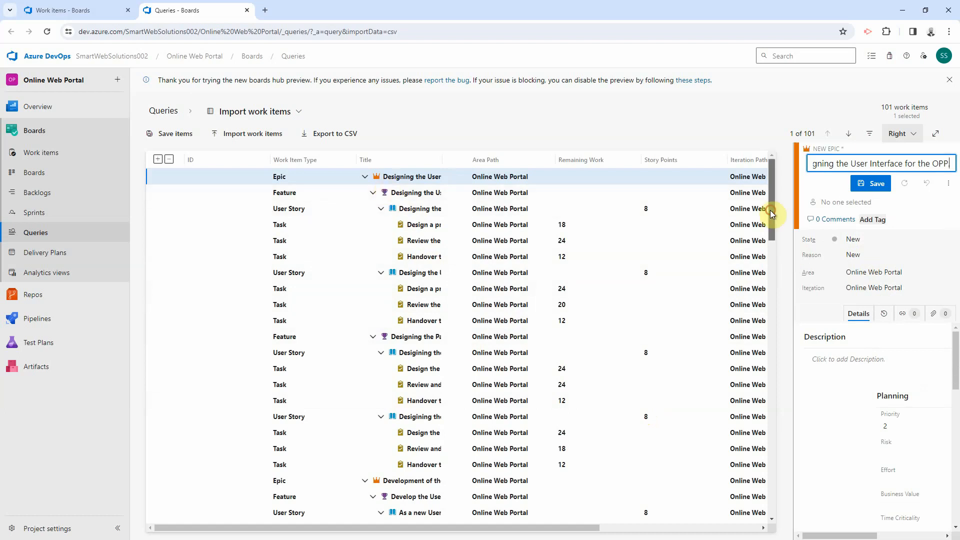
{"action": "scroll", "coordinate": [770, 210], "scroll_direction": "down", "scroll_amount": 2}
{"action": "scroll", "coordinate": [725, 374], "scroll_direction": "down", "scroll_amount": 15}
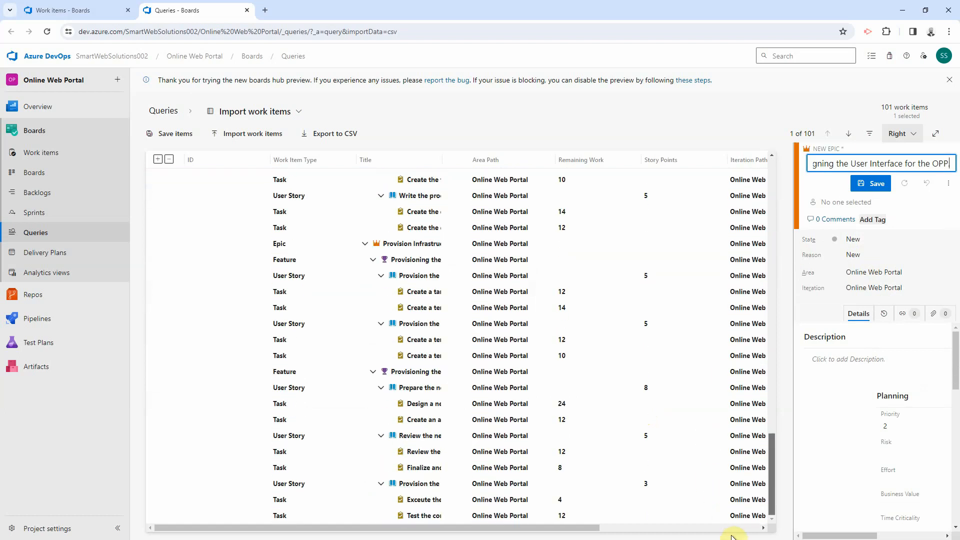
{"action": "type", "text": "."}
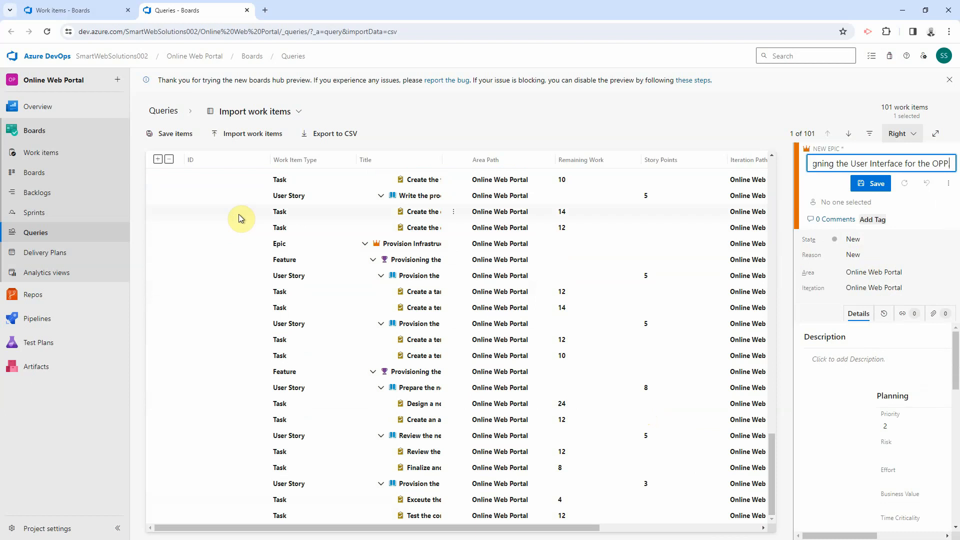
{"action": "left_click", "coordinate": [162, 138]}
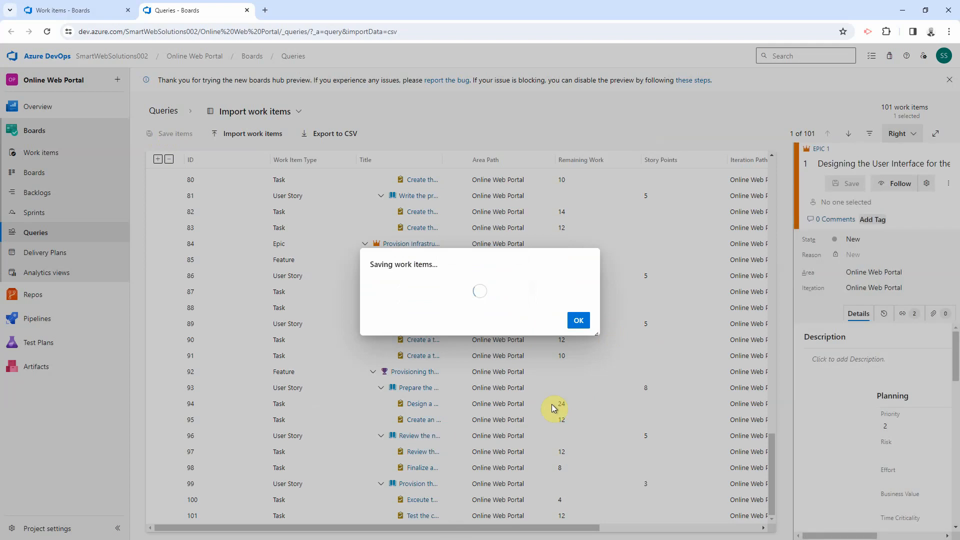
{"action": "left_click", "coordinate": [580, 324]}
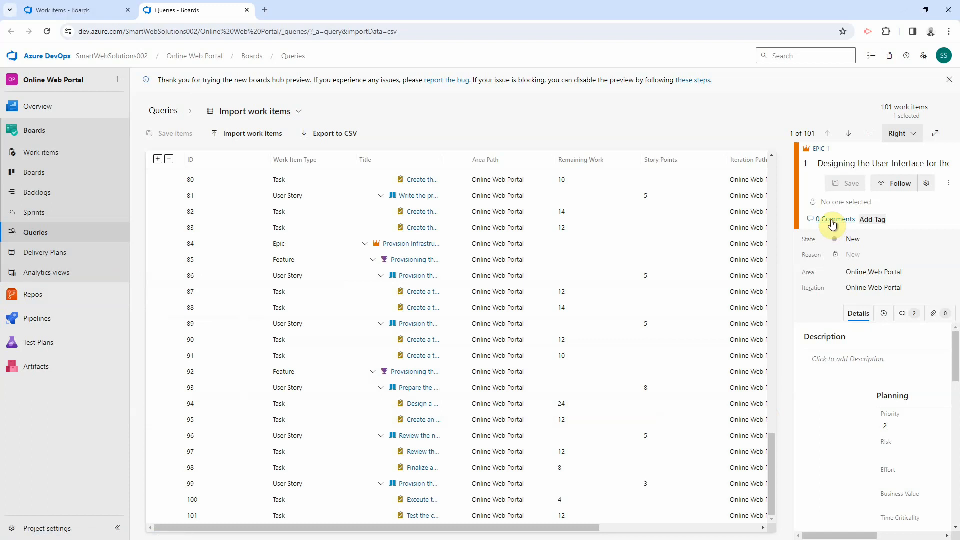
Step: Scroll through the imported unassigned work items, then go to the project's team Backlogs list
{"action": "left_click", "coordinate": [34, 154]}
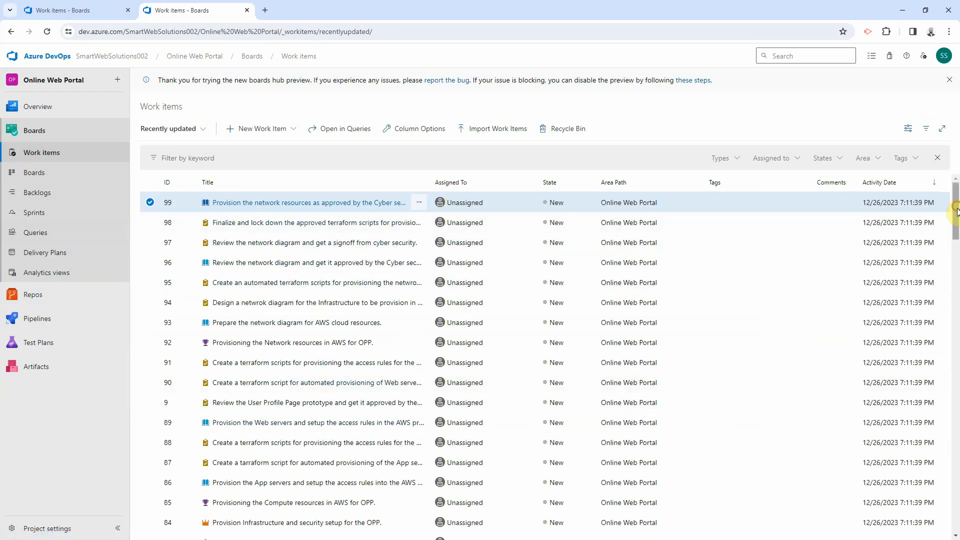
{"action": "scroll", "coordinate": [954, 208], "scroll_direction": "down", "scroll_amount": 2}
{"action": "scroll", "coordinate": [954, 208], "scroll_direction": "up", "scroll_amount": 2}
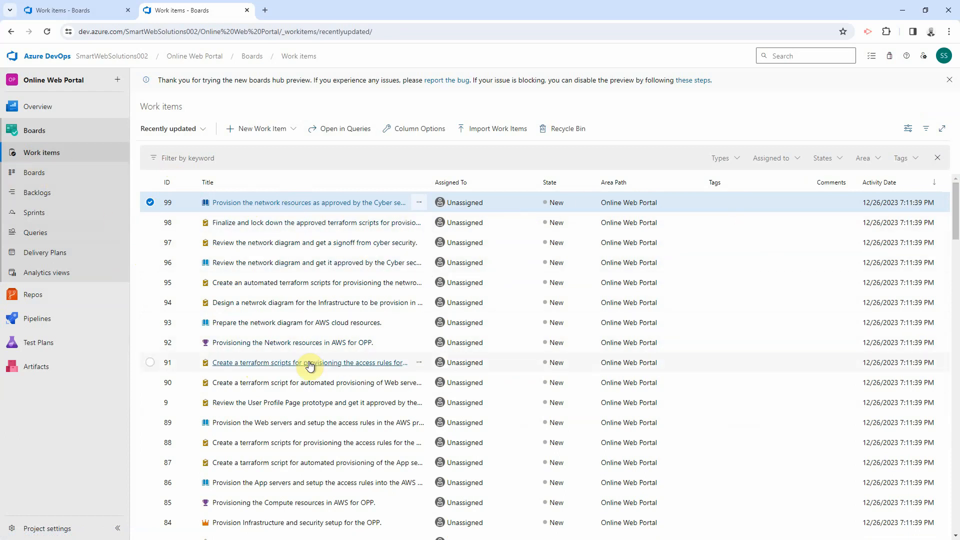
{"action": "mouse_move", "coordinate": [118, 321]}
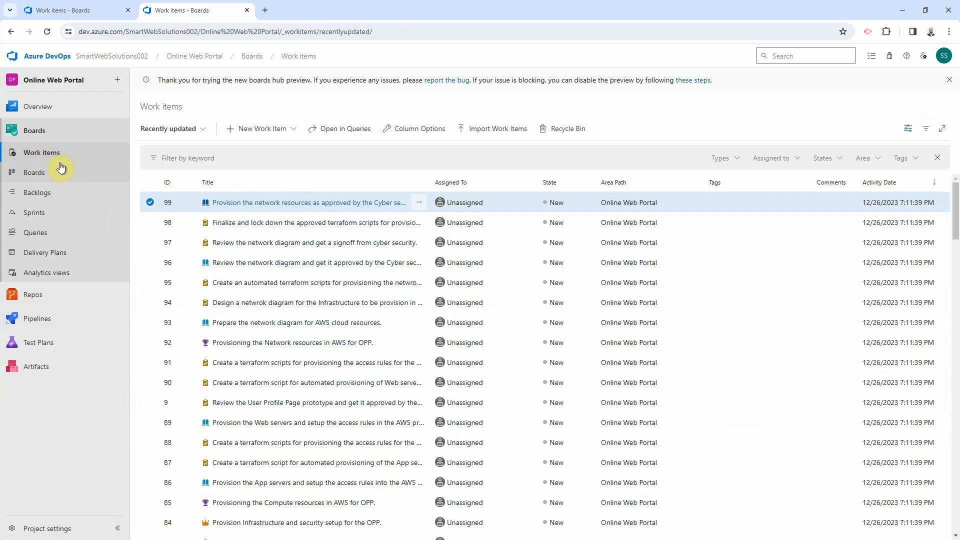
{"action": "left_click", "coordinate": [50, 193]}
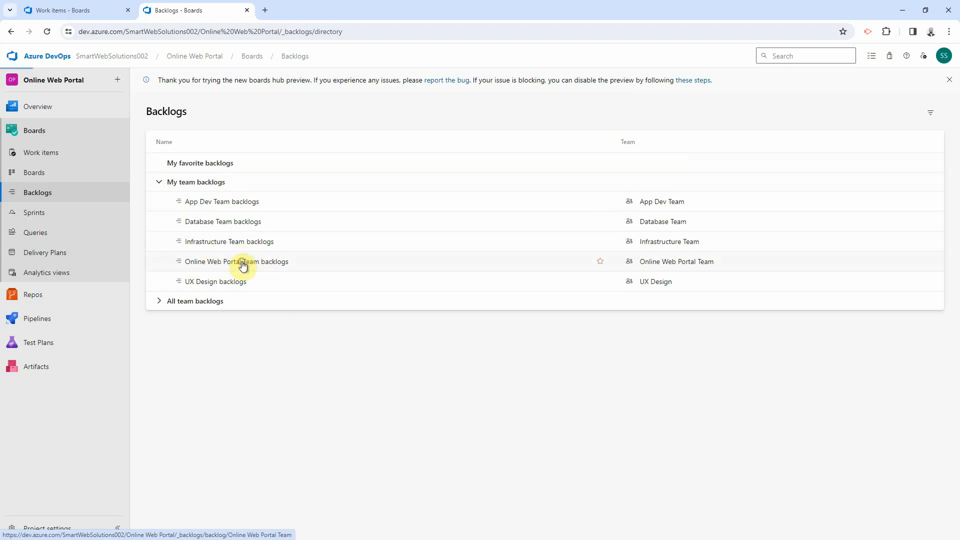
Step: Open Online Web Portal Team's backlog, dismiss two tips, and switch it from Features to Epics
{"action": "left_click", "coordinate": [243, 264]}
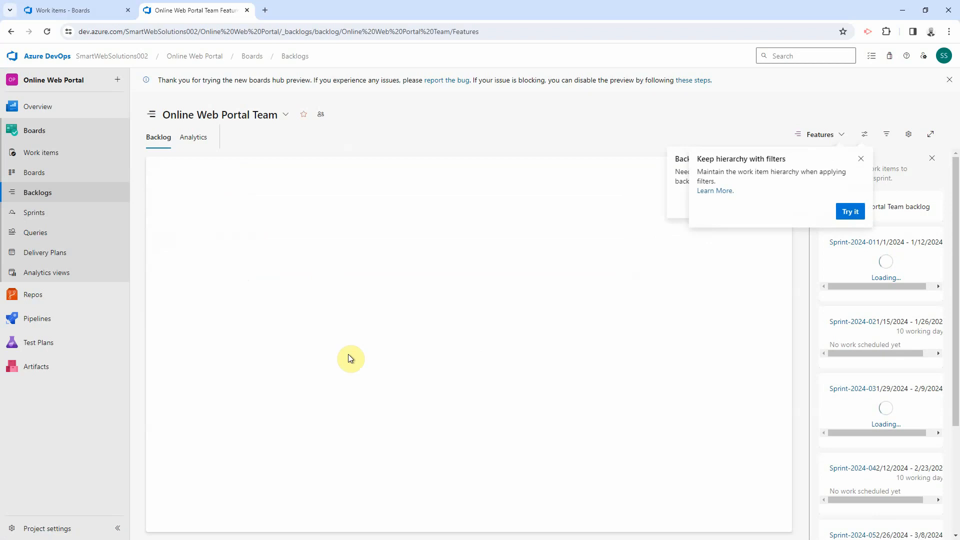
{"action": "left_click", "coordinate": [861, 158]}
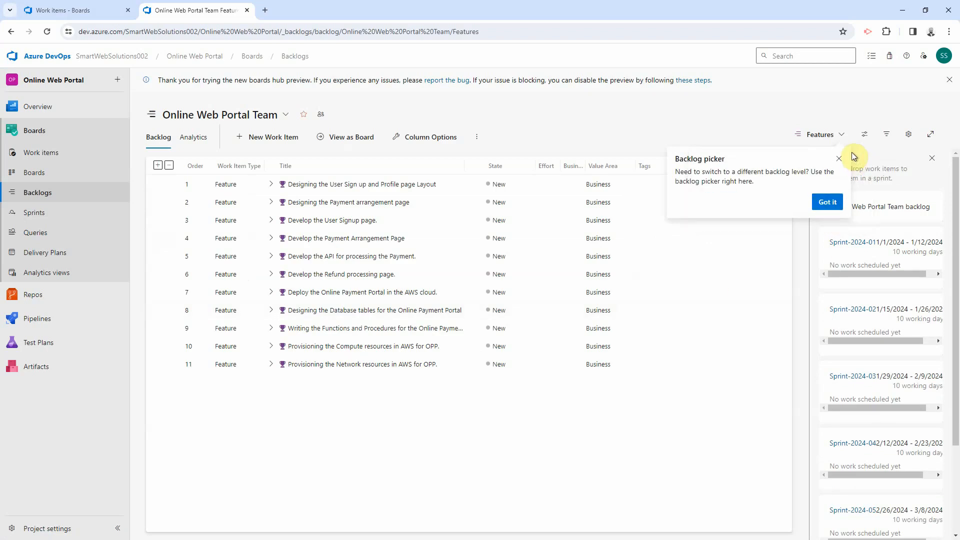
{"action": "left_click", "coordinate": [838, 159]}
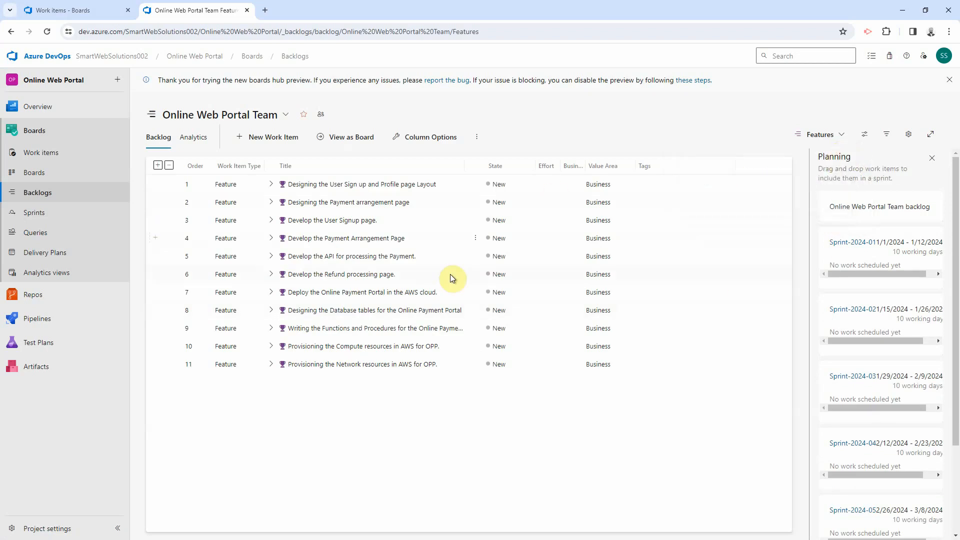
{"action": "left_click", "coordinate": [825, 138]}
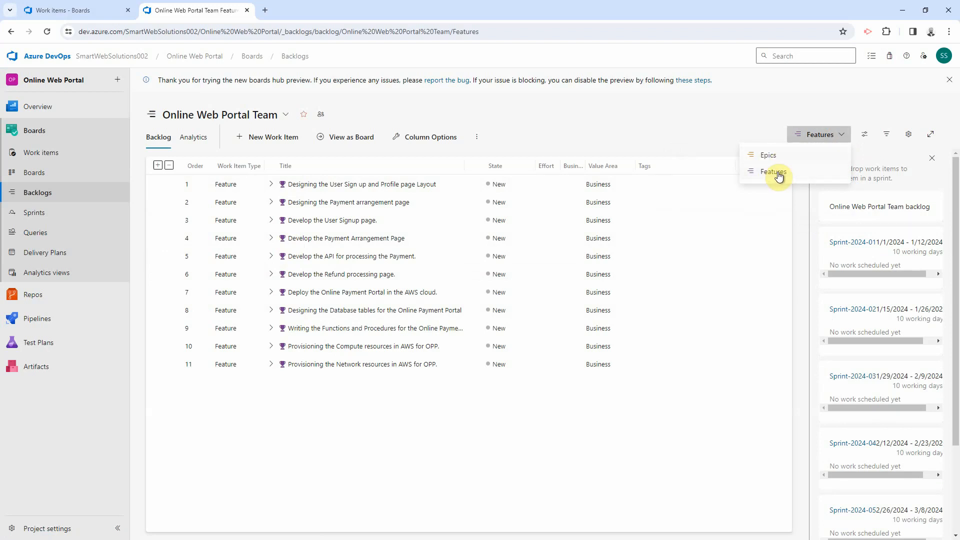
{"action": "left_click", "coordinate": [781, 157]}
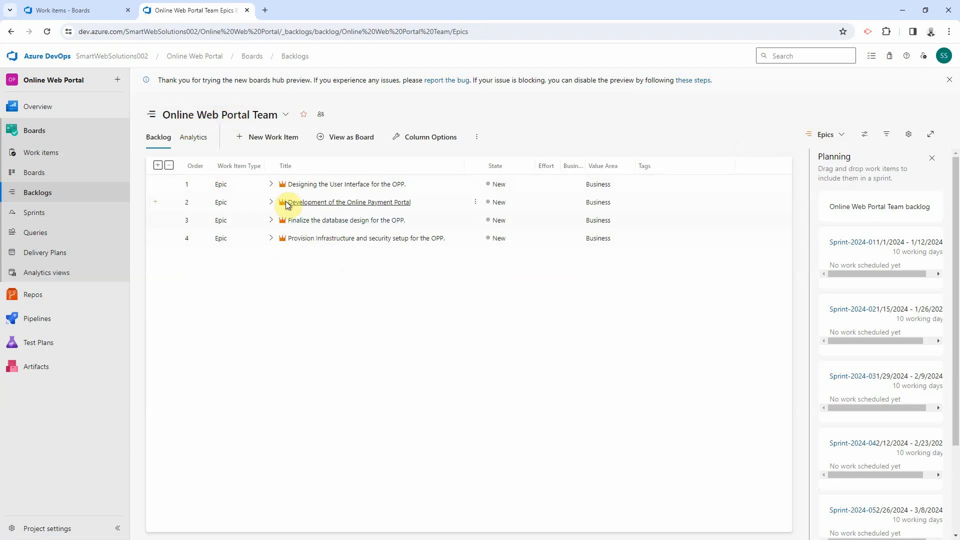
{"action": "left_click", "coordinate": [272, 185]}
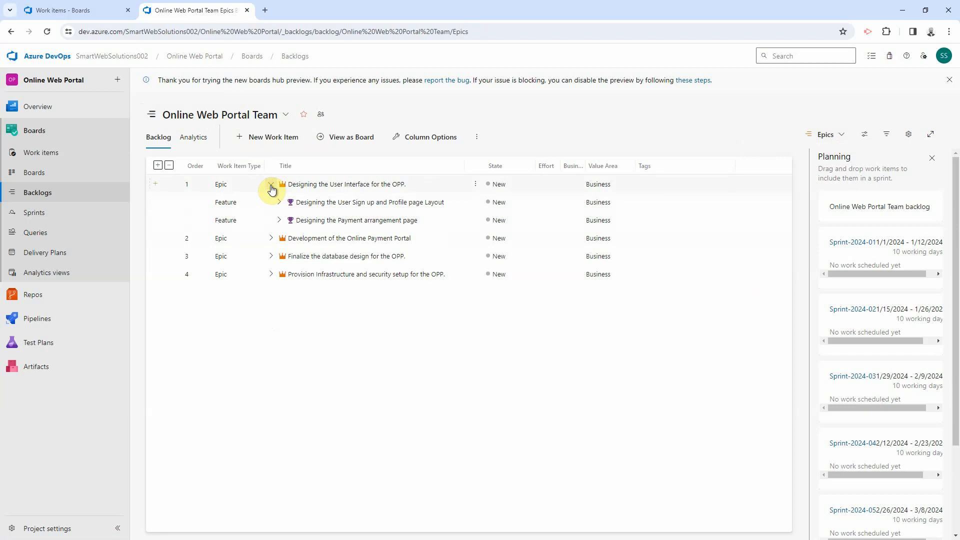
{"action": "left_click", "coordinate": [279, 203]}
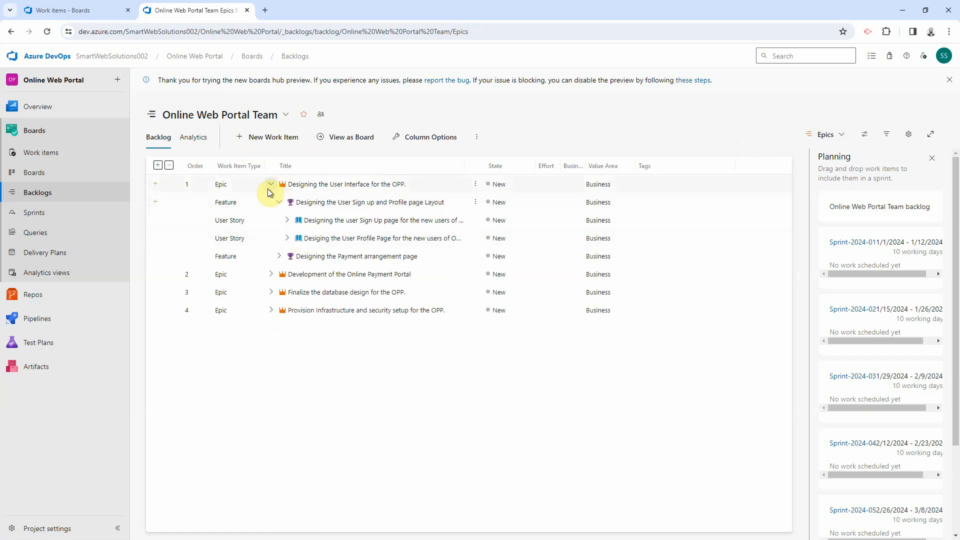
{"action": "left_click", "coordinate": [281, 204]}
{"action": "left_click", "coordinate": [272, 185]}
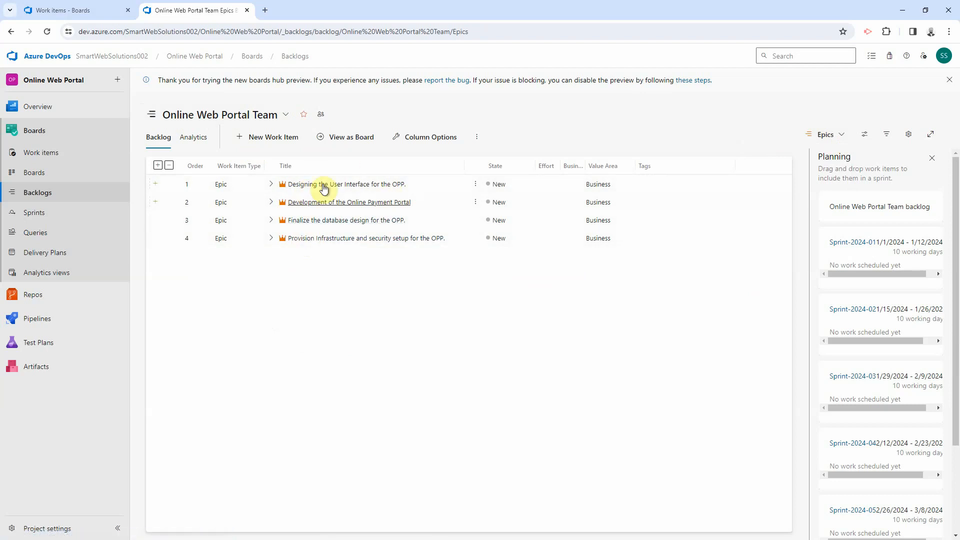
{"action": "left_click", "coordinate": [157, 166]}
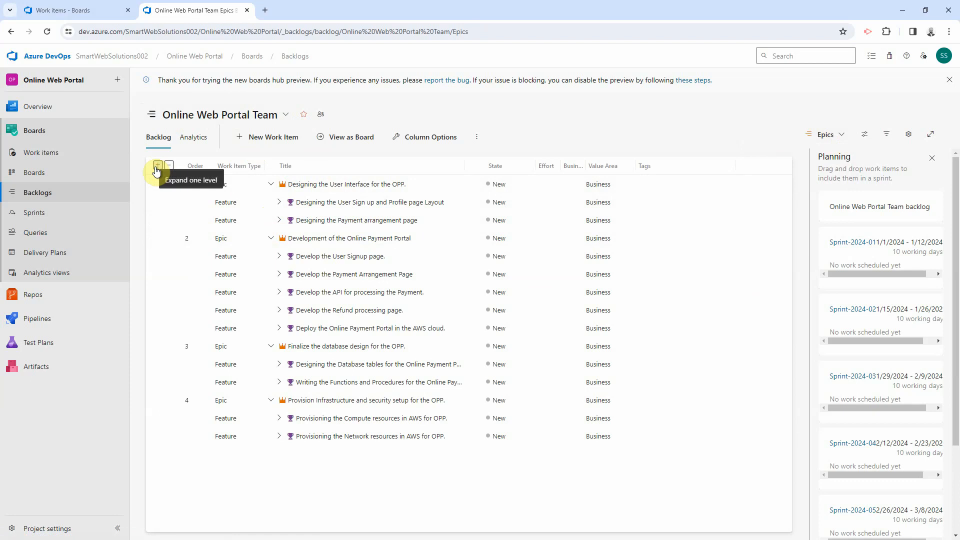
{"action": "left_click", "coordinate": [157, 166]}
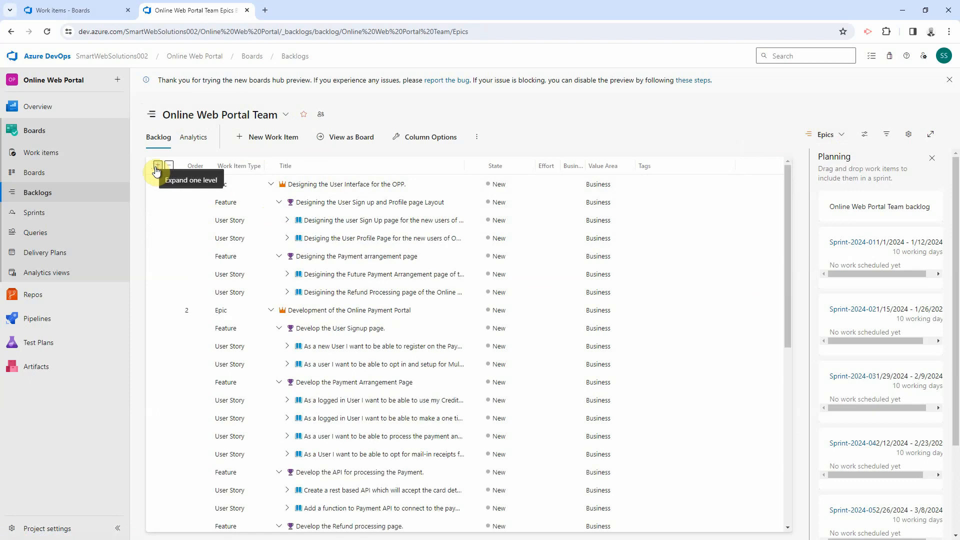
{"action": "left_click", "coordinate": [157, 167]}
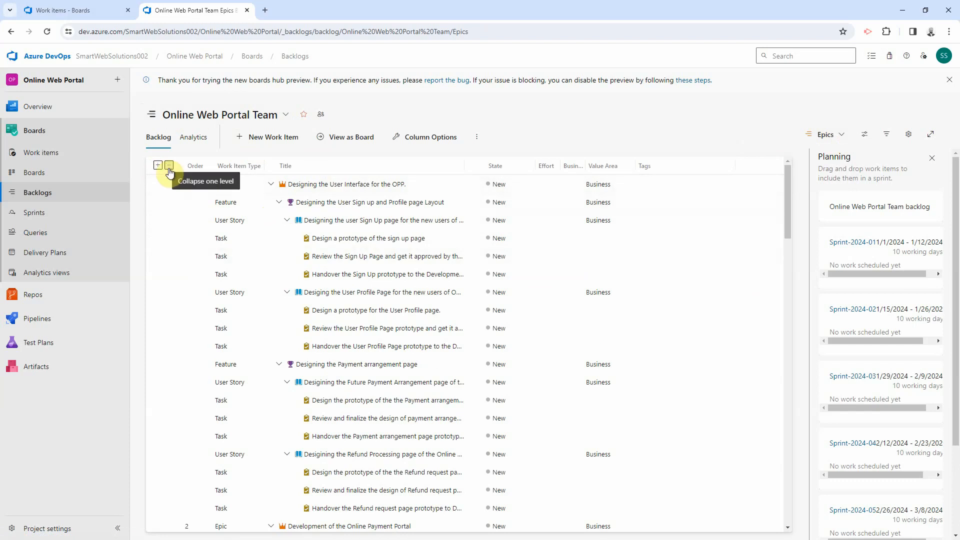
{"action": "left_click", "coordinate": [169, 166]}
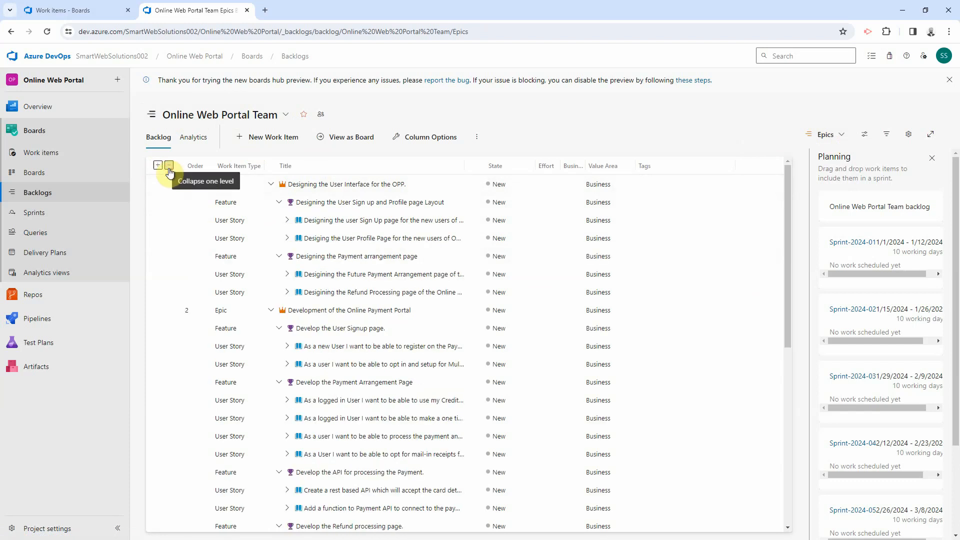
{"action": "left_click", "coordinate": [169, 166]}
{"action": "left_click", "coordinate": [169, 166]}
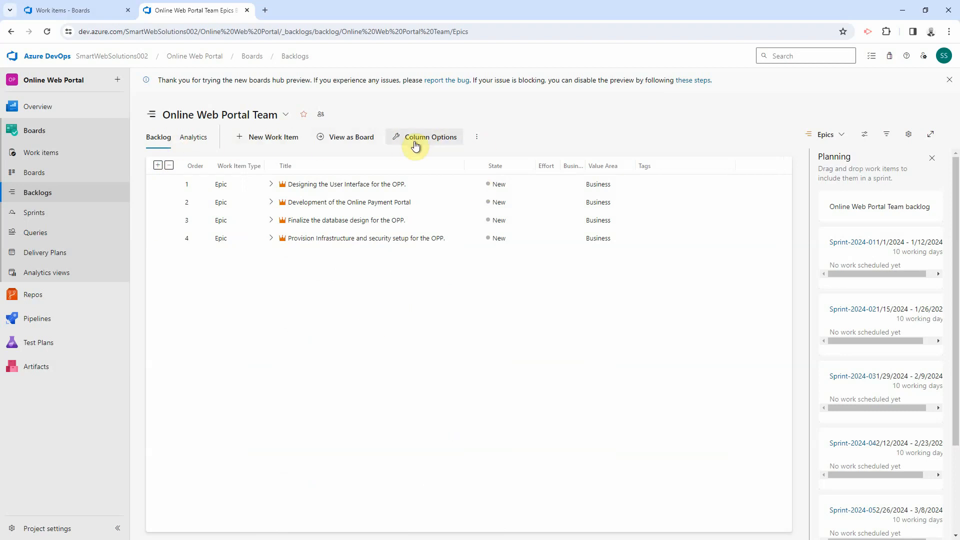
Step: Add an Area Path column to the epics backlog and position it right after State
{"action": "left_click", "coordinate": [441, 141]}
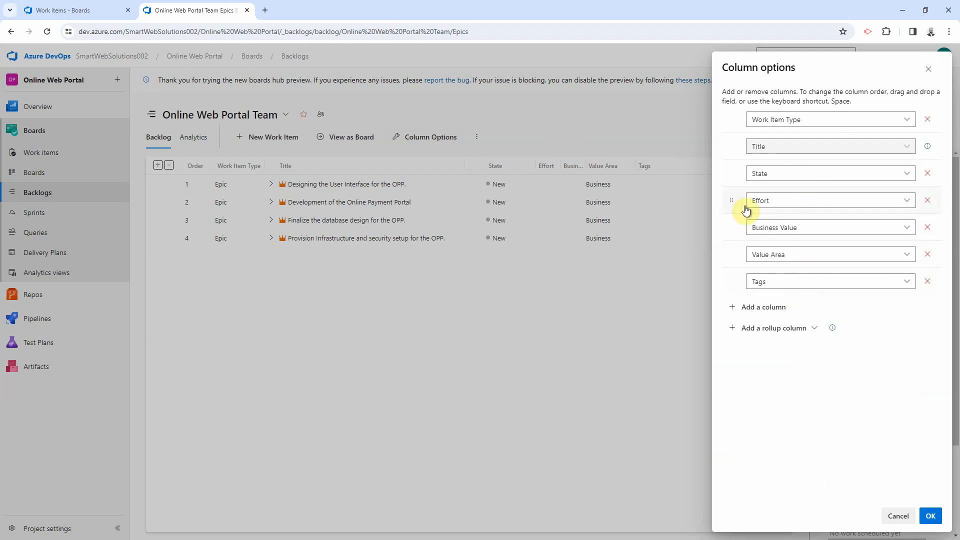
{"action": "left_click", "coordinate": [755, 310]}
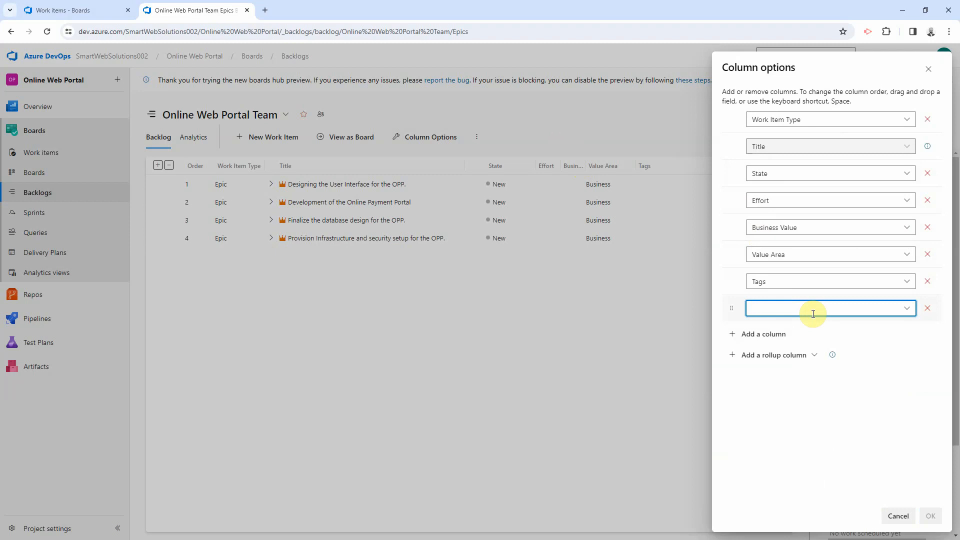
{"action": "type", "text": "itera"}
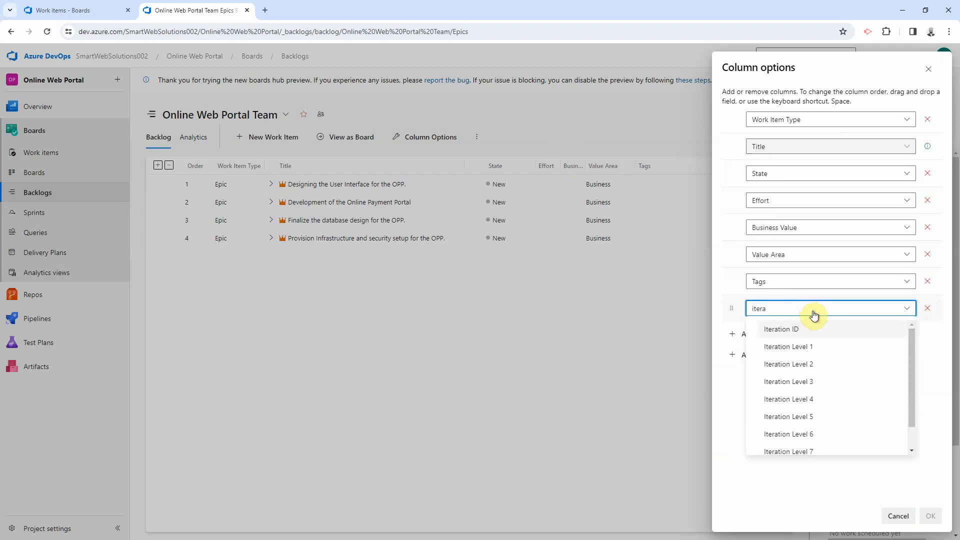
{"action": "key", "text": "BackSpace"}
{"action": "key", "text": "BackSpace"}
{"action": "key", "text": "BackSpace"}
{"action": "key", "text": "BackSpace"}
{"action": "key", "text": "BackSpace"}
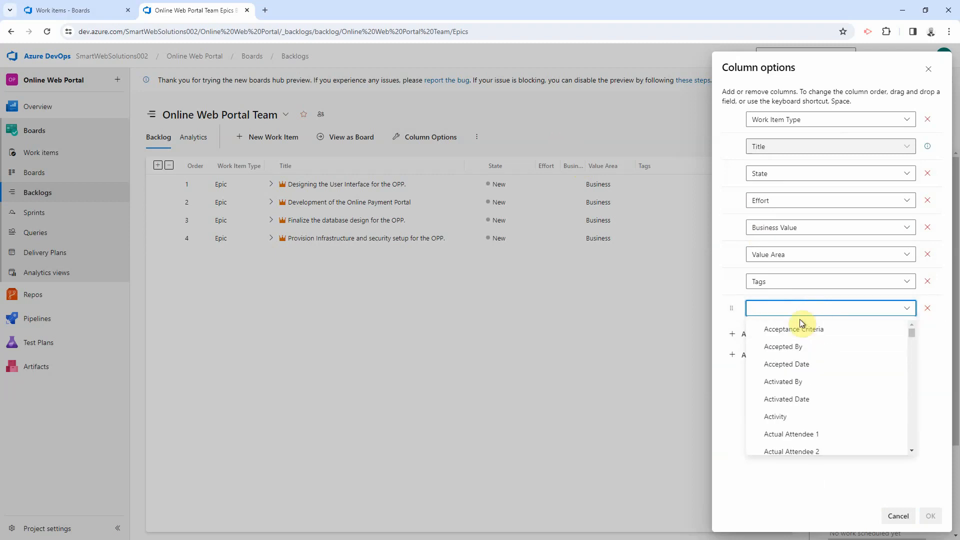
{"action": "type", "text": "Area"}
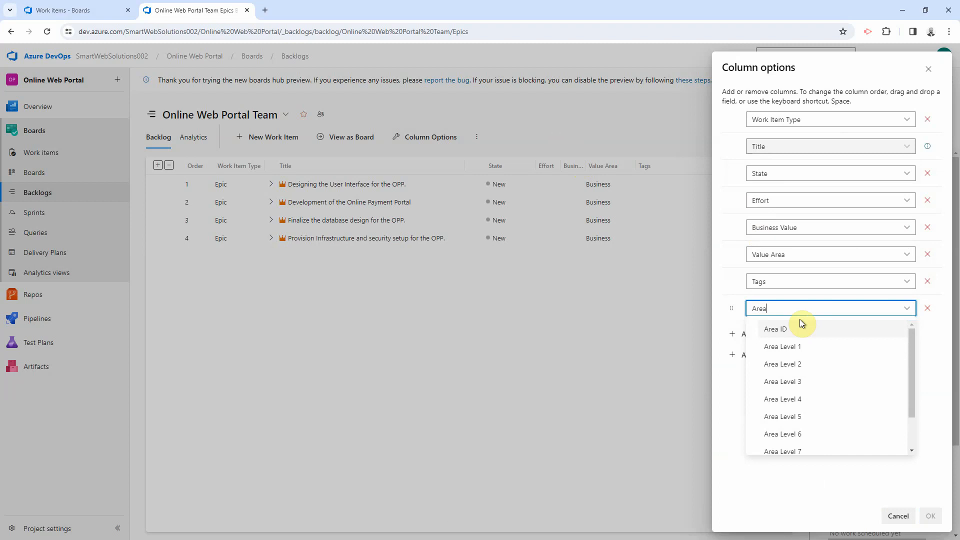
{"action": "type", "text": " Pa"}
{"action": "key", "text": "Return"}
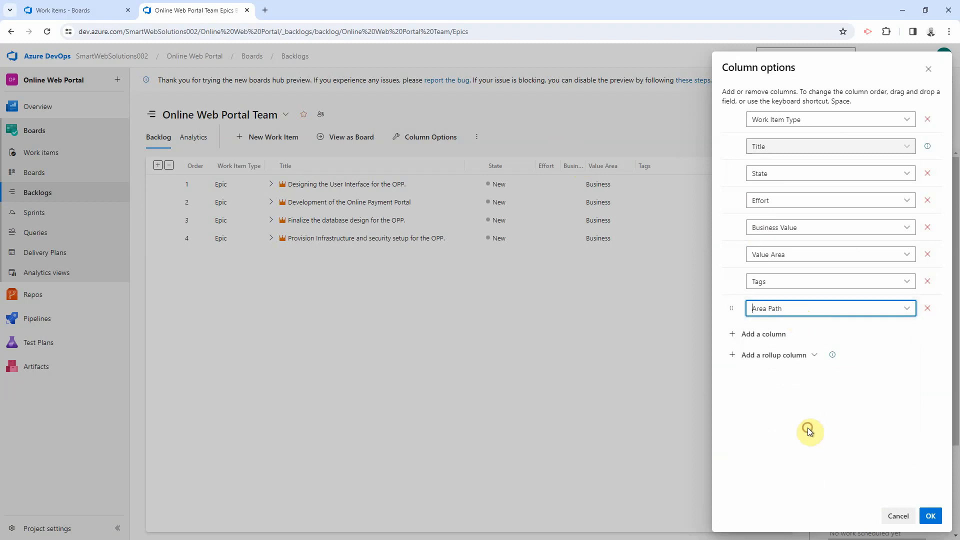
{"action": "left_click", "coordinate": [808, 428]}
{"action": "left_click_drag", "start_coordinate": [733, 305], "coordinate": [739, 188]}
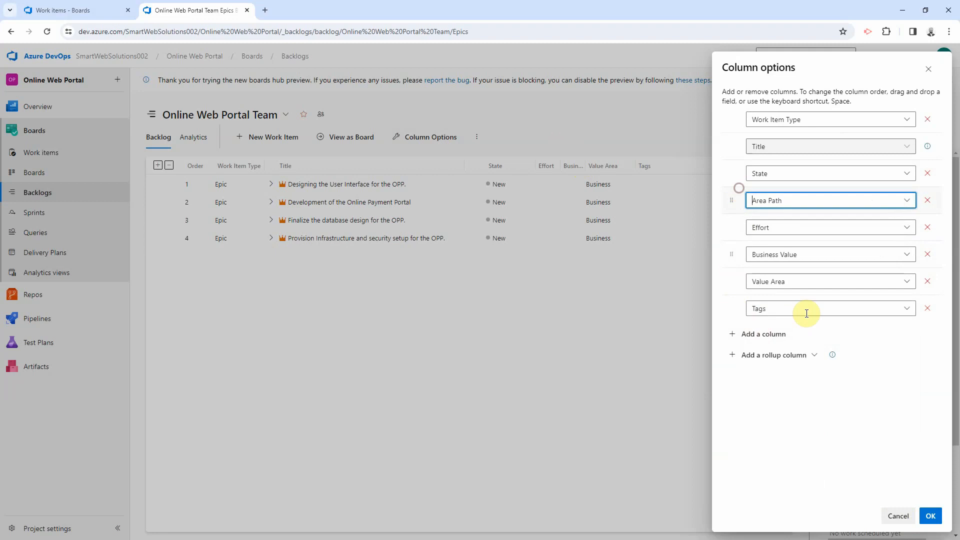
Step: Add an Assigned To column and place it right after Area Path
{"action": "left_click", "coordinate": [747, 339]}
{"action": "type", "text": "Assigned"}
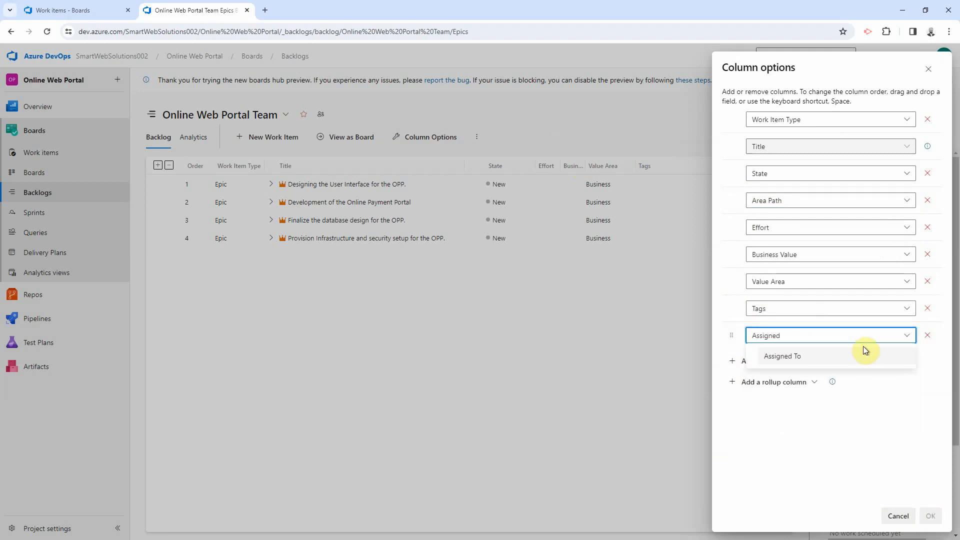
{"action": "left_click", "coordinate": [833, 356]}
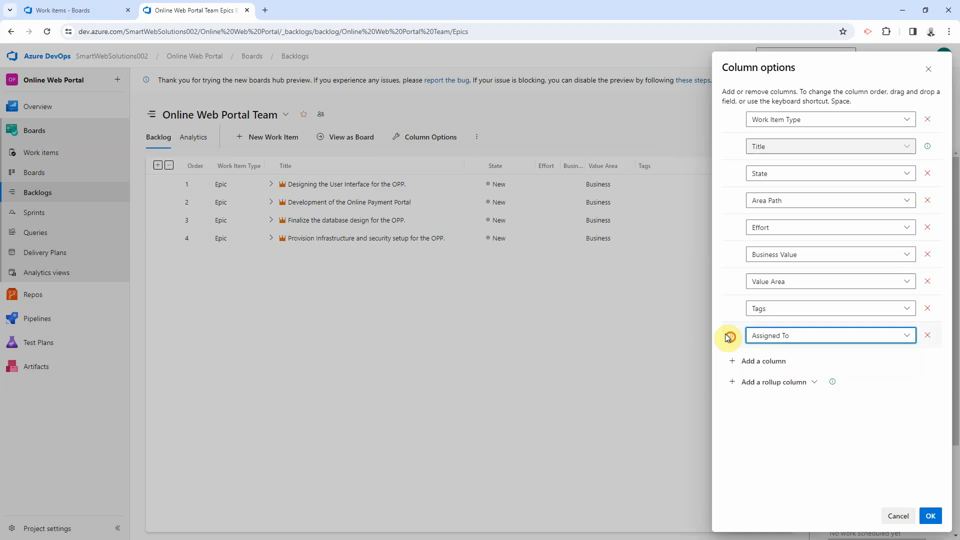
{"action": "left_click_drag", "start_coordinate": [728, 338], "coordinate": [753, 223]}
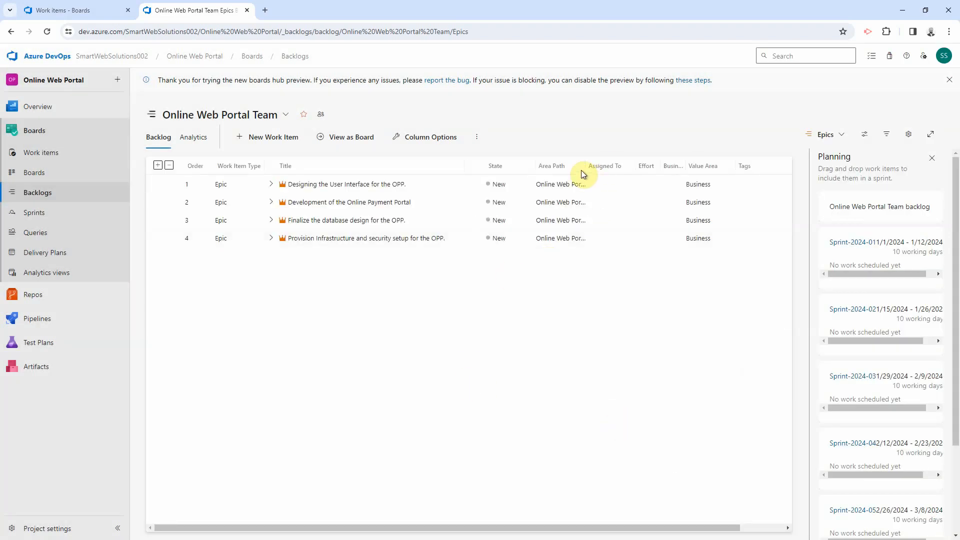
Step: Widen the Area Path column, then switch to the App Dev Team backlog
{"action": "left_click_drag", "start_coordinate": [585, 166], "coordinate": [630, 167]}
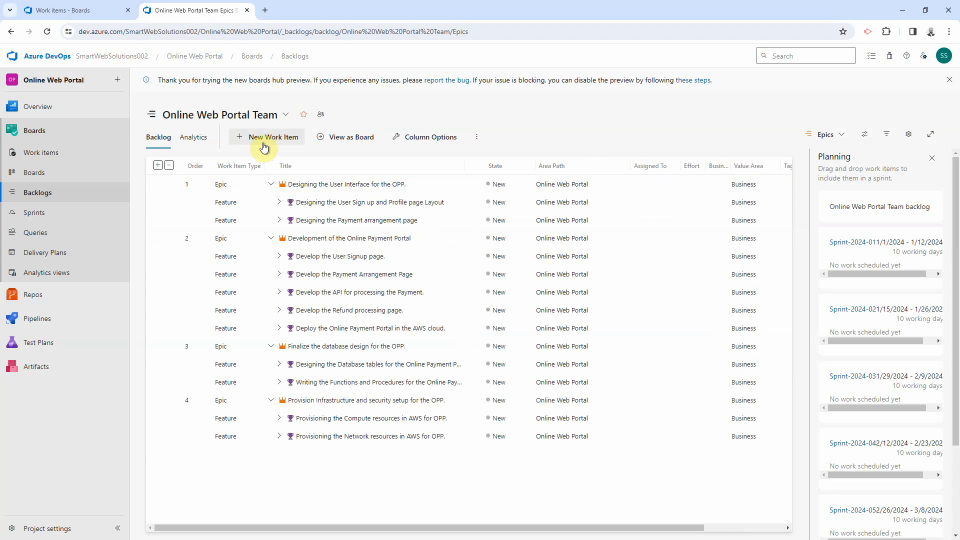
{"action": "left_click", "coordinate": [284, 115]}
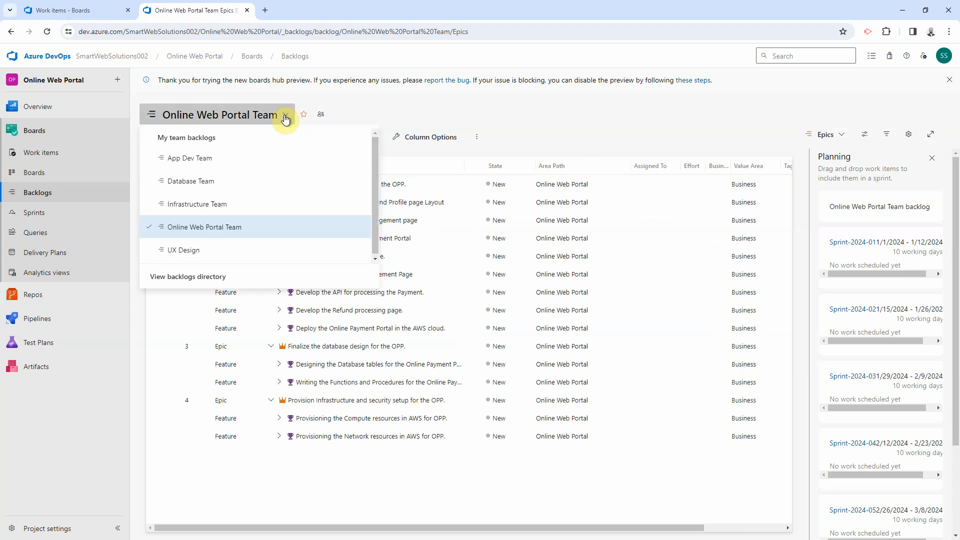
{"action": "left_click", "coordinate": [215, 161]}
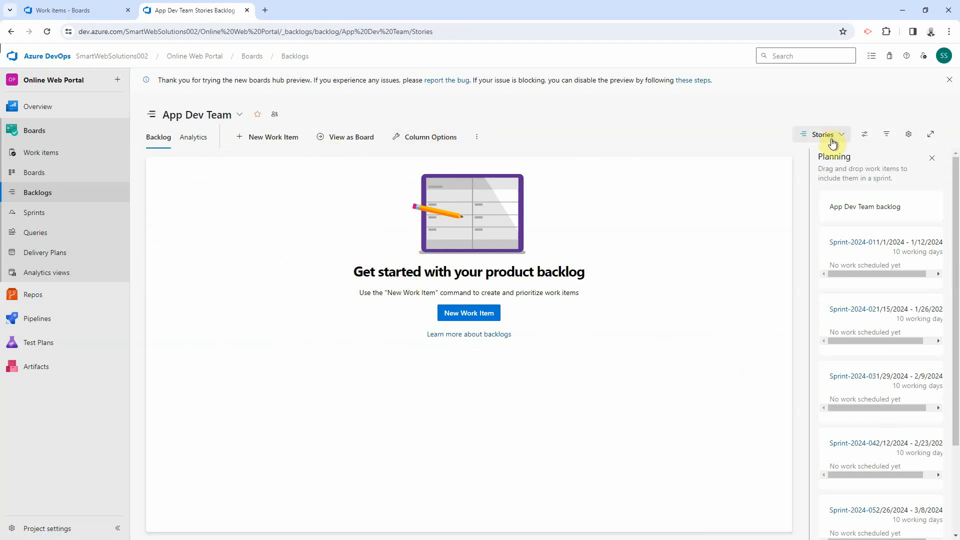
Step: Close the Planning pane and dismiss its tip on the empty App Dev Team Stories backlog
{"action": "left_click", "coordinate": [932, 158]}
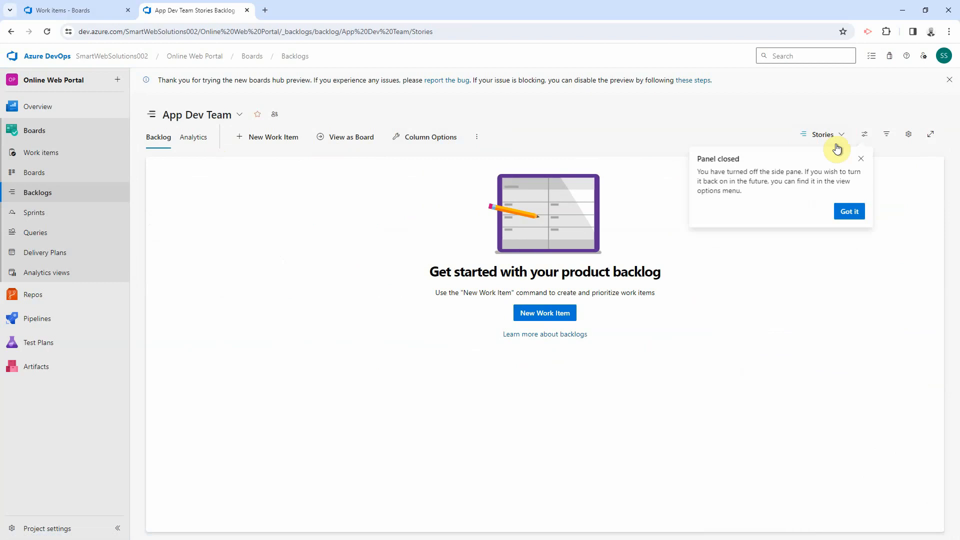
{"action": "left_click", "coordinate": [842, 138]}
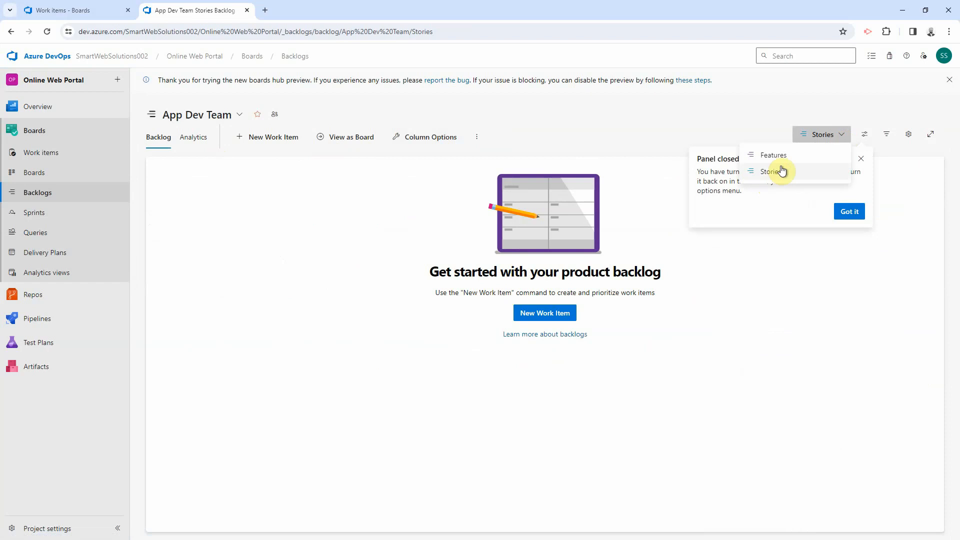
{"action": "left_click", "coordinate": [862, 160]}
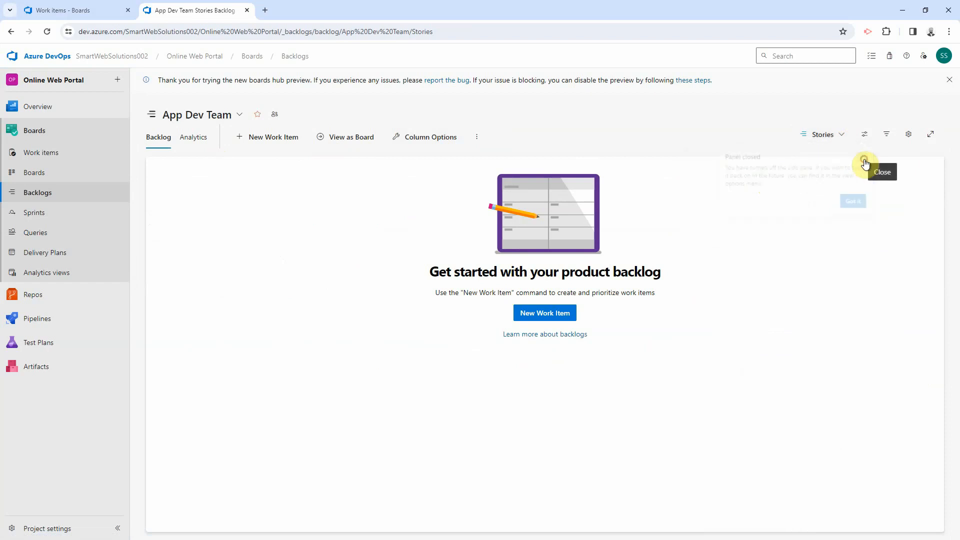
{"action": "left_click", "coordinate": [830, 135]}
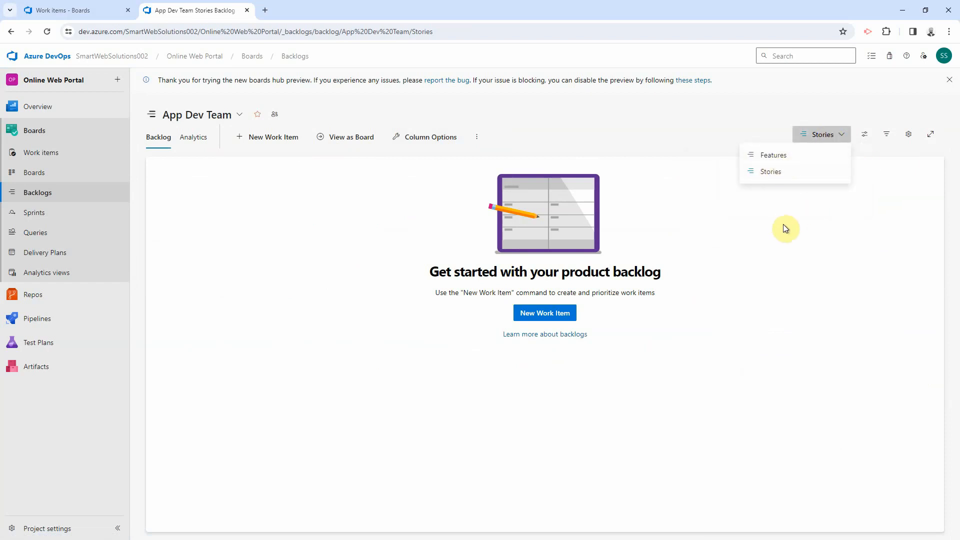
{"action": "left_click", "coordinate": [794, 239]}
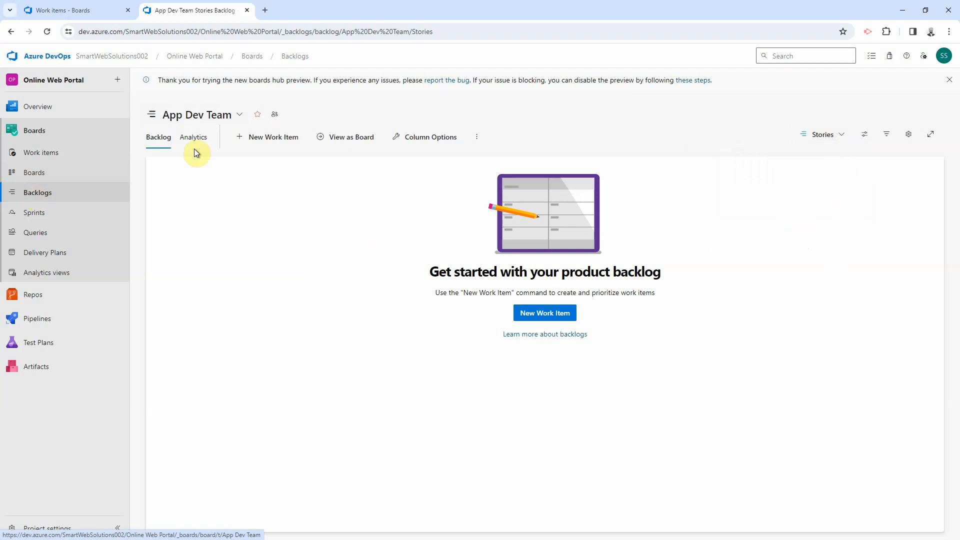
Step: Return to the Online Web Portal Team epics backlog and expand the first epic and feature
{"action": "left_click", "coordinate": [210, 125]}
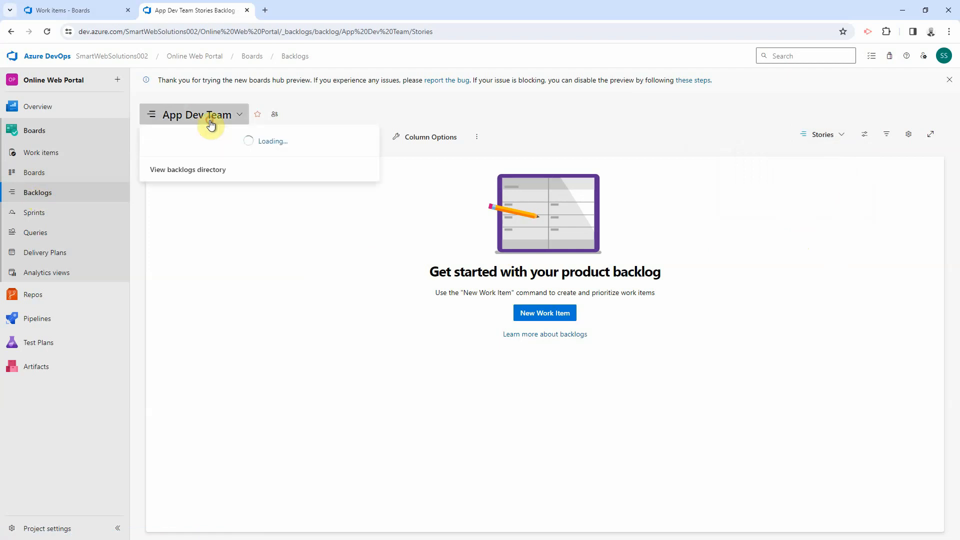
{"action": "left_click", "coordinate": [209, 228]}
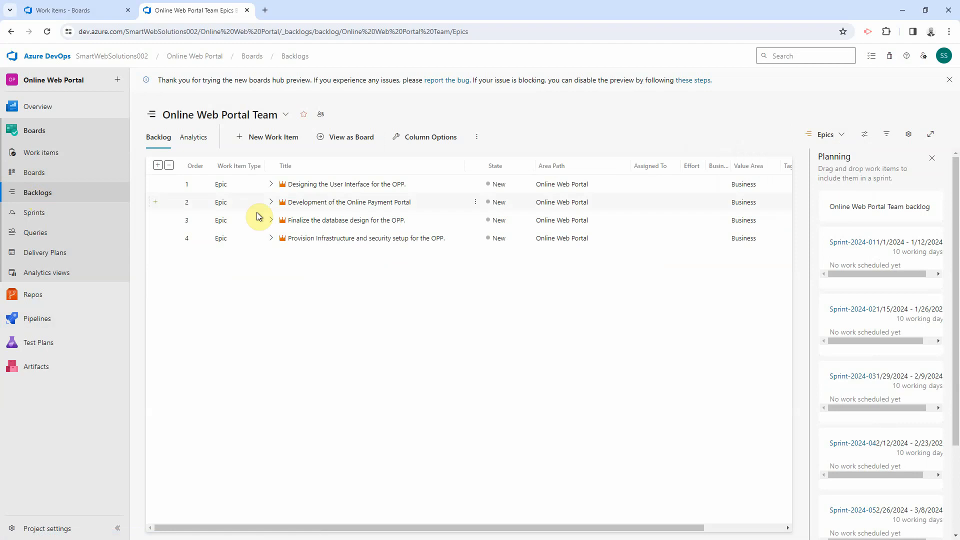
{"action": "left_click", "coordinate": [276, 188]}
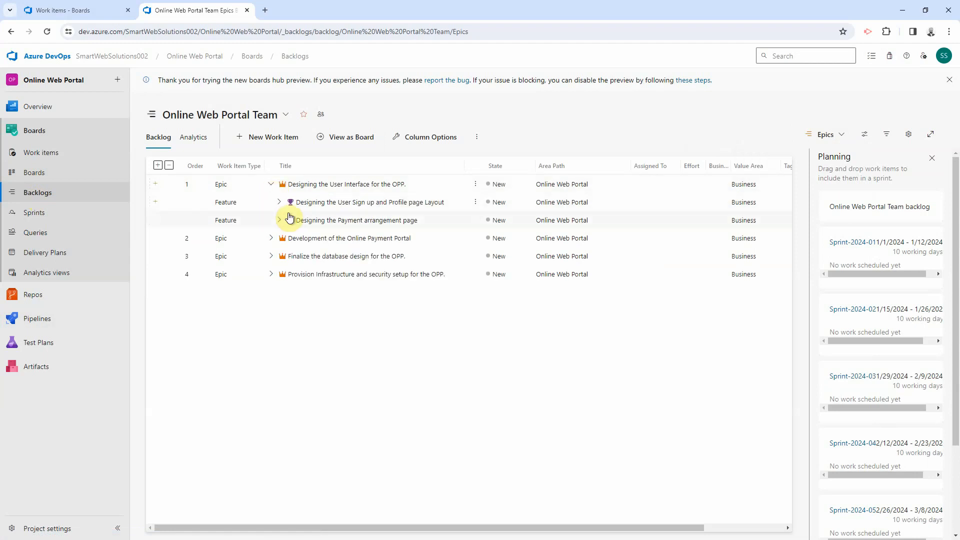
{"action": "left_click", "coordinate": [280, 202]}
{"action": "left_click", "coordinate": [169, 166]}
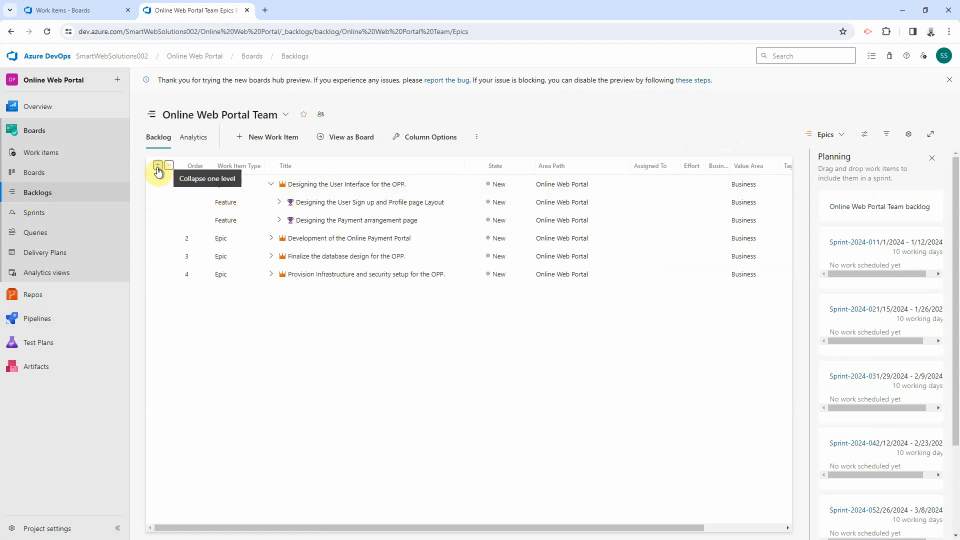
Step: Expand every epic through features and user stories down to tasks, and select all rows
{"action": "left_click", "coordinate": [157, 166]}
{"action": "left_click", "coordinate": [158, 170]}
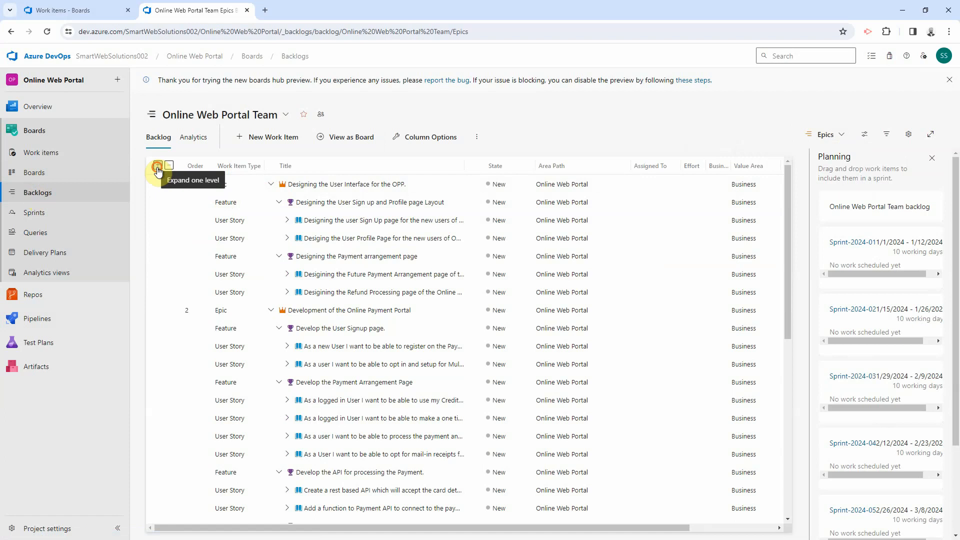
{"action": "left_click", "coordinate": [157, 170]}
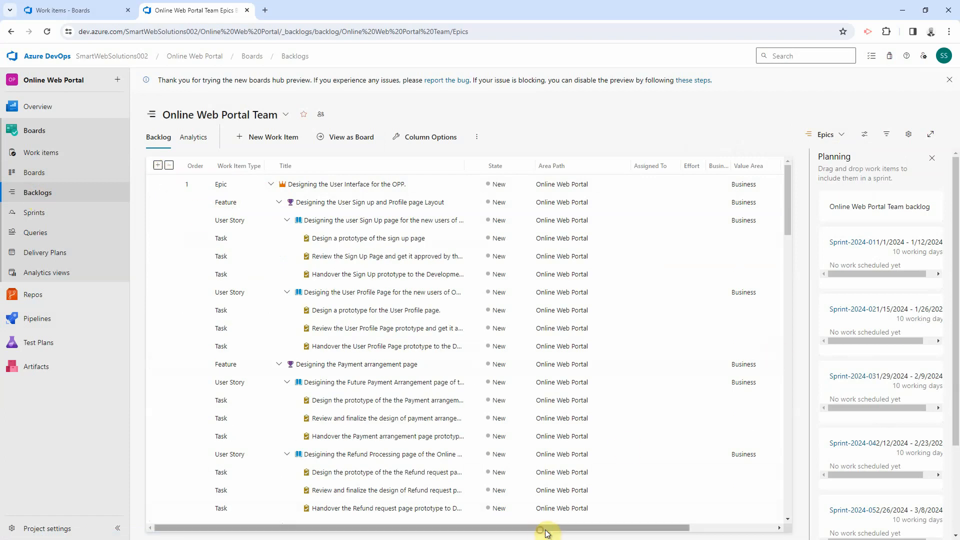
{"action": "left_click_drag", "start_coordinate": [547, 533], "coordinate": [610, 531]}
{"action": "key", "text": "ctrl+a"}
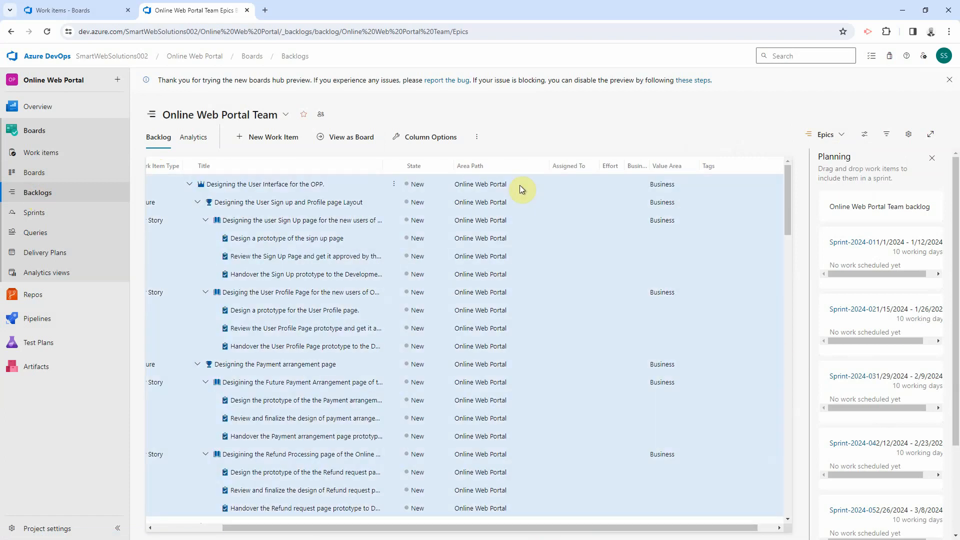
{"action": "scroll", "coordinate": [549, 312], "scroll_direction": "down", "scroll_amount": 3}
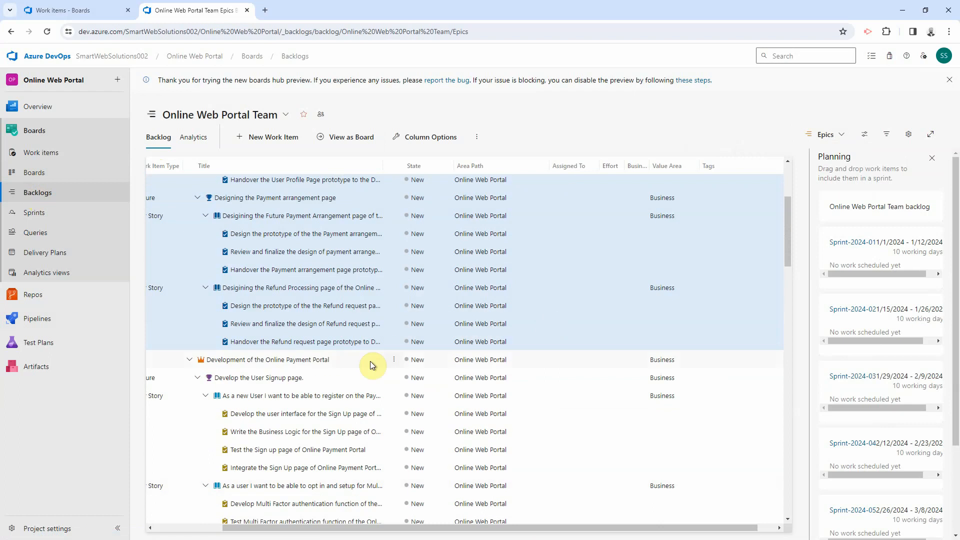
Step: Bulk-edit all selected work items to use Area Path Online Web Portal\UX Design
{"action": "right_click", "coordinate": [569, 242]}
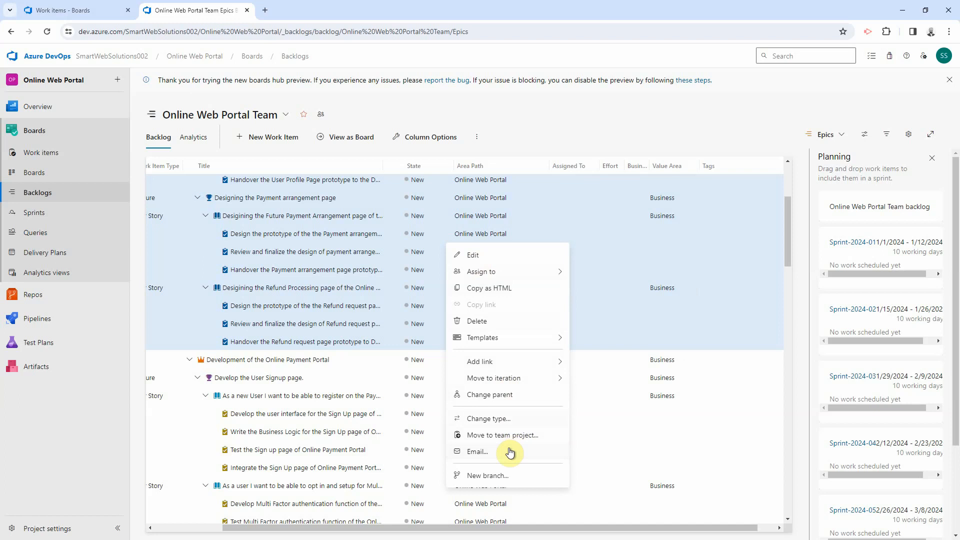
{"action": "left_click", "coordinate": [477, 257]}
{"action": "left_click", "coordinate": [444, 252]}
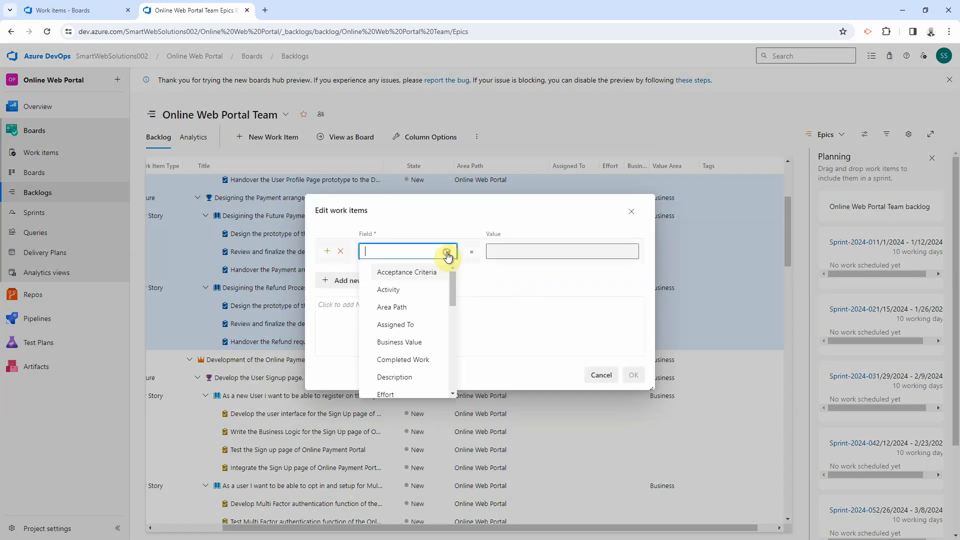
{"action": "left_click", "coordinate": [422, 304]}
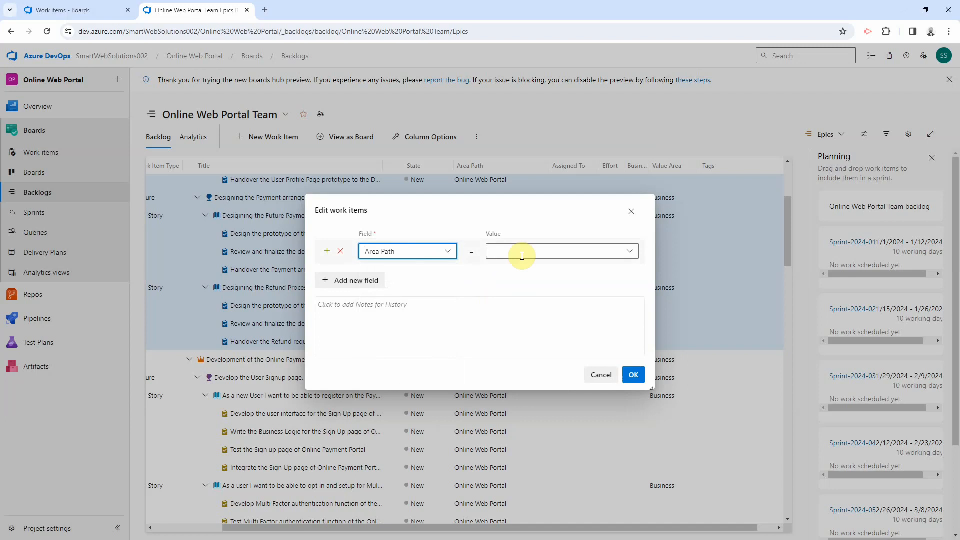
{"action": "left_click", "coordinate": [631, 253]}
{"action": "left_click", "coordinate": [451, 269]}
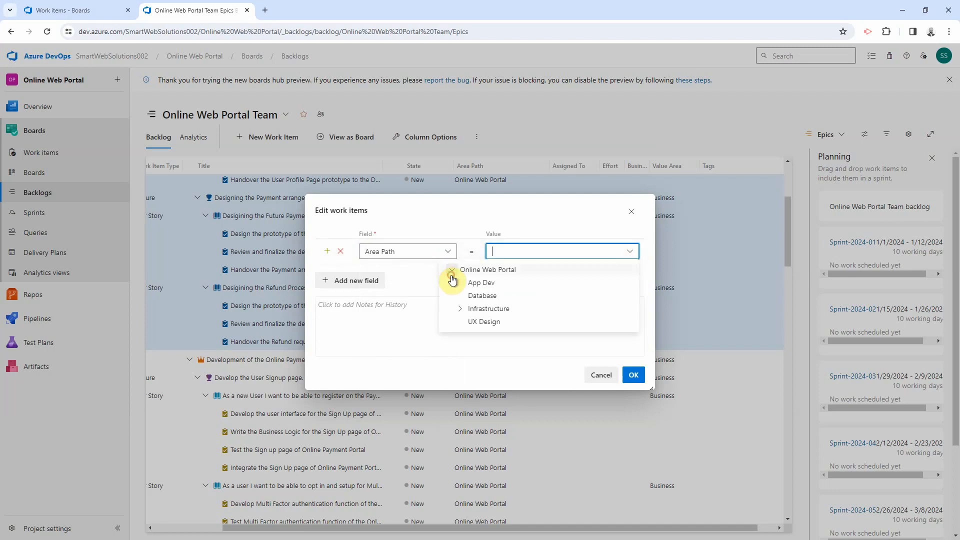
{"action": "left_click", "coordinate": [486, 323]}
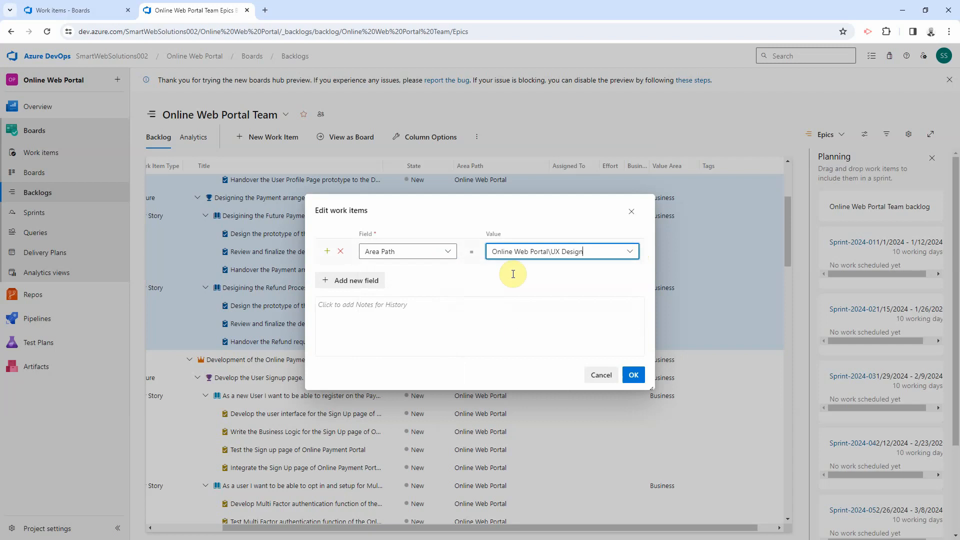
{"action": "left_click", "coordinate": [633, 375]}
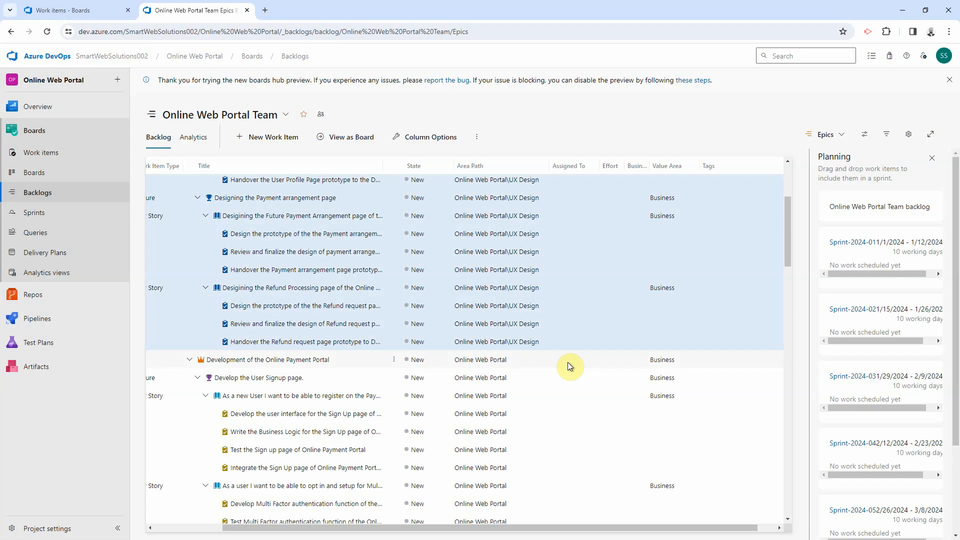
{"action": "scroll", "coordinate": [550, 340], "scroll_direction": "up", "scroll_amount": 3}
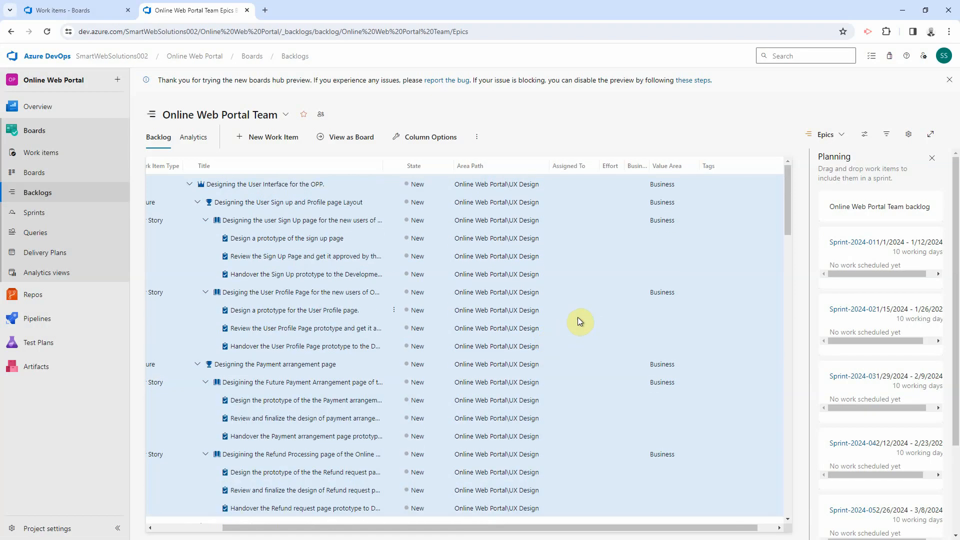
{"action": "left_click", "coordinate": [186, 189]}
Step: Show the UX Design team backlog at the Features level with both features' stories expanded
{"action": "left_click", "coordinate": [284, 113]}
{"action": "left_click", "coordinate": [263, 249]}
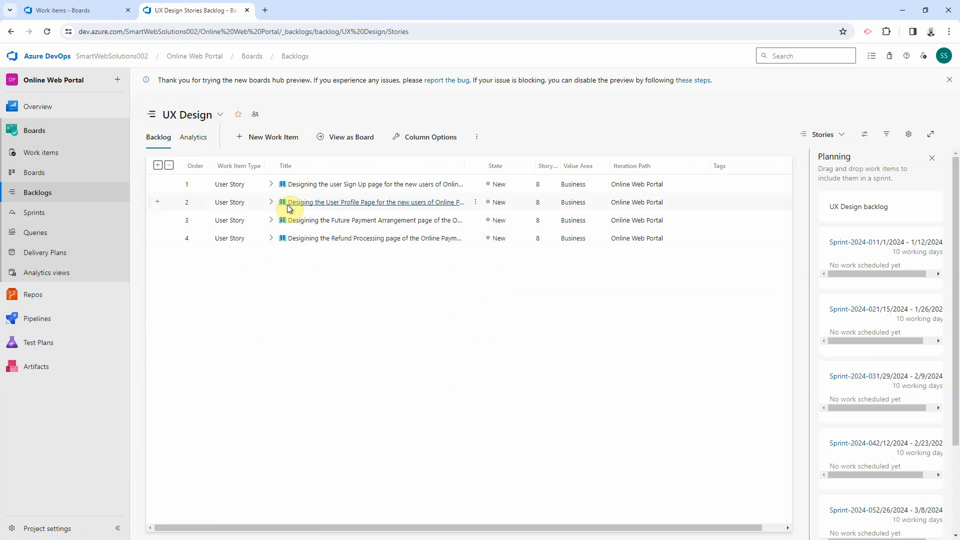
{"action": "left_click", "coordinate": [823, 134]}
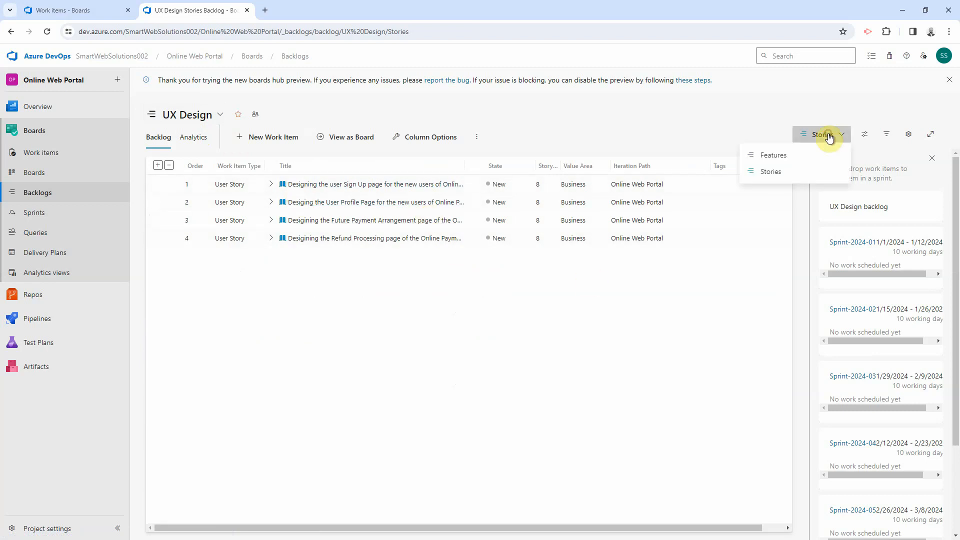
{"action": "left_click", "coordinate": [775, 154]}
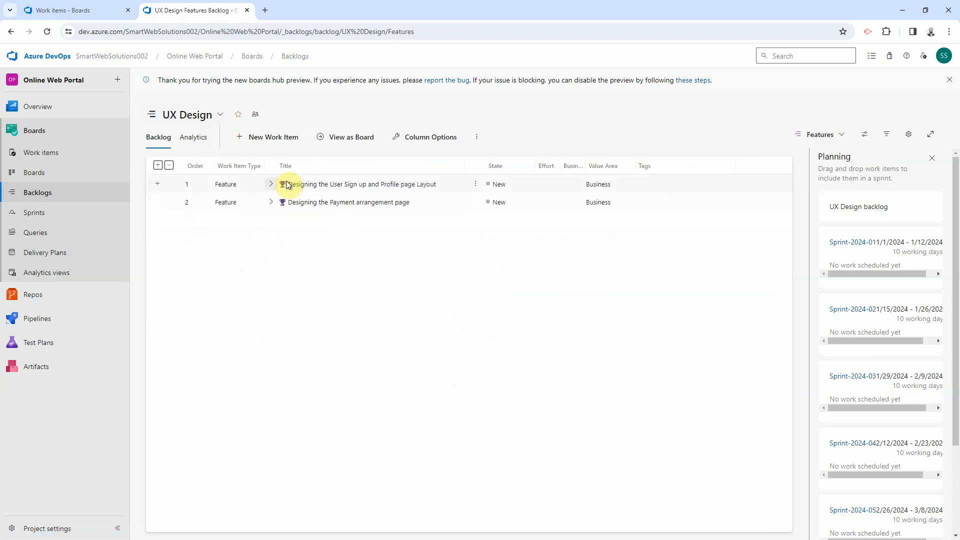
{"action": "left_click", "coordinate": [271, 184]}
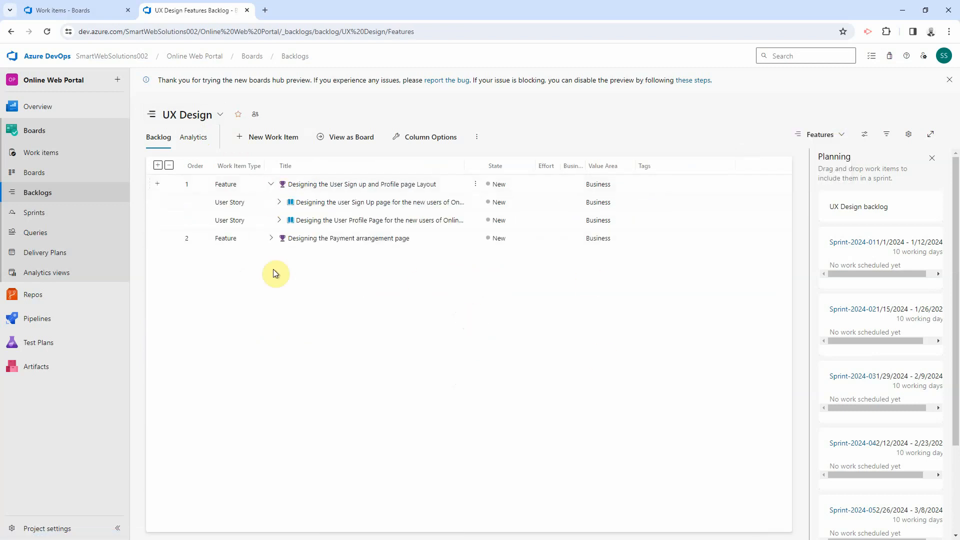
{"action": "left_click", "coordinate": [271, 238]}
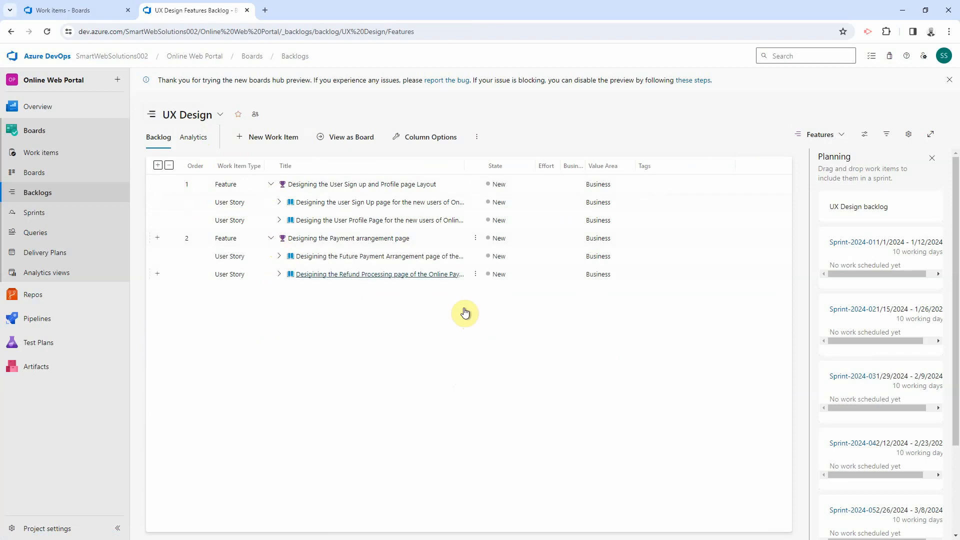
{"action": "left_click", "coordinate": [158, 165]}
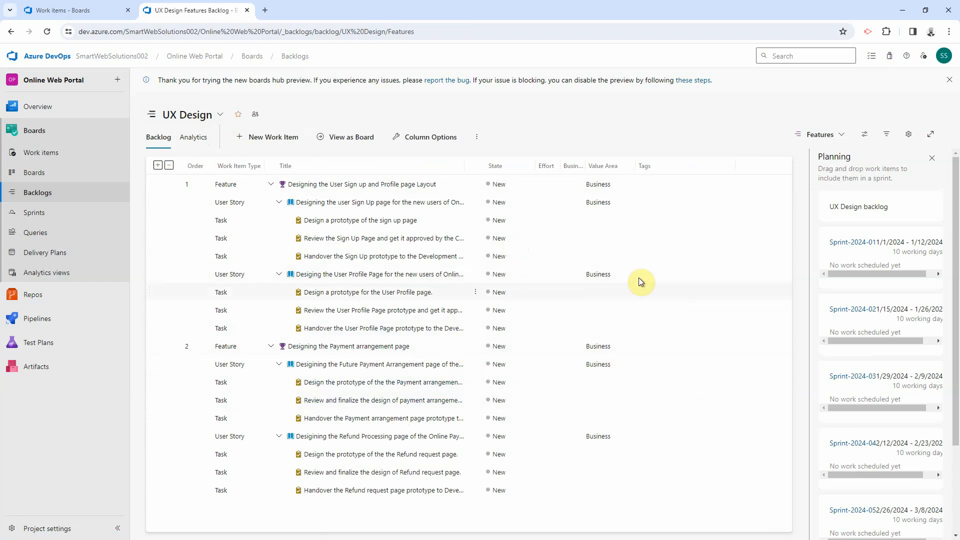
Step: Turn on Parents in the view options and return the backlog to the Stories level
{"action": "left_click", "coordinate": [440, 136]}
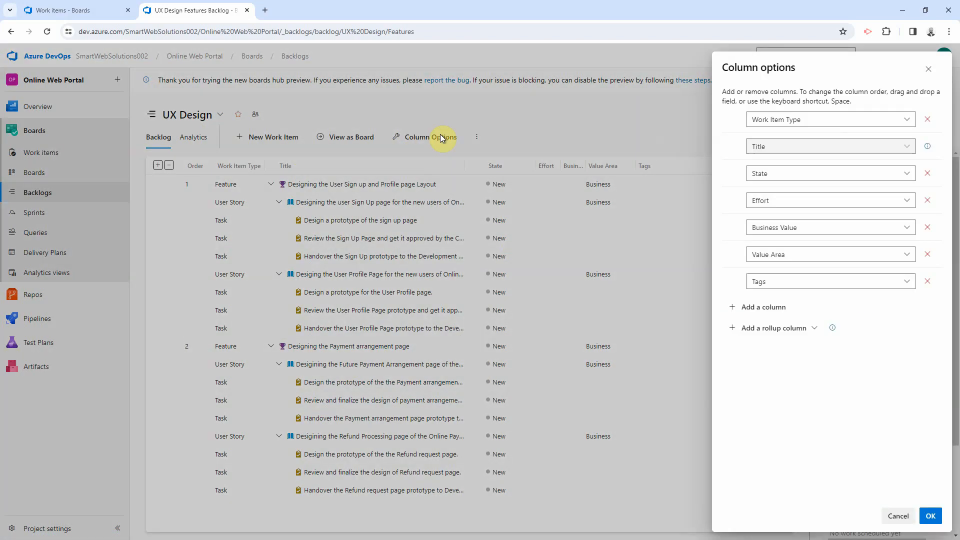
{"action": "left_click", "coordinate": [928, 69]}
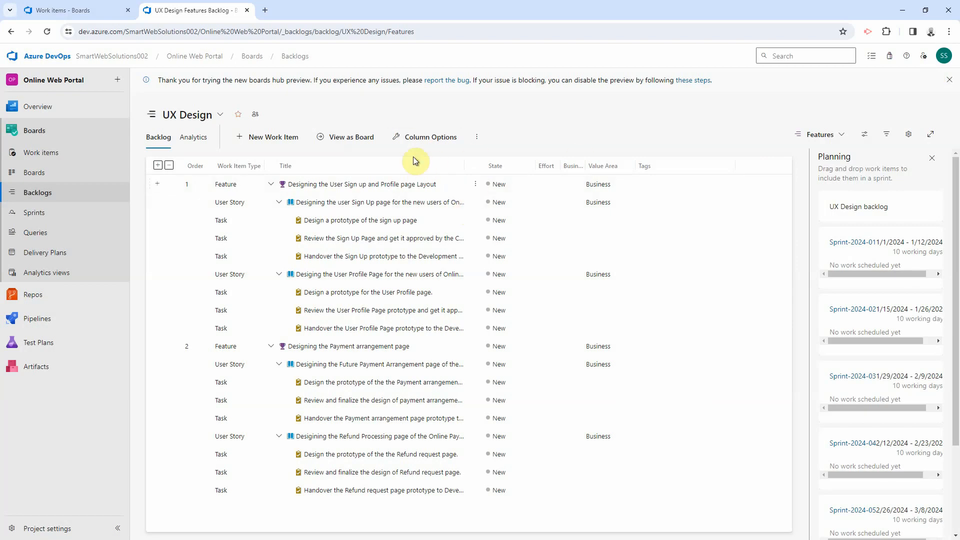
{"action": "left_click", "coordinate": [865, 136]}
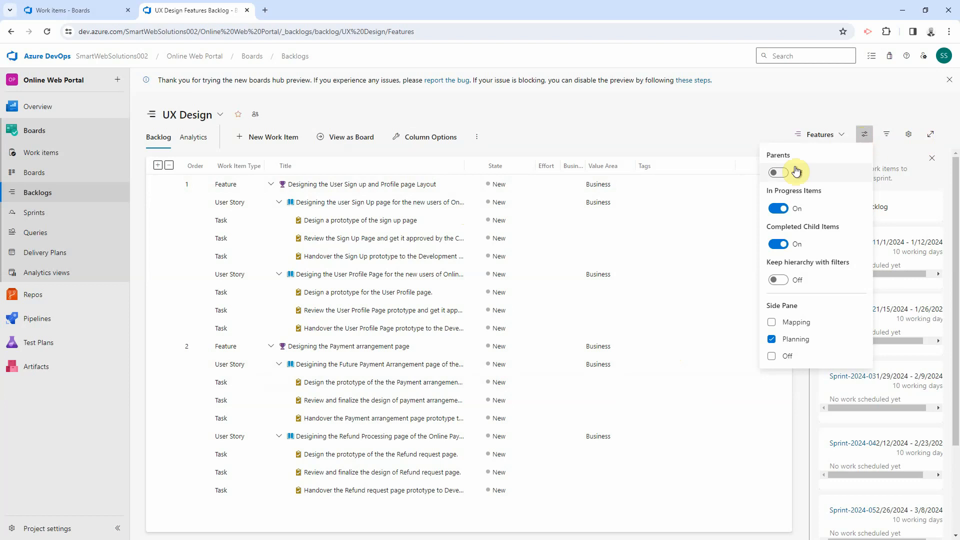
{"action": "left_click", "coordinate": [777, 175]}
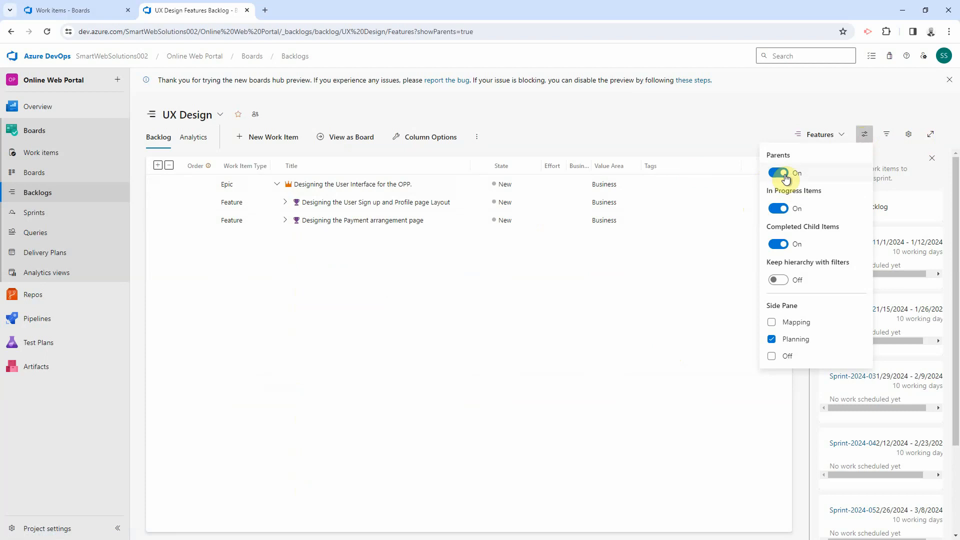
{"action": "left_click", "coordinate": [374, 362]}
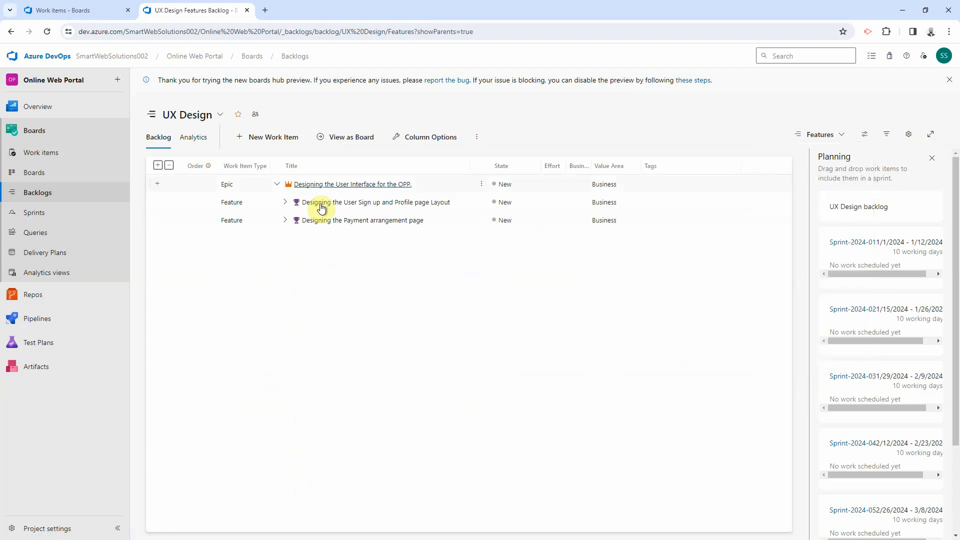
{"action": "left_click", "coordinate": [279, 186]}
{"action": "left_click", "coordinate": [277, 185]}
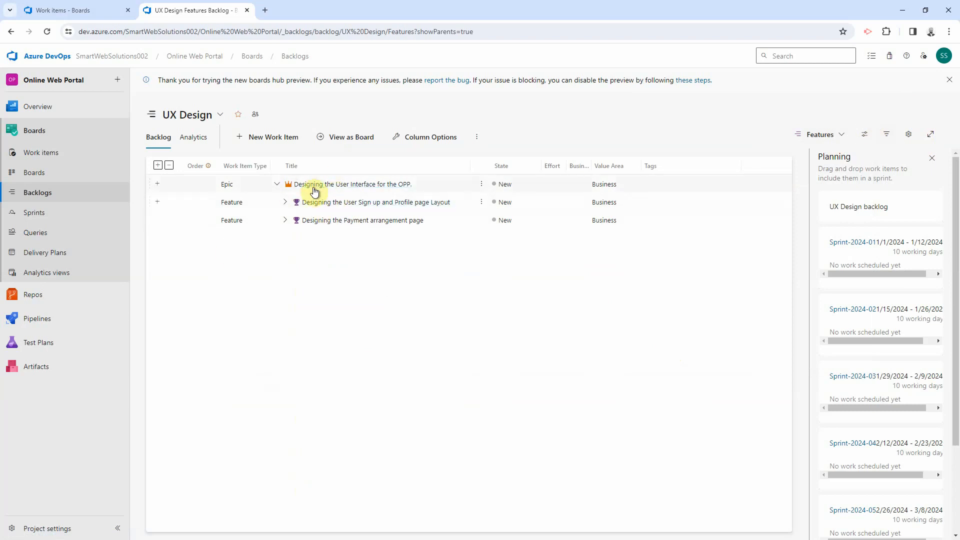
{"action": "left_click", "coordinate": [810, 134]}
{"action": "left_click", "coordinate": [797, 172]}
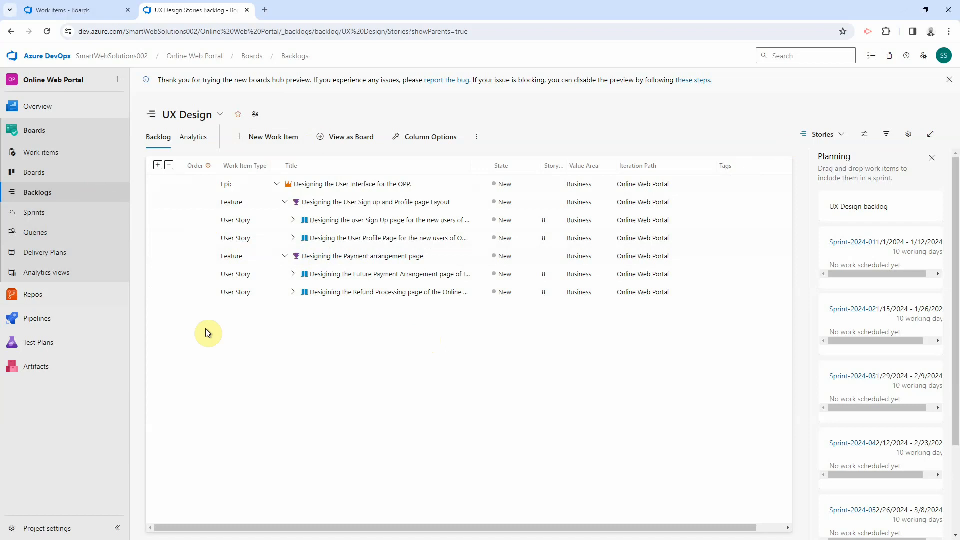
Step: On the UX Design board, move the Sign Up page story to Active and complete its three tasks
{"action": "left_click", "coordinate": [44, 173]}
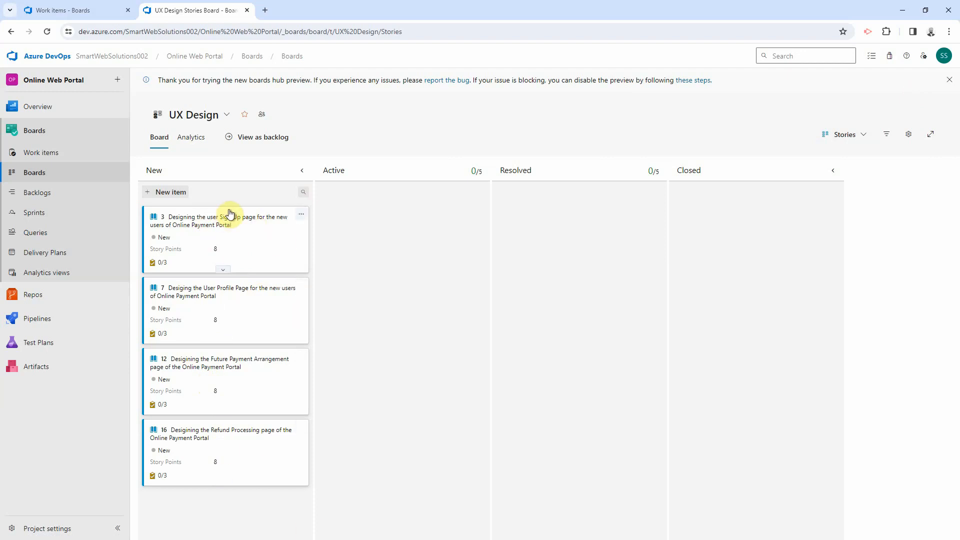
{"action": "left_click_drag", "start_coordinate": [230, 213], "coordinate": [409, 205]}
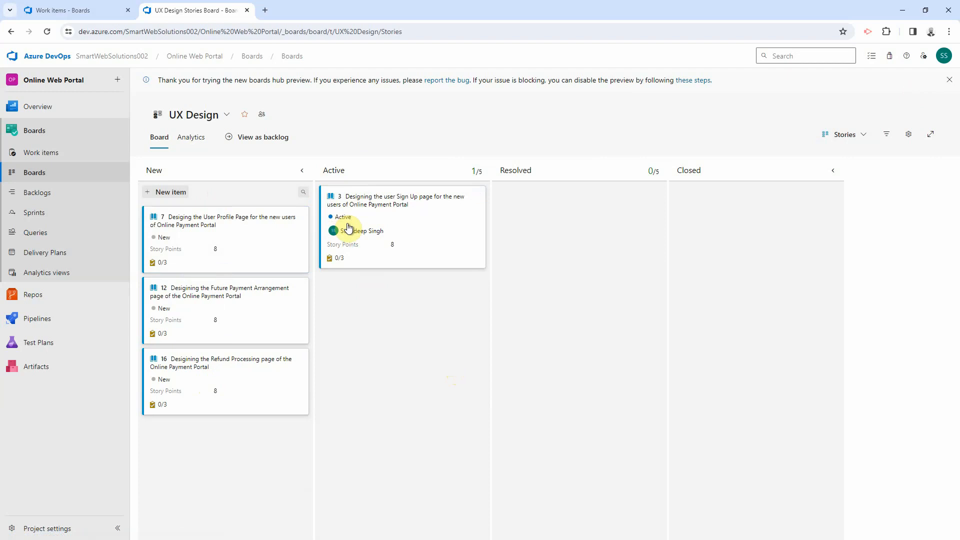
{"action": "left_click", "coordinate": [337, 258]}
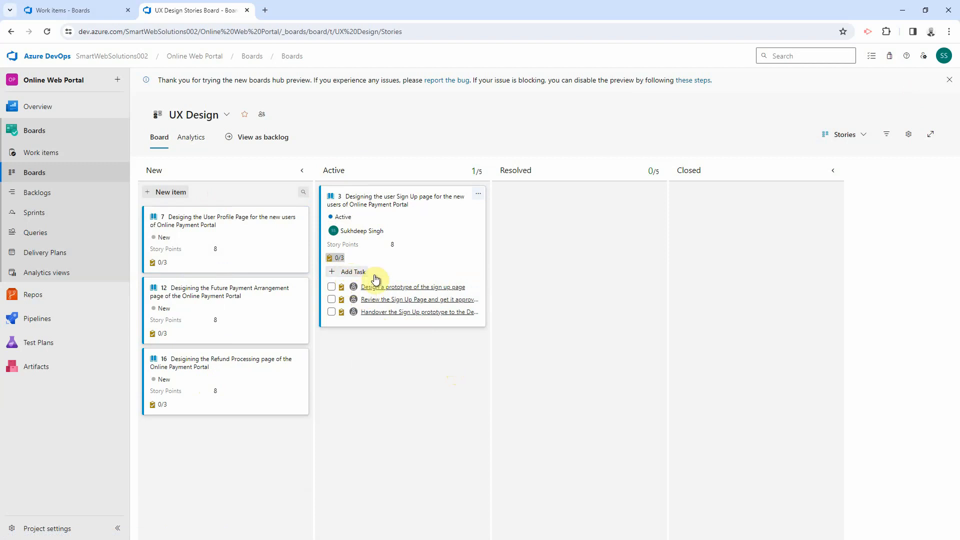
{"action": "left_click", "coordinate": [350, 272]}
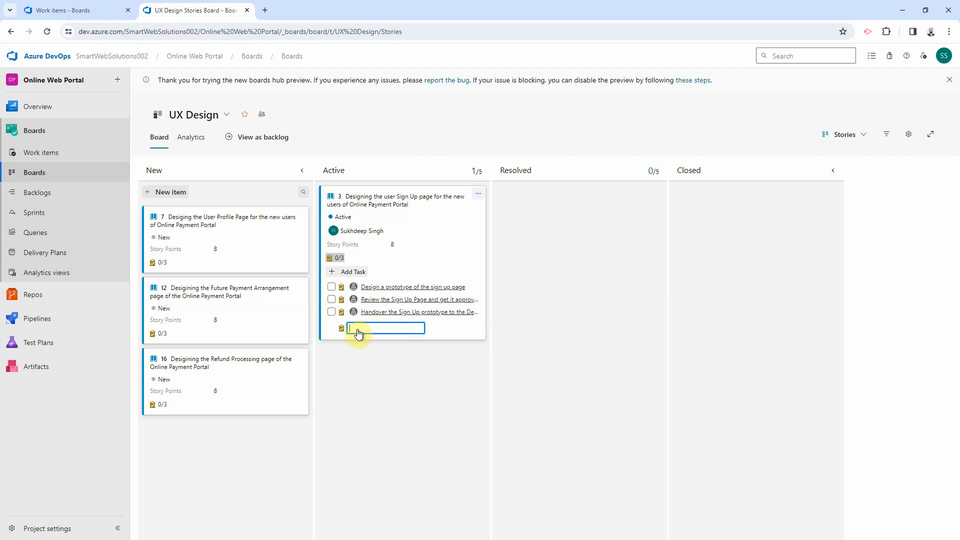
{"action": "key", "text": "Escape"}
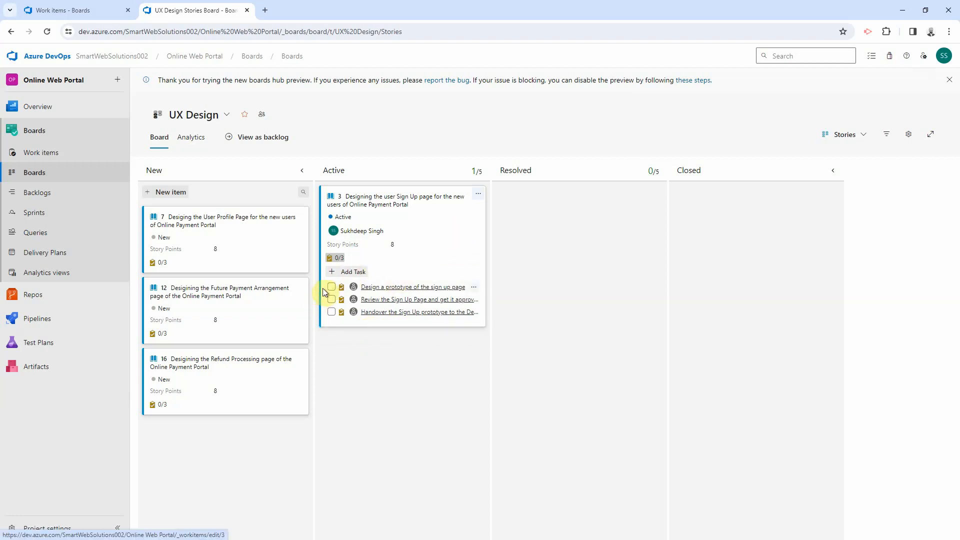
{"action": "left_click", "coordinate": [331, 299]}
{"action": "left_click", "coordinate": [331, 312]}
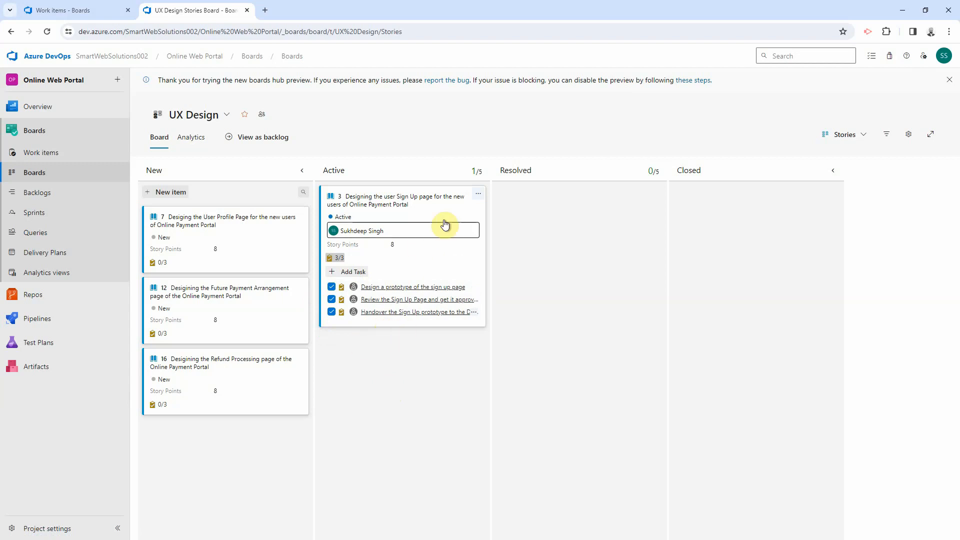
Step: Reopen the Sign Up story's tasks, reviewing the sign up prototype task, and move card 3 back to New
{"action": "left_click", "coordinate": [372, 381]}
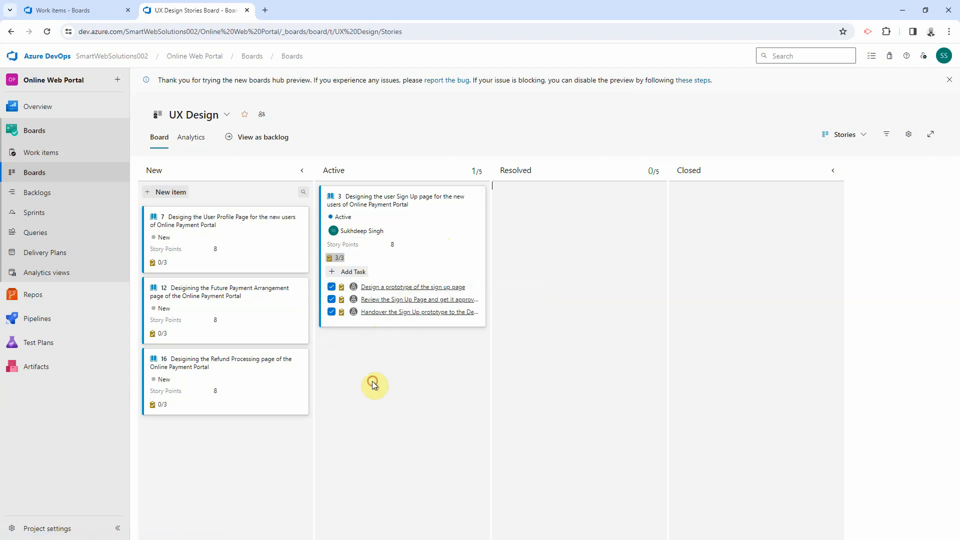
{"action": "left_click", "coordinate": [408, 287]}
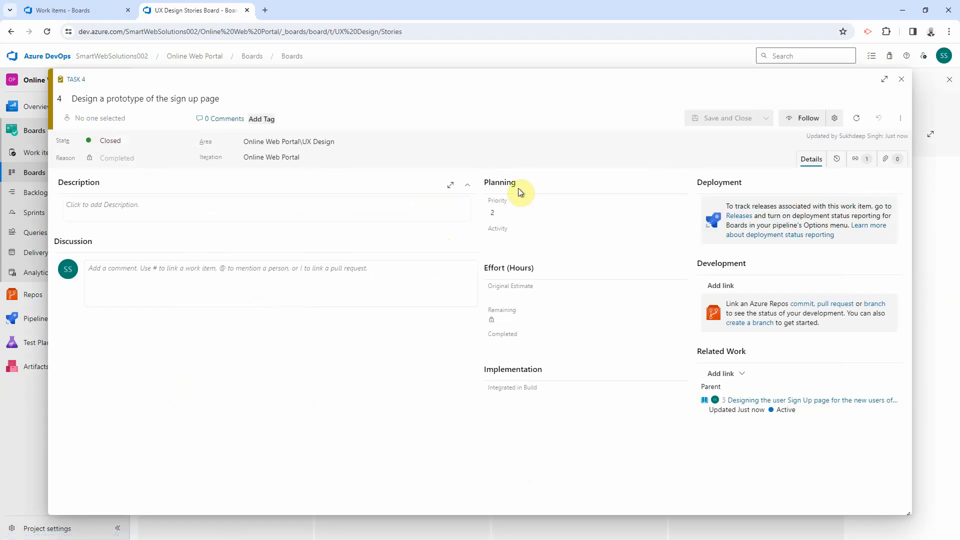
{"action": "left_click", "coordinate": [899, 79]}
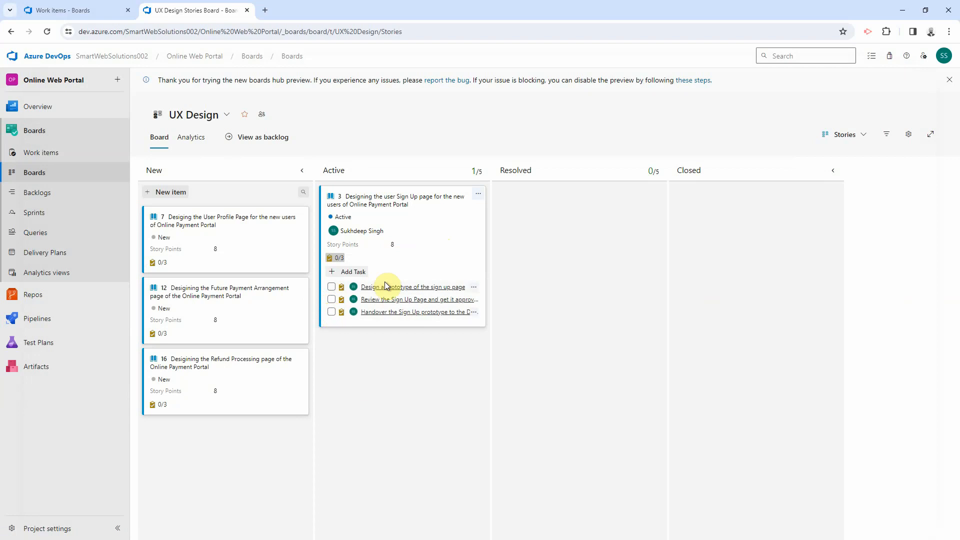
{"action": "left_click", "coordinate": [403, 286]}
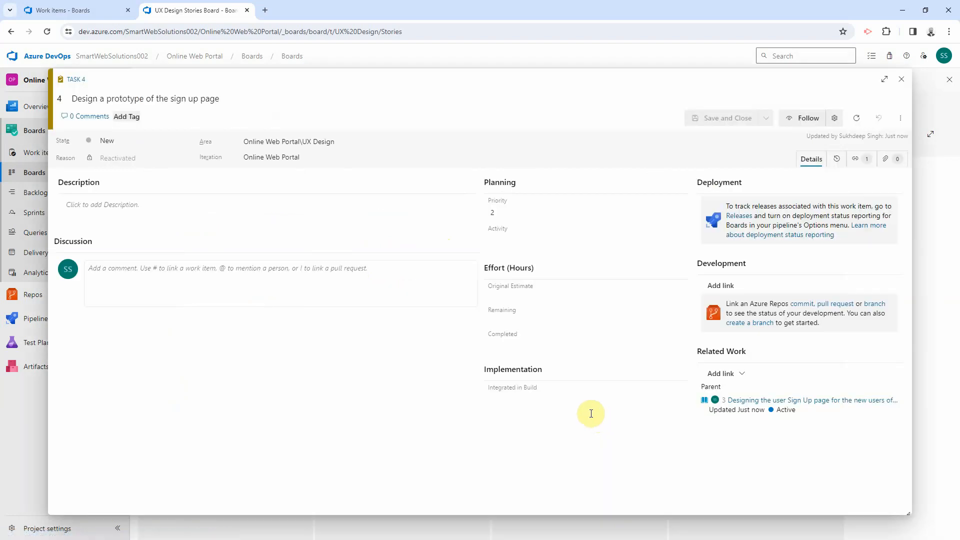
{"action": "left_click", "coordinate": [900, 79]}
{"action": "left_click_drag", "start_coordinate": [392, 193], "coordinate": [216, 205]}
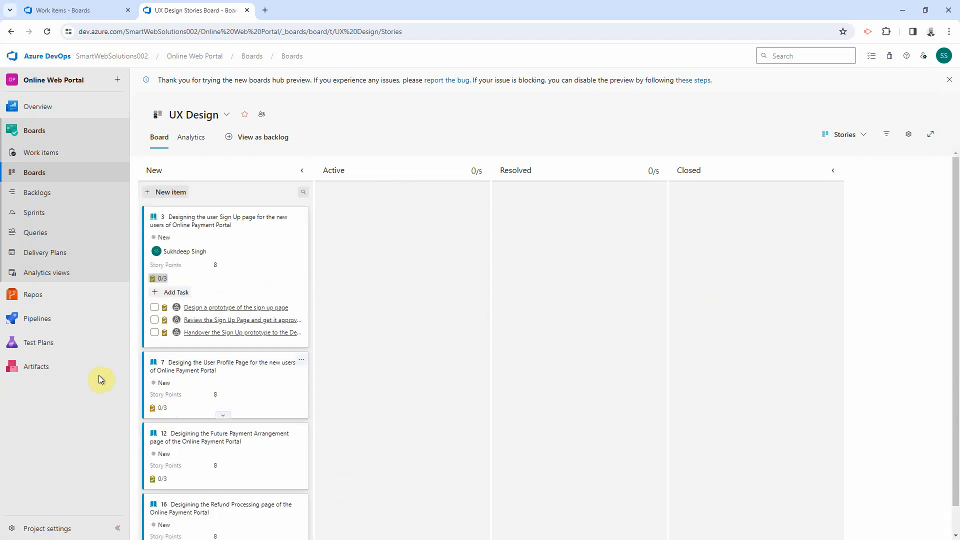
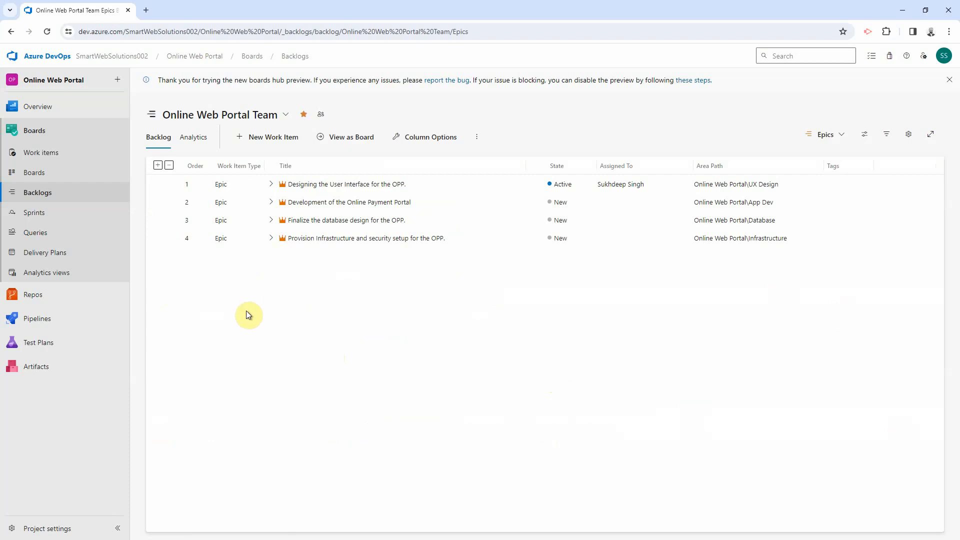
Step: Open the project's Areas configuration listing App Dev, Database, Infrastructure and UX Design with their teams
{"action": "left_click", "coordinate": [56, 531]}
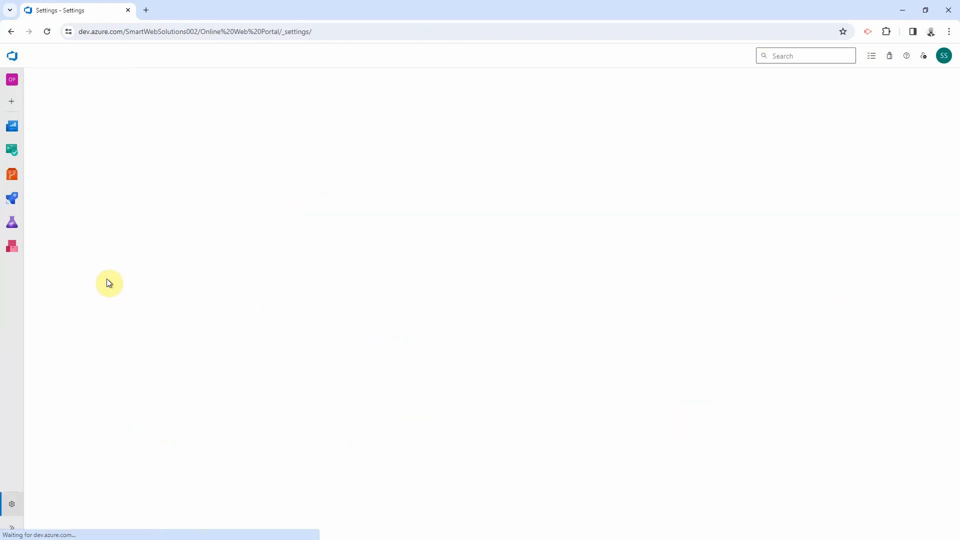
{"action": "left_click", "coordinate": [84, 270]}
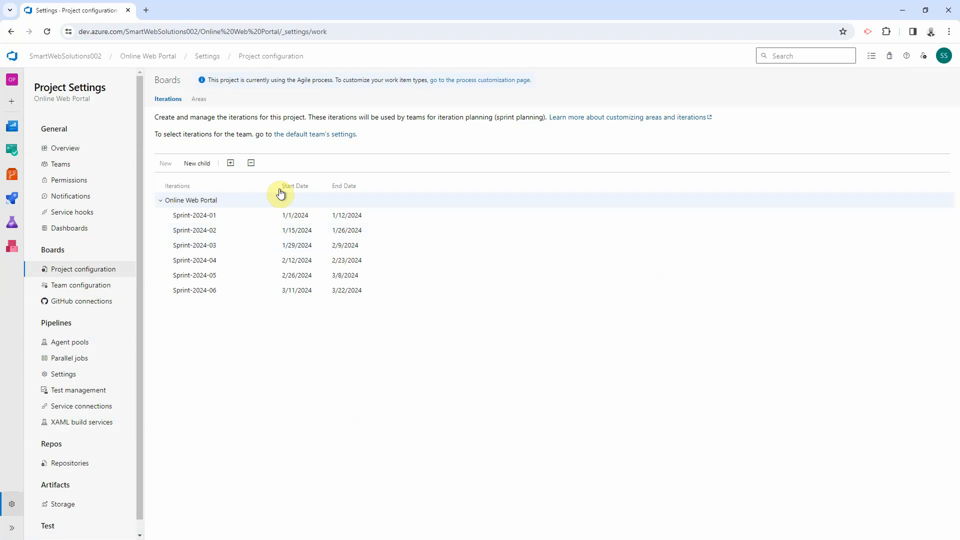
{"action": "left_click", "coordinate": [205, 105]}
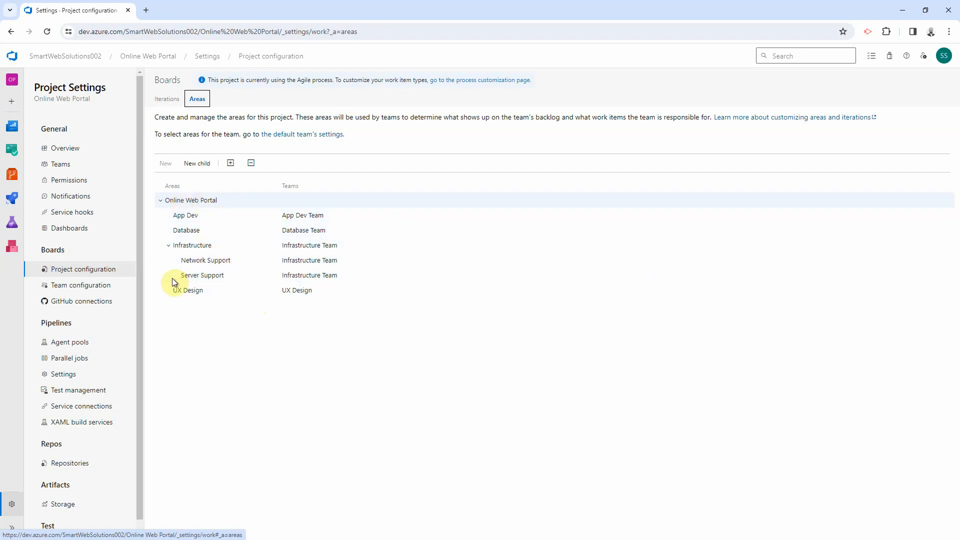
Step: Show the Online Web Portal Team's Epics backlog and narrow its Title column
{"action": "left_click", "coordinate": [10, 152]}
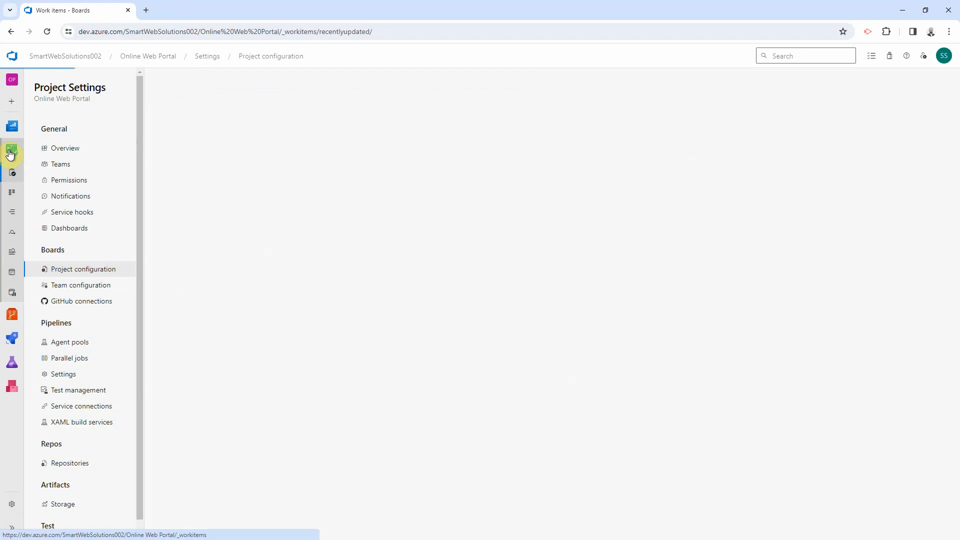
{"action": "left_click", "coordinate": [43, 192]}
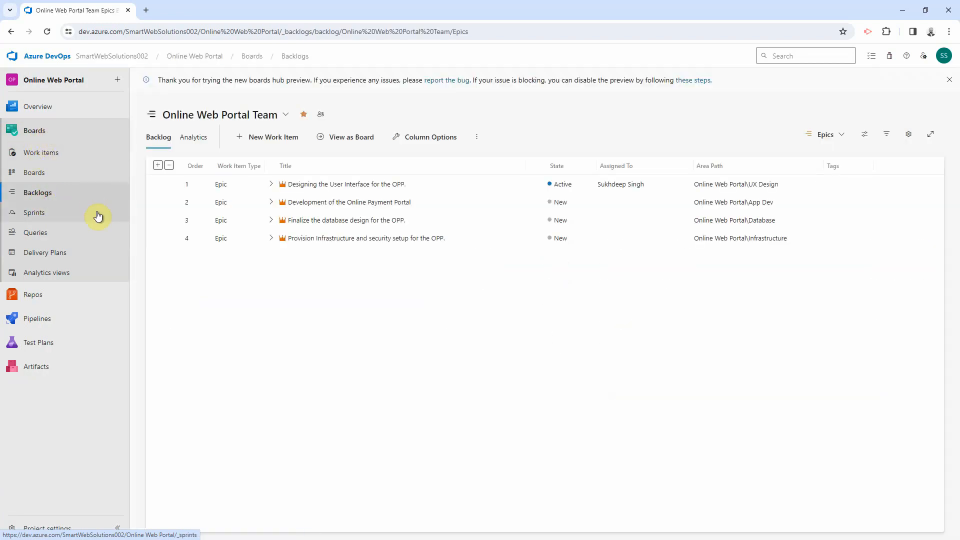
{"action": "left_click", "coordinate": [251, 117]}
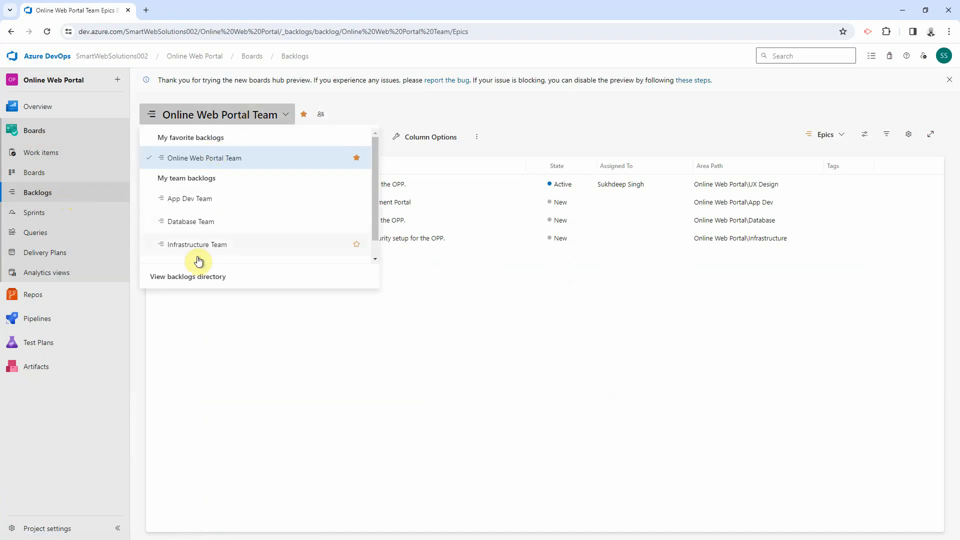
{"action": "left_click", "coordinate": [202, 163]}
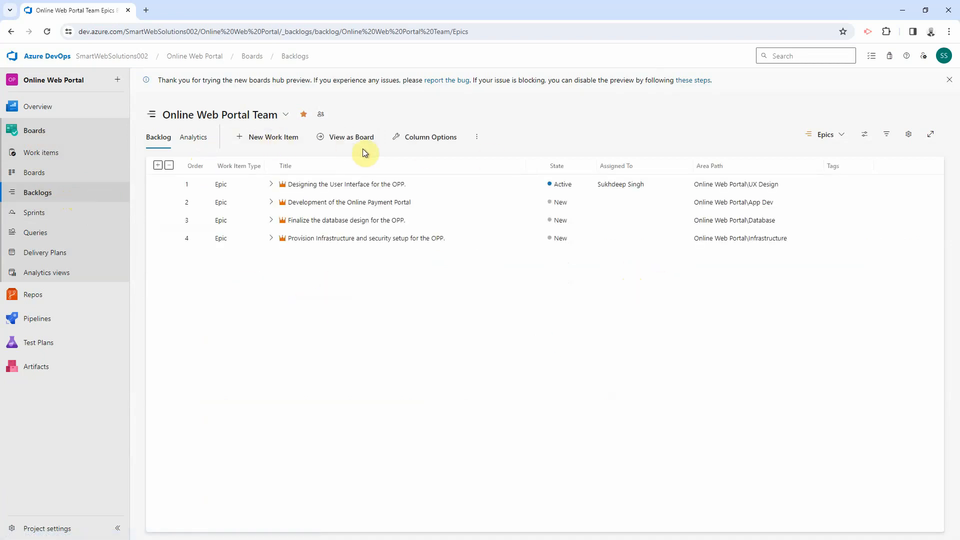
{"action": "left_click", "coordinate": [826, 141]}
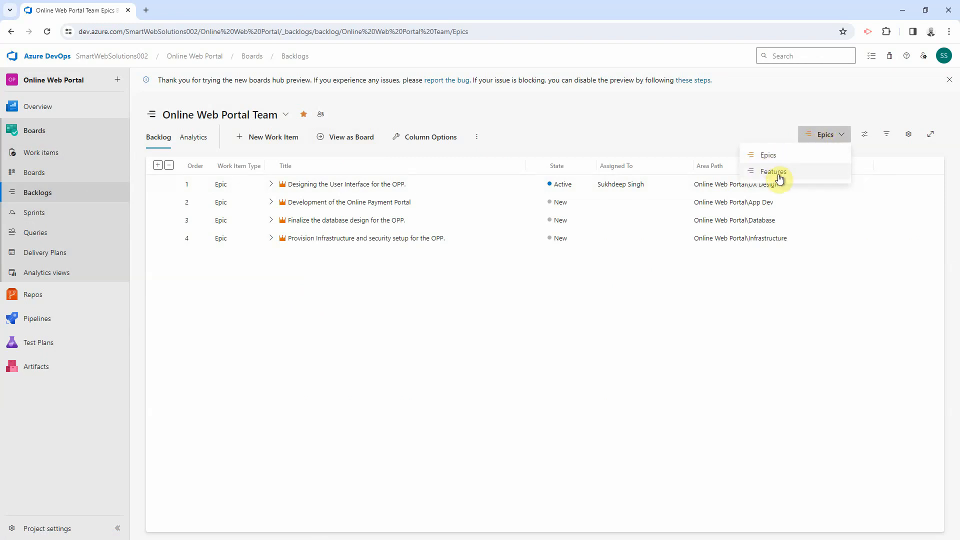
{"action": "left_click", "coordinate": [755, 155]}
{"action": "left_click_drag", "start_coordinate": [526, 163], "coordinate": [469, 168]}
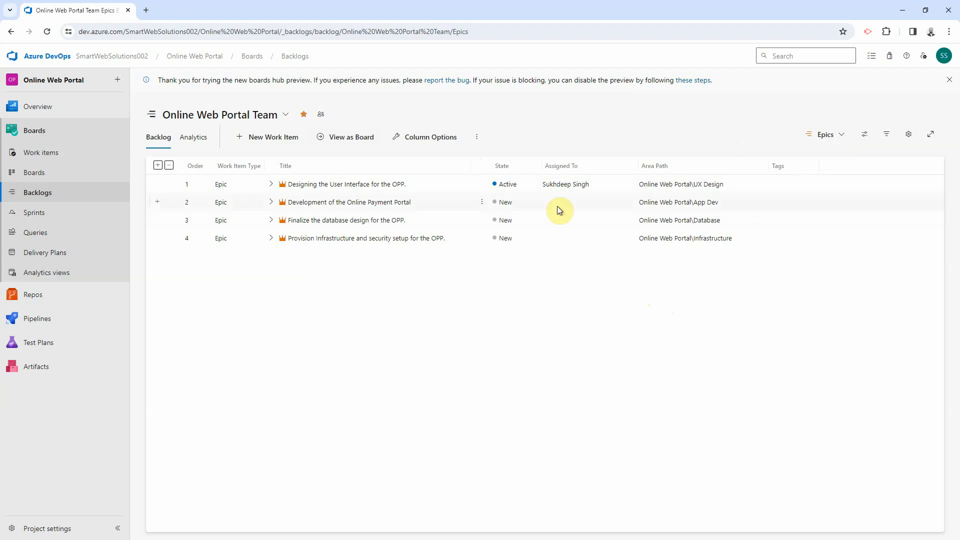
Step: Add Remaining Work and a Progress by all Work Items rollup column to the Epics backlog, removing Tags
{"action": "left_click", "coordinate": [430, 138]}
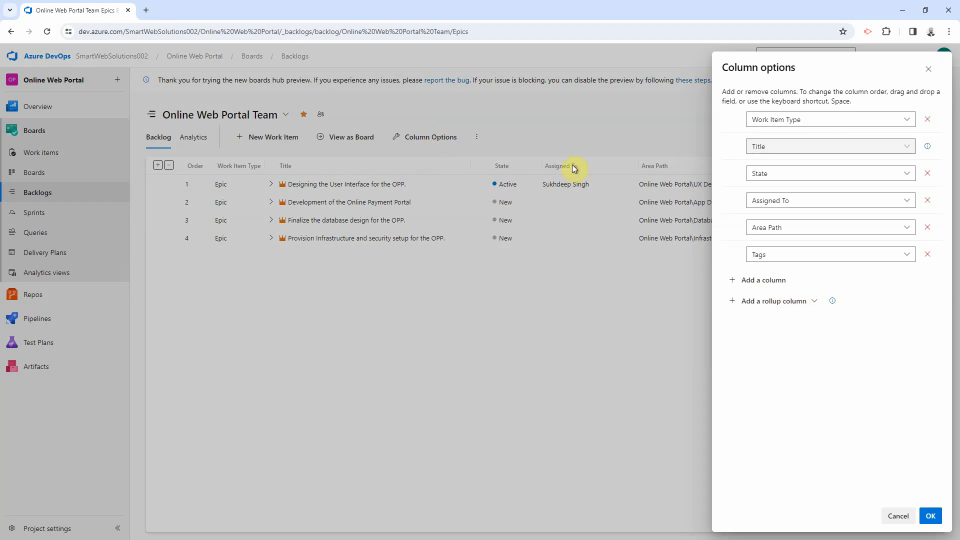
{"action": "left_click", "coordinate": [765, 283]}
{"action": "type", "text": "Remai"}
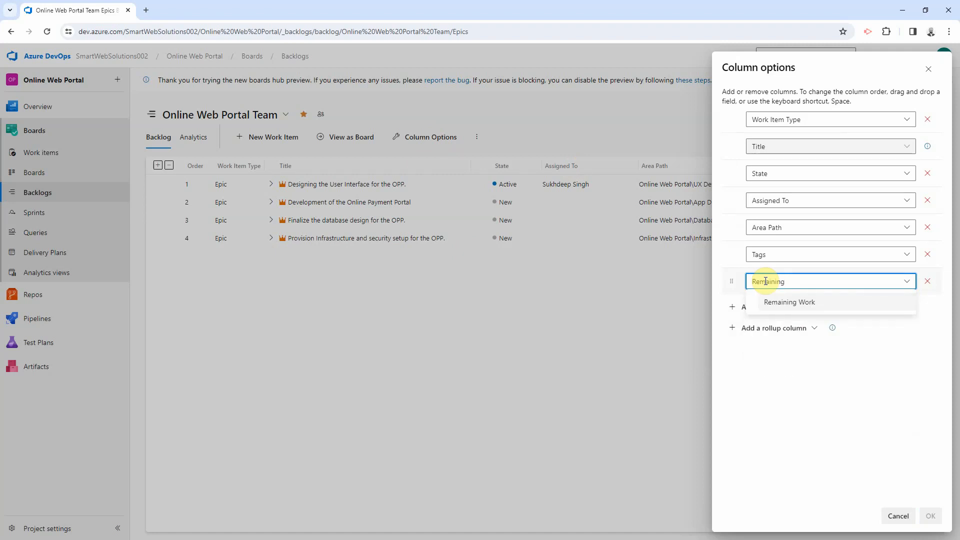
{"action": "type", "text": "ning"}
{"action": "left_click", "coordinate": [776, 302]}
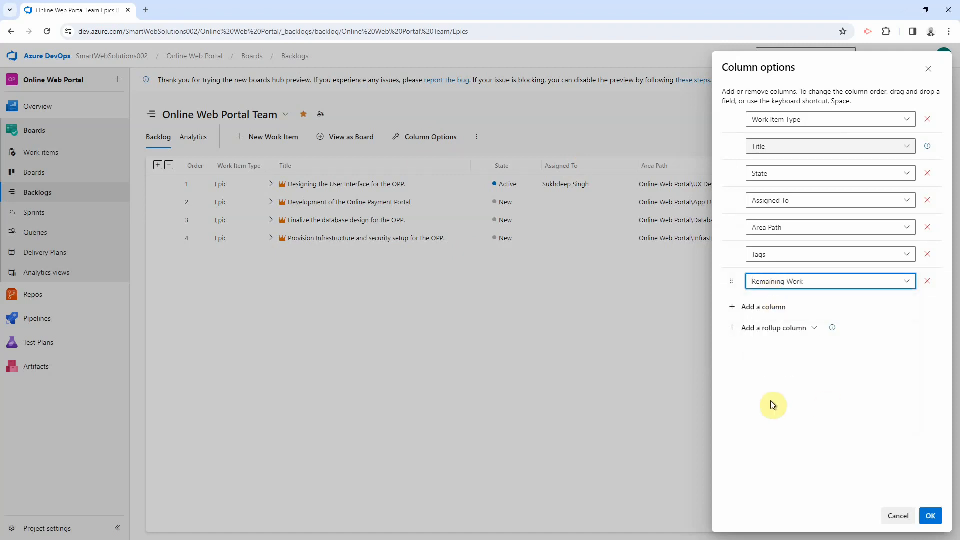
{"action": "left_click", "coordinate": [776, 329]}
{"action": "mouse_move", "coordinate": [760, 352]}
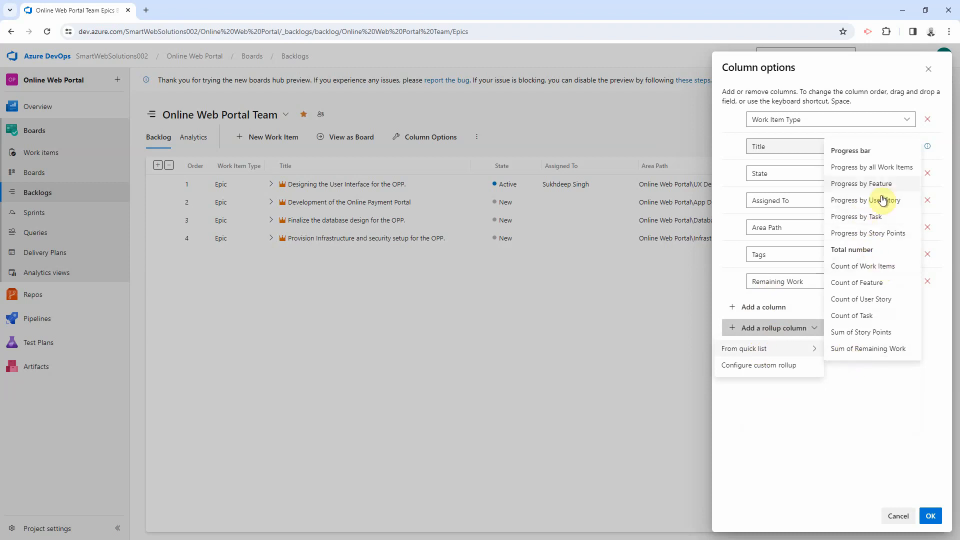
{"action": "left_click", "coordinate": [882, 173]}
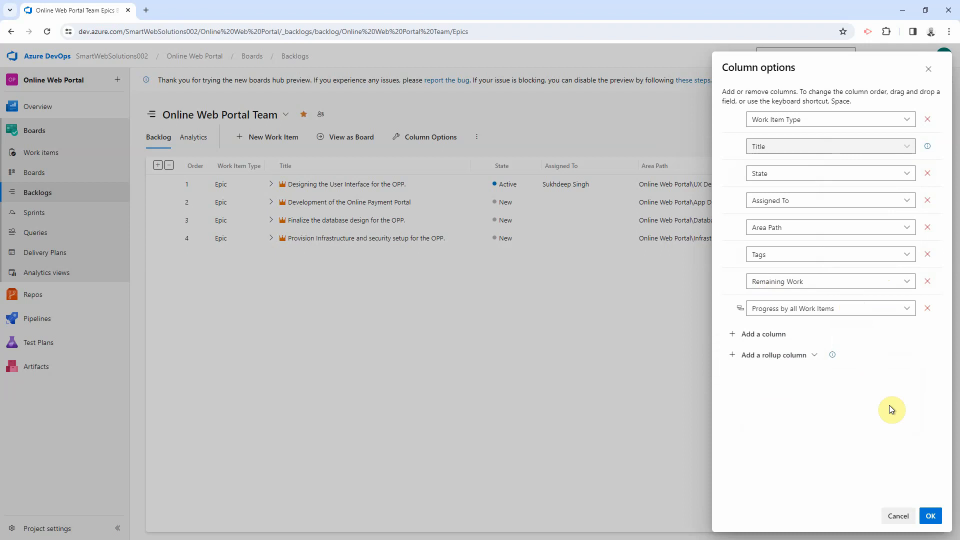
{"action": "left_click", "coordinate": [927, 254]}
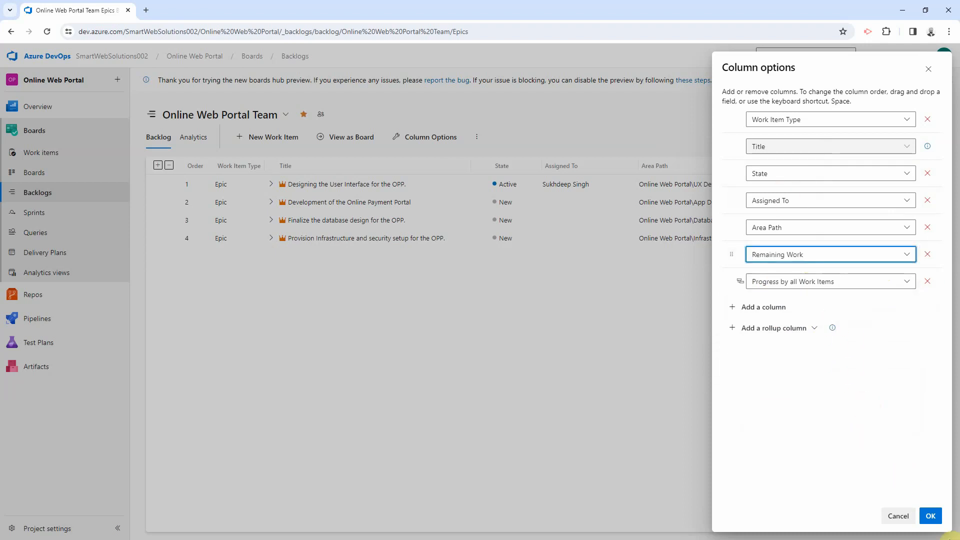
{"action": "left_click", "coordinate": [931, 516]}
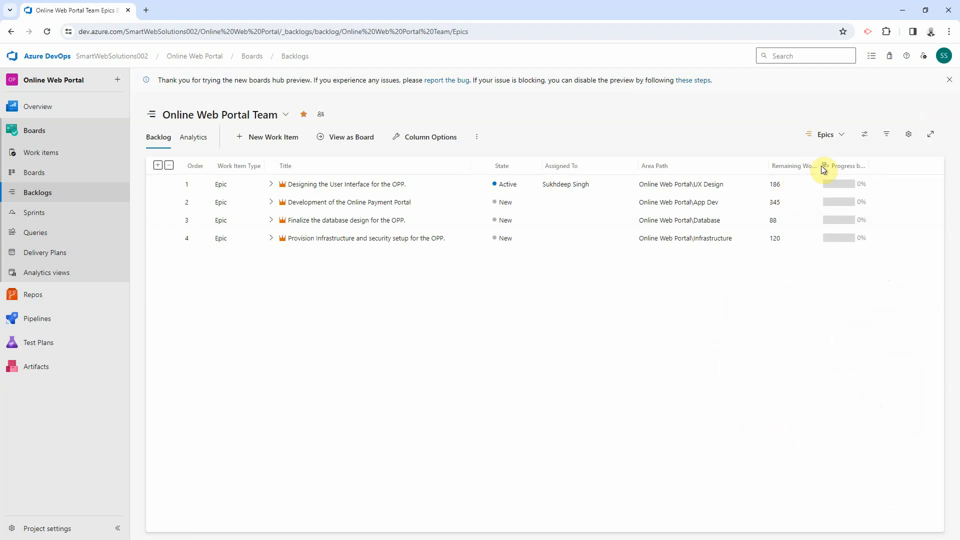
Step: Expand Epic 1, its first feature and the sign-up page story, and widen the Progress column
{"action": "left_click", "coordinate": [271, 185]}
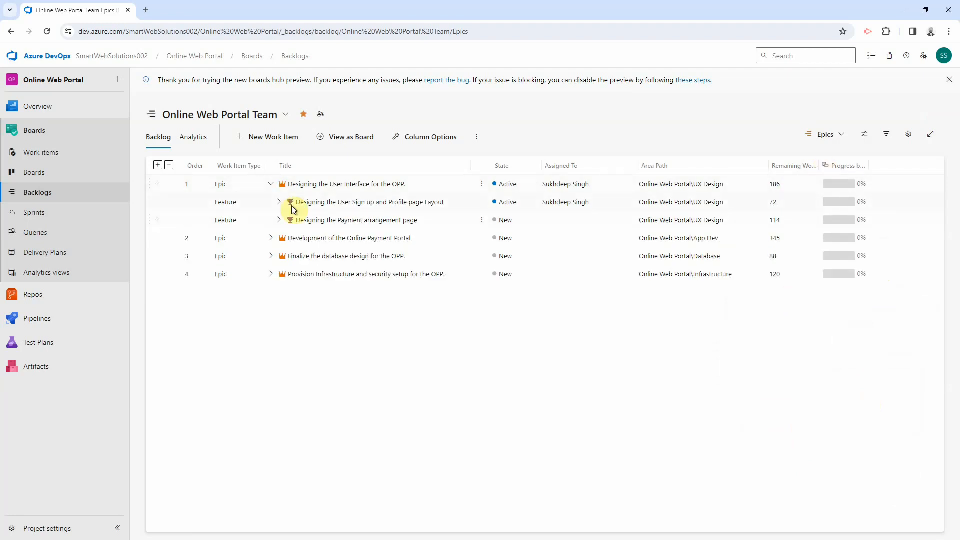
{"action": "left_click", "coordinate": [279, 202]}
{"action": "left_click", "coordinate": [288, 221]}
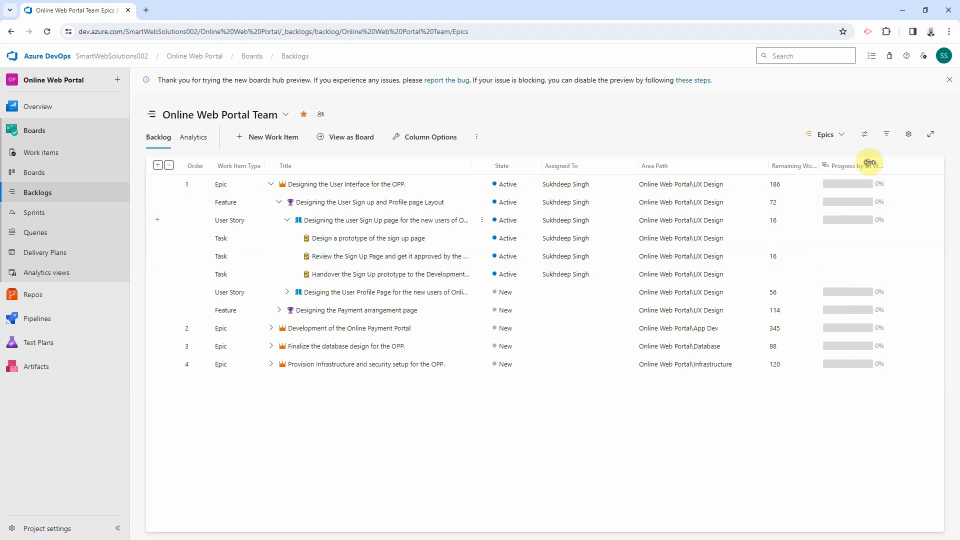
{"action": "left_click_drag", "start_coordinate": [869, 164], "coordinate": [916, 167]}
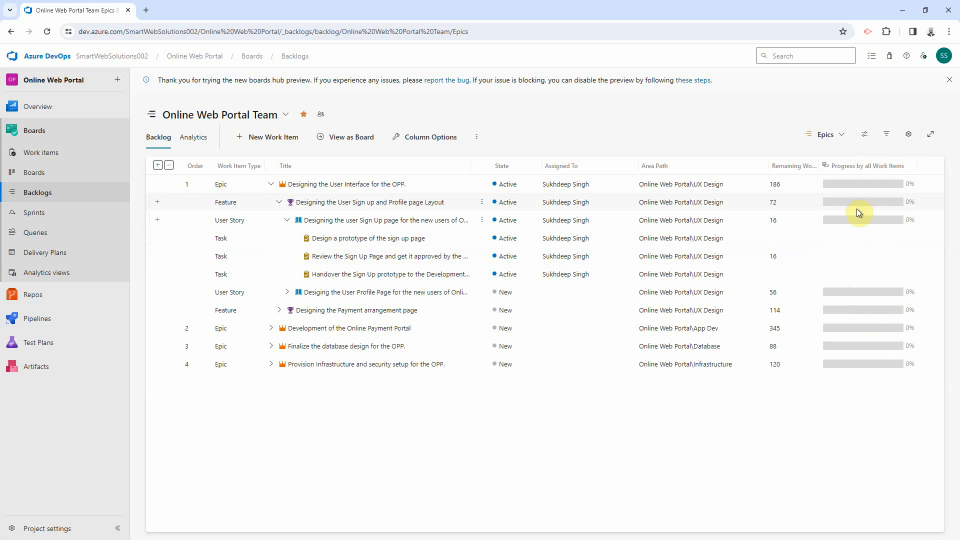
{"action": "mouse_move", "coordinate": [858, 209]}
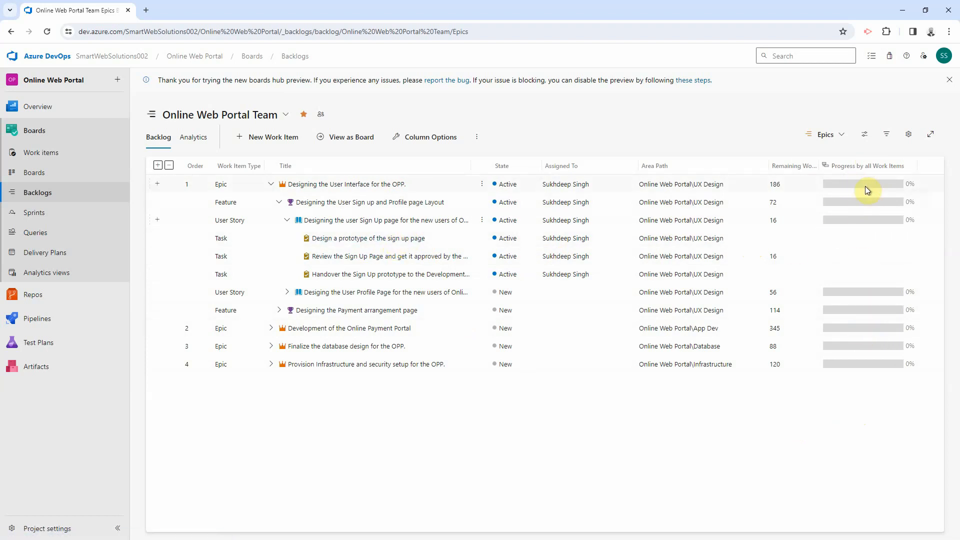
Step: Open the Backlogs page in a new browser tab
{"action": "left_click", "coordinate": [253, 121]}
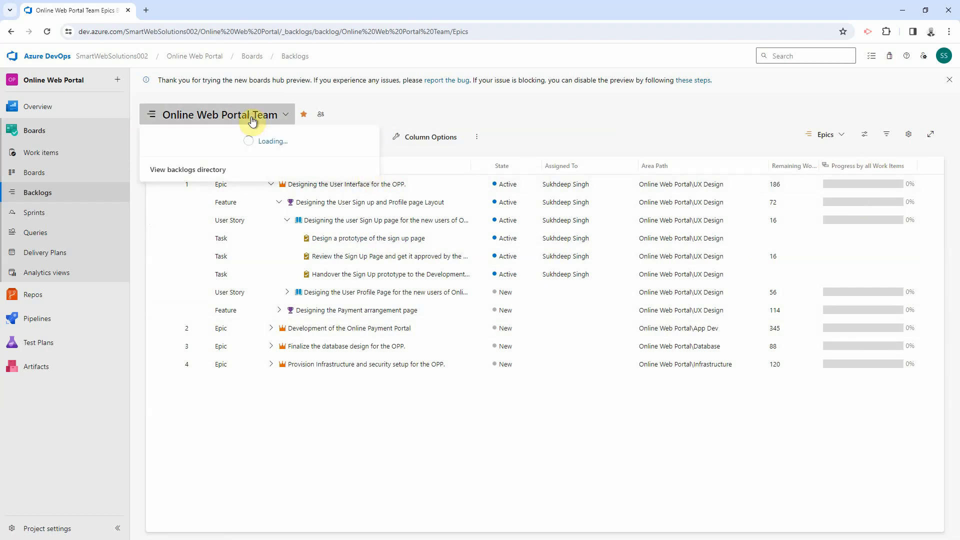
{"action": "left_click", "coordinate": [332, 411]}
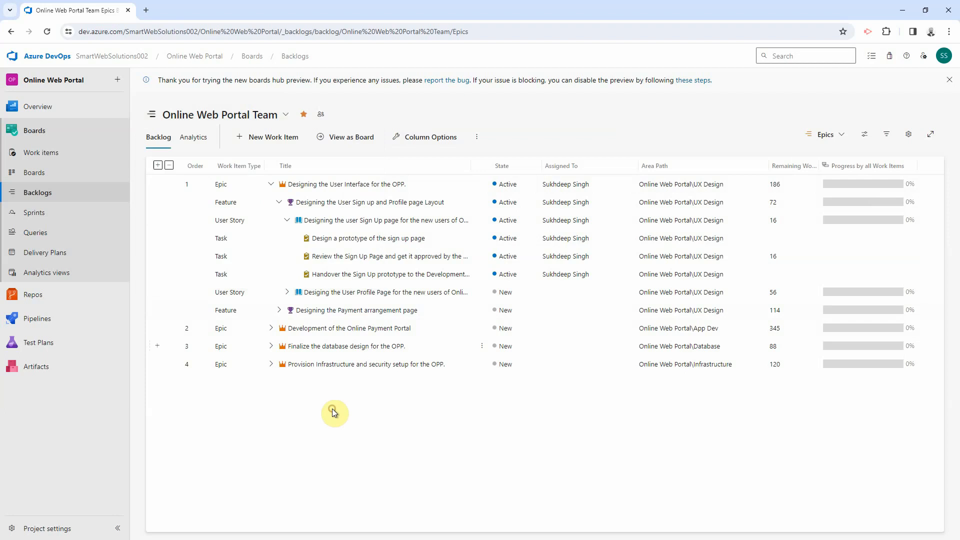
{"action": "right_click", "coordinate": [43, 190]}
{"action": "left_click", "coordinate": [72, 200]}
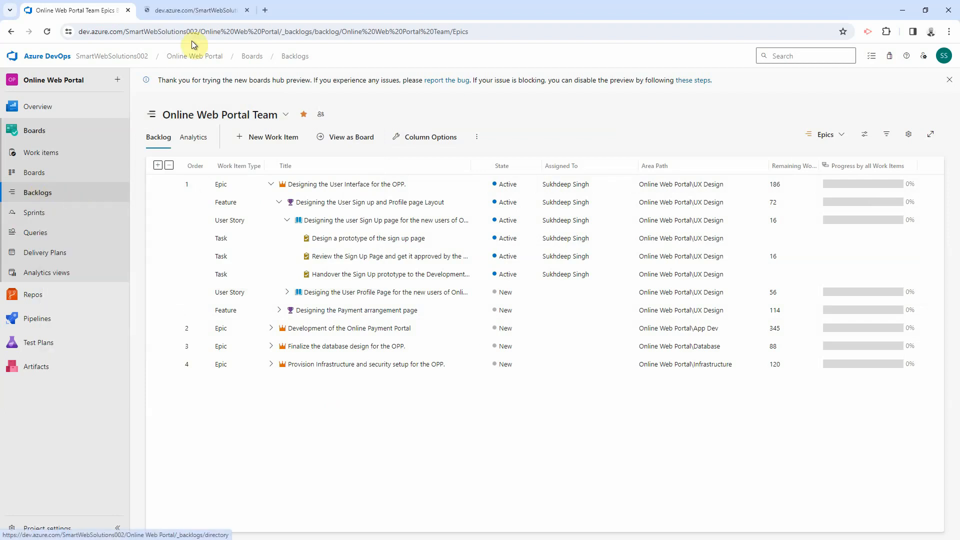
{"action": "left_click", "coordinate": [185, 10]}
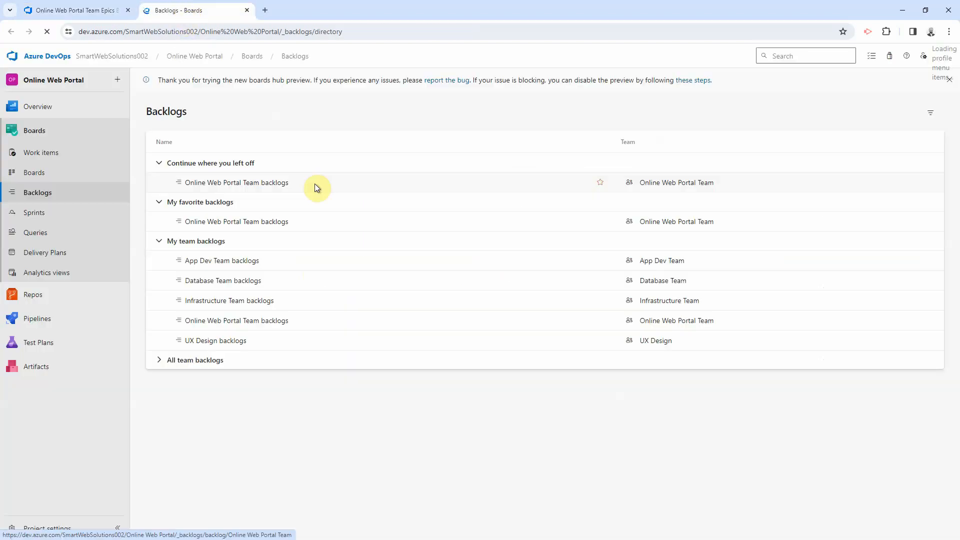
Step: Show the UX Design team's Stories backlog with the sign-up page story expanded to its tasks
{"action": "left_click", "coordinate": [230, 344]}
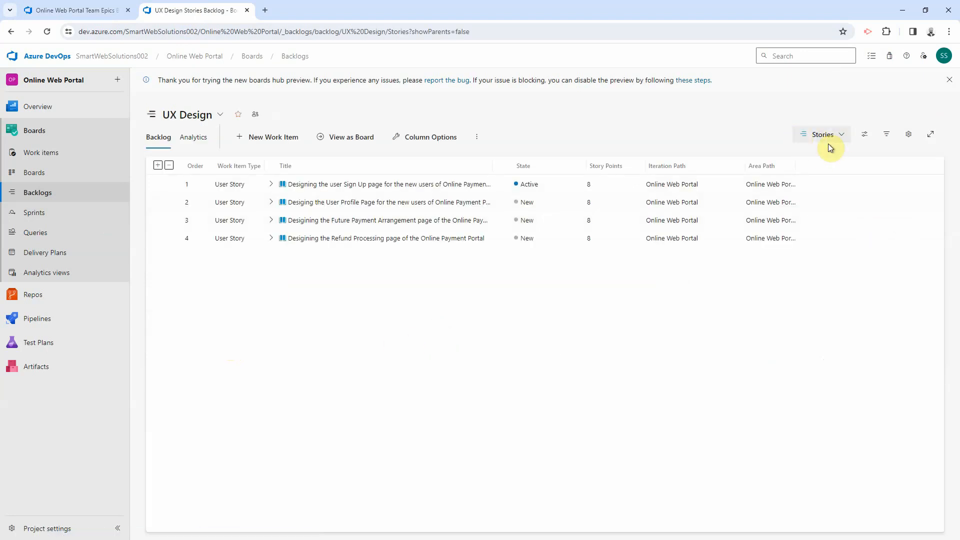
{"action": "left_click", "coordinate": [840, 135]}
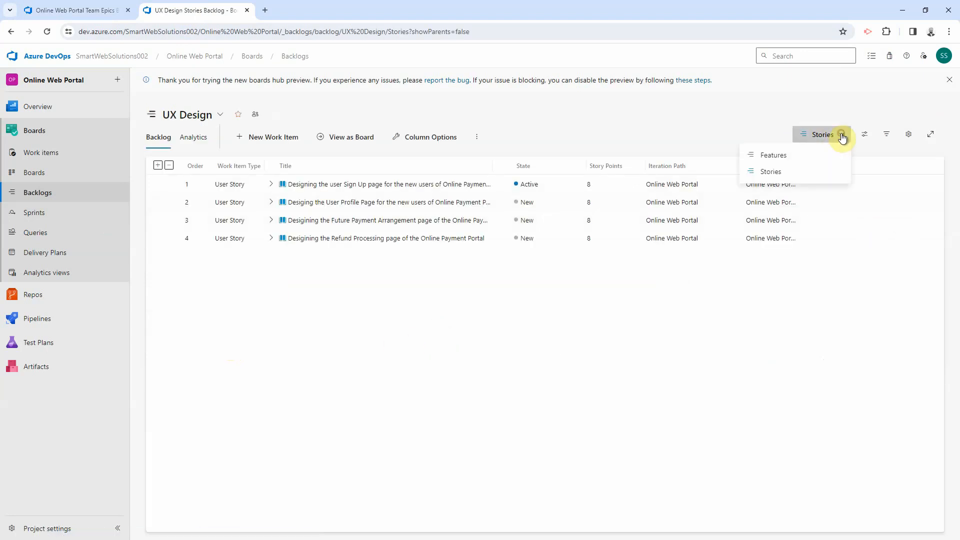
{"action": "left_click", "coordinate": [708, 119]}
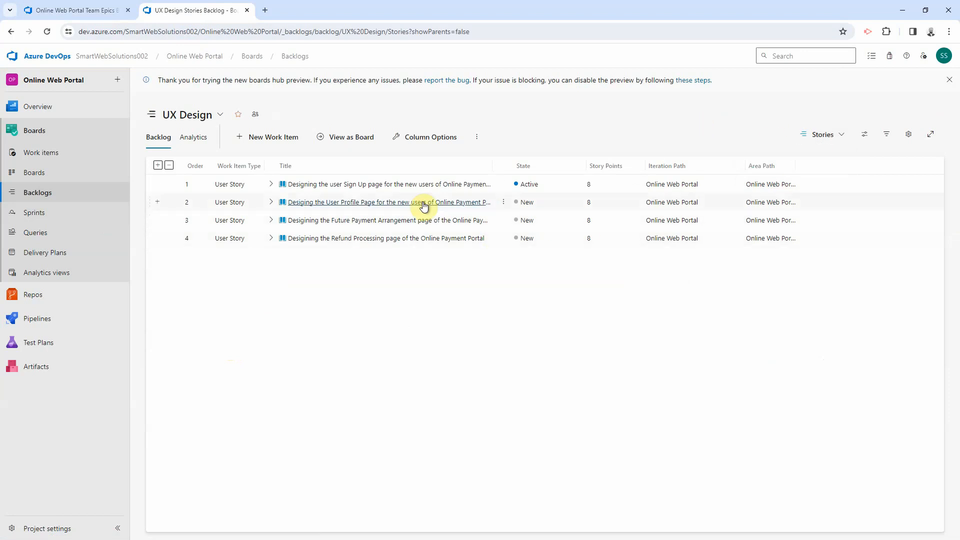
{"action": "left_click", "coordinate": [271, 184]}
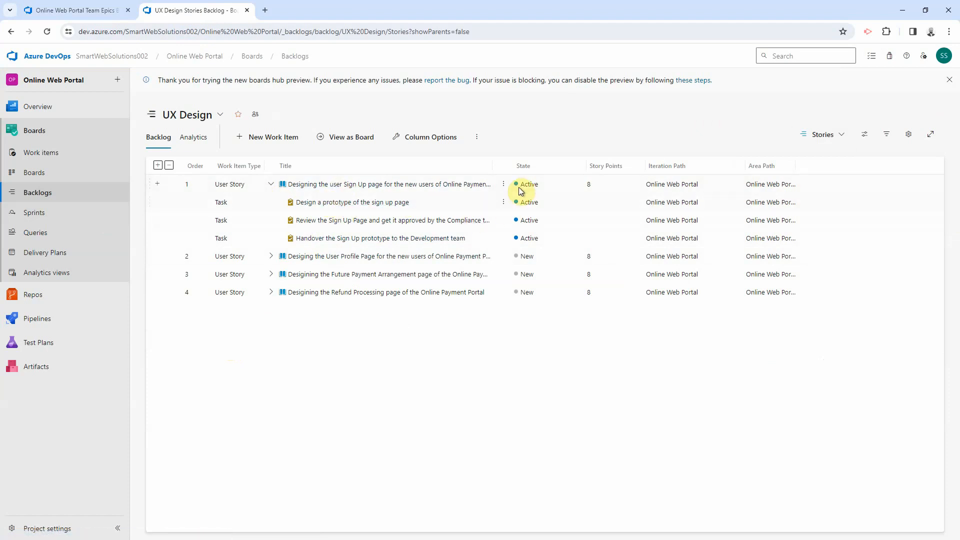
Step: Add Remaining Work and Original Estimate columns to the UX Design backlog
{"action": "left_click", "coordinate": [432, 140]}
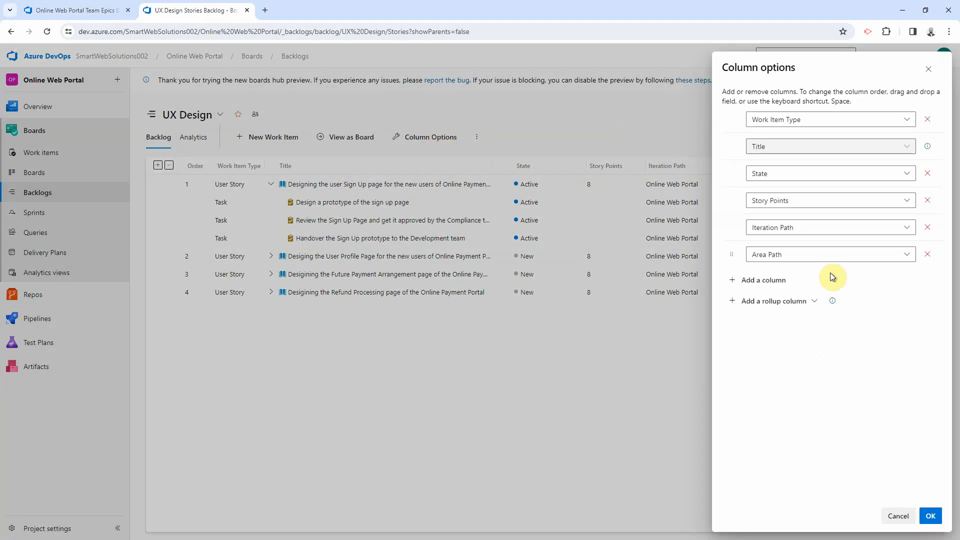
{"action": "left_click", "coordinate": [747, 274]}
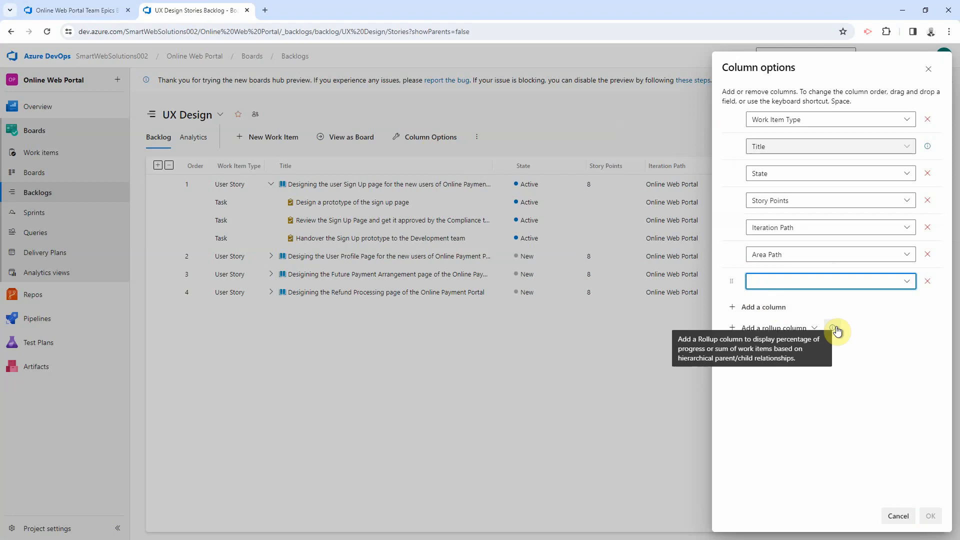
{"action": "type", "text": "Remi"}
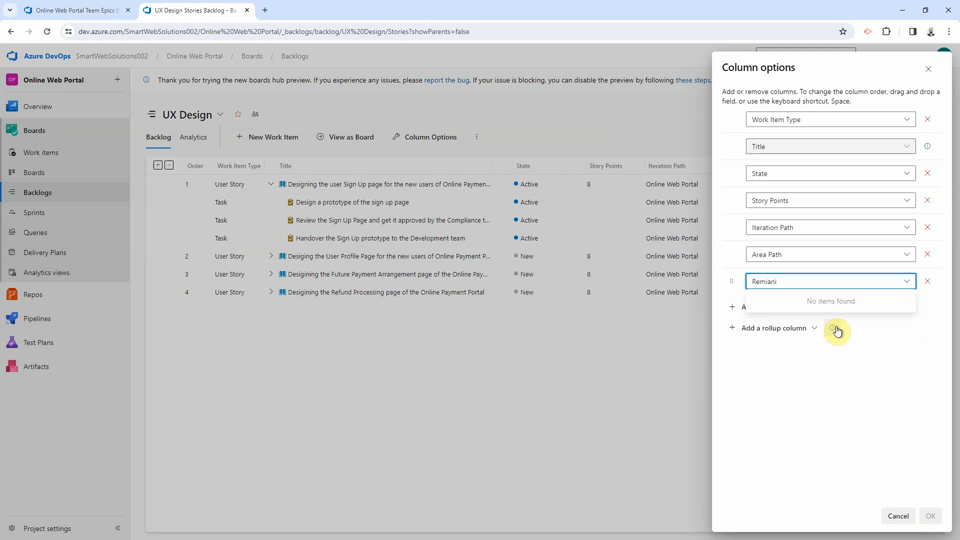
{"action": "key", "text": "BackSpace"}
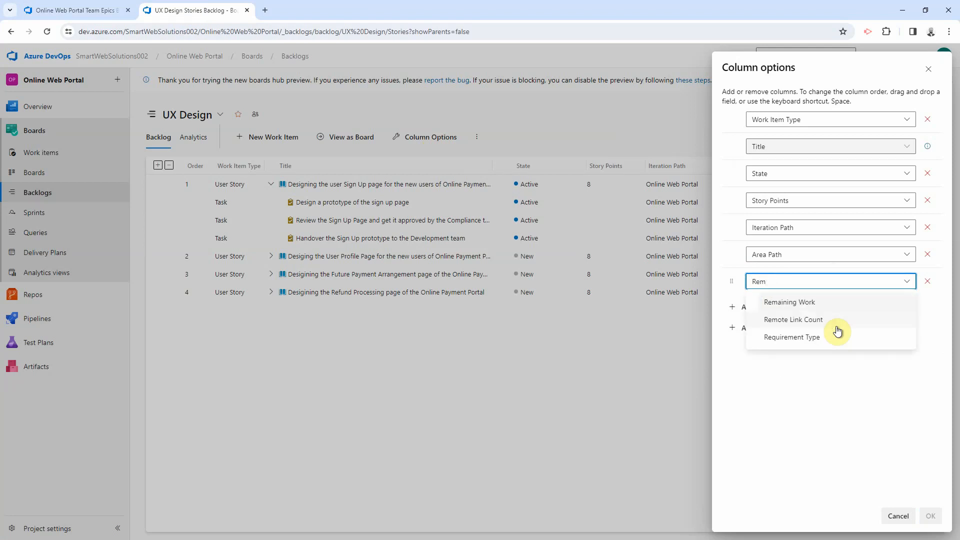
{"action": "left_click", "coordinate": [826, 302]}
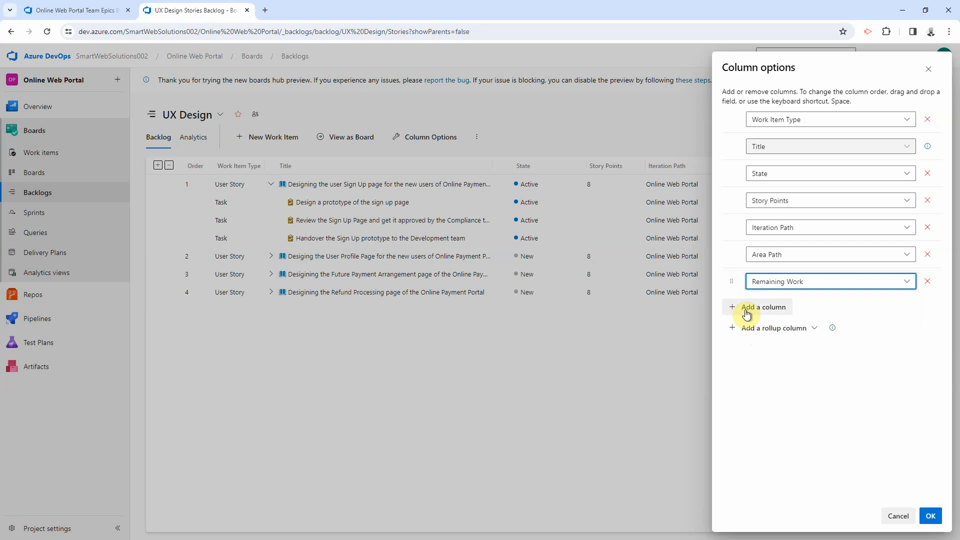
{"action": "left_click", "coordinate": [747, 311]}
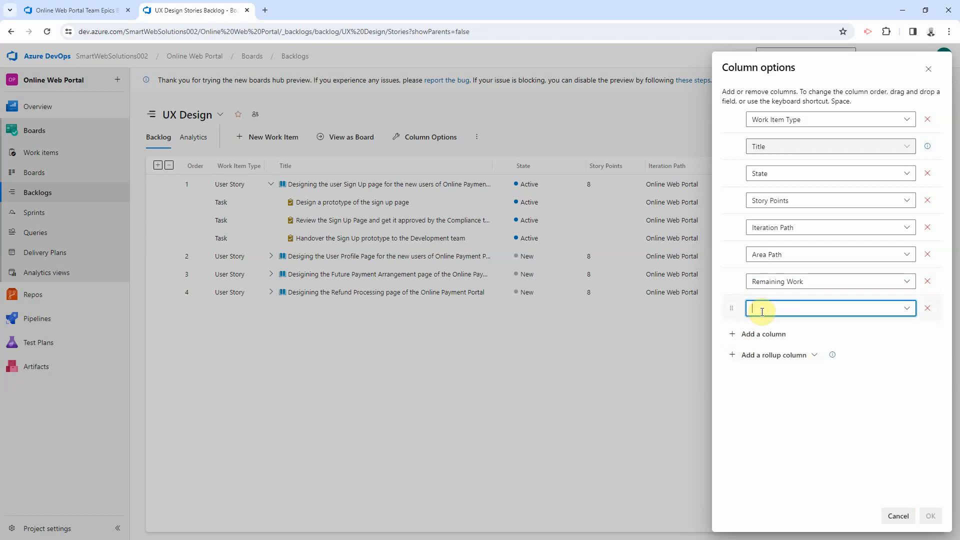
{"action": "type", "text": "Origin"}
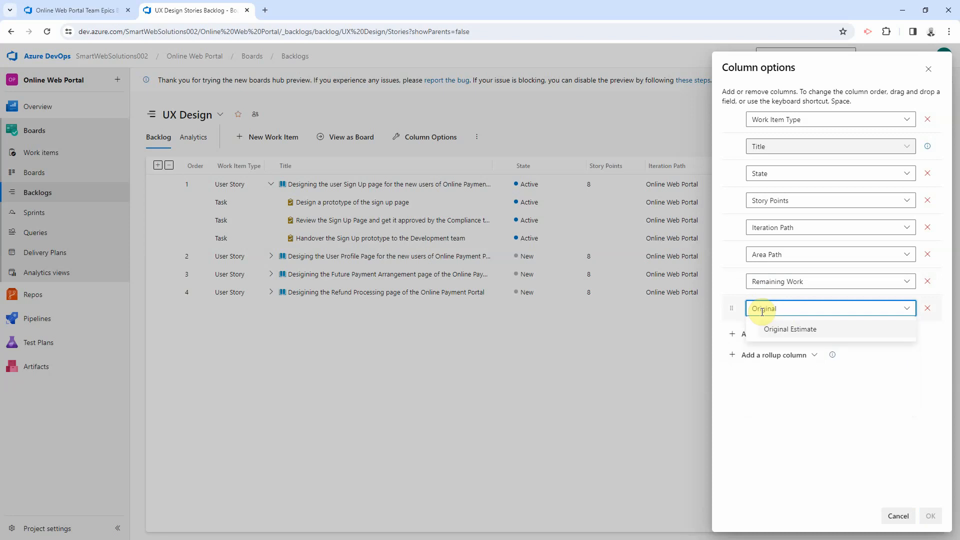
{"action": "type", "text": "al"}
{"action": "left_click", "coordinate": [776, 328]}
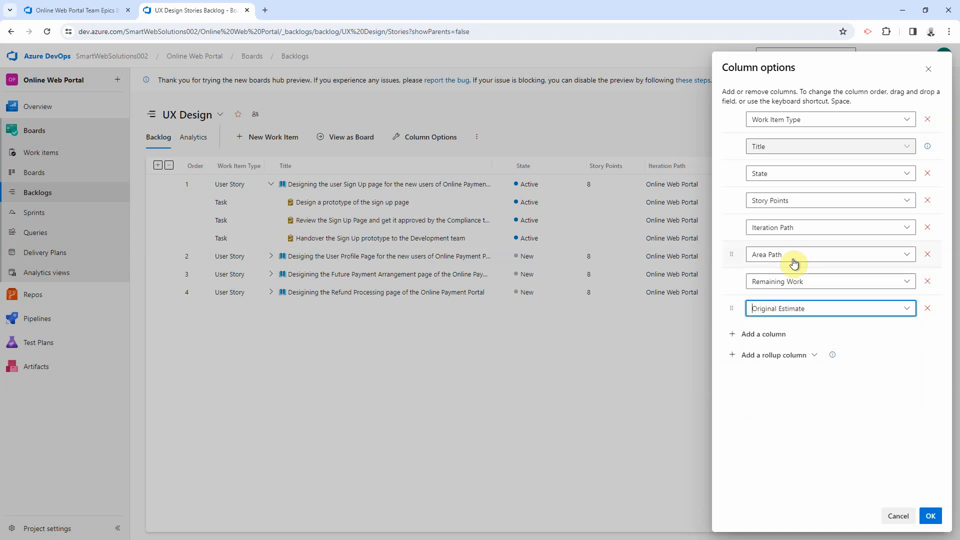
{"action": "left_click", "coordinate": [929, 515]}
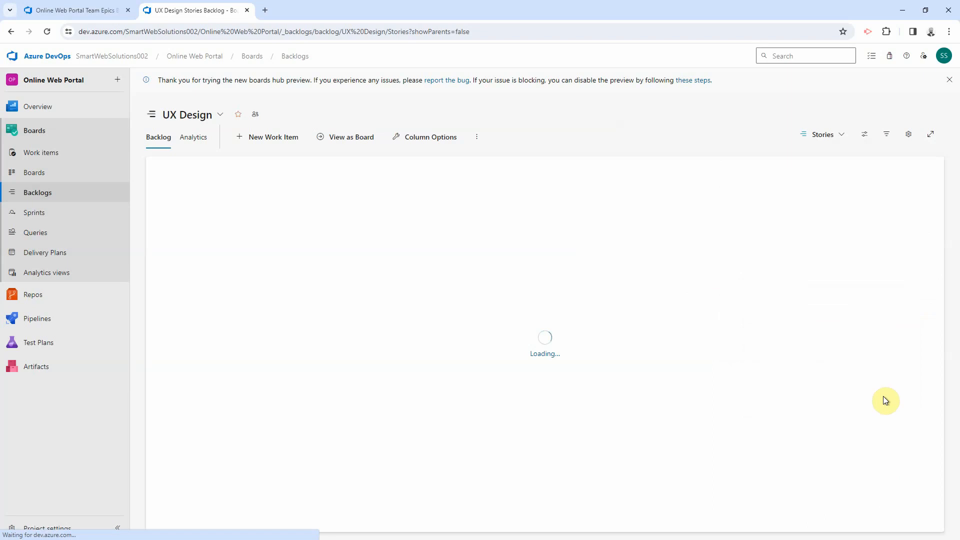
Step: Expand the first user story and open the 'Design a prototype of the sign up page' task
{"action": "left_click_drag", "start_coordinate": [796, 168], "coordinate": [854, 169]}
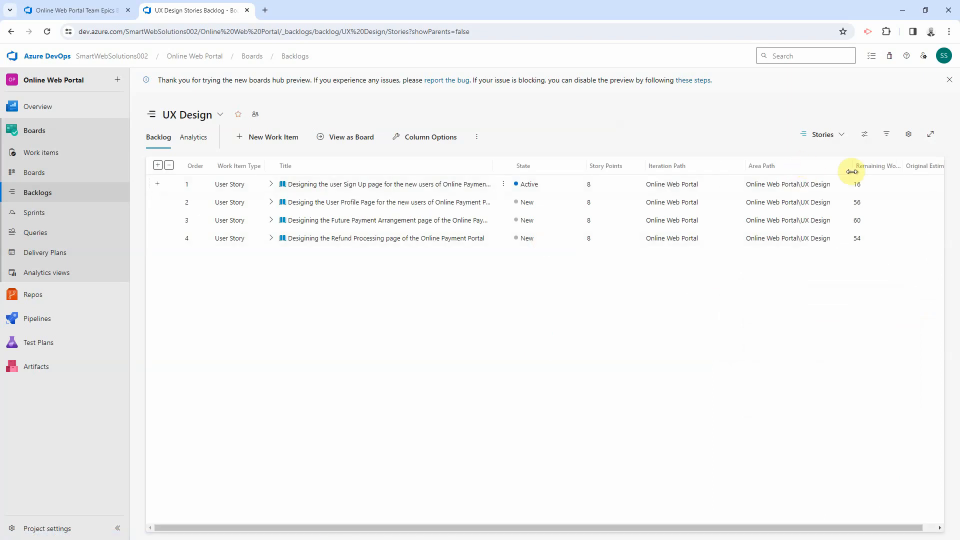
{"action": "left_click", "coordinate": [271, 184]}
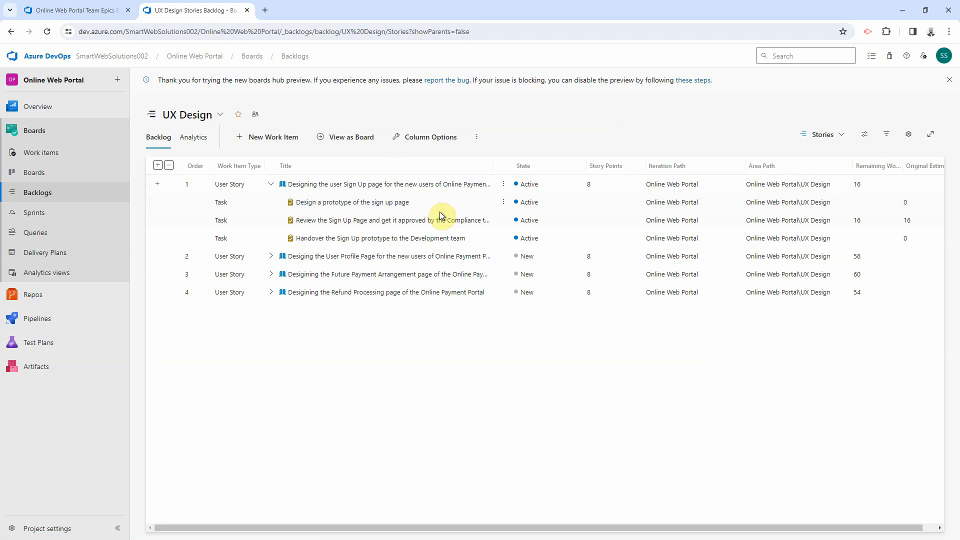
{"action": "left_click", "coordinate": [370, 203]}
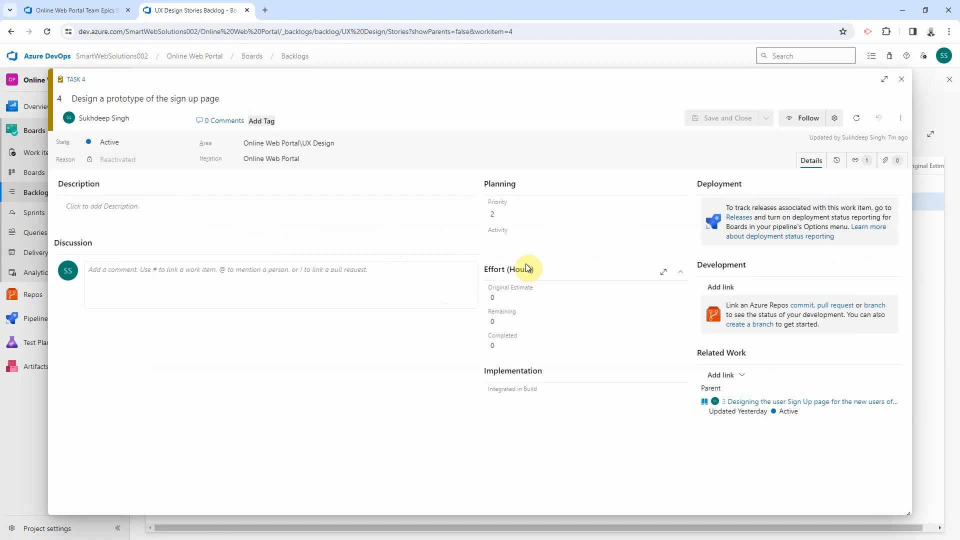
Step: Set the sign-up prototype task's original estimate and remaining work to 30 hours and save
{"action": "left_click", "coordinate": [504, 298]}
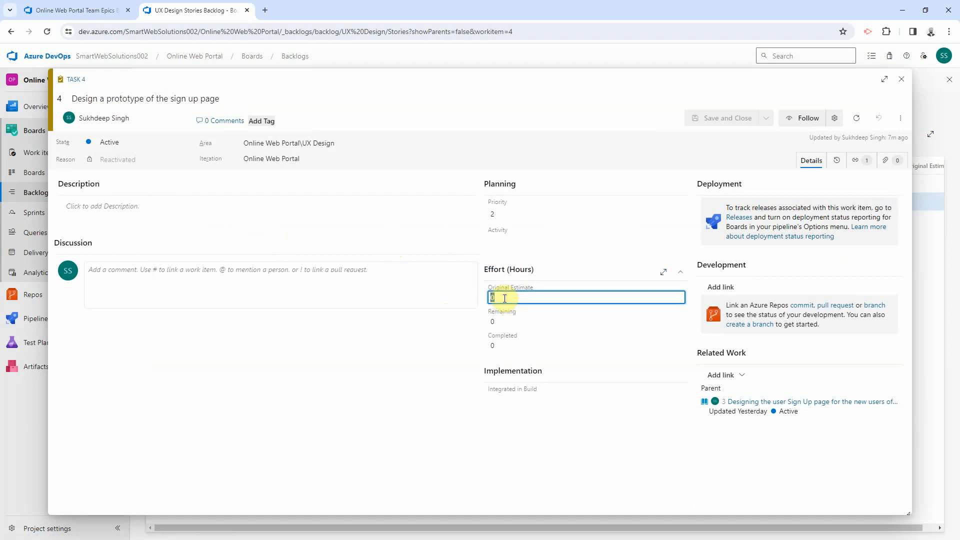
{"action": "type", "text": "30"}
{"action": "key", "text": "Tab"}
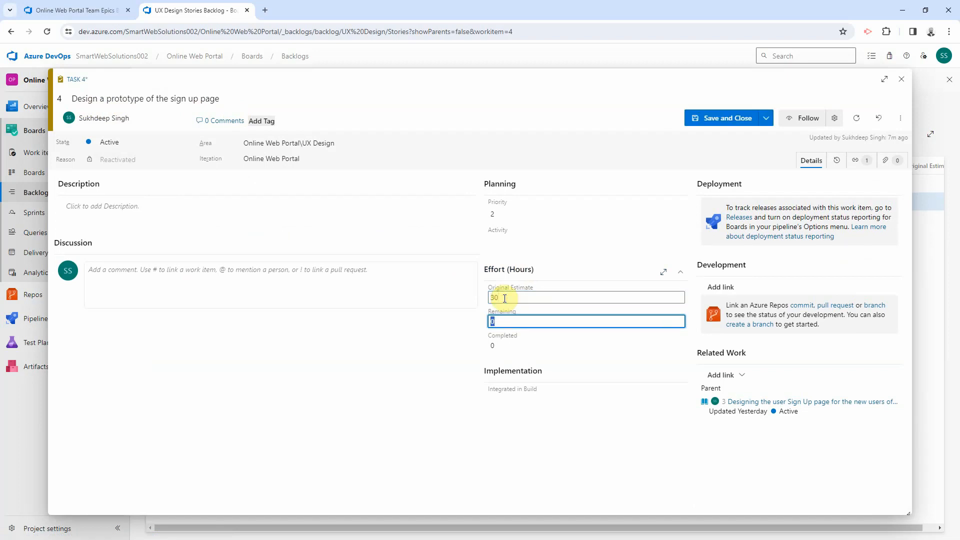
{"action": "type", "text": "30"}
{"action": "key", "text": "Tab"}
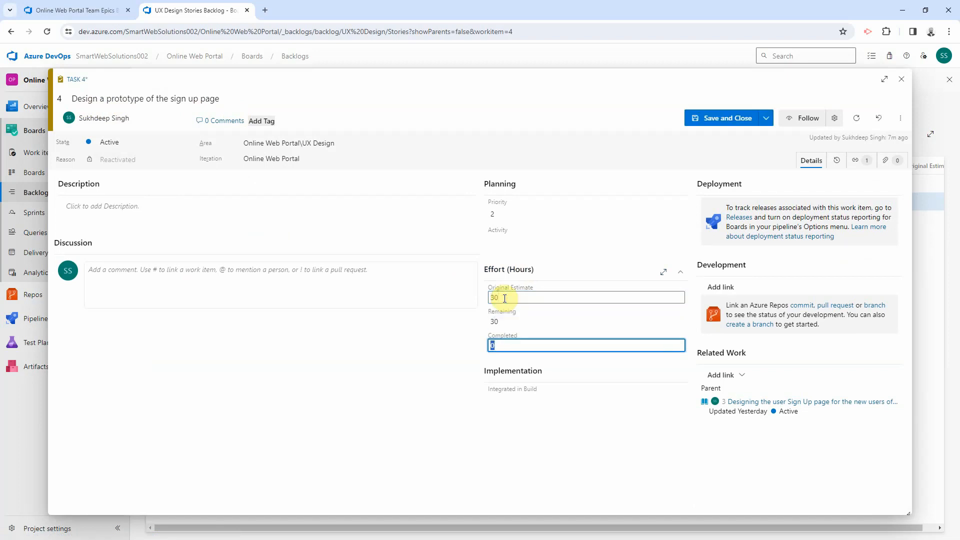
{"action": "left_click", "coordinate": [713, 118]}
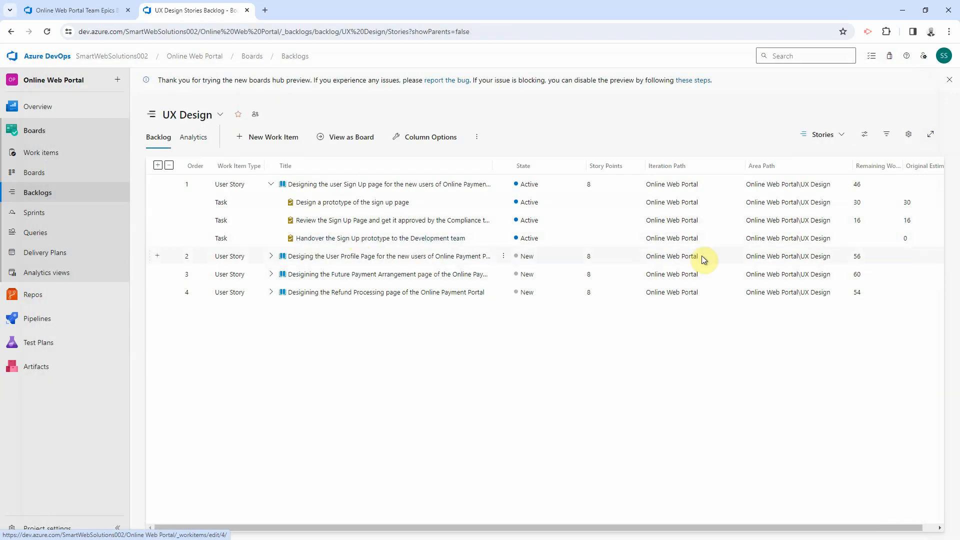
Step: Give the 'Handover the Sign Up prototype' task 2 hours original estimate and remaining work
{"action": "left_click", "coordinate": [345, 238]}
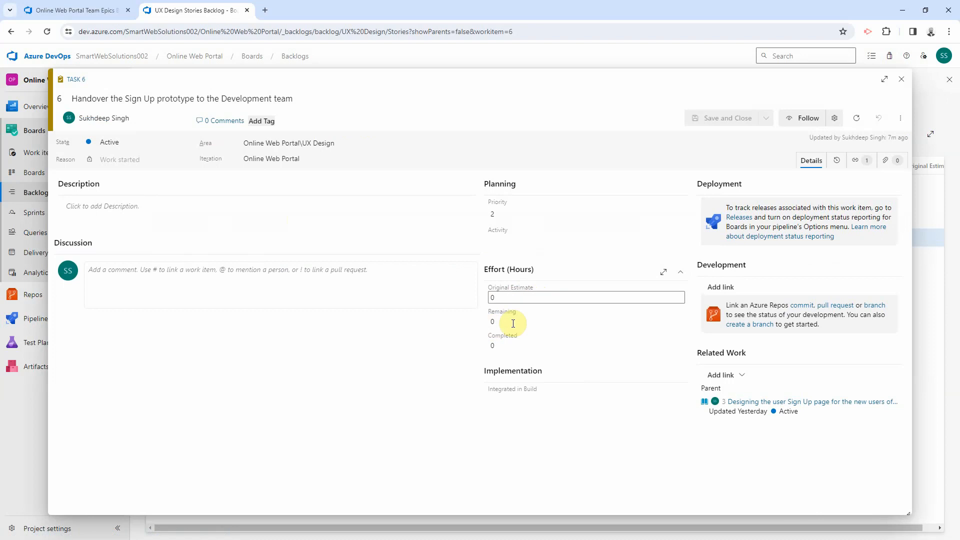
{"action": "left_click", "coordinate": [494, 298]}
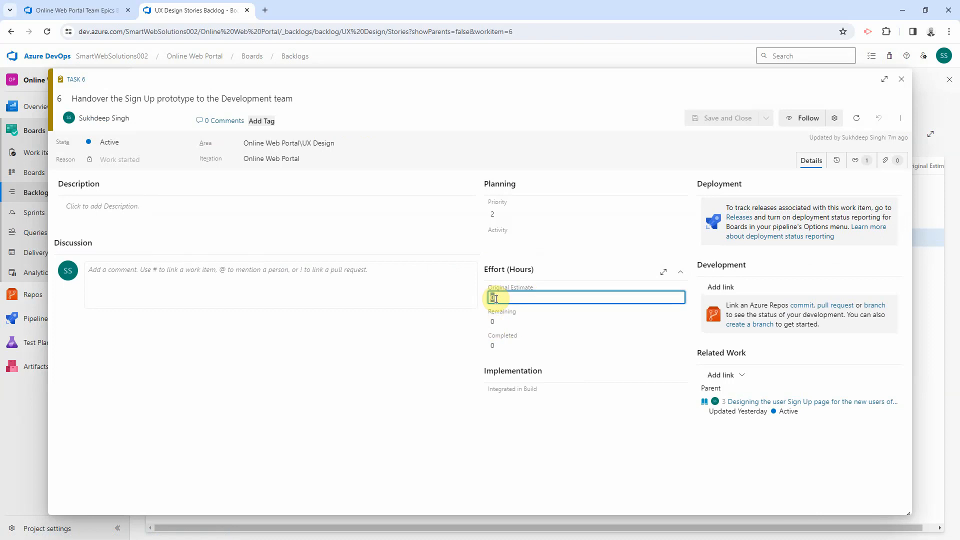
{"action": "type", "text": "2"}
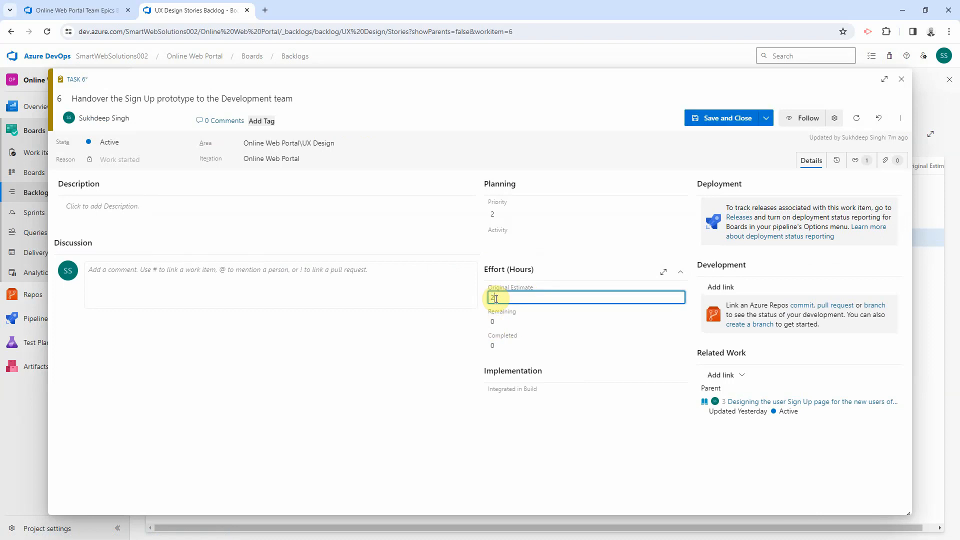
{"action": "left_click", "coordinate": [506, 321]}
{"action": "type", "text": "2"}
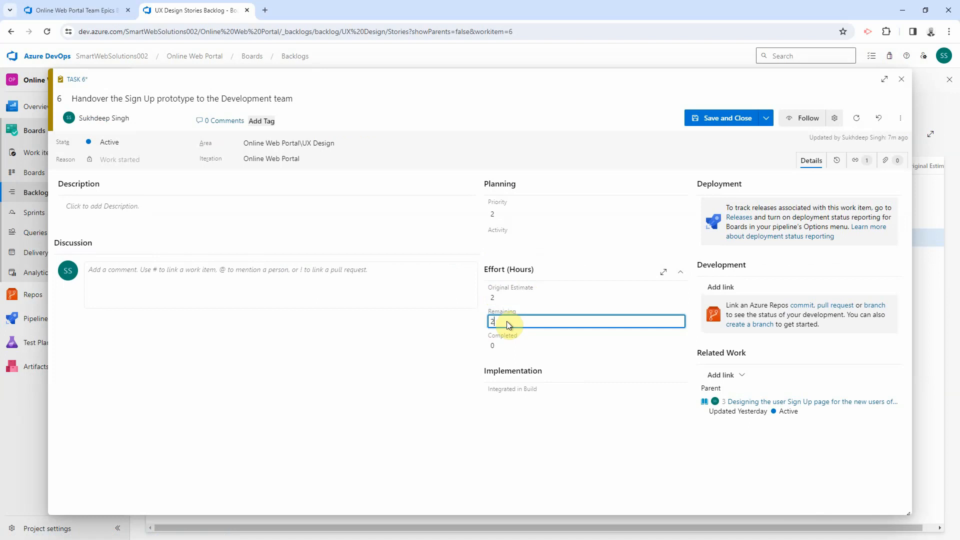
{"action": "left_click", "coordinate": [739, 119]}
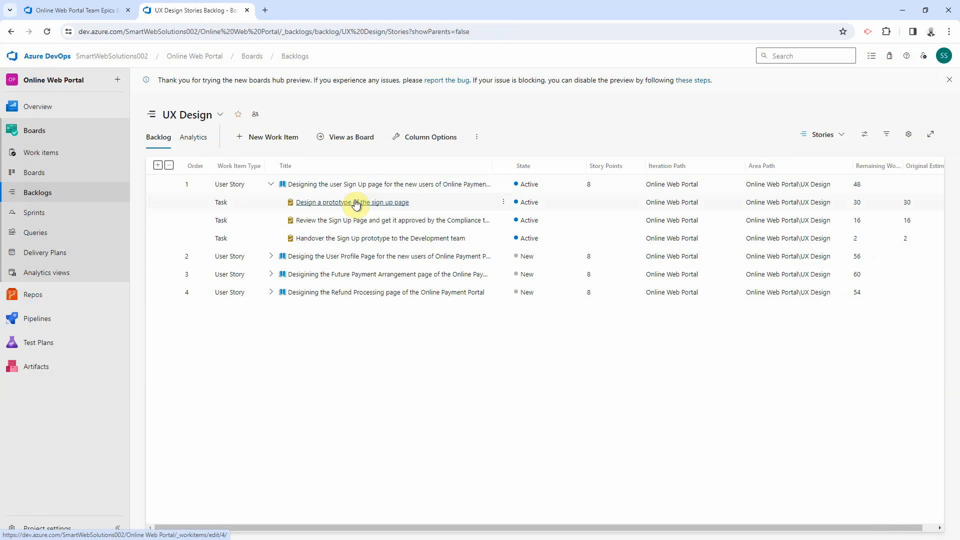
{"action": "left_click", "coordinate": [90, 12]}
{"action": "left_click", "coordinate": [180, 33]}
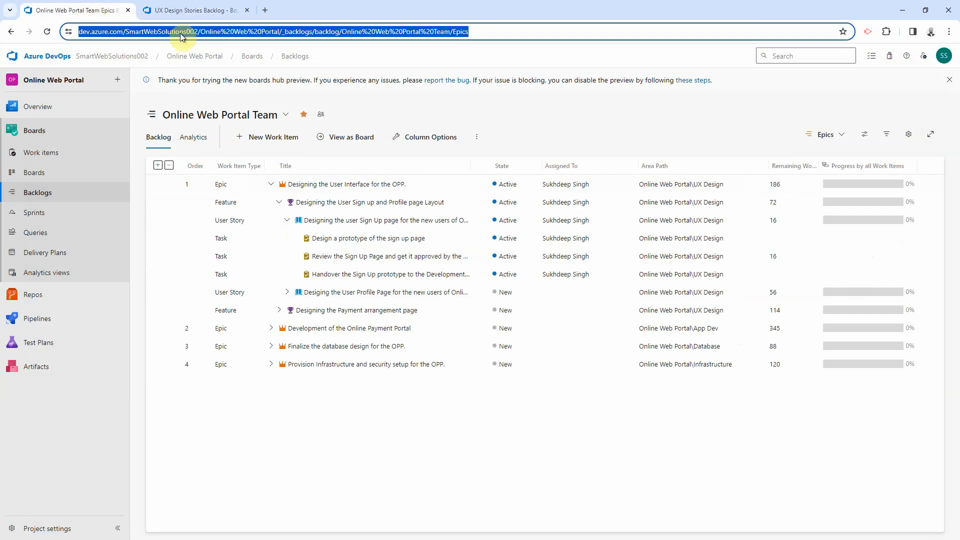
{"action": "key", "text": "Return"}
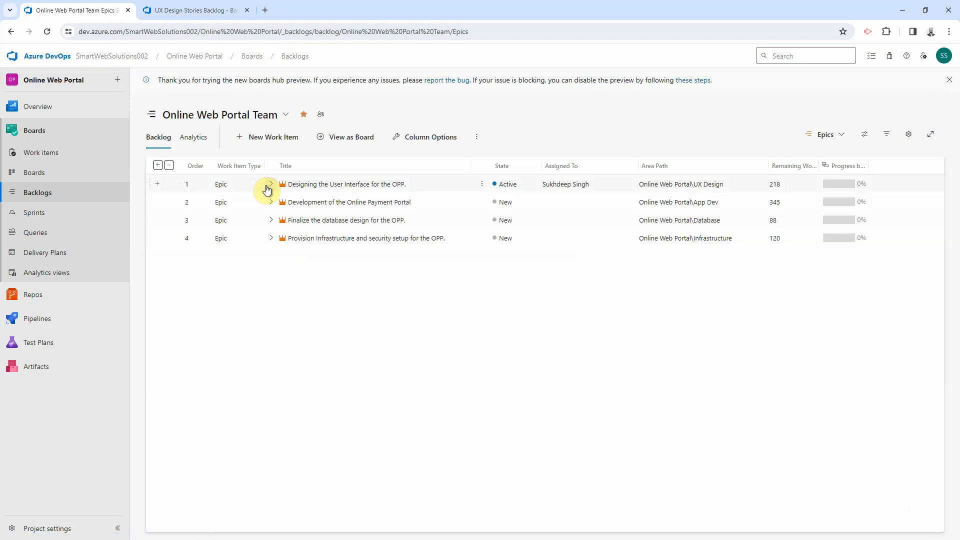
{"action": "left_click", "coordinate": [270, 184]}
{"action": "left_click", "coordinate": [279, 203]}
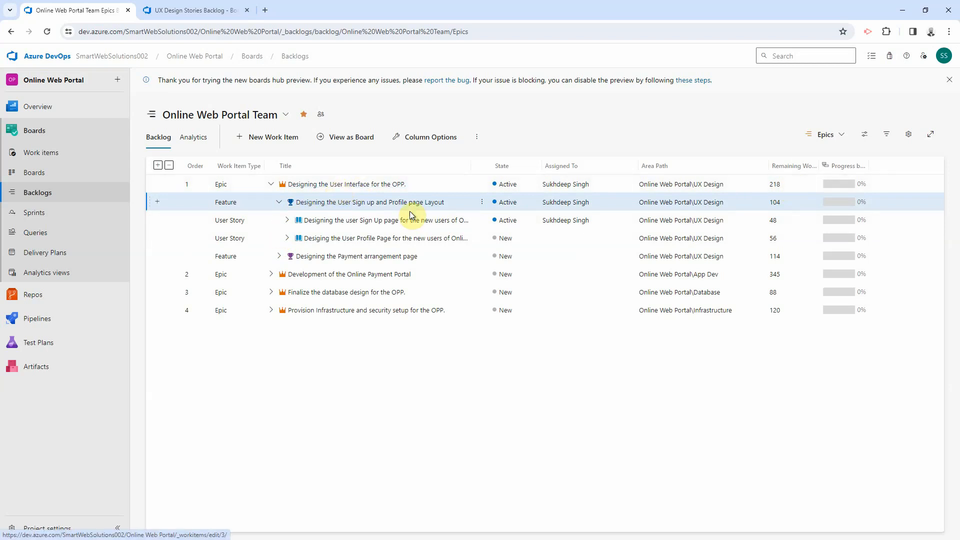
{"action": "left_click", "coordinate": [287, 220]}
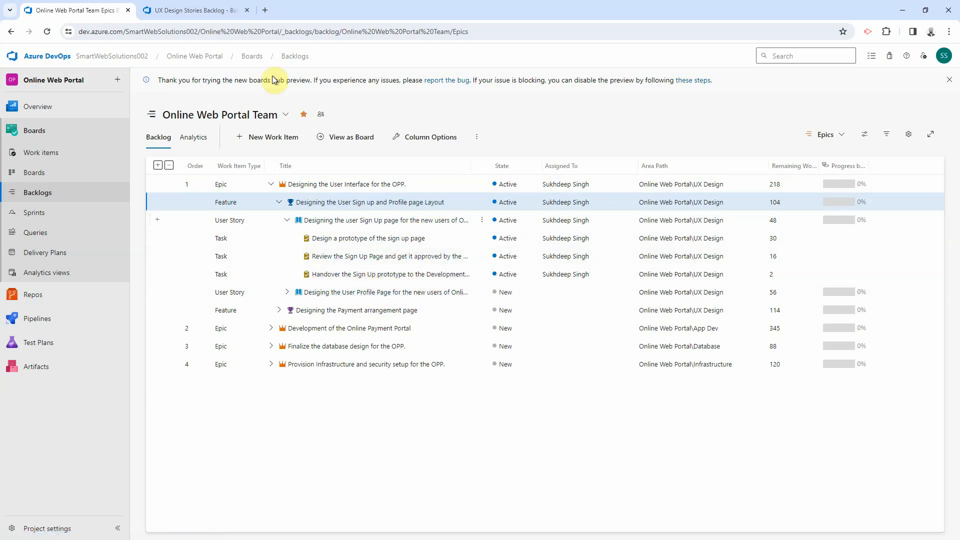
{"action": "left_click", "coordinate": [171, 10]}
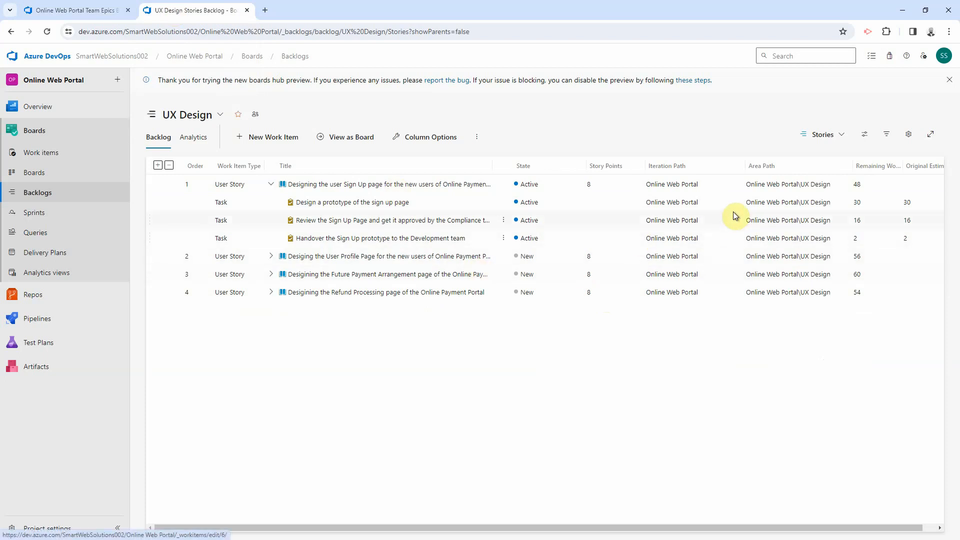
Step: Close the 'Design a prototype' task with 0 hours remaining and 30 hours completed
{"action": "left_click", "coordinate": [332, 202]}
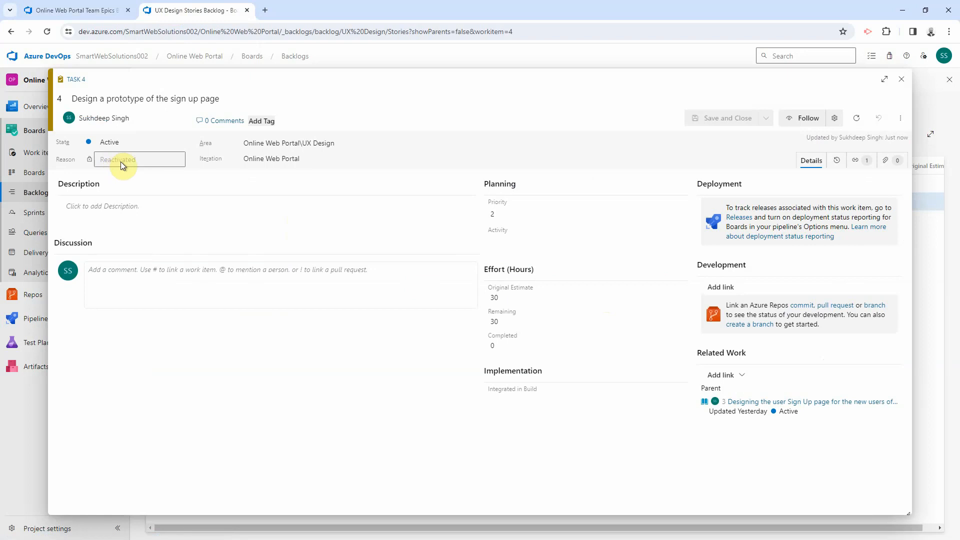
{"action": "left_click", "coordinate": [517, 321]}
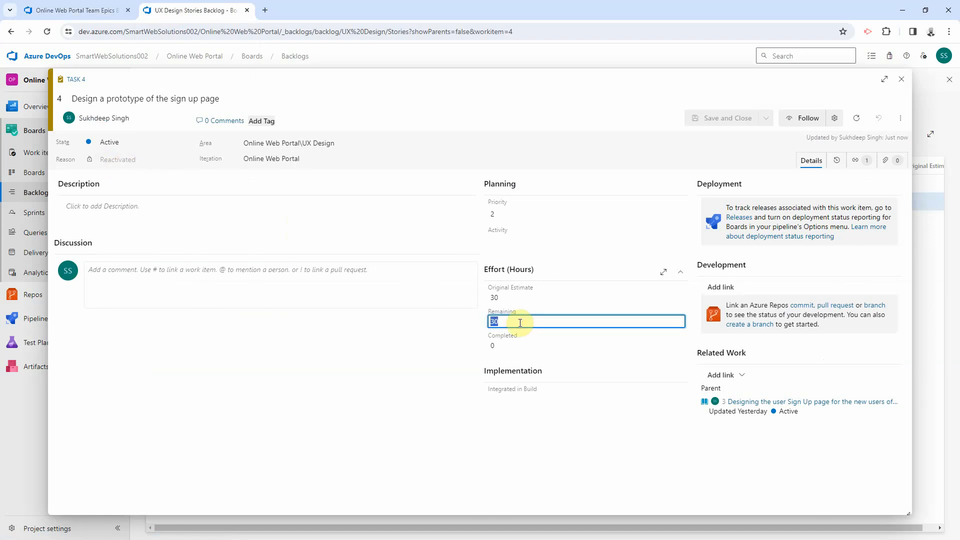
{"action": "type", "text": "0"}
{"action": "left_click", "coordinate": [506, 345]}
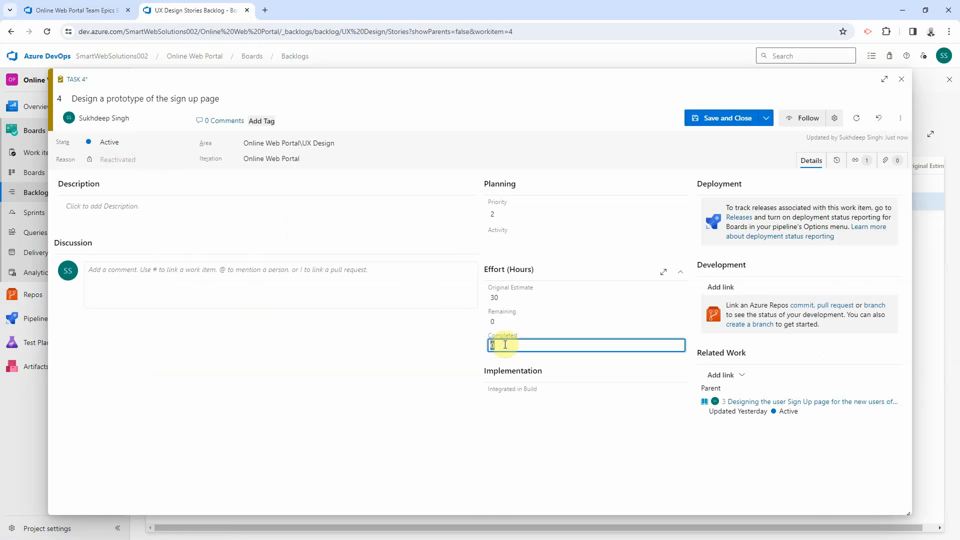
{"action": "type", "text": "30"}
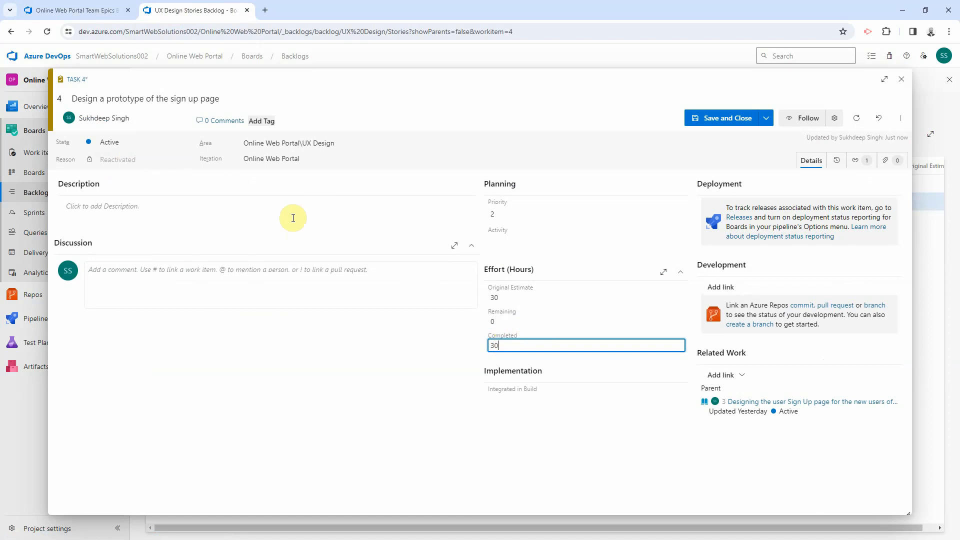
{"action": "left_click", "coordinate": [177, 142]}
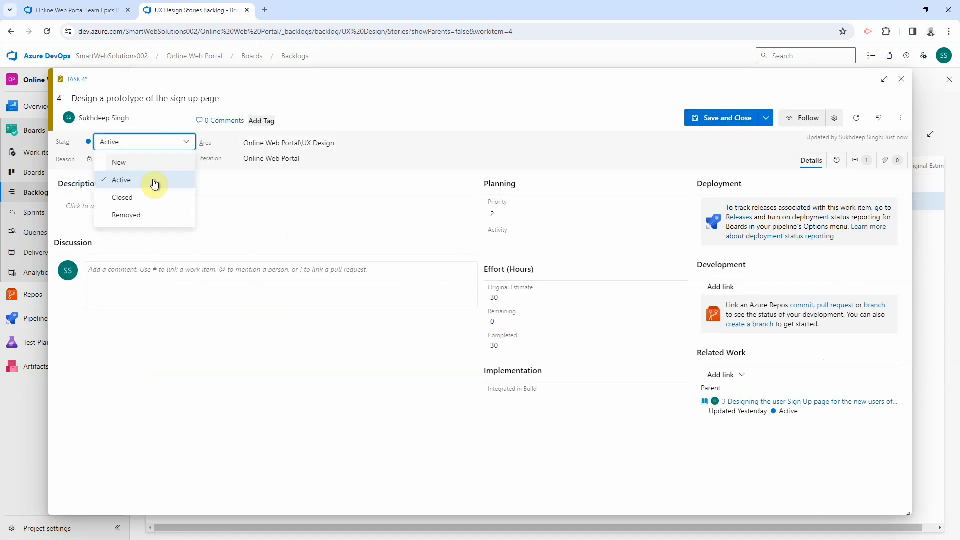
{"action": "left_click", "coordinate": [142, 197]}
{"action": "left_click", "coordinate": [725, 118]}
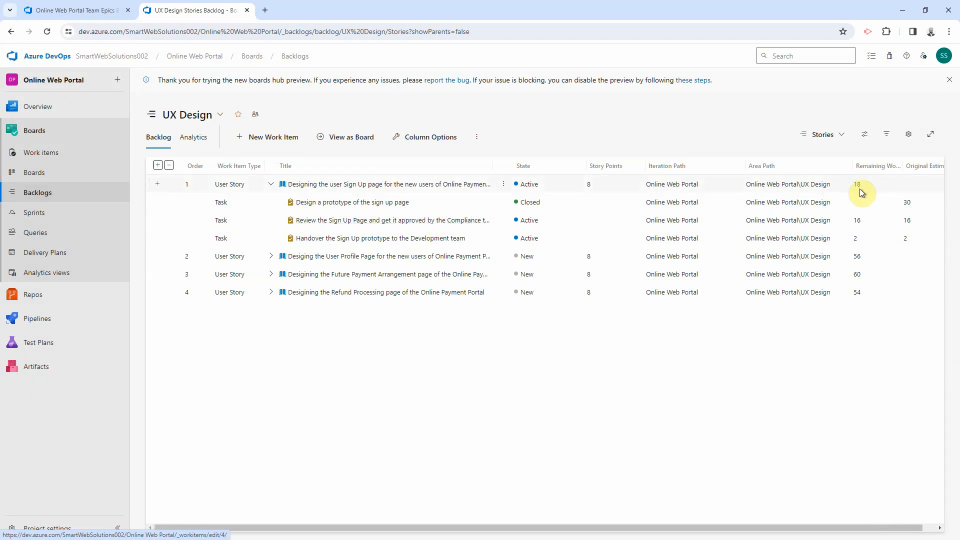
Step: Reload the Epics backlog, widen the Progress column, and expand Epic 1 down to the sign-up story's tasks
{"action": "left_click", "coordinate": [91, 10]}
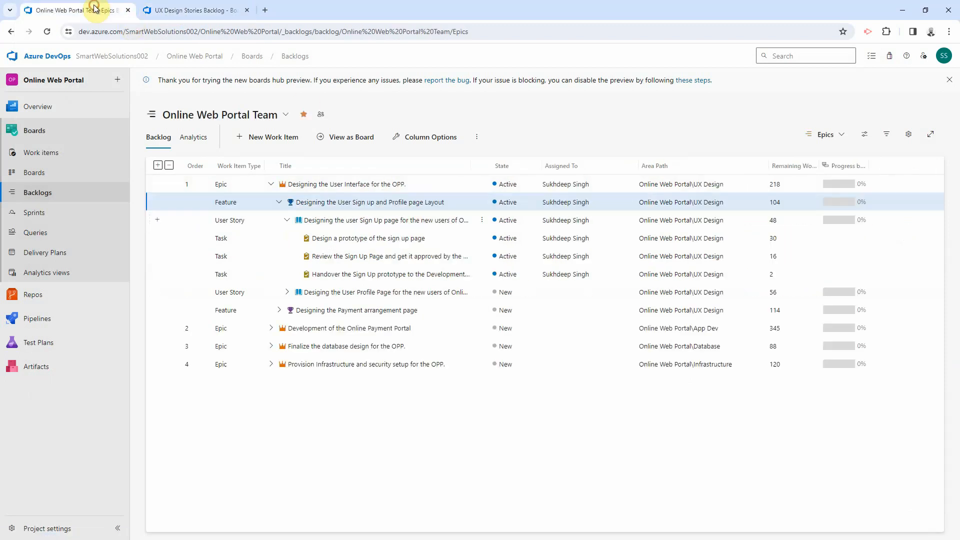
{"action": "left_click", "coordinate": [263, 32]}
{"action": "key", "text": "Return"}
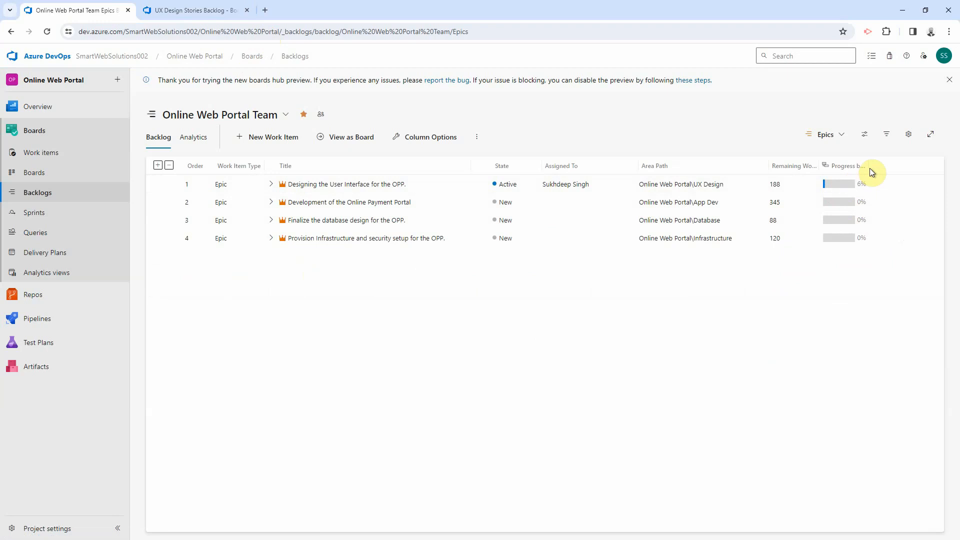
{"action": "left_click_drag", "start_coordinate": [869, 166], "coordinate": [923, 165]}
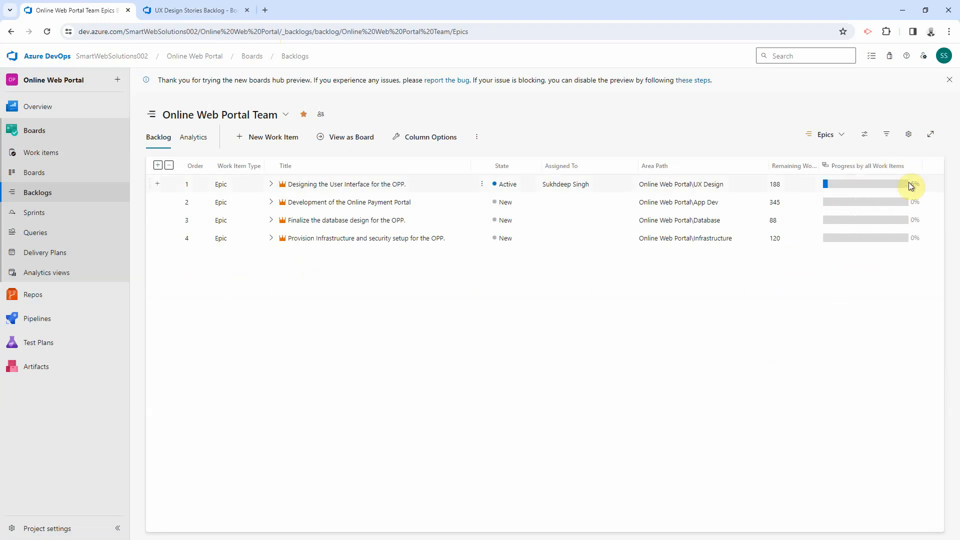
{"action": "left_click", "coordinate": [272, 185]}
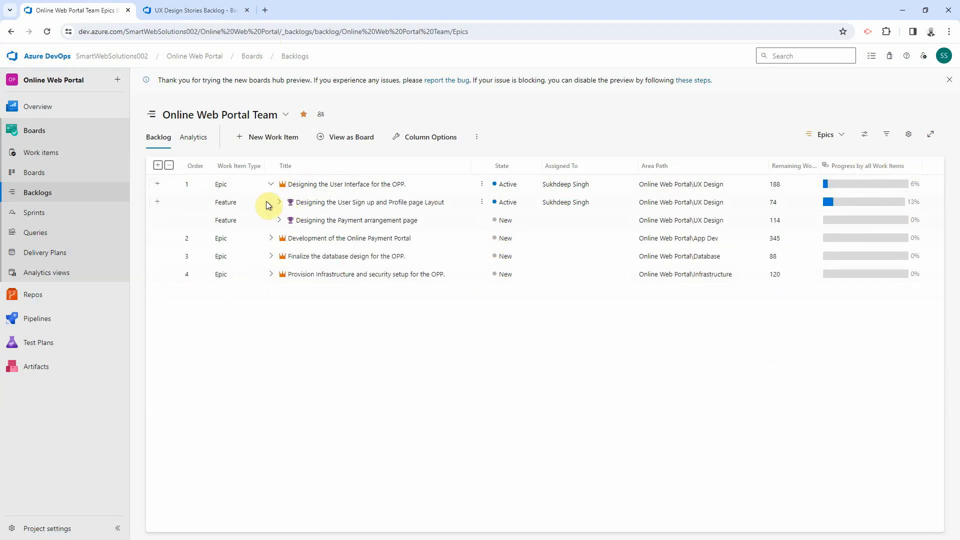
{"action": "left_click", "coordinate": [278, 203]}
{"action": "left_click", "coordinate": [287, 220]}
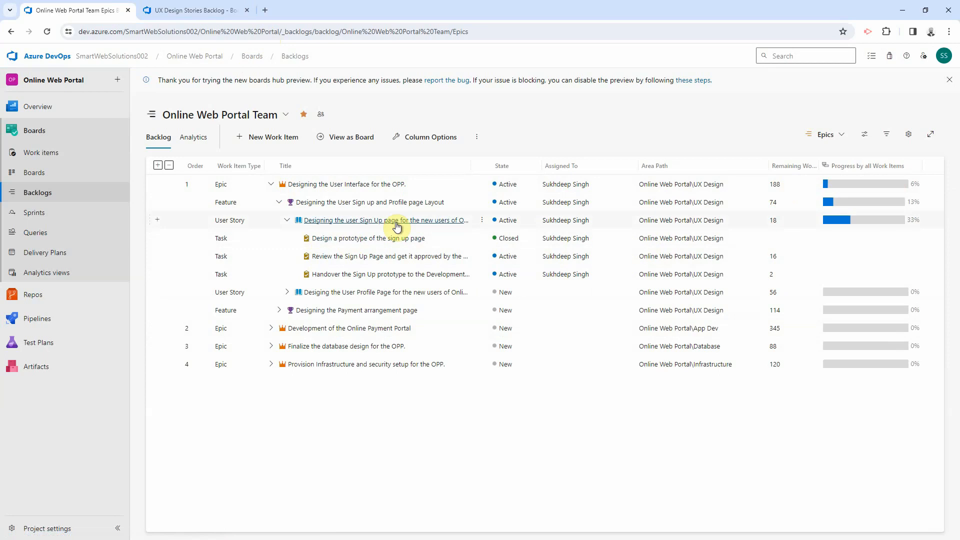
Step: Check the rolled-up progress values in the Epics backlog
{"action": "mouse_move", "coordinate": [872, 223]}
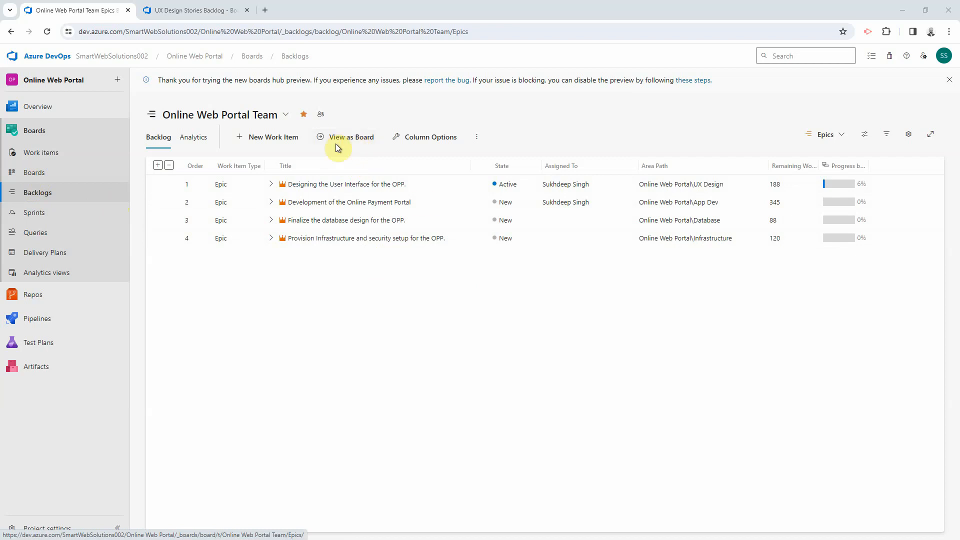
Step: Show the epics backlog as a board, briefly viewing Features before returning to Epics
{"action": "left_click", "coordinate": [358, 143]}
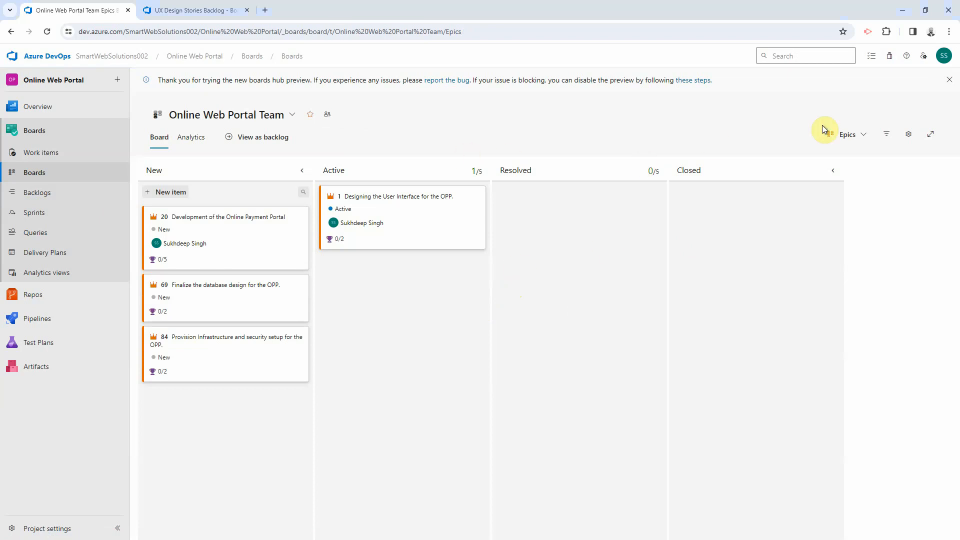
{"action": "left_click", "coordinate": [845, 138]}
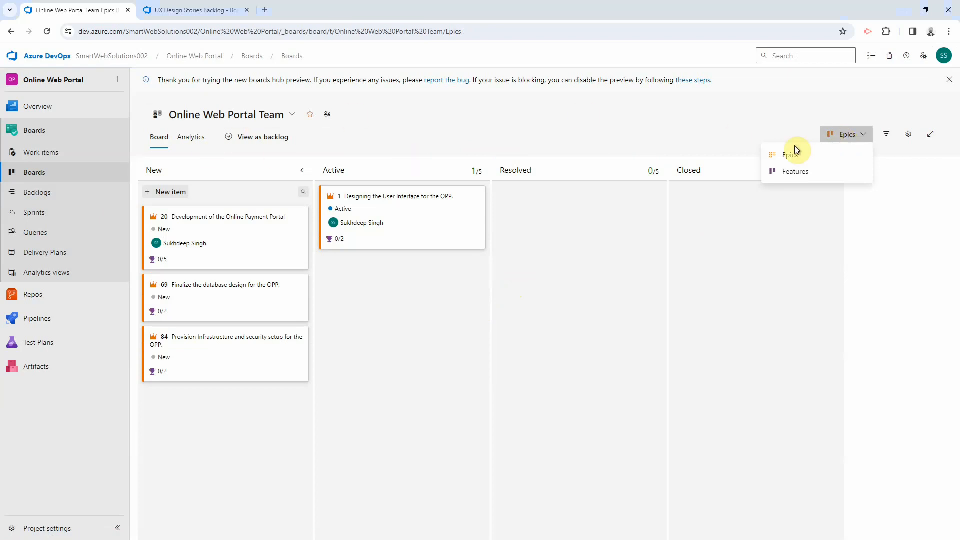
{"action": "left_click", "coordinate": [796, 173]}
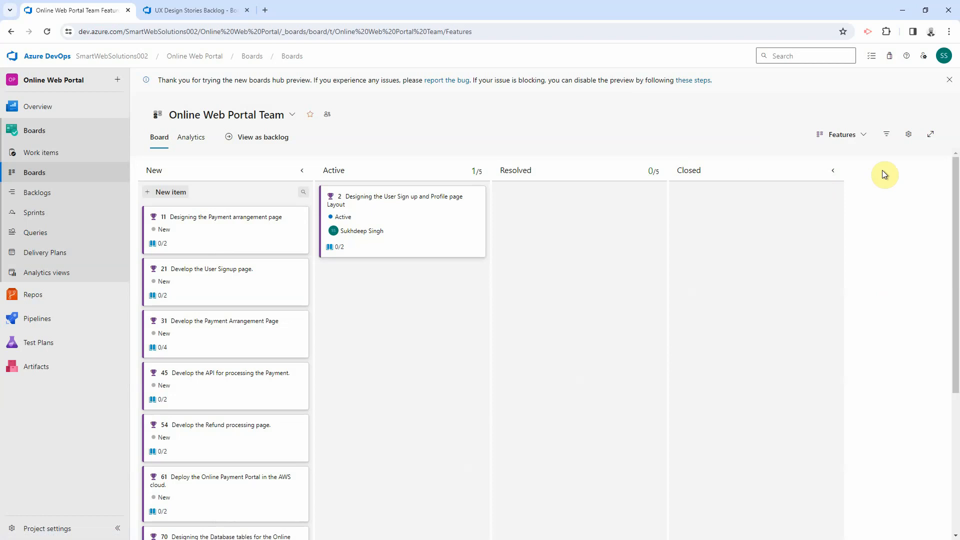
{"action": "left_click", "coordinate": [845, 134]}
{"action": "left_click", "coordinate": [800, 157]}
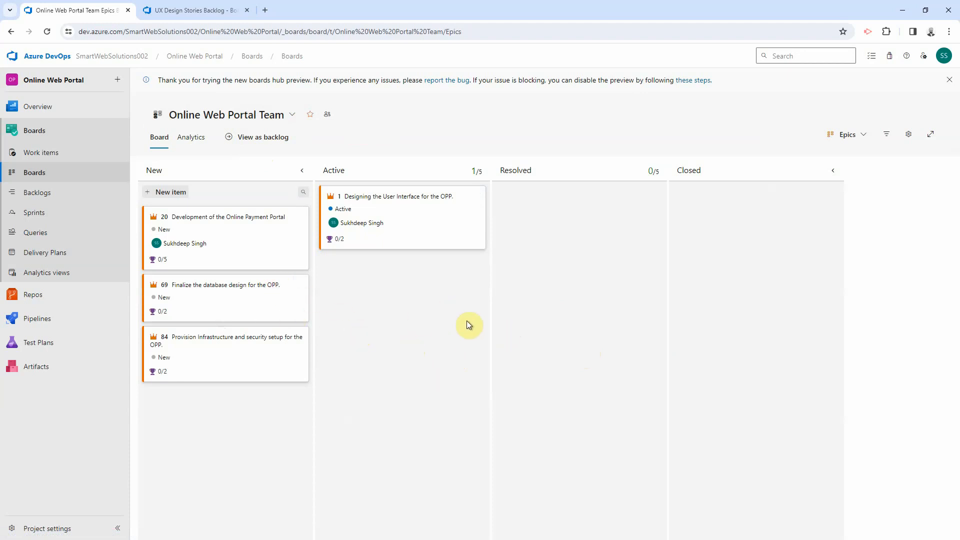
Step: Drag the 'Designing the User Interface for the OPP.' epic from Active into New
{"action": "left_click", "coordinate": [362, 192]}
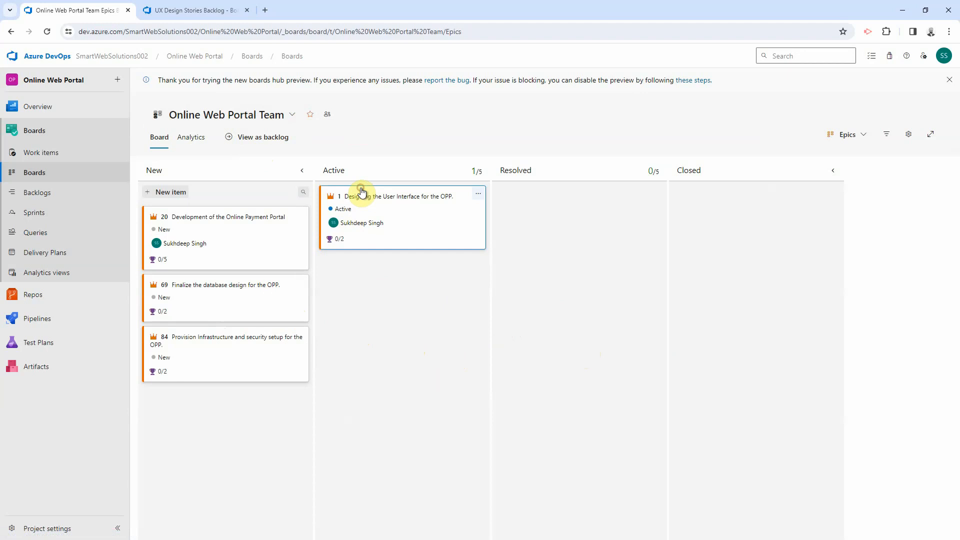
{"action": "left_click_drag", "start_coordinate": [362, 191], "coordinate": [183, 204]}
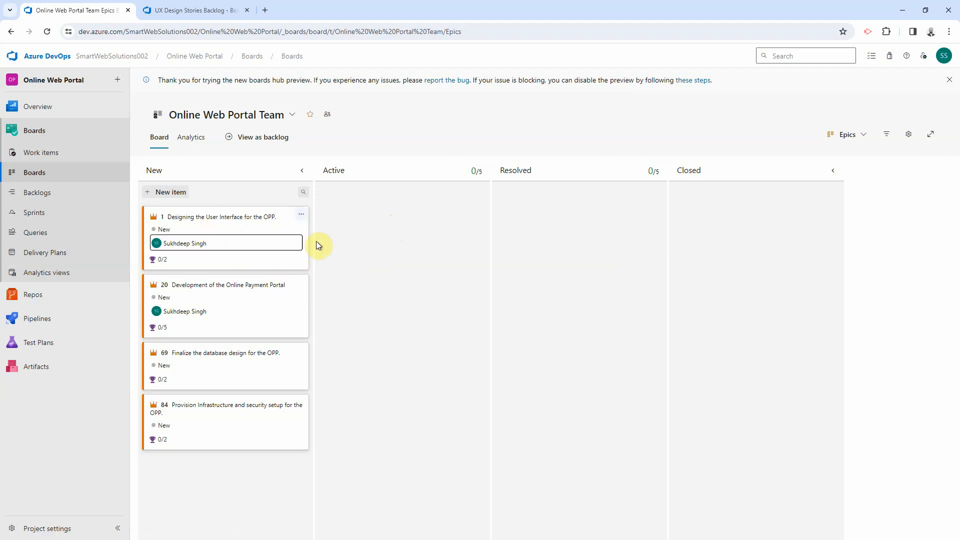
{"action": "left_click", "coordinate": [244, 214]}
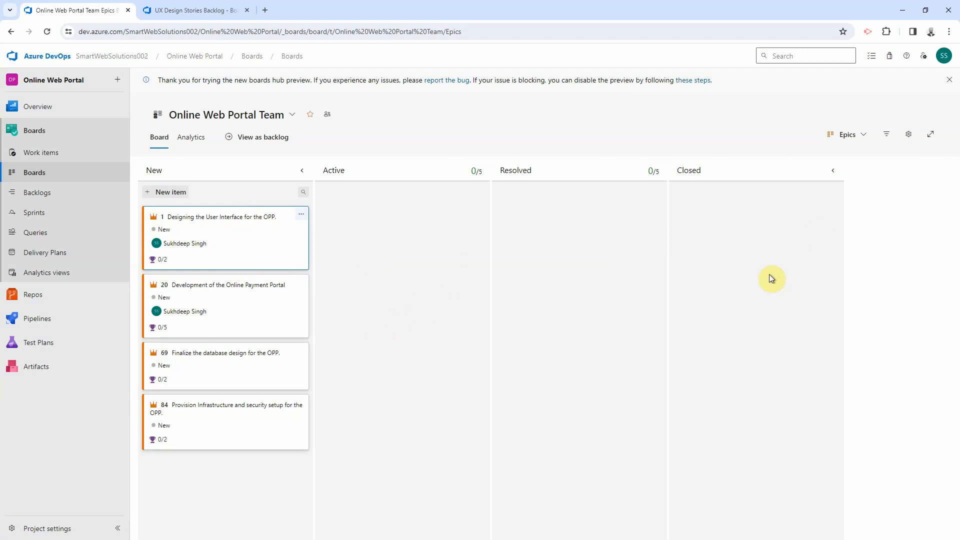
Step: Open the Epics board settings on Cards > Fields, showing Assigned To, ID, Tags and State
{"action": "left_click", "coordinate": [908, 137]}
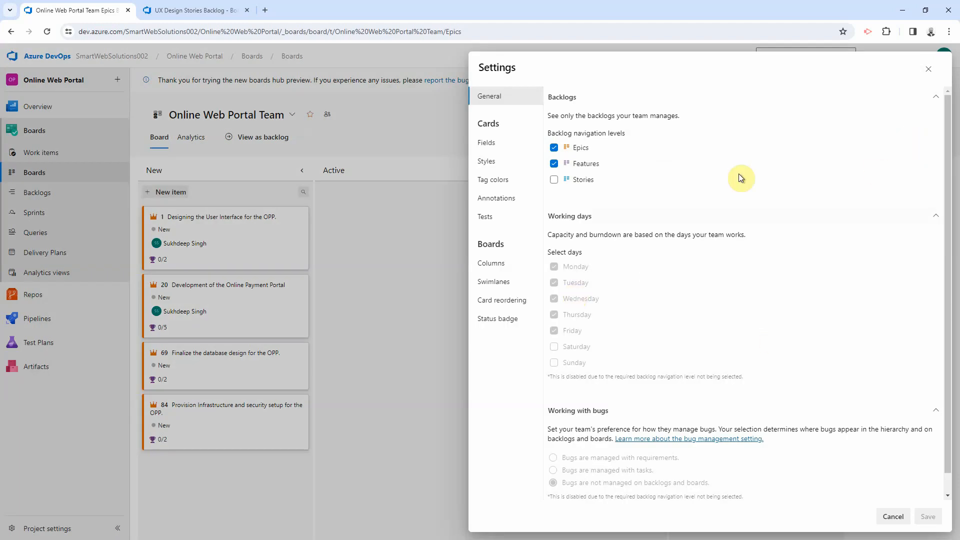
{"action": "left_click", "coordinate": [928, 69]}
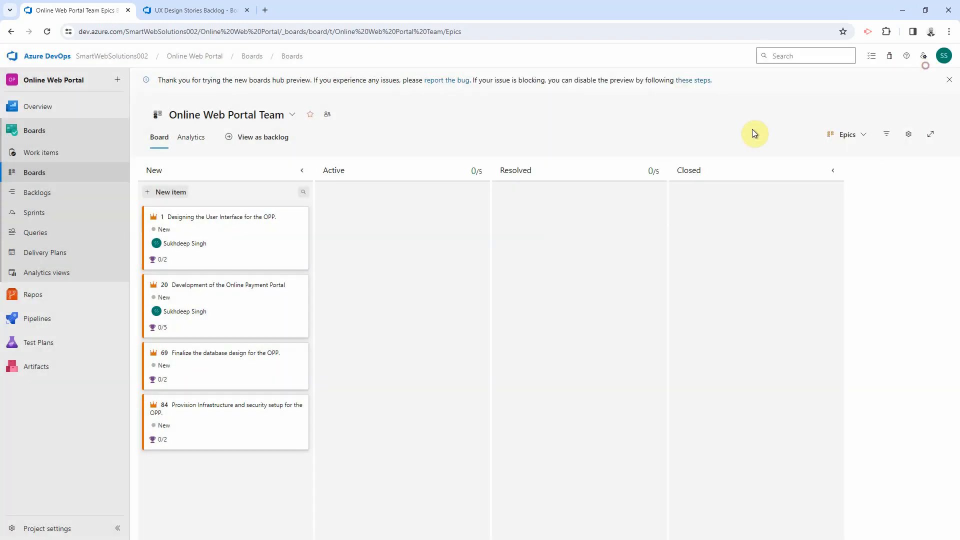
{"action": "left_click", "coordinate": [912, 138]}
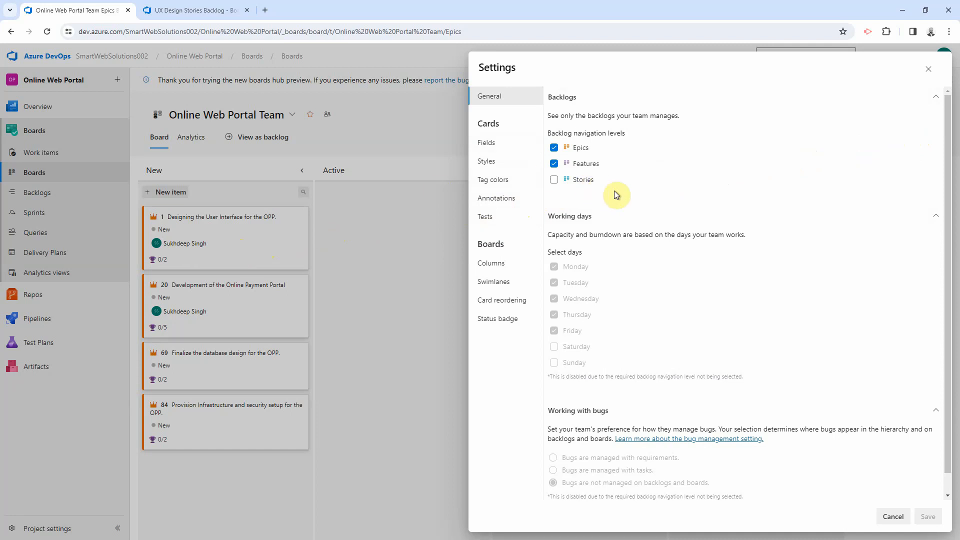
{"action": "left_click", "coordinate": [485, 145]}
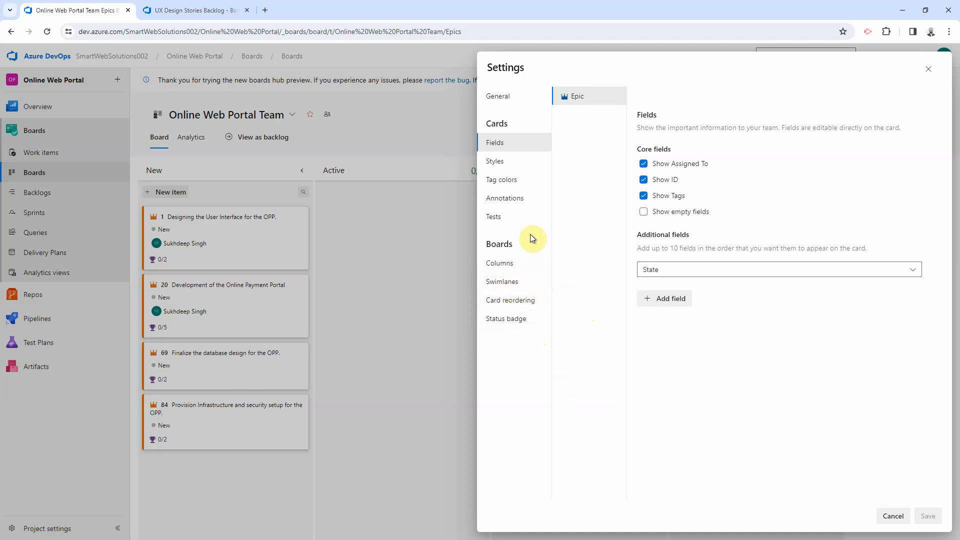
Step: Add a new board column and name it Approved
{"action": "left_click", "coordinate": [502, 263]}
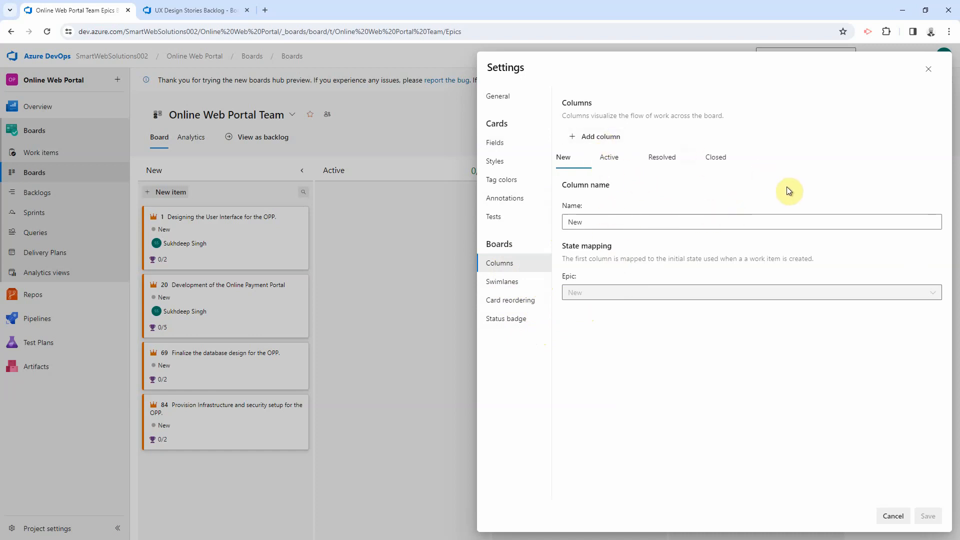
{"action": "left_click", "coordinate": [609, 142]}
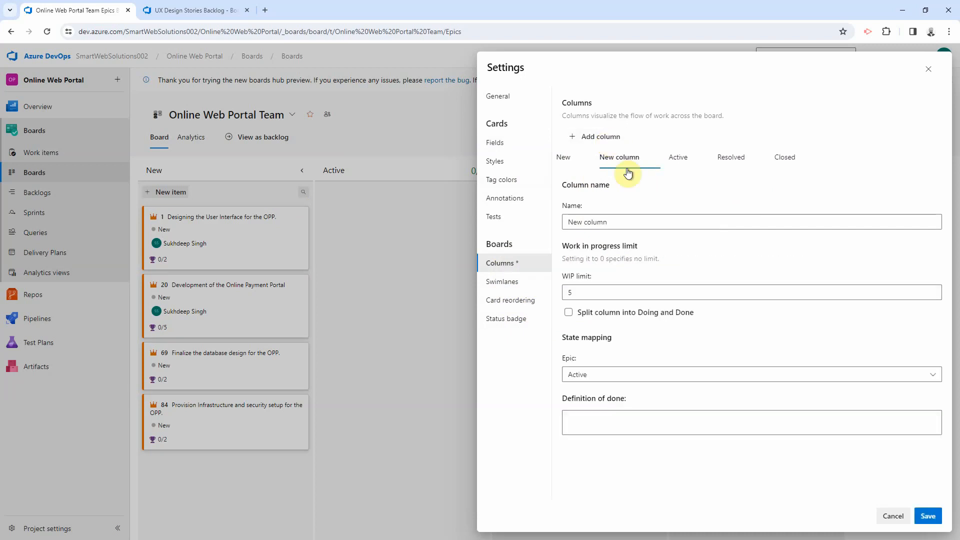
{"action": "left_click", "coordinate": [625, 219]}
{"action": "double_click", "coordinate": [625, 219]}
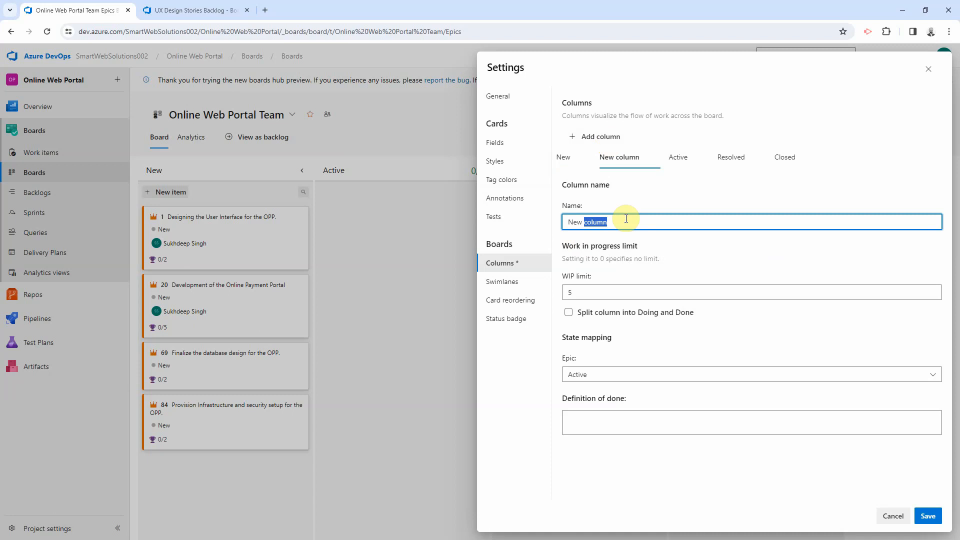
{"action": "triple_click", "coordinate": [625, 218]}
{"action": "type", "text": "Approved."}
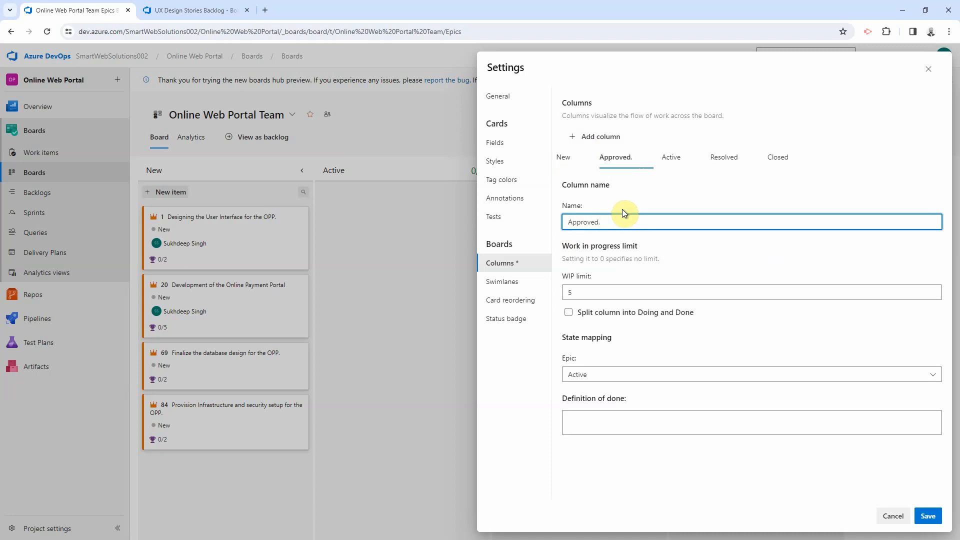
{"action": "key", "text": "BackSpace"}
Step: Keep the Approved column's WIP limit at 5 and state Active, then save
{"action": "left_click", "coordinate": [582, 293]}
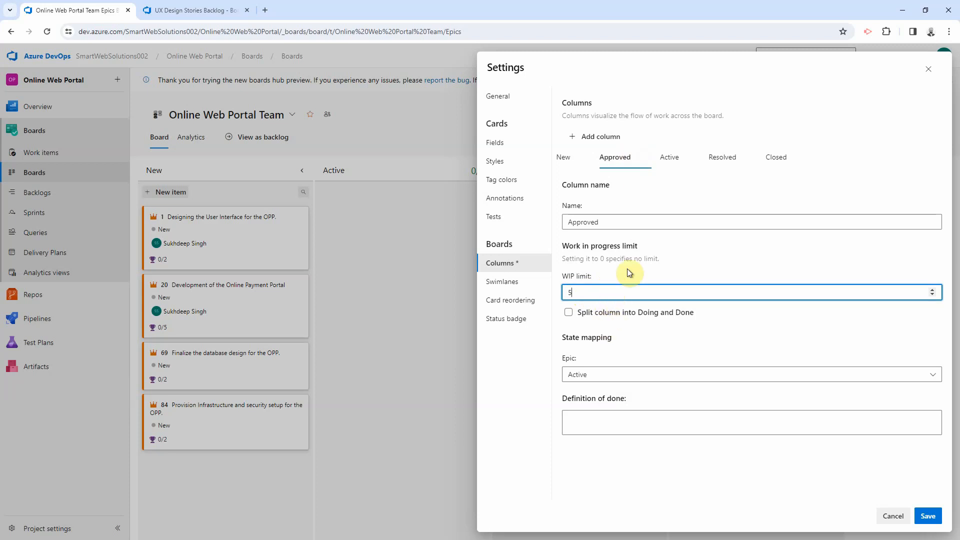
{"action": "left_click", "coordinate": [577, 294]}
{"action": "double_click", "coordinate": [568, 292]}
{"action": "left_click", "coordinate": [673, 348]}
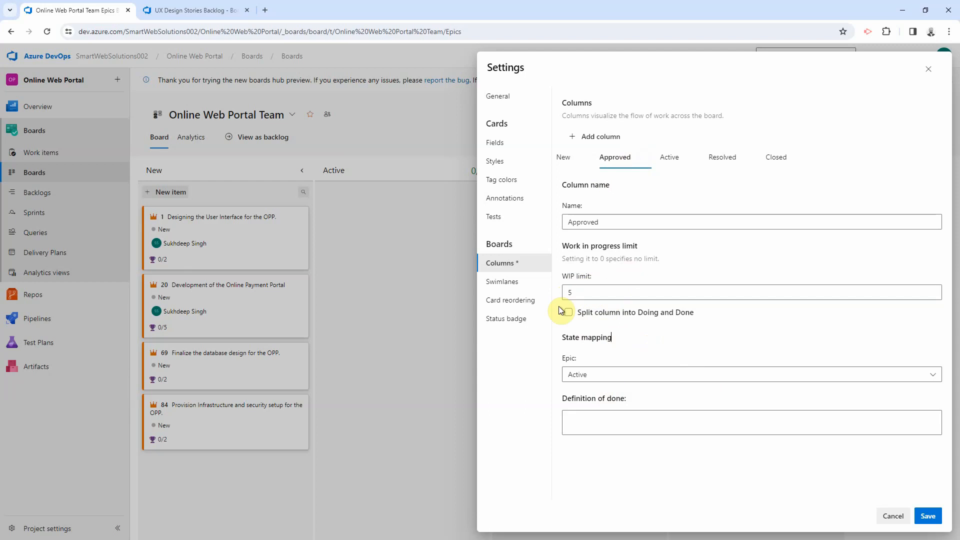
{"action": "left_click", "coordinate": [595, 376]}
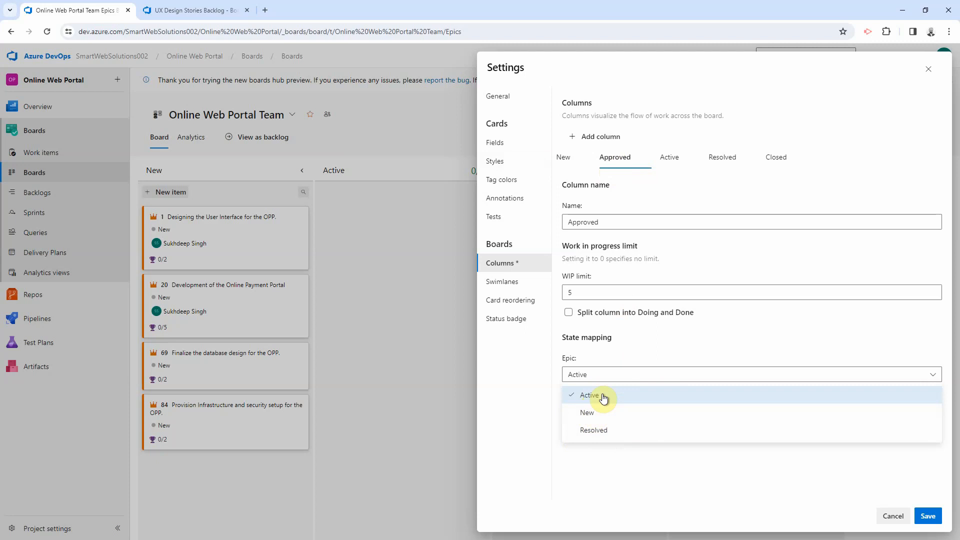
{"action": "left_click", "coordinate": [927, 516]}
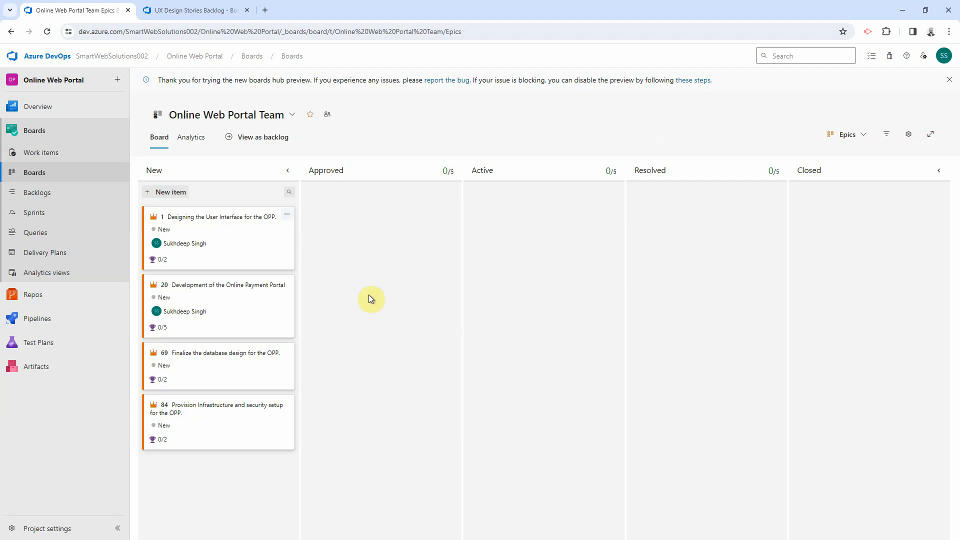
Step: Drag the user interface epic card into the Approved column
{"action": "left_click", "coordinate": [207, 215]}
{"action": "left_click_drag", "start_coordinate": [206, 214], "coordinate": [361, 209]}
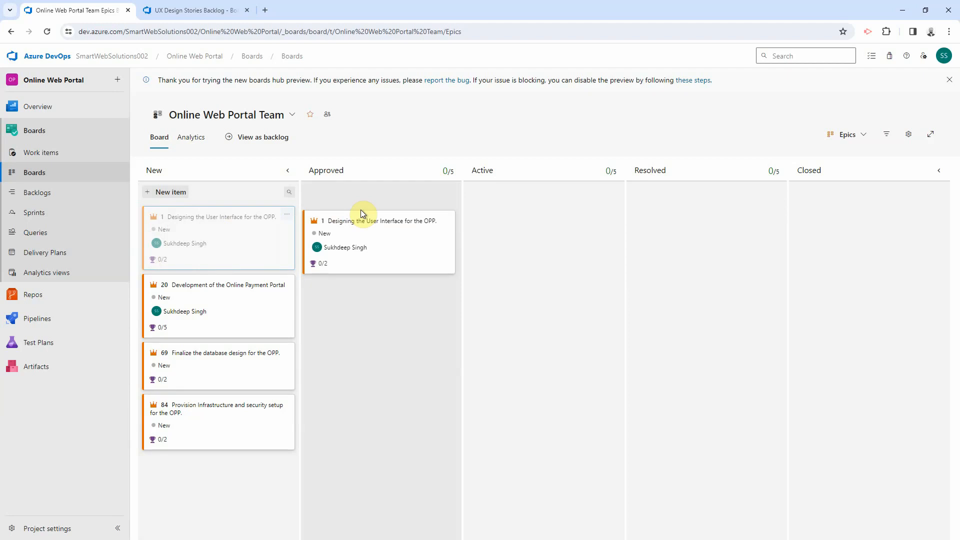
{"action": "left_click_drag", "start_coordinate": [361, 209], "coordinate": [364, 215]}
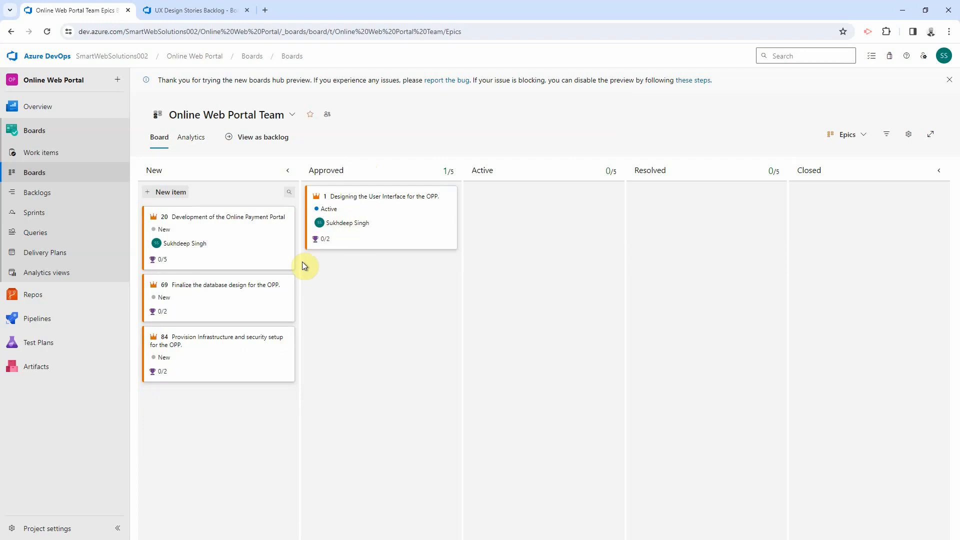
Step: Open the backlog in a new tab, then move the interface epic back to New on the board
{"action": "right_click", "coordinate": [274, 140]}
{"action": "left_click", "coordinate": [303, 144]}
{"action": "left_click", "coordinate": [196, 10]}
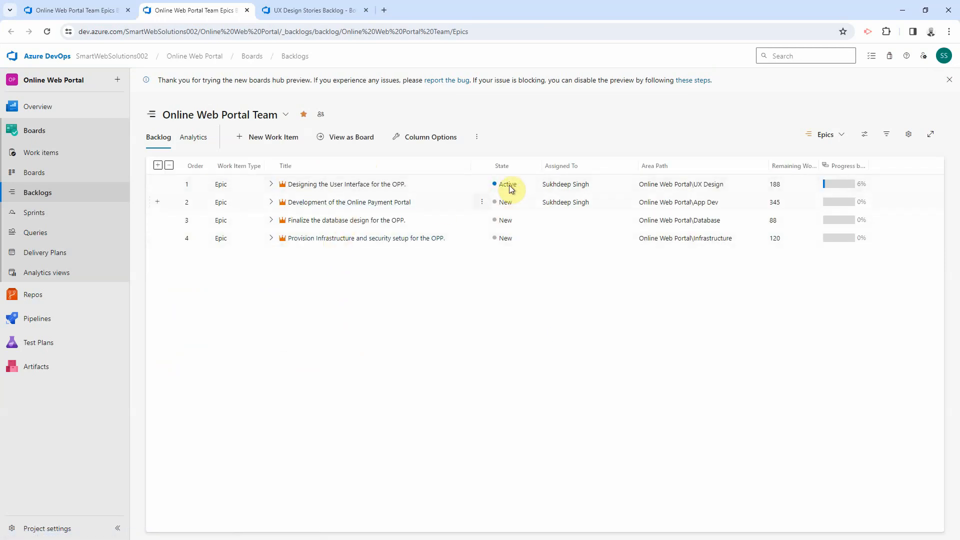
{"action": "left_click", "coordinate": [100, 10]}
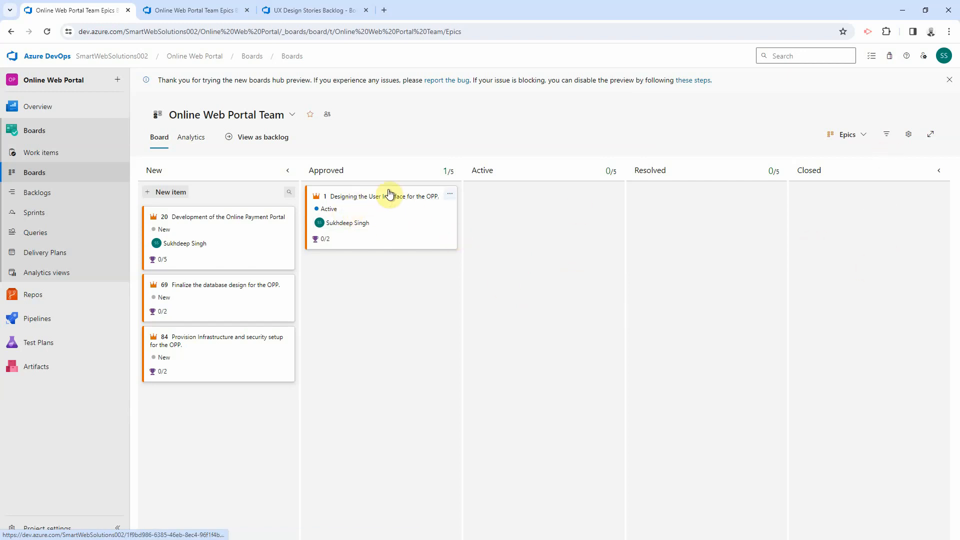
{"action": "left_click_drag", "start_coordinate": [388, 194], "coordinate": [221, 204]}
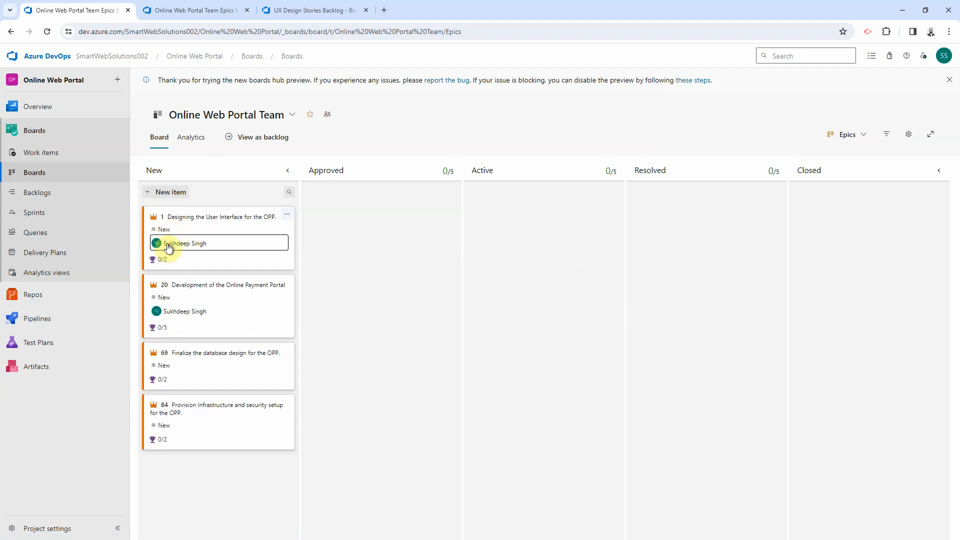
Step: Open the board's Swimlanes settings and expand the unnamed default lane
{"action": "left_click", "coordinate": [908, 134]}
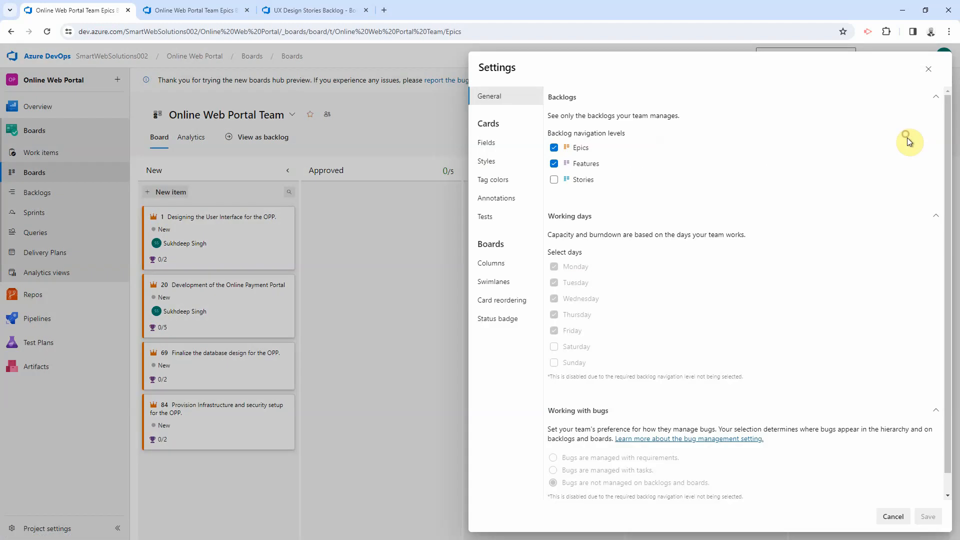
{"action": "left_click", "coordinate": [492, 281]}
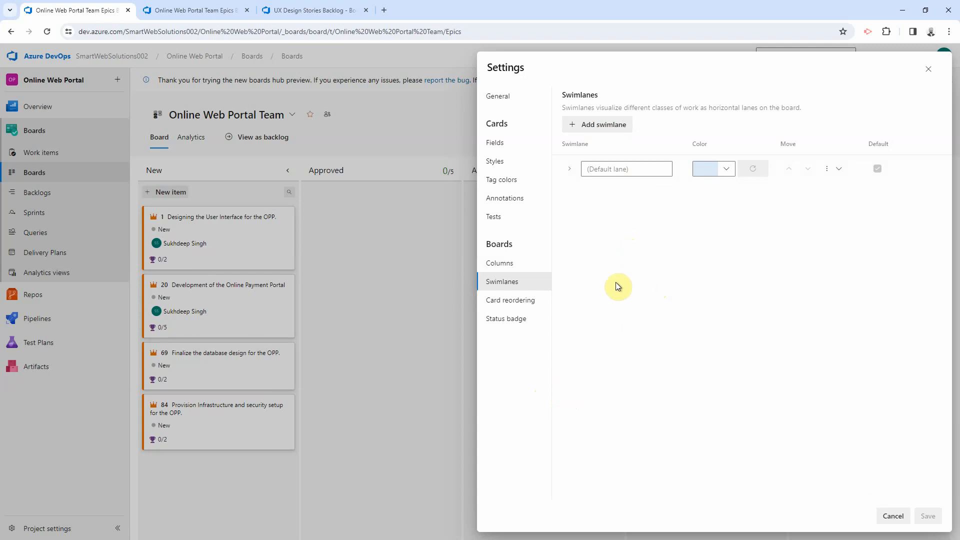
{"action": "left_click", "coordinate": [570, 172]}
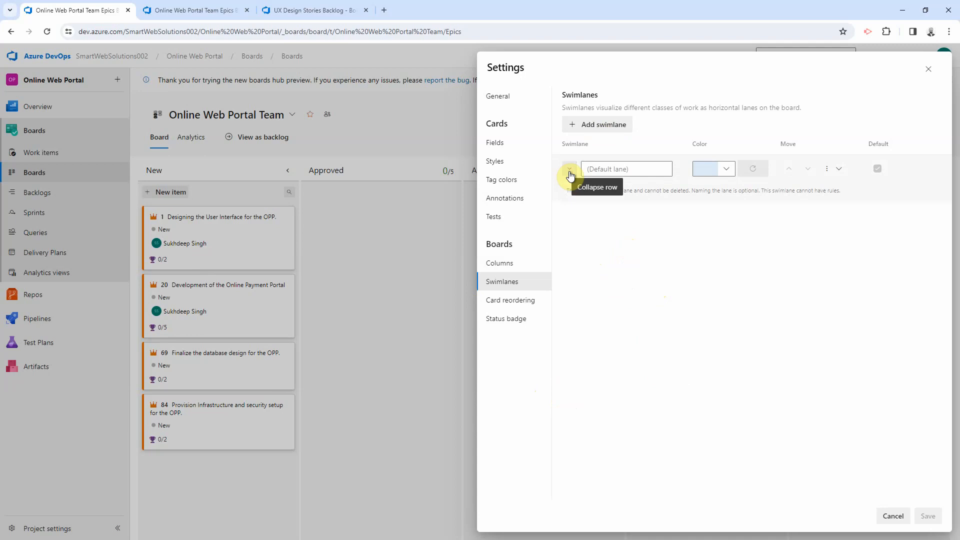
{"action": "left_click", "coordinate": [570, 170]}
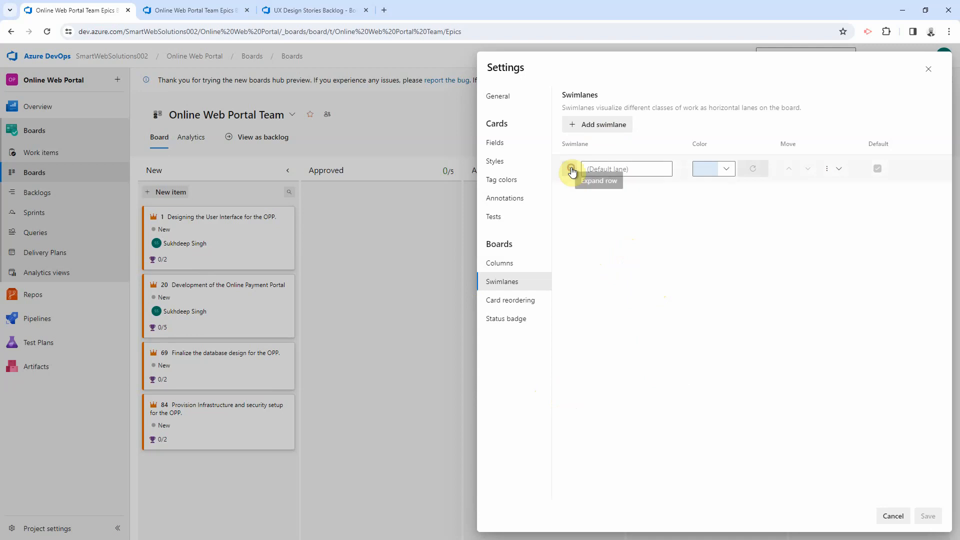
Step: Add a blue AppDev swimlane with the rule Area Path = Online Web Portal\App Dev
{"action": "left_click", "coordinate": [607, 125]}
{"action": "left_click", "coordinate": [637, 168]}
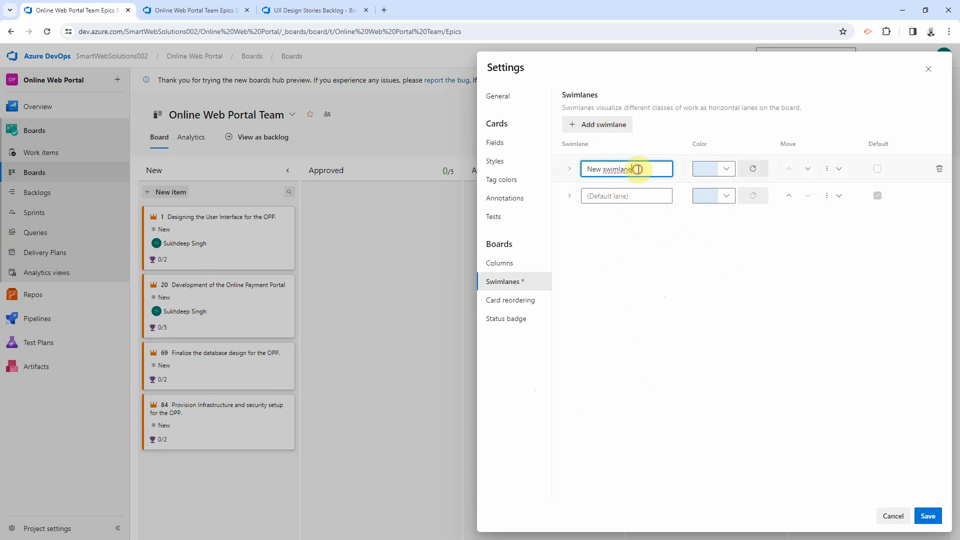
{"action": "double_click", "coordinate": [637, 168]}
{"action": "triple_click", "coordinate": [642, 168]}
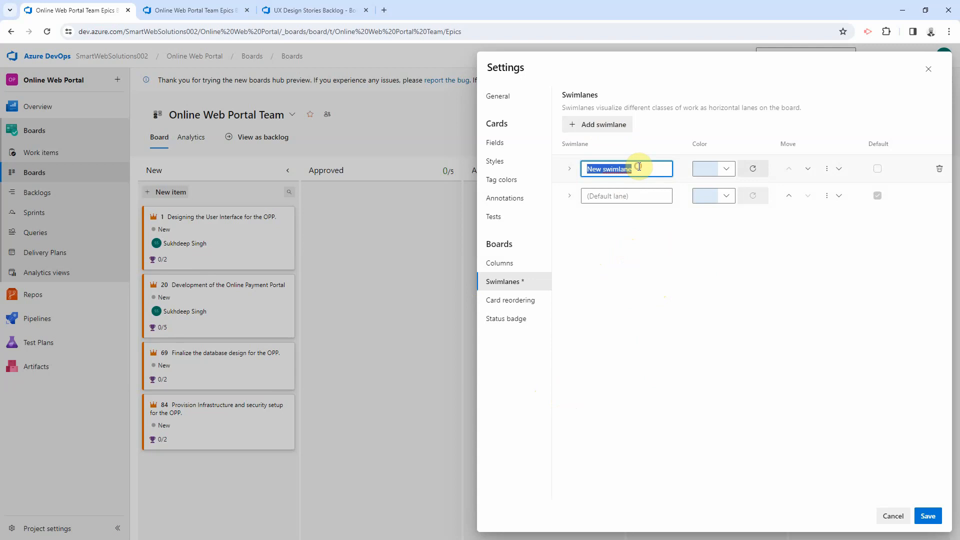
{"action": "type", "text": "AppDev"}
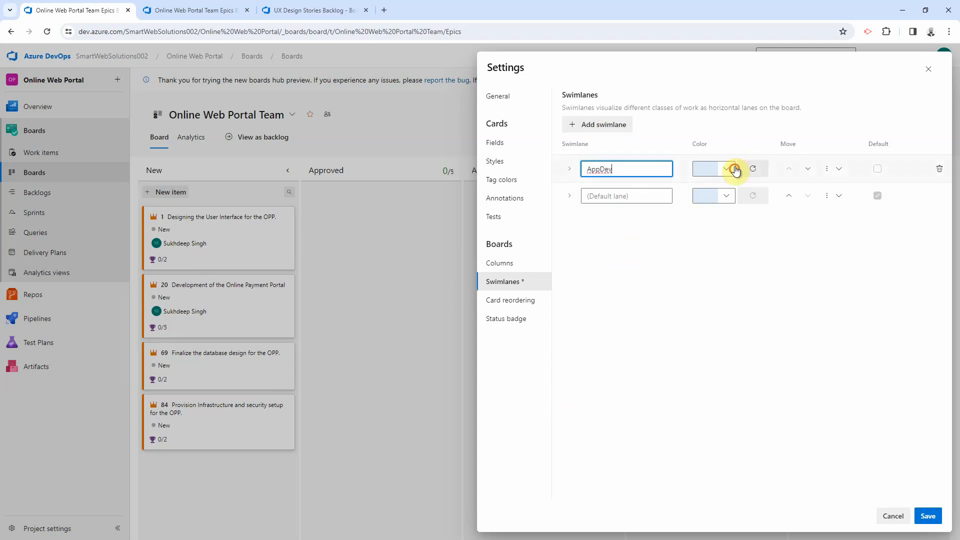
{"action": "key", "text": "Tab"}
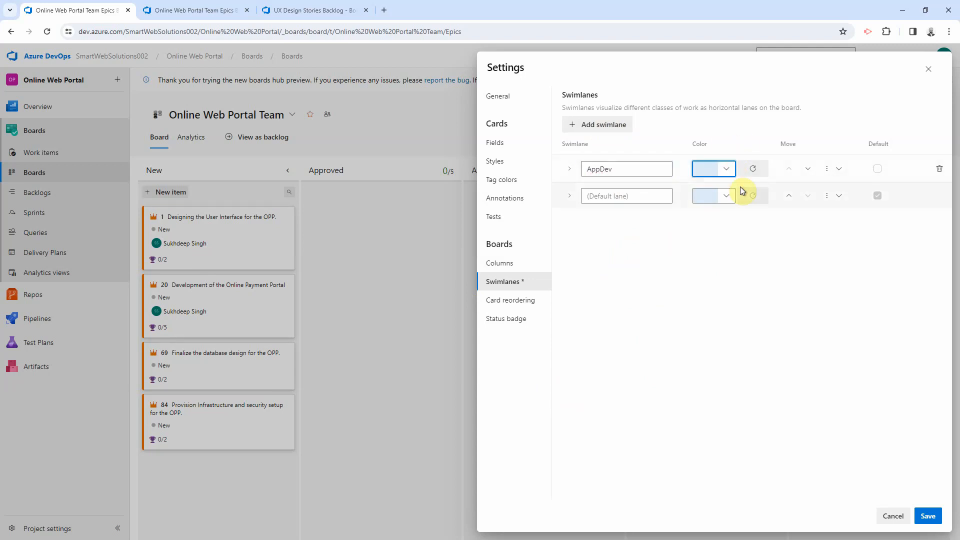
{"action": "left_click", "coordinate": [727, 169]}
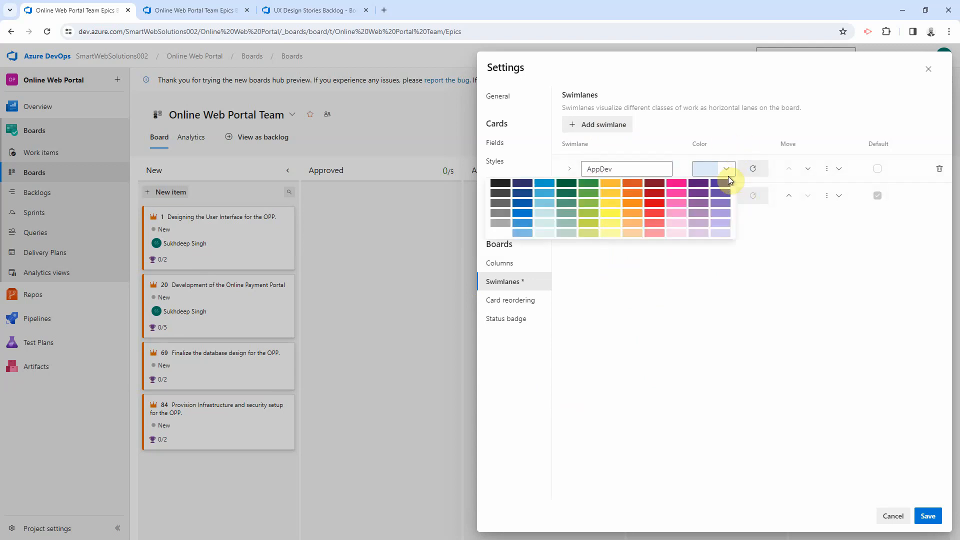
{"action": "left_click", "coordinate": [544, 187]}
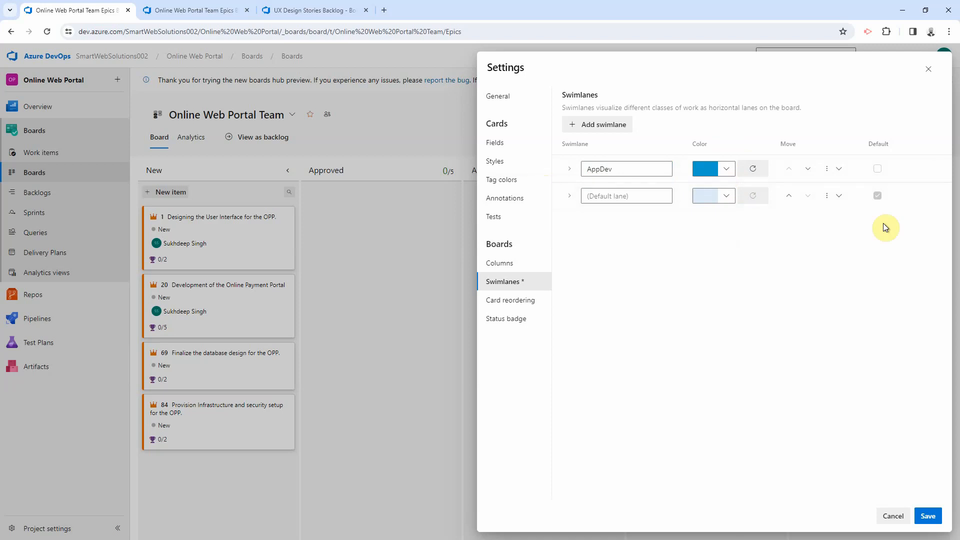
{"action": "left_click", "coordinate": [570, 169]}
{"action": "left_click", "coordinate": [601, 196]}
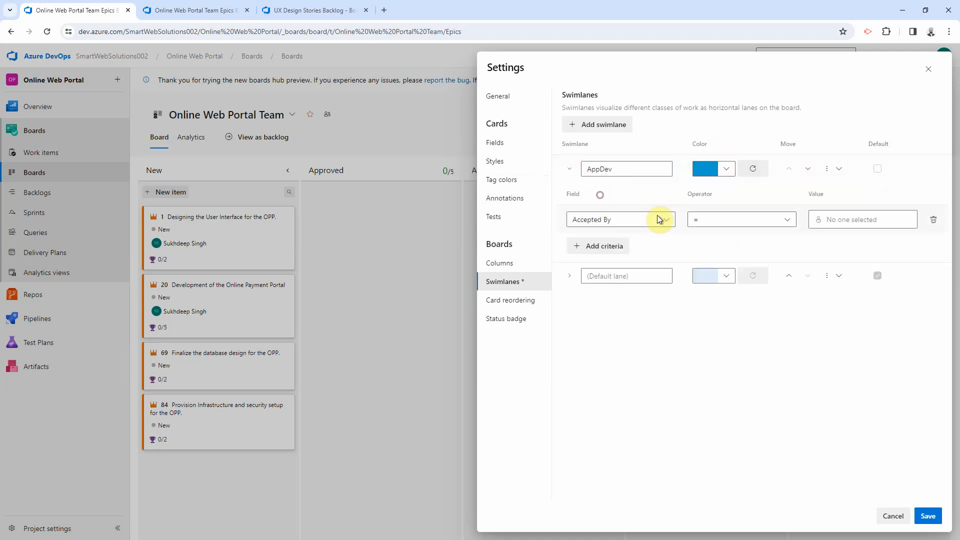
{"action": "left_click", "coordinate": [615, 220]}
{"action": "type", "text": "Area"}
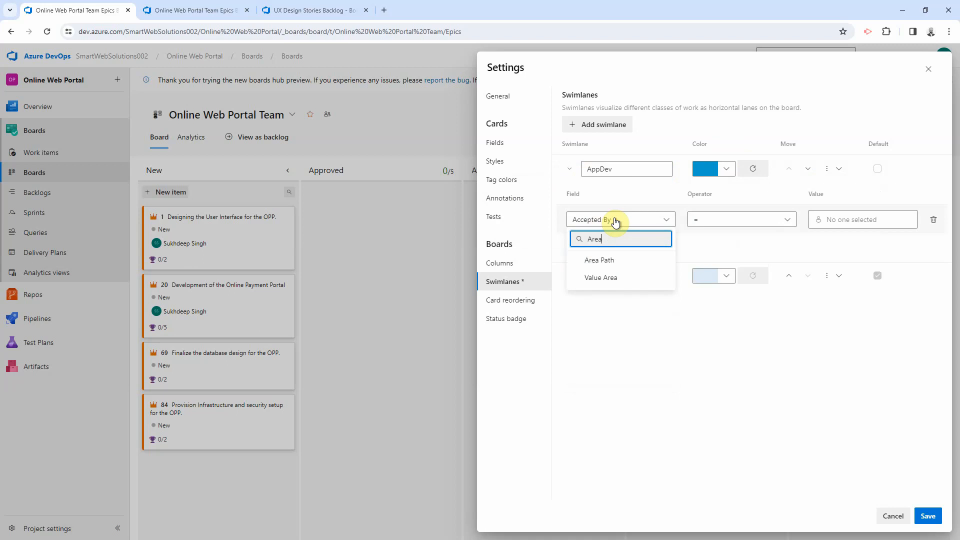
{"action": "left_click", "coordinate": [623, 260]}
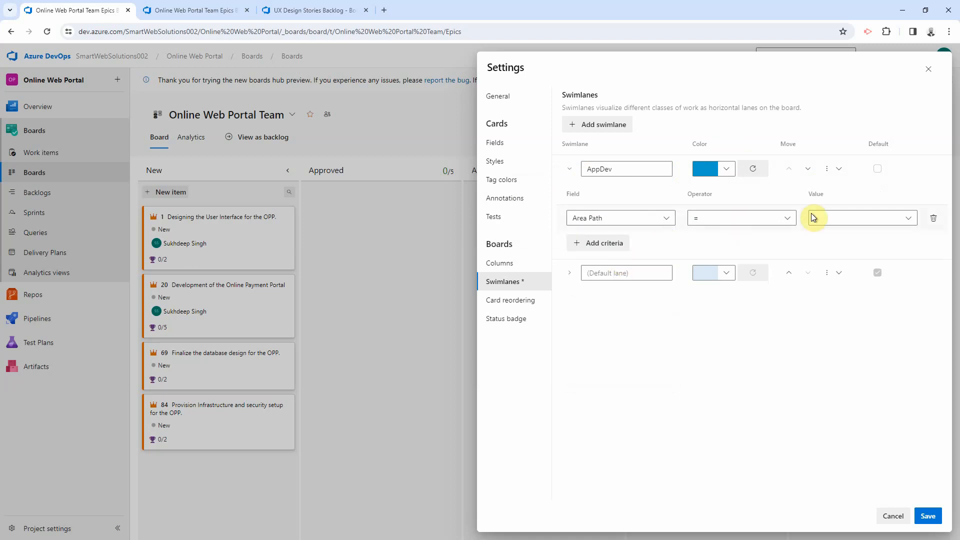
{"action": "left_click", "coordinate": [848, 218]}
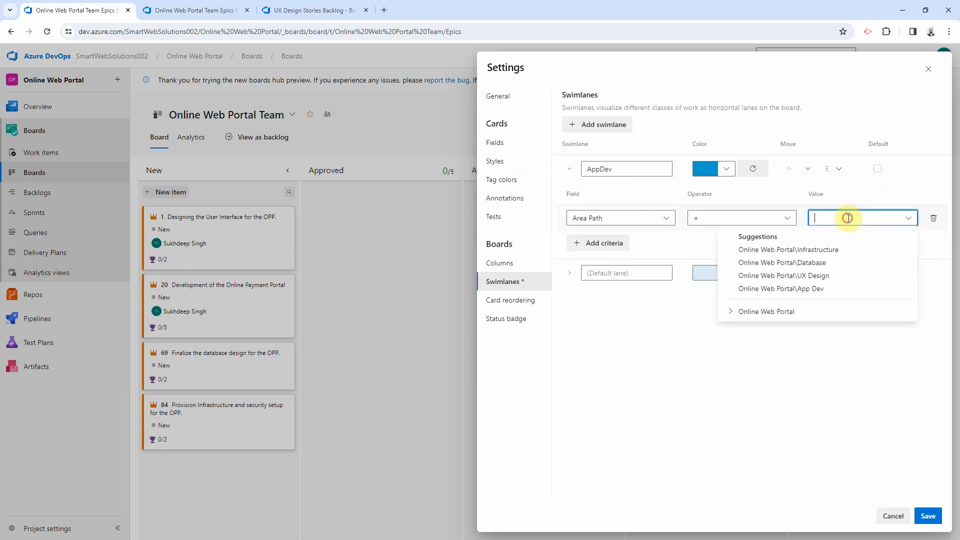
{"action": "left_click", "coordinate": [810, 288]}
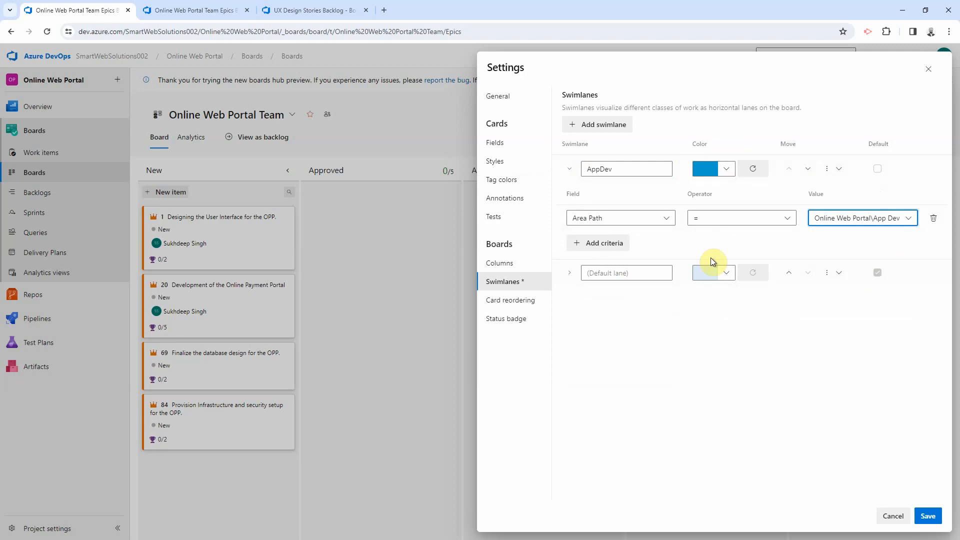
{"action": "left_click", "coordinate": [927, 518]}
Step: Add a purple UX Design swimlane with Area Path = Online Web Portal\UX Design and save
{"action": "left_click", "coordinate": [603, 125]}
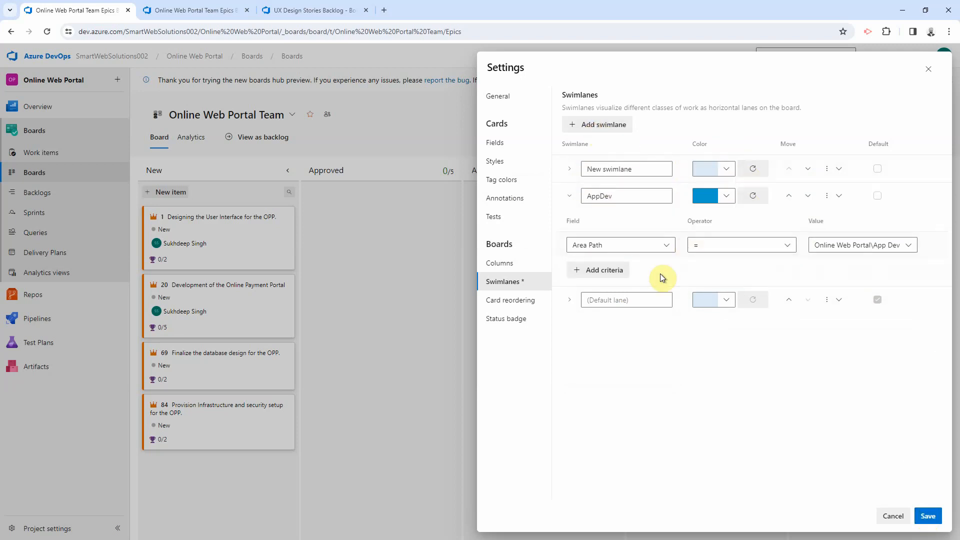
{"action": "left_click", "coordinate": [630, 169]}
{"action": "key", "text": "ctrl+a"}
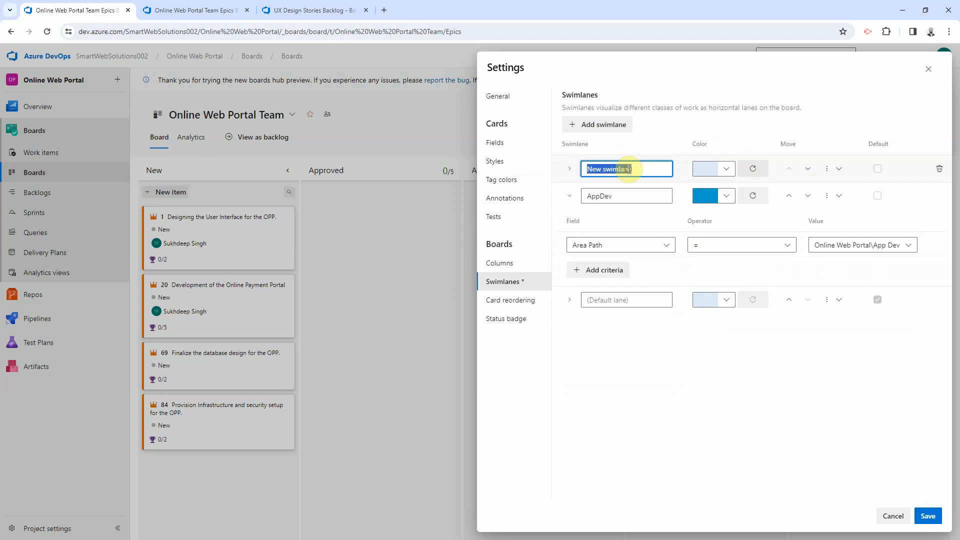
{"action": "type", "text": "UX Design"}
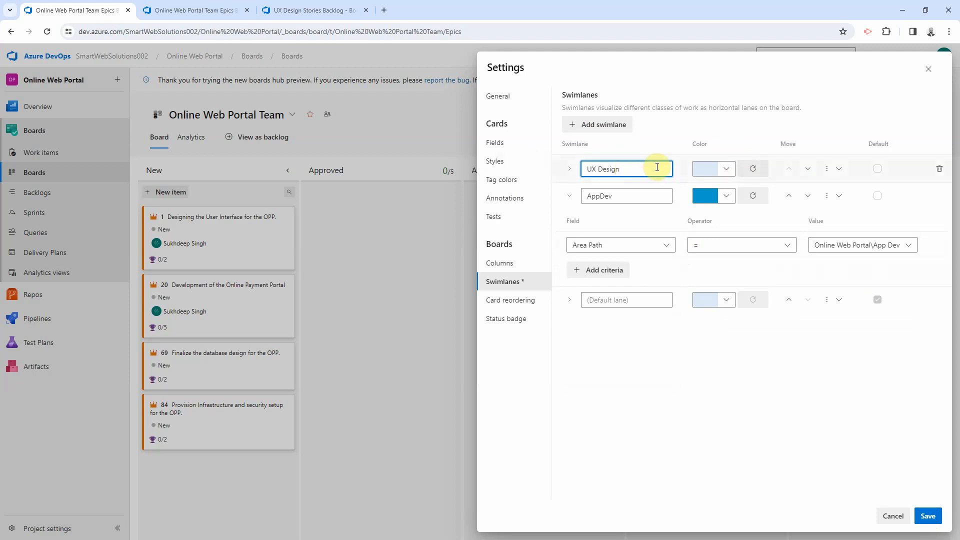
{"action": "left_click", "coordinate": [726, 169]}
{"action": "left_click", "coordinate": [692, 188]}
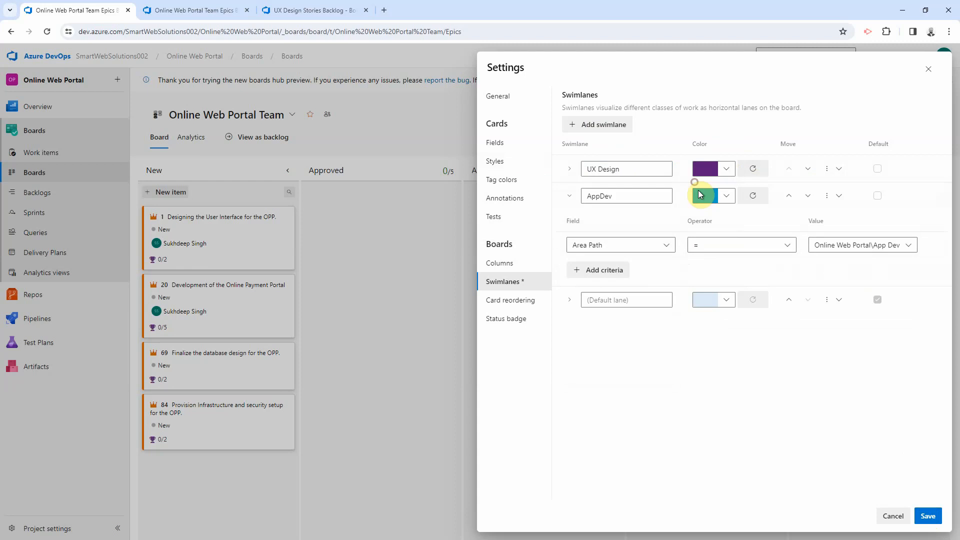
{"action": "left_click", "coordinate": [569, 168]}
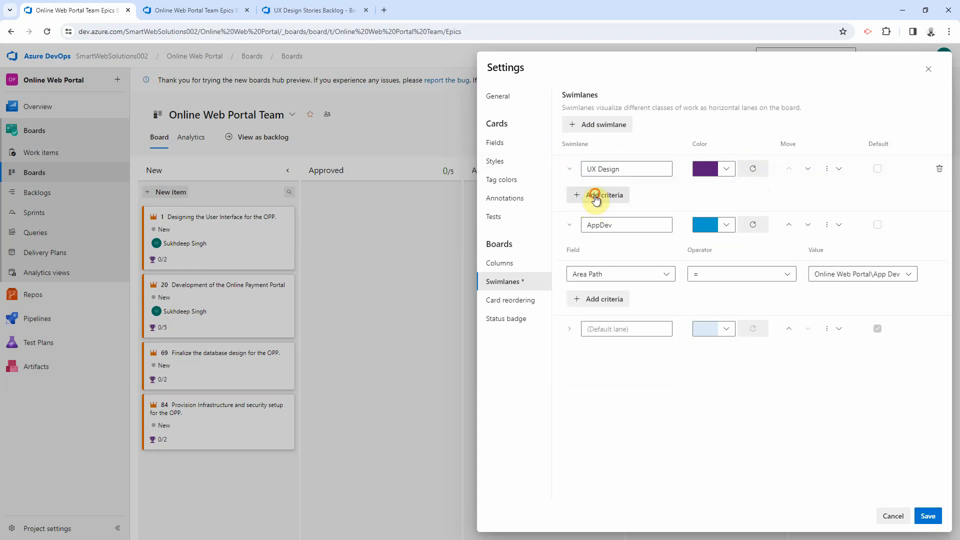
{"action": "left_click", "coordinate": [595, 194]}
{"action": "left_click", "coordinate": [657, 222]}
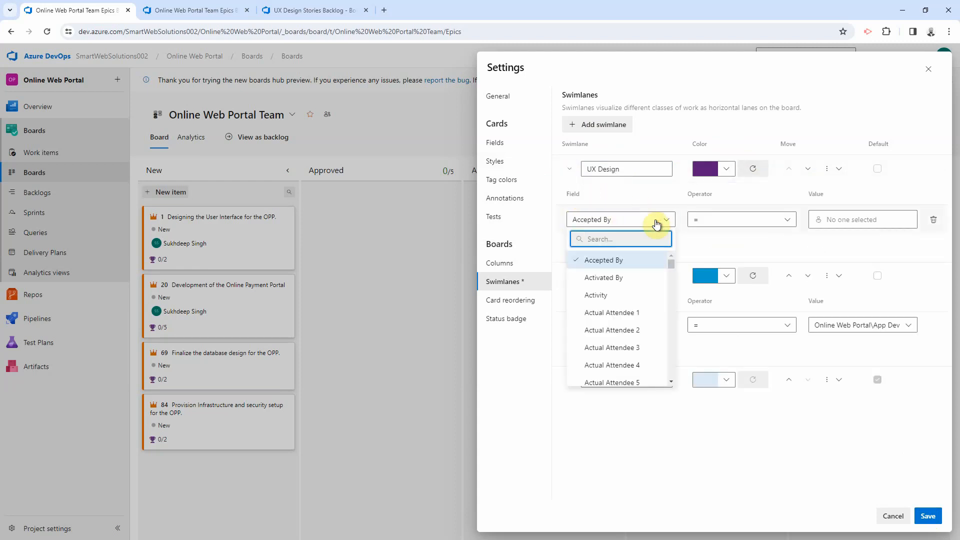
{"action": "type", "text": "Area"}
{"action": "left_click", "coordinate": [604, 258]}
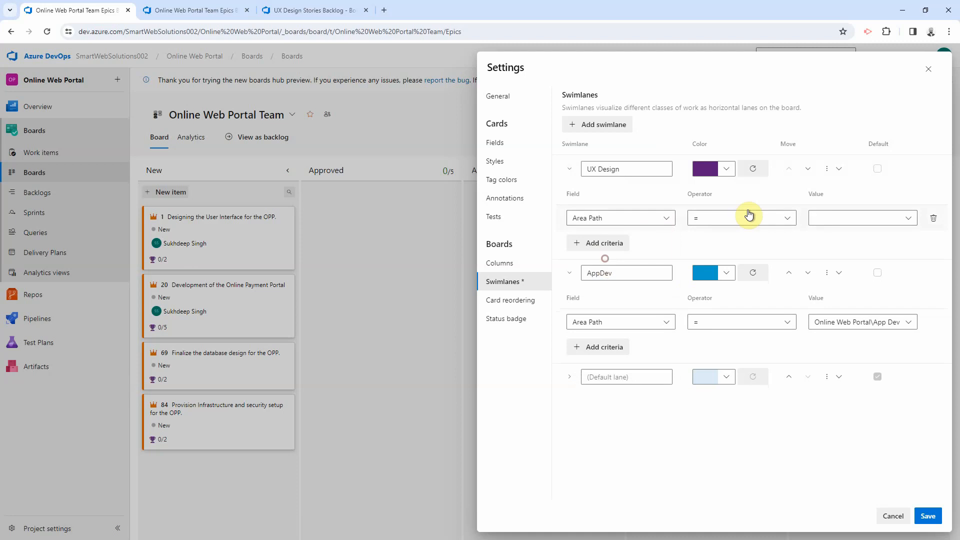
{"action": "left_click", "coordinate": [858, 216]}
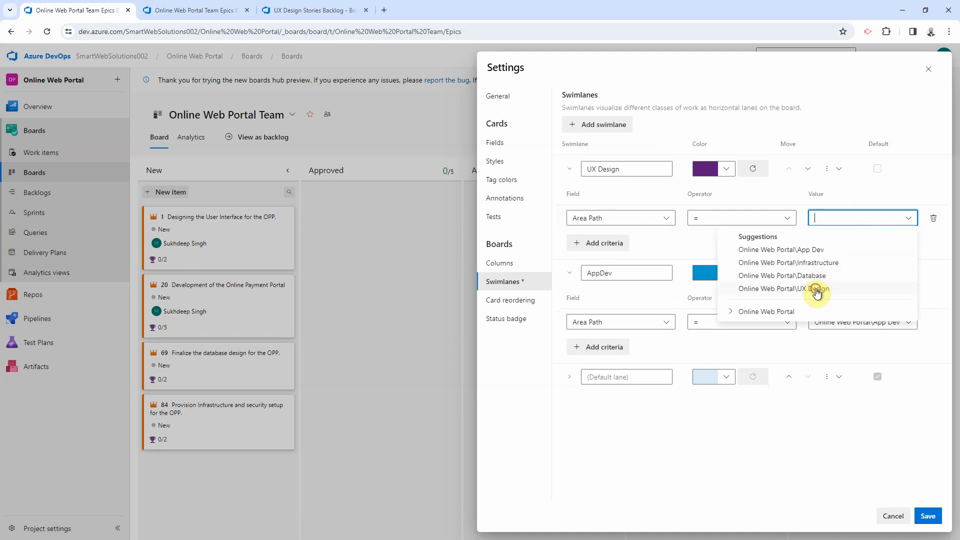
{"action": "left_click", "coordinate": [817, 290]}
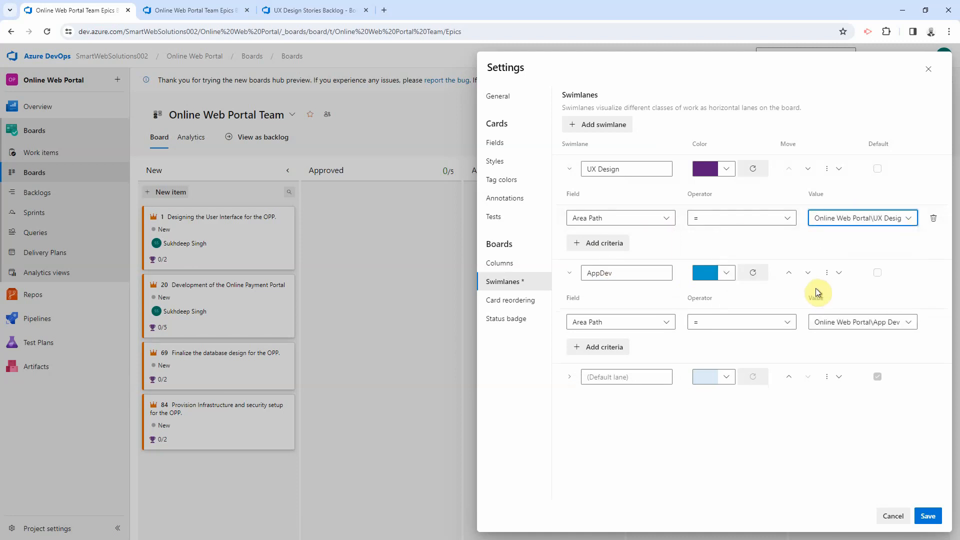
{"action": "left_click", "coordinate": [929, 520]}
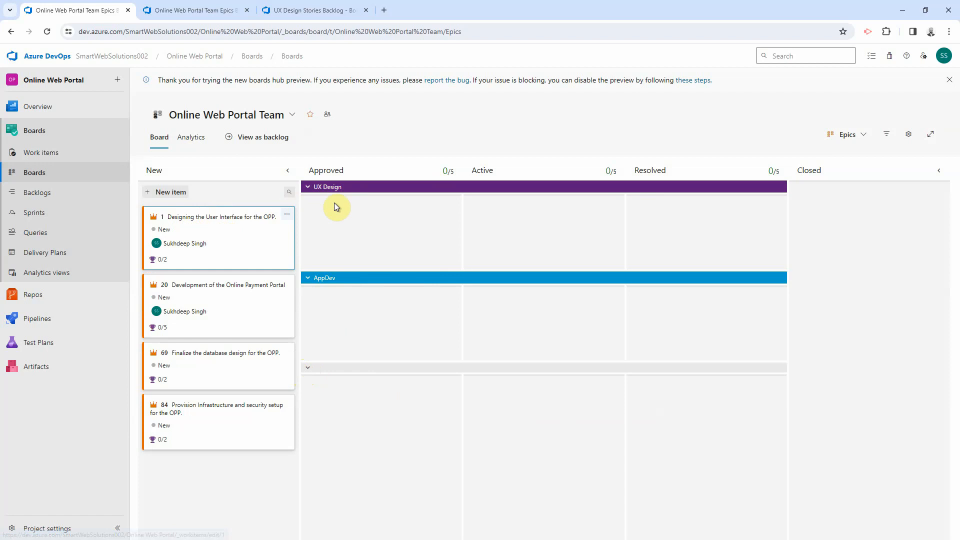
Step: Move epics 1 (UX Design lane), 20 (AppDev lane), 69 and 84 into Approved, then return to the backlog
{"action": "left_click_drag", "start_coordinate": [235, 211], "coordinate": [404, 424]}
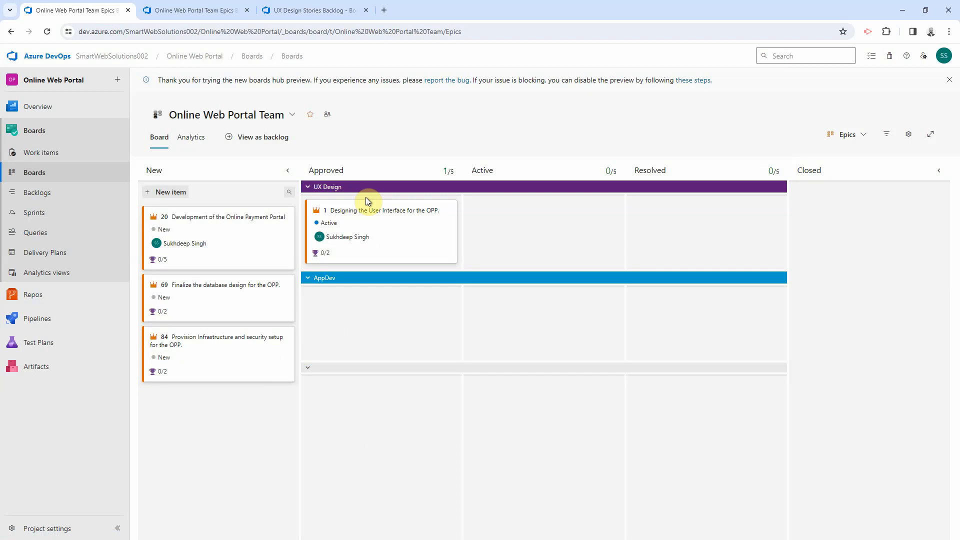
{"action": "left_click_drag", "start_coordinate": [205, 226], "coordinate": [358, 408]}
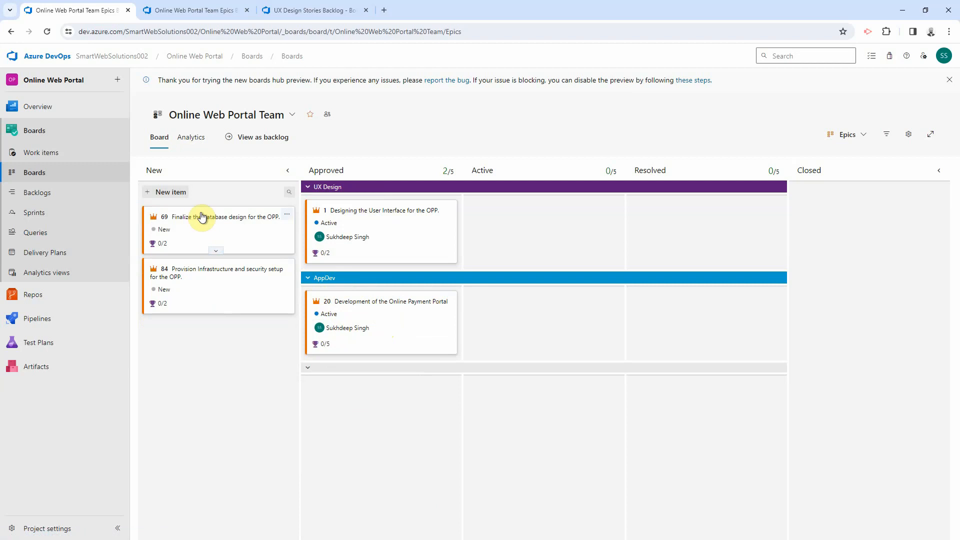
{"action": "left_click_drag", "start_coordinate": [205, 214], "coordinate": [368, 436]}
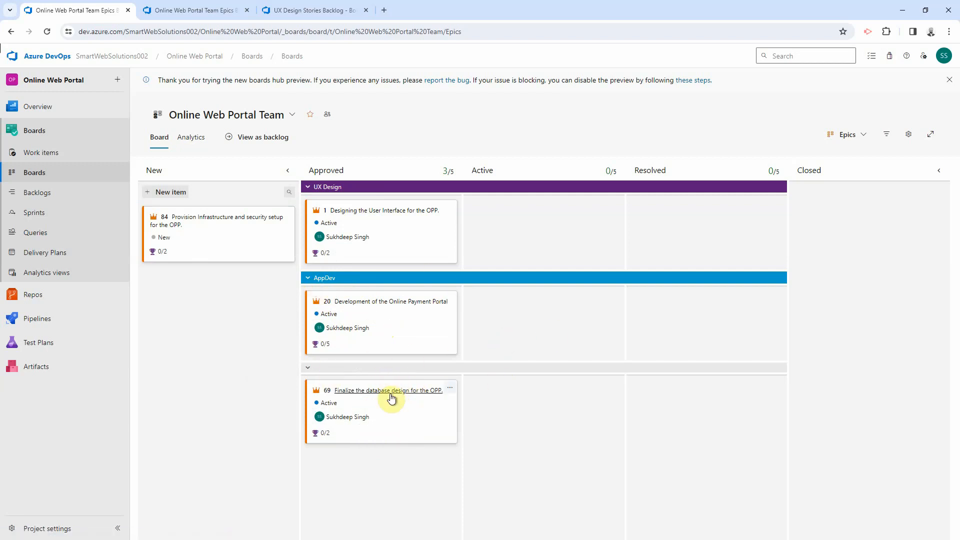
{"action": "left_click_drag", "start_coordinate": [250, 216], "coordinate": [395, 465]}
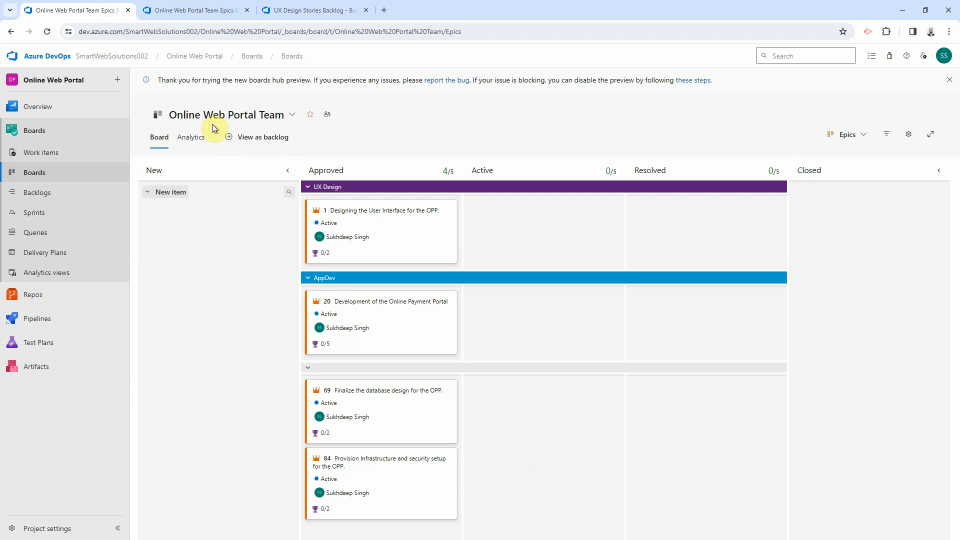
{"action": "left_click", "coordinate": [219, 10]}
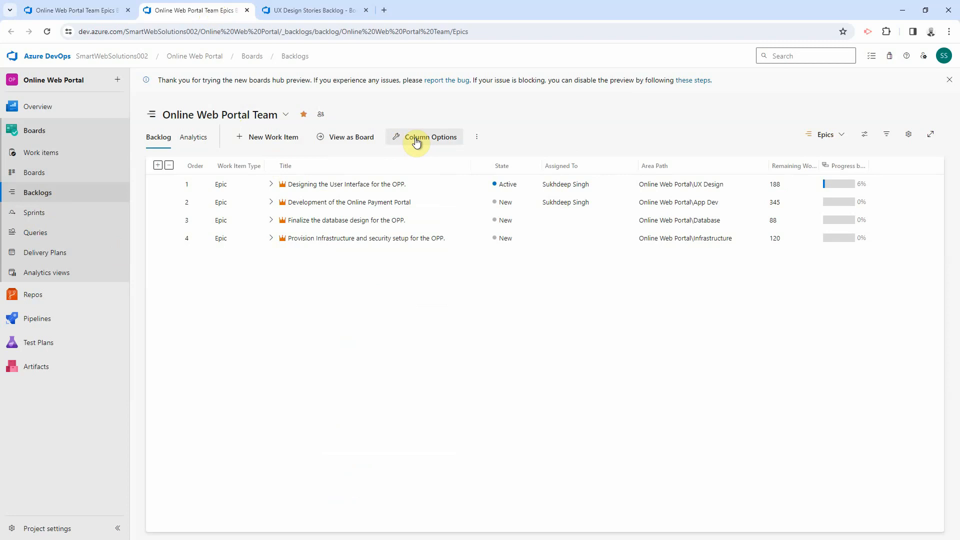
Step: Open the UX Design team's board and change its level from Features to Stories
{"action": "left_click", "coordinate": [344, 137]}
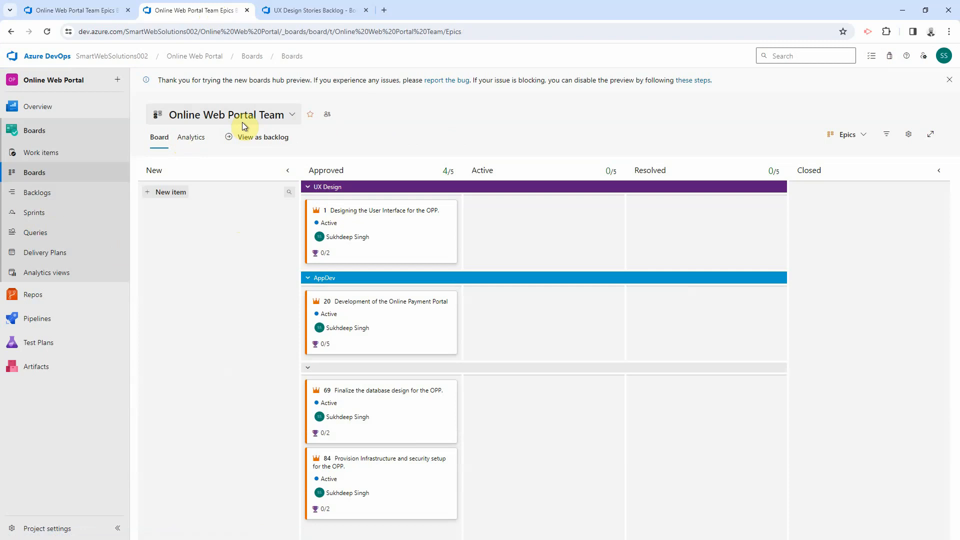
{"action": "left_click", "coordinate": [275, 116]}
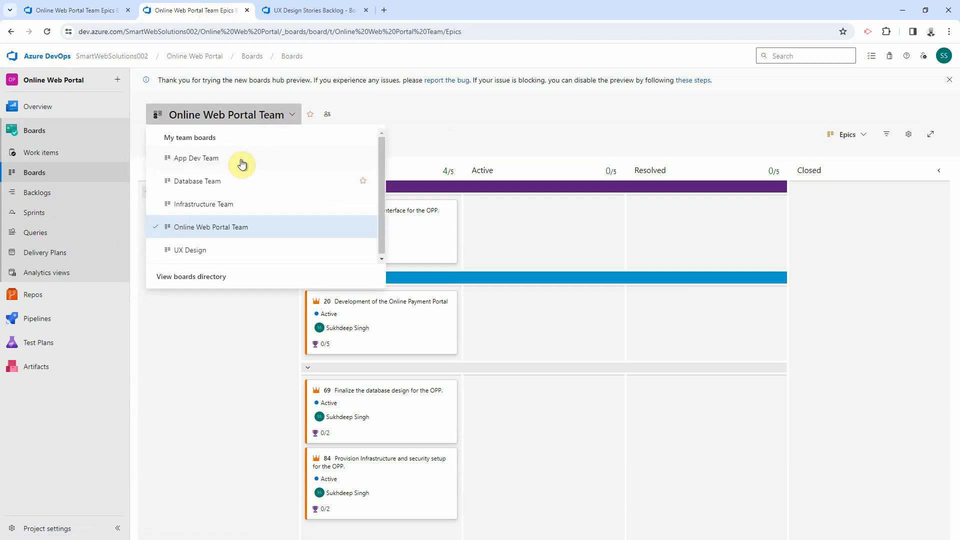
{"action": "left_click", "coordinate": [197, 250]}
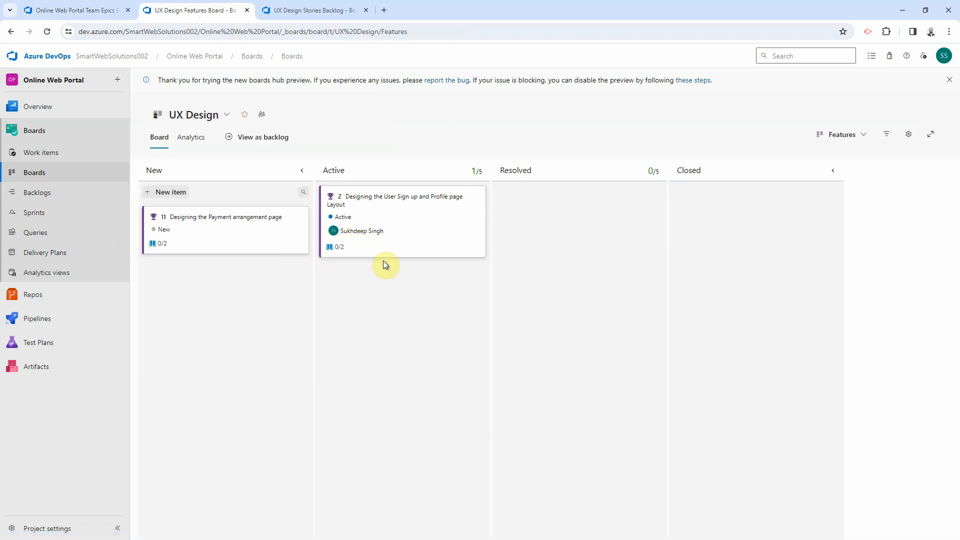
{"action": "left_click", "coordinate": [842, 134]}
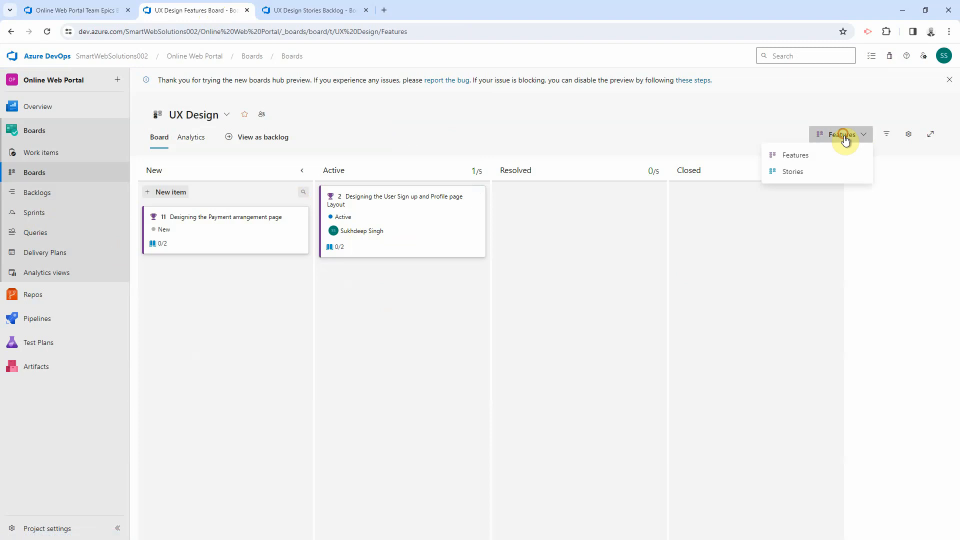
{"action": "left_click", "coordinate": [803, 171]}
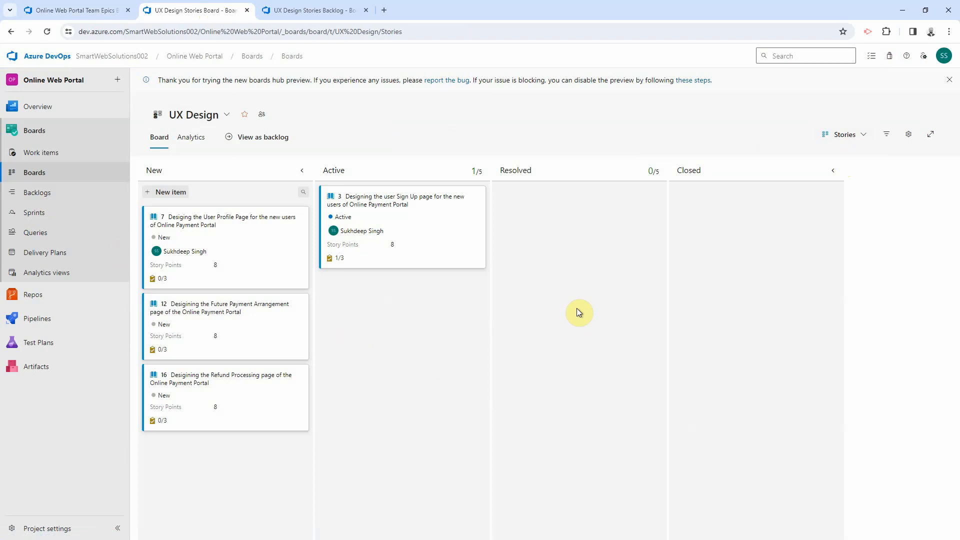
Step: In the board's swimlane settings, add a dark red swimlane named High Priority
{"action": "left_click", "coordinate": [908, 134]}
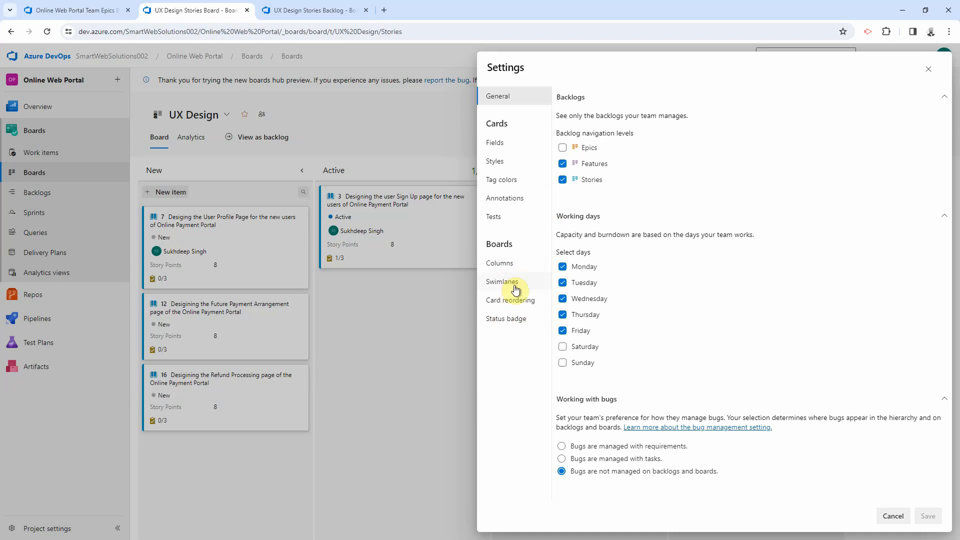
{"action": "left_click", "coordinate": [505, 263]}
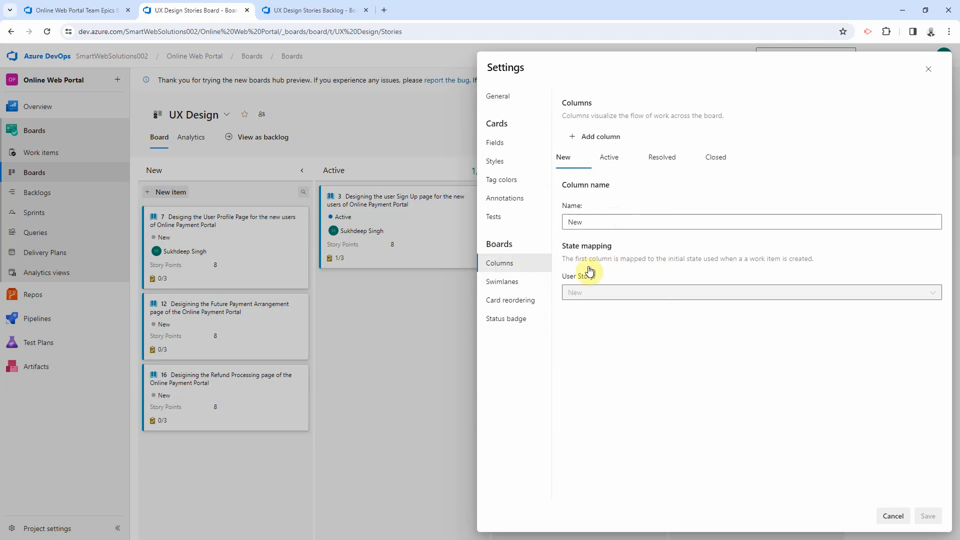
{"action": "left_click", "coordinate": [505, 282]}
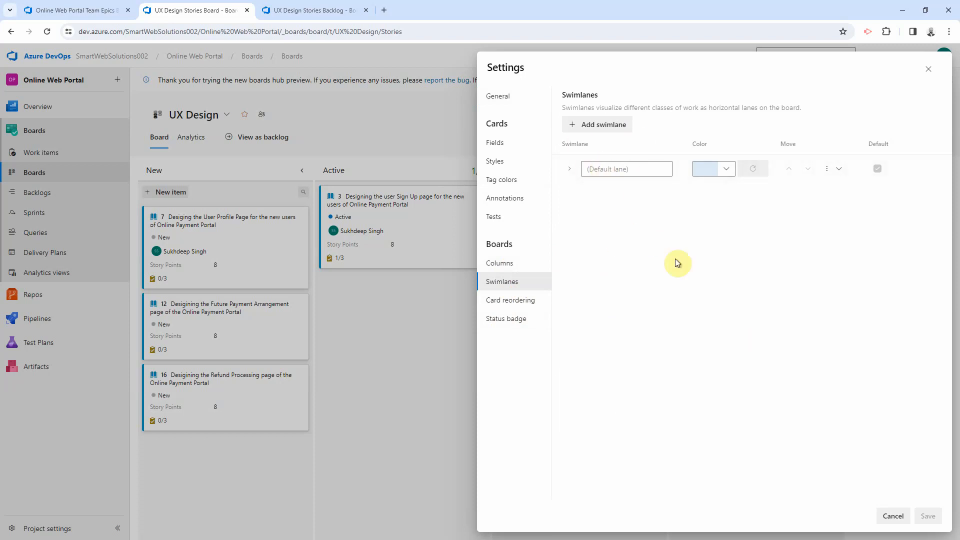
{"action": "left_click", "coordinate": [599, 125]}
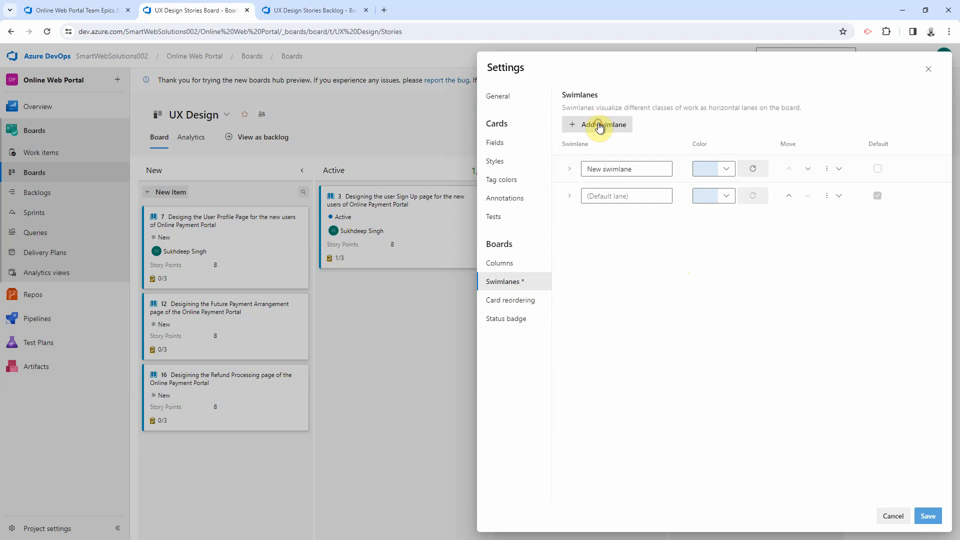
{"action": "triple_click", "coordinate": [638, 170]}
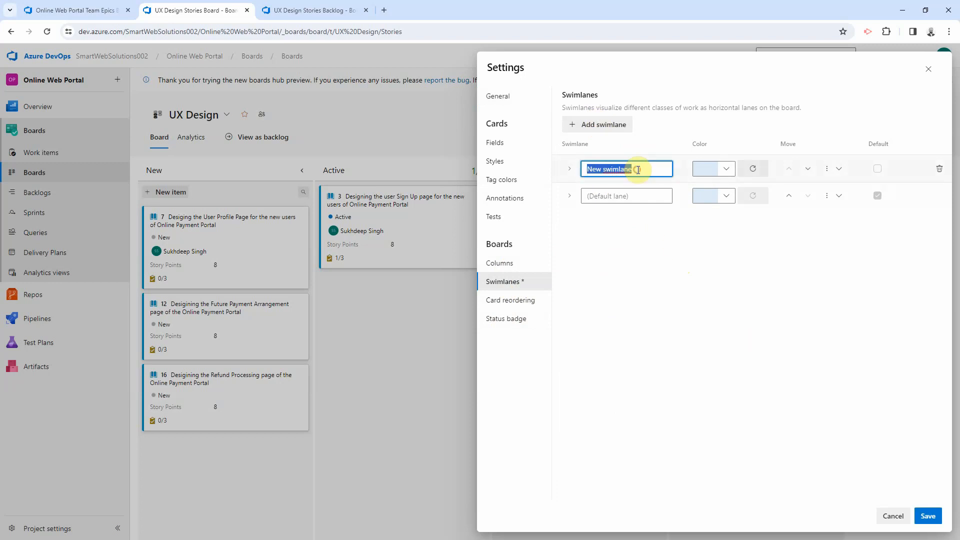
{"action": "type", "text": "High Priority"}
{"action": "left_click", "coordinate": [726, 169]}
{"action": "left_click", "coordinate": [653, 183]}
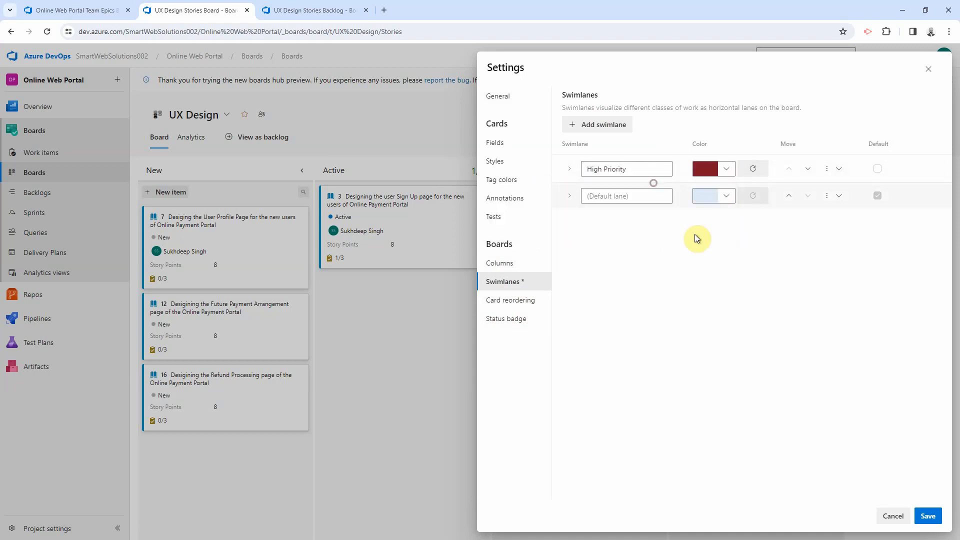
Step: Give the High Priority lane the rule Priority = 1 and save
{"action": "left_click", "coordinate": [570, 169]}
{"action": "left_click", "coordinate": [604, 198]}
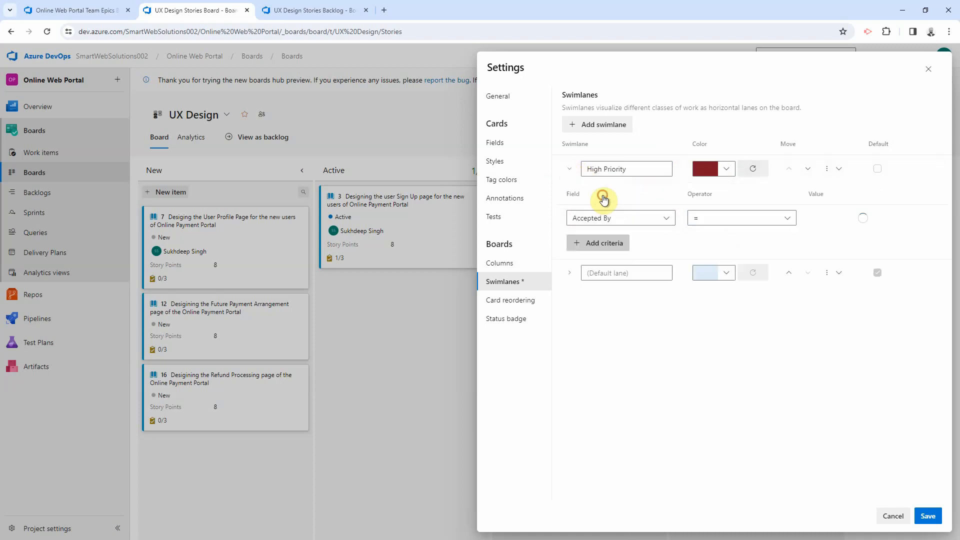
{"action": "left_click", "coordinate": [613, 223]}
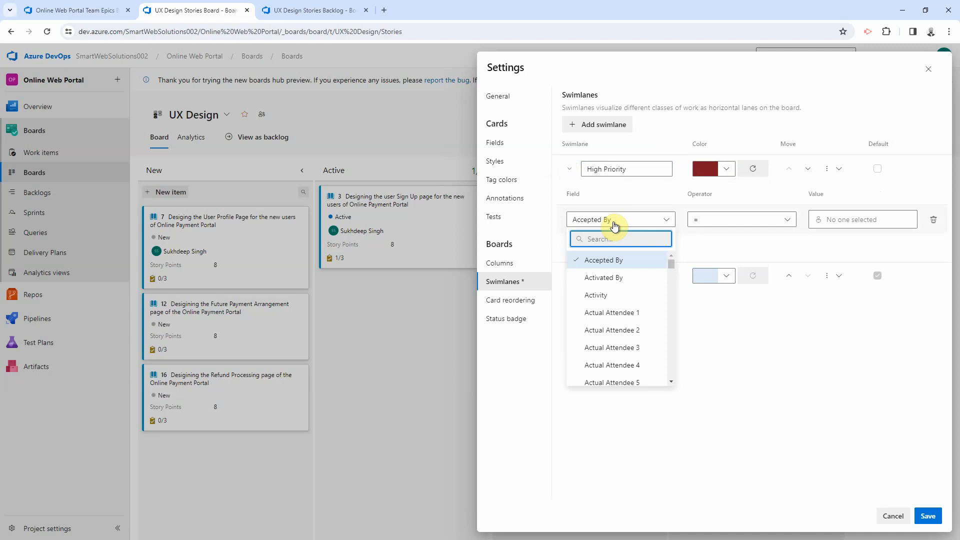
{"action": "type", "text": "Priority"}
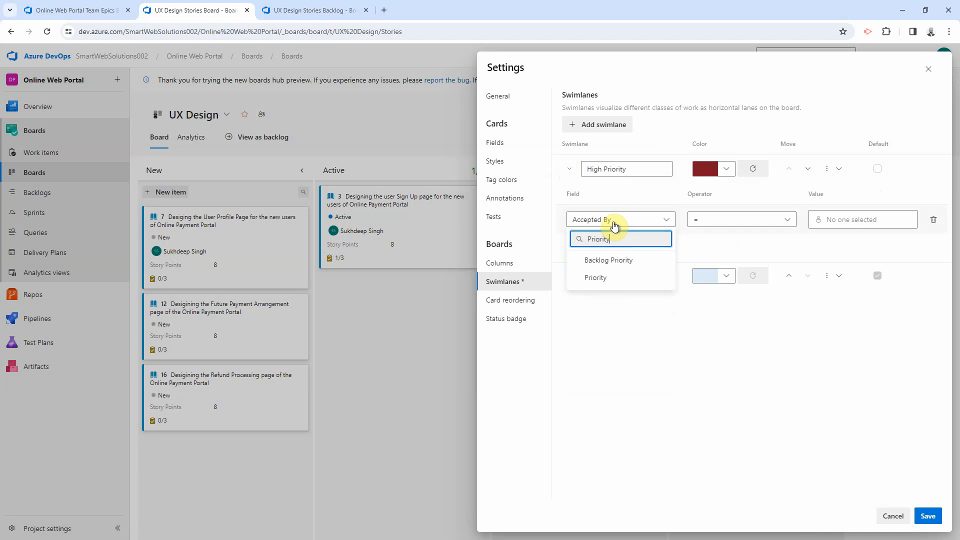
{"action": "left_click", "coordinate": [595, 277]}
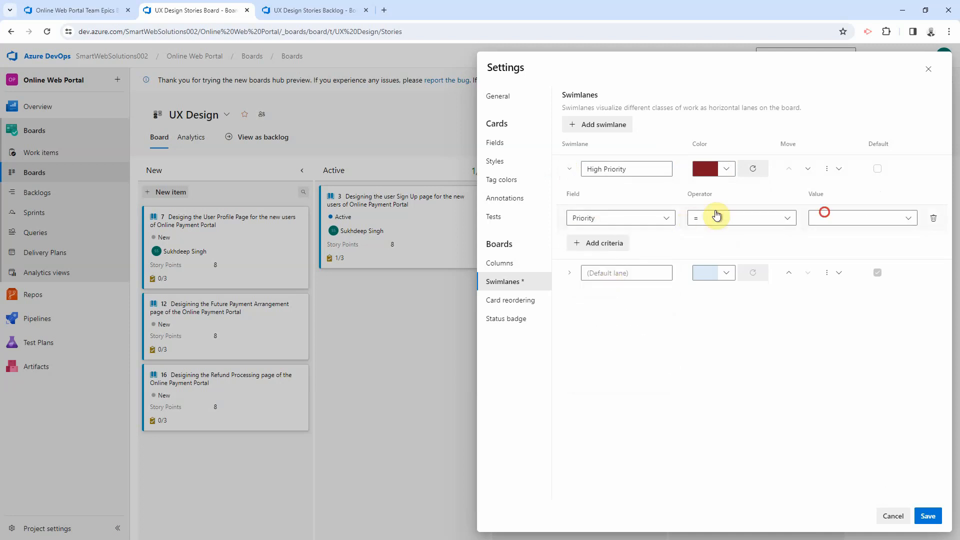
{"action": "left_click", "coordinate": [825, 213]}
{"action": "left_click", "coordinate": [834, 239]}
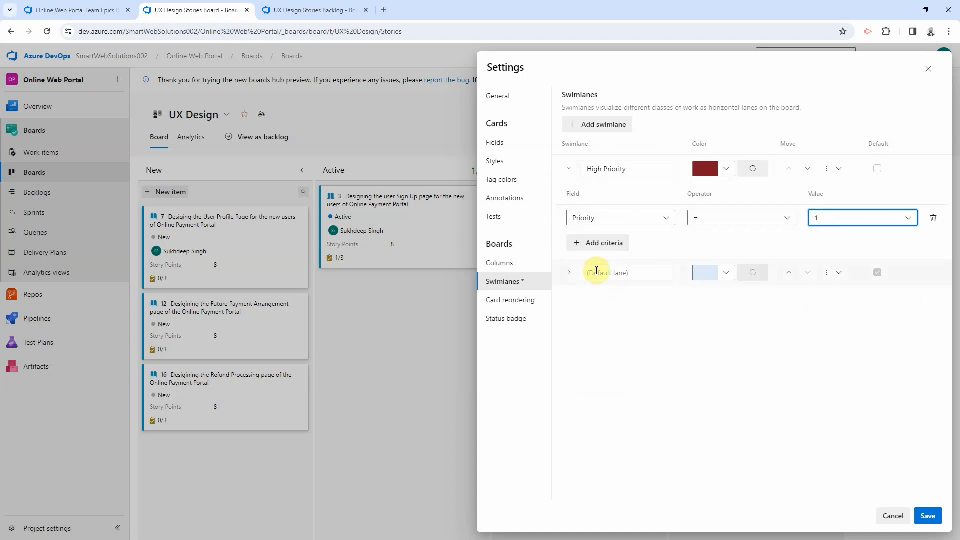
{"action": "left_click", "coordinate": [923, 515]}
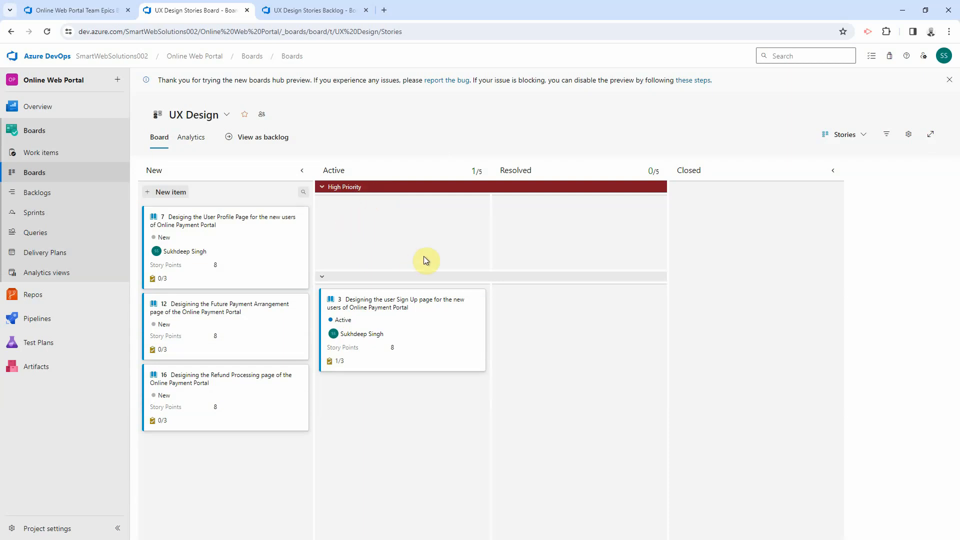
Step: Change the sign-up page user story's Priority from 2 to 1 and save and close it
{"action": "left_click", "coordinate": [376, 302]}
{"action": "left_click", "coordinate": [499, 240]}
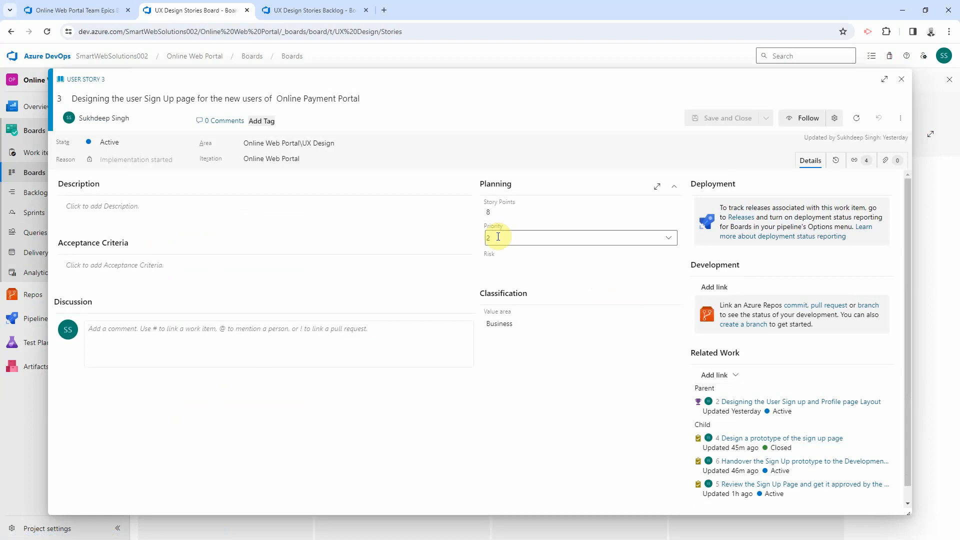
{"action": "left_click", "coordinate": [506, 258]}
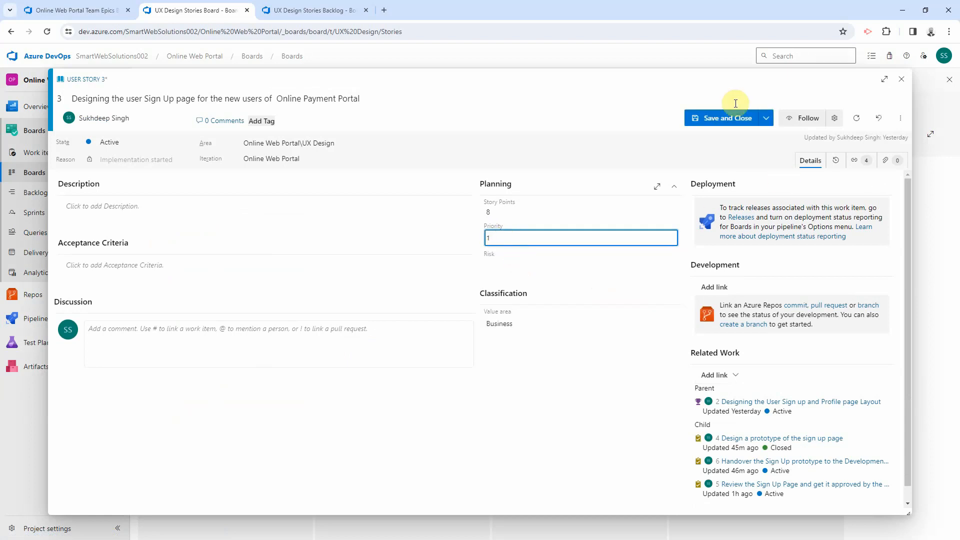
{"action": "left_click", "coordinate": [726, 119]}
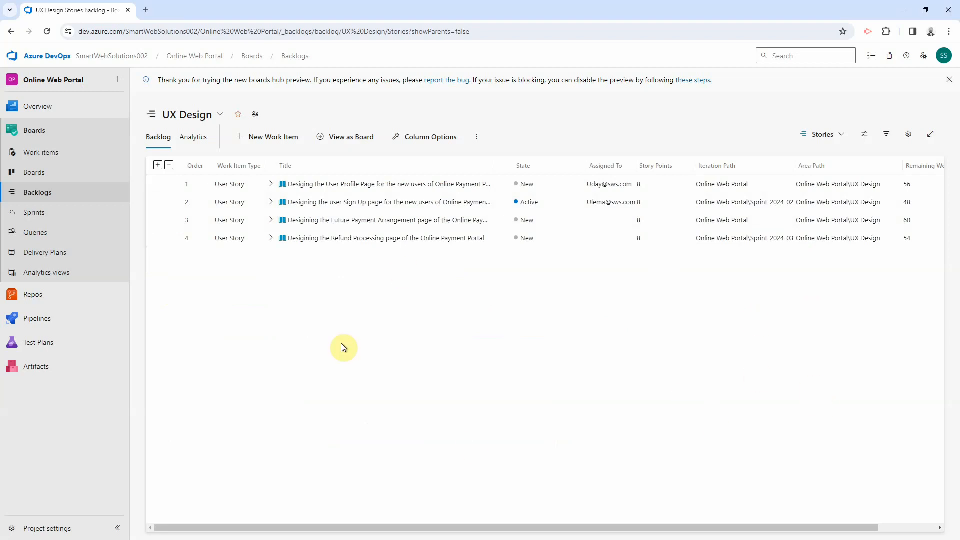
Step: Under Sprints, keep the UX Design team selected and choose Sprint-2024-01 to show its empty taskboard
{"action": "left_click", "coordinate": [498, 530]}
{"action": "left_click_drag", "start_coordinate": [498, 531], "coordinate": [465, 527]}
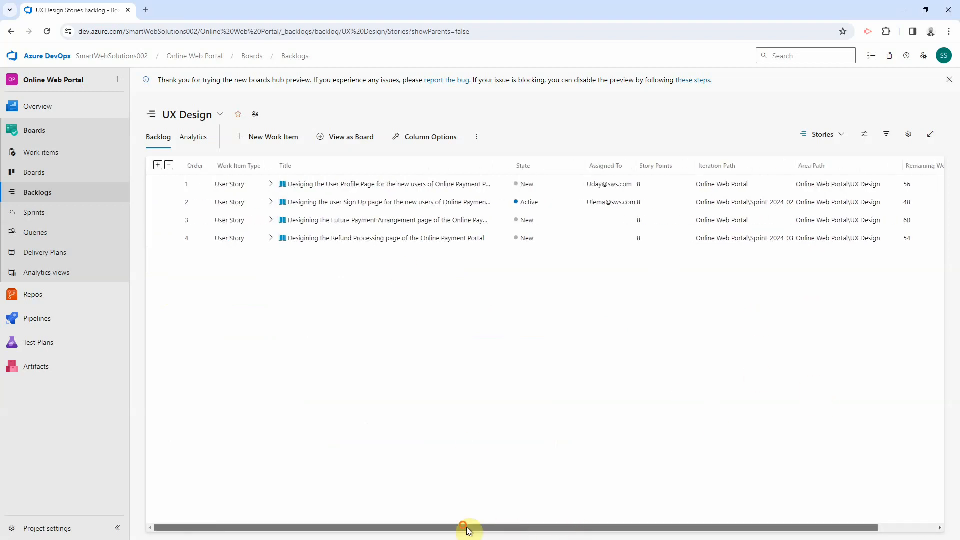
{"action": "left_click", "coordinate": [35, 214]}
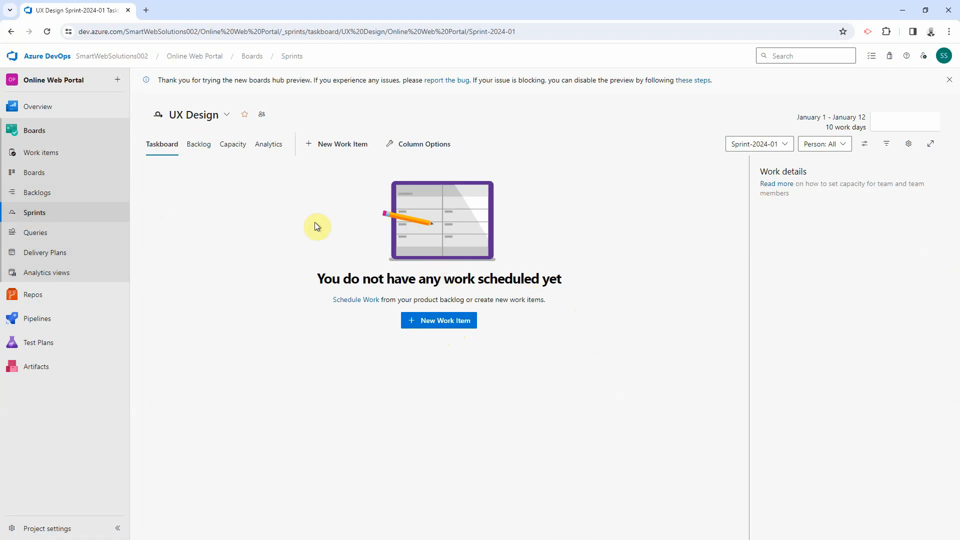
{"action": "left_click", "coordinate": [214, 123]}
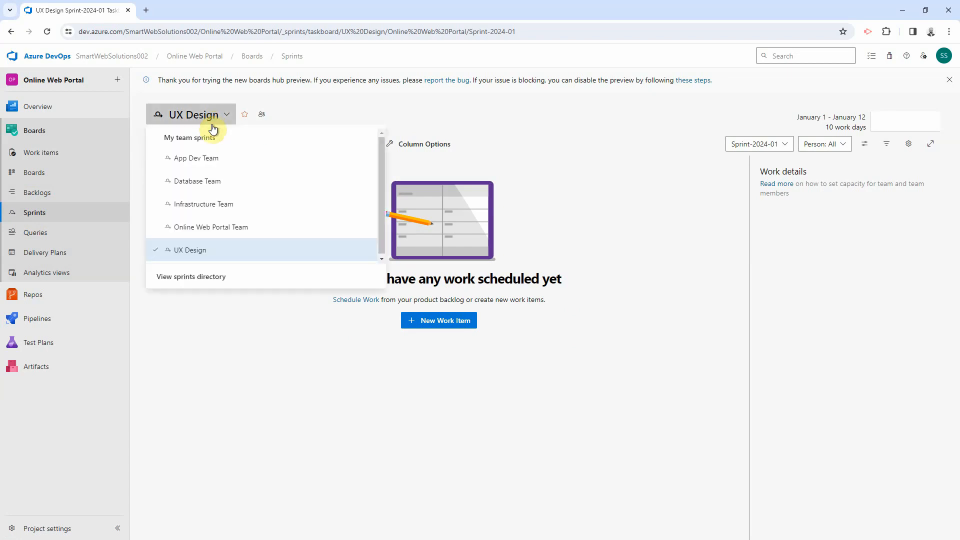
{"action": "left_click", "coordinate": [224, 369]}
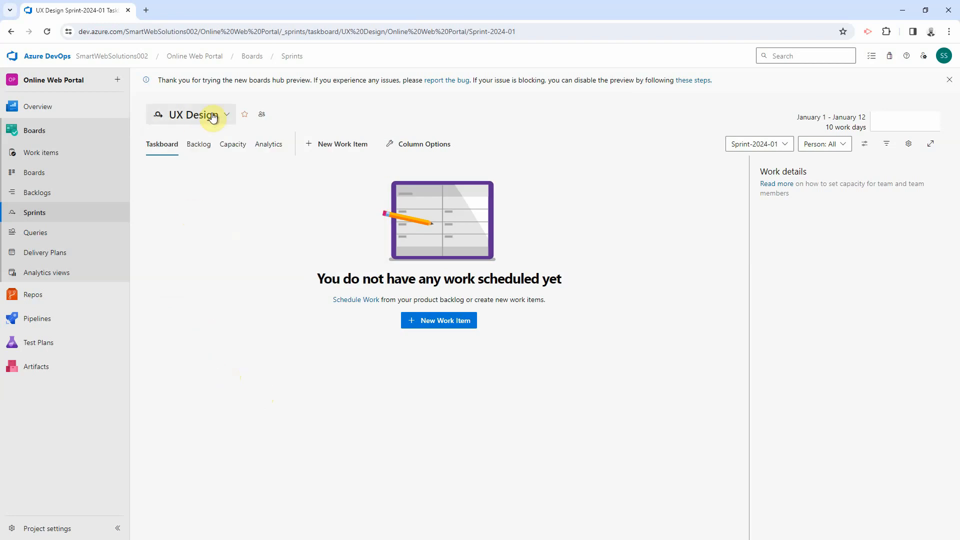
{"action": "left_click", "coordinate": [733, 148]}
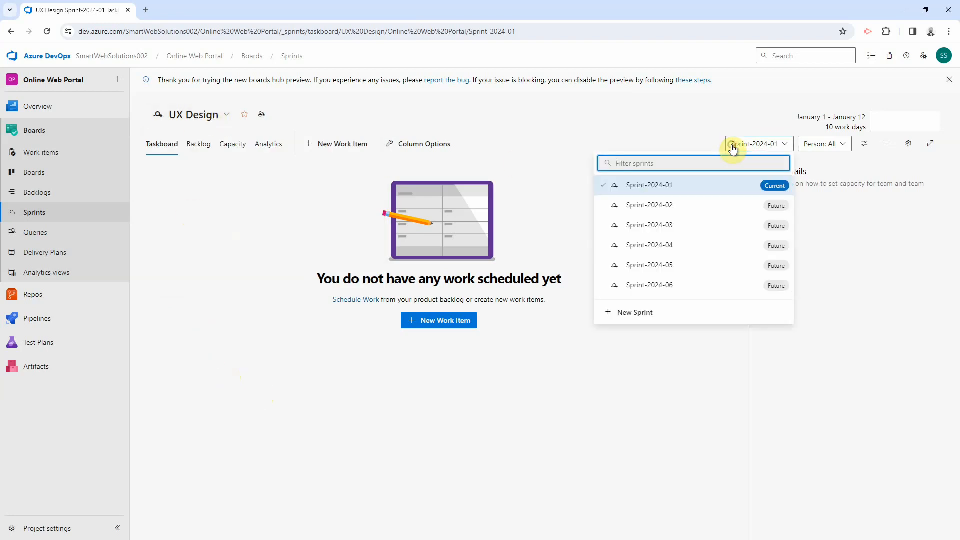
{"action": "left_click", "coordinate": [667, 189]}
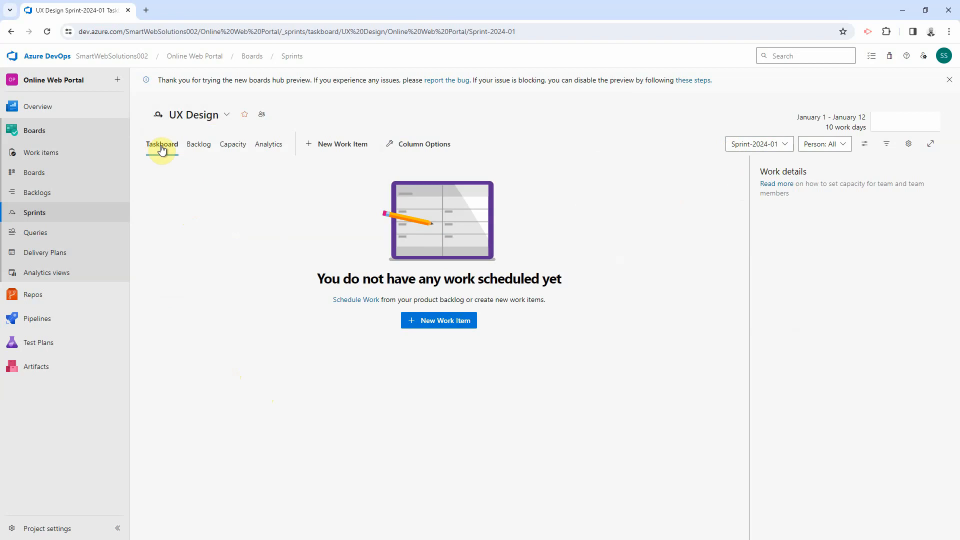
Step: On Sprint-2024-01's Capacity tab, add all team members, then remove the first member's row
{"action": "left_click", "coordinate": [232, 147]}
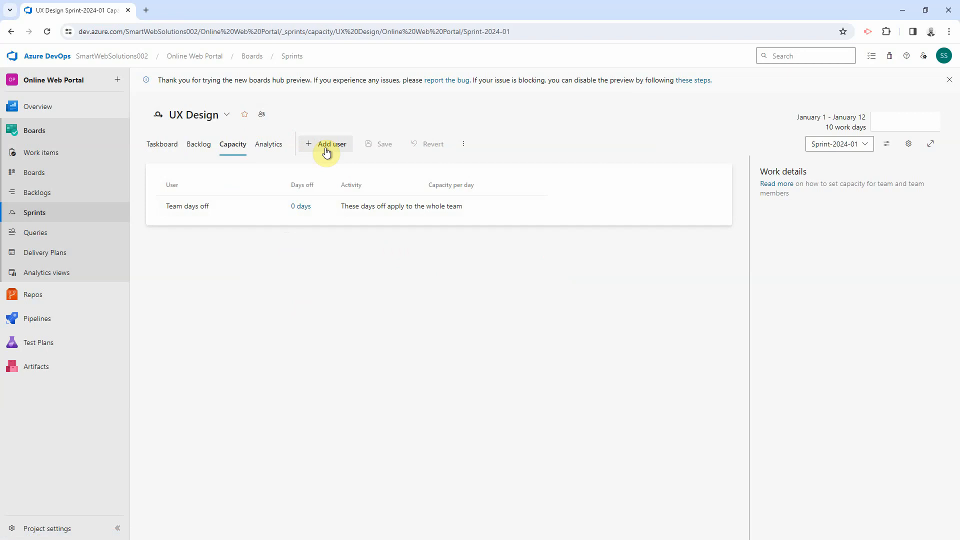
{"action": "left_click", "coordinate": [459, 146]}
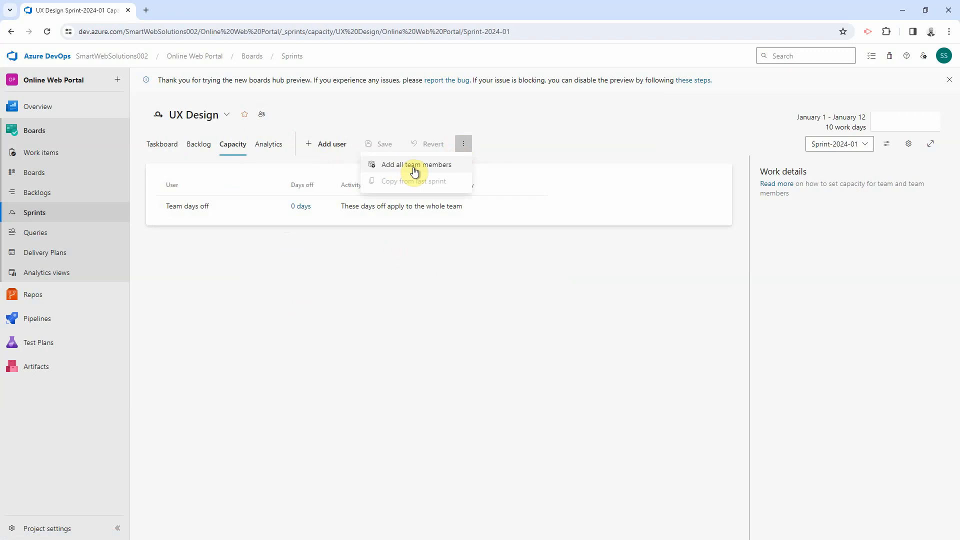
{"action": "left_click", "coordinate": [415, 171]}
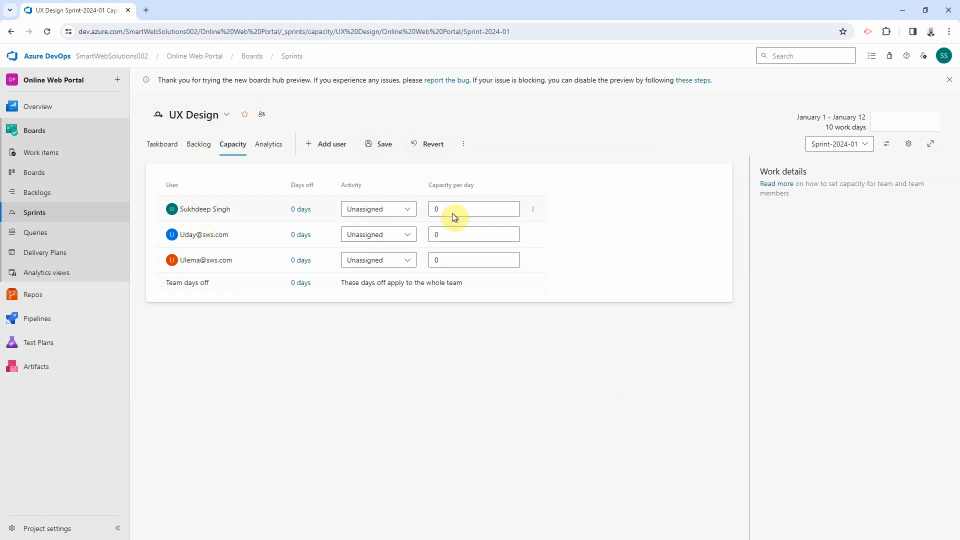
{"action": "left_click", "coordinate": [532, 210]}
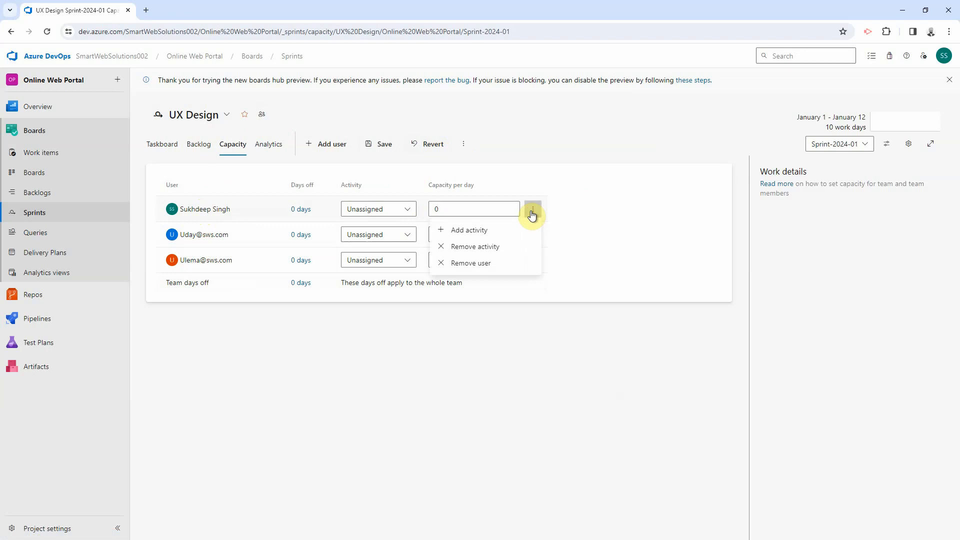
{"action": "left_click", "coordinate": [472, 263]}
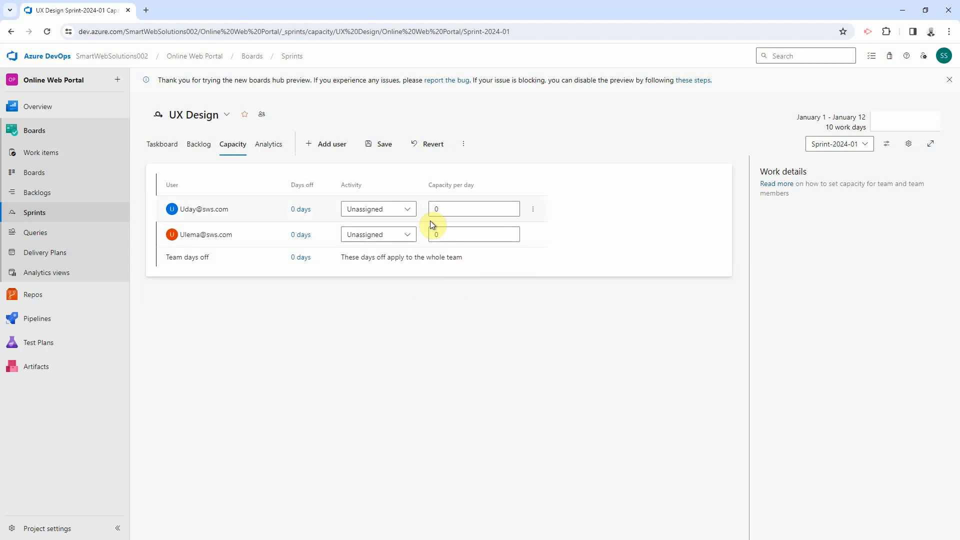
Step: Set capacity per day to 5 hours for the first member and 8 for the second
{"action": "left_click", "coordinate": [446, 210]}
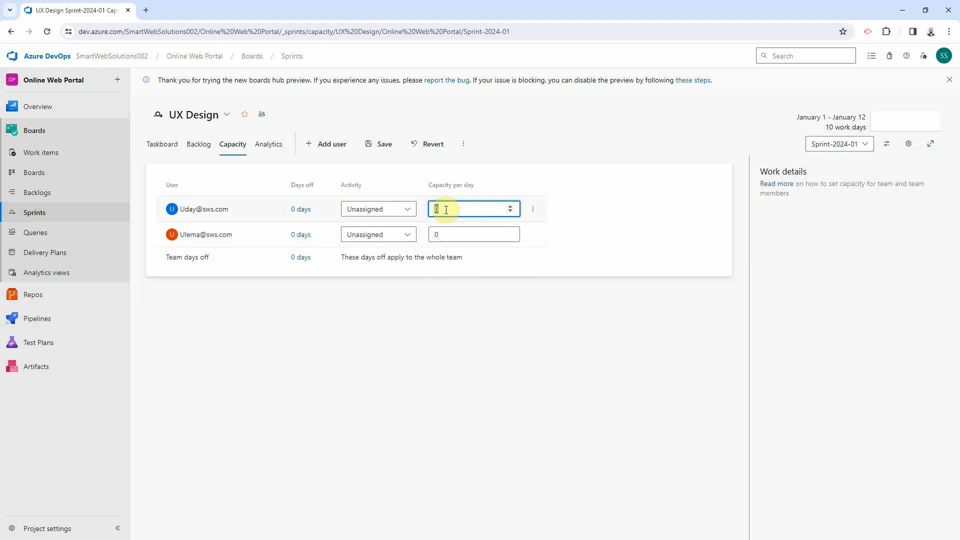
{"action": "type", "text": "5"}
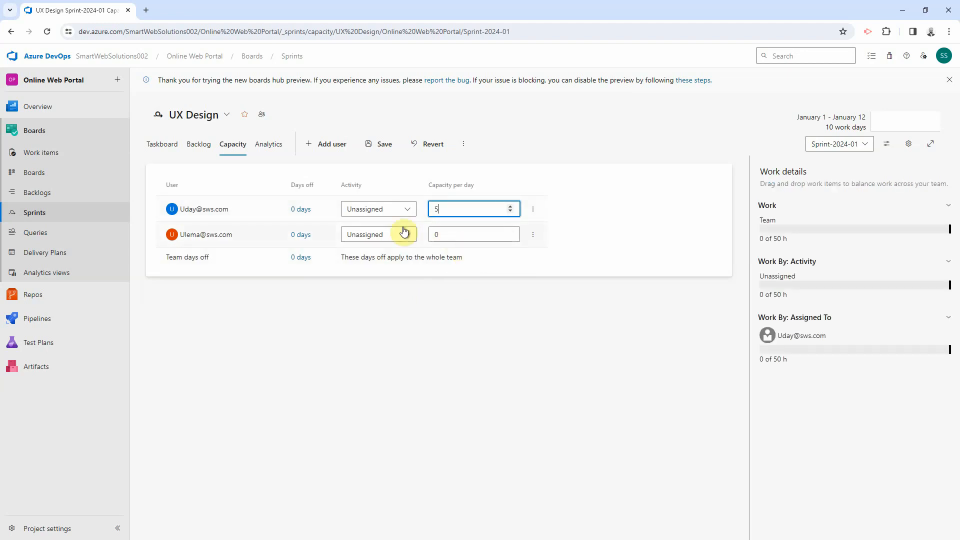
{"action": "left_click", "coordinate": [458, 233]}
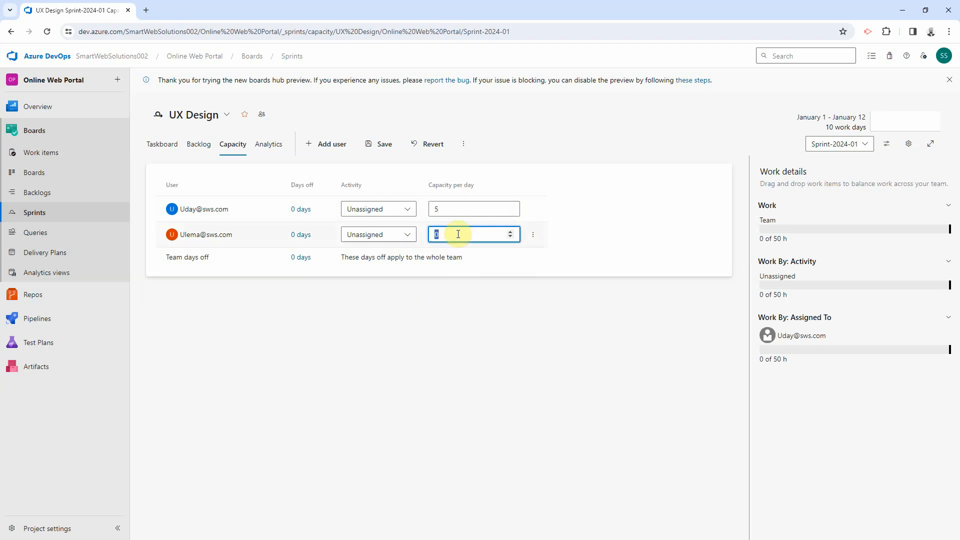
{"action": "type", "text": "8"}
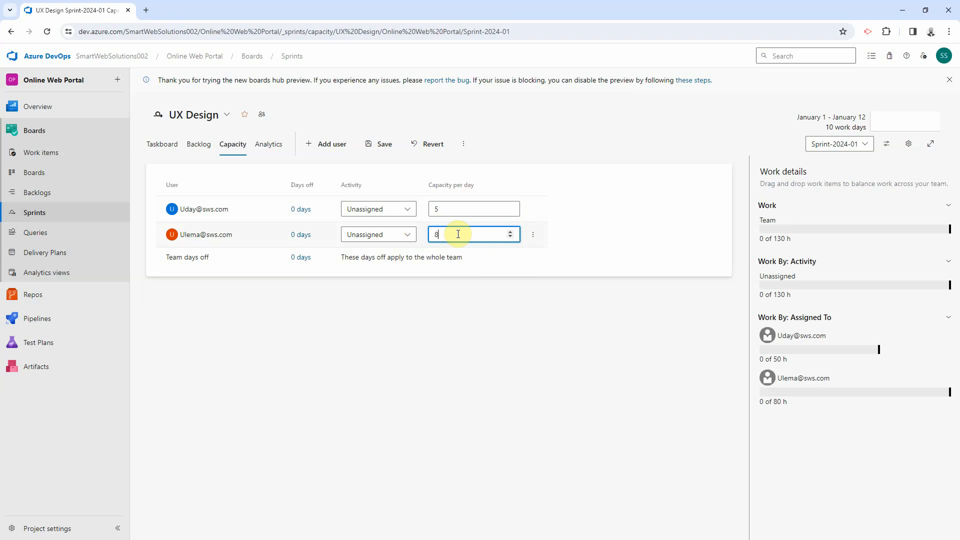
{"action": "left_click", "coordinate": [589, 233]}
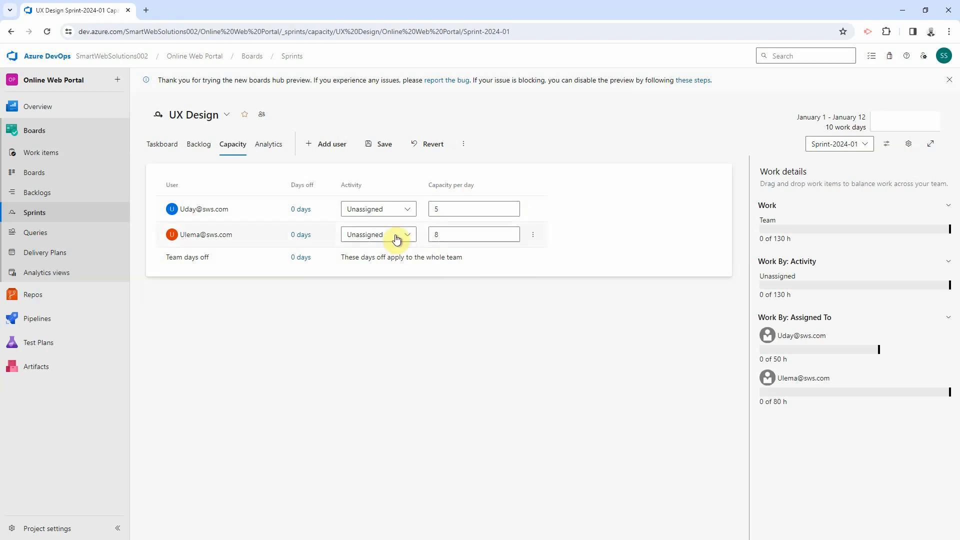
Step: Add a single day off on January 5, 2024 for the first team member
{"action": "left_click", "coordinate": [303, 212]}
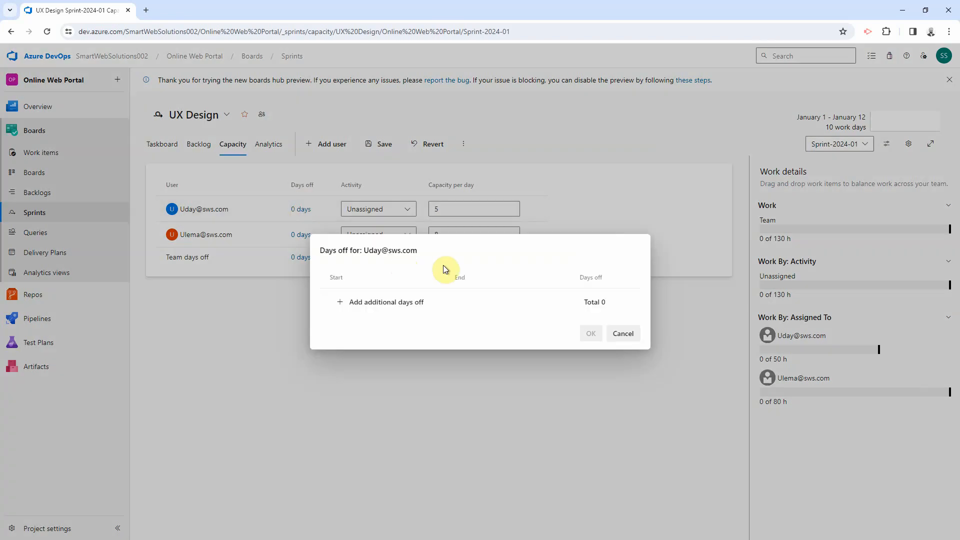
{"action": "left_click", "coordinate": [356, 303]}
{"action": "left_click", "coordinate": [419, 288]}
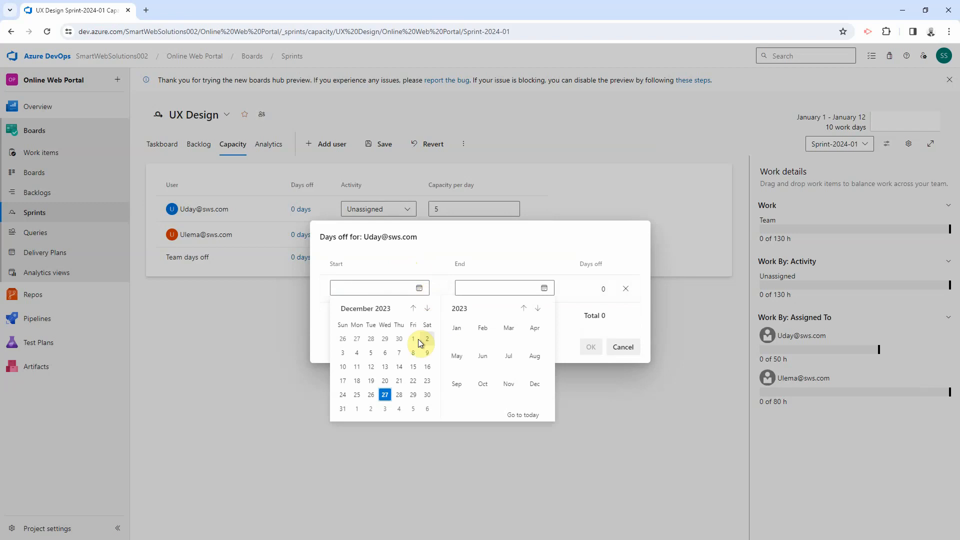
{"action": "left_click", "coordinate": [427, 308]}
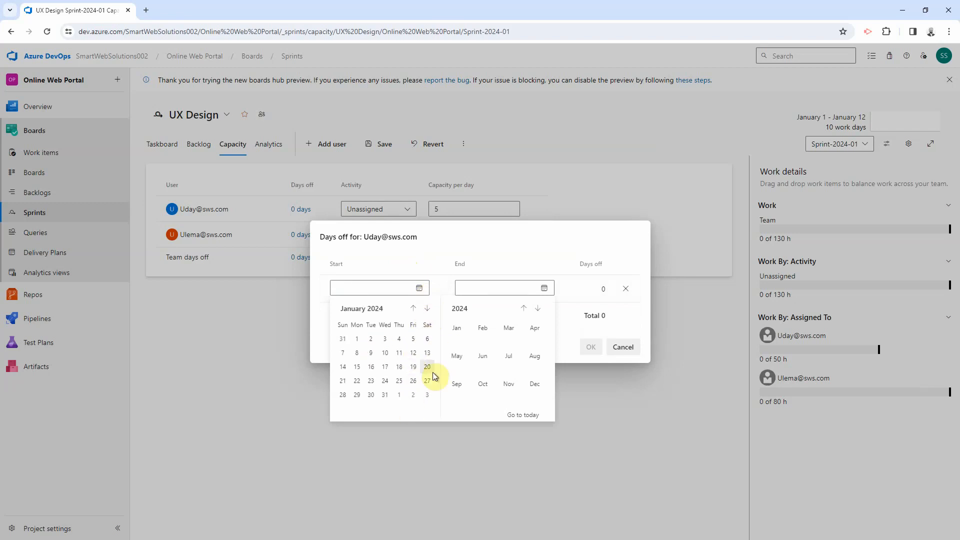
{"action": "left_click", "coordinate": [413, 338]}
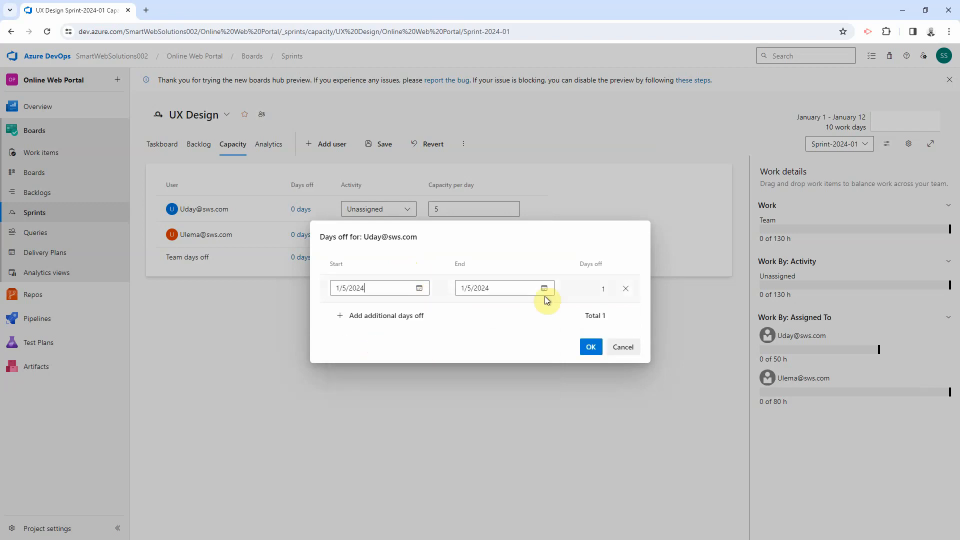
{"action": "left_click", "coordinate": [591, 347]}
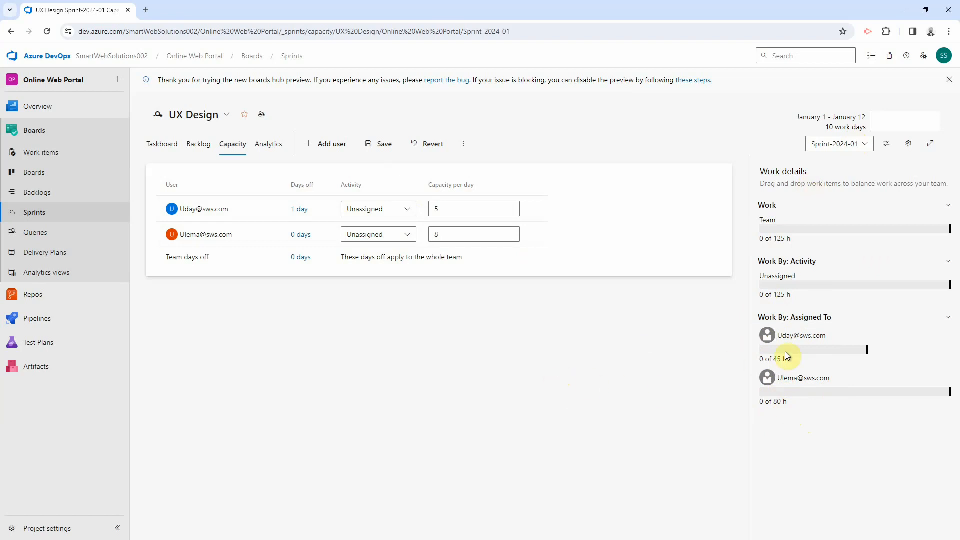
Step: Save Sprint-2024-01's capacity, then copy it into Sprint-2024-02 from the last sprint and save
{"action": "left_click", "coordinate": [383, 145]}
{"action": "left_click", "coordinate": [844, 145]}
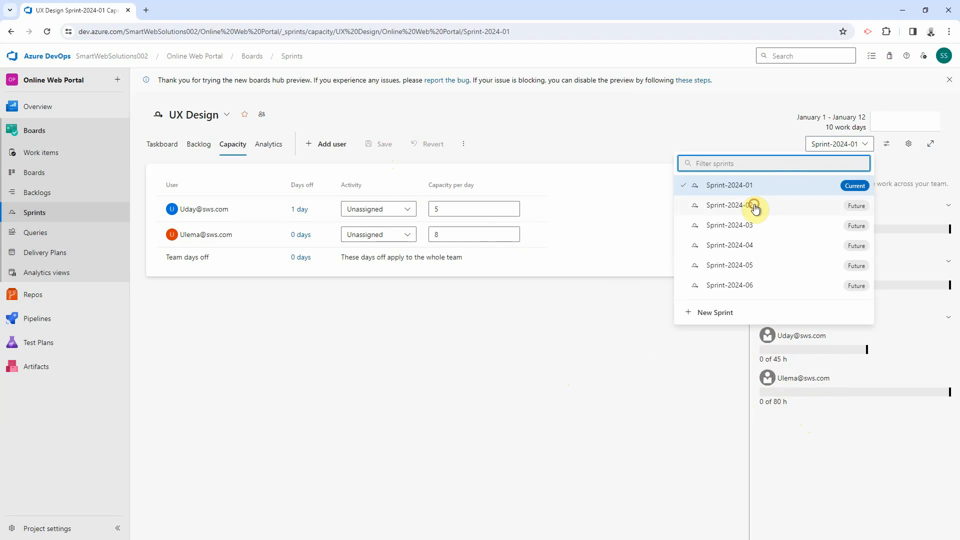
{"action": "left_click", "coordinate": [865, 146]}
{"action": "left_click", "coordinate": [868, 146]}
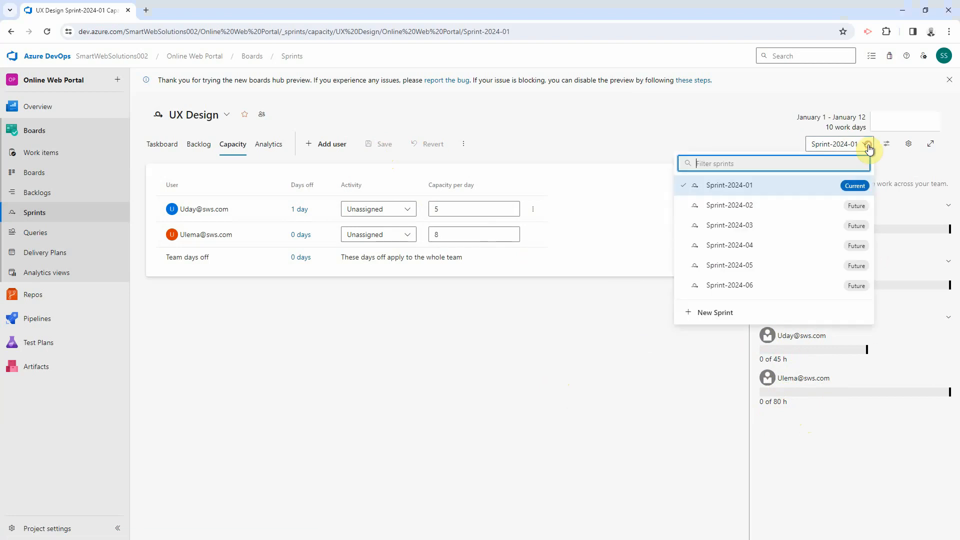
{"action": "left_click", "coordinate": [740, 206]}
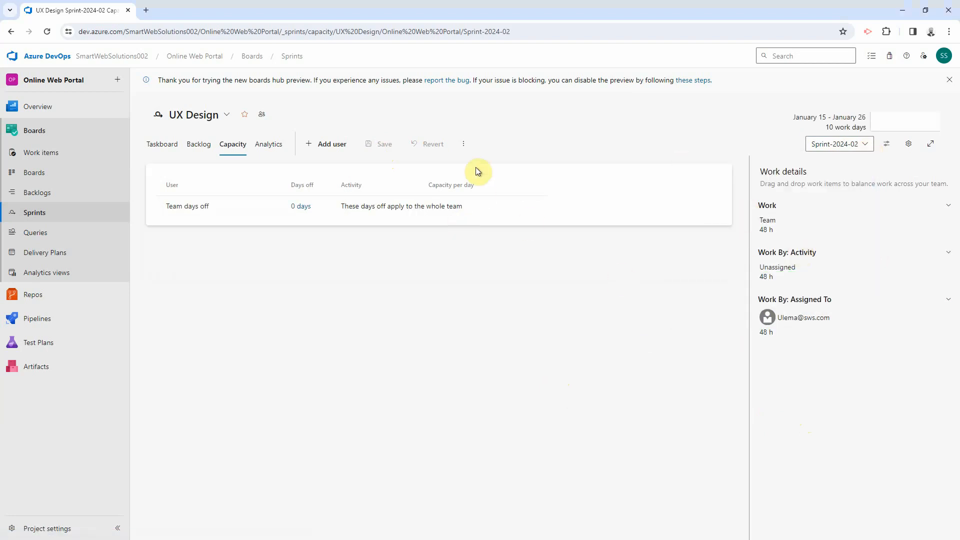
{"action": "left_click", "coordinate": [463, 144]}
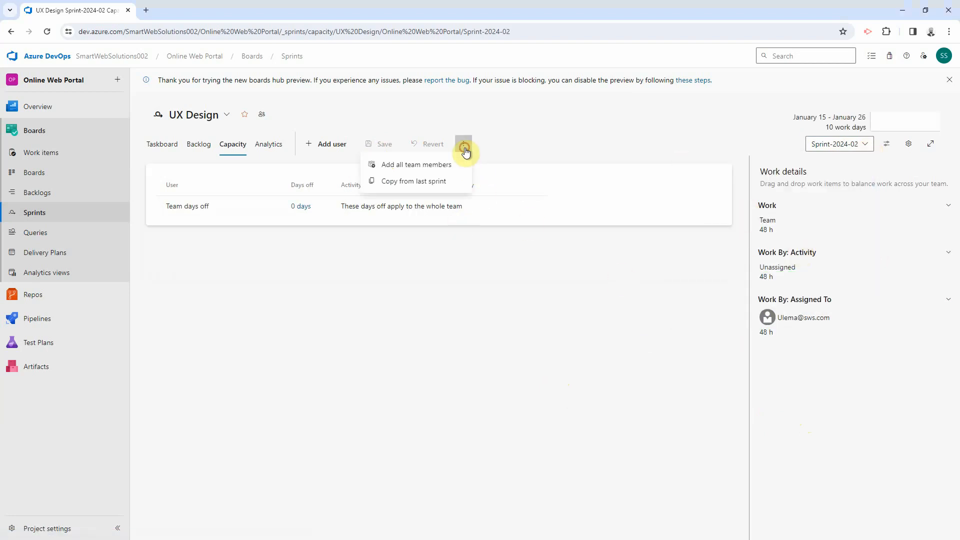
{"action": "left_click", "coordinate": [411, 183]}
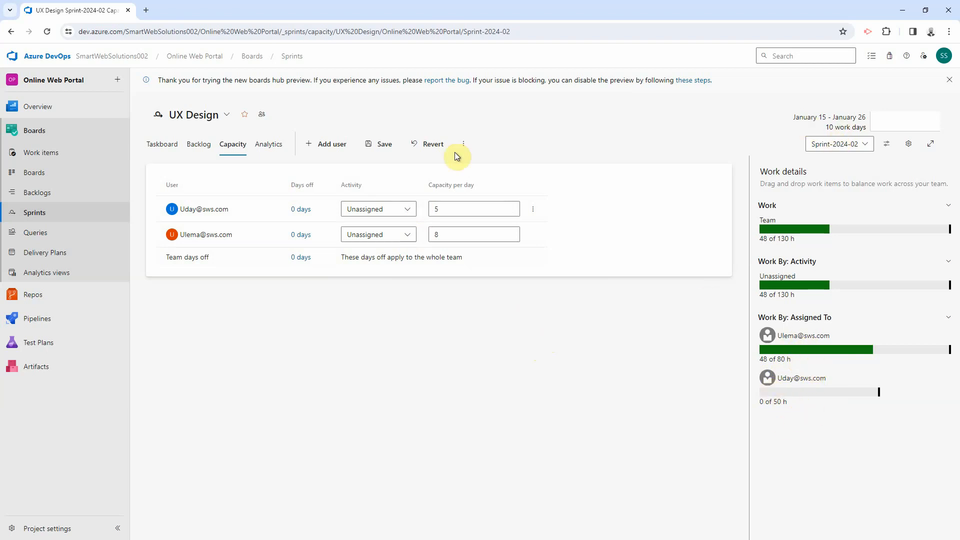
{"action": "left_click", "coordinate": [378, 143]}
Step: Copy the previous sprint's team capacities into Sprint-2024-03 and save
{"action": "left_click", "coordinate": [815, 144]}
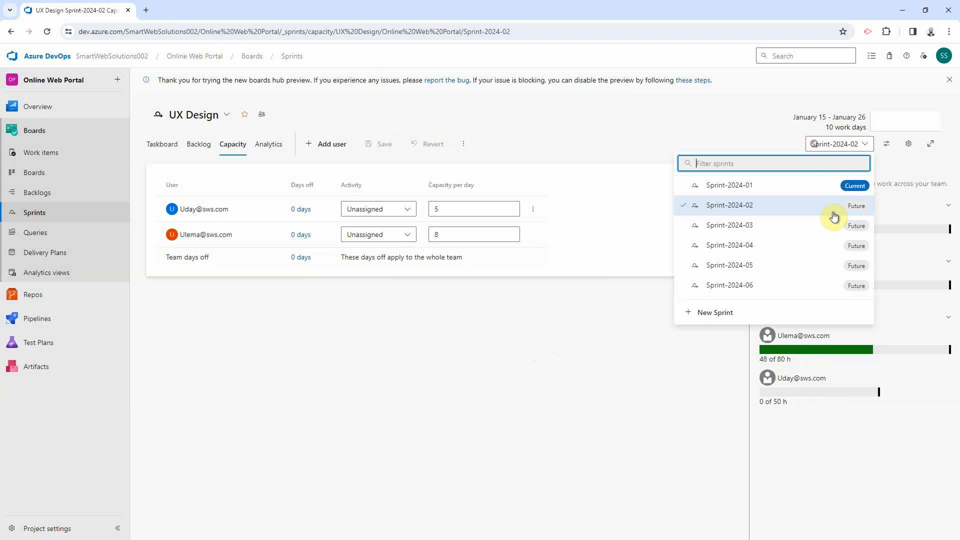
{"action": "left_click", "coordinate": [750, 225]}
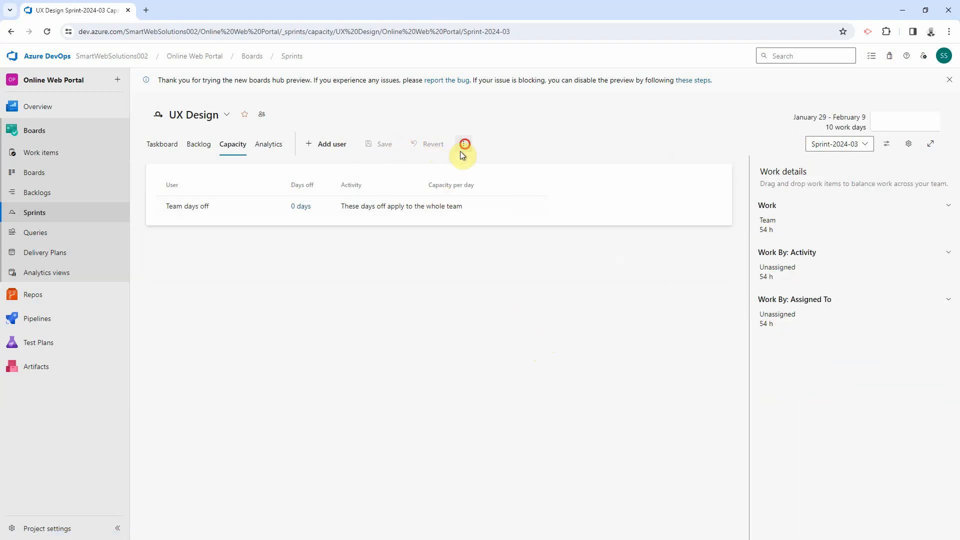
{"action": "left_click", "coordinate": [464, 144]}
{"action": "left_click", "coordinate": [458, 185]}
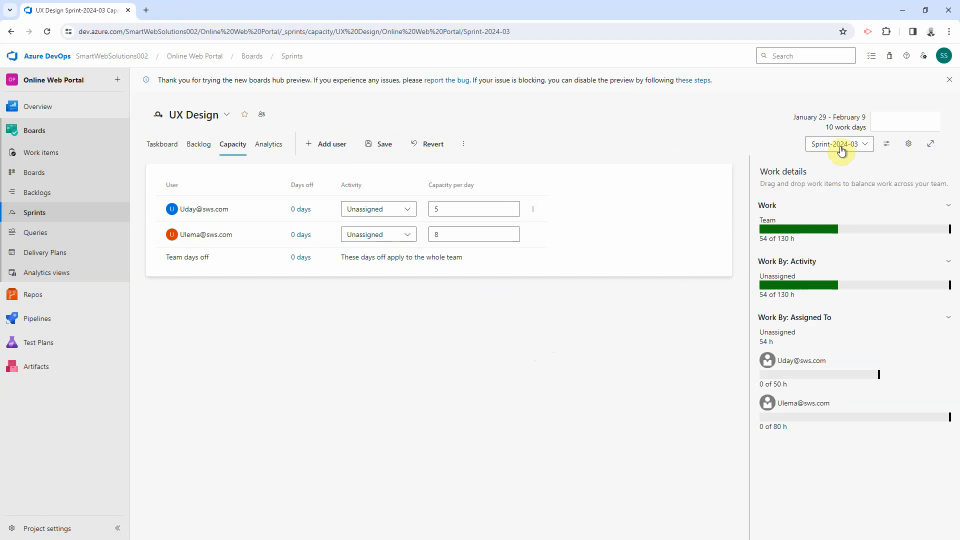
{"action": "left_click", "coordinate": [384, 144]}
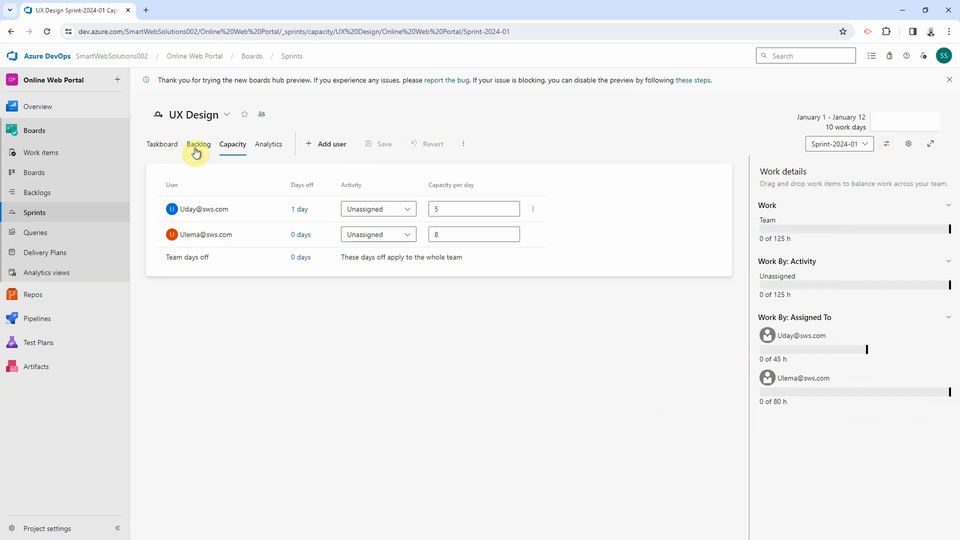
Step: Go from Sprint-2024-01's backlog to the UX Design backlog through the Planning panel link
{"action": "left_click", "coordinate": [198, 145]}
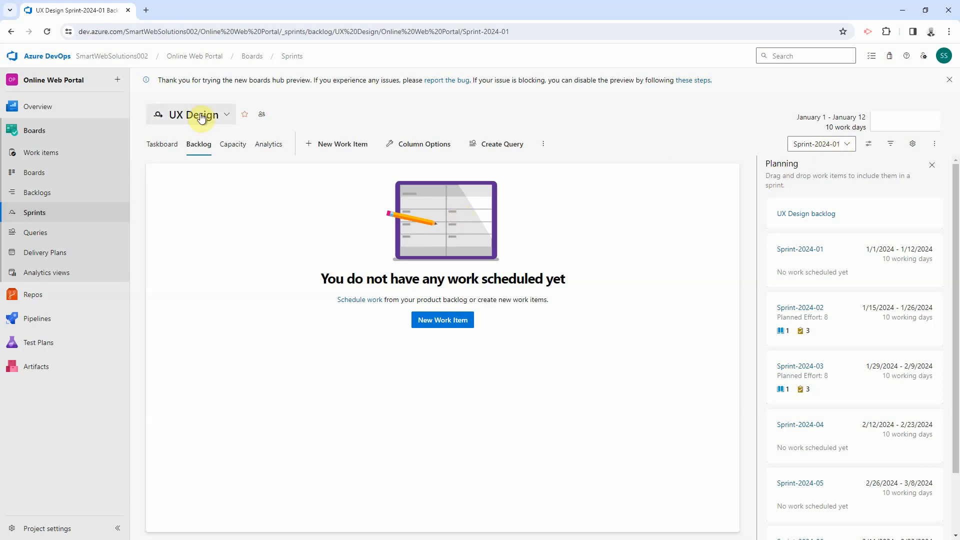
{"action": "left_click", "coordinate": [168, 148]}
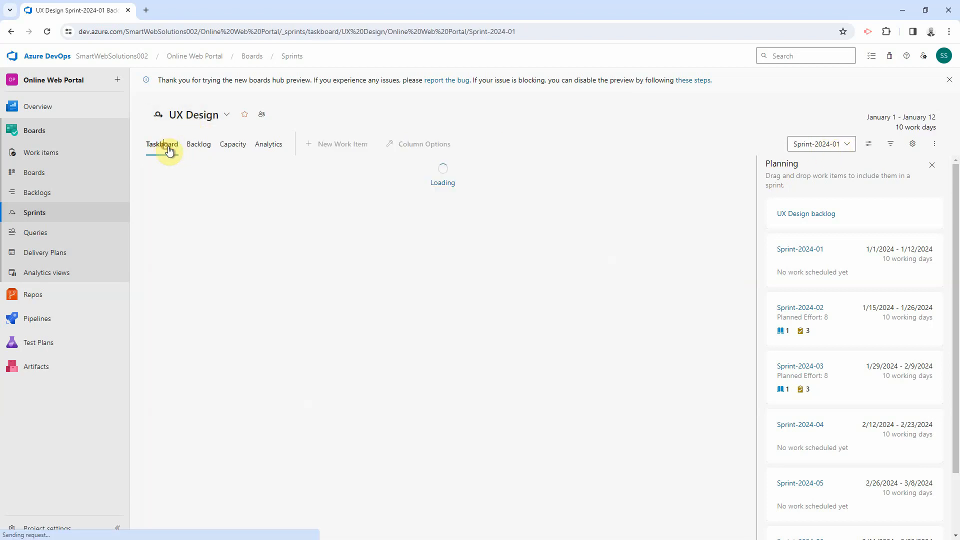
{"action": "left_click", "coordinate": [201, 146]}
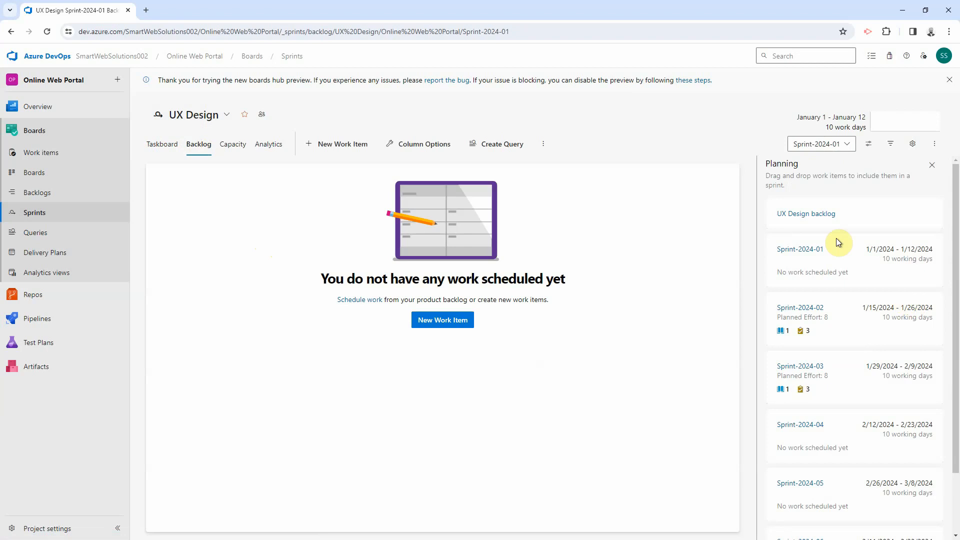
{"action": "left_click", "coordinate": [793, 215]}
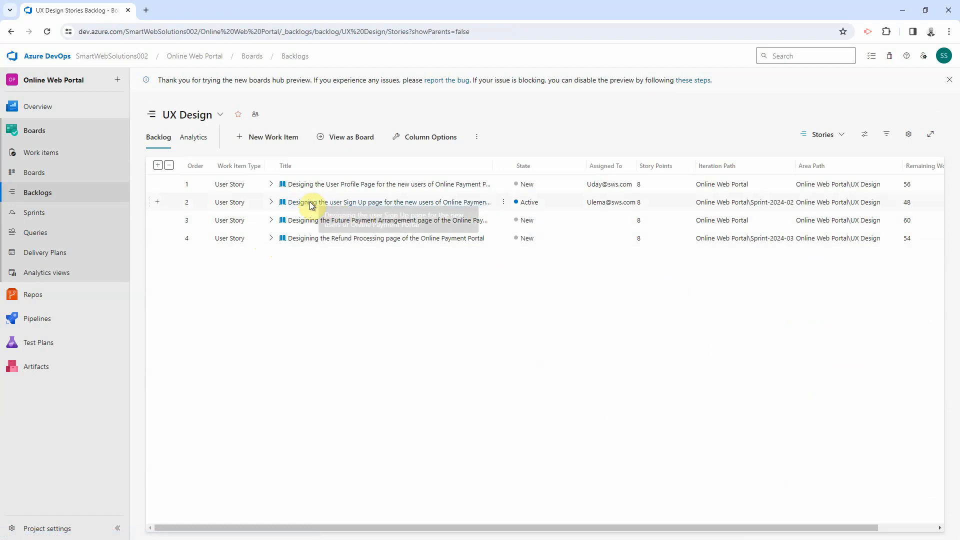
Step: Expand the first two stories' tasks, turn on the Planning side pane, and widen Iteration Path
{"action": "left_click", "coordinate": [273, 184]}
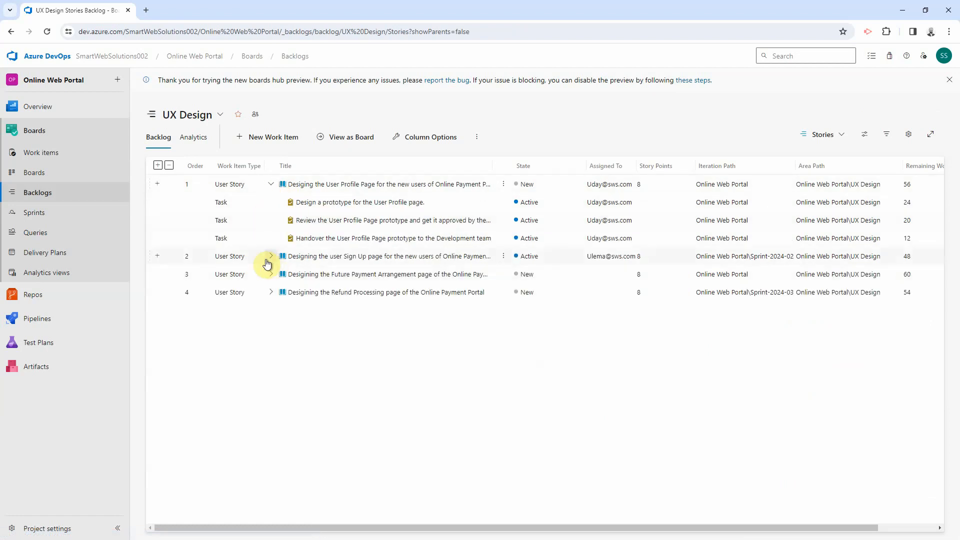
{"action": "left_click", "coordinate": [269, 257]}
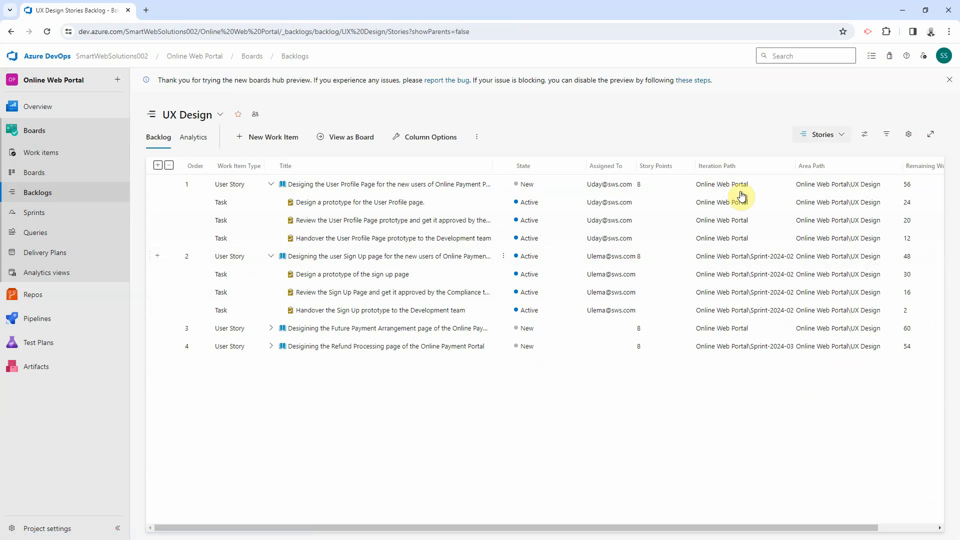
{"action": "left_click", "coordinate": [865, 137]}
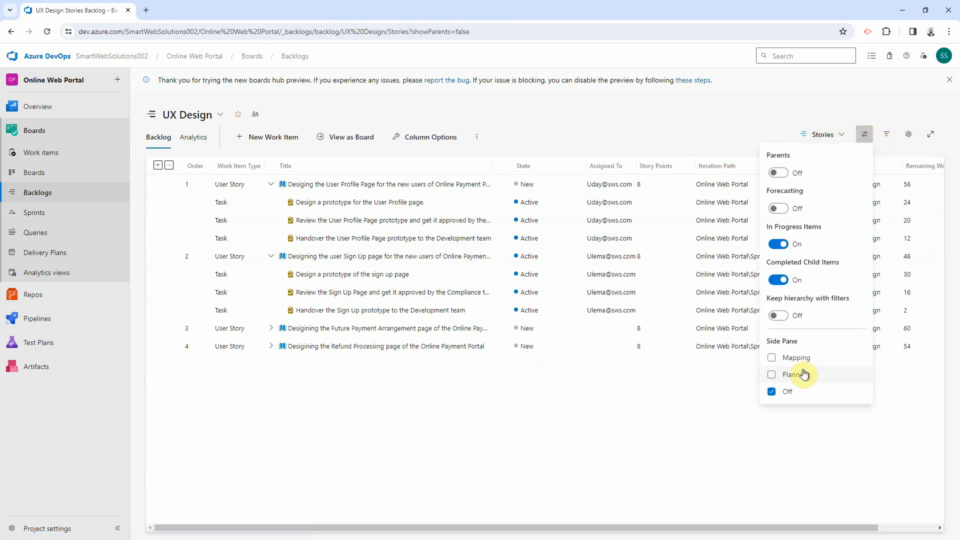
{"action": "left_click", "coordinate": [778, 375]}
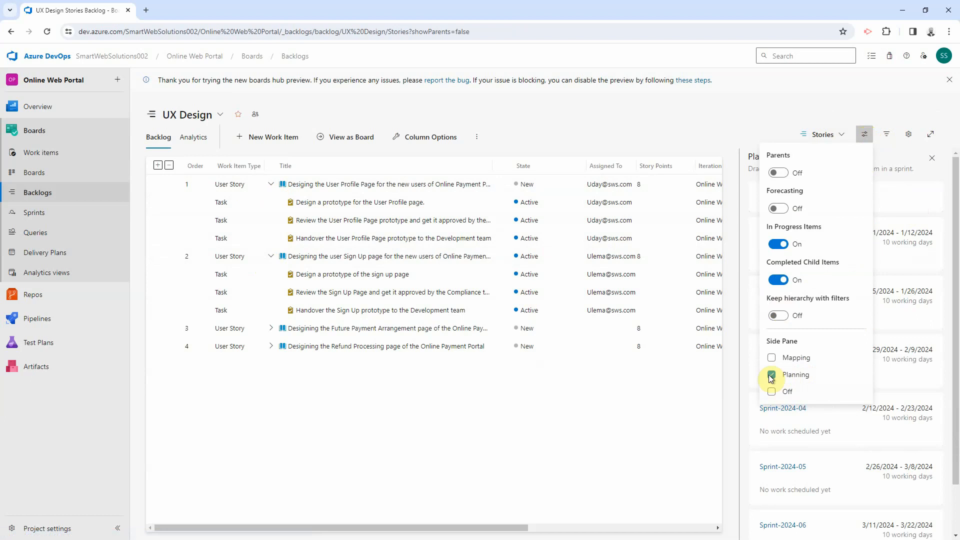
{"action": "left_click", "coordinate": [618, 447]}
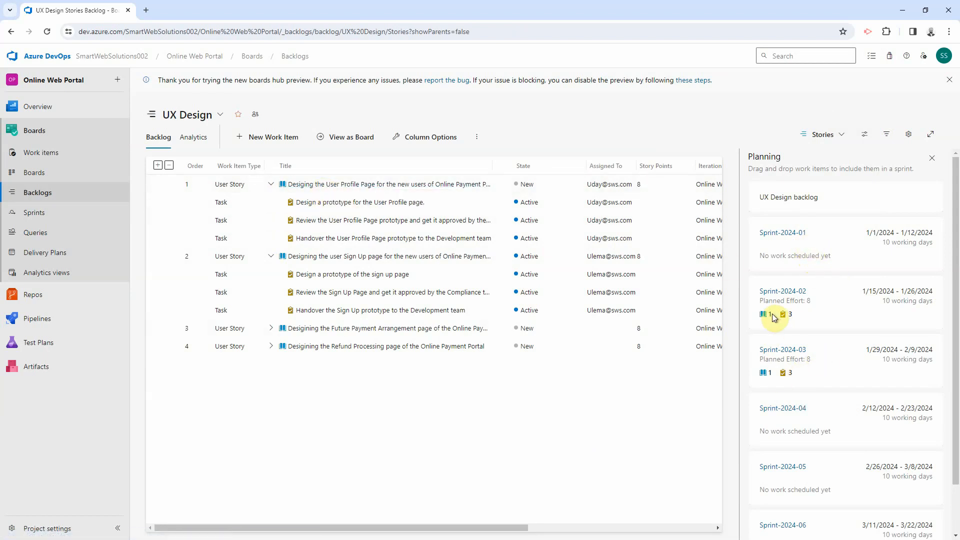
{"action": "left_click_drag", "start_coordinate": [407, 529], "coordinate": [553, 527]}
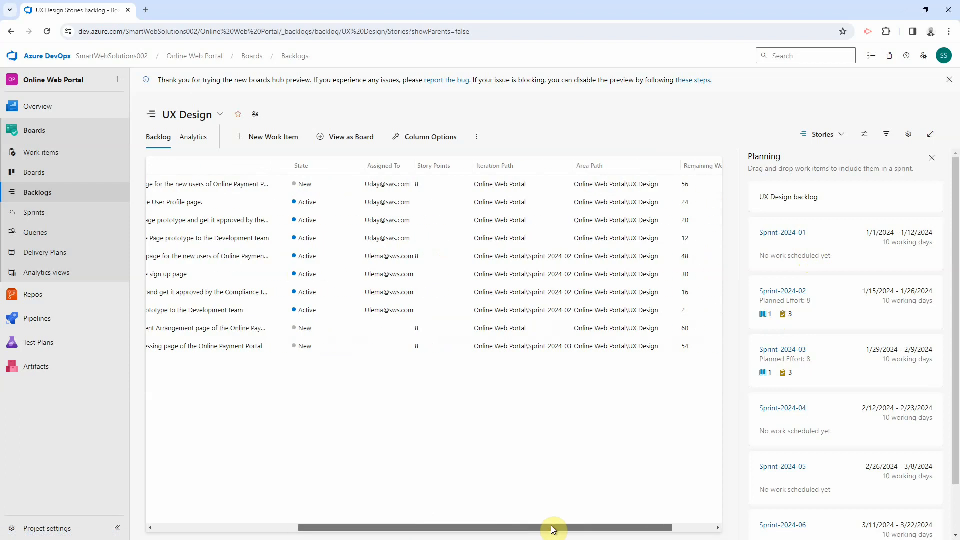
{"action": "left_click_drag", "start_coordinate": [574, 166], "coordinate": [666, 172]}
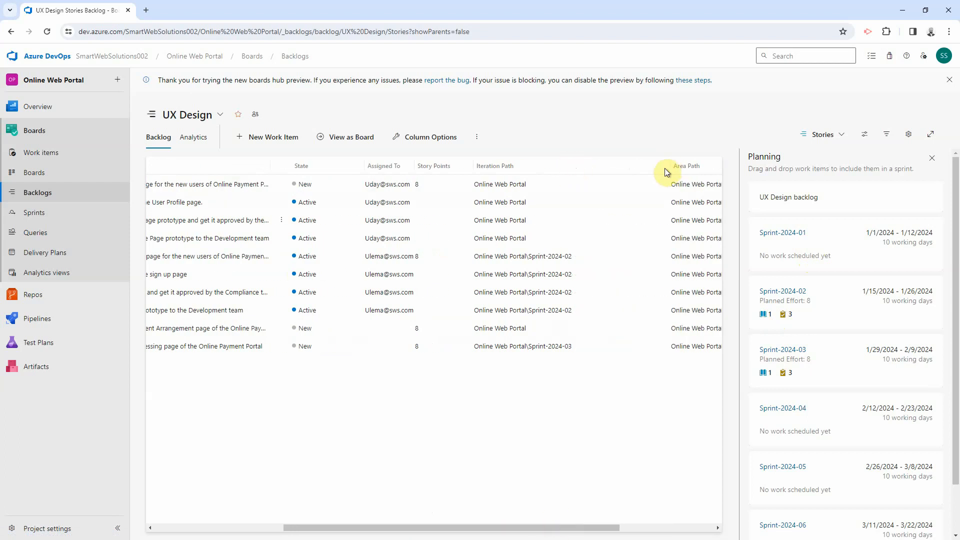
{"action": "left_click_drag", "start_coordinate": [566, 528], "coordinate": [513, 538]}
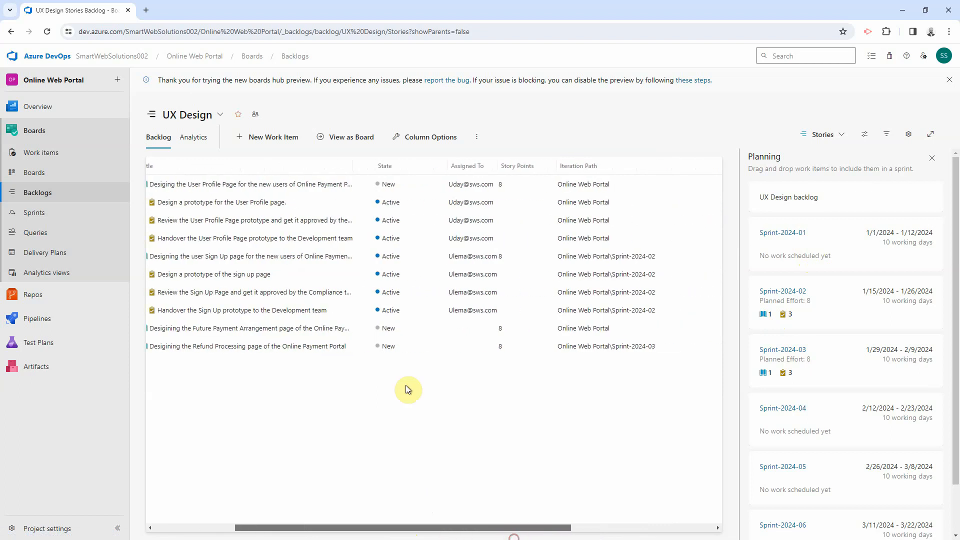
Step: Drag User Profile into Sprint-2024-01 and Refund Processing, with its tasks, into Sprint-2024-03
{"action": "left_click", "coordinate": [268, 256]}
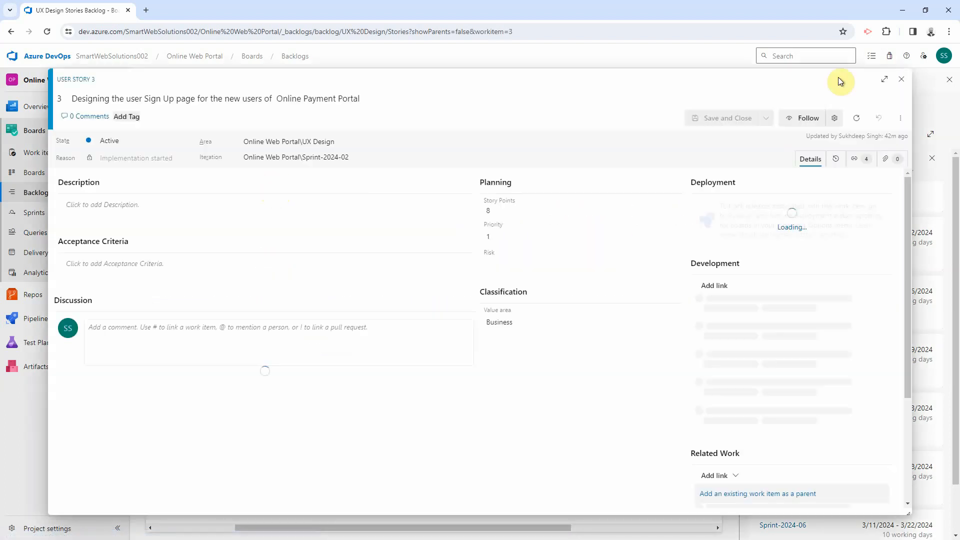
{"action": "left_click", "coordinate": [901, 79]}
{"action": "left_click_drag", "start_coordinate": [274, 183], "coordinate": [811, 241]}
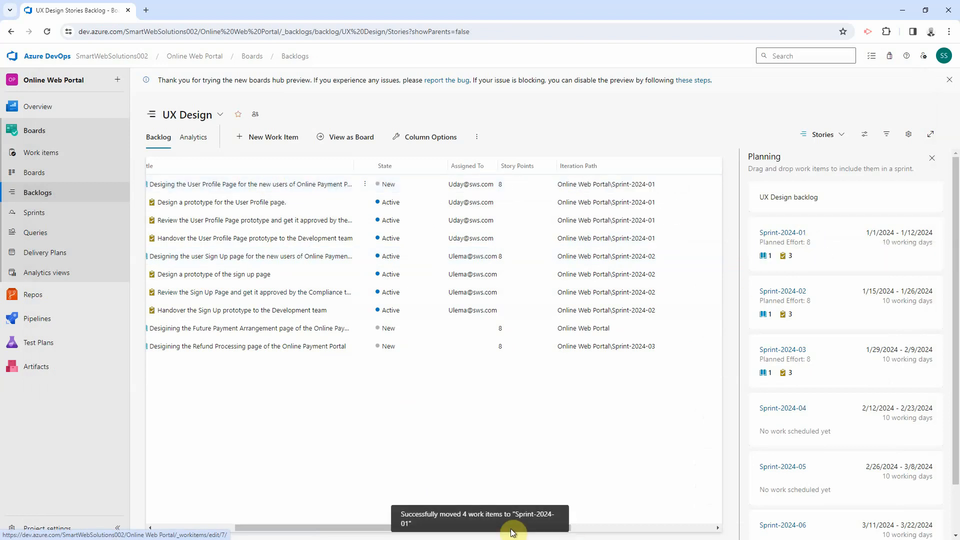
{"action": "left_click_drag", "start_coordinate": [293, 528], "coordinate": [226, 529]}
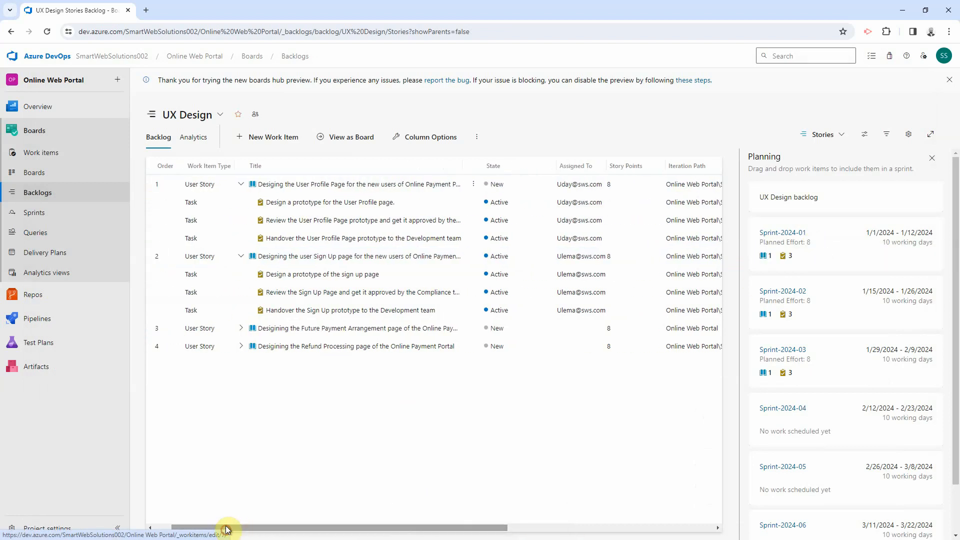
{"action": "left_click_drag", "start_coordinate": [313, 257], "coordinate": [830, 242]}
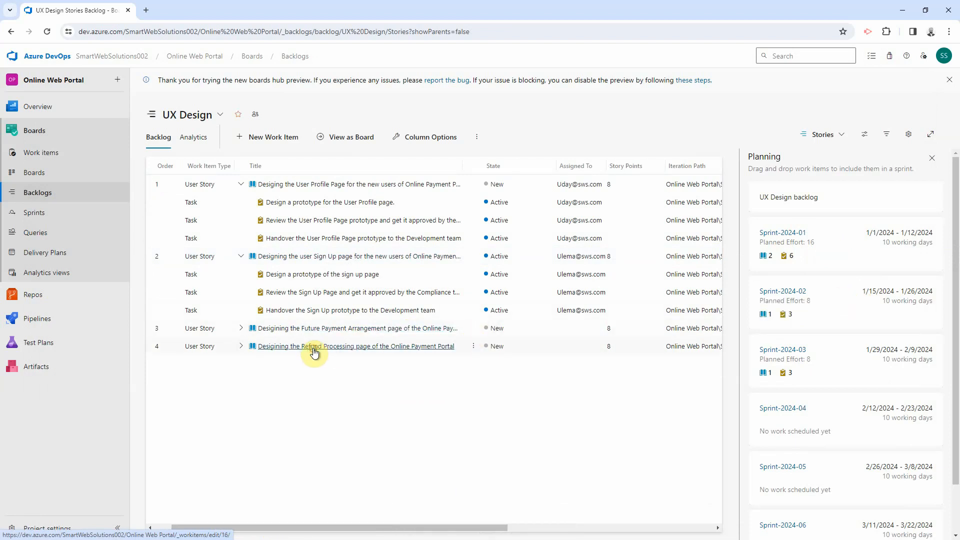
{"action": "left_click_drag", "start_coordinate": [314, 352], "coordinate": [833, 361]}
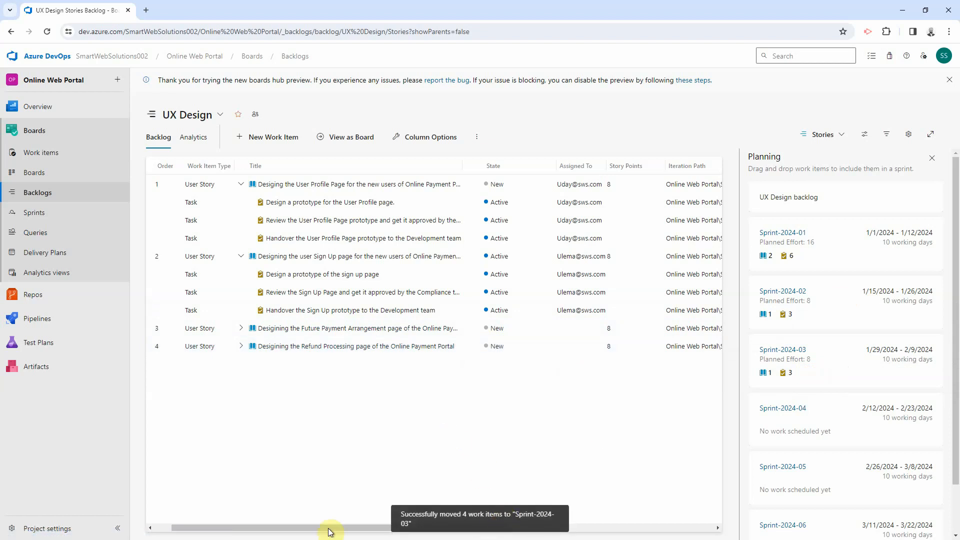
{"action": "left_click_drag", "start_coordinate": [310, 529], "coordinate": [257, 532]}
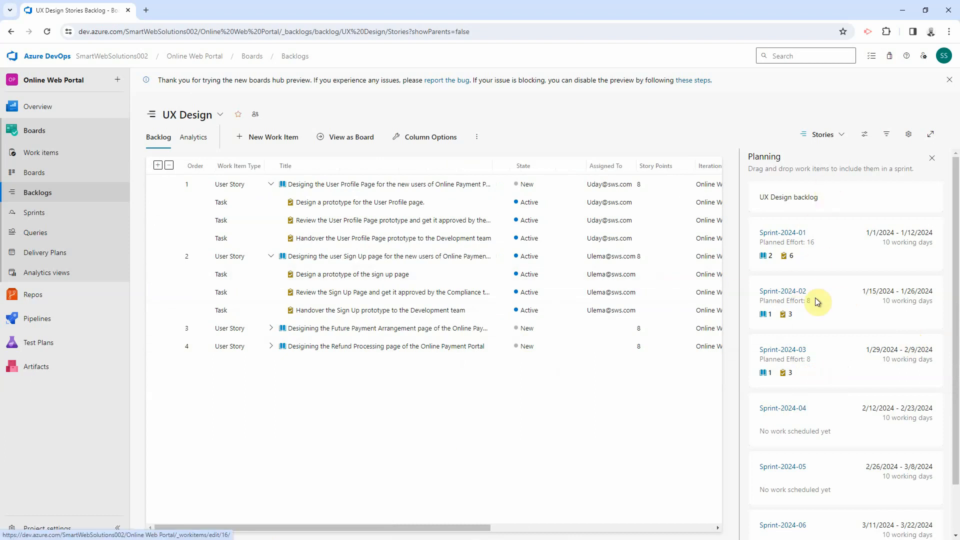
Step: Open Sprint-2024-01's backlog with the Work details capacity pane and both stories' tasks expanded
{"action": "left_click", "coordinate": [785, 239]}
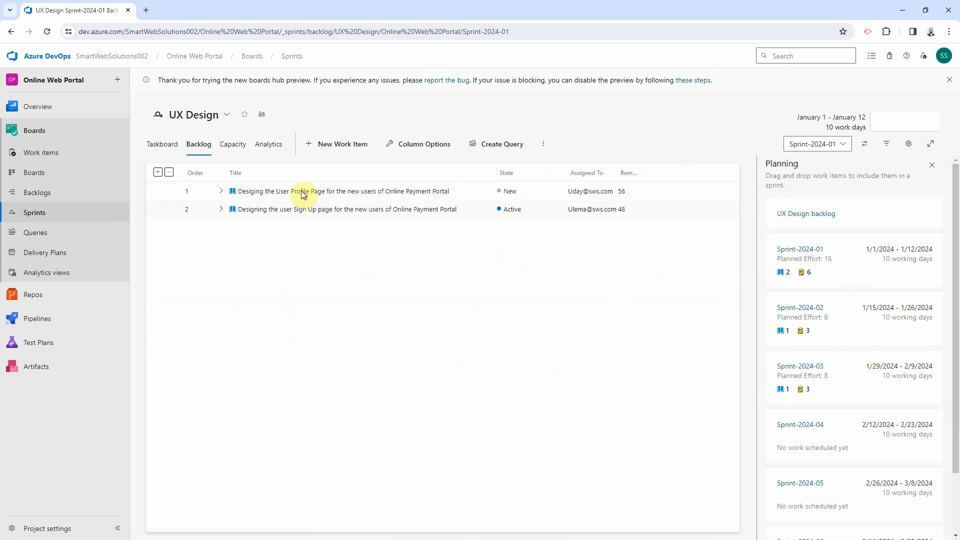
{"action": "left_click", "coordinate": [865, 145]}
{"action": "left_click", "coordinate": [772, 182]}
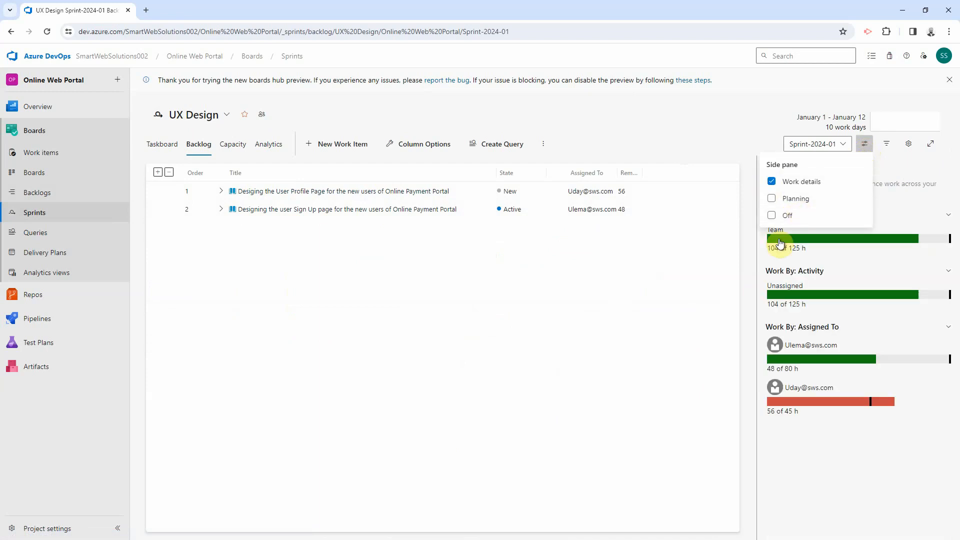
{"action": "left_click", "coordinate": [673, 416]}
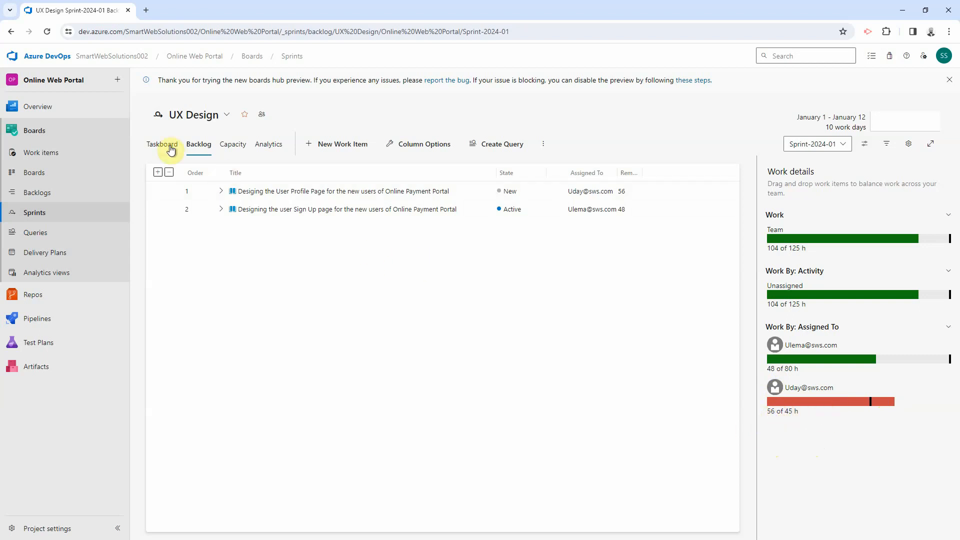
{"action": "left_click", "coordinate": [220, 192]}
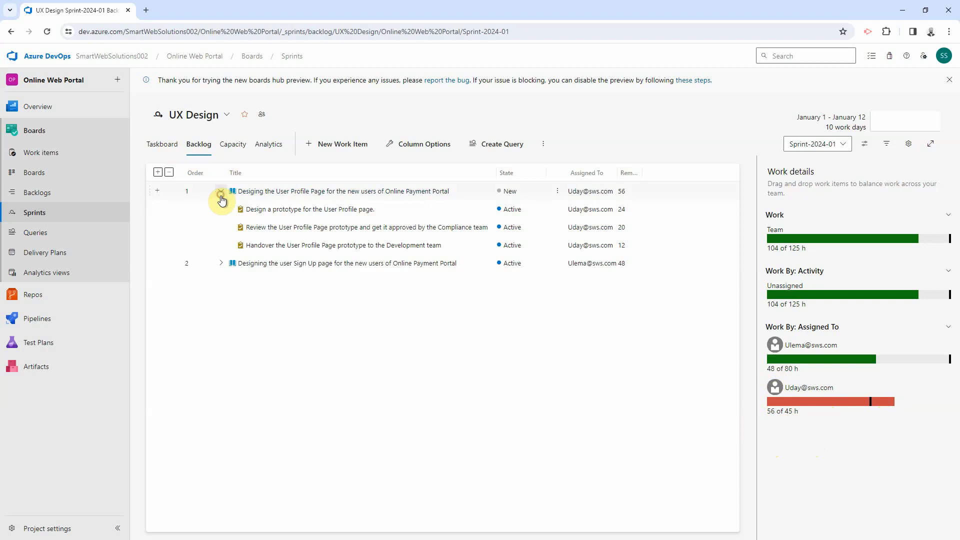
{"action": "left_click", "coordinate": [219, 264]}
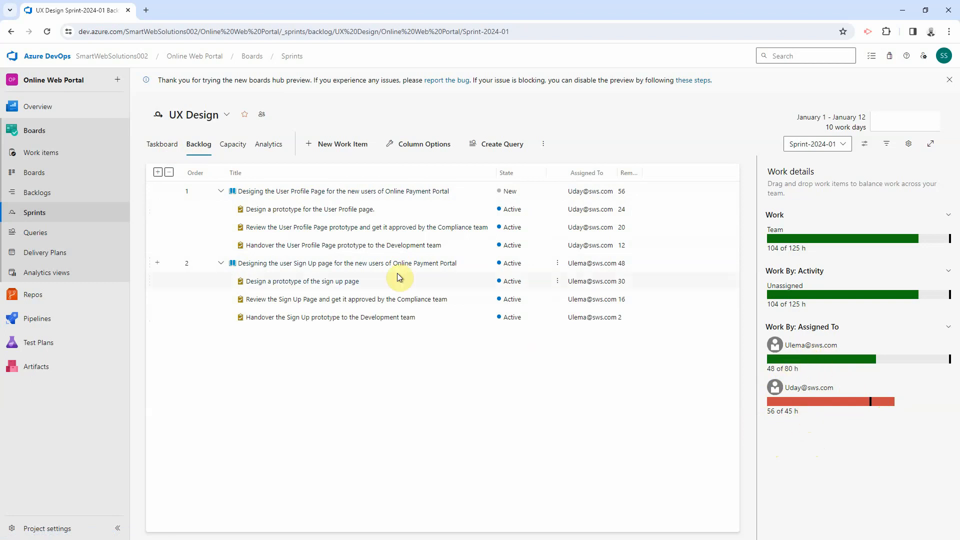
Step: On the Sprint-2024-01 taskboard, assign the User Profile Page handover task to the other team member
{"action": "left_click", "coordinate": [158, 148]}
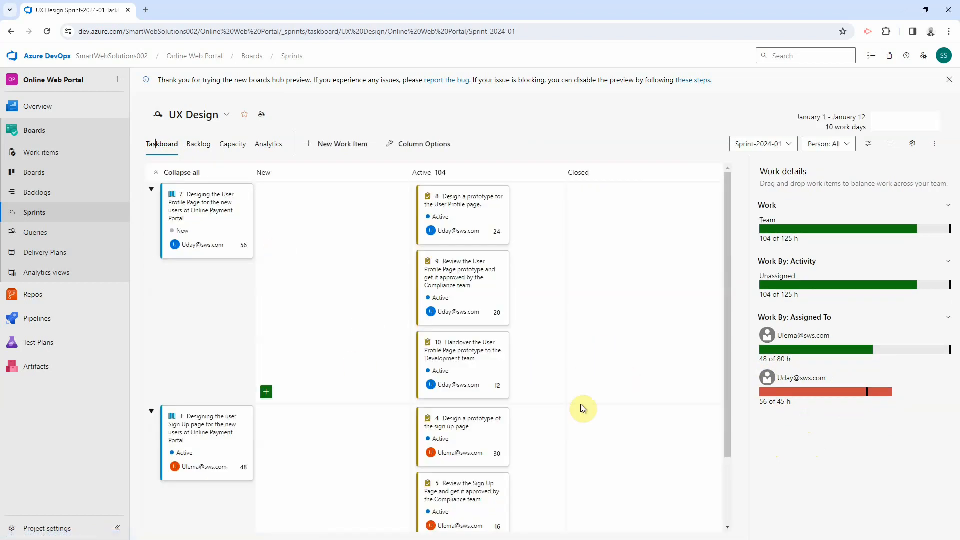
{"action": "scroll", "coordinate": [590, 388], "scroll_direction": "down", "scroll_amount": 2}
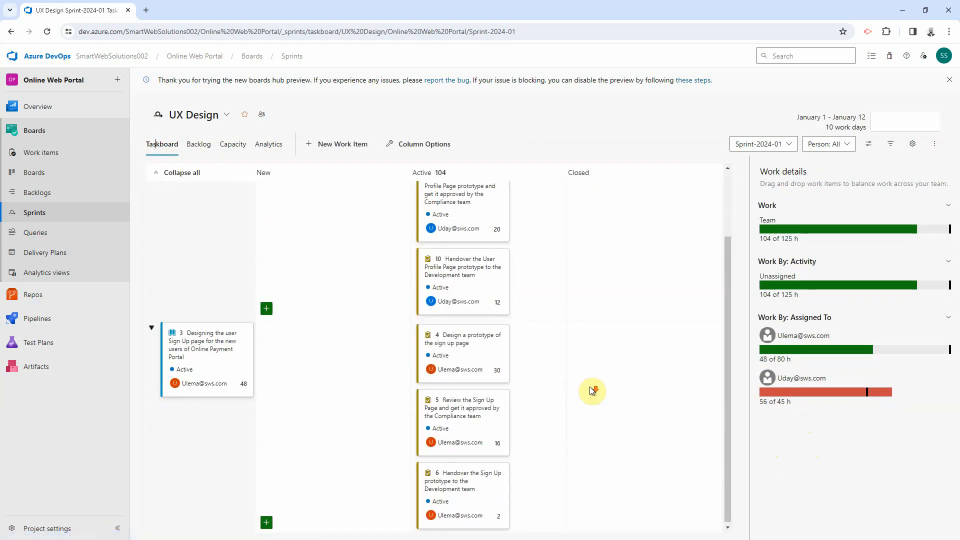
{"action": "scroll", "coordinate": [590, 388], "scroll_direction": "up", "scroll_amount": 2}
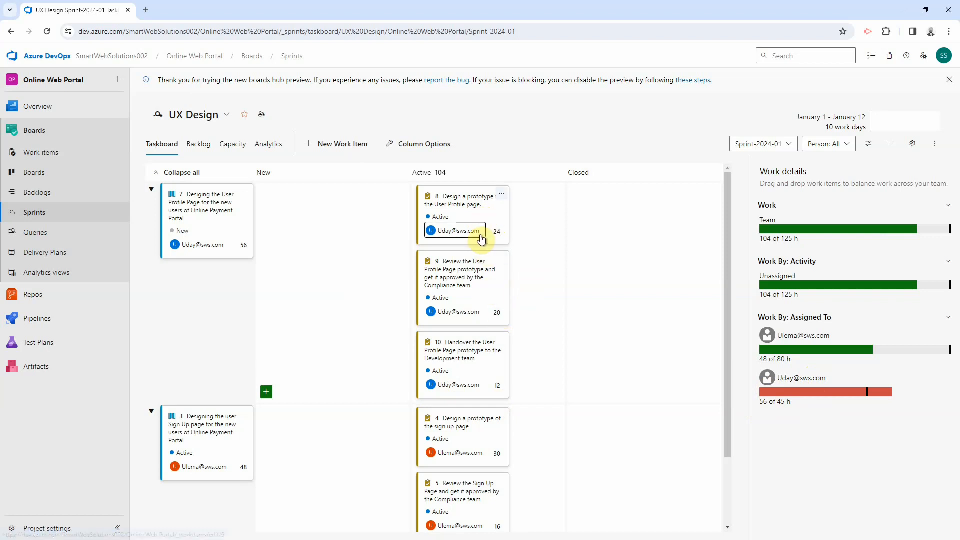
{"action": "left_click_drag", "start_coordinate": [495, 344], "coordinate": [457, 332]}
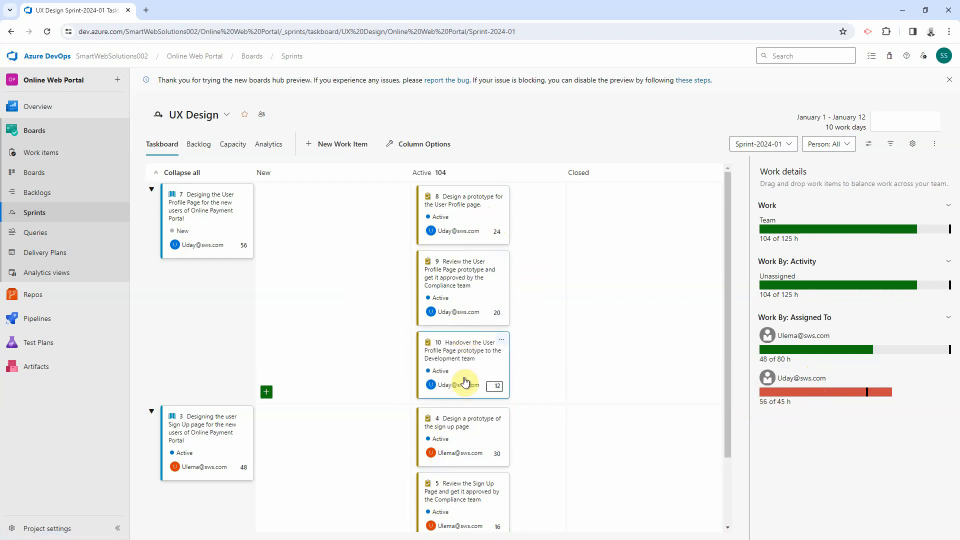
{"action": "left_click", "coordinate": [475, 389]}
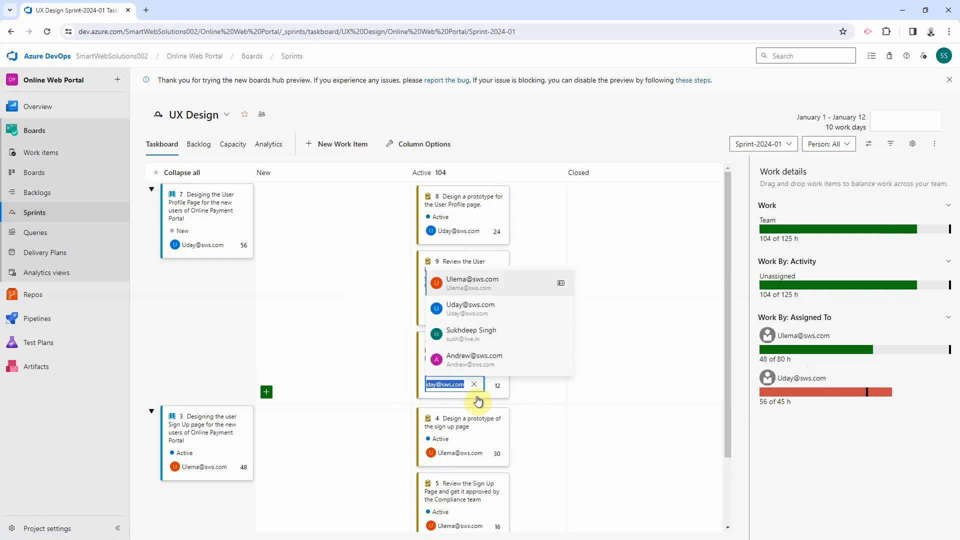
{"action": "left_click", "coordinate": [472, 290]}
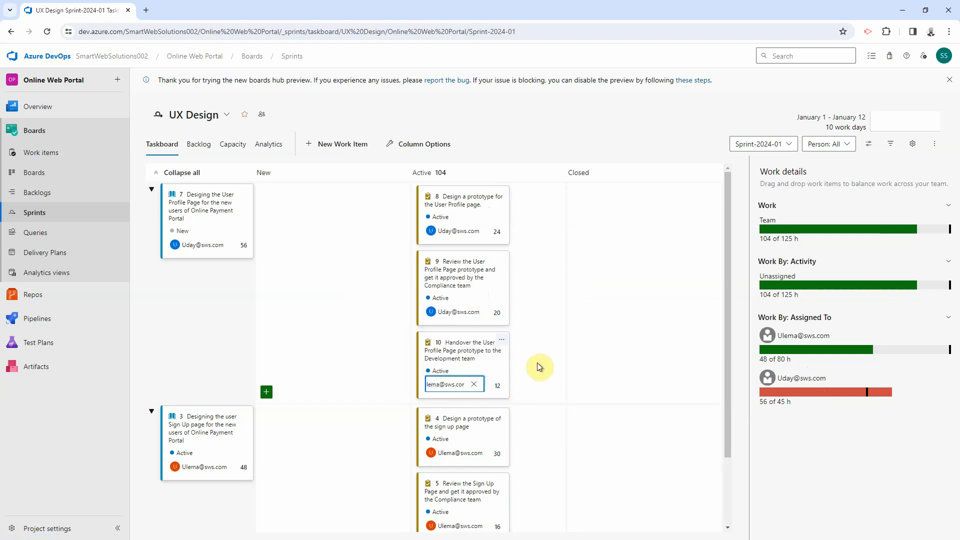
{"action": "left_click", "coordinate": [537, 362]}
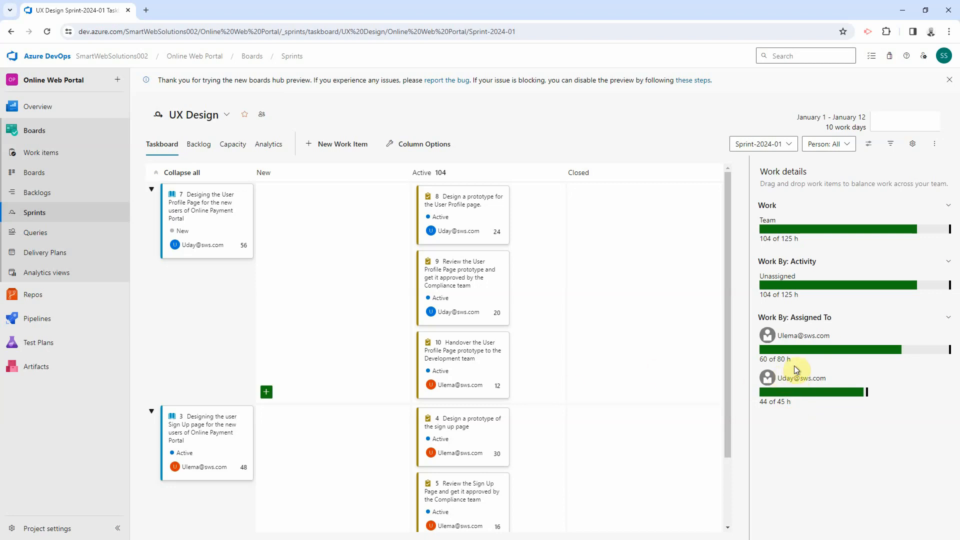
{"action": "scroll", "coordinate": [610, 374], "scroll_direction": "down", "scroll_amount": 2}
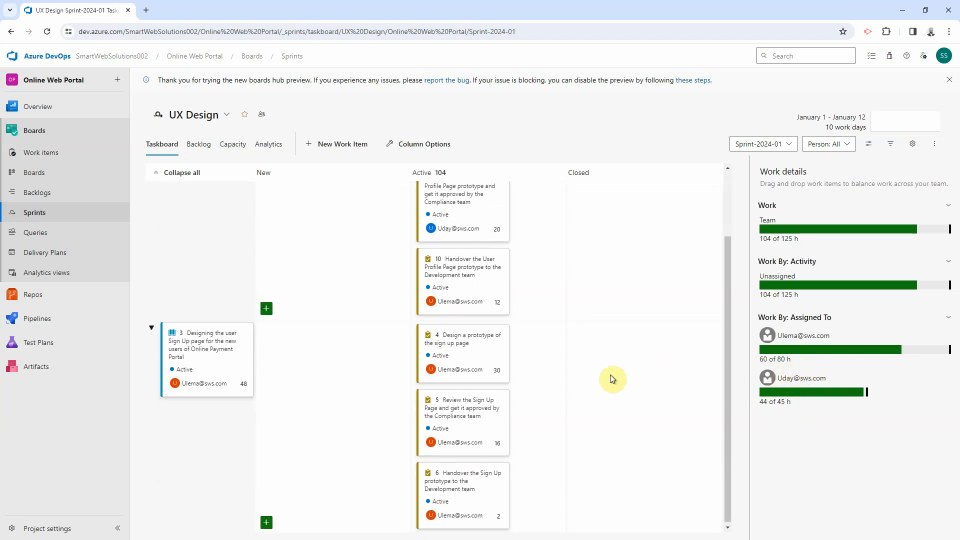
{"action": "scroll", "coordinate": [610, 374], "scroll_direction": "down", "scroll_amount": 1}
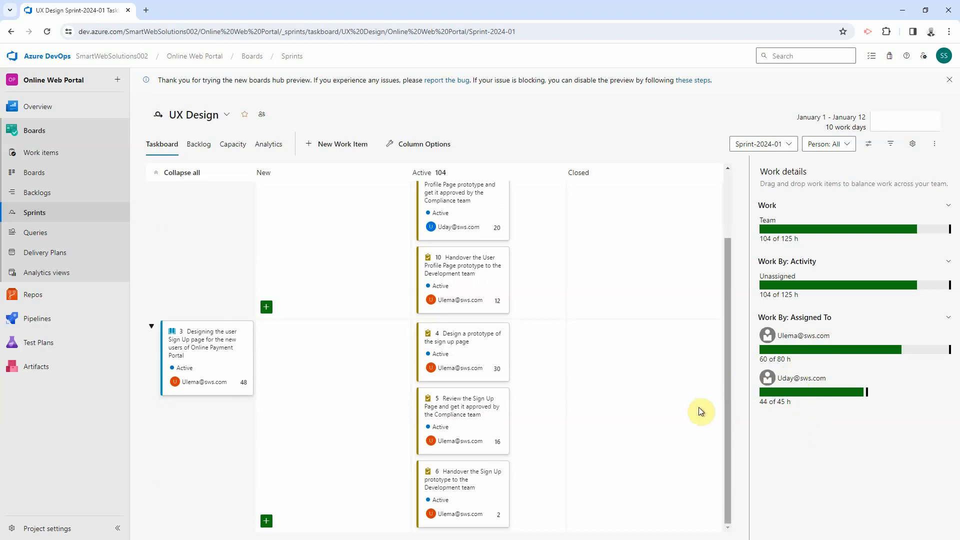
{"action": "scroll", "coordinate": [702, 407], "scroll_direction": "up", "scroll_amount": 2}
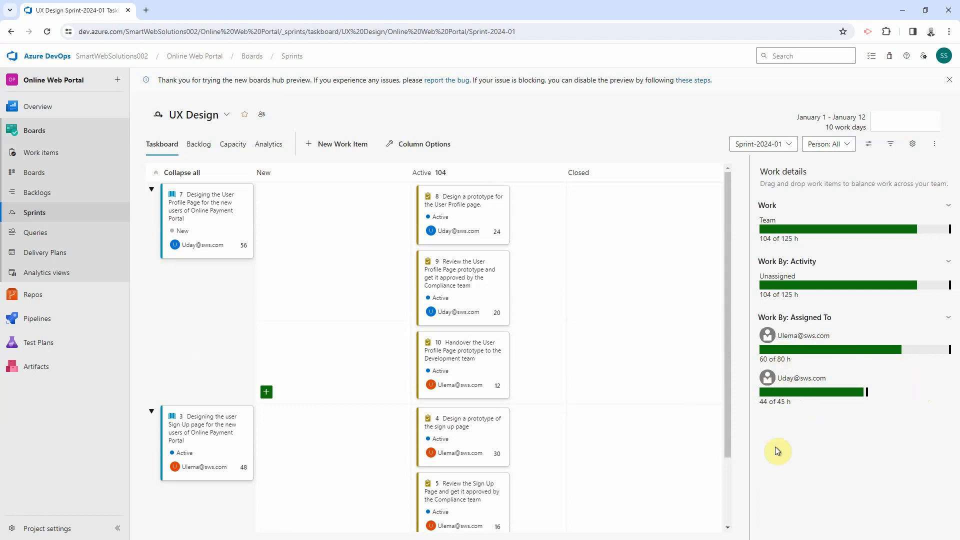
{"action": "mouse_move", "coordinate": [725, 293]}
{"action": "left_mouse_down"}
{"action": "mouse_move", "coordinate": [728, 323]}
{"action": "mouse_move", "coordinate": [720, 294]}
{"action": "left_mouse_up"}
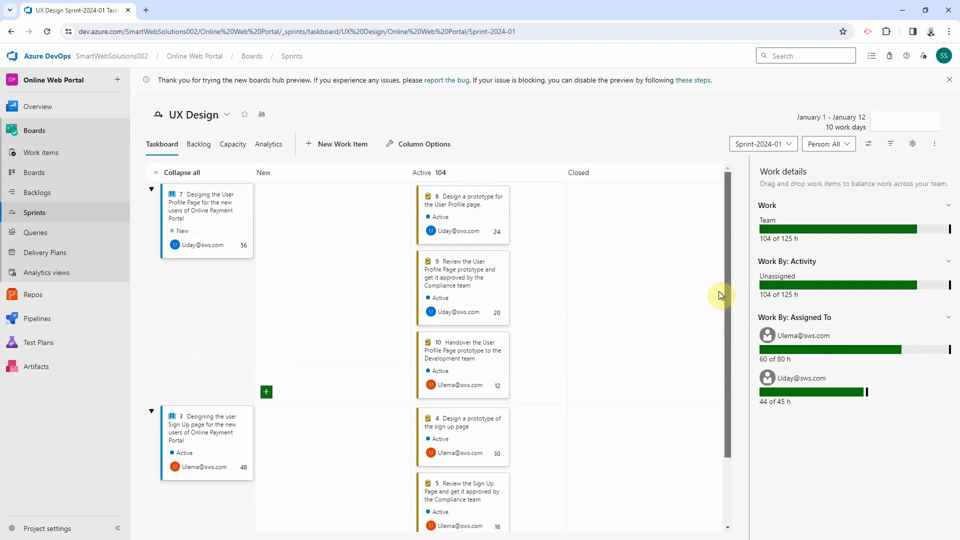
Step: Show the Sprint-2024-02 taskboard and assign task 13 to a team member
{"action": "left_click", "coordinate": [745, 146]}
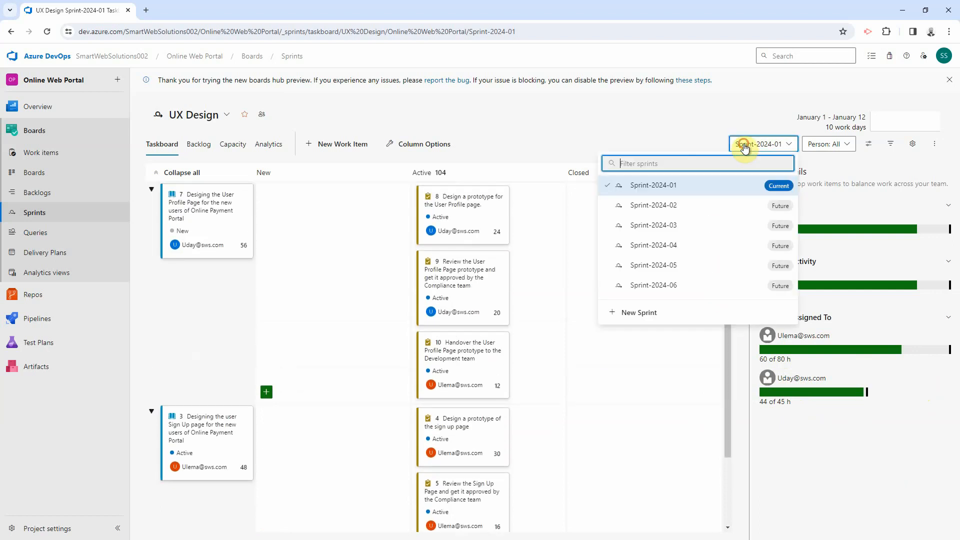
{"action": "left_click", "coordinate": [676, 205]}
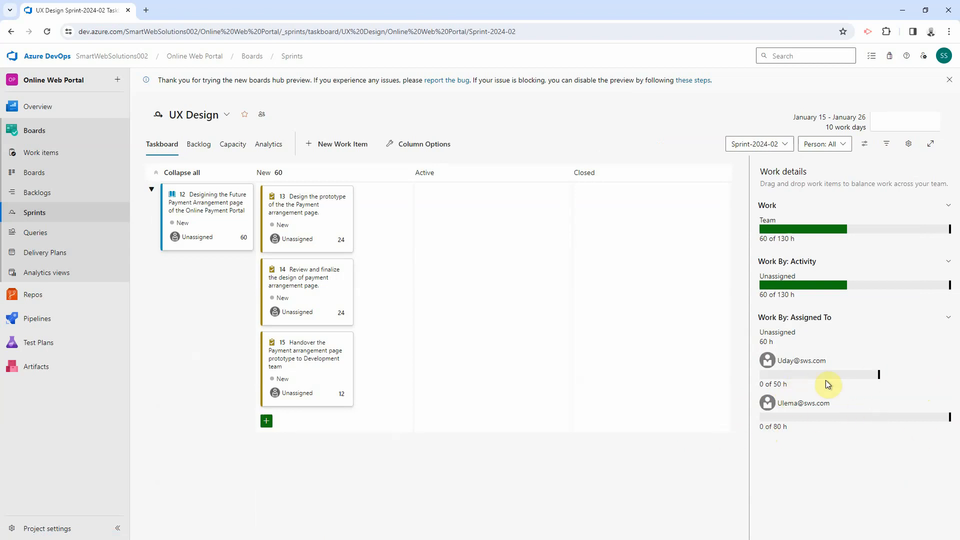
{"action": "left_click", "coordinate": [298, 239]}
{"action": "left_click", "coordinate": [313, 282]}
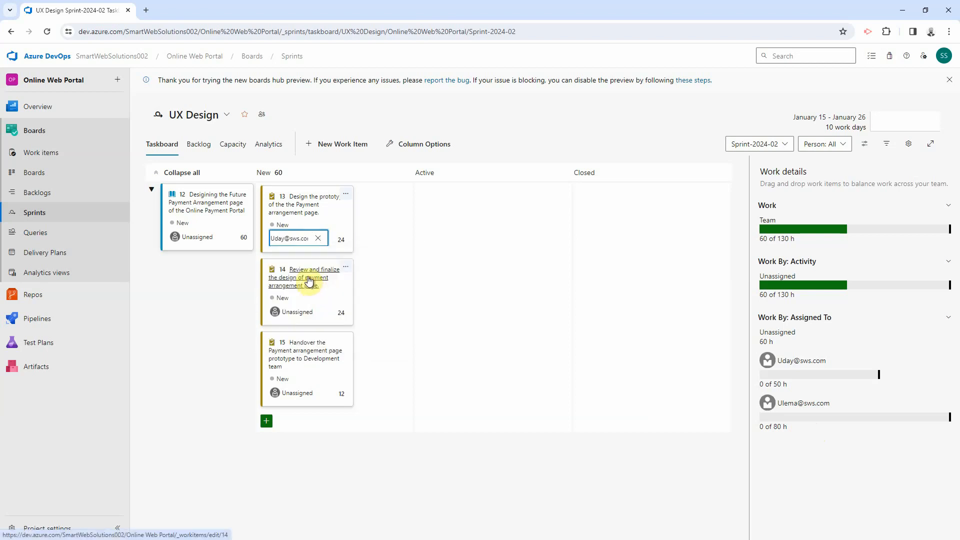
Step: Assign task 14 to the same member and handover task 15 to another member
{"action": "left_click", "coordinate": [301, 313]}
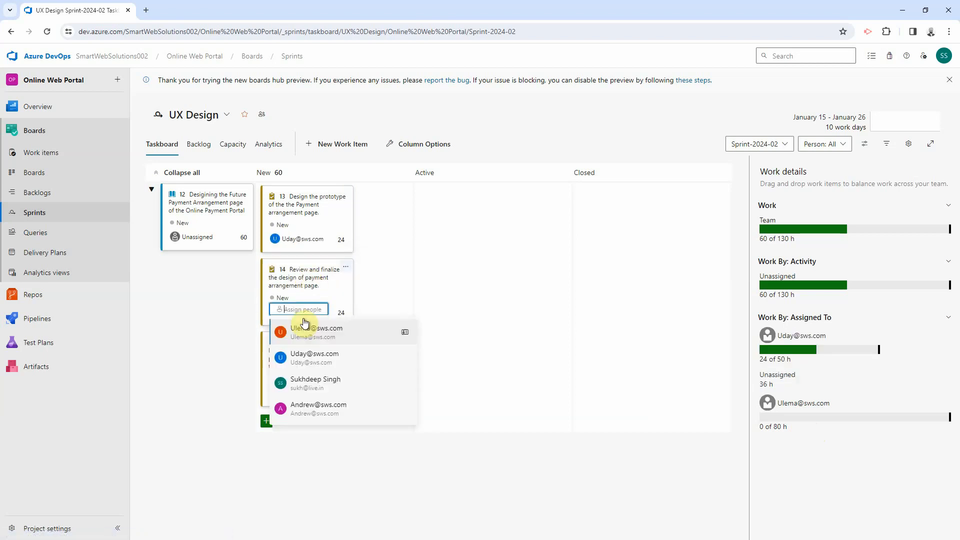
{"action": "left_click", "coordinate": [303, 356]}
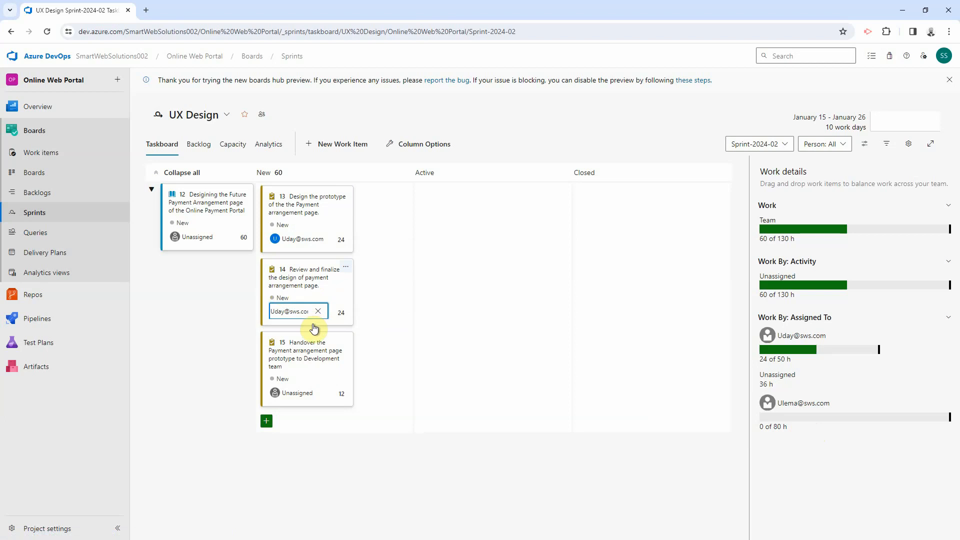
{"action": "left_click", "coordinate": [403, 310]}
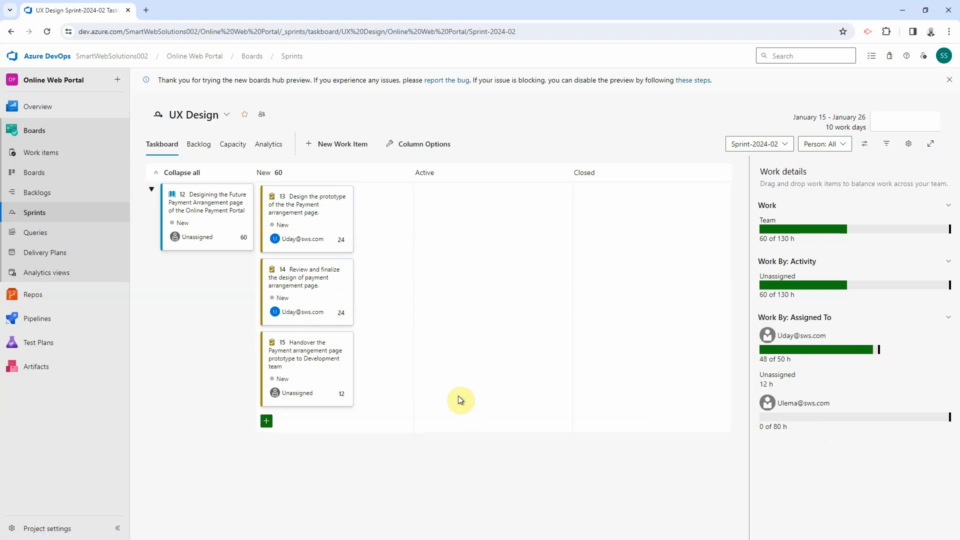
{"action": "left_click", "coordinate": [317, 390]}
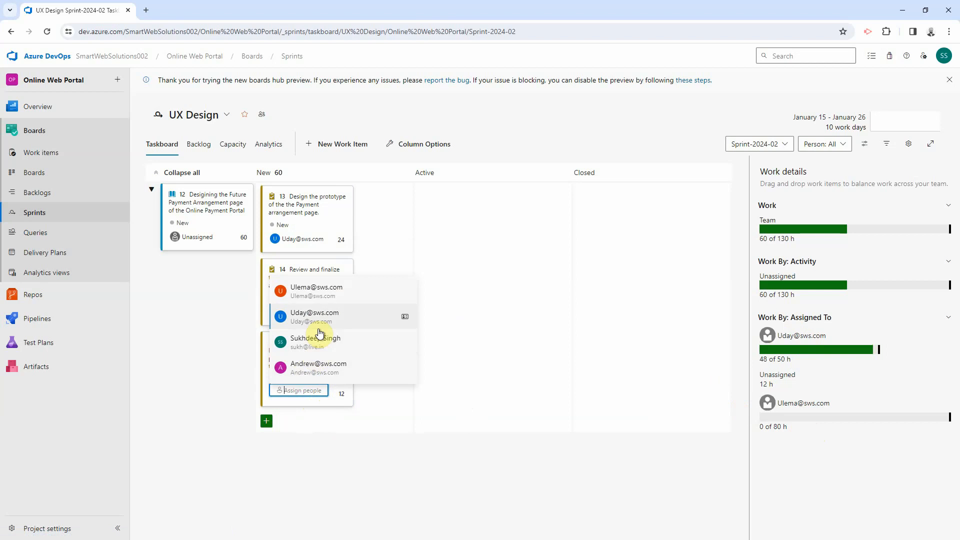
{"action": "left_click", "coordinate": [321, 292]}
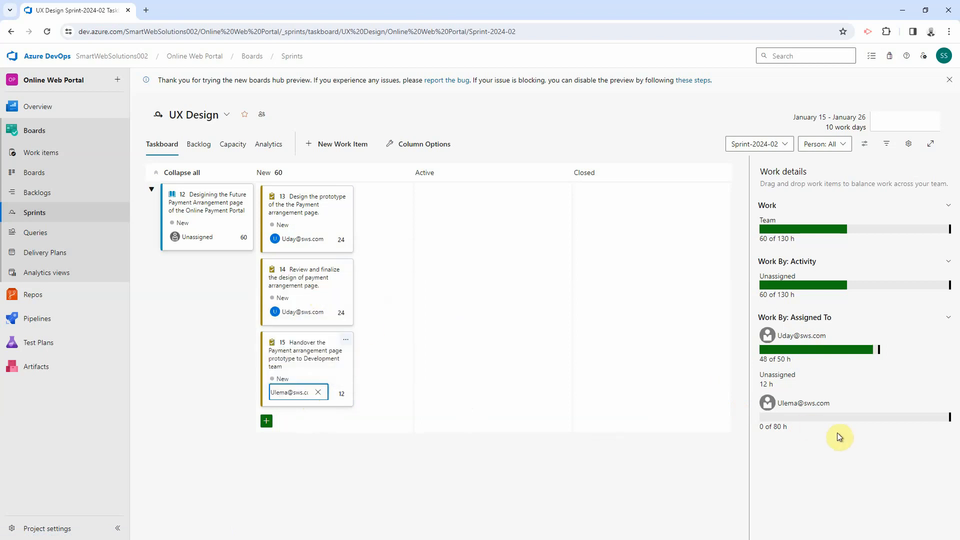
{"action": "left_click", "coordinate": [322, 381]}
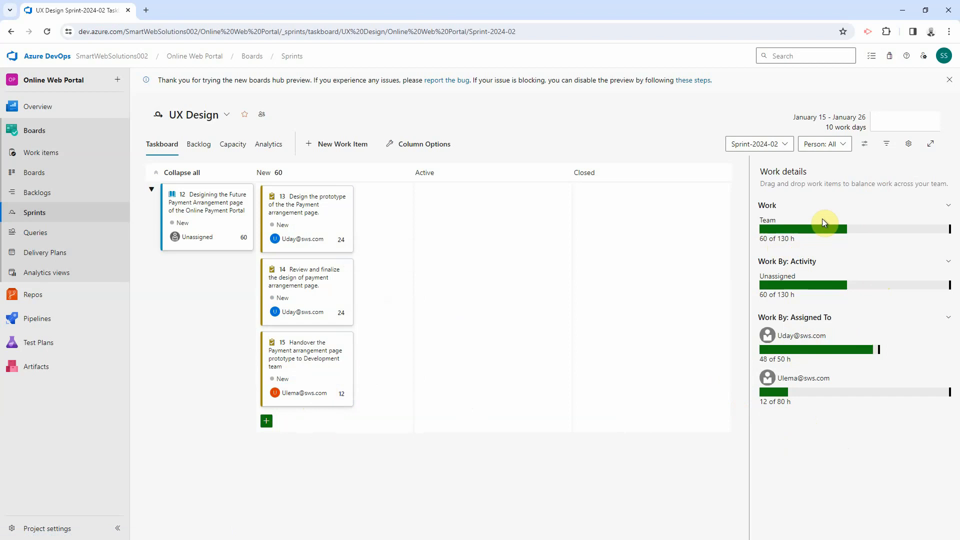
Step: Switch the board's side pane to sprint planning
{"action": "left_click", "coordinate": [864, 143]}
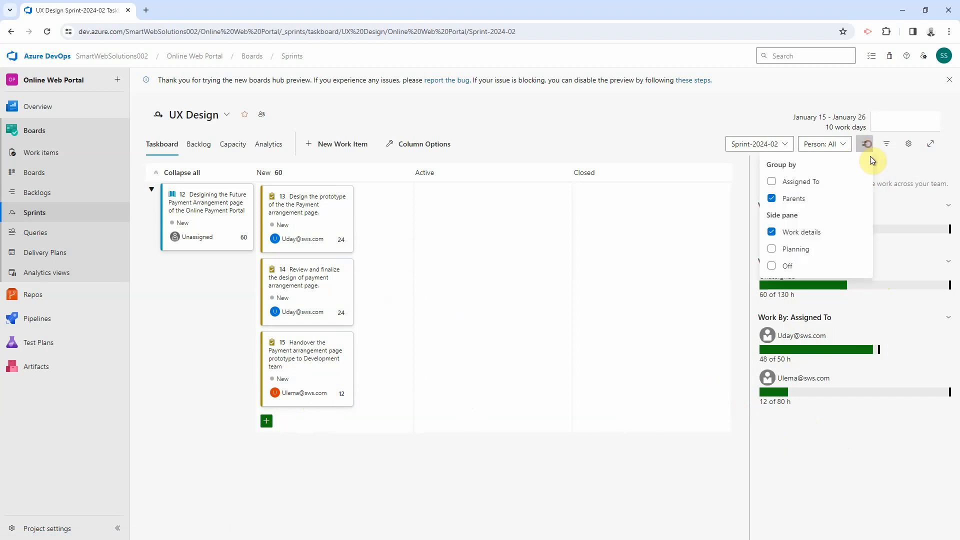
{"action": "left_click", "coordinate": [807, 253]}
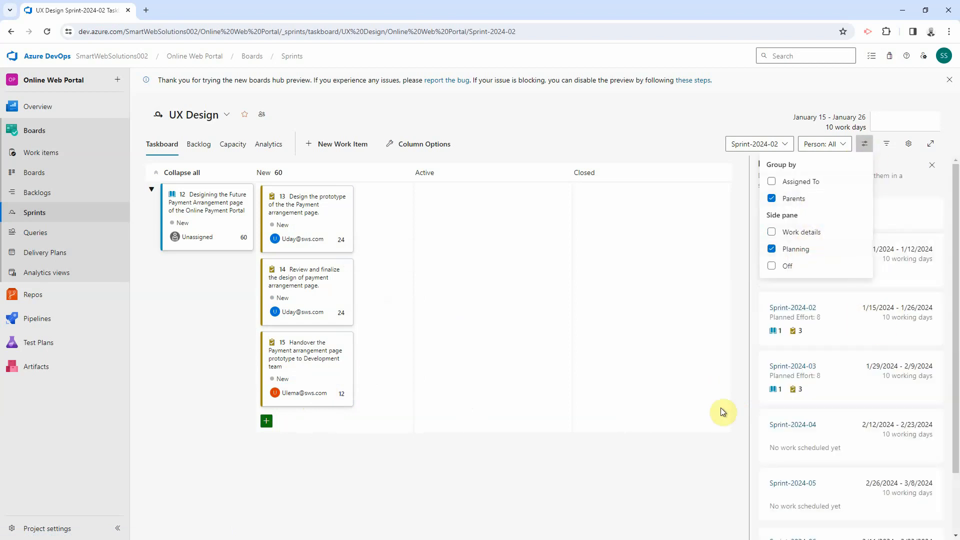
{"action": "left_click", "coordinate": [622, 358]}
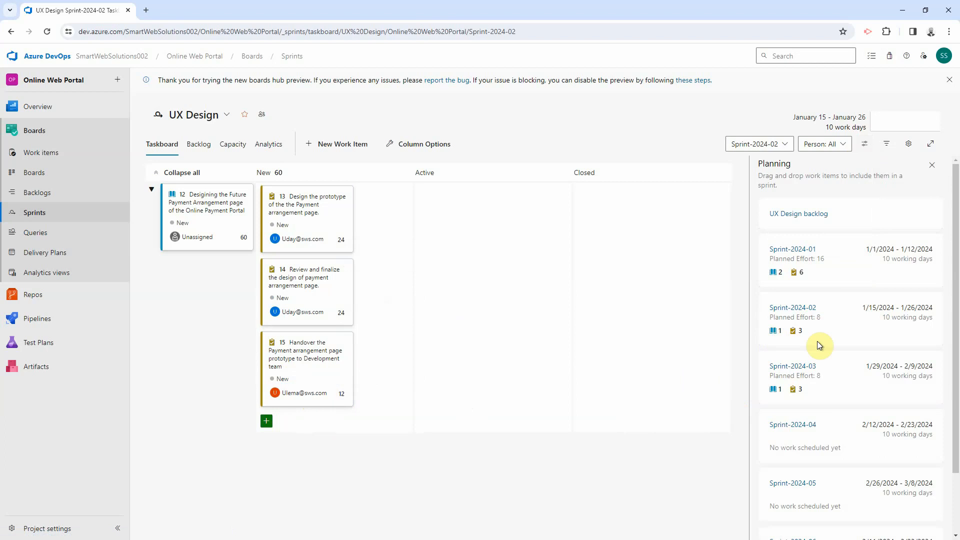
Step: Move the Refund Processing story into Sprint-2024-02 and open that sprint's backlog
{"action": "left_click", "coordinate": [795, 213]}
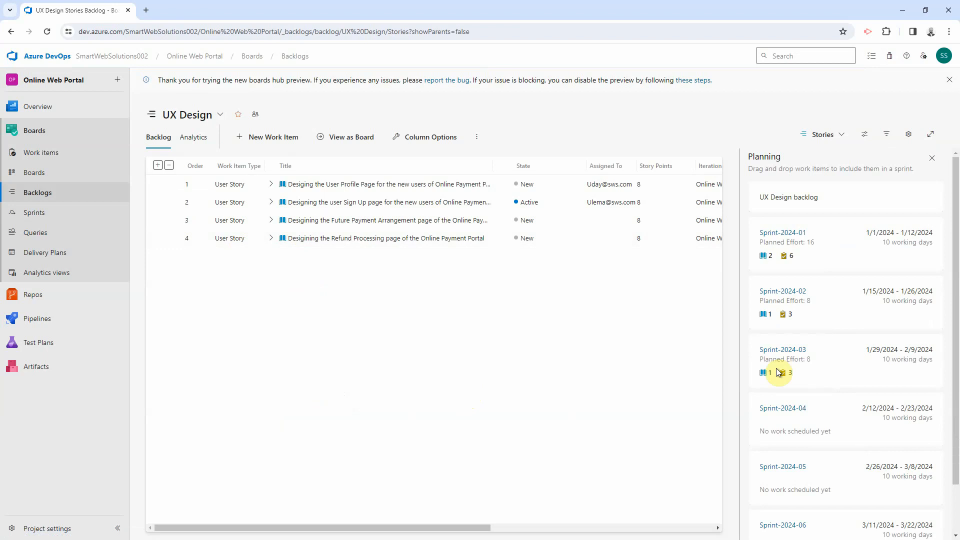
{"action": "left_click_drag", "start_coordinate": [471, 528], "coordinate": [585, 527]}
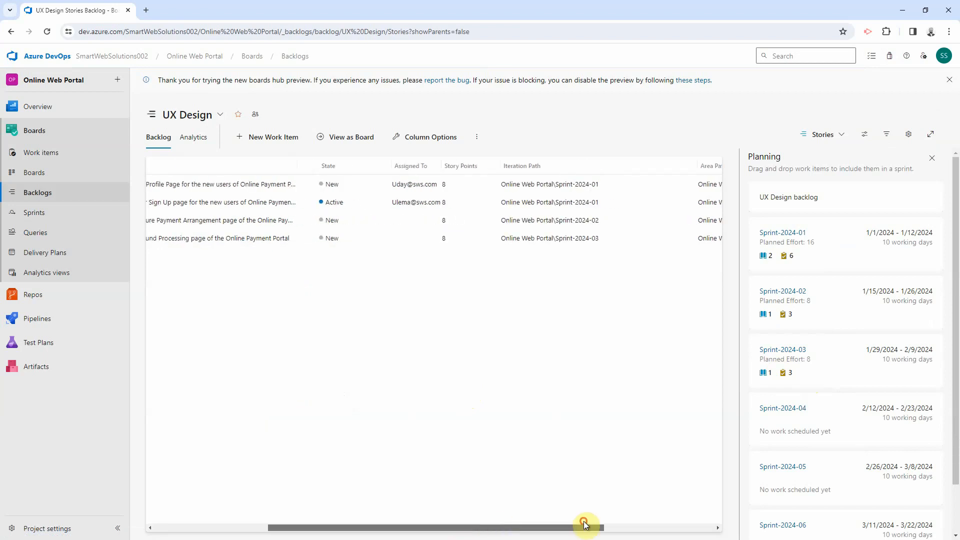
{"action": "left_click_drag", "start_coordinate": [292, 239], "coordinate": [818, 311]}
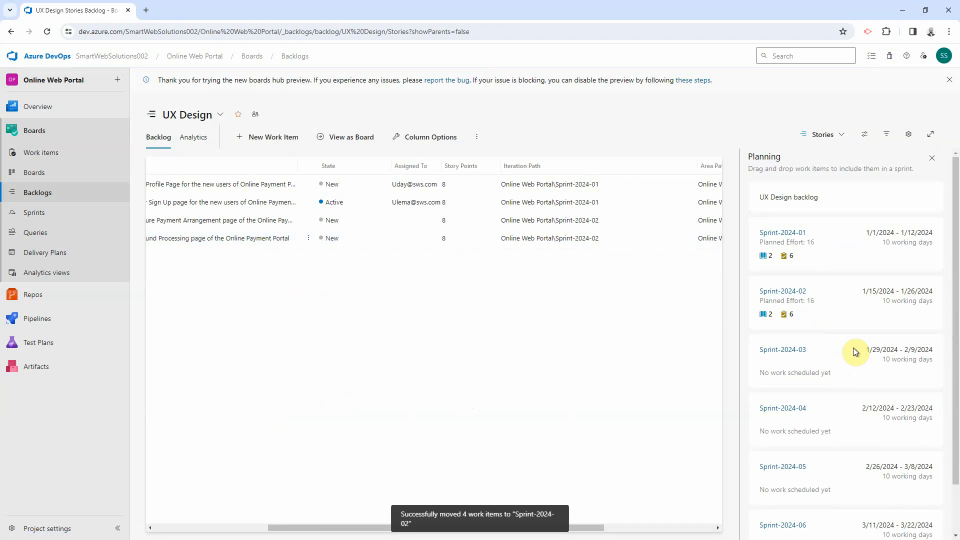
{"action": "left_click", "coordinate": [797, 292]}
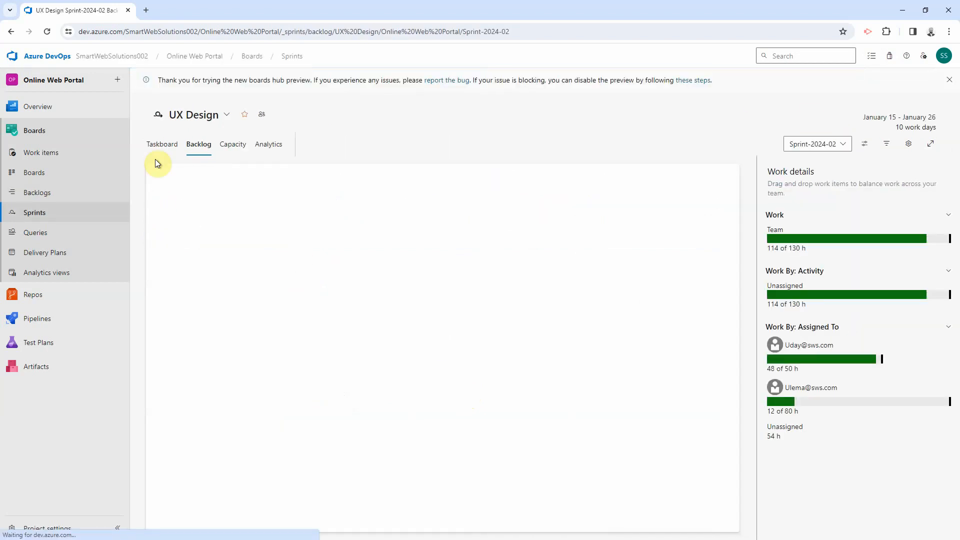
Step: On the Sprint-2024-02 taskboard, assign task 17 to task 15's assignee and show team work details
{"action": "left_click", "coordinate": [161, 144]}
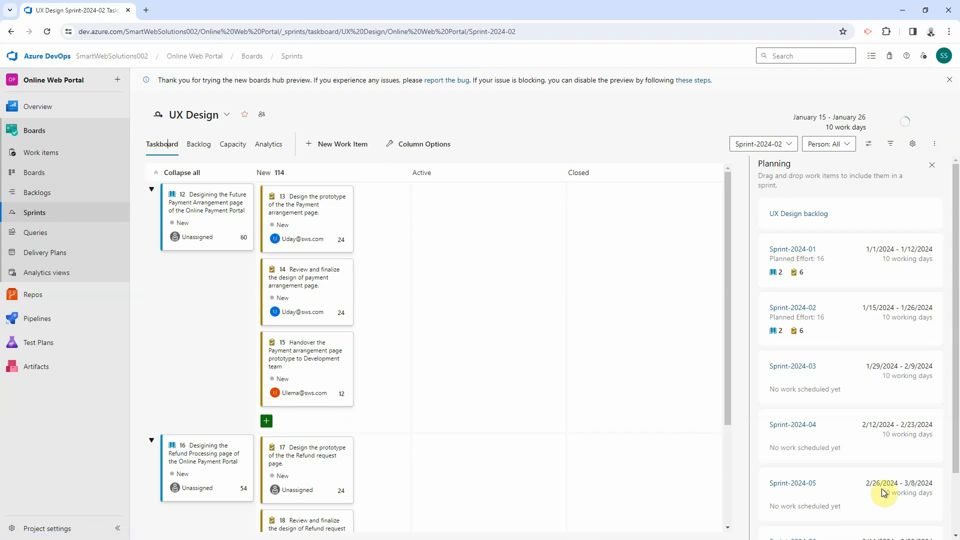
{"action": "scroll", "coordinate": [399, 303], "scroll_direction": "down", "scroll_amount": 3}
{"action": "left_click", "coordinate": [302, 345]}
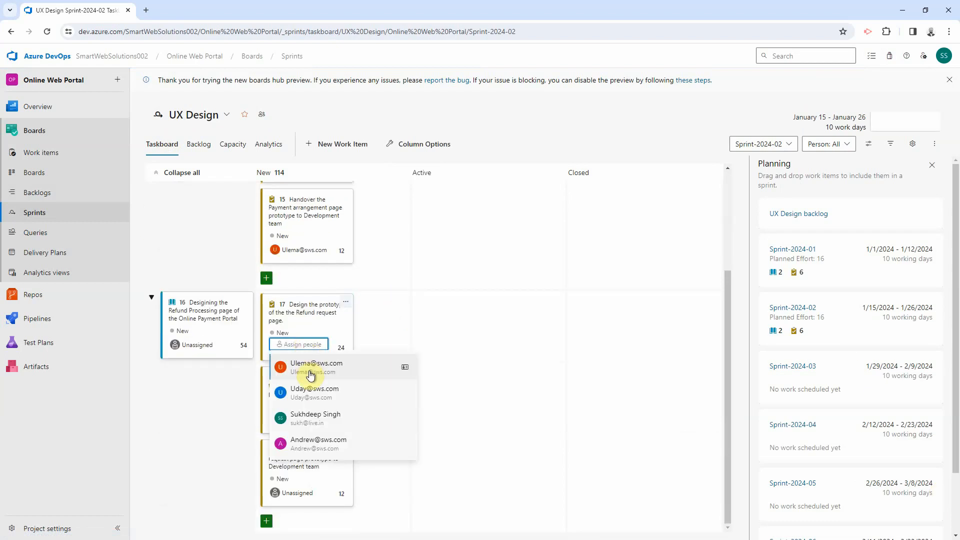
{"action": "left_click", "coordinate": [310, 370]}
{"action": "left_click", "coordinate": [868, 143]}
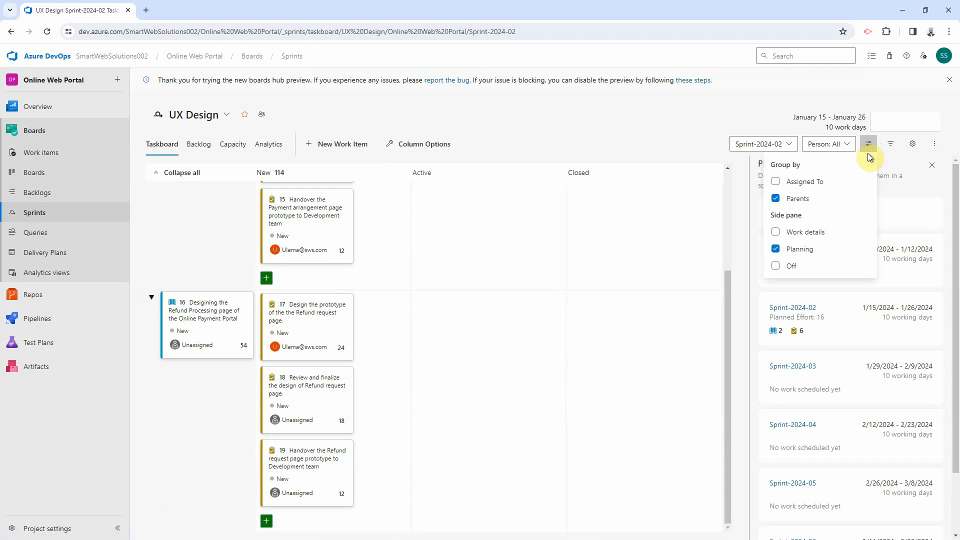
{"action": "left_click", "coordinate": [803, 234]}
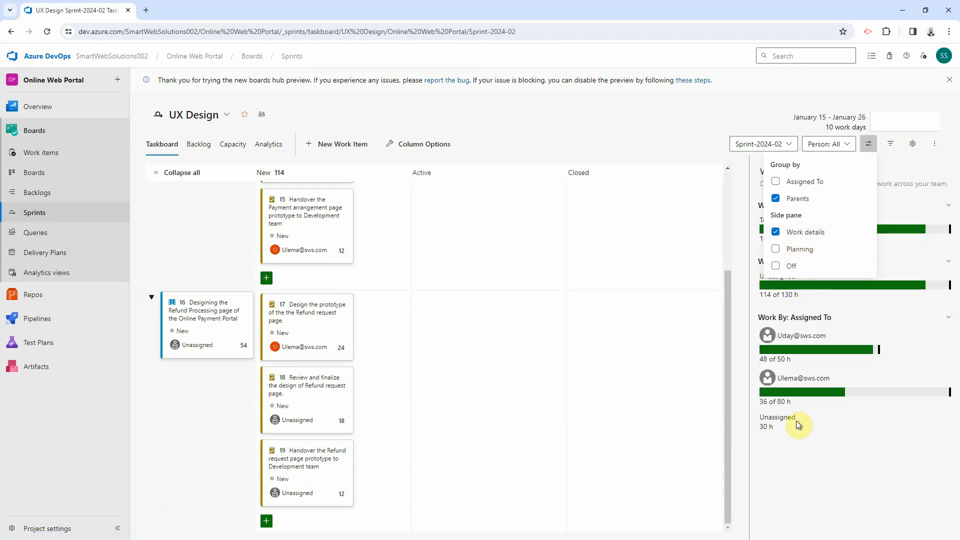
Step: Assign tasks 18 and 19 to the same team member
{"action": "left_click", "coordinate": [304, 424]}
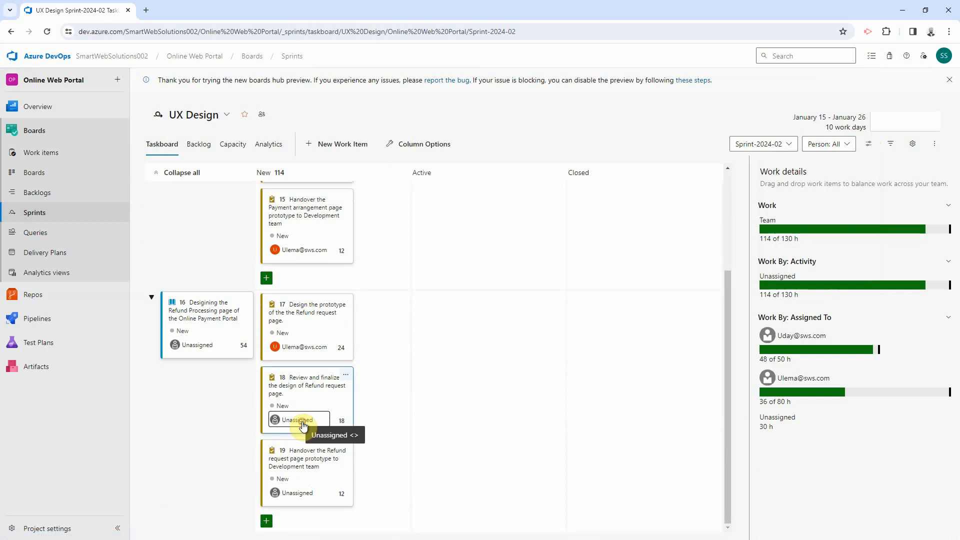
{"action": "left_click", "coordinate": [287, 318]}
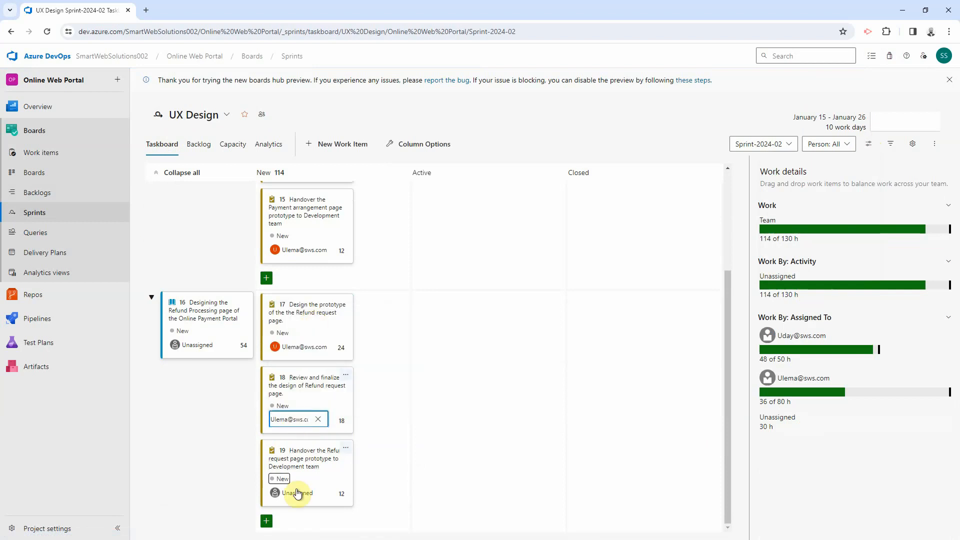
{"action": "left_click", "coordinate": [300, 494]}
{"action": "left_click", "coordinate": [315, 390]}
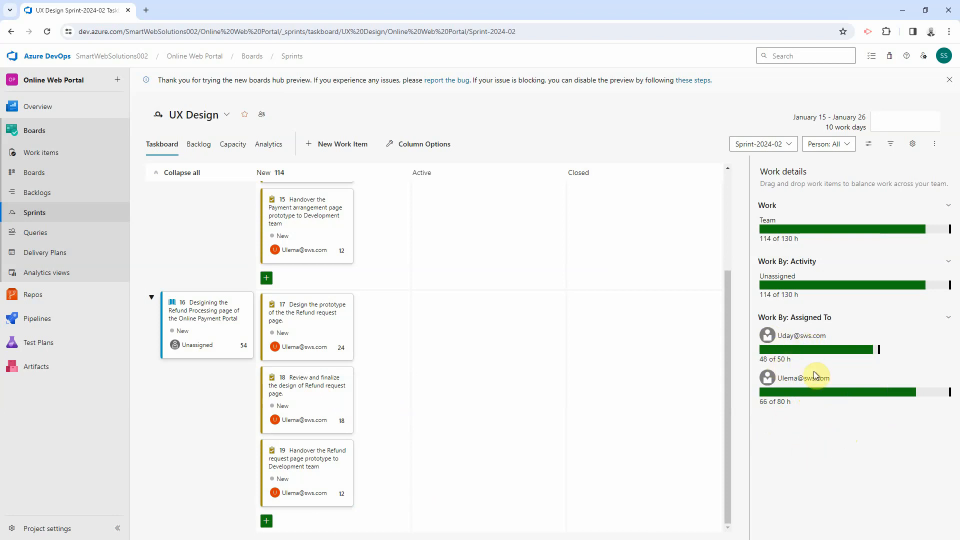
{"action": "left_click_drag", "start_coordinate": [725, 429], "coordinate": [717, 329]}
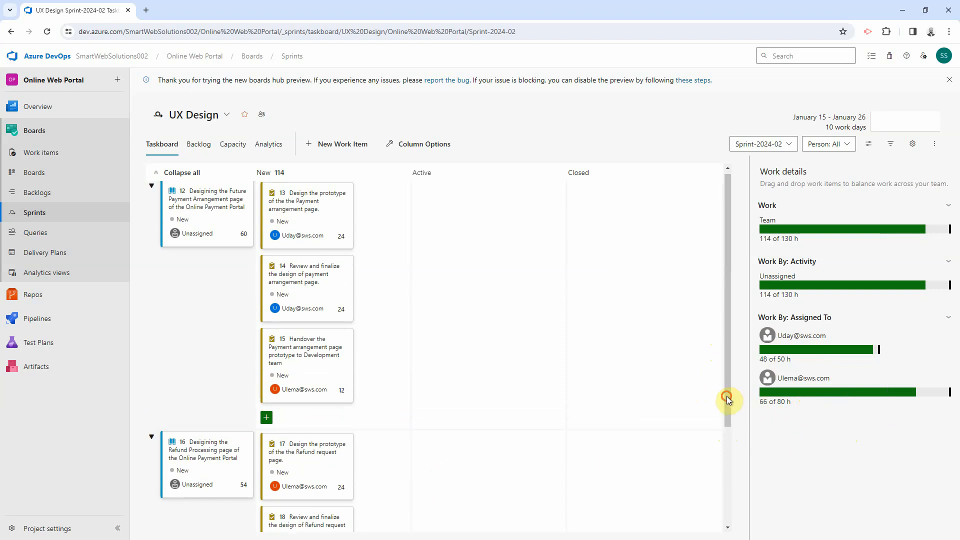
{"action": "left_click_drag", "start_coordinate": [727, 397], "coordinate": [740, 418]}
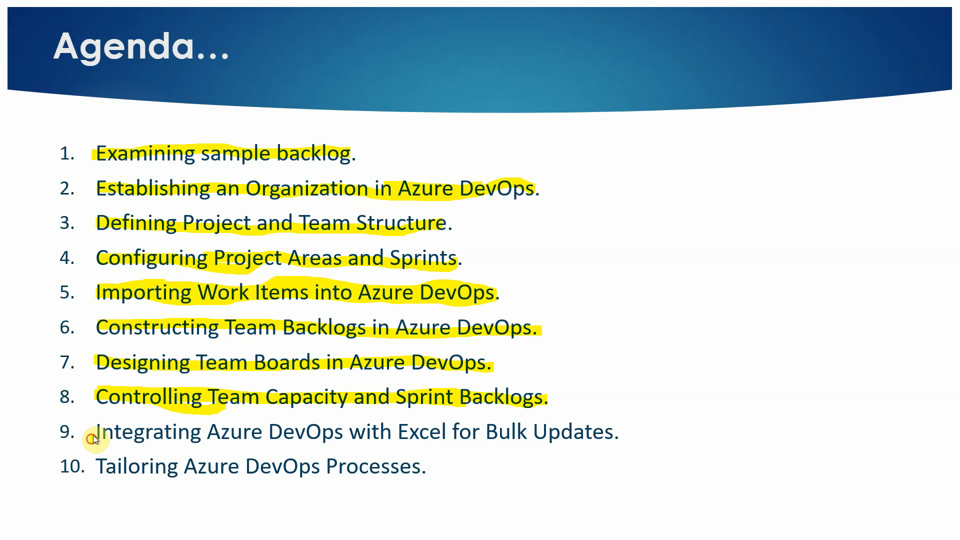
Step: Highlight agenda item 9, Integrating Azure DevOps with Excel for Bulk Updates, in yellow
{"action": "mouse_move", "coordinate": [92, 438]}
{"action": "left_mouse_down"}
{"action": "mouse_move", "coordinate": [618, 434]}
{"action": "mouse_move", "coordinate": [603, 433]}
{"action": "left_mouse_up"}
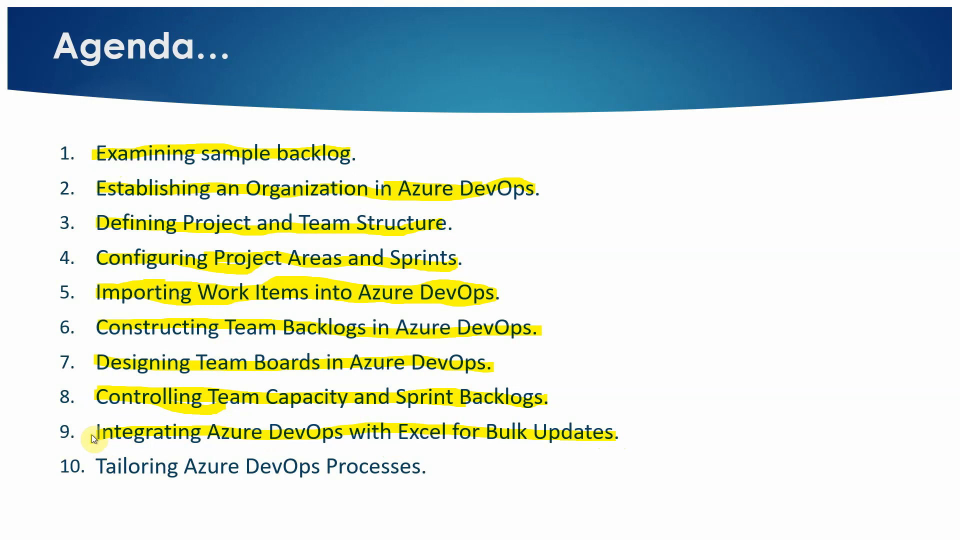
{"action": "left_click_drag", "start_coordinate": [93, 439], "coordinate": [95, 431]}
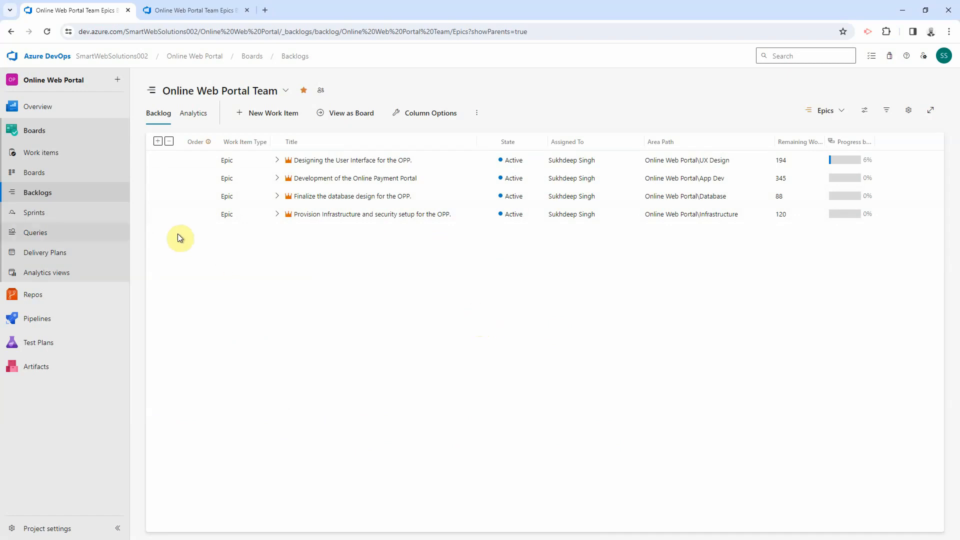
{"action": "left_click", "coordinate": [52, 237]}
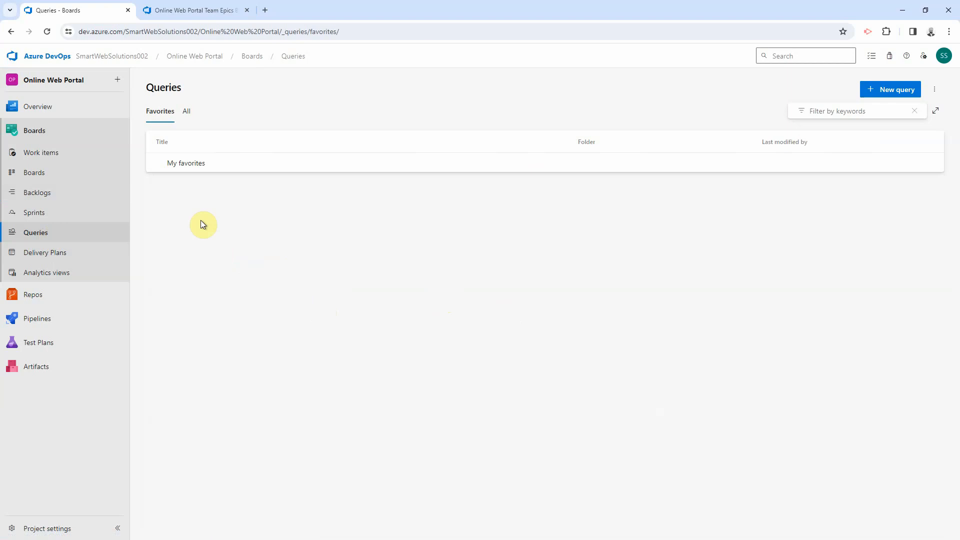
{"action": "left_click", "coordinate": [882, 93]}
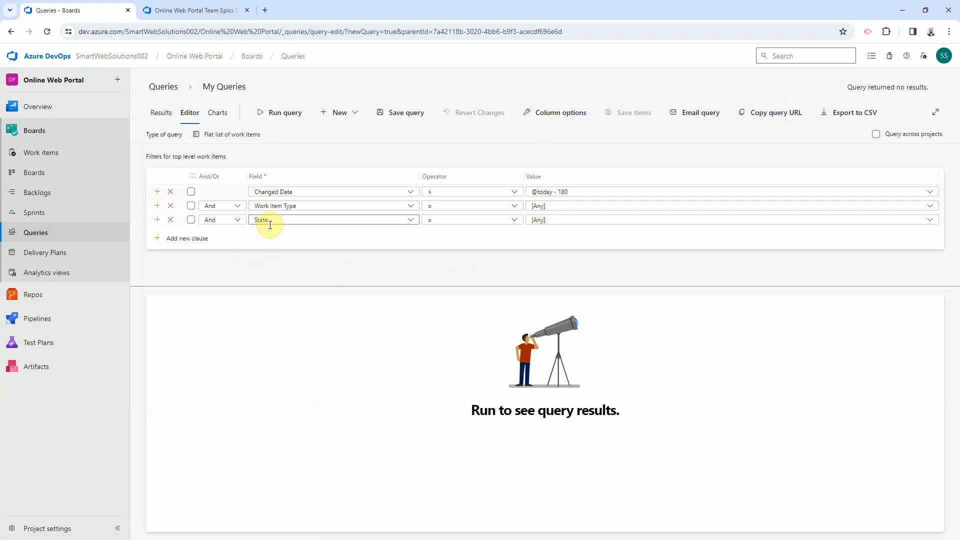
{"action": "left_click", "coordinate": [283, 114]}
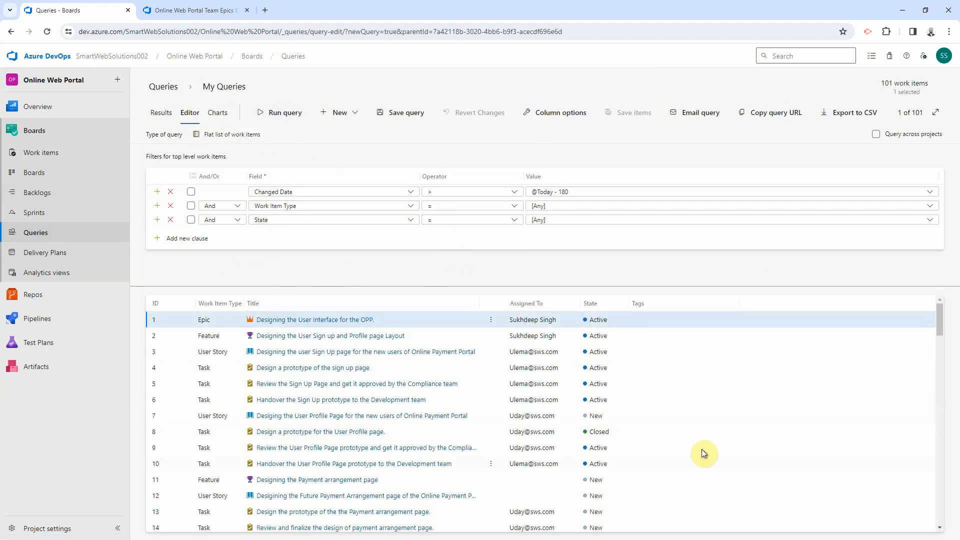
{"action": "scroll", "coordinate": [944, 403], "scroll_direction": "down", "scroll_amount": 4}
{"action": "left_click_drag", "start_coordinate": [944, 403], "coordinate": [937, 309]}
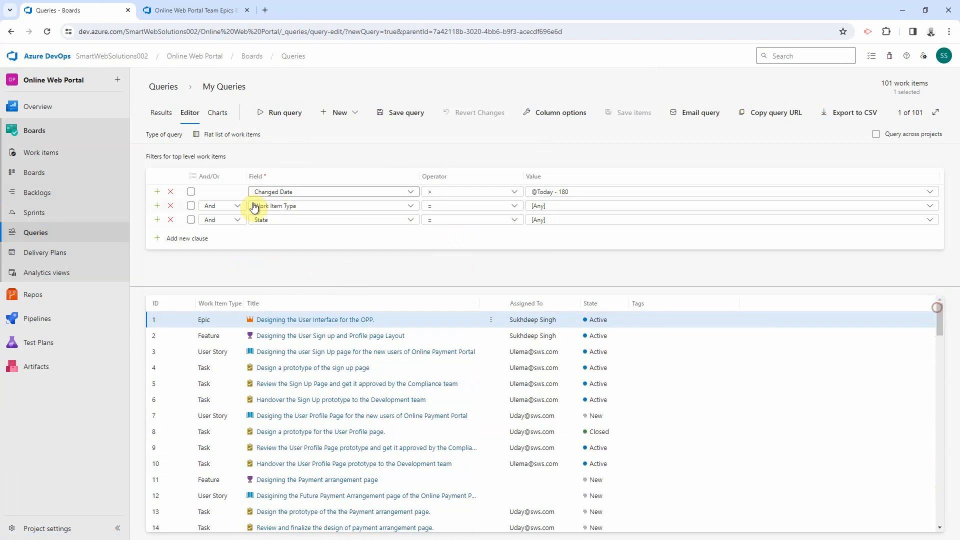
Step: Set the query type to Tree of work items with a Parent/Child tree type
{"action": "left_click", "coordinate": [222, 136]}
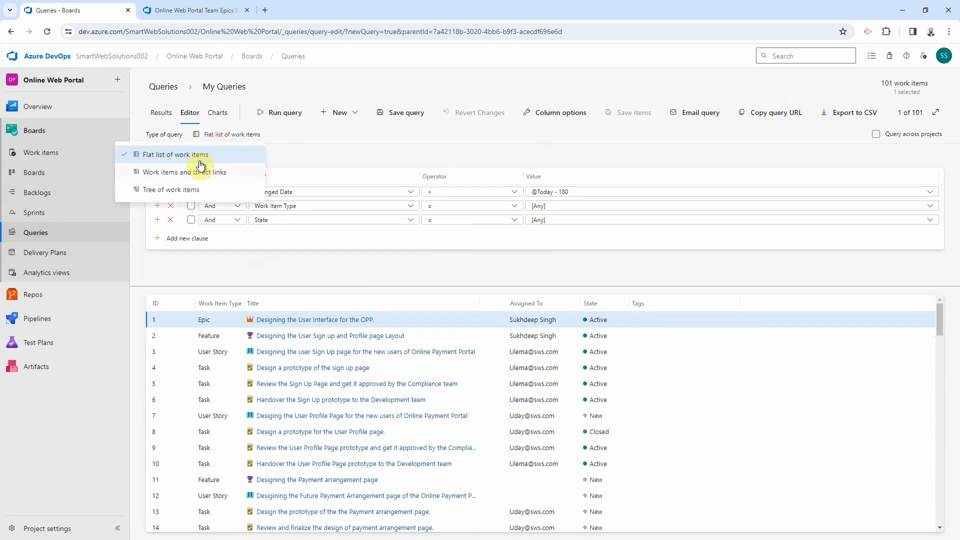
{"action": "left_click", "coordinate": [178, 191]}
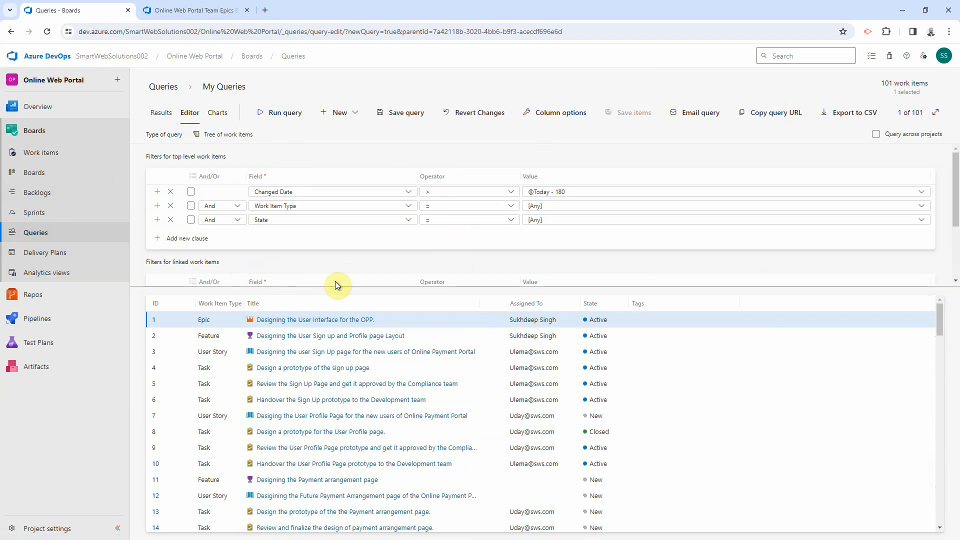
{"action": "scroll", "coordinate": [394, 235], "scroll_direction": "down", "scroll_amount": 2}
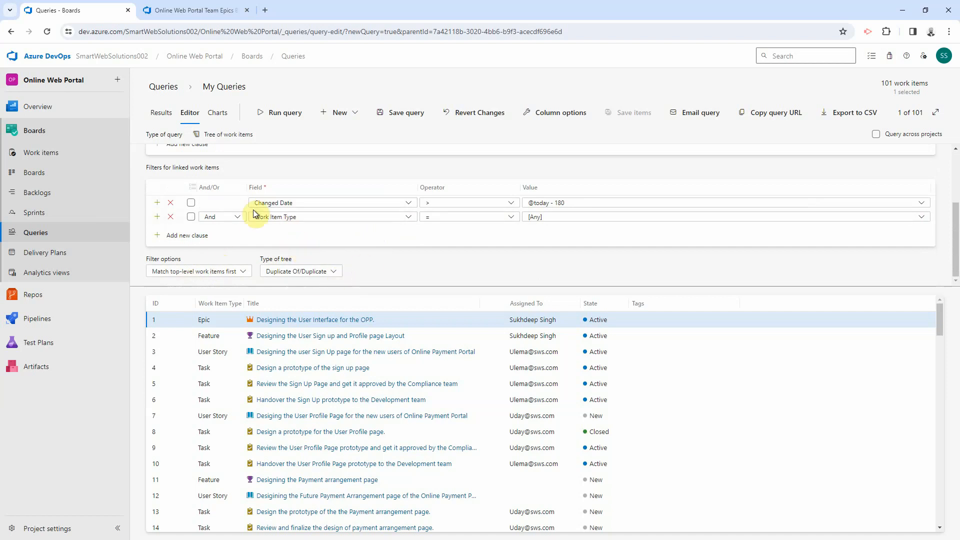
{"action": "left_click", "coordinate": [318, 273]}
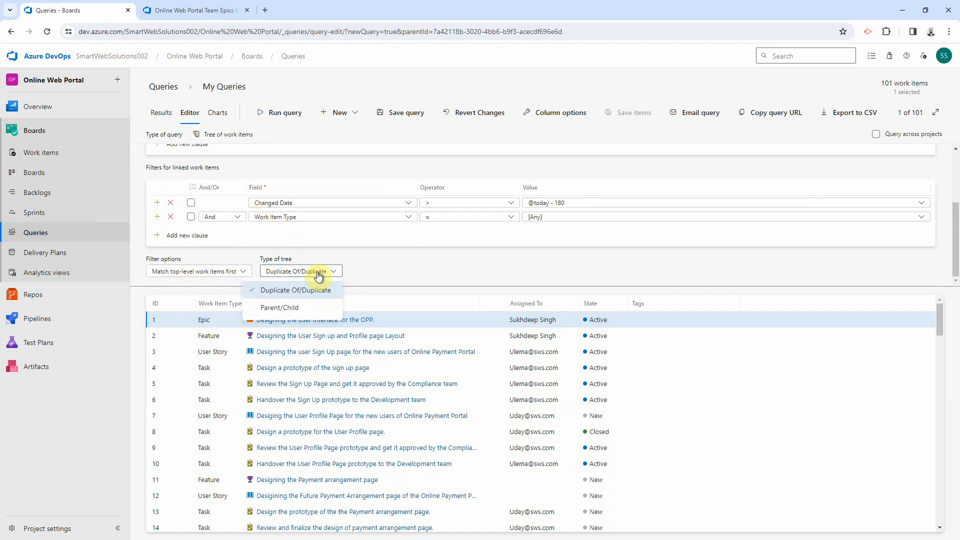
{"action": "left_click", "coordinate": [273, 308]}
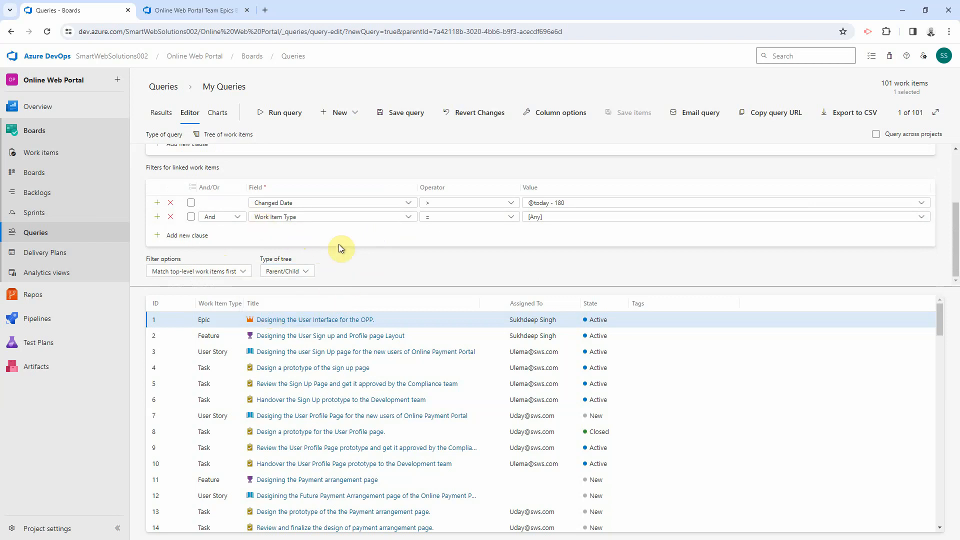
Step: Rerun the tree query, then collapse and expand the 4 epics and their 97 linked items
{"action": "left_click", "coordinate": [280, 112]}
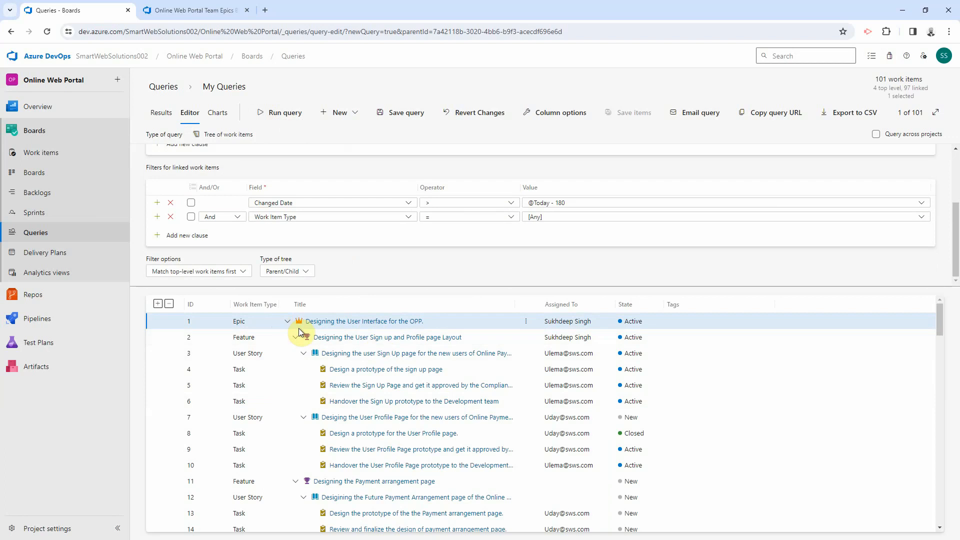
{"action": "left_click", "coordinate": [287, 321]}
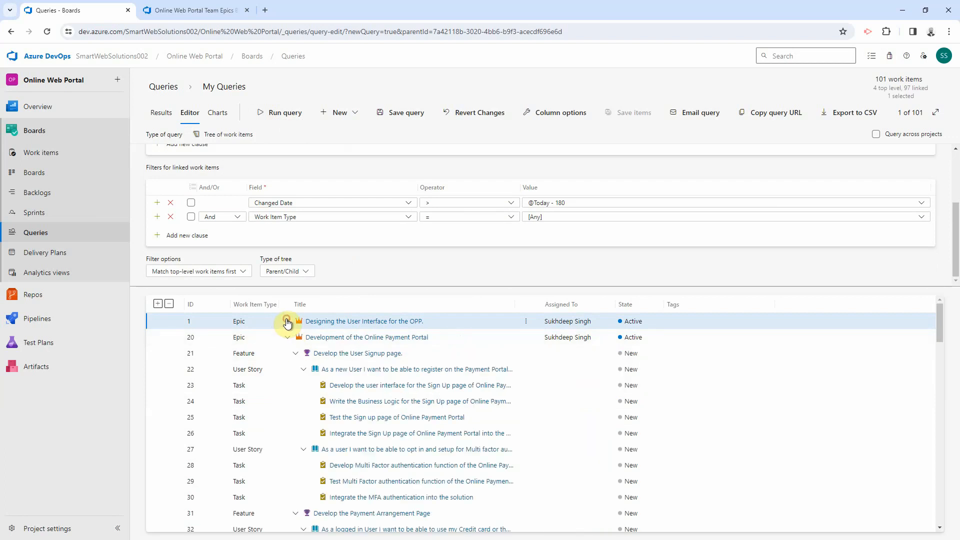
{"action": "left_click", "coordinate": [158, 304]}
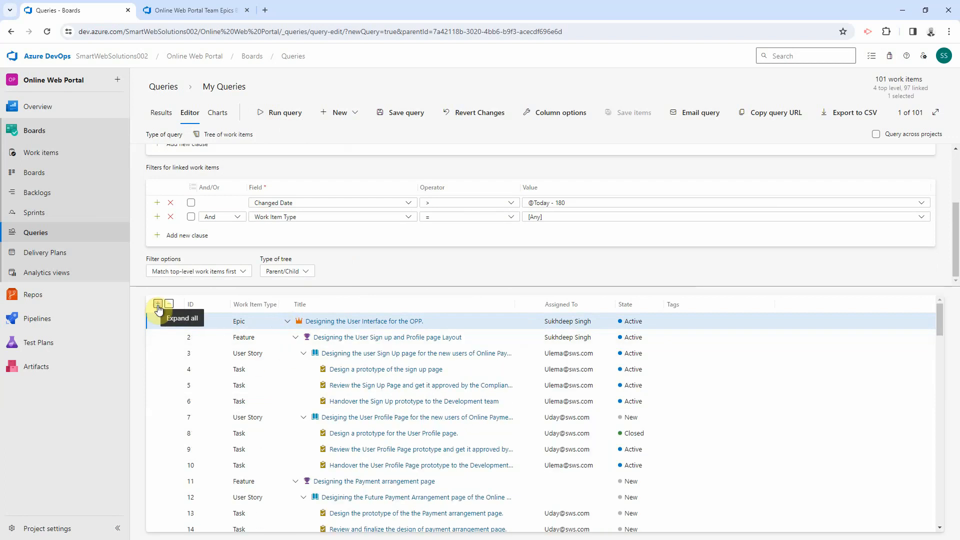
{"action": "left_click", "coordinate": [169, 304]}
{"action": "left_click", "coordinate": [157, 304]}
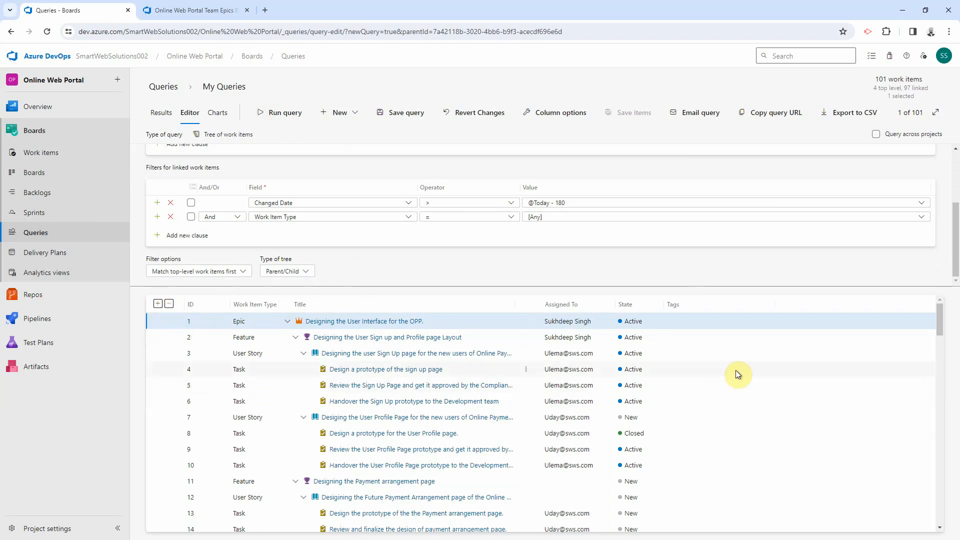
Step: Save the query as All-Work-Items in My Queries and review its extra actions menu
{"action": "left_click", "coordinate": [408, 112]}
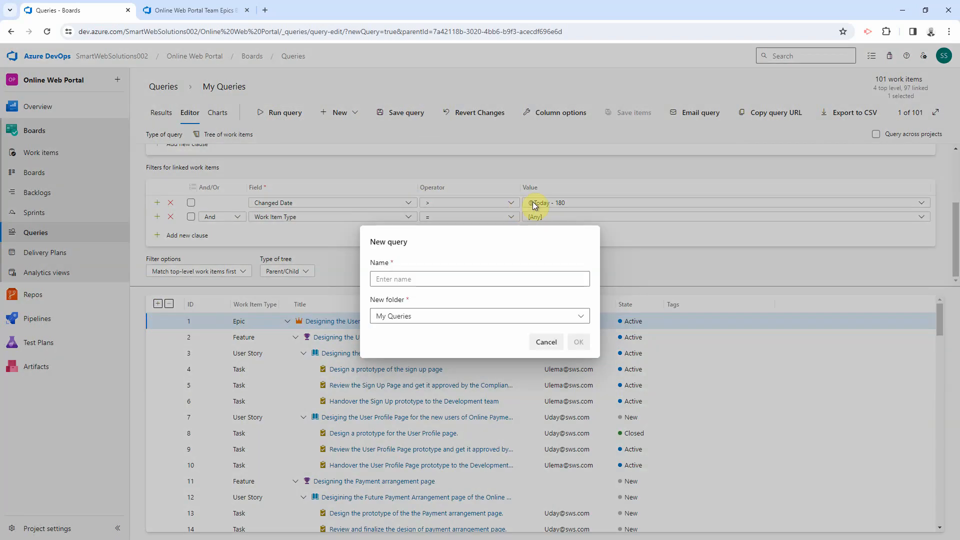
{"action": "left_click", "coordinate": [403, 278]}
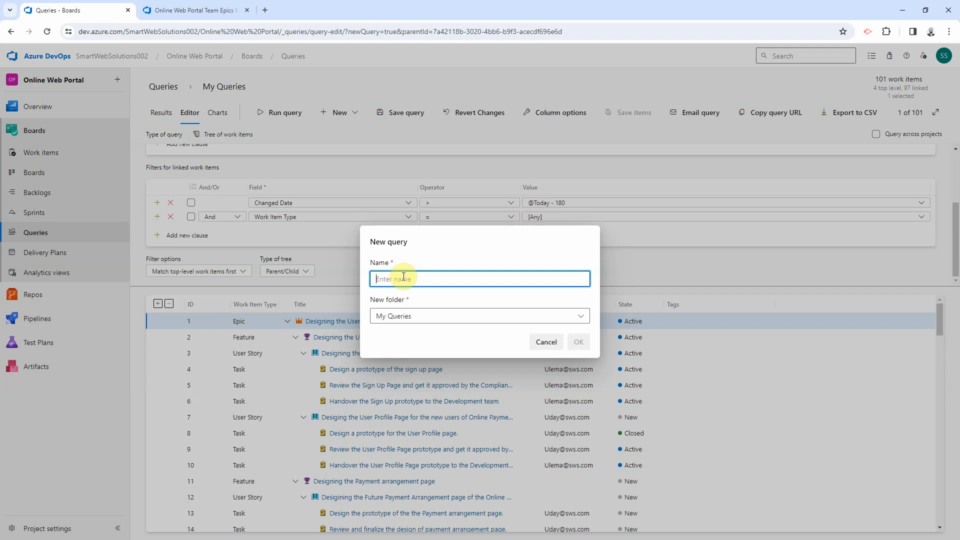
{"action": "type", "text": "All-Work-Items"}
{"action": "left_click", "coordinate": [398, 316]}
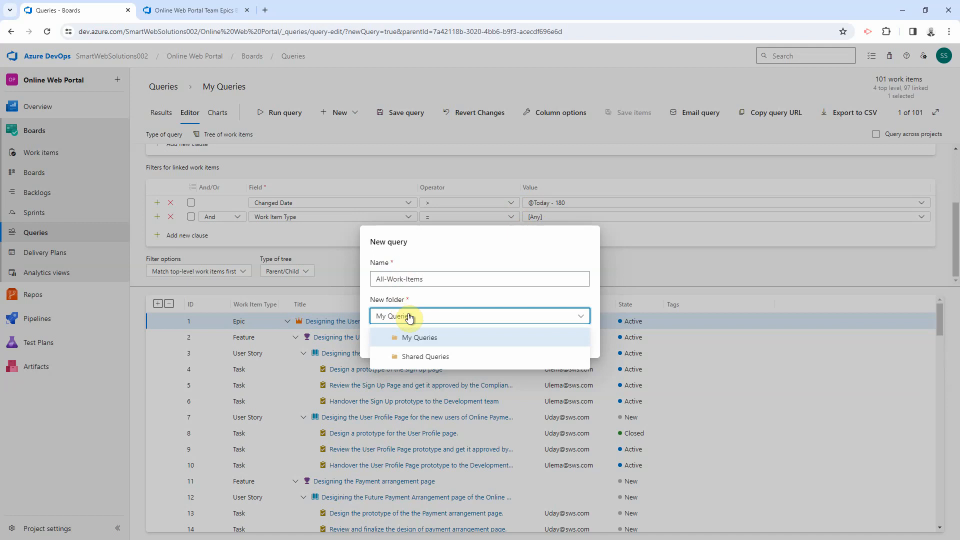
{"action": "left_click", "coordinate": [427, 338]}
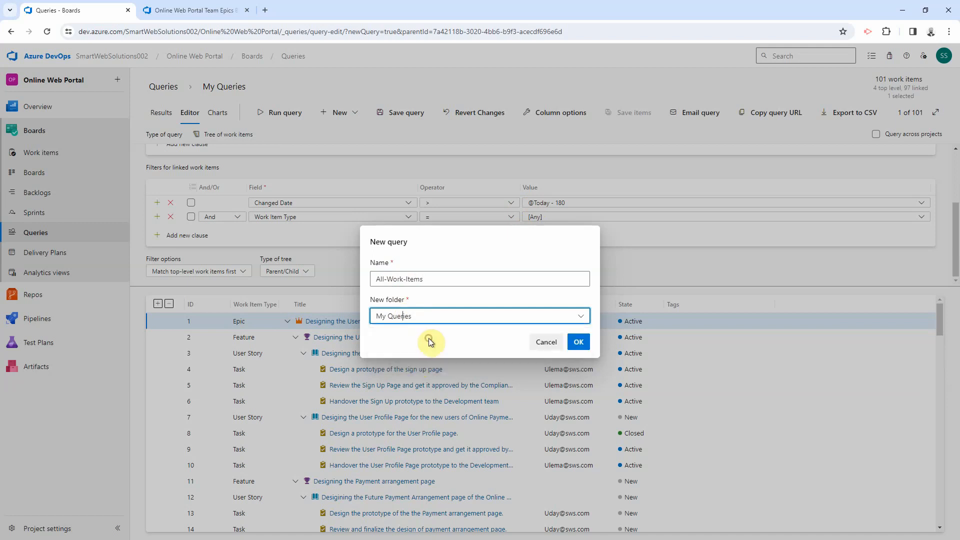
{"action": "left_click", "coordinate": [579, 343]}
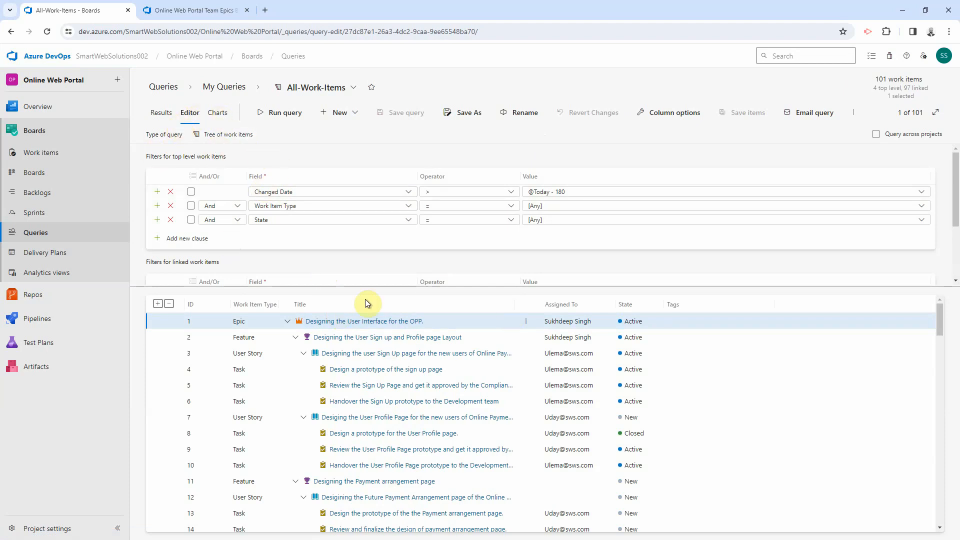
{"action": "left_click", "coordinate": [853, 114]}
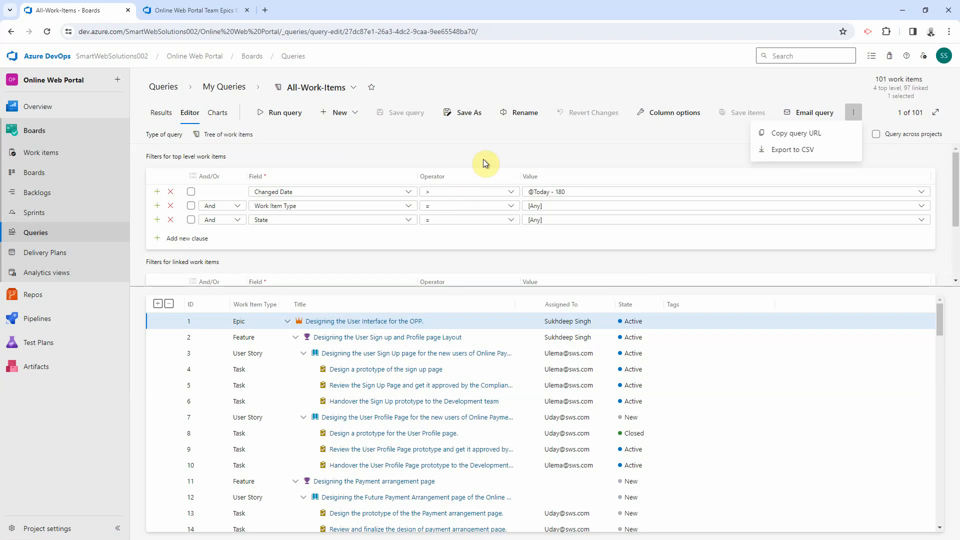
{"action": "left_click", "coordinate": [491, 141]}
Step: In a new tab, search 'visualstudio marketplace' and open the Extensions for Azure DevOps page
{"action": "left_click", "coordinate": [266, 11]}
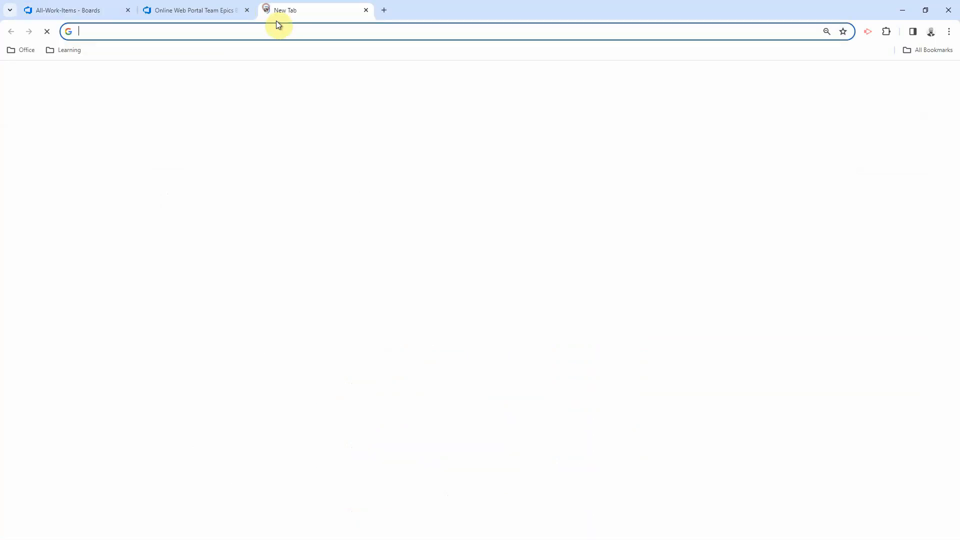
{"action": "left_click", "coordinate": [70, 9]}
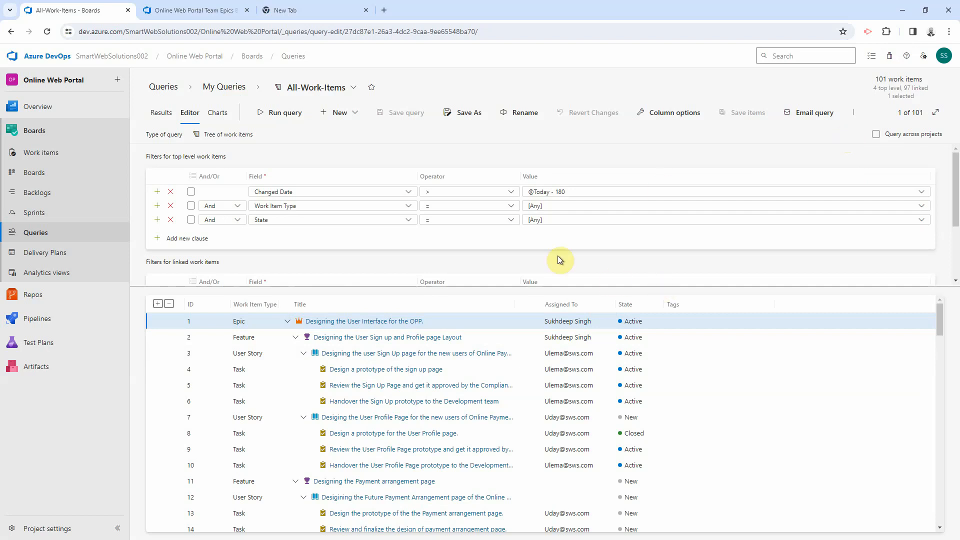
{"action": "left_click", "coordinate": [315, 16]}
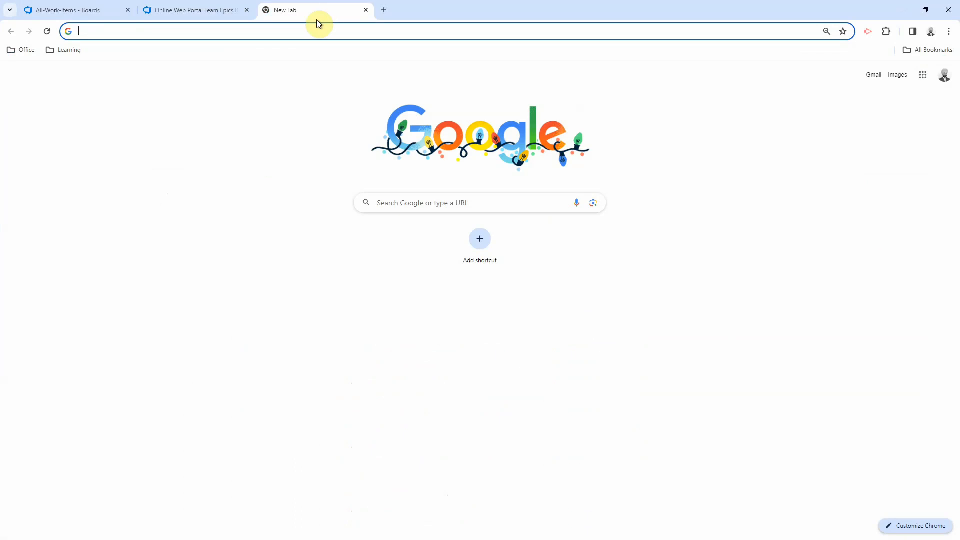
{"action": "left_click", "coordinate": [311, 29]}
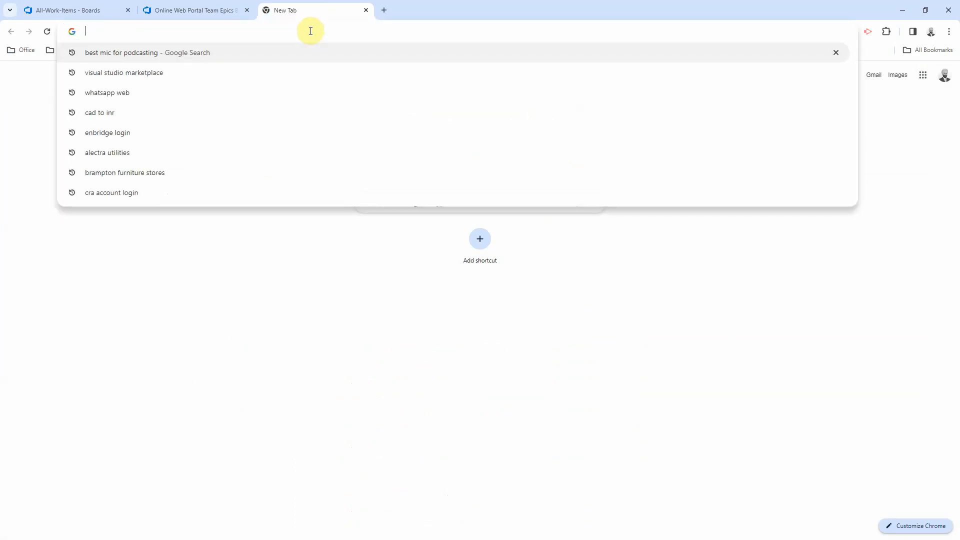
{"action": "type", "text": "visu"}
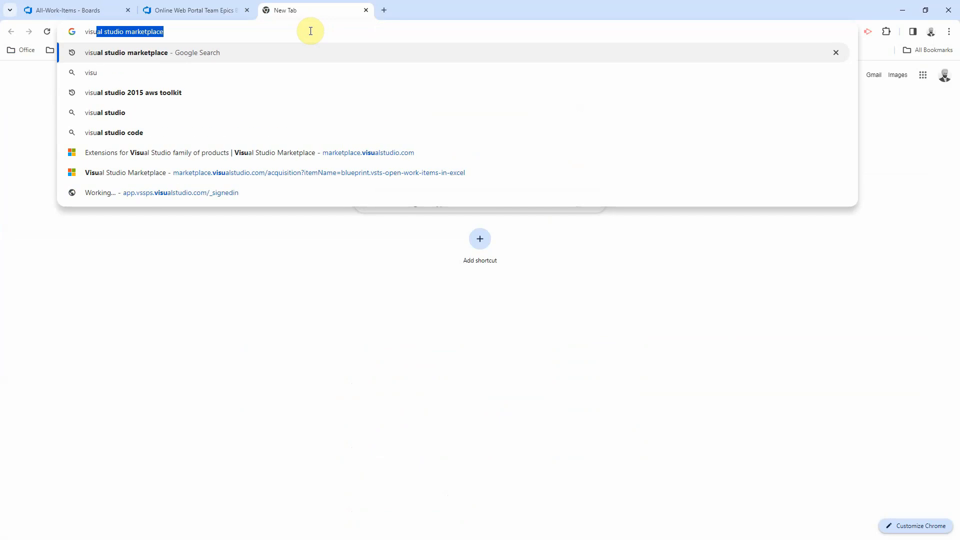
{"action": "type", "text": "alst"}
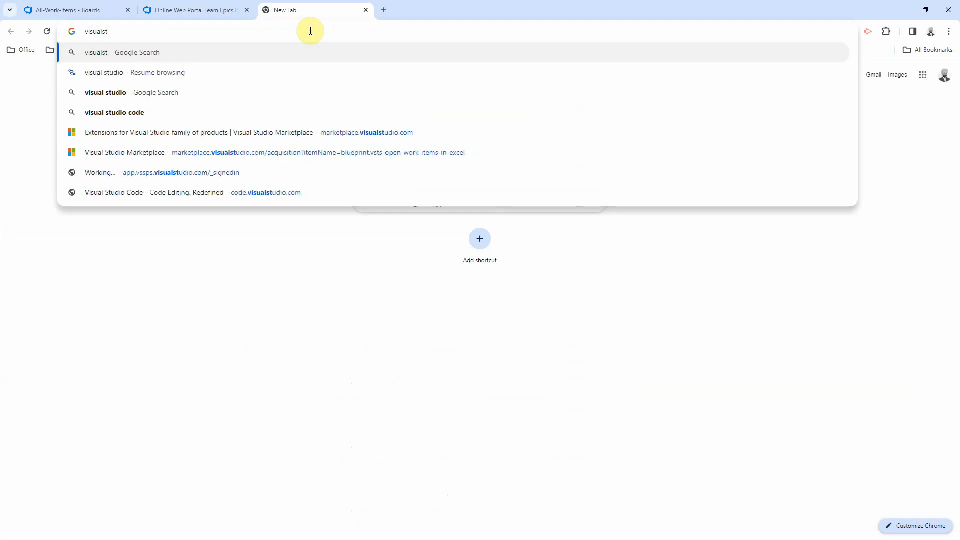
{"action": "type", "text": "udio marketplace"}
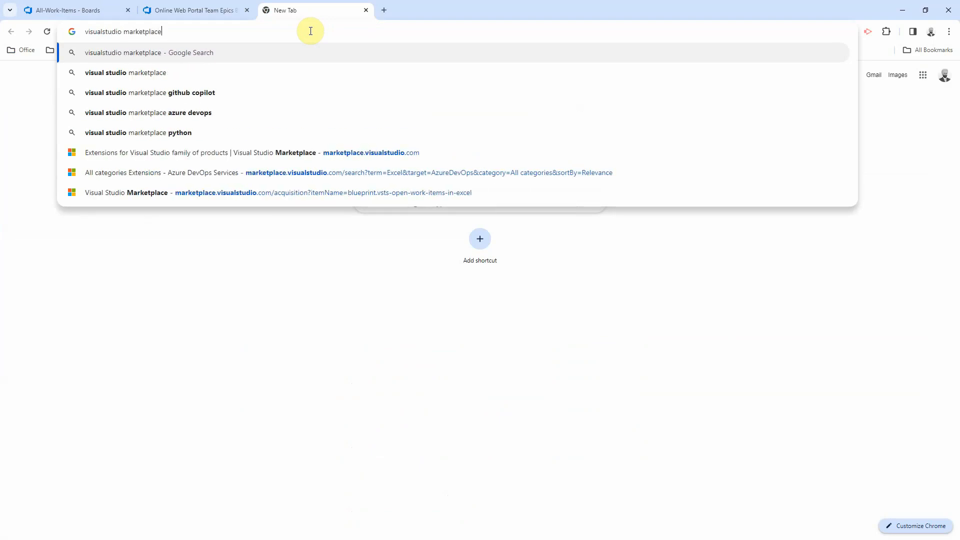
{"action": "key", "text": "Return"}
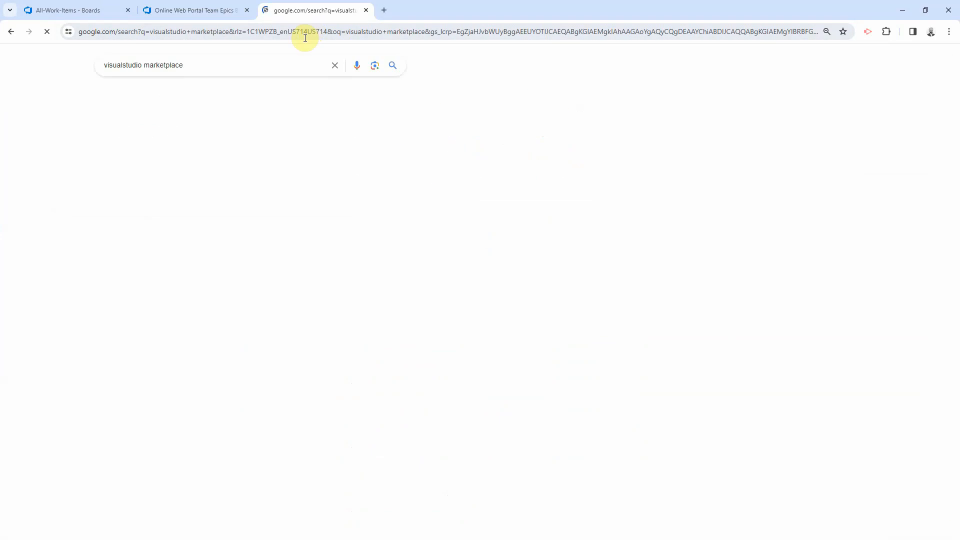
{"action": "left_click", "coordinate": [179, 186]}
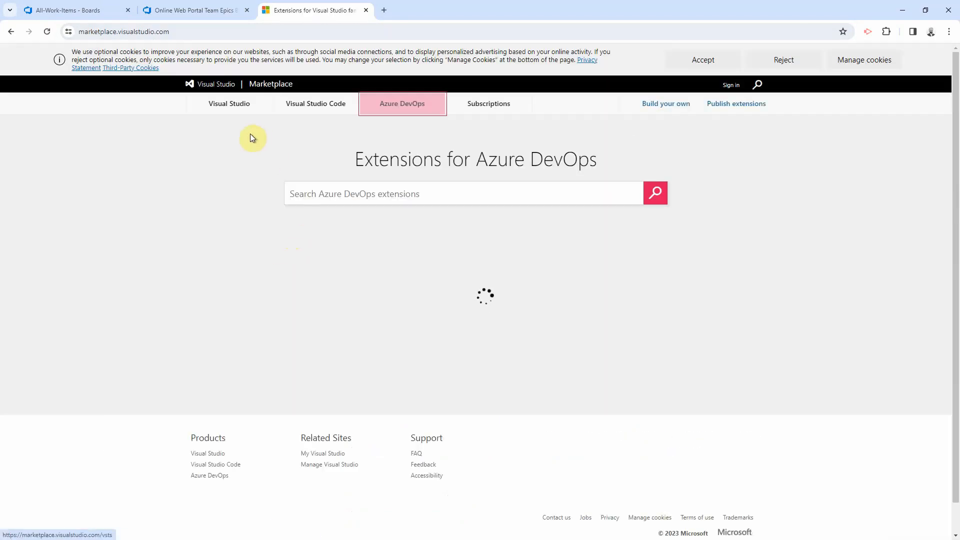
Step: Search the marketplace for 'excel' and open the Azure DevOps Open in Excel extension
{"action": "left_click", "coordinate": [329, 192]}
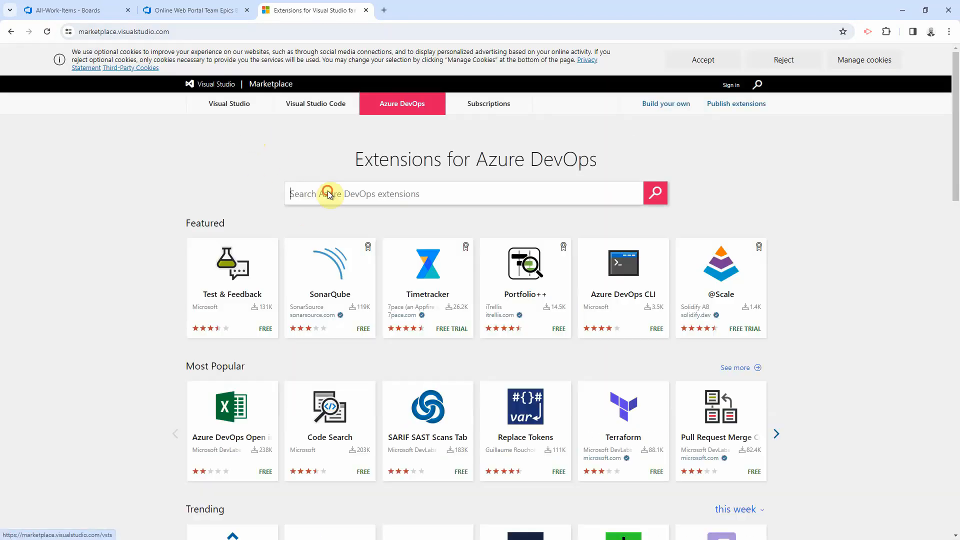
{"action": "type", "text": "excel"}
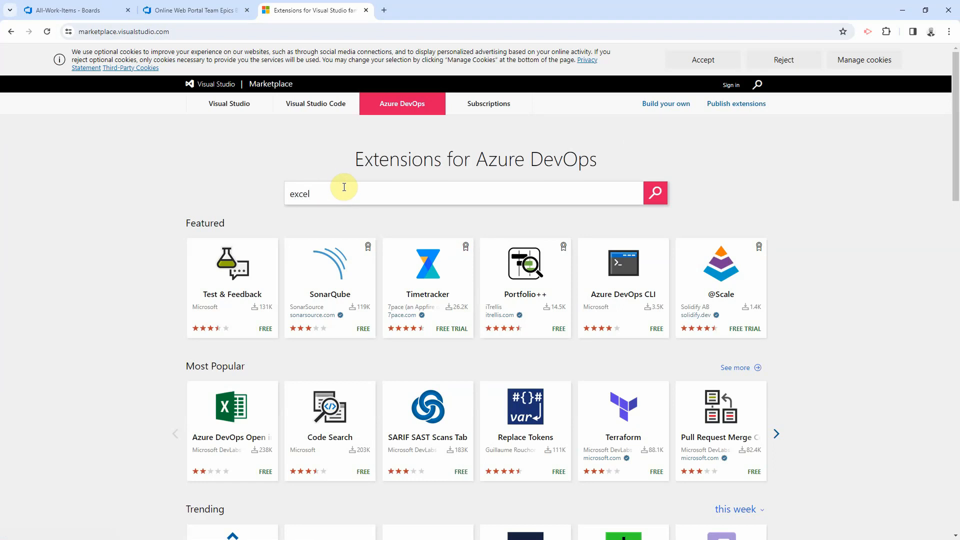
{"action": "key", "text": "Return"}
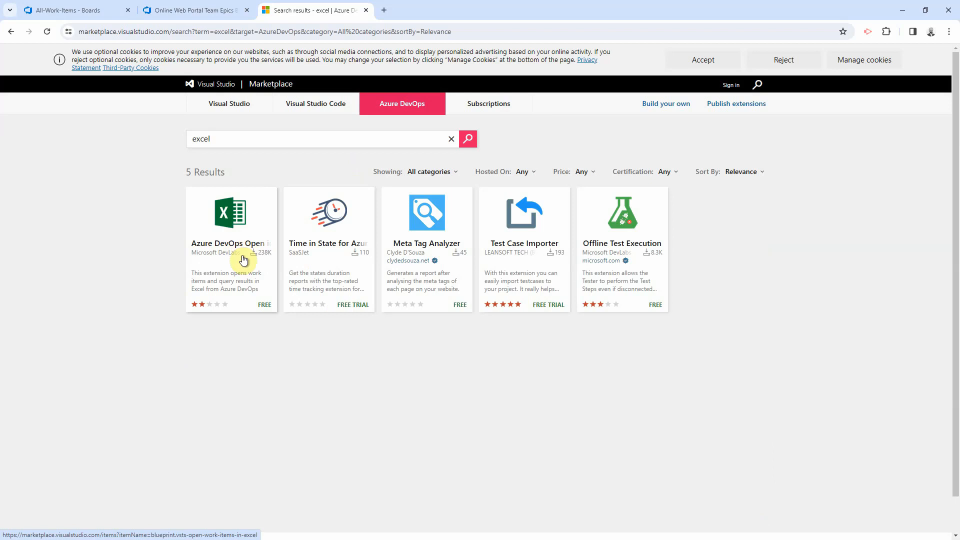
{"action": "left_click", "coordinate": [223, 240]}
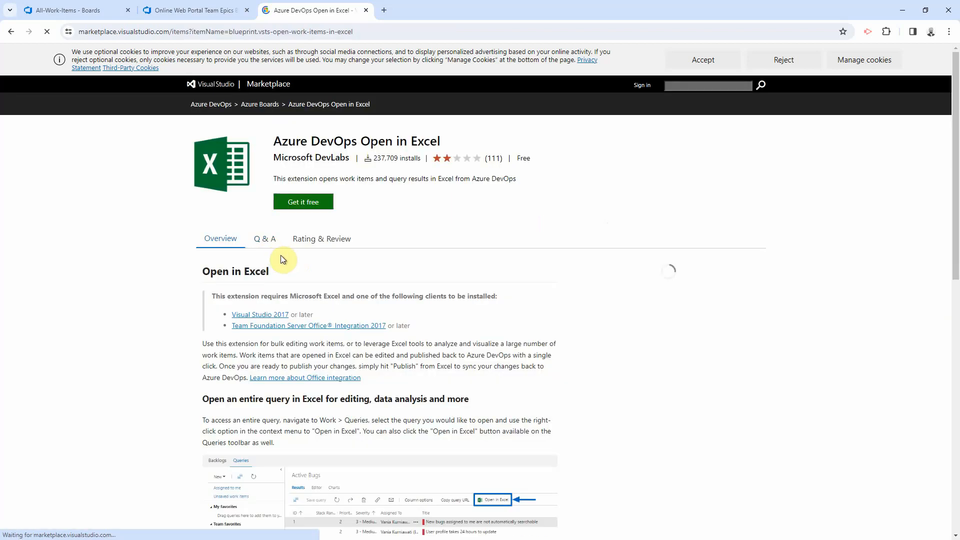
Step: Install the free extension into SmartWebSolutions002 and return to the All-Work-Items query
{"action": "left_click", "coordinate": [309, 206]}
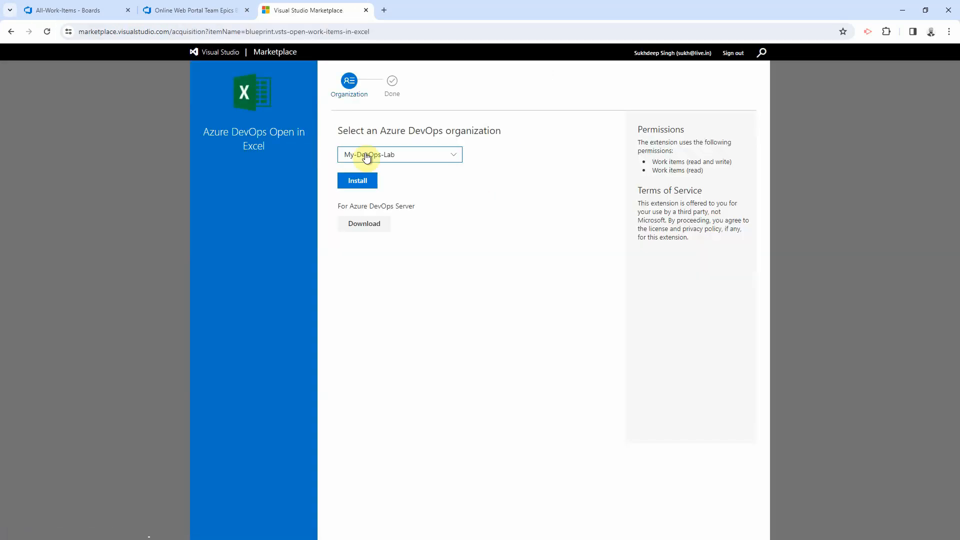
{"action": "left_click", "coordinate": [410, 159]}
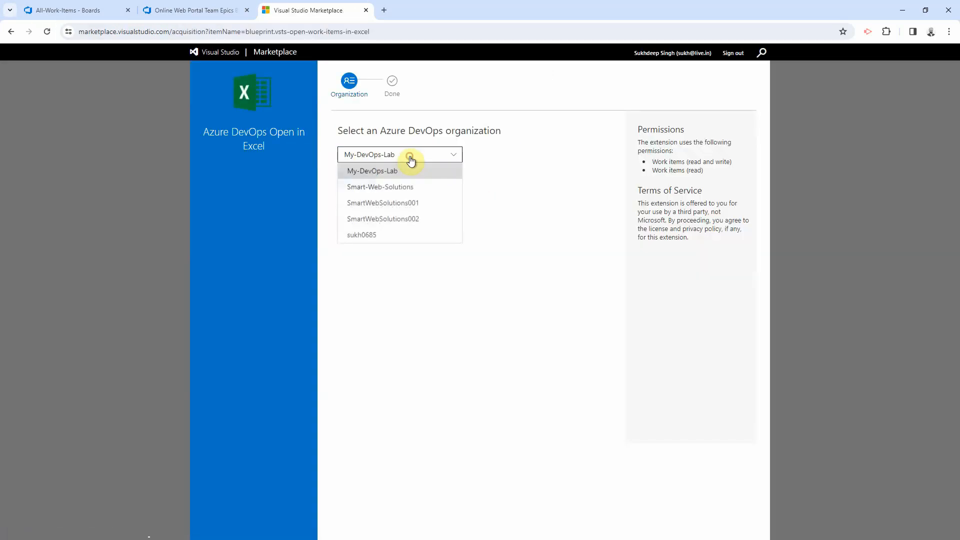
{"action": "left_click", "coordinate": [409, 220]}
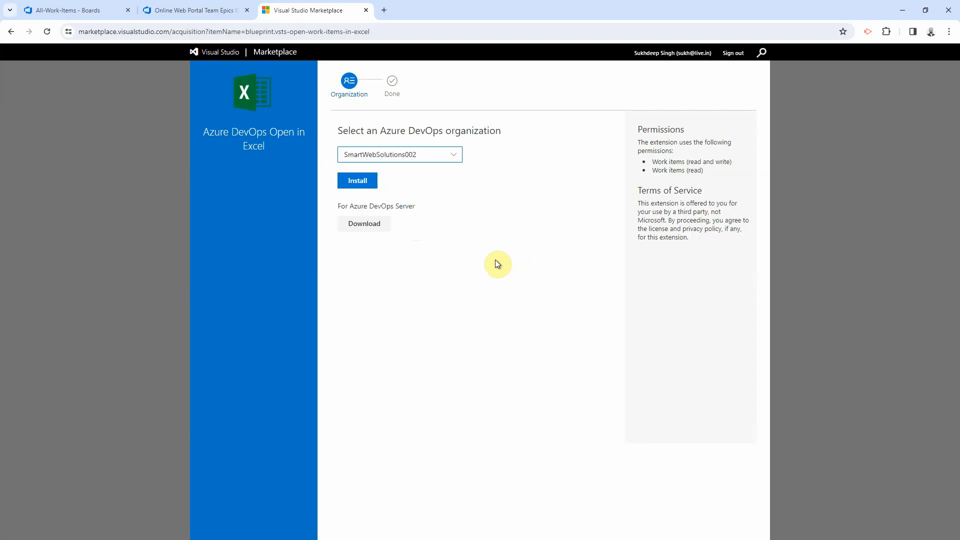
{"action": "left_click", "coordinate": [375, 182]}
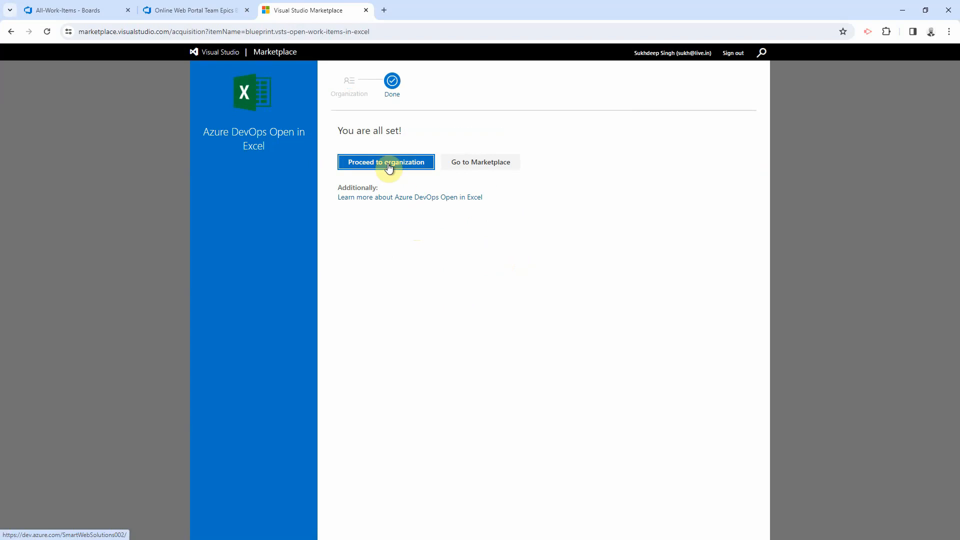
{"action": "left_click", "coordinate": [71, 11]}
Step: Reload the All-Work-Items query page so the Open in Excel extension is picked up
{"action": "left_click", "coordinate": [247, 33]}
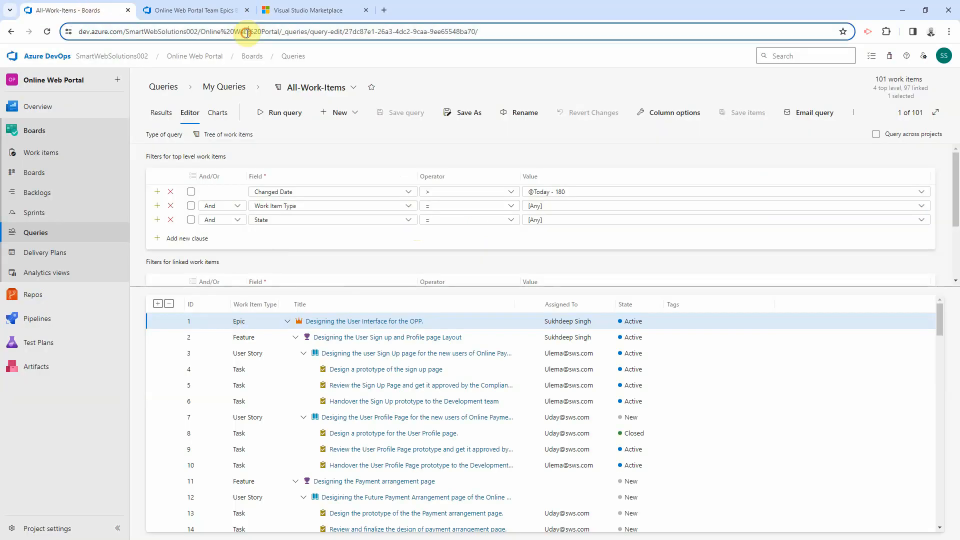
{"action": "key", "text": "Return"}
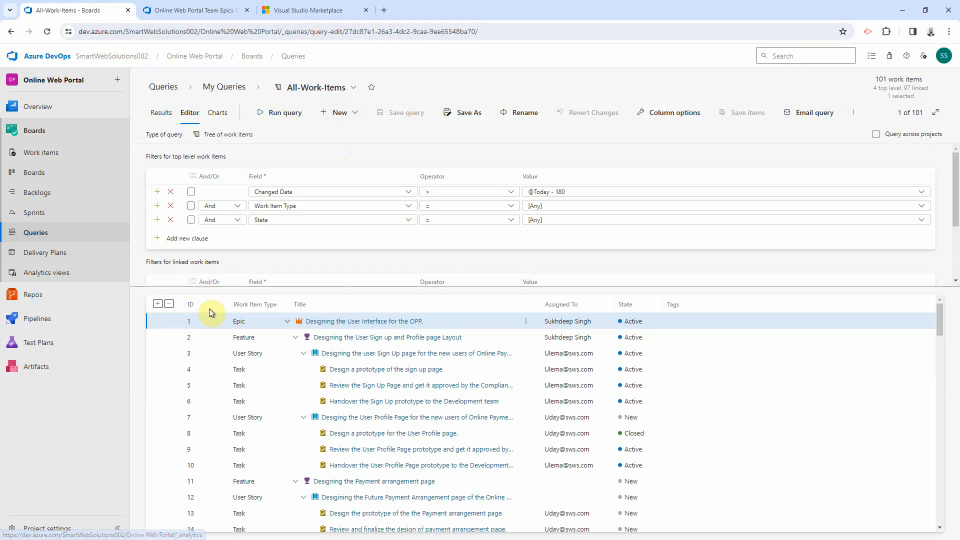
{"action": "left_click", "coordinate": [46, 234]}
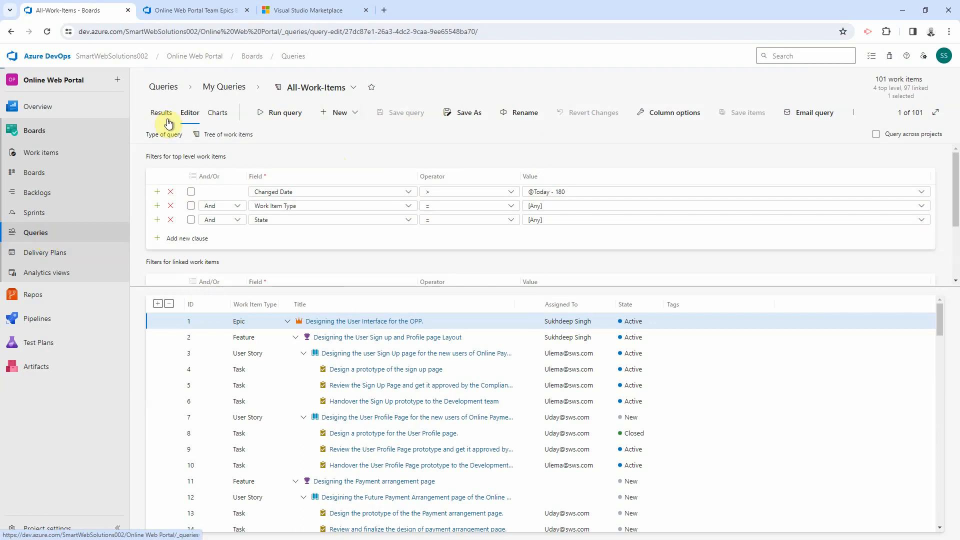
Step: Show the All-Work-Items query results and open them in a new Excel workbook
{"action": "left_click", "coordinate": [212, 186]}
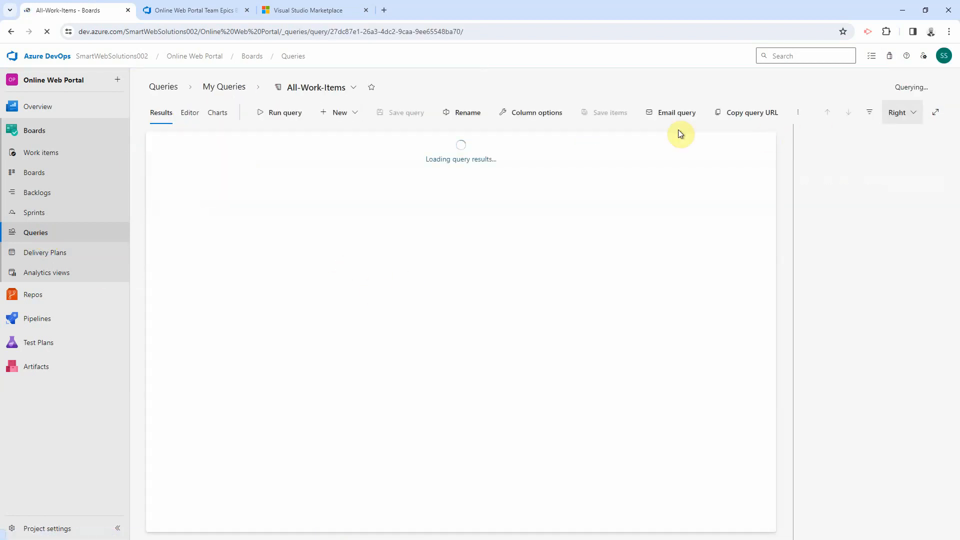
{"action": "left_click", "coordinate": [715, 112]}
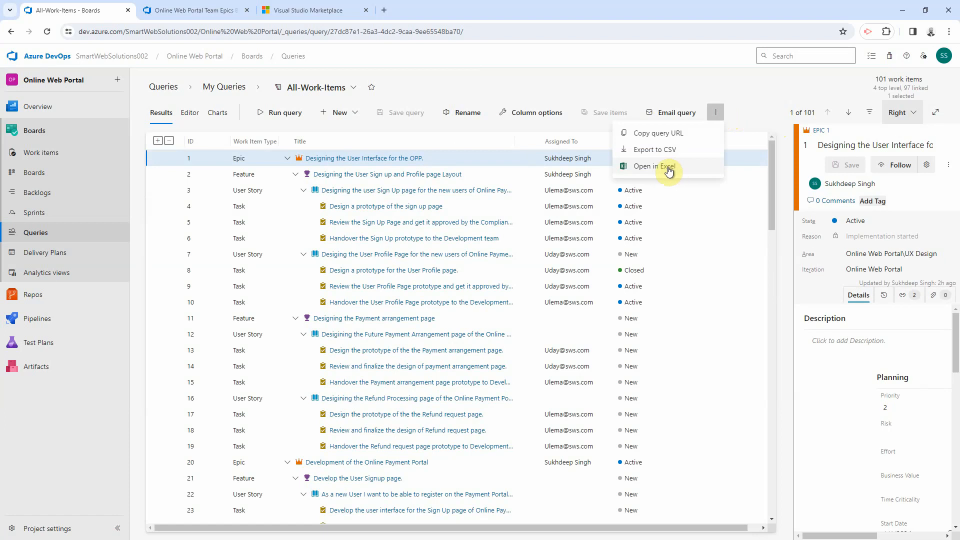
{"action": "left_click", "coordinate": [669, 171]}
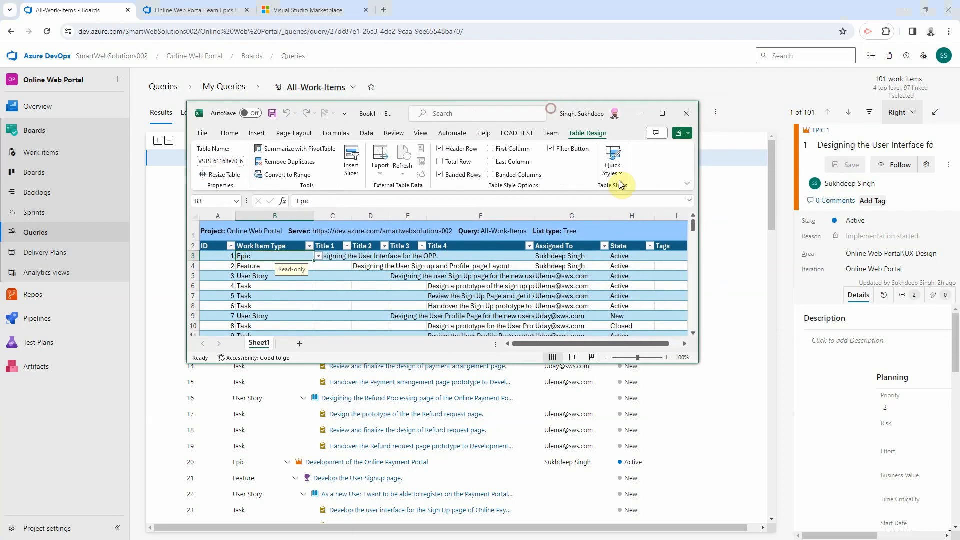
Step: Maximize the Excel window and AutoFit all columns, then undo it to keep uniform narrow widths
{"action": "left_click", "coordinate": [661, 117]}
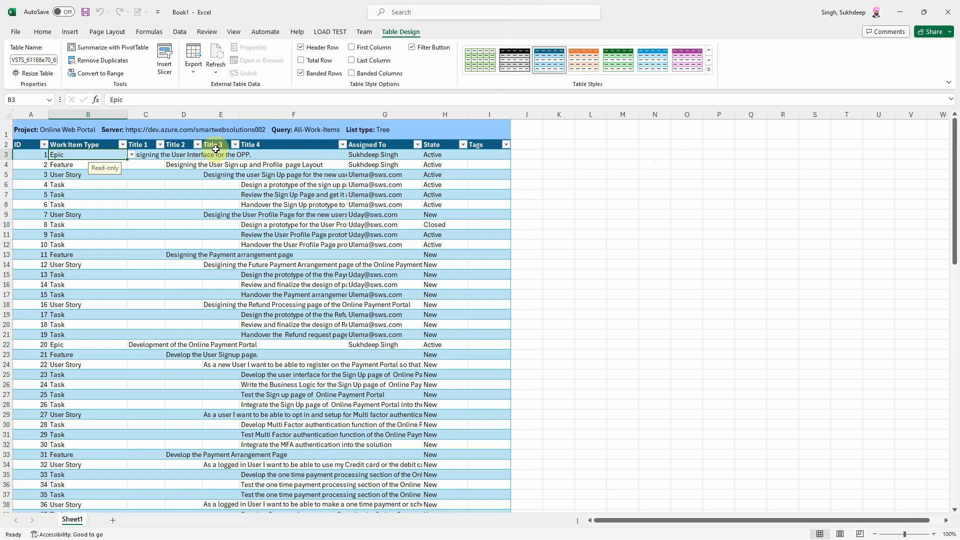
{"action": "left_click", "coordinate": [7, 114]}
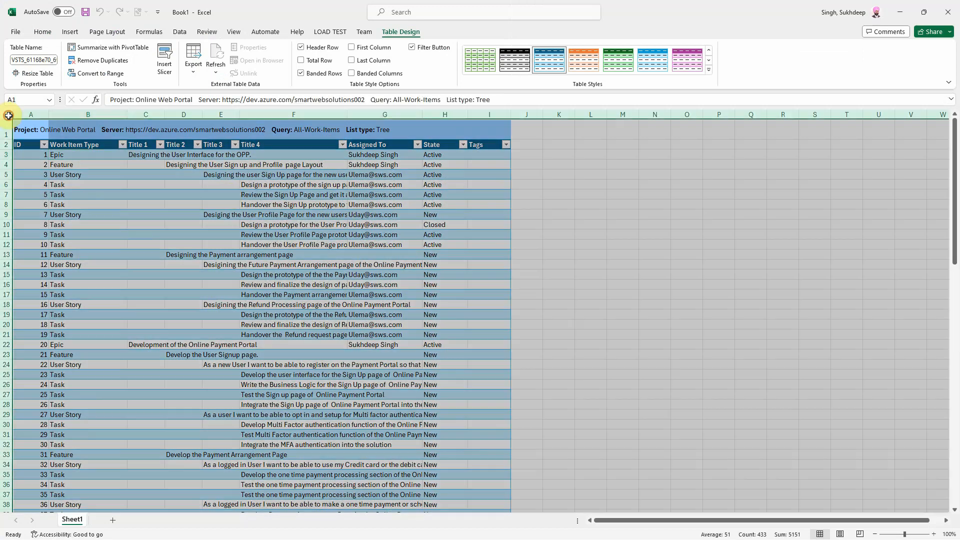
{"action": "double_click", "coordinate": [164, 114]}
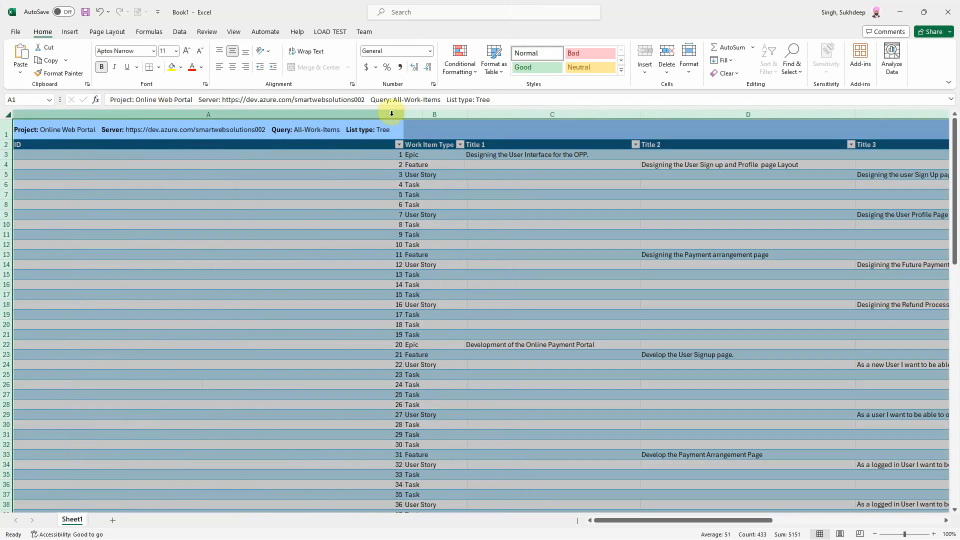
{"action": "key", "text": "ctrl+z"}
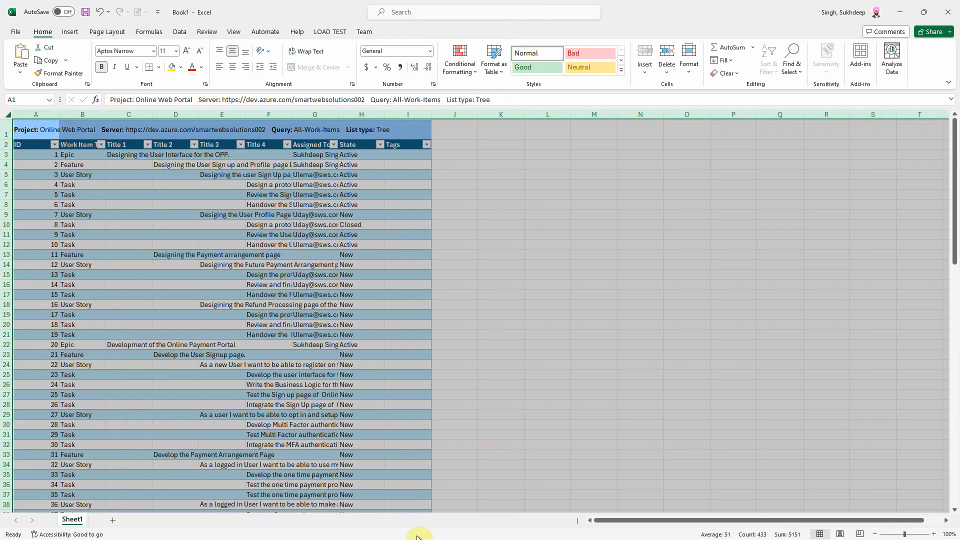
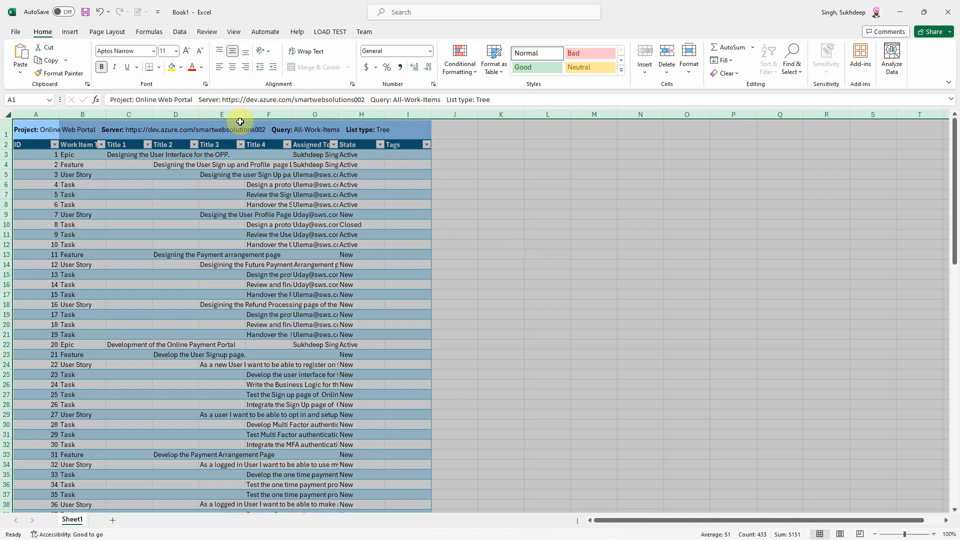
Step: Widen column F (Title 4) and column G (Assigned To) so full titles and assignees show
{"action": "left_click", "coordinate": [365, 32]}
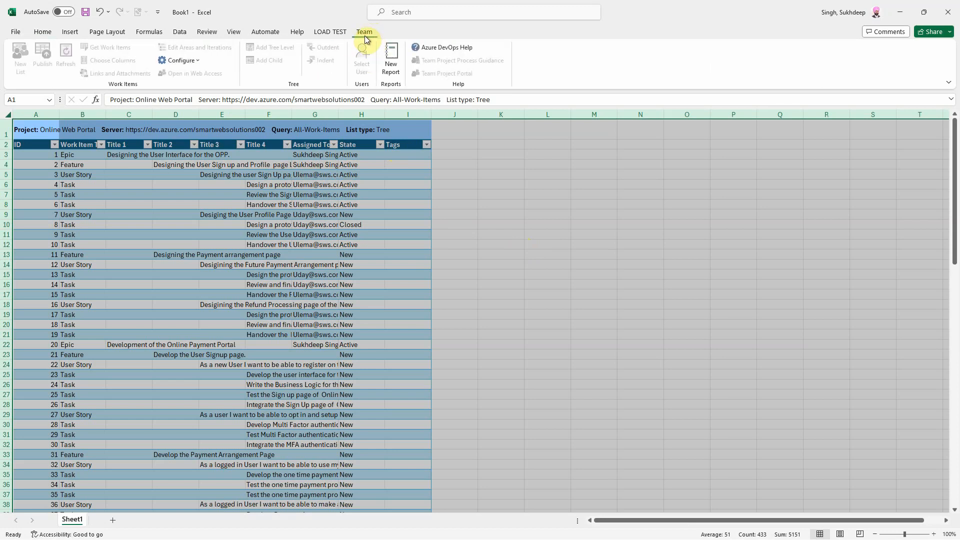
{"action": "left_click", "coordinate": [283, 246]}
{"action": "left_click", "coordinate": [146, 217]}
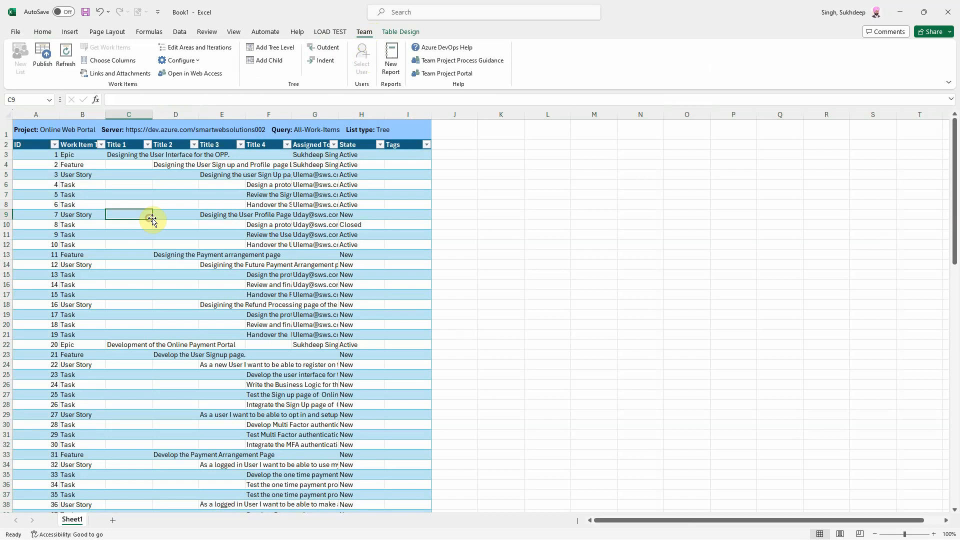
{"action": "left_click_drag", "start_coordinate": [292, 114], "coordinate": [440, 119]}
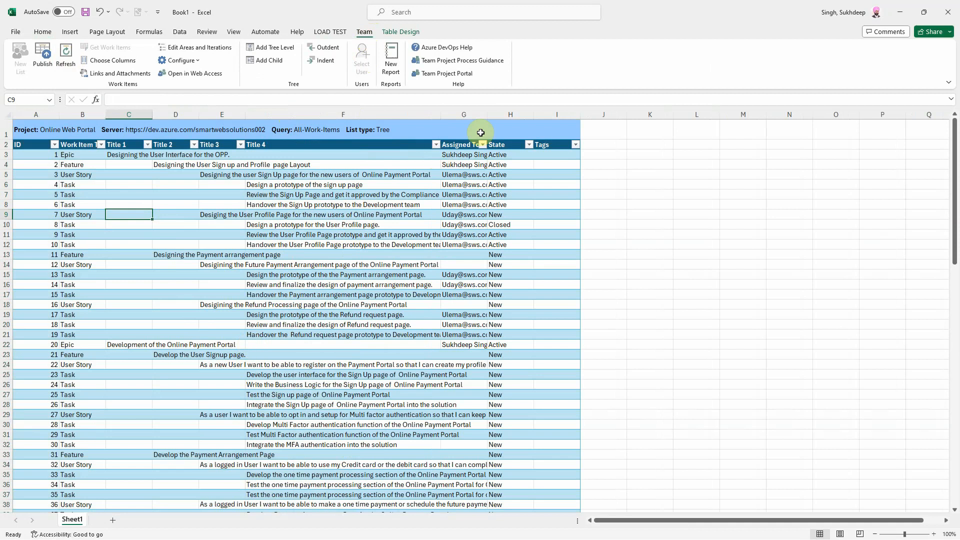
{"action": "left_click_drag", "start_coordinate": [488, 114], "coordinate": [549, 111]}
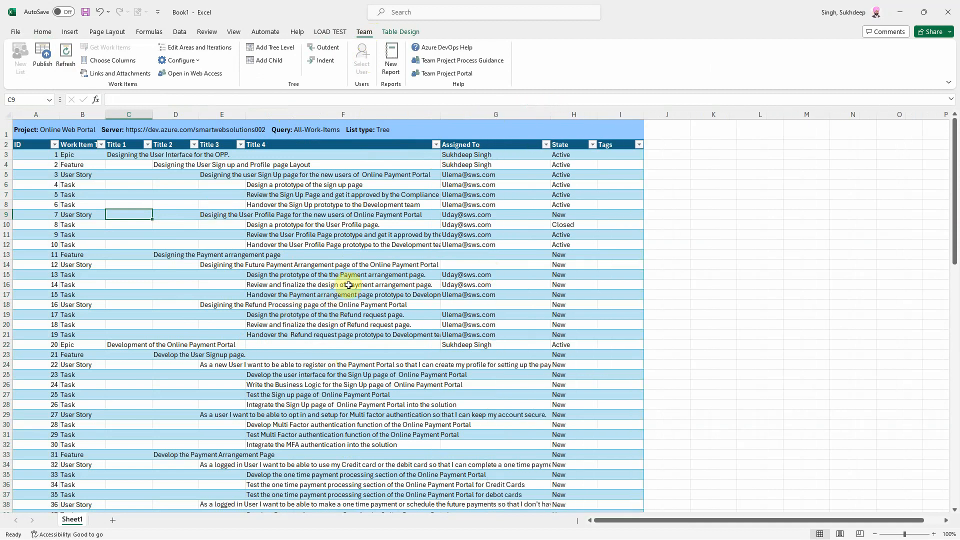
{"action": "left_click", "coordinate": [482, 166]}
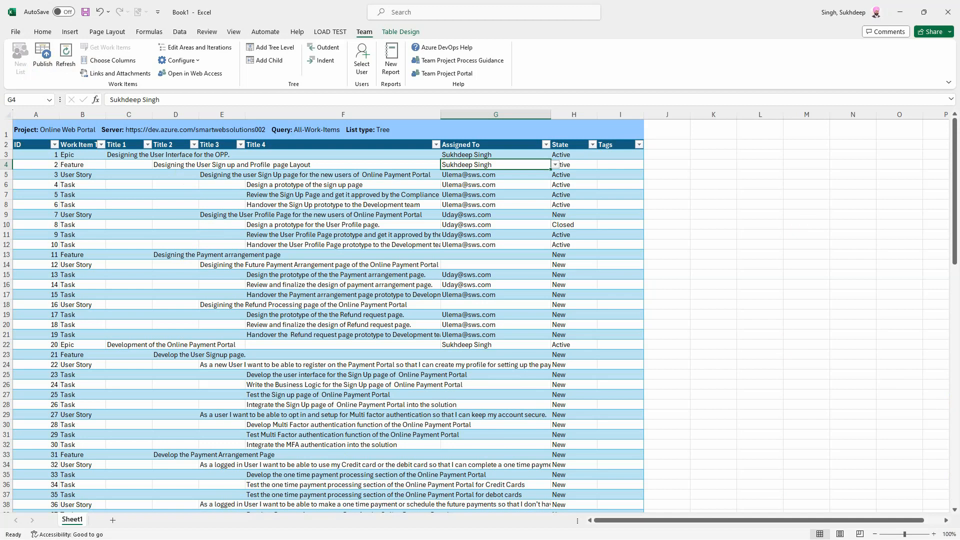
Step: Open the team backlog and expand the first epic and its sign-up feature
{"action": "key", "text": "alt+Tab"}
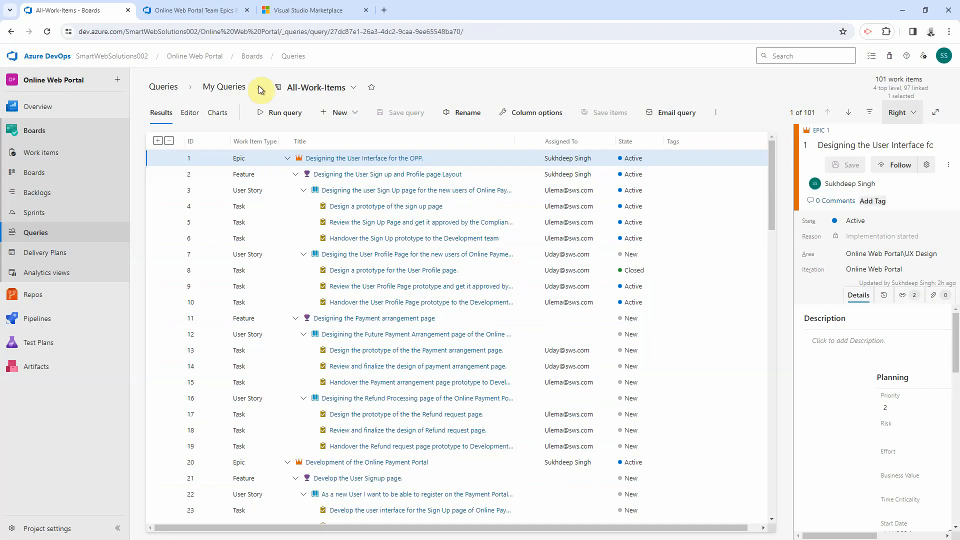
{"action": "left_click", "coordinate": [38, 192]}
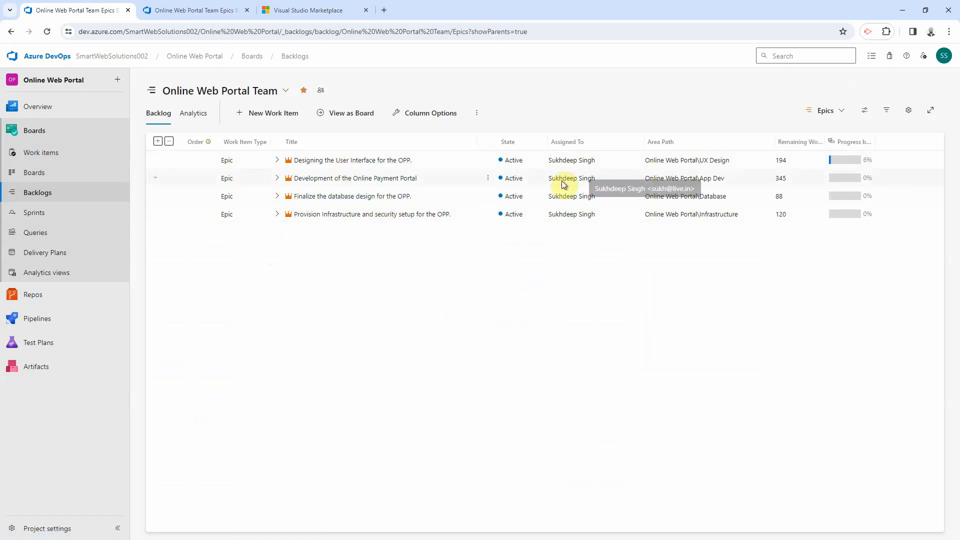
{"action": "left_click", "coordinate": [278, 160]}
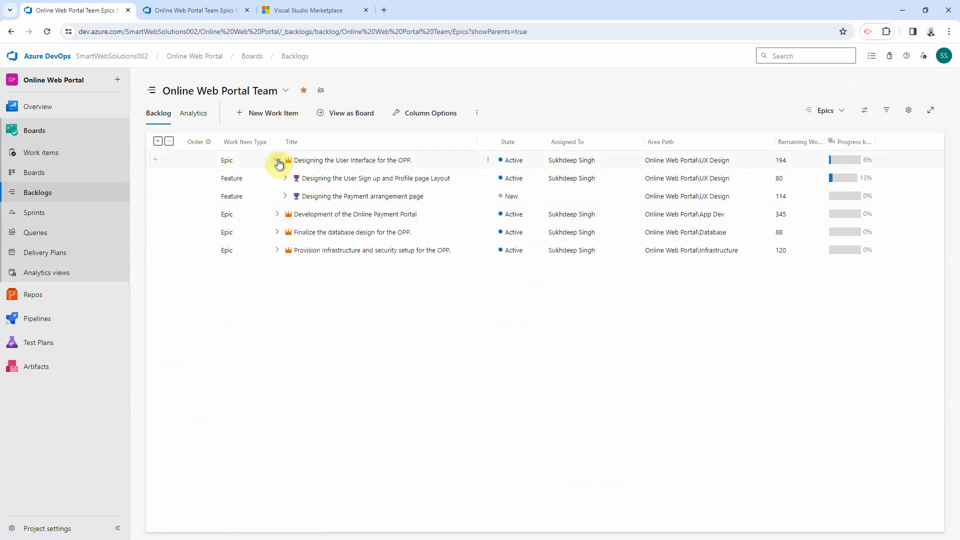
{"action": "left_click", "coordinate": [285, 178]}
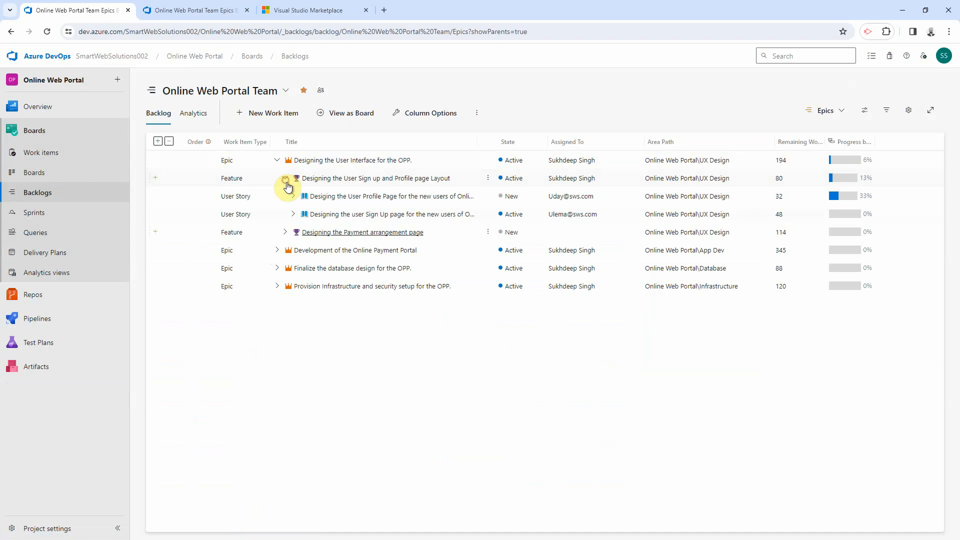
Step: Reassign feature 'Designing the User Sign up and Profile page Layout' to another team member and save
{"action": "left_click", "coordinate": [340, 179]}
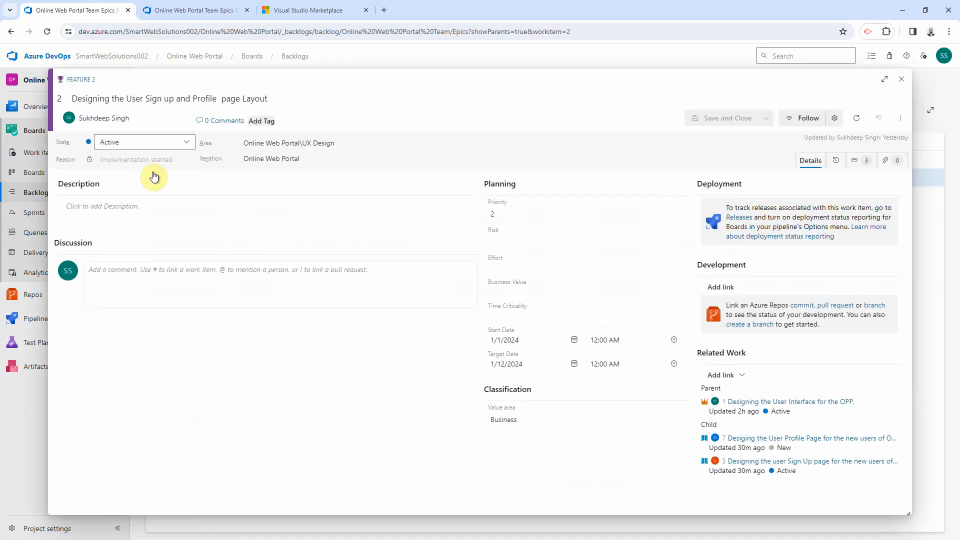
{"action": "left_click", "coordinate": [153, 119]}
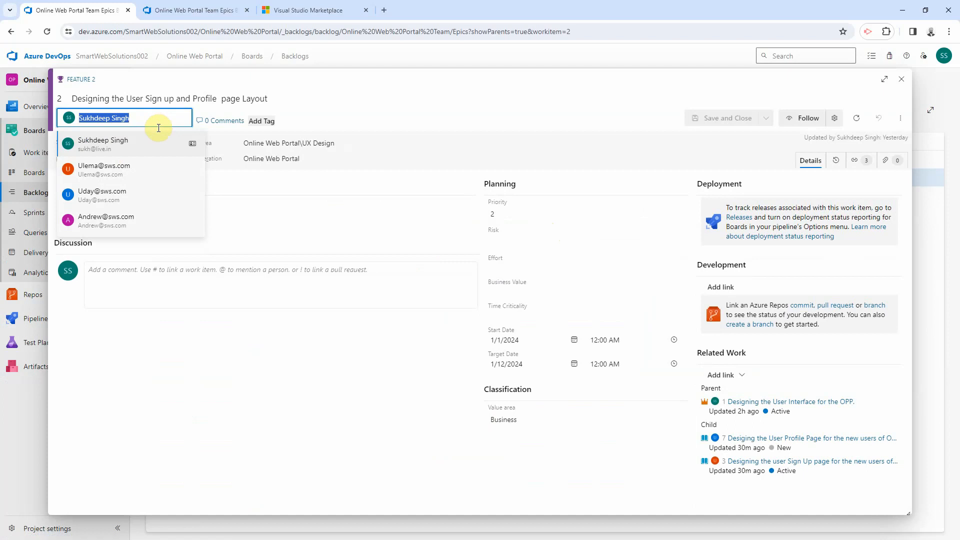
{"action": "left_click", "coordinate": [110, 174]}
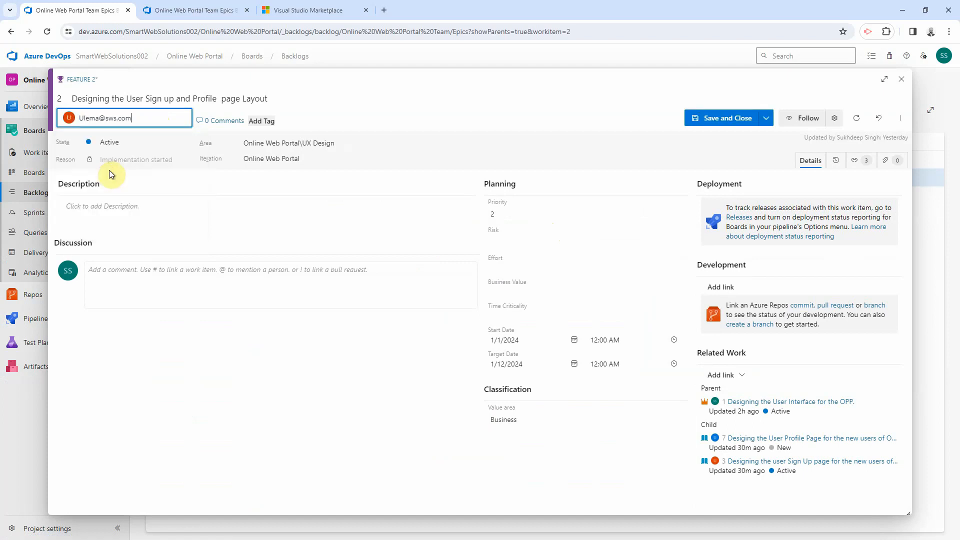
{"action": "left_click", "coordinate": [728, 119]}
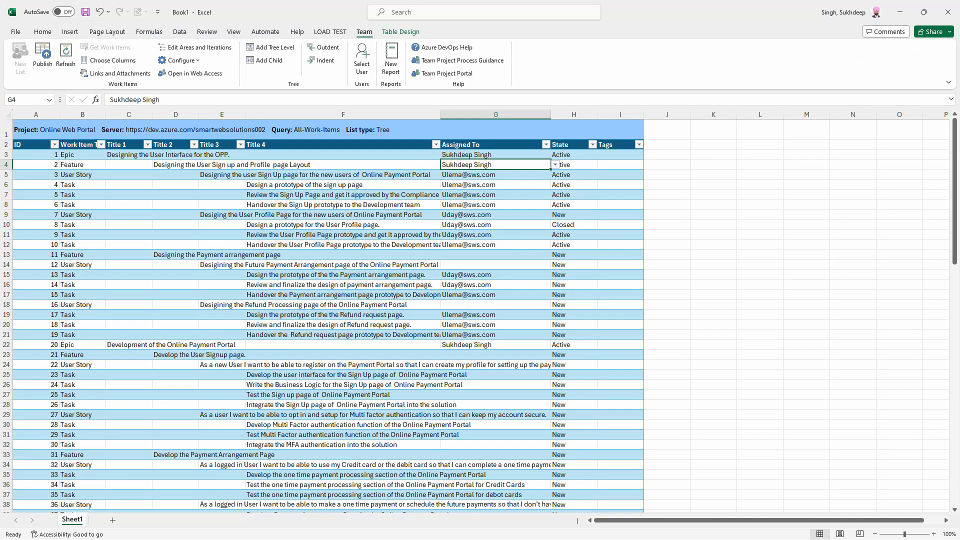
Step: Refresh the Excel list from Azure DevOps and confirm feature 2's new assignee in G4
{"action": "left_click", "coordinate": [447, 185]}
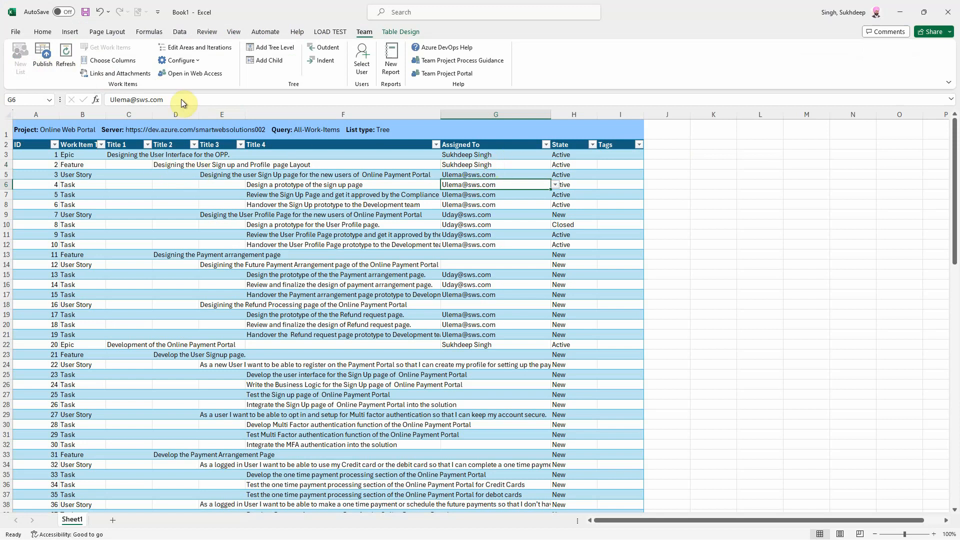
{"action": "left_click", "coordinate": [68, 60]}
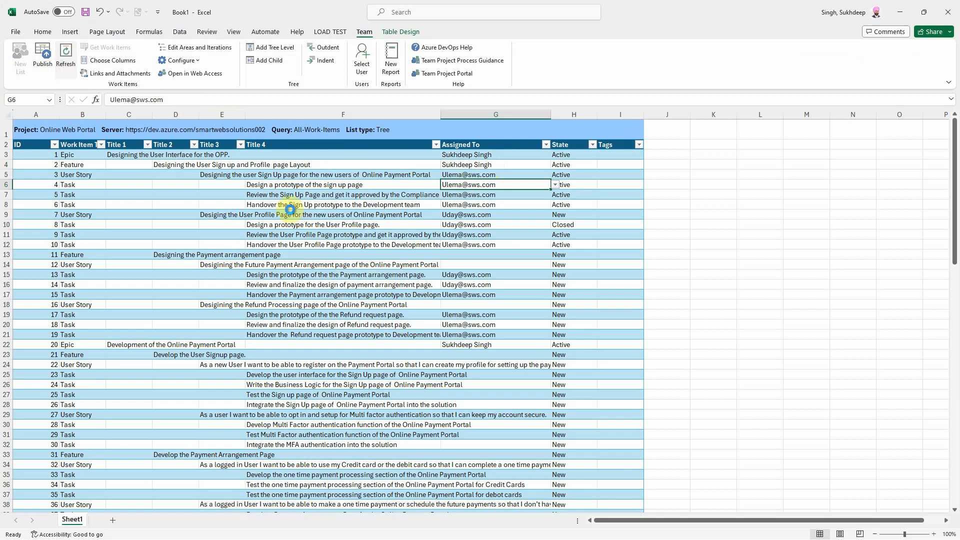
{"action": "left_click", "coordinate": [472, 167]}
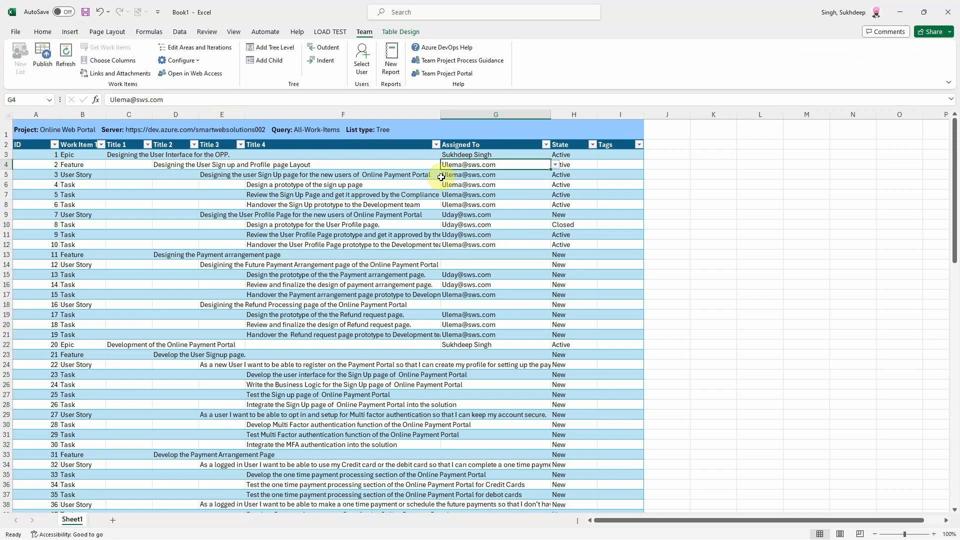
Step: Assign epic 1 (cell G3) to the same team member and publish to Azure DevOps
{"action": "left_click", "coordinate": [466, 153]}
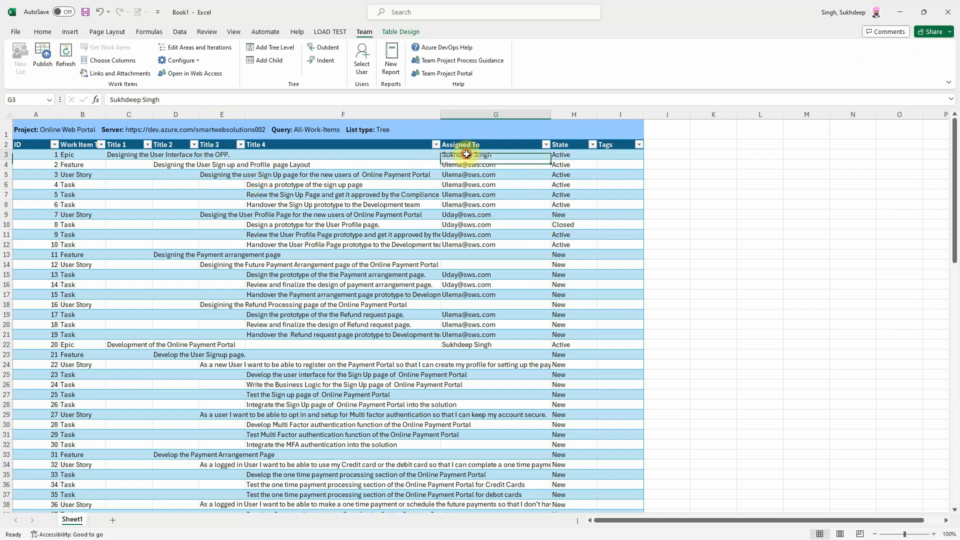
{"action": "left_click", "coordinate": [557, 154]}
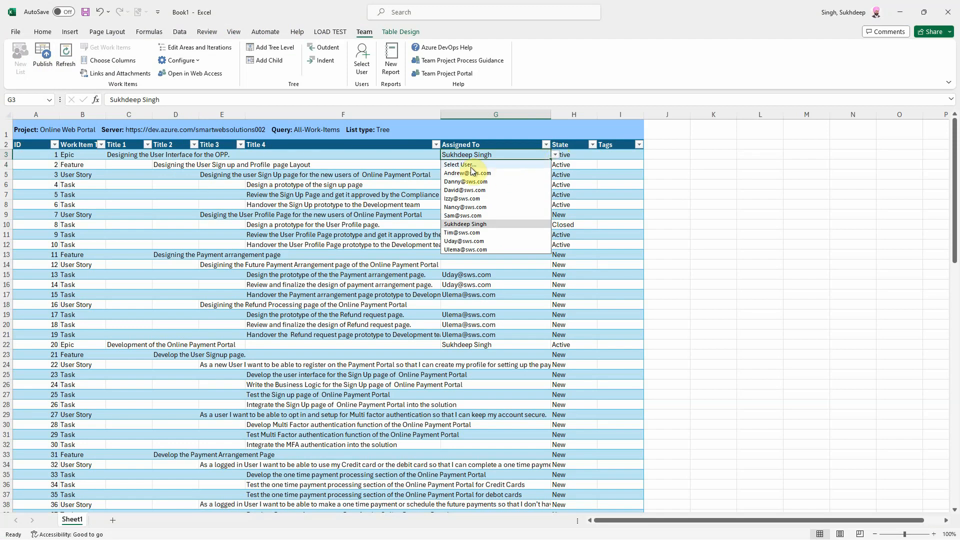
{"action": "left_click", "coordinate": [463, 250]}
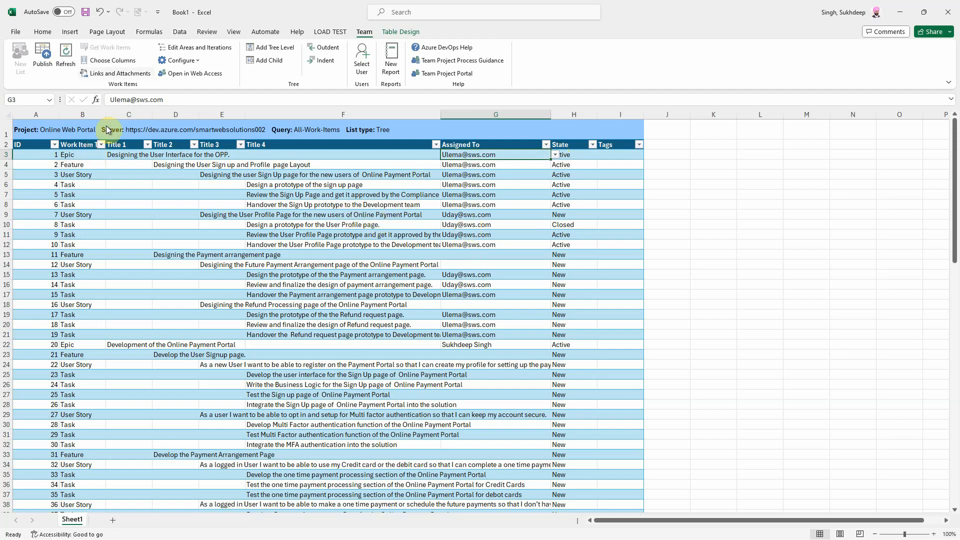
{"action": "left_click", "coordinate": [46, 67]}
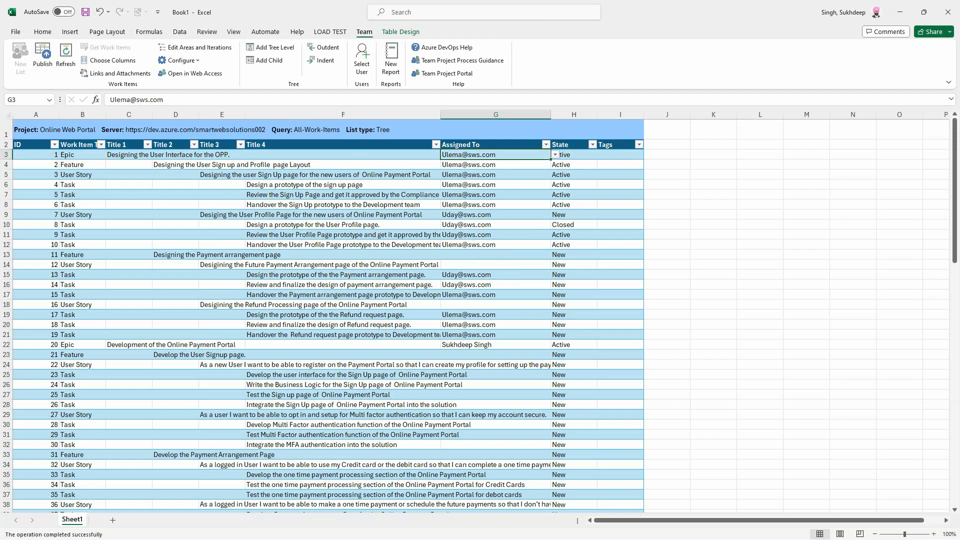
Step: Reload the Azure DevOps backlog and expand the first epic to see its new assignee
{"action": "key", "text": "alt+Tab"}
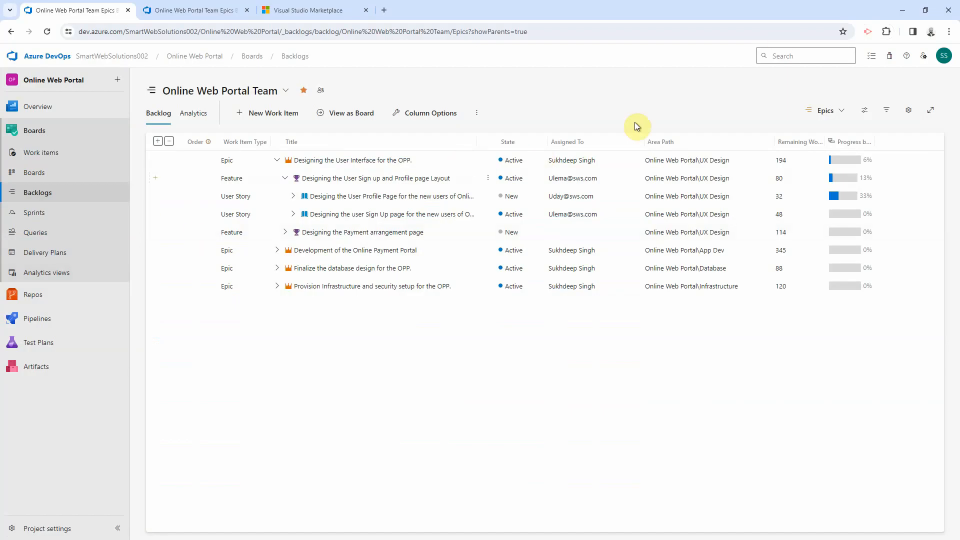
{"action": "key", "text": "Return"}
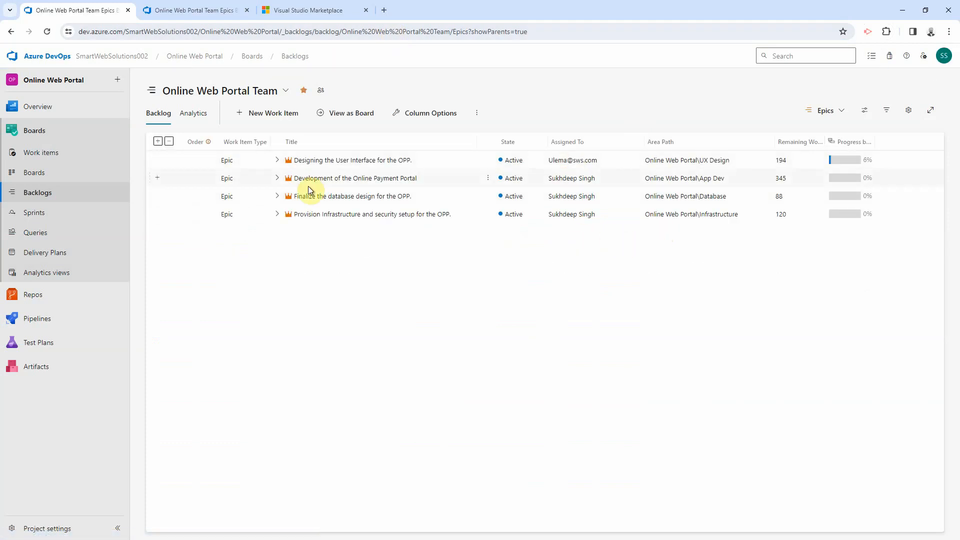
{"action": "left_click", "coordinate": [277, 160]}
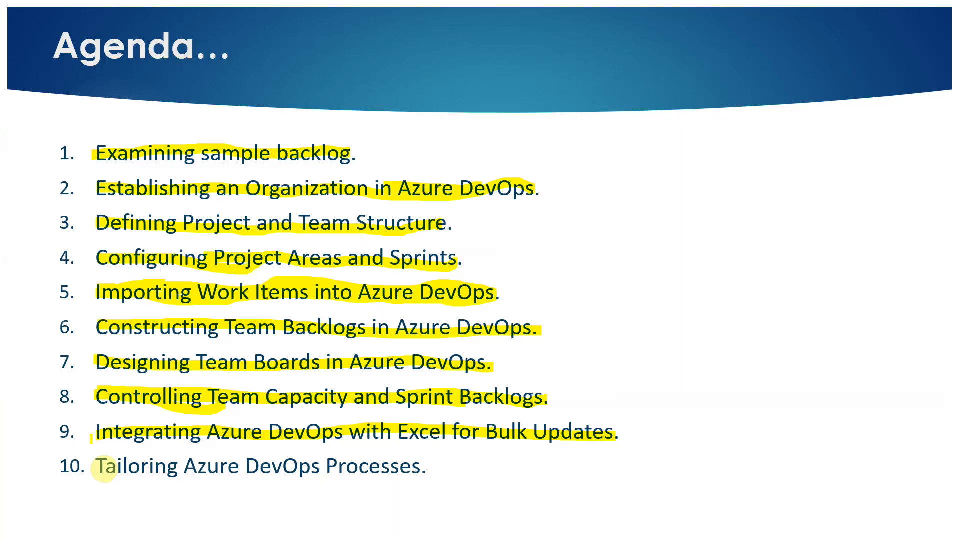
Step: Draw a highlighter stroke under agenda item 10, Tailoring Azure DevOps Processes
{"action": "left_click_drag", "start_coordinate": [104, 470], "coordinate": [414, 476]}
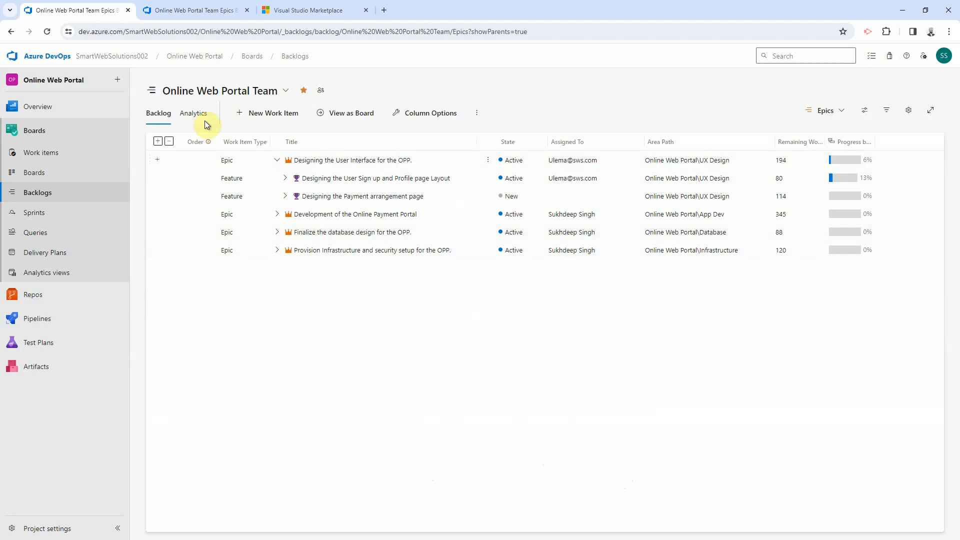
Step: From Project settings, go through the Agile process link to All processes and open Agile (default)
{"action": "left_click", "coordinate": [38, 527]}
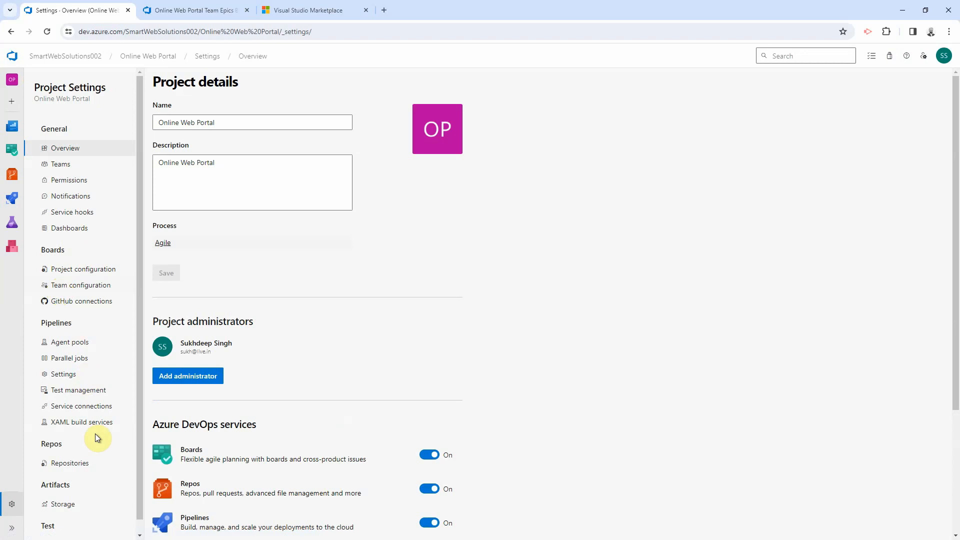
{"action": "left_click", "coordinate": [163, 244]}
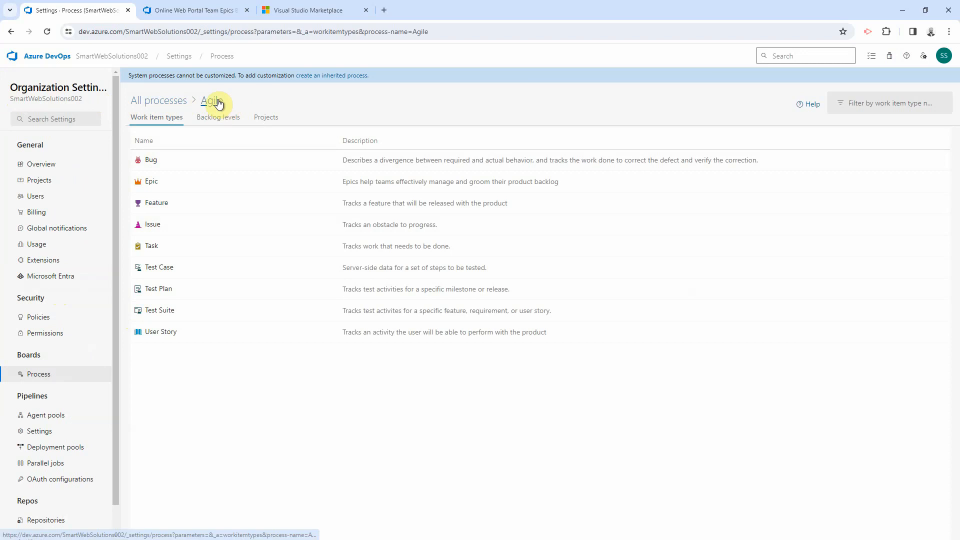
{"action": "left_click", "coordinate": [171, 104]}
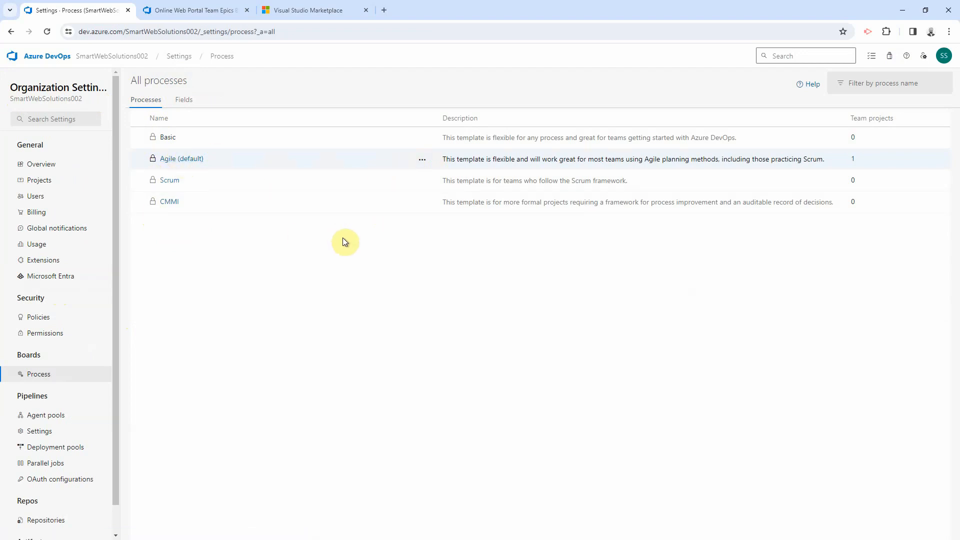
{"action": "left_click", "coordinate": [183, 160]}
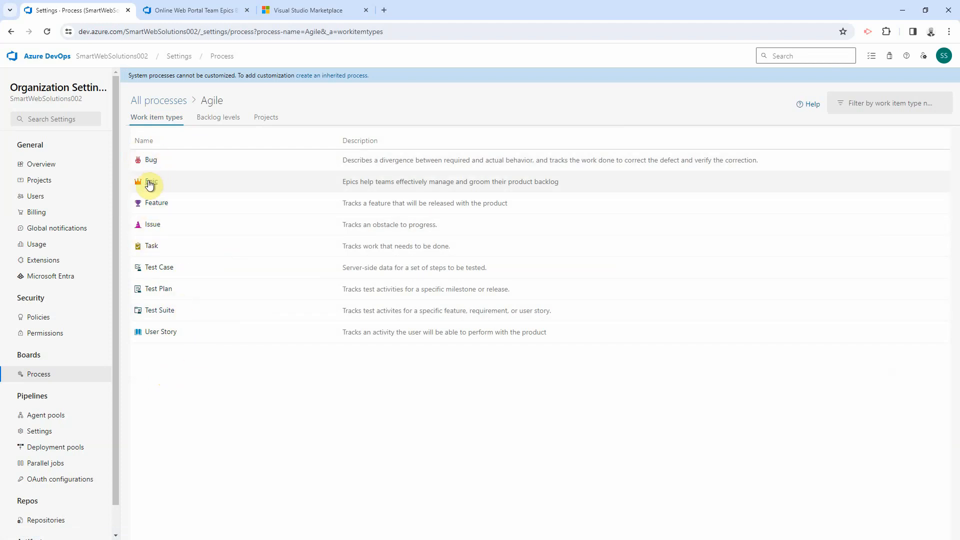
Step: Inspect the Agile Epic's layout and New state options unchanged, then return to All processes
{"action": "left_click", "coordinate": [150, 182]}
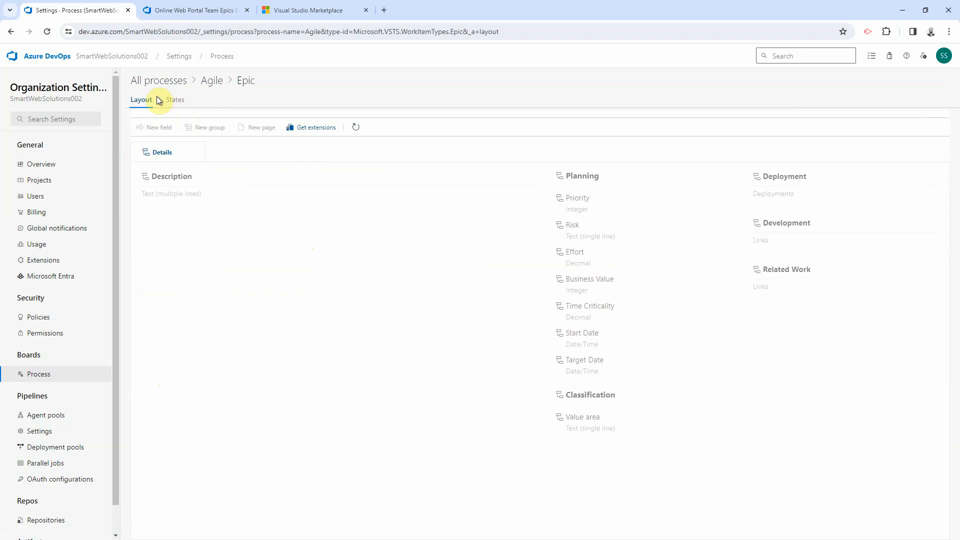
{"action": "left_click", "coordinate": [175, 100]}
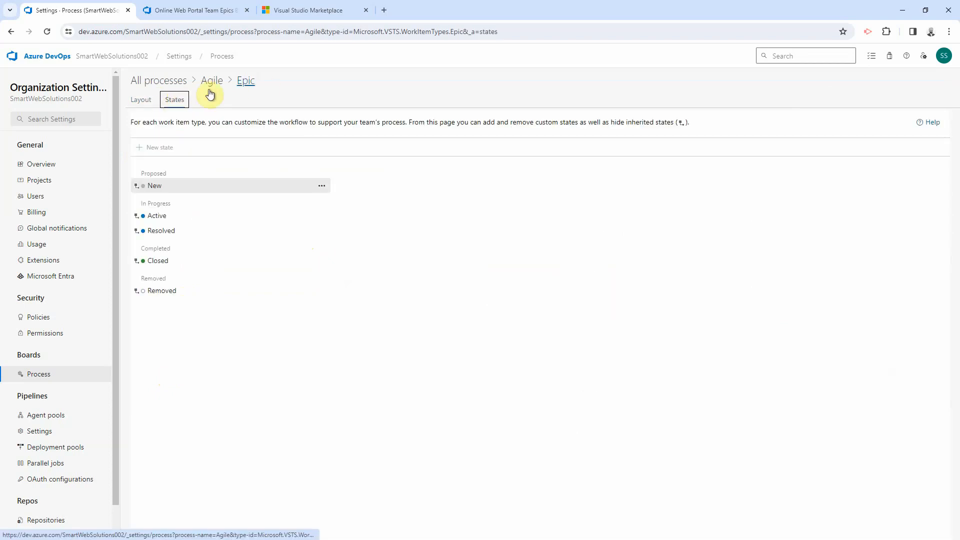
{"action": "left_click", "coordinate": [321, 186]}
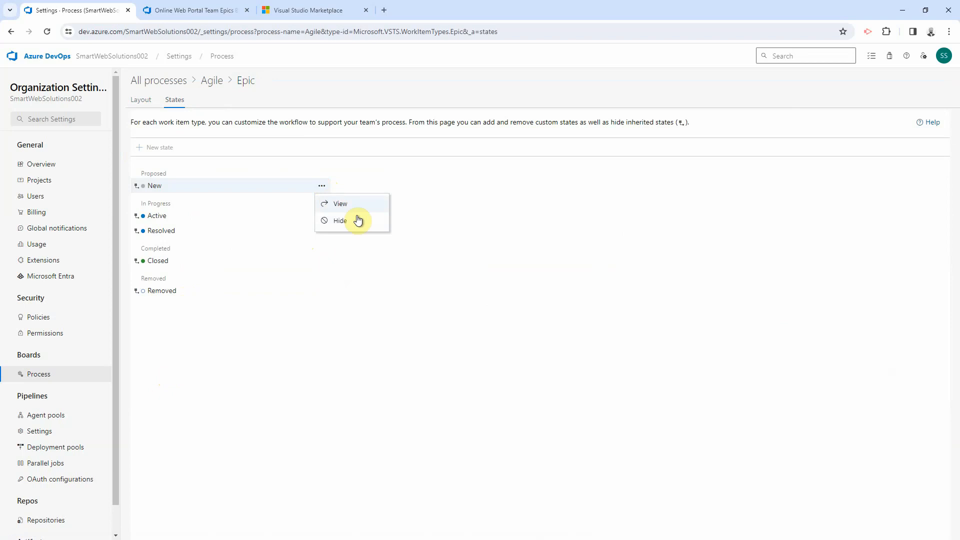
{"action": "left_click", "coordinate": [235, 342]}
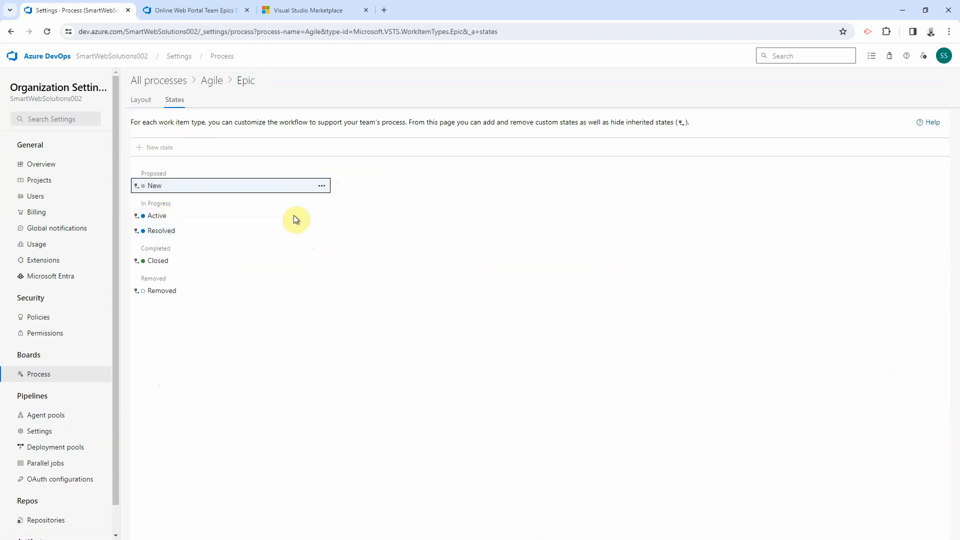
{"action": "left_click", "coordinate": [180, 81]}
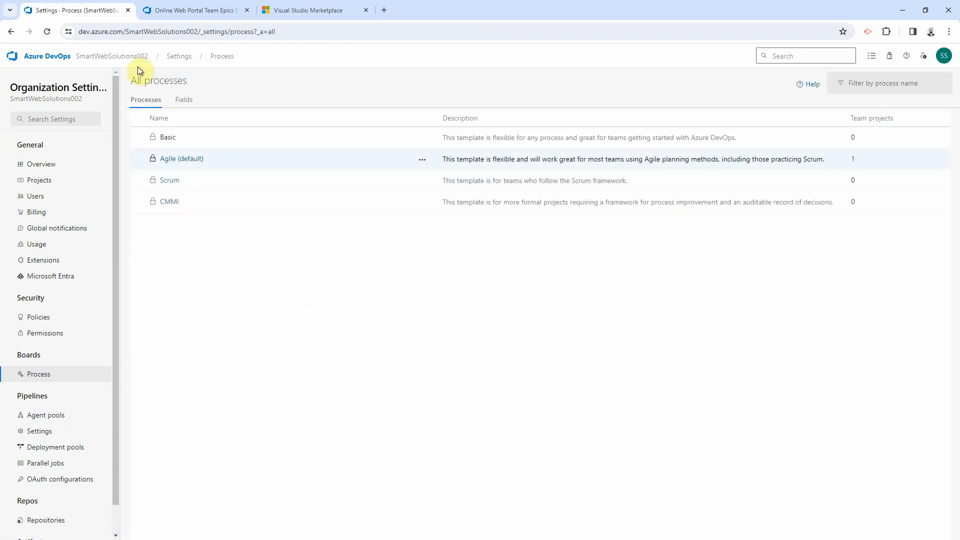
Step: Create inherited process My-Custom-Agile from Agile, reusing the name as description, and open it
{"action": "left_click", "coordinate": [421, 160]}
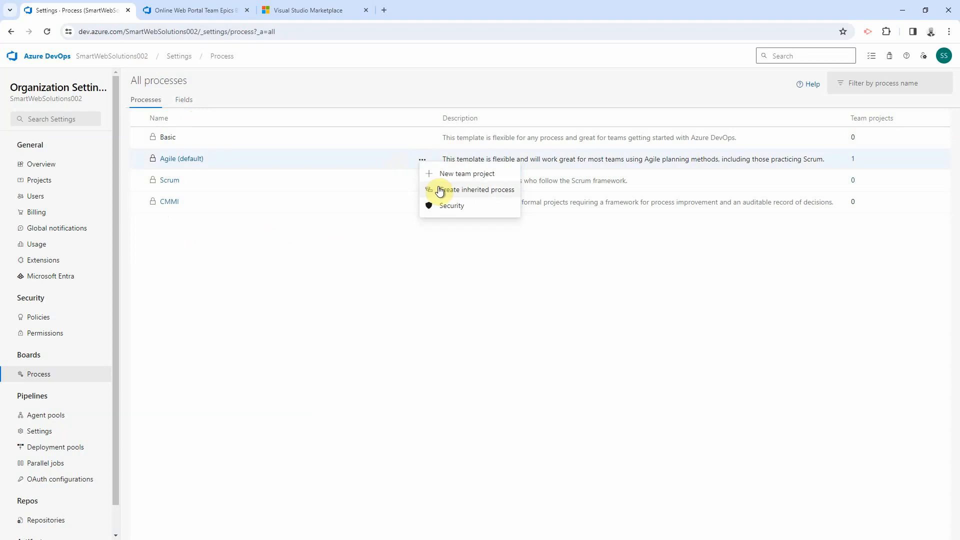
{"action": "left_click", "coordinate": [469, 192]}
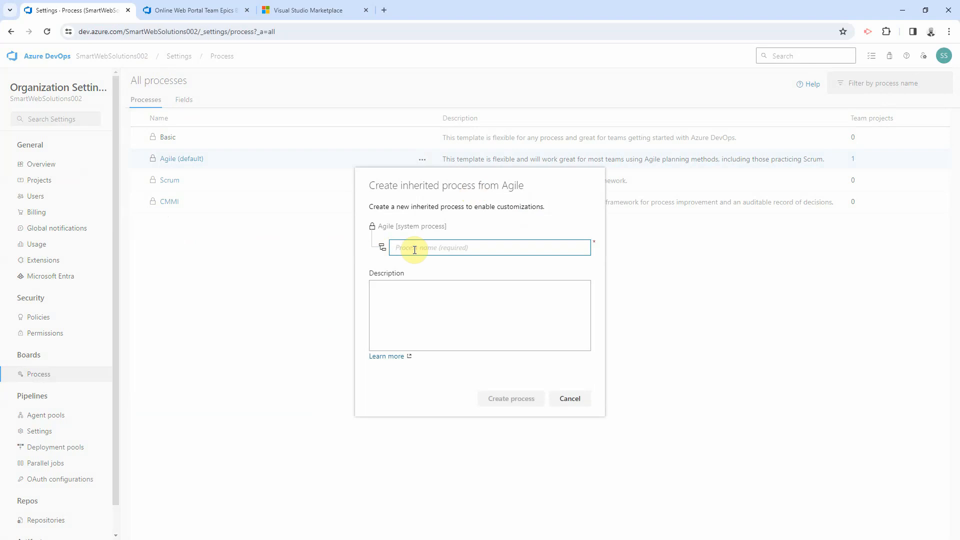
{"action": "type", "text": "My-Custom-Agile"}
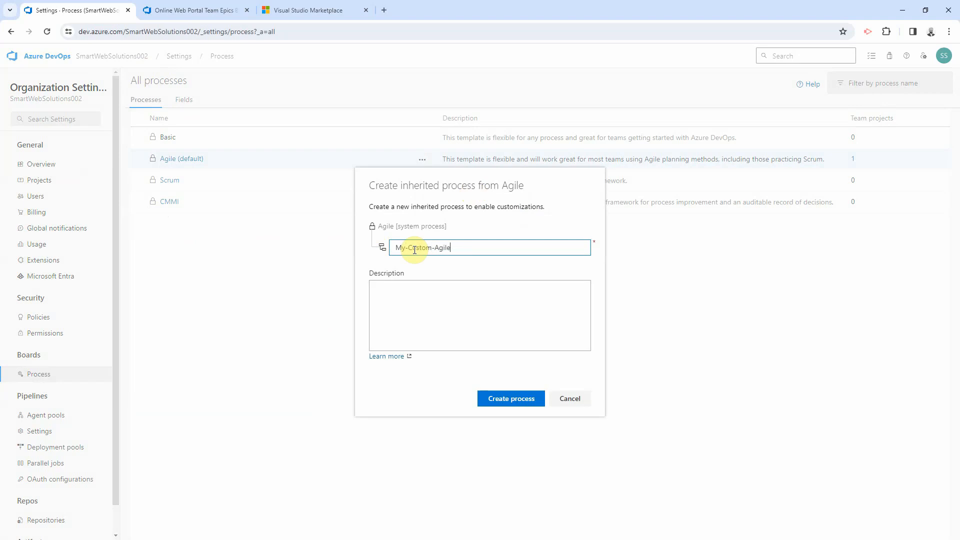
{"action": "left_click", "coordinate": [458, 247]}
{"action": "left_click_drag", "start_coordinate": [465, 249], "coordinate": [397, 247]}
{"action": "key", "text": "ctrl+c"}
{"action": "left_click", "coordinate": [432, 333]}
{"action": "key", "text": "ctrl+v"}
{"action": "left_click", "coordinate": [503, 398]}
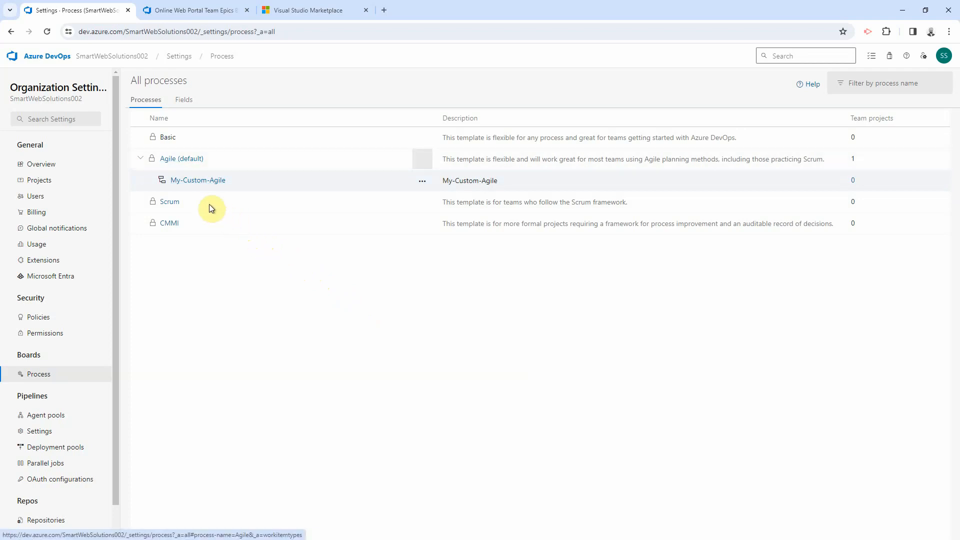
{"action": "left_click", "coordinate": [184, 186]}
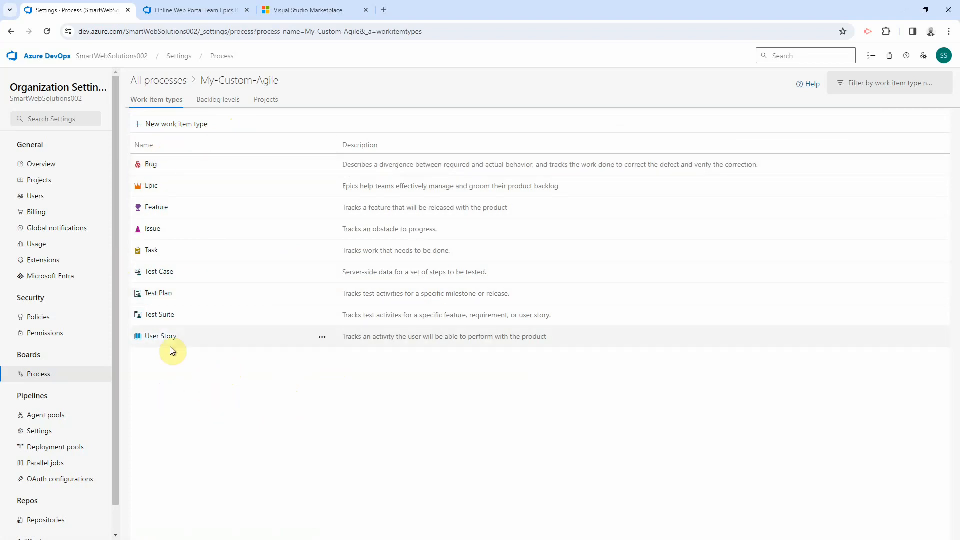
Step: Create work item type User Tickets, description 'User Tickets', with a green book icon
{"action": "left_click", "coordinate": [167, 125]}
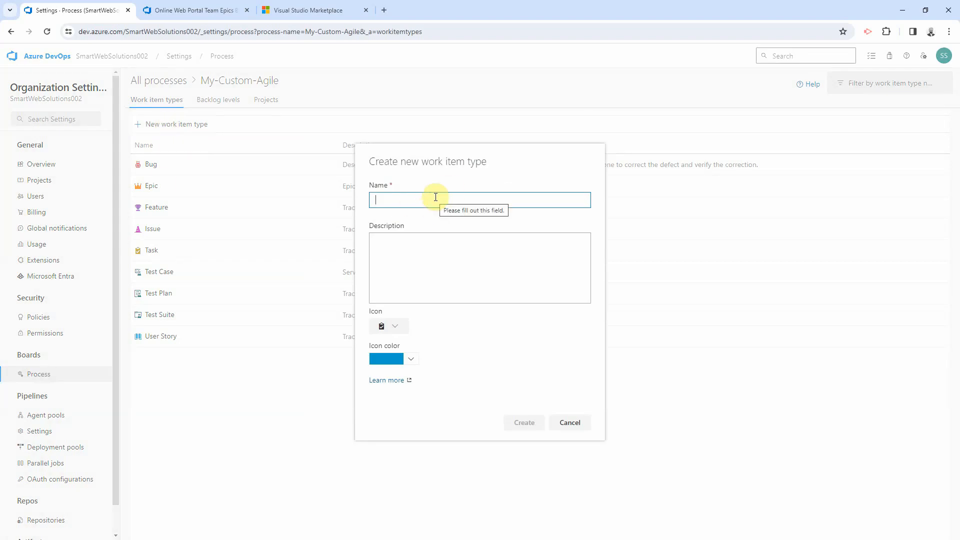
{"action": "type", "text": "User"}
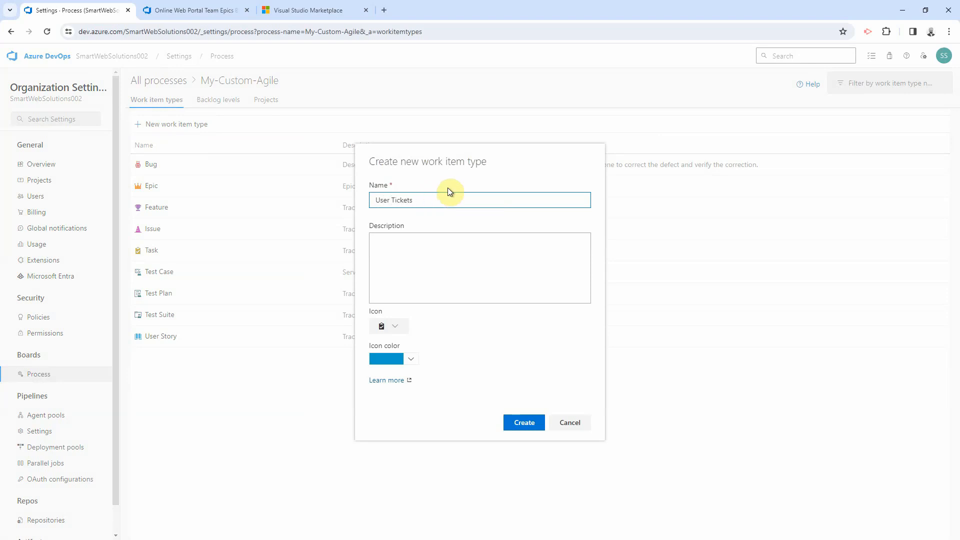
{"action": "type", "text": " Tickets"}
{"action": "triple_click", "coordinate": [426, 199]}
{"action": "left_click", "coordinate": [414, 254]}
{"action": "key", "text": "ctrl+v"}
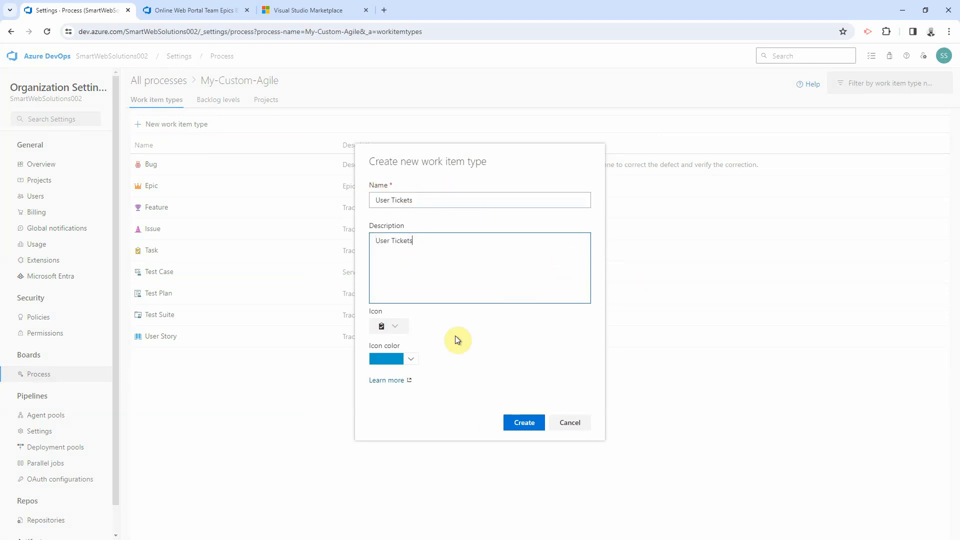
{"action": "left_click", "coordinate": [408, 358]}
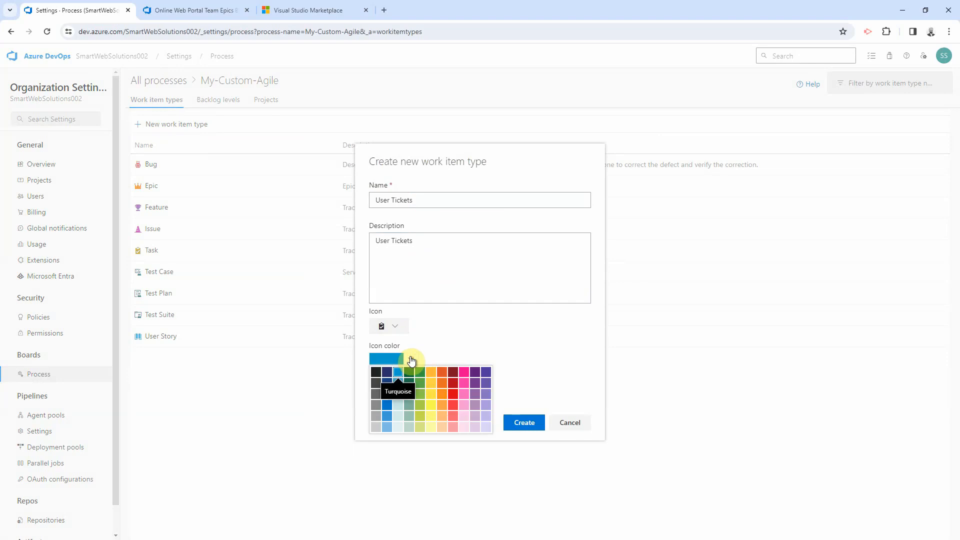
{"action": "left_click", "coordinate": [401, 331]}
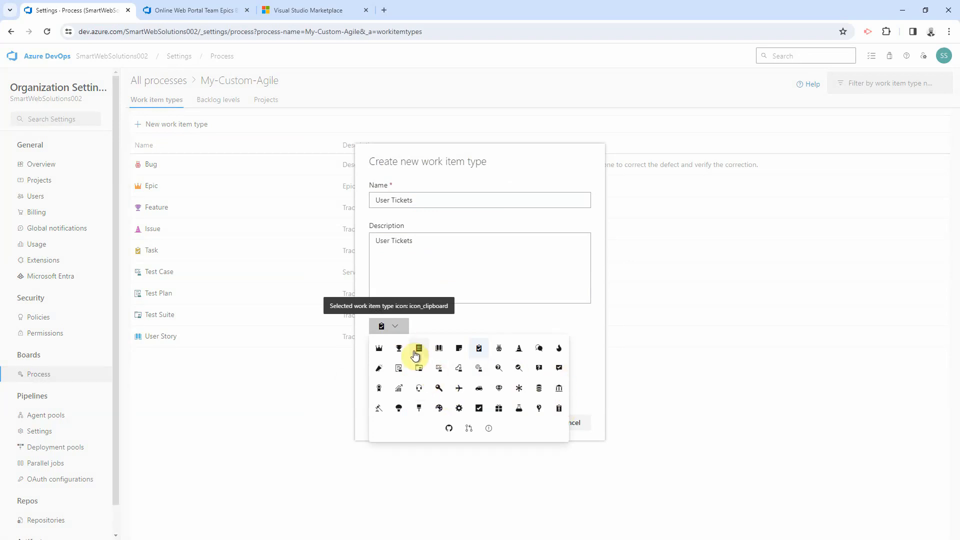
{"action": "left_click", "coordinate": [438, 350]}
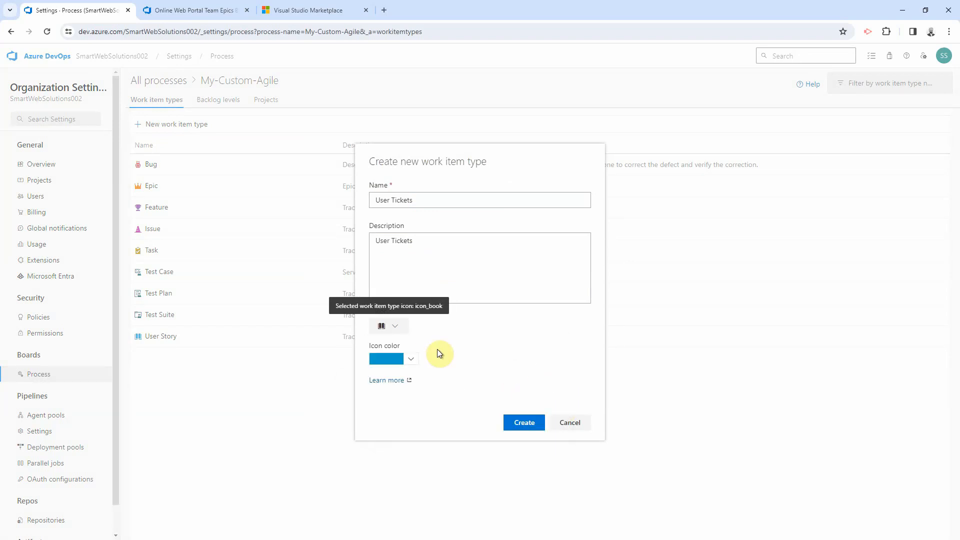
{"action": "left_click", "coordinate": [412, 360]}
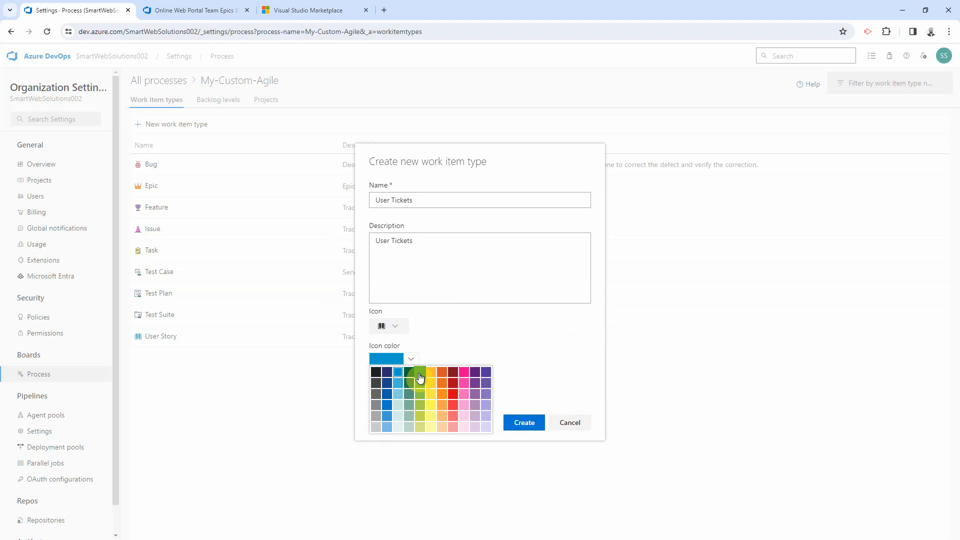
{"action": "left_click", "coordinate": [420, 372]}
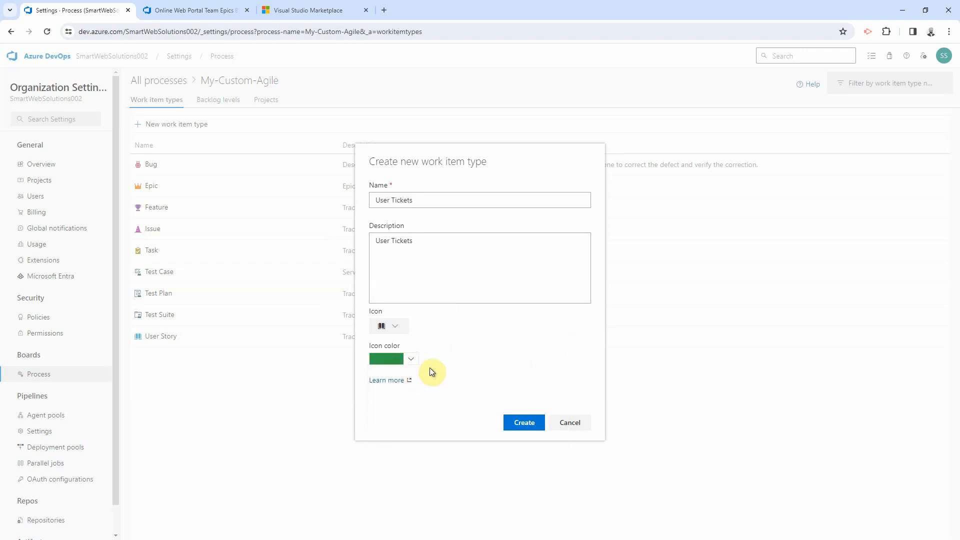
{"action": "left_click", "coordinate": [518, 426]}
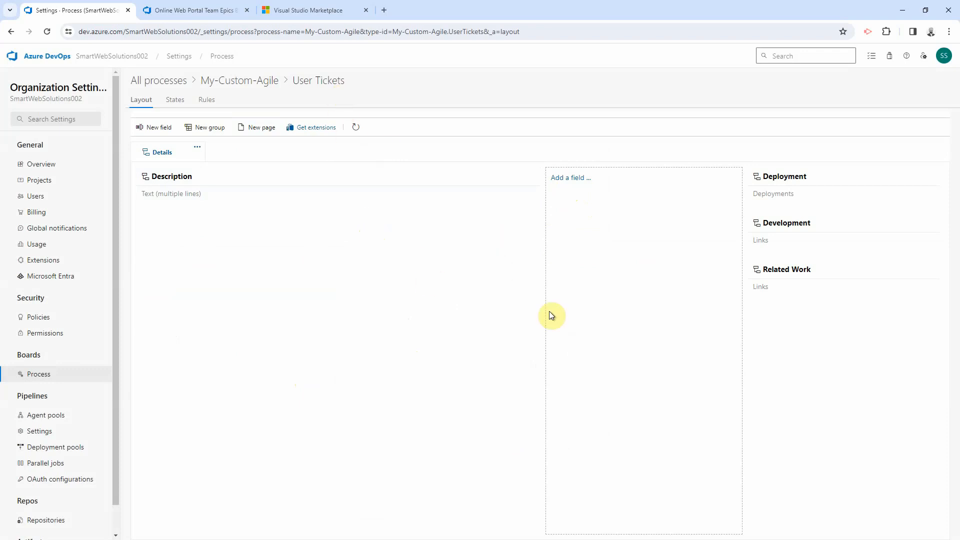
Step: Add required text field Service Desk Ticket, labelled 'Service Desk Ticket ID', in a Custom group
{"action": "left_click", "coordinate": [561, 183]}
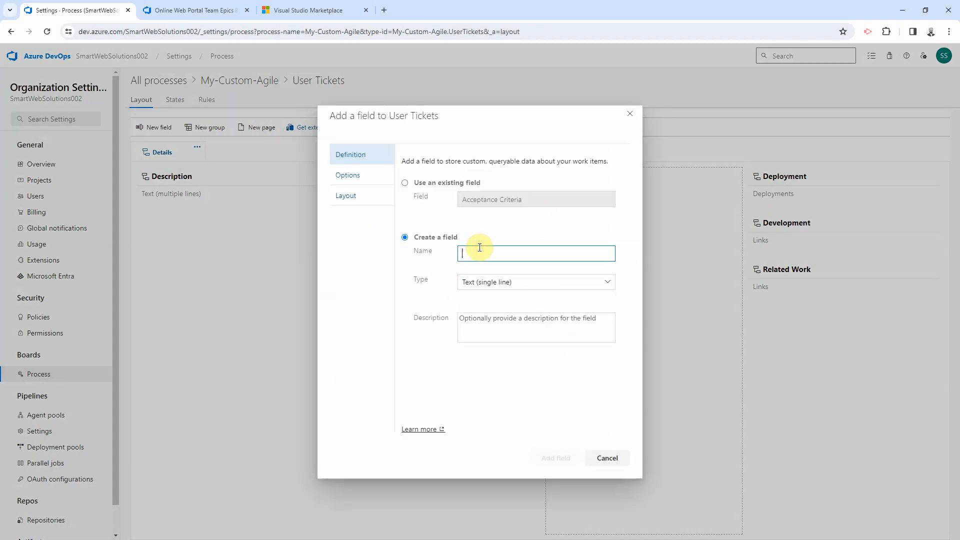
{"action": "type", "text": "Service Desk Ticket"}
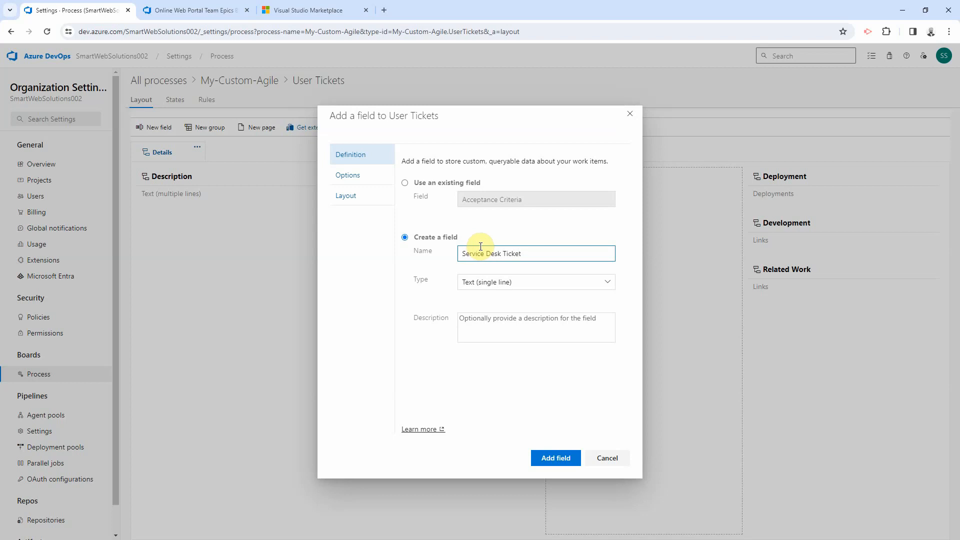
{"action": "left_click", "coordinate": [479, 281]}
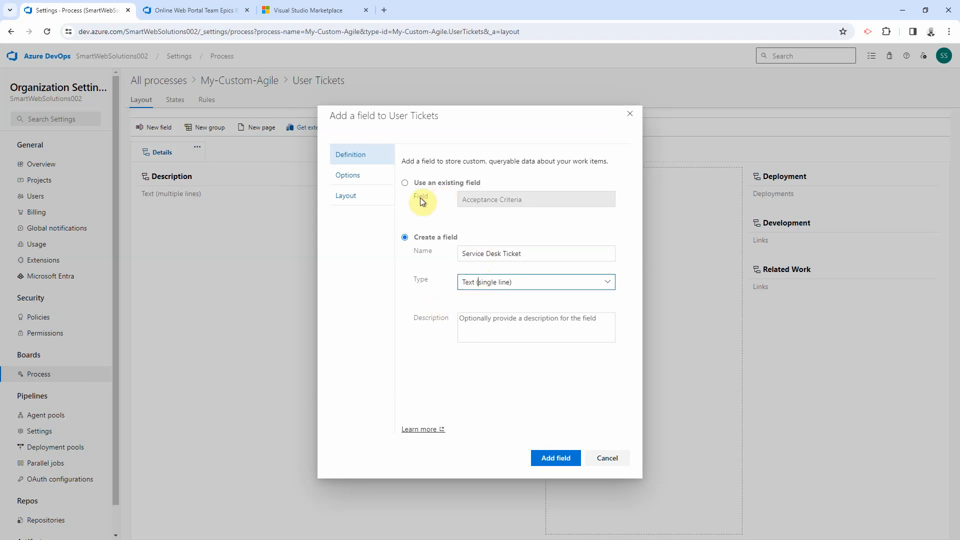
{"action": "left_click", "coordinate": [350, 177]}
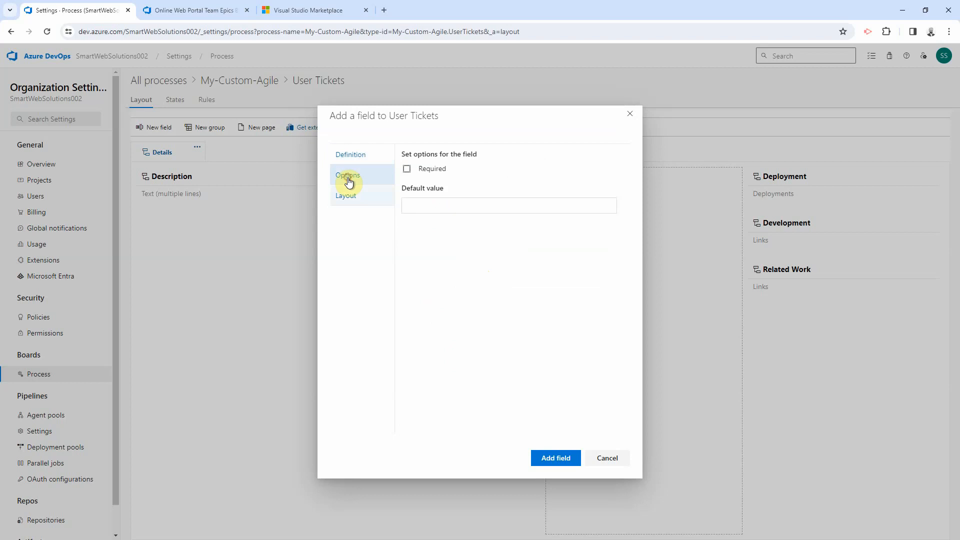
{"action": "left_click", "coordinate": [407, 168]}
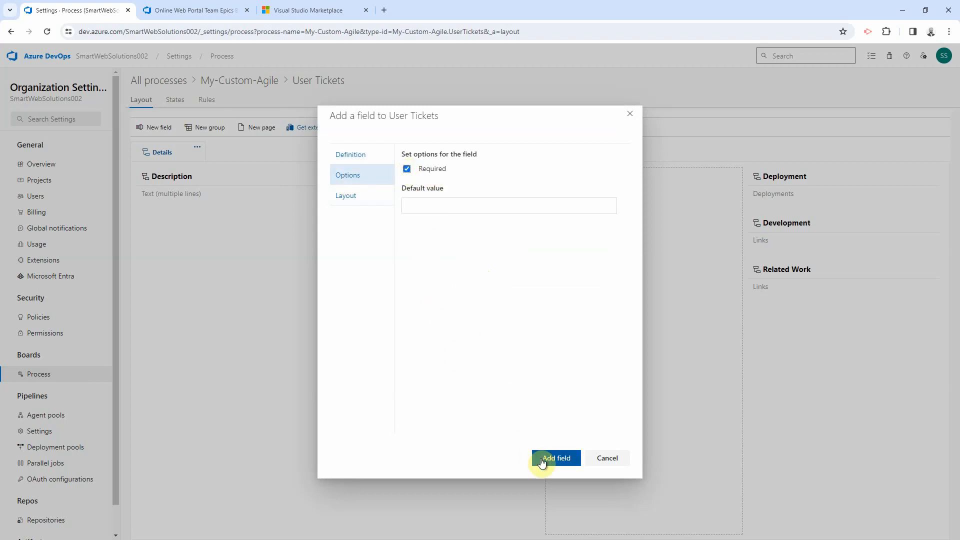
{"action": "left_click", "coordinate": [353, 196]}
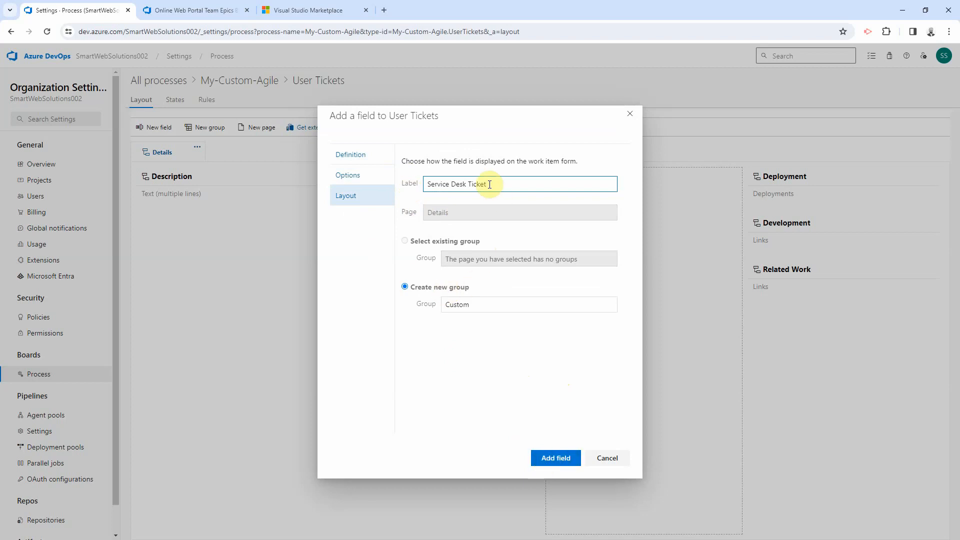
{"action": "left_click", "coordinate": [553, 457]}
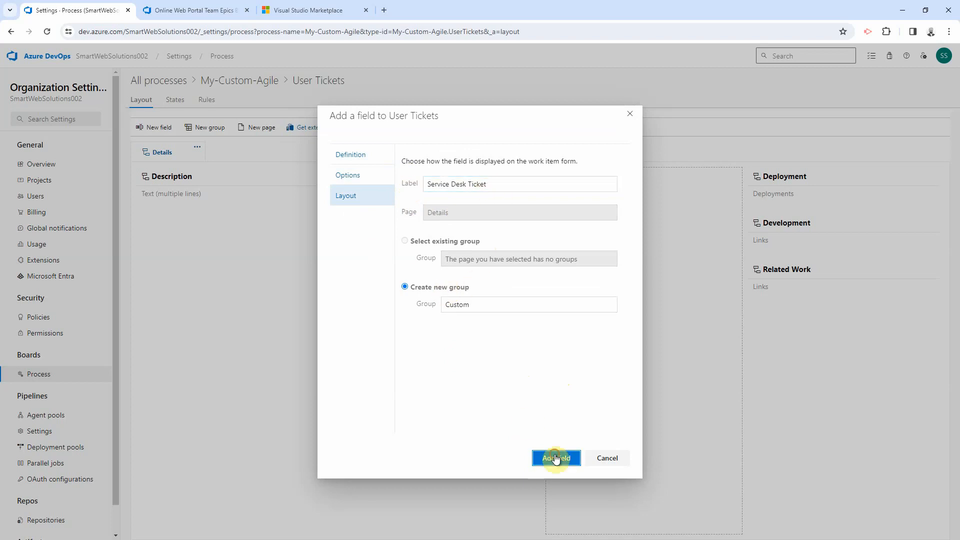
{"action": "left_click", "coordinate": [520, 186]}
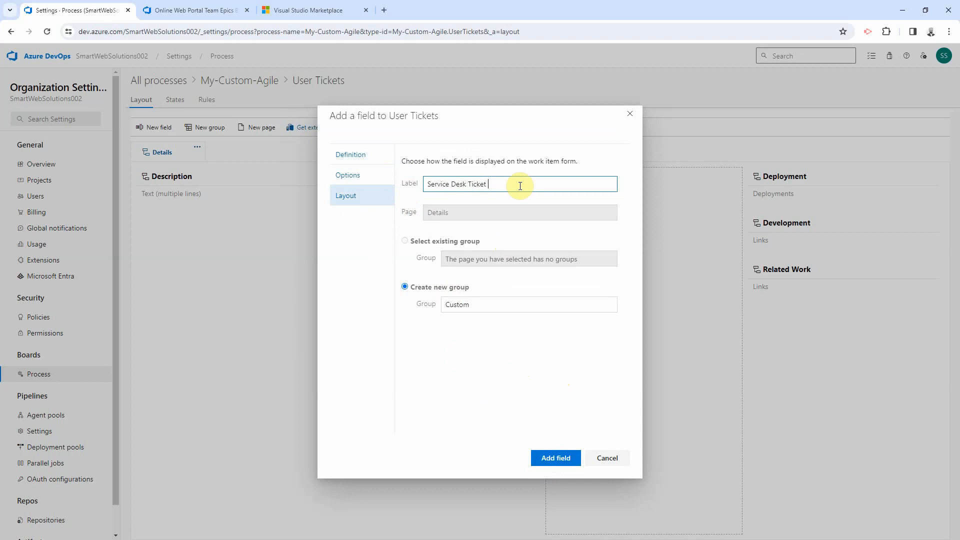
{"action": "left_click", "coordinate": [557, 457]}
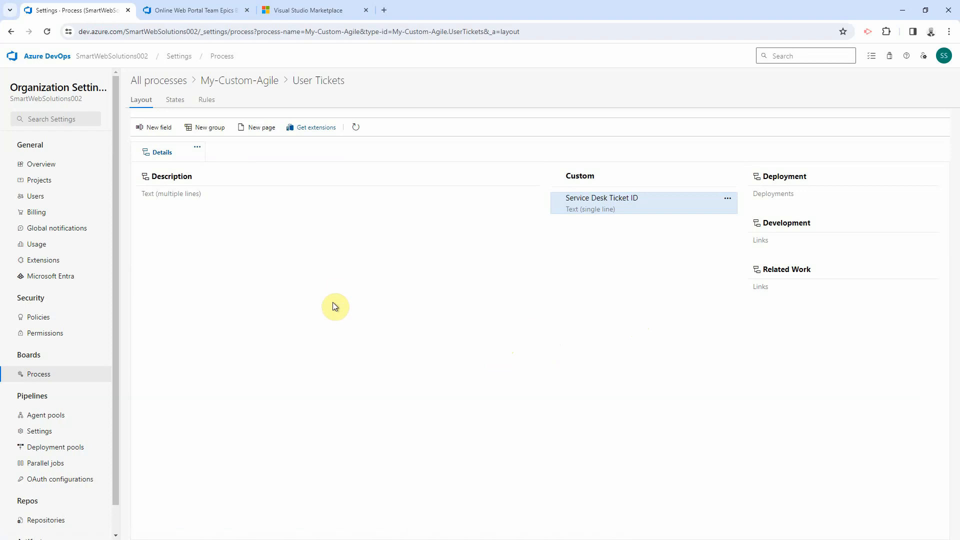
{"action": "left_click", "coordinate": [175, 99]}
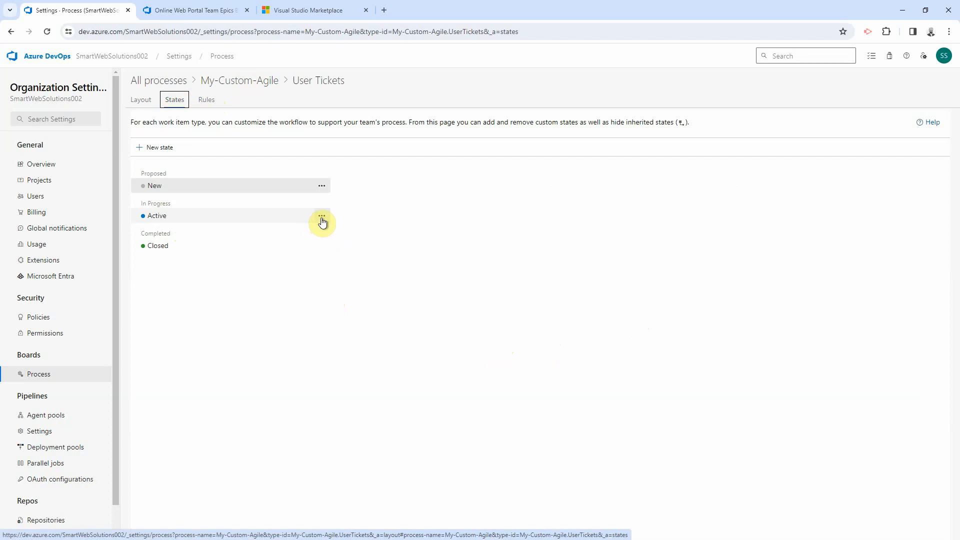
Step: Look at the Active state's settings and close its editor without changes
{"action": "left_click", "coordinate": [322, 222]}
{"action": "left_click", "coordinate": [151, 216]}
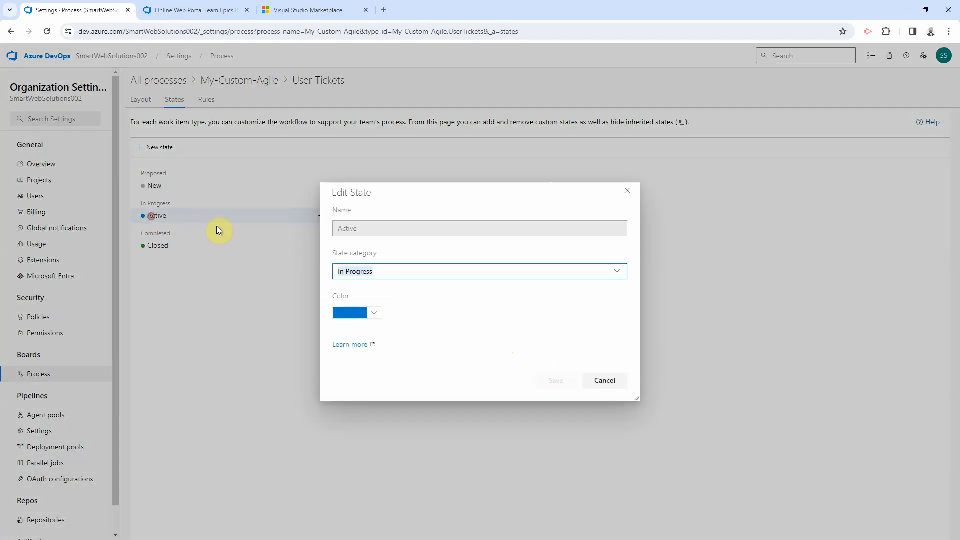
{"action": "left_click", "coordinate": [627, 190]}
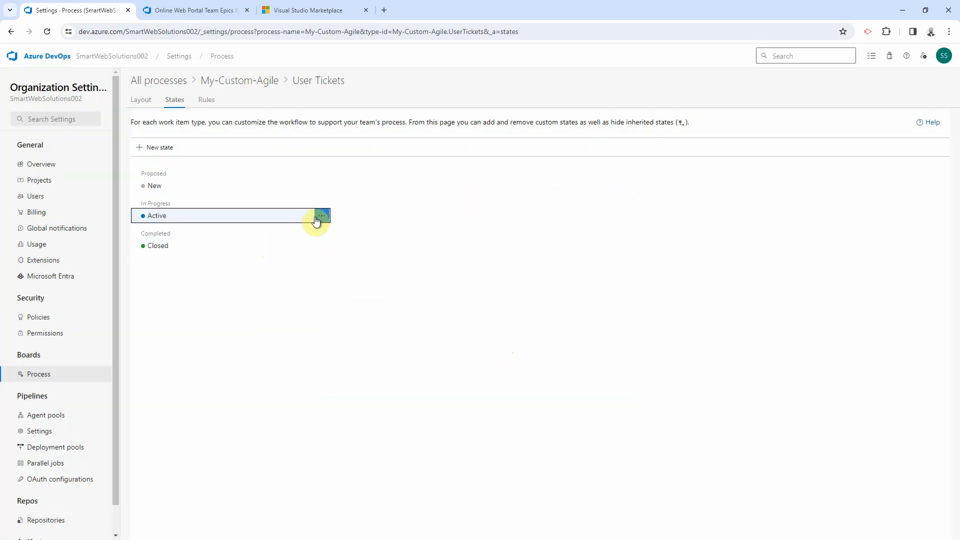
Step: Create a green Deployed state in the Resolved category, then view the User Tickets rules
{"action": "left_click", "coordinate": [160, 147]}
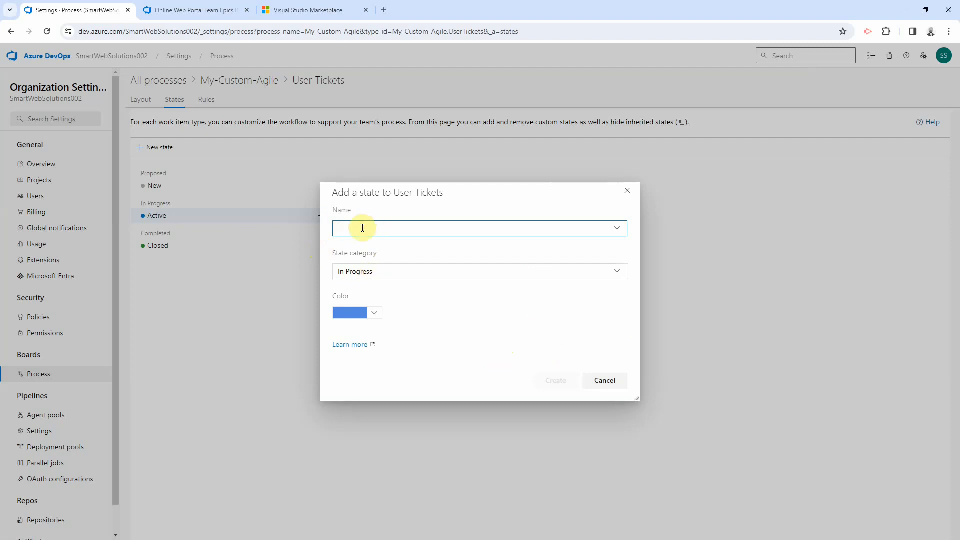
{"action": "type", "text": "Deployed"}
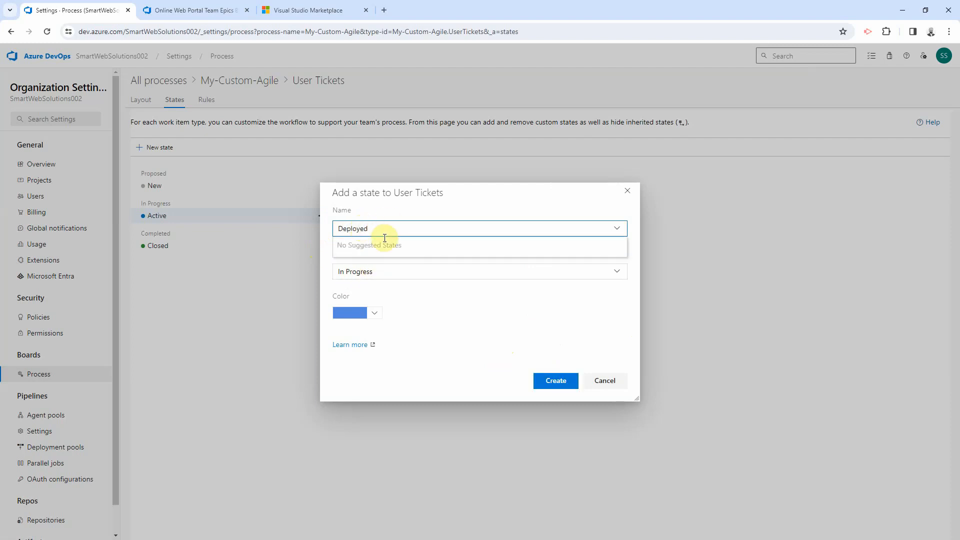
{"action": "left_click", "coordinate": [461, 353]}
{"action": "left_click", "coordinate": [385, 273]}
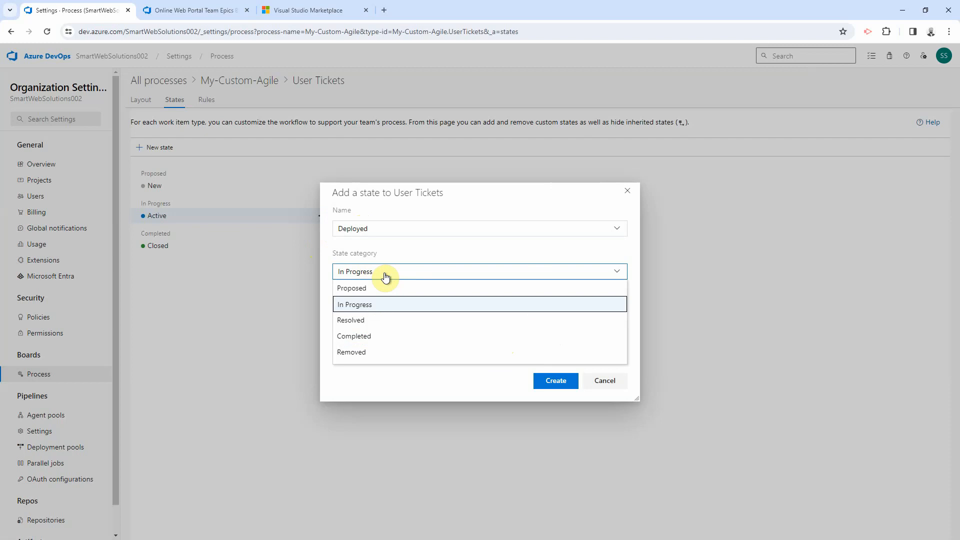
{"action": "left_click", "coordinate": [359, 320]}
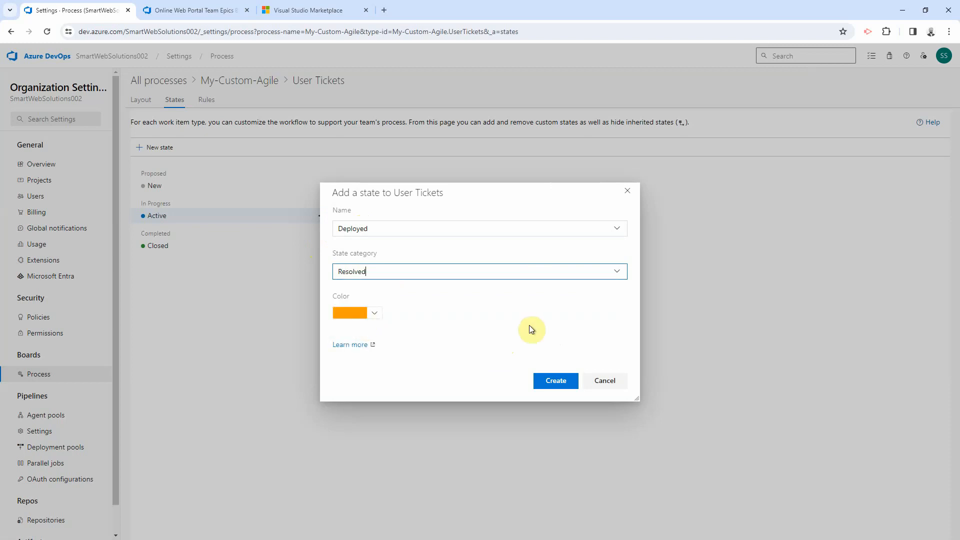
{"action": "left_click", "coordinate": [374, 313]}
{"action": "left_click", "coordinate": [384, 331]}
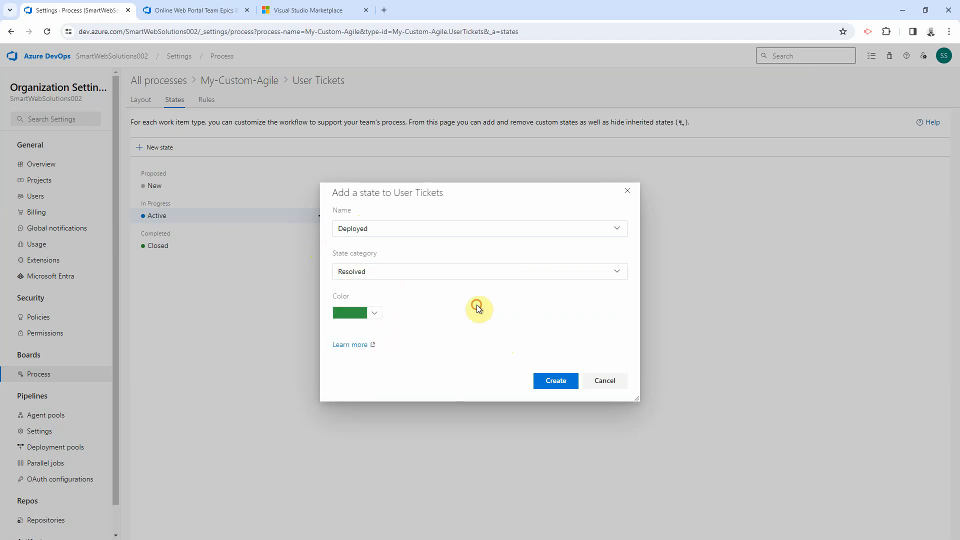
{"action": "left_click", "coordinate": [560, 387]}
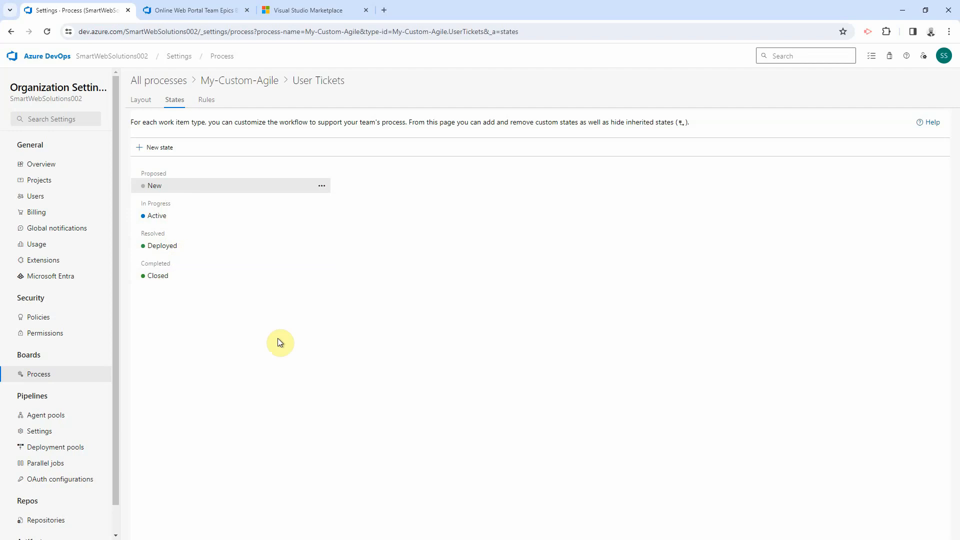
{"action": "left_click", "coordinate": [206, 100]}
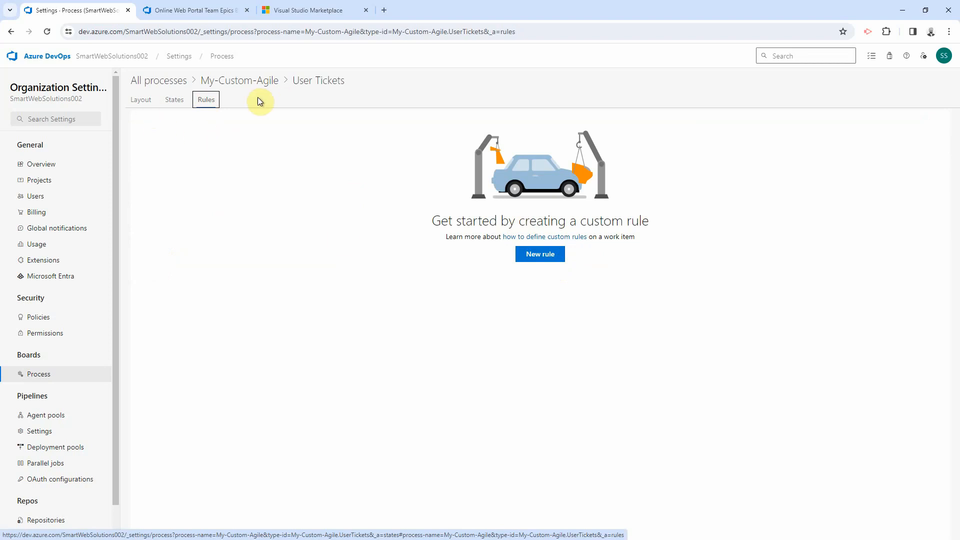
Step: Check the User Tickets layout, then confirm no projects use My-Custom-Agile yet
{"action": "left_click", "coordinate": [142, 102]}
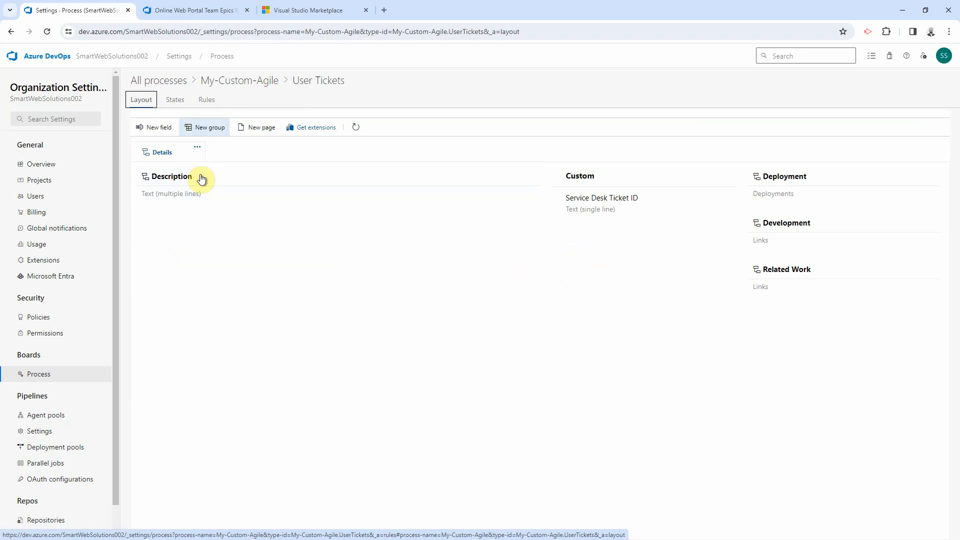
{"action": "left_click", "coordinate": [221, 83]}
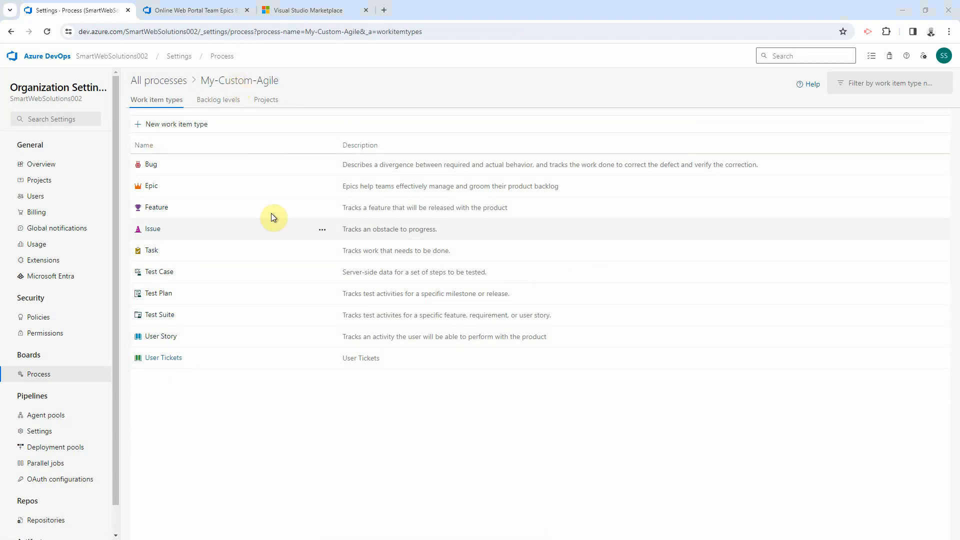
{"action": "left_click", "coordinate": [264, 101]}
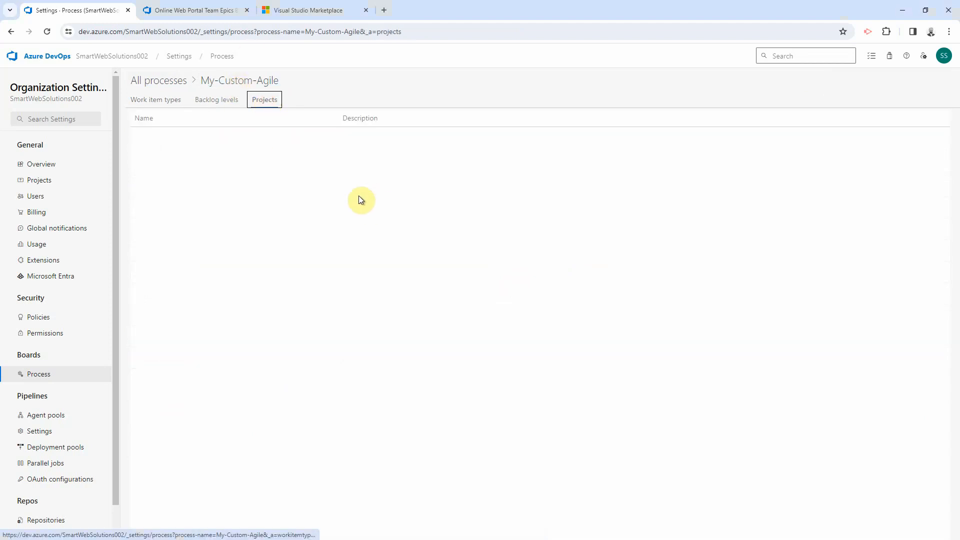
Step: Change the Online Web Portal project's process from Agile to My-Custom-Agile
{"action": "left_click", "coordinate": [174, 81]}
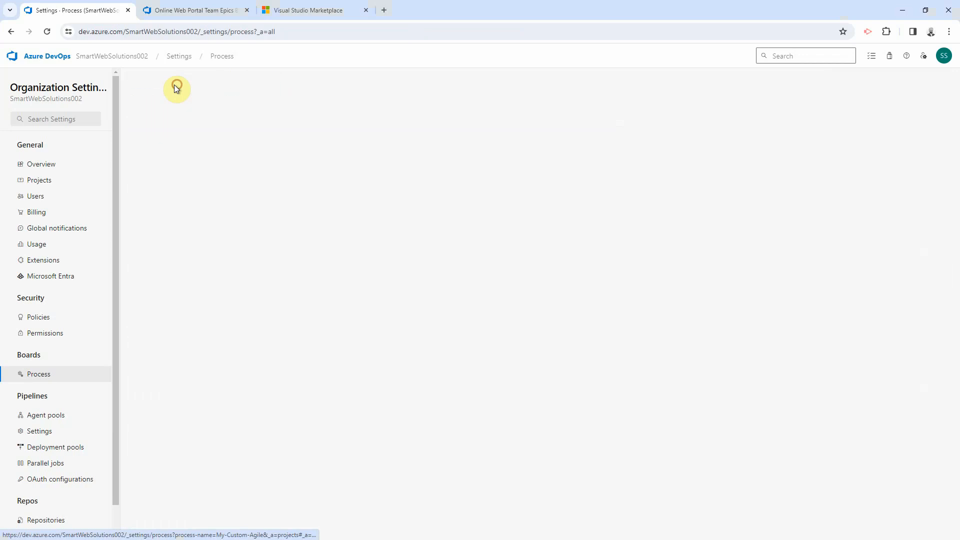
{"action": "left_click", "coordinate": [182, 159]}
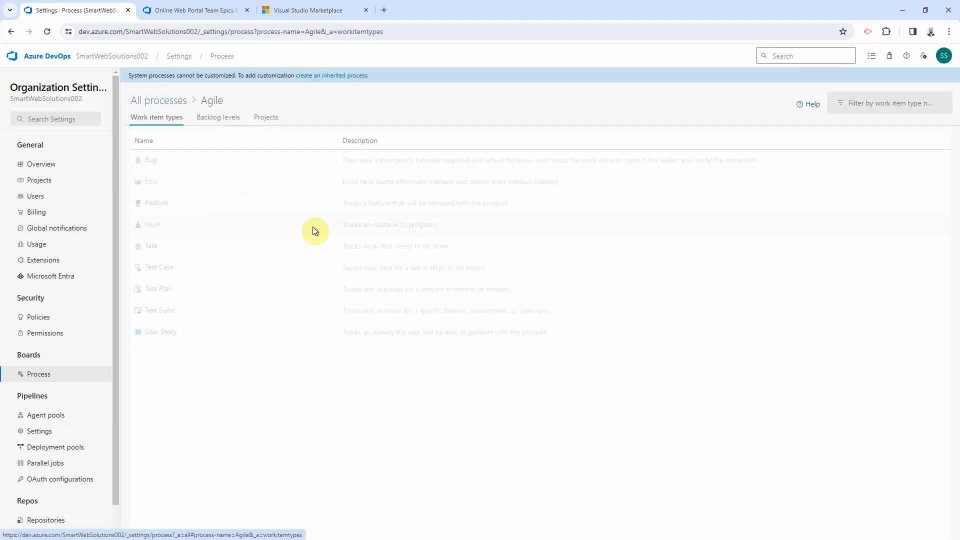
{"action": "left_click", "coordinate": [265, 117]}
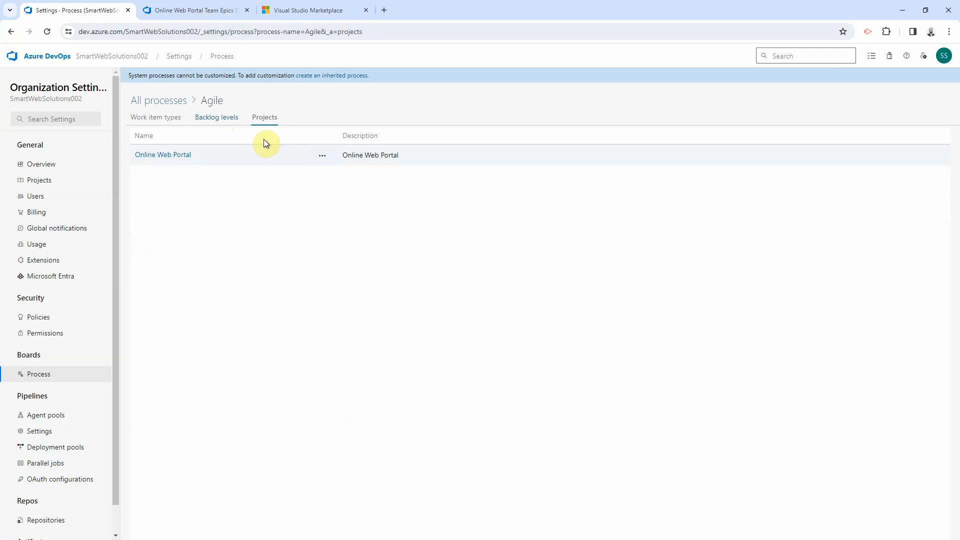
{"action": "left_click", "coordinate": [320, 159]}
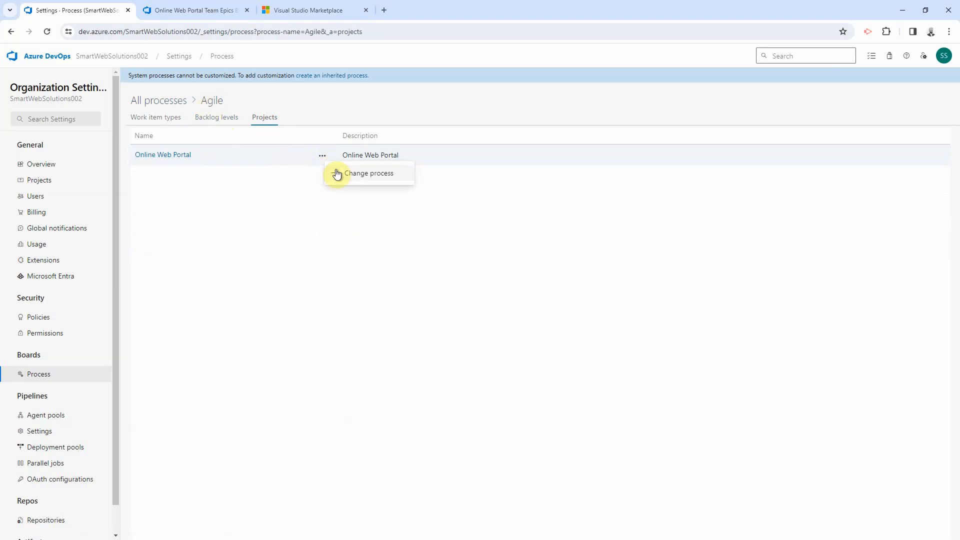
{"action": "left_click", "coordinate": [358, 180]}
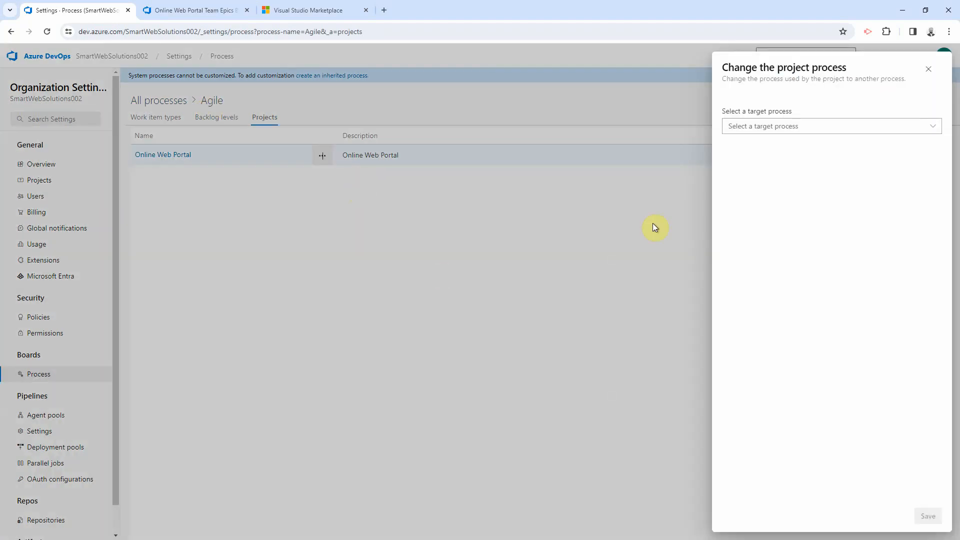
{"action": "left_click", "coordinate": [770, 127]}
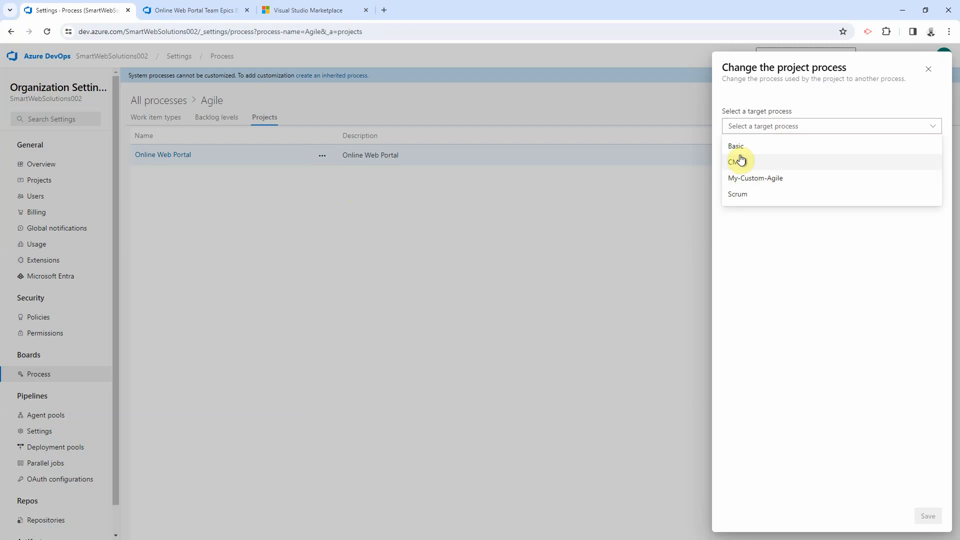
{"action": "left_click", "coordinate": [749, 179]}
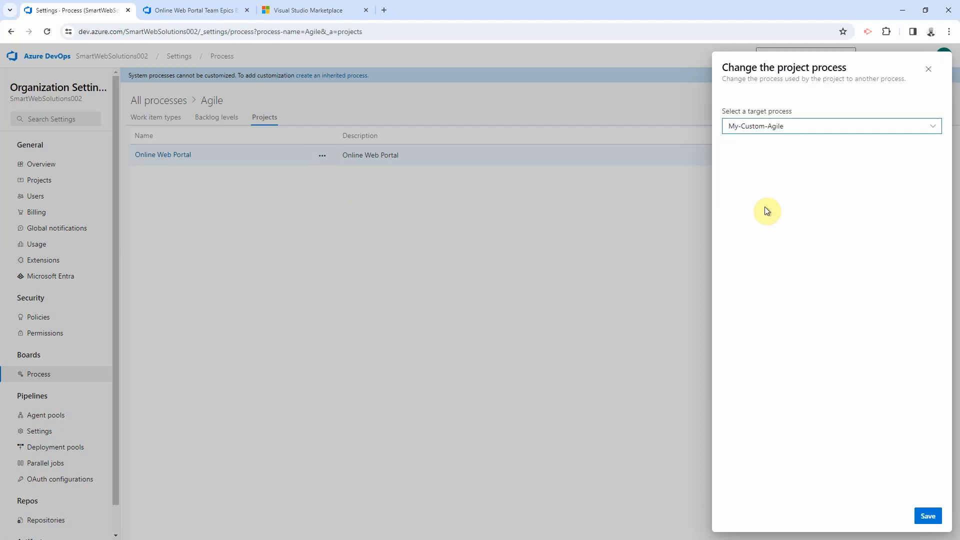
{"action": "left_click", "coordinate": [926, 516]}
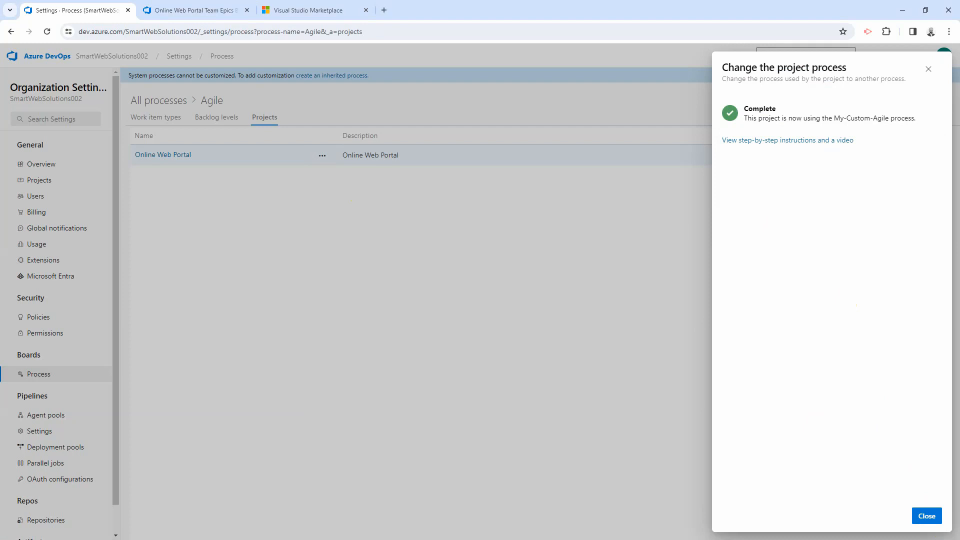
{"action": "left_click", "coordinate": [927, 515]}
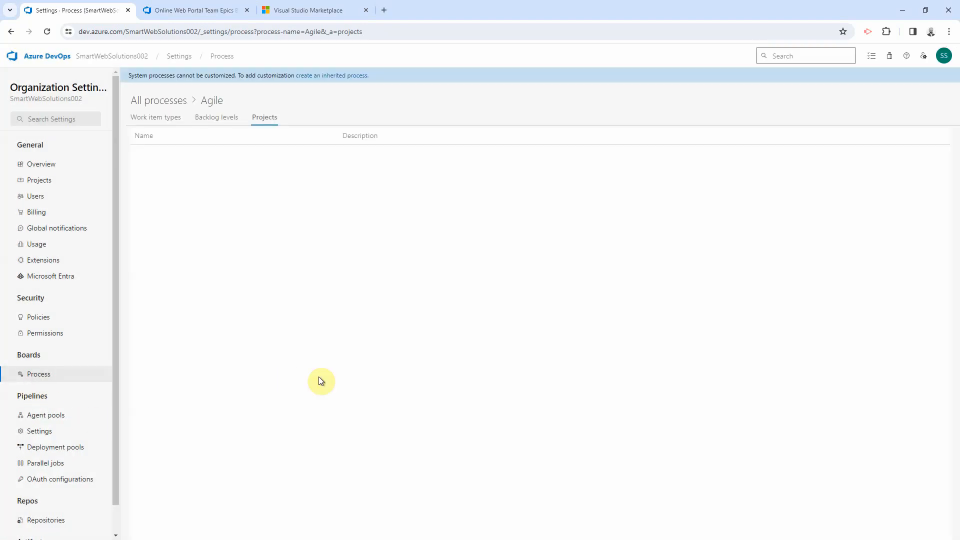
Step: Confirm Online Web Portal is listed under My-Custom-Agile's projects, then return to the Epics backlog
{"action": "left_click", "coordinate": [160, 103]}
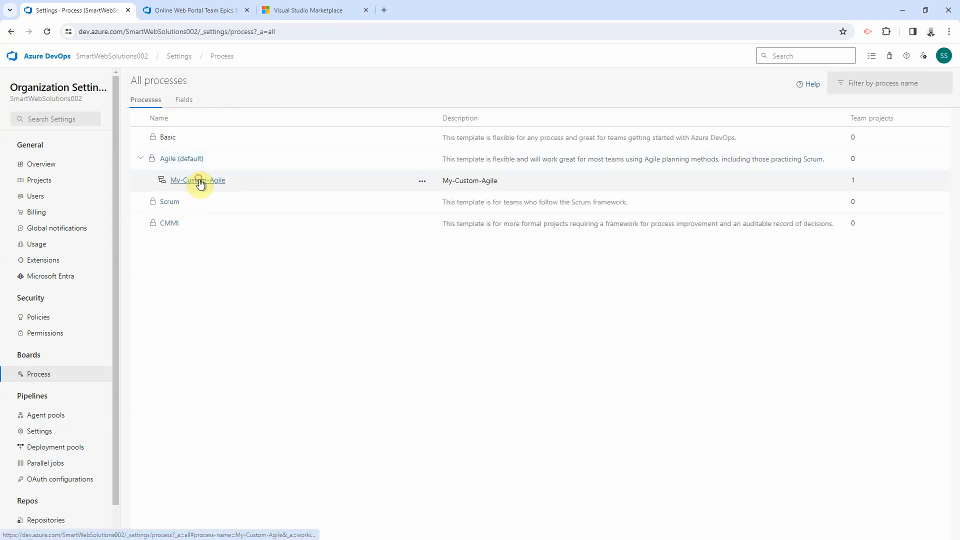
{"action": "left_click", "coordinate": [200, 181]}
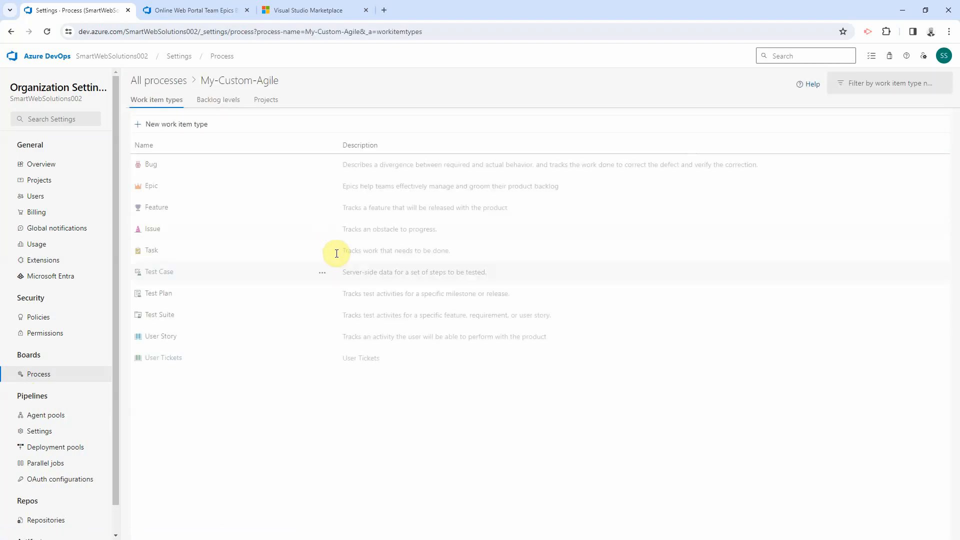
{"action": "left_click", "coordinate": [262, 102]}
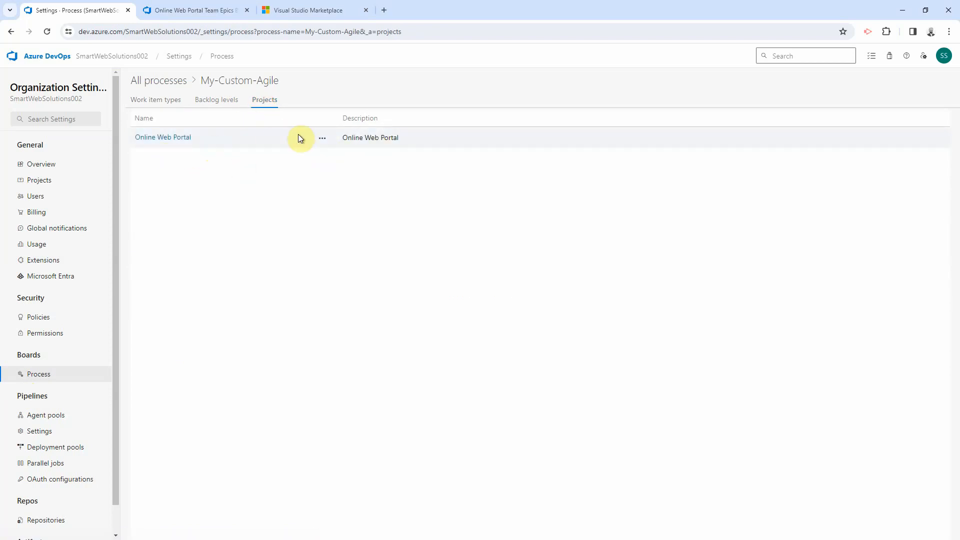
{"action": "left_click", "coordinate": [168, 100]}
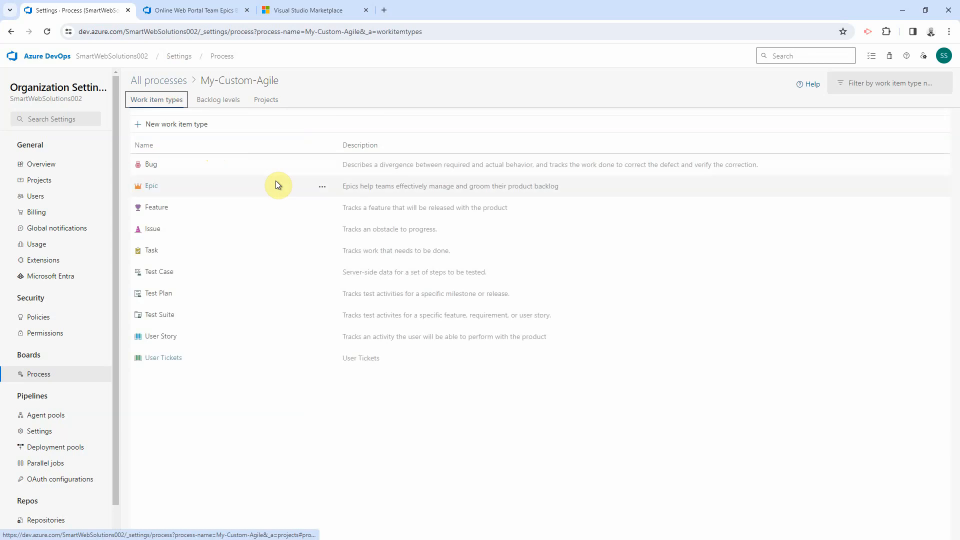
{"action": "left_click", "coordinate": [192, 10]}
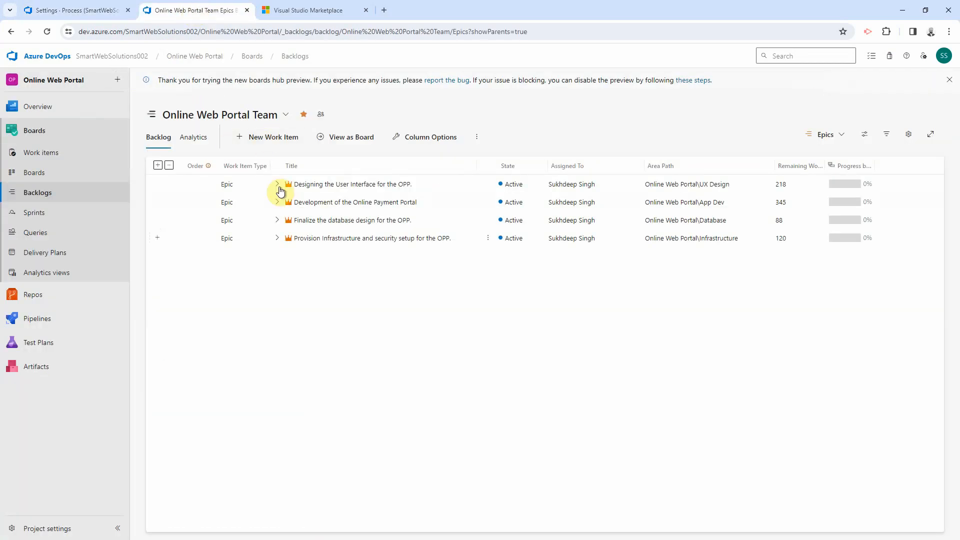
Step: Review the current team's backlog level choices and team settings
{"action": "left_click", "coordinate": [830, 135]}
{"action": "left_click", "coordinate": [833, 139]}
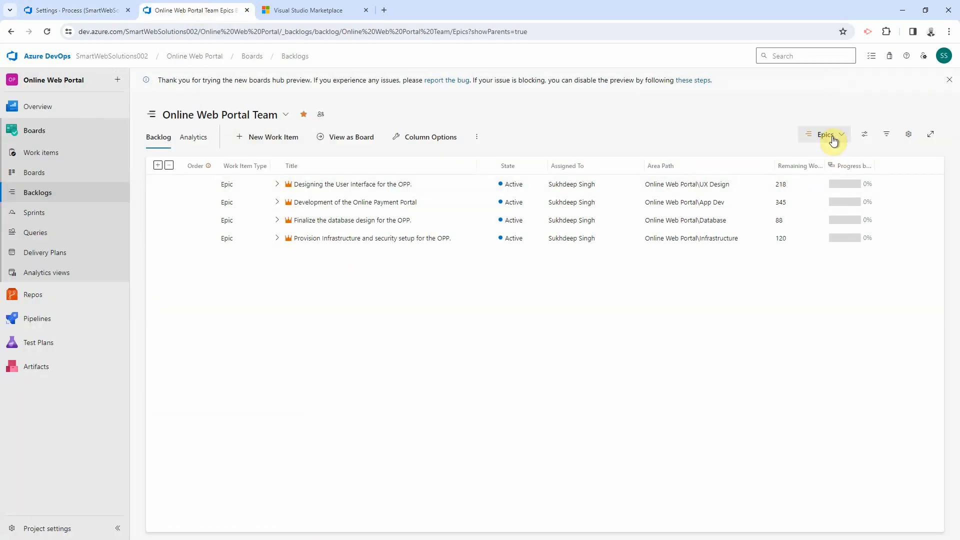
{"action": "left_click", "coordinate": [832, 140]}
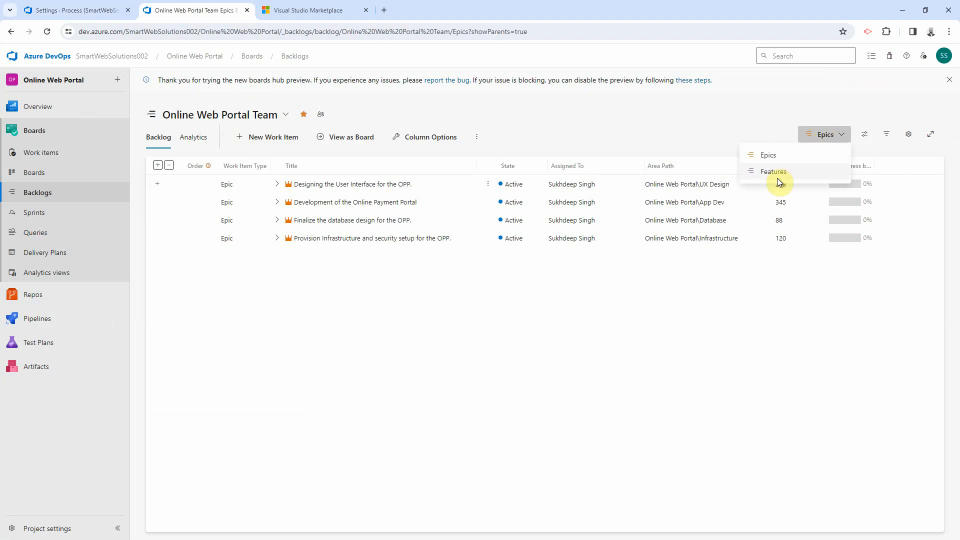
{"action": "left_click", "coordinate": [908, 134]}
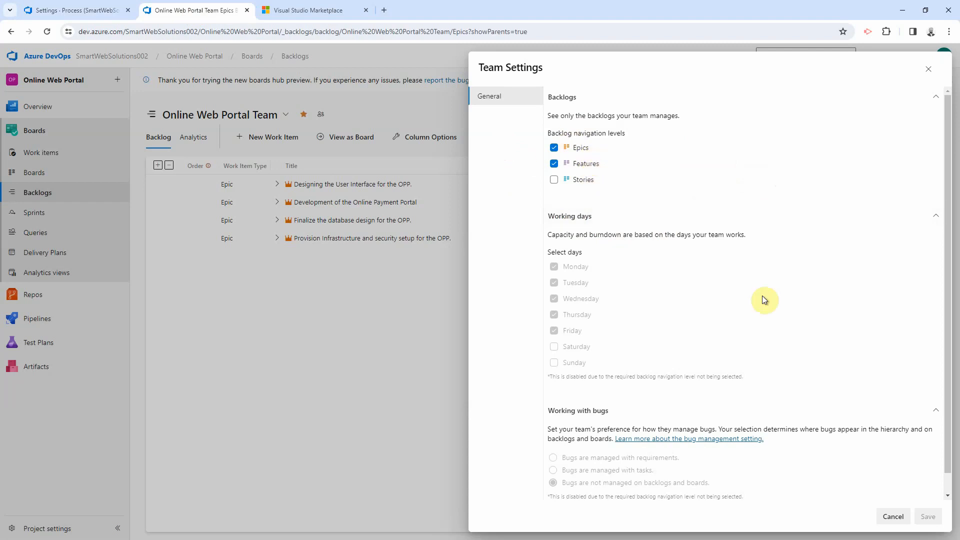
{"action": "left_click", "coordinate": [933, 73]}
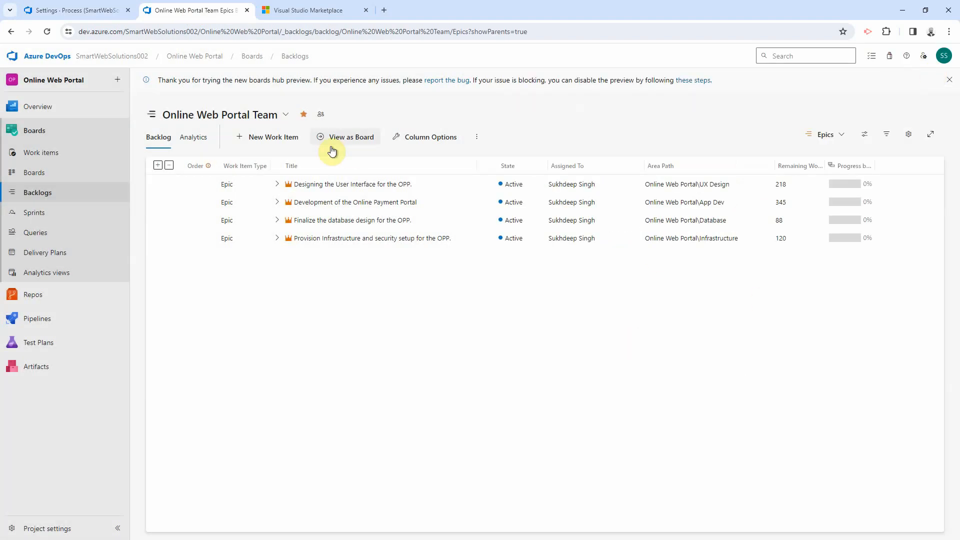
Step: Switch to the App Dev Team backlog and review its backlog levels and team settings
{"action": "left_click", "coordinate": [266, 117]}
{"action": "left_click", "coordinate": [198, 202]}
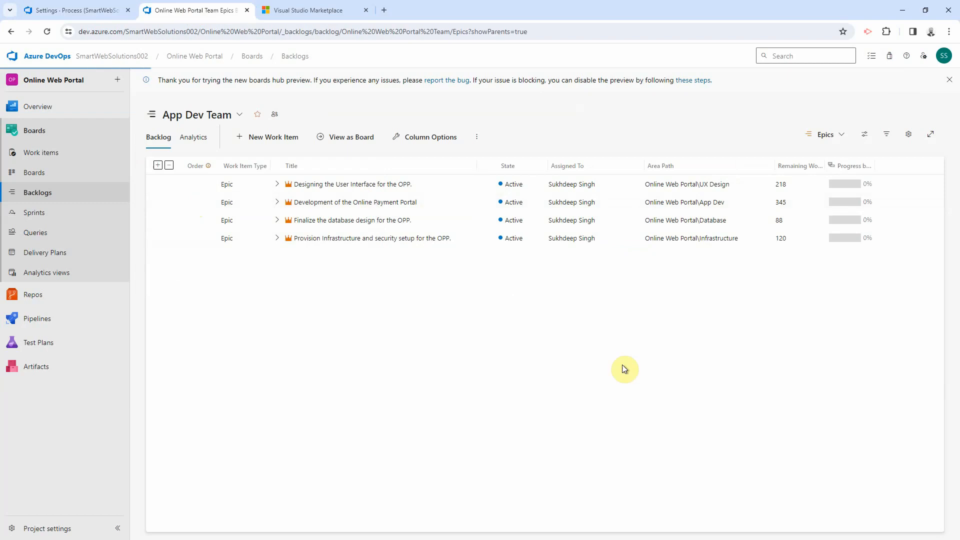
{"action": "left_click", "coordinate": [831, 111]}
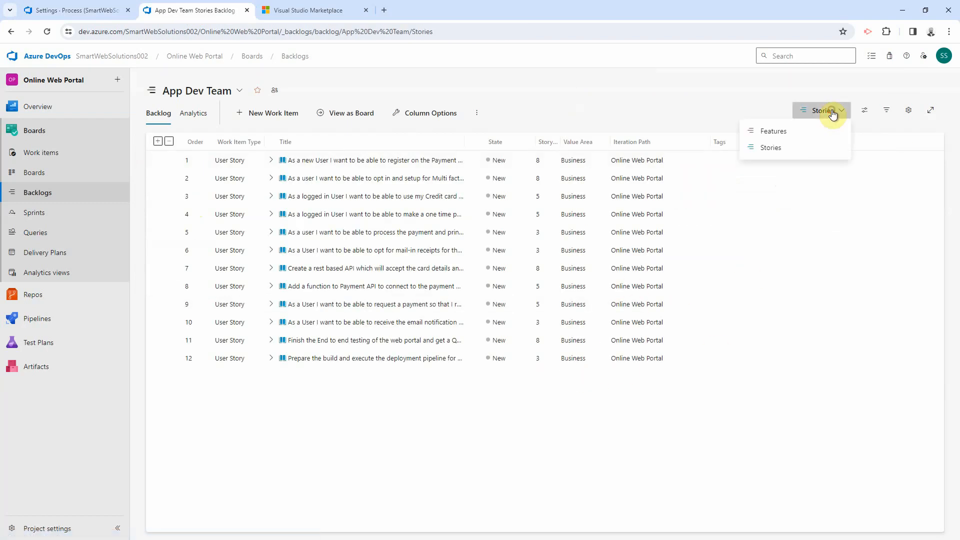
{"action": "left_click", "coordinate": [908, 110]}
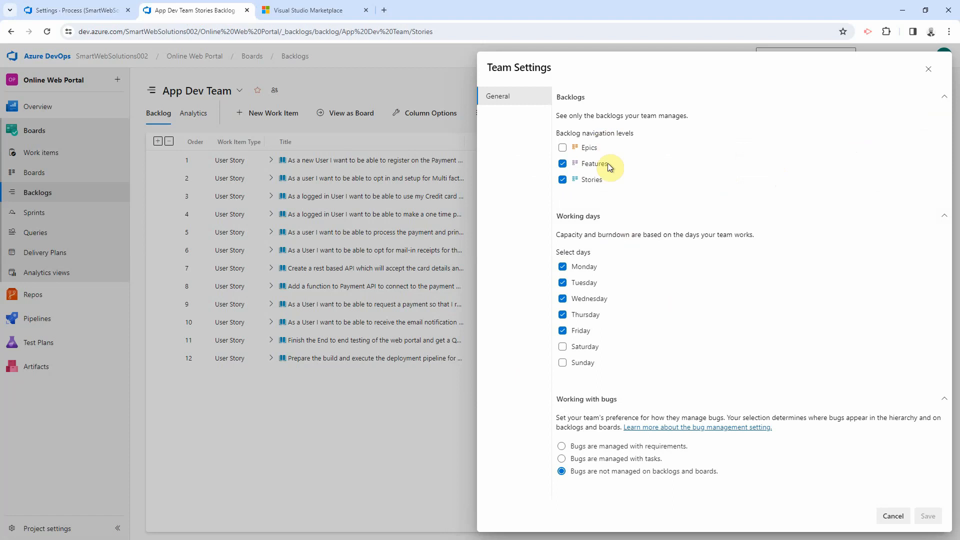
{"action": "left_click", "coordinate": [926, 70]}
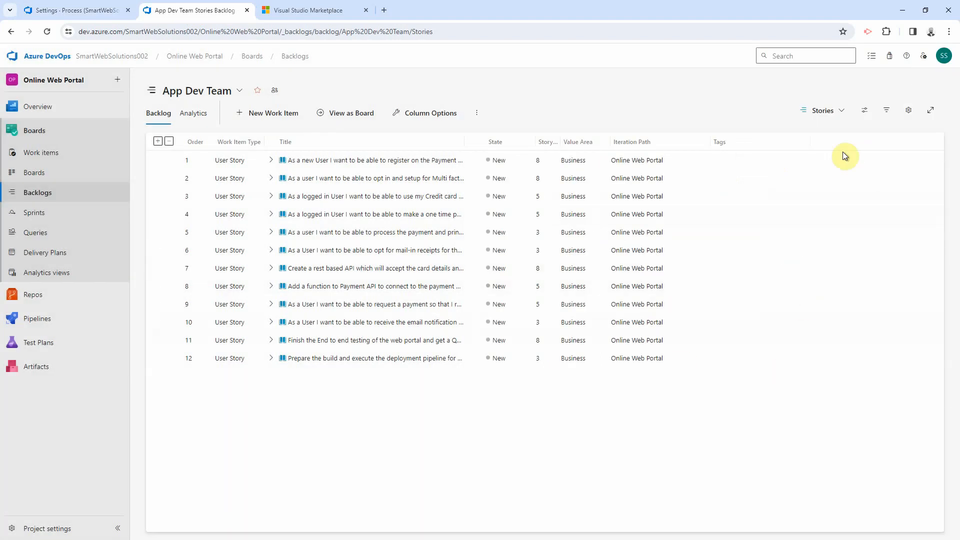
{"action": "left_click", "coordinate": [837, 115]}
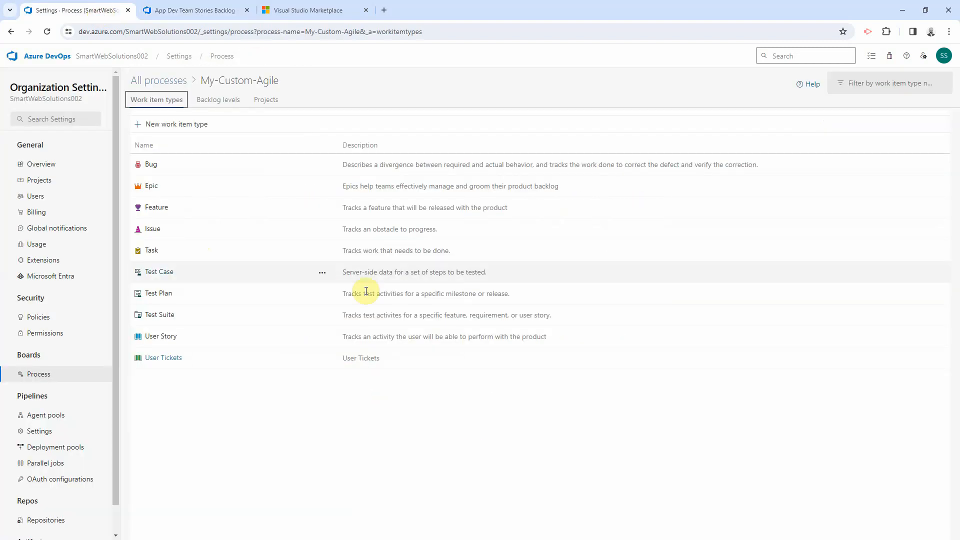
Step: Include User Tickets in the Stories backlog level and rename it 'Stories and Tickets'
{"action": "left_click", "coordinate": [241, 409]}
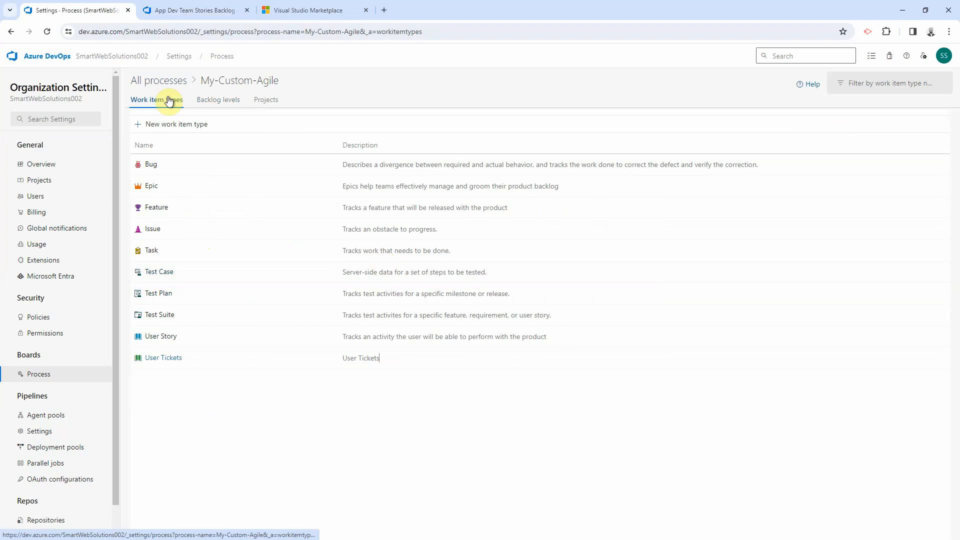
{"action": "left_click", "coordinate": [228, 100]}
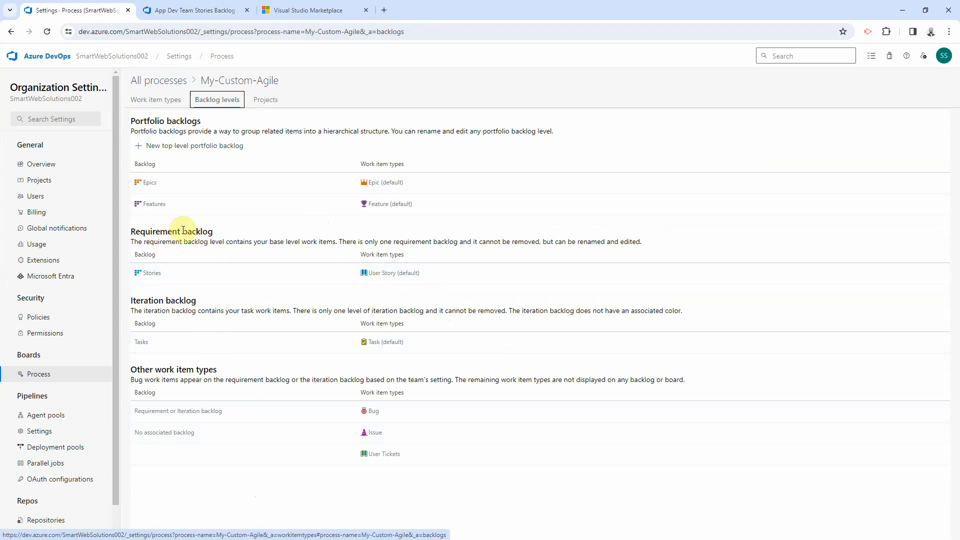
{"action": "left_click", "coordinate": [346, 273]}
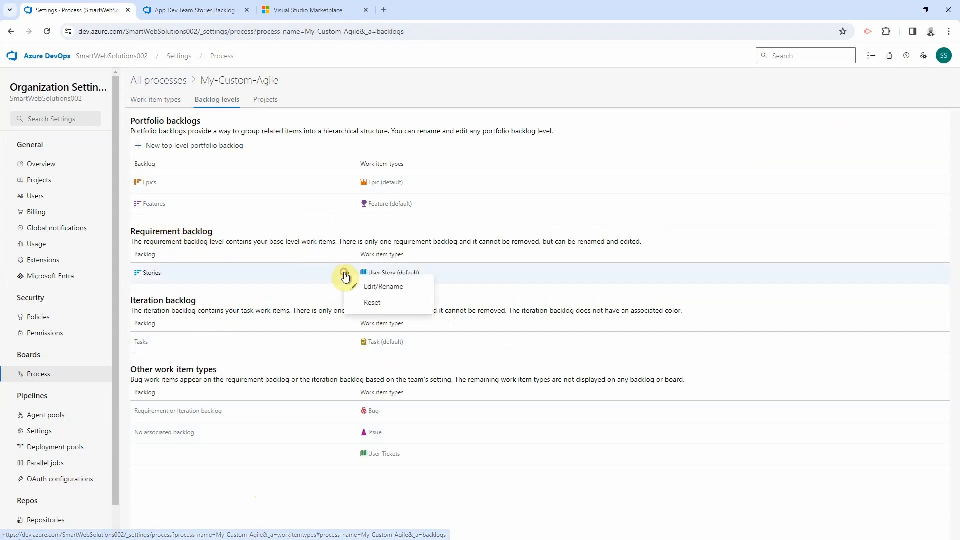
{"action": "left_click", "coordinate": [395, 289]}
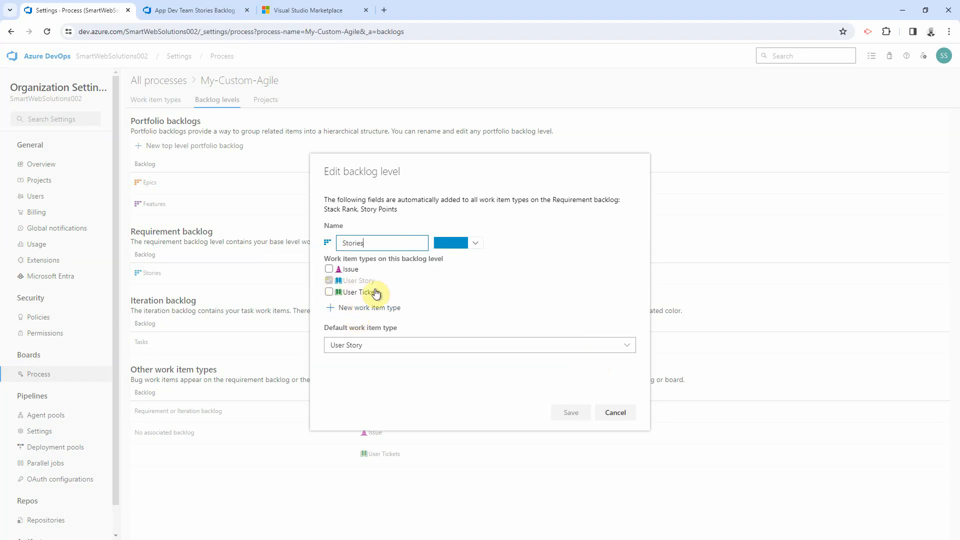
{"action": "left_click", "coordinate": [330, 293]}
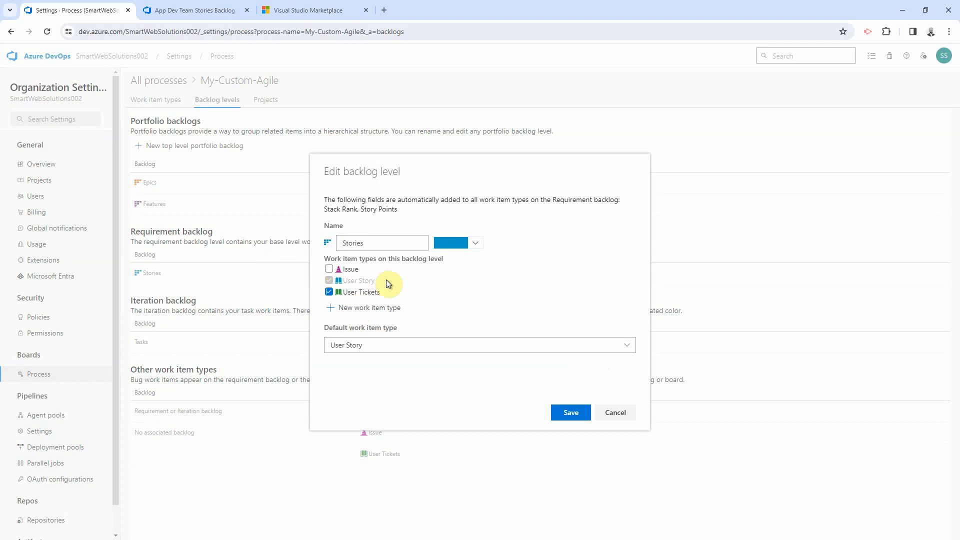
{"action": "left_click", "coordinate": [375, 243]}
{"action": "type", "text": "and Tickets"}
{"action": "left_click", "coordinate": [571, 414]}
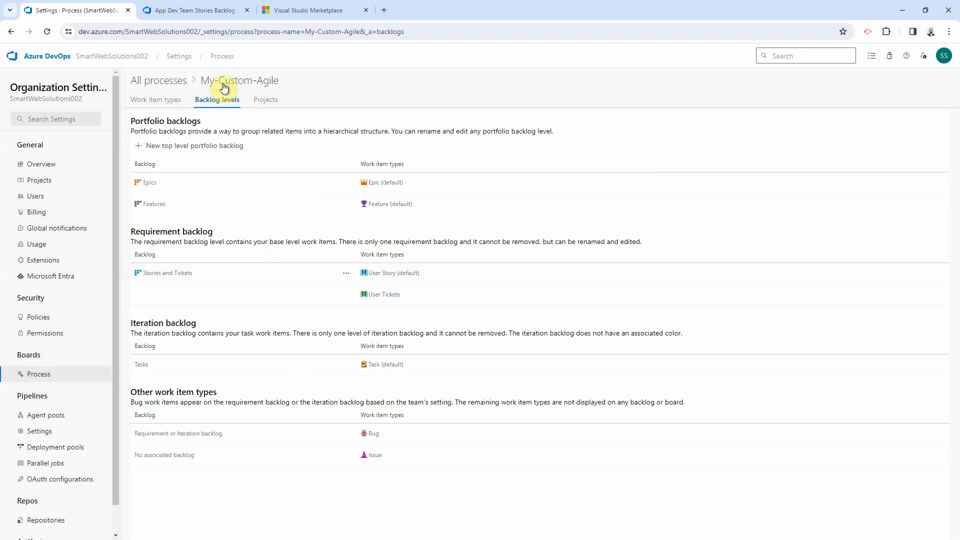
Step: Reload the App Dev Team backlog and reselect the Stories and Tickets level via Features
{"action": "left_click", "coordinate": [170, 10]}
{"action": "left_click", "coordinate": [360, 30]}
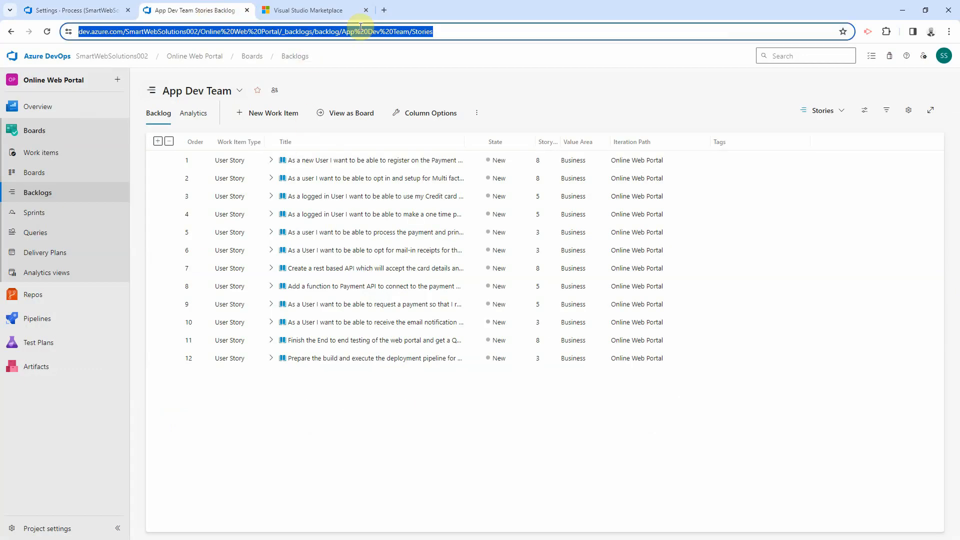
{"action": "key", "text": "Return"}
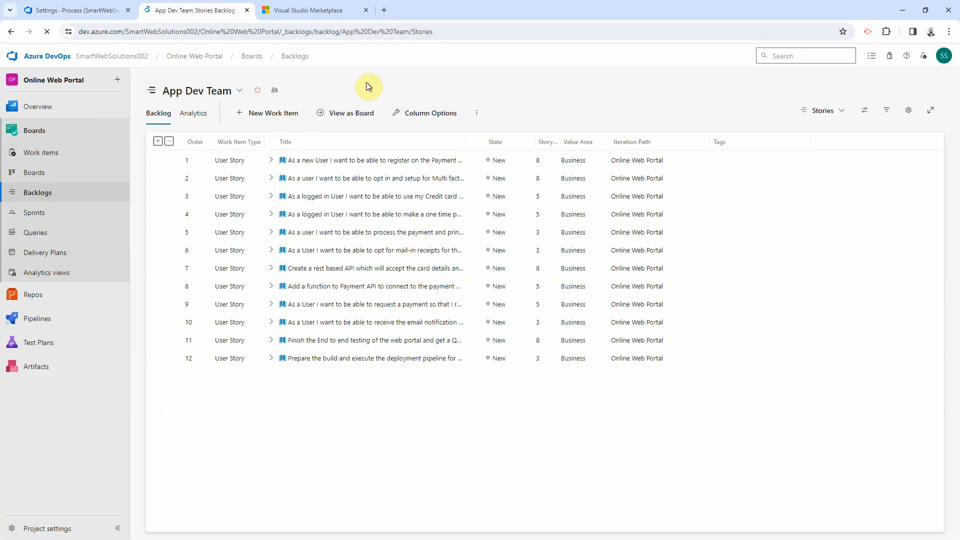
{"action": "left_click", "coordinate": [823, 112]}
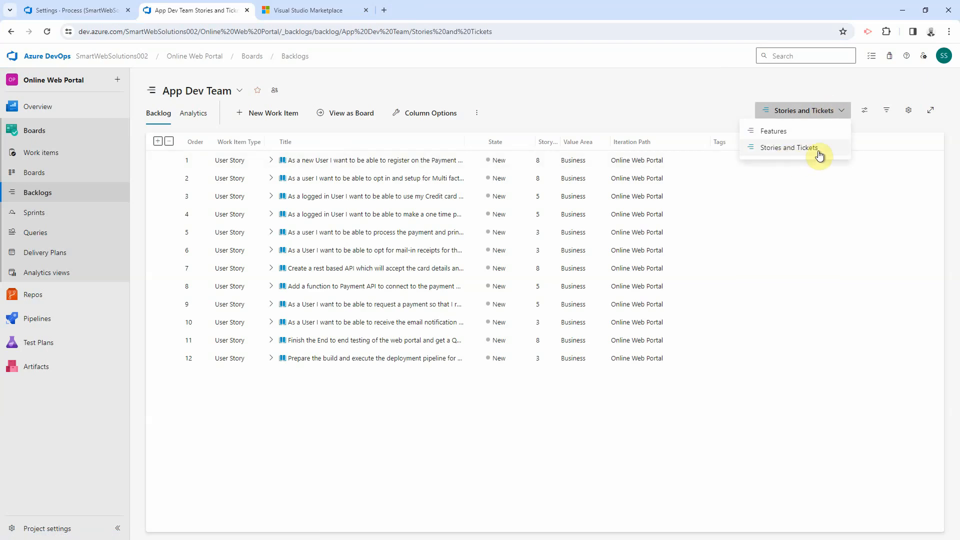
{"action": "left_click", "coordinate": [776, 131]}
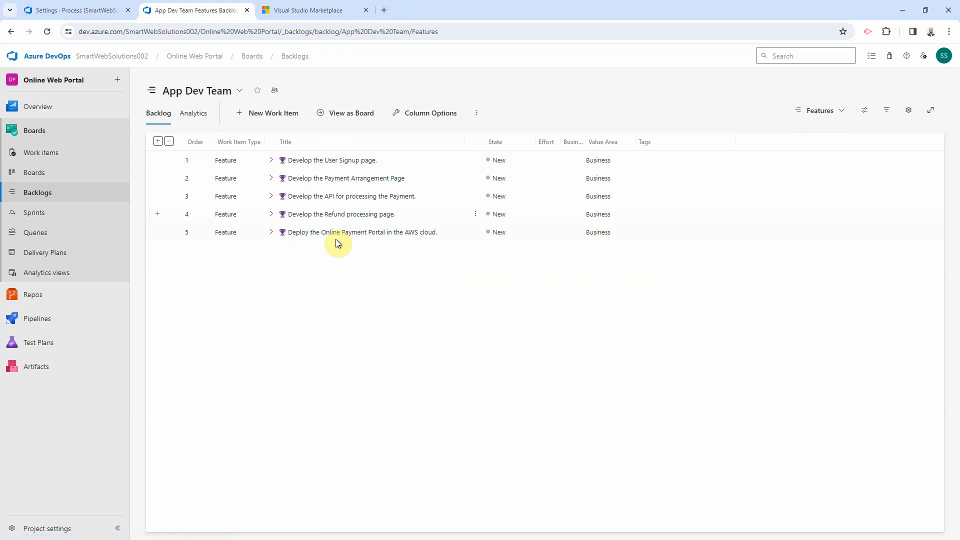
{"action": "left_click", "coordinate": [831, 111]}
{"action": "left_click", "coordinate": [805, 148]}
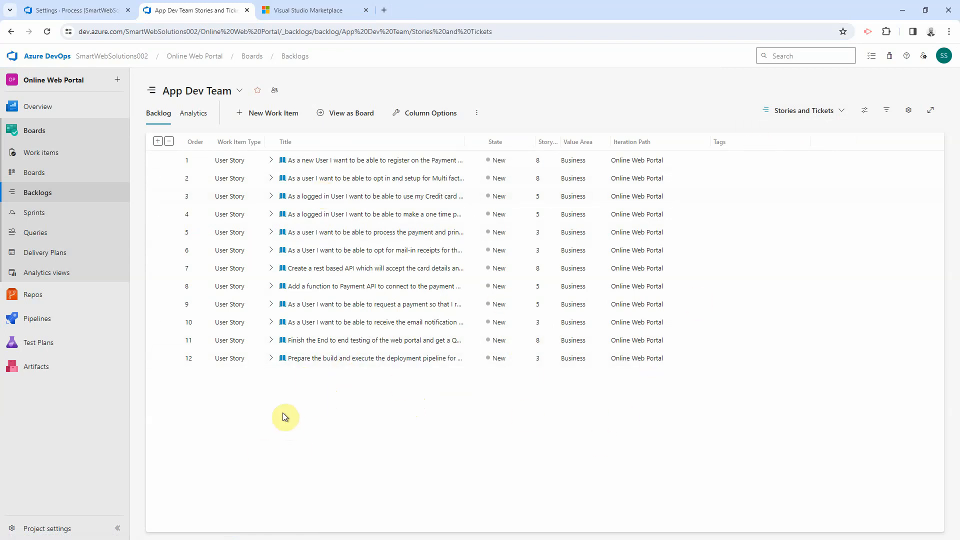
Step: Add a User Tickets item titled 'The login page is not working' to the top of the backlog
{"action": "left_click", "coordinate": [273, 117]}
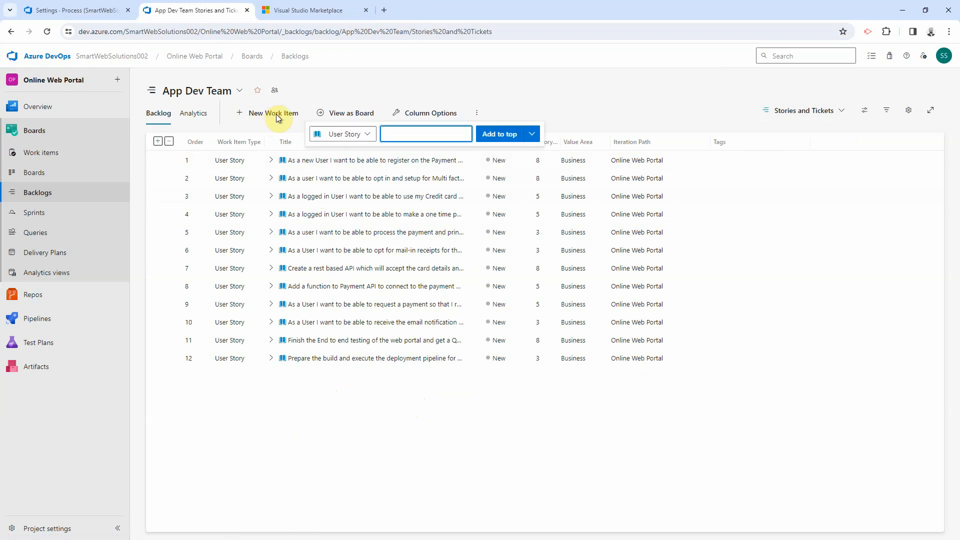
{"action": "left_click", "coordinate": [368, 135]}
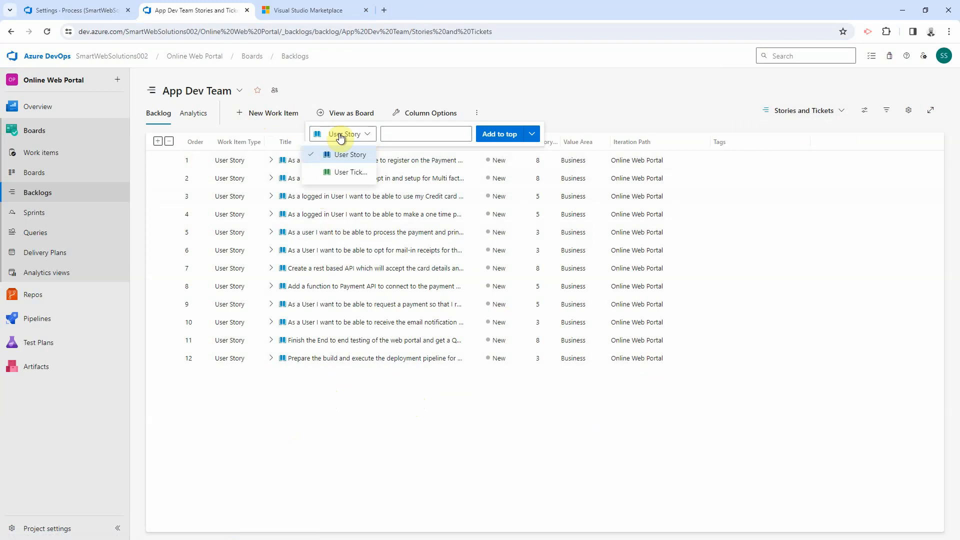
{"action": "left_click", "coordinate": [352, 173]}
{"action": "left_click", "coordinate": [413, 133]}
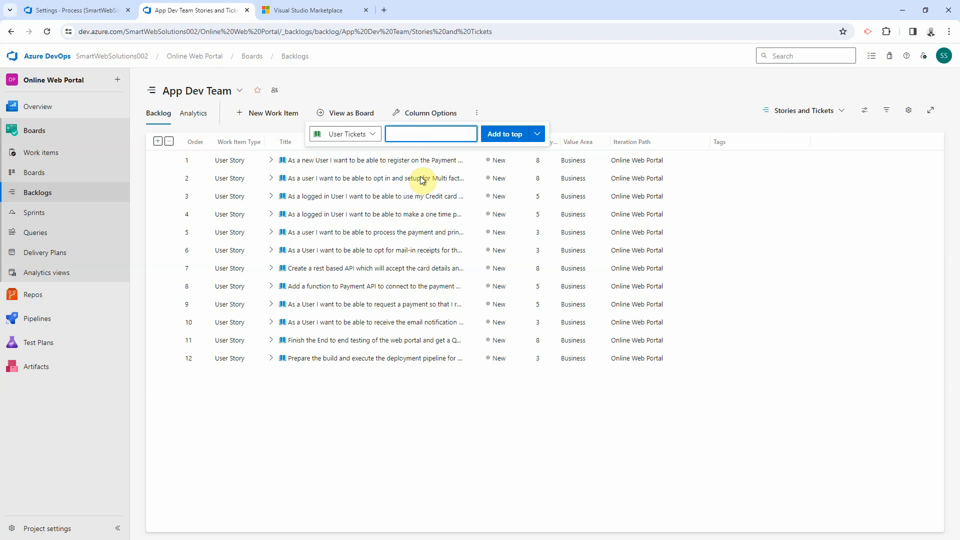
{"action": "type", "text": "The login p"}
{"action": "type", "text": "age is not work"}
{"action": "type", "text": "ing"}
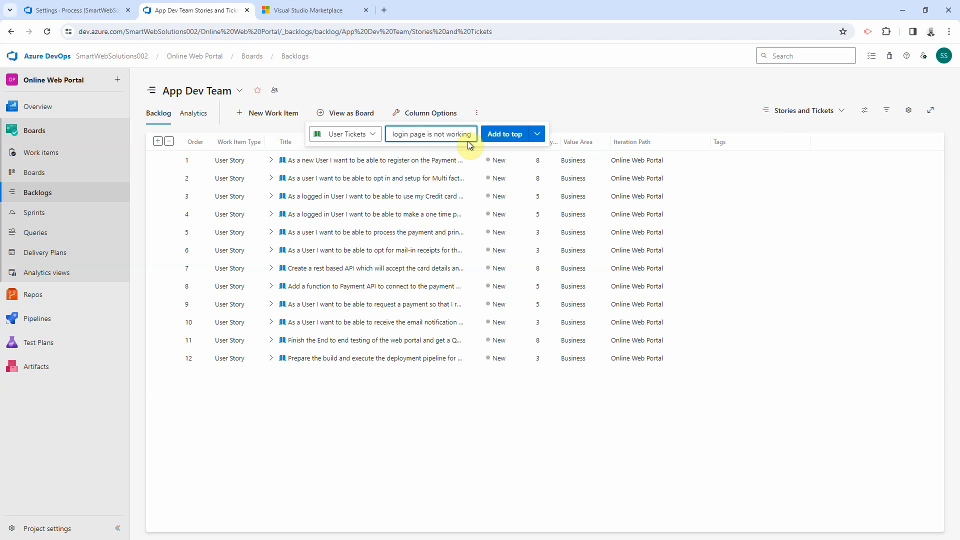
{"action": "left_click", "coordinate": [495, 135]}
Step: Fill in the new ticket's Service Desk Ticket ID and save and close it
{"action": "double_click", "coordinate": [484, 163]}
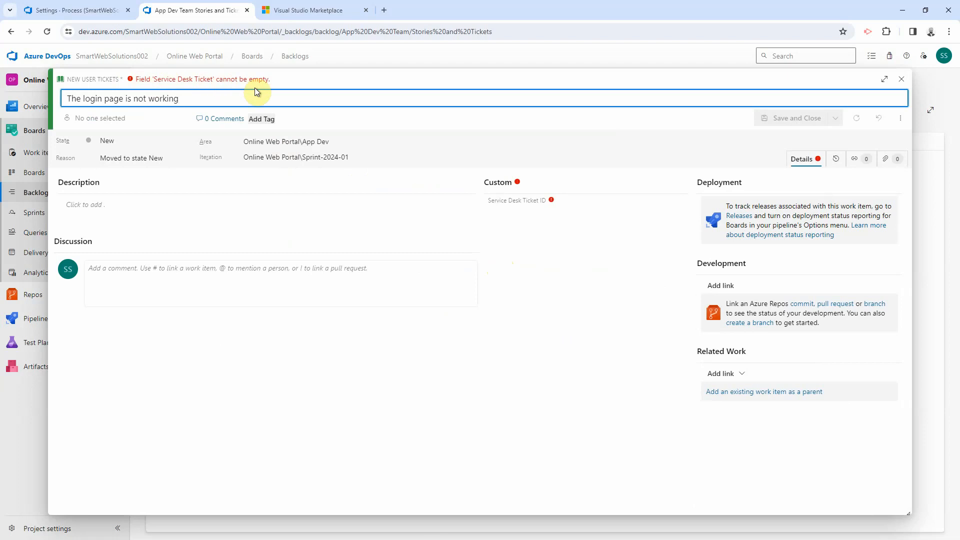
{"action": "left_click", "coordinate": [510, 212]}
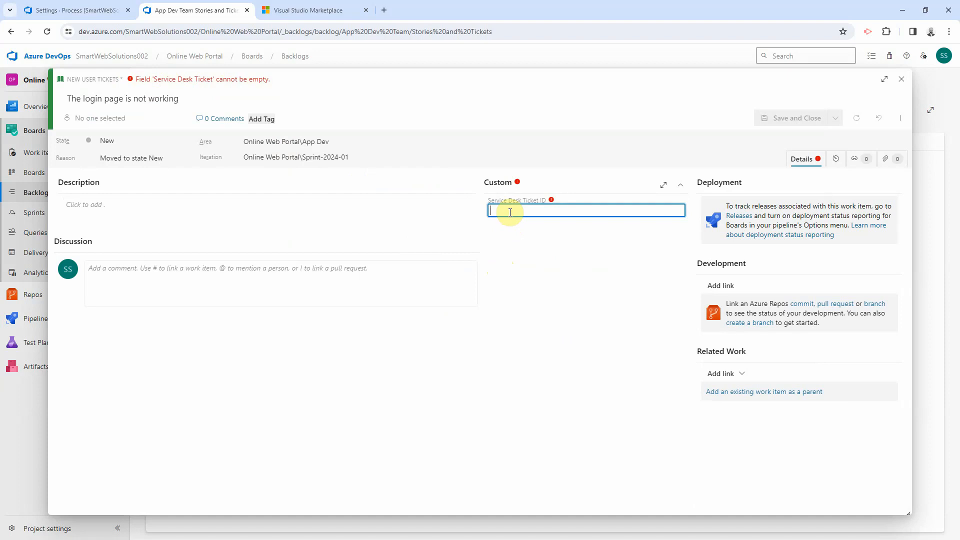
{"action": "type", "text": "SR"}
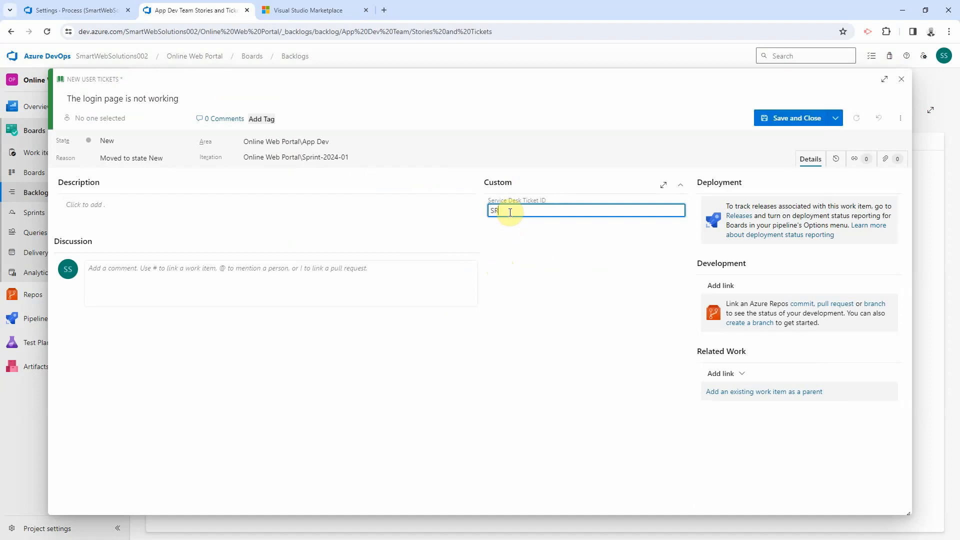
{"action": "type", "text": "123456"}
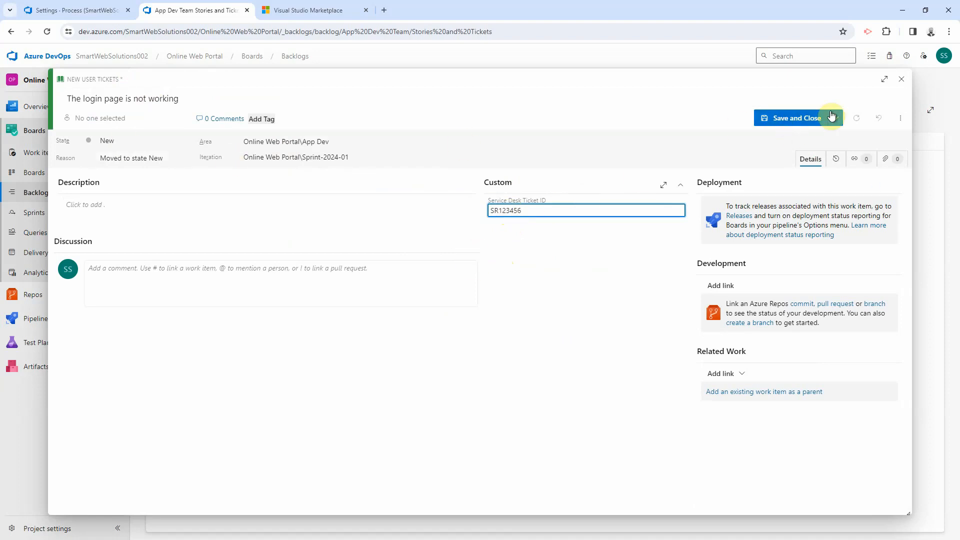
{"action": "left_click", "coordinate": [802, 121]}
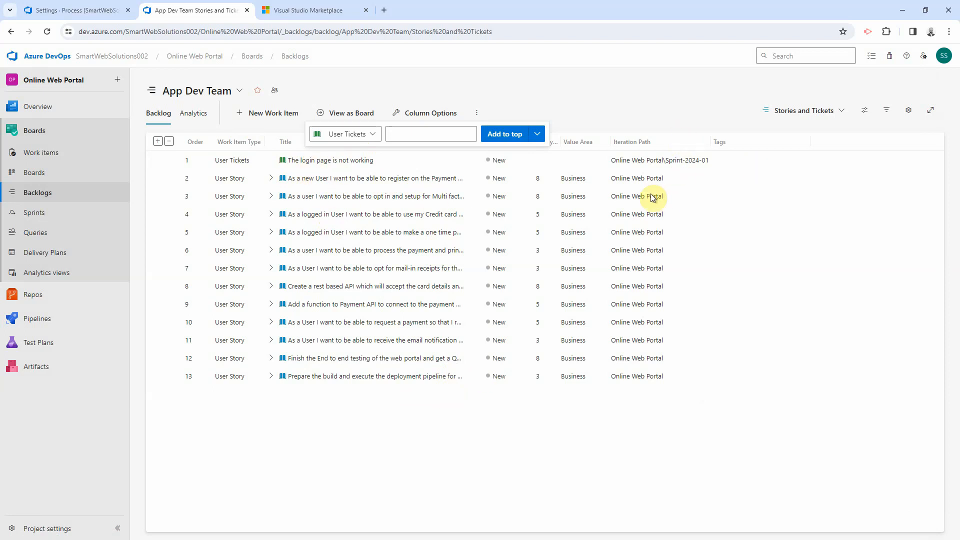
Step: Dismiss the quick-add work item entry and close the Visual Studio Marketplace page
{"action": "left_click", "coordinate": [313, 493]}
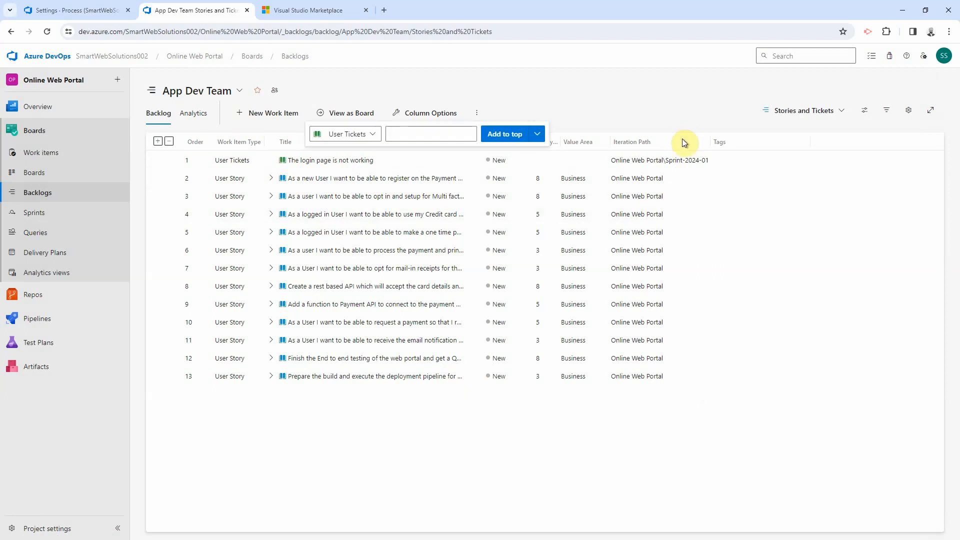
{"action": "left_click", "coordinate": [682, 140]}
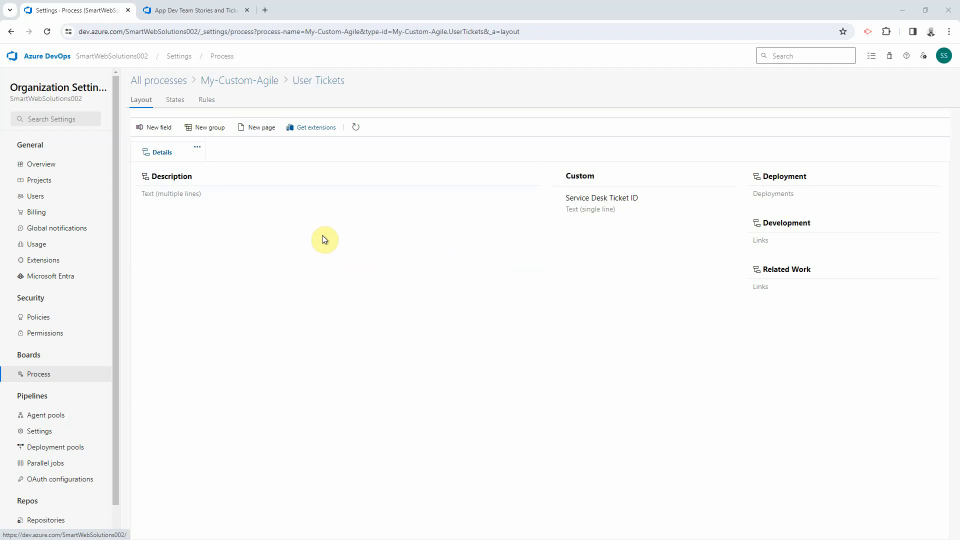
Step: Create a single-line text field 'Release ID' in the User Tickets form's Custom group
{"action": "left_click", "coordinate": [157, 128]}
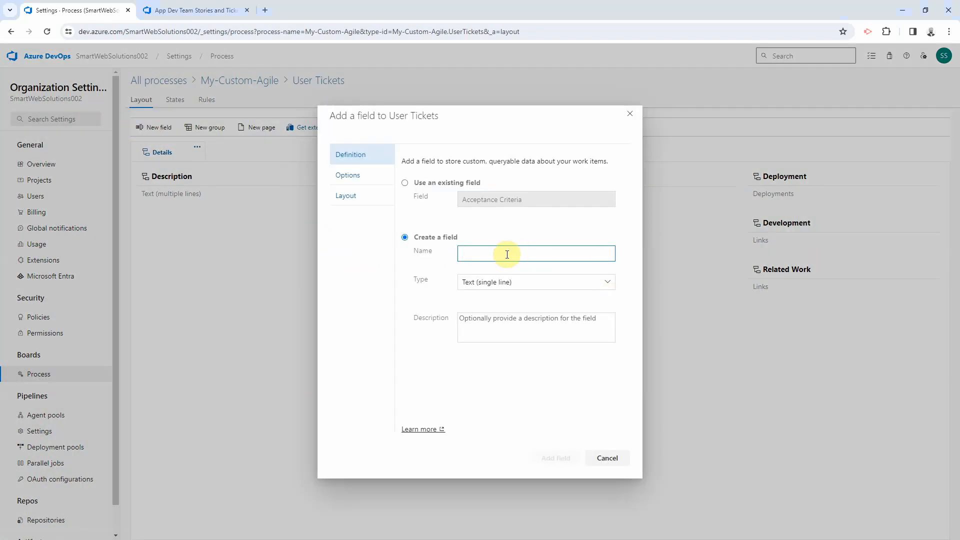
{"action": "type", "text": "Release"}
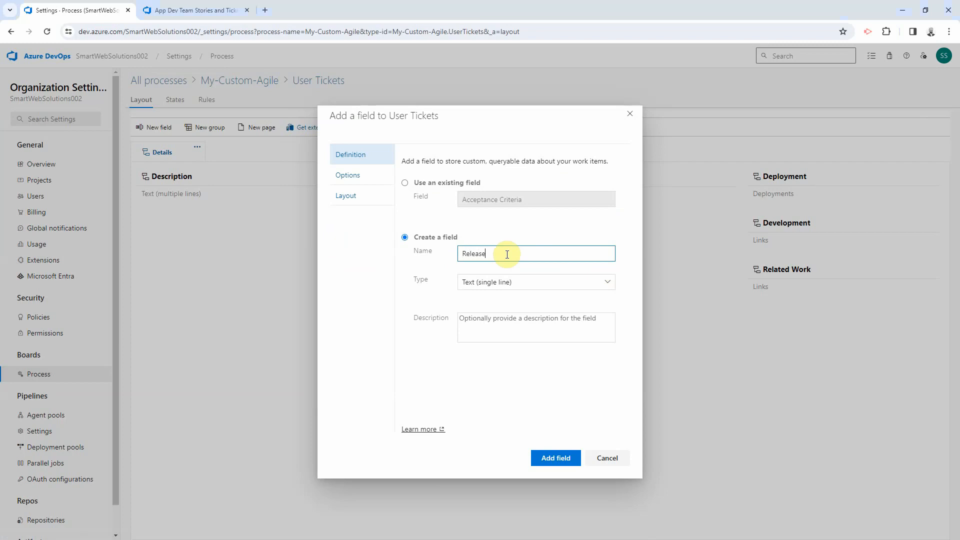
{"action": "type", "text": " ID"}
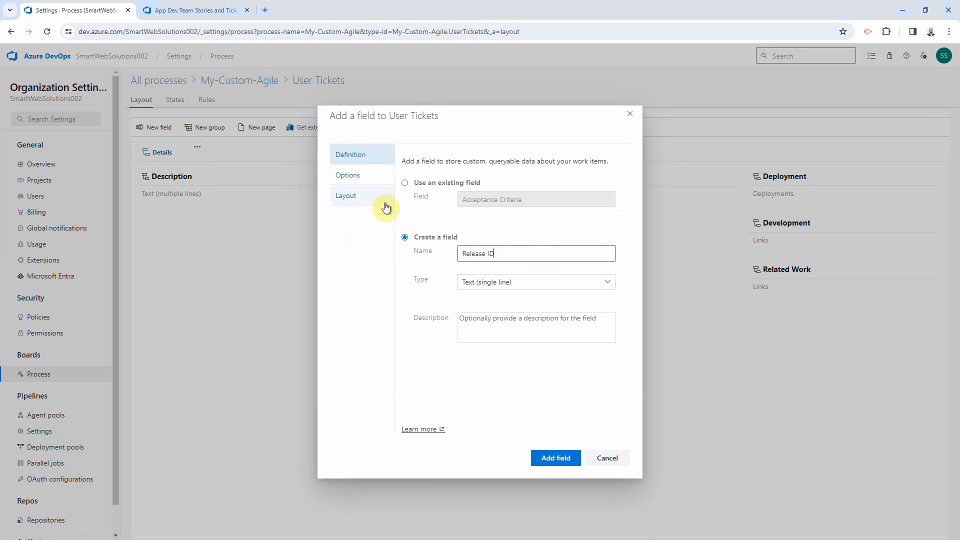
{"action": "left_click", "coordinate": [358, 180]}
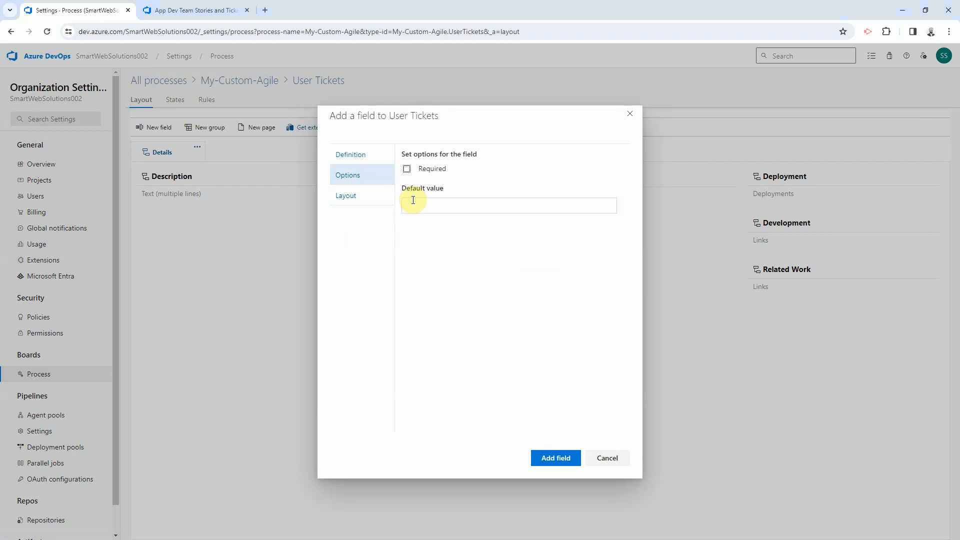
{"action": "left_click", "coordinate": [558, 461]}
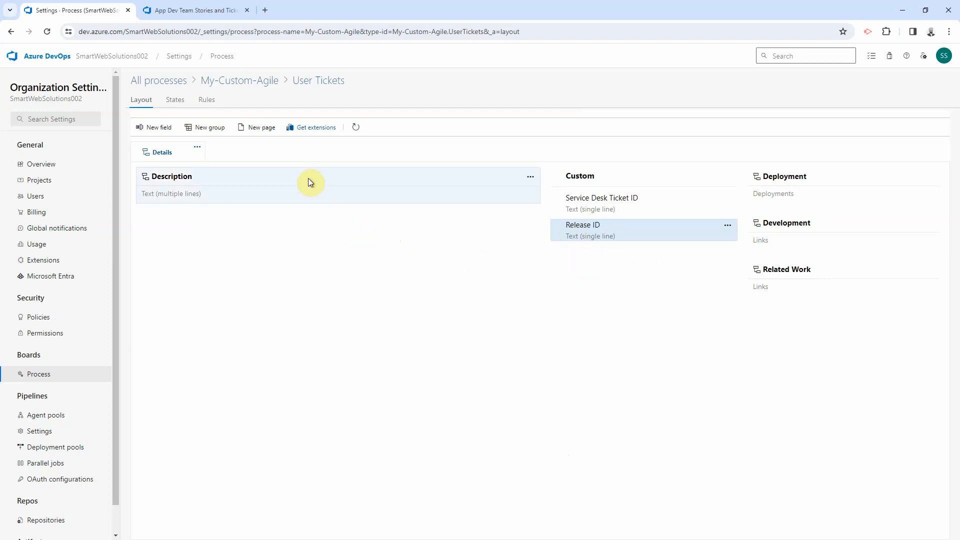
{"action": "mouse_move", "coordinate": [309, 180]}
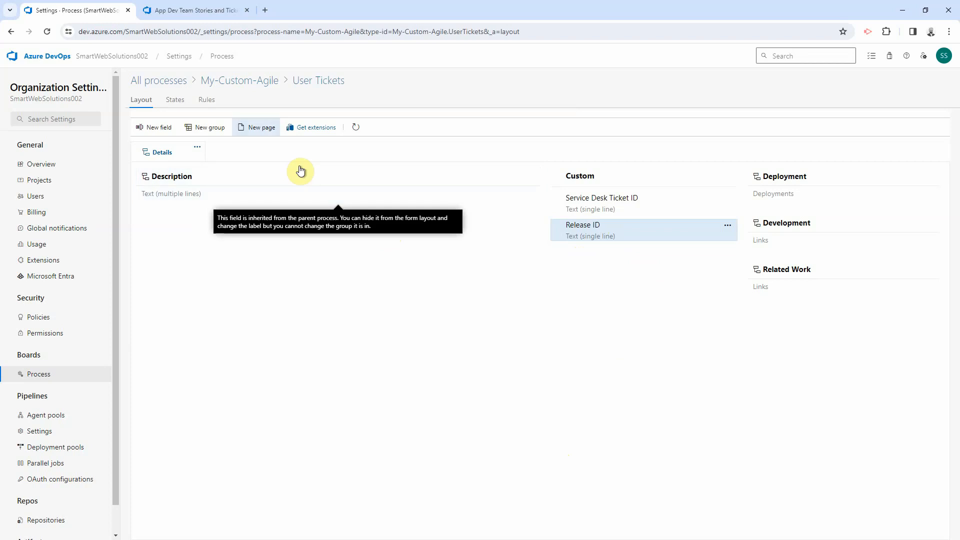
Step: Save rule 'Mandatory Release ID': when State changes to Deployed, make Release ID required
{"action": "left_click", "coordinate": [207, 99]}
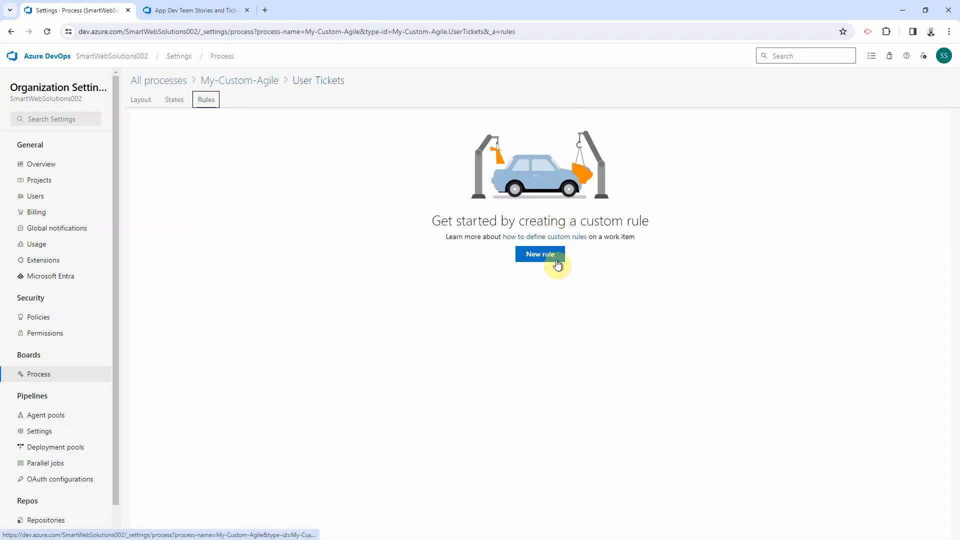
{"action": "left_click", "coordinate": [553, 255]}
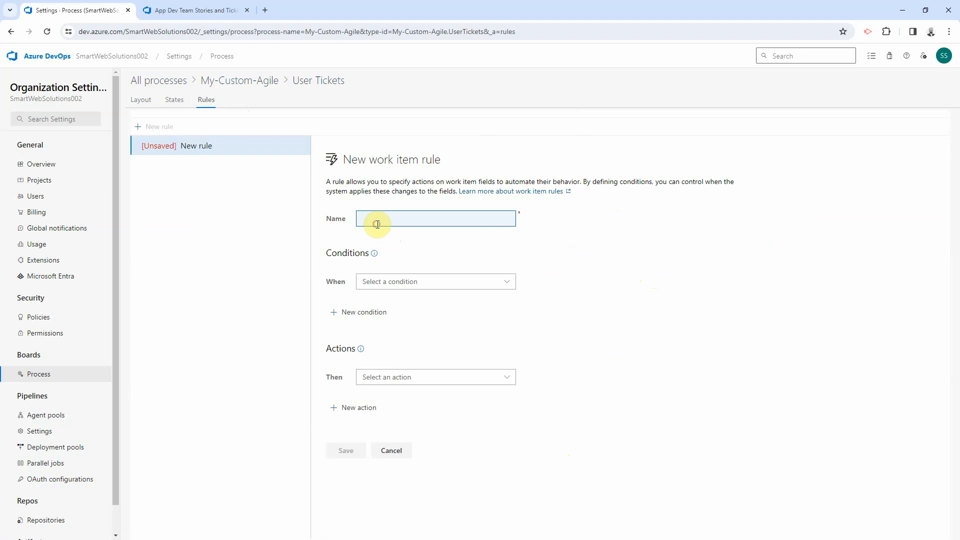
{"action": "type", "text": "Mandatory Release ID"}
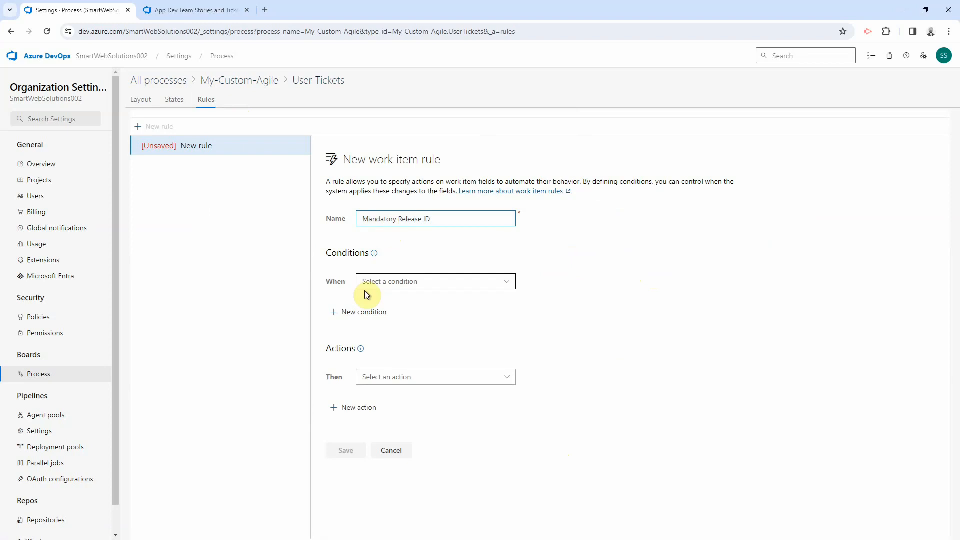
{"action": "left_click", "coordinate": [382, 287]}
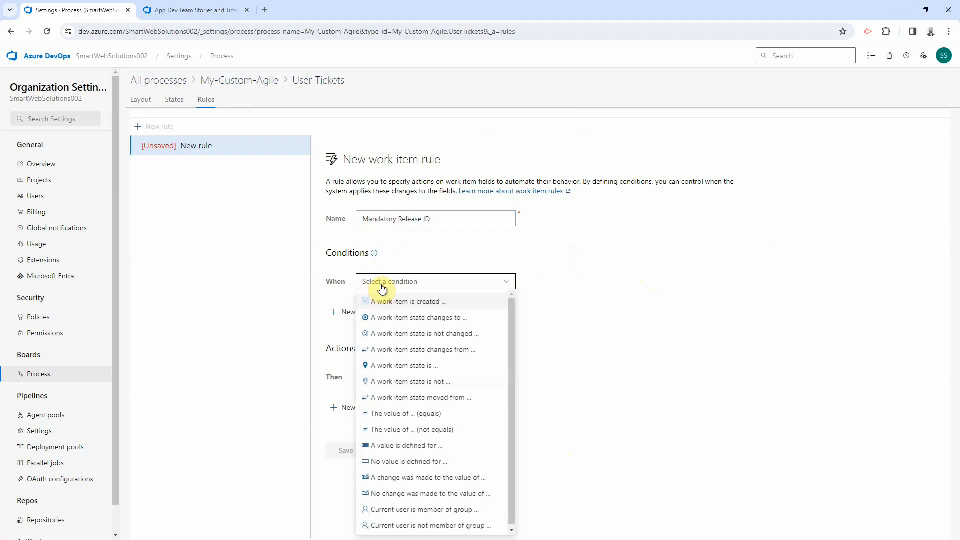
{"action": "left_click", "coordinate": [401, 322]}
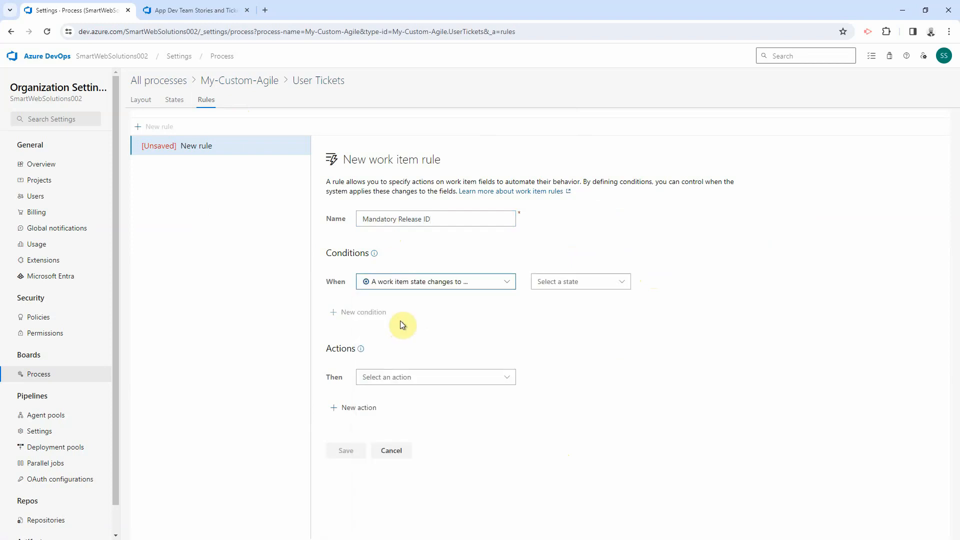
{"action": "left_click", "coordinate": [550, 286]}
{"action": "left_click", "coordinate": [555, 332]}
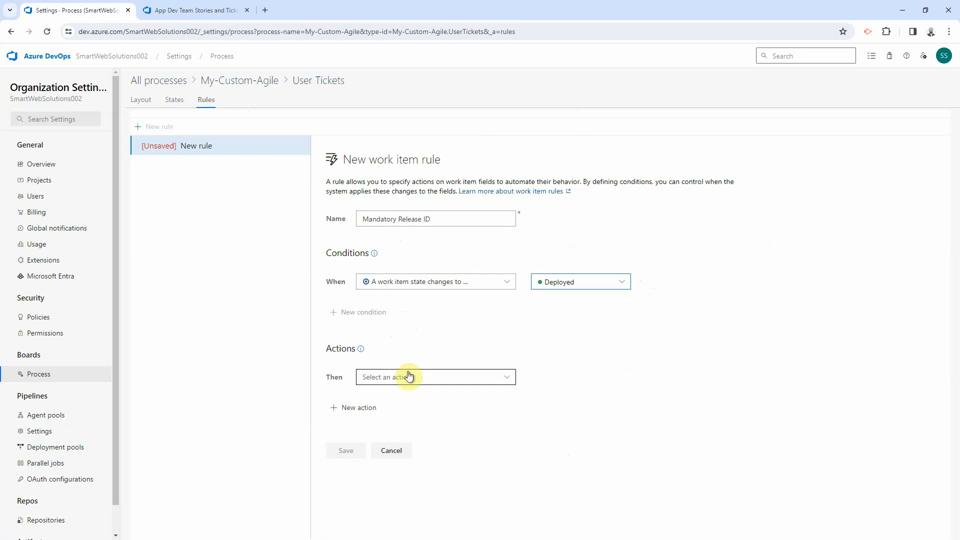
{"action": "left_click", "coordinate": [409, 376]}
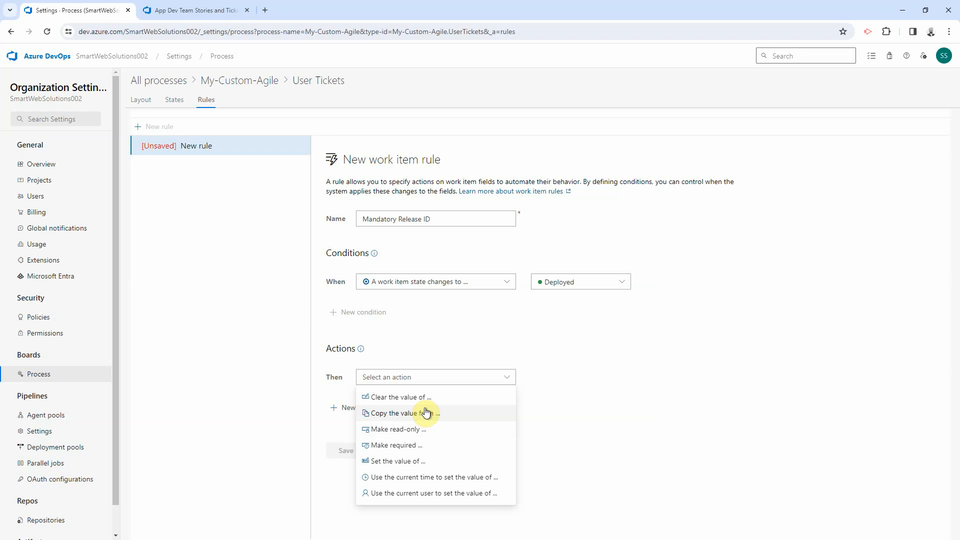
{"action": "left_click", "coordinate": [411, 448]}
{"action": "left_click", "coordinate": [547, 378]}
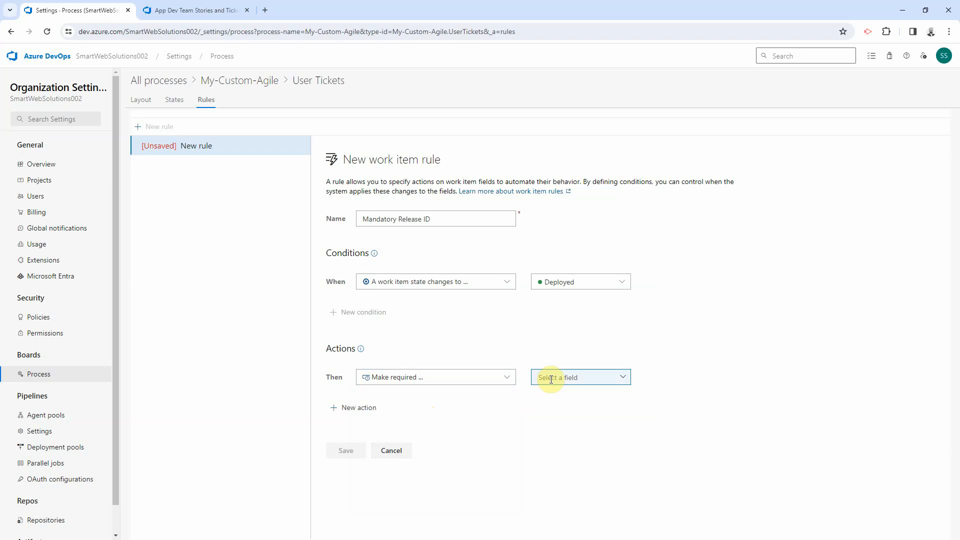
{"action": "type", "text": "Release ID"}
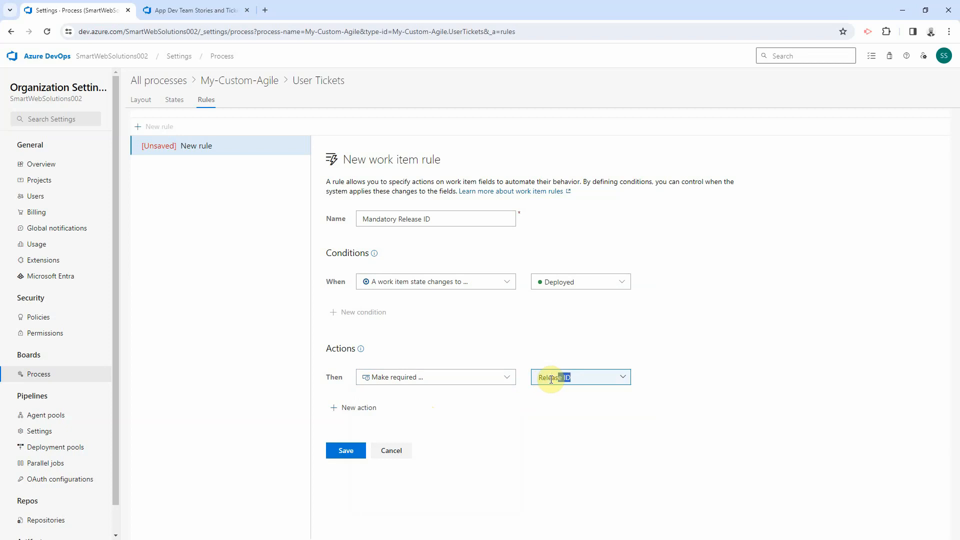
{"action": "left_click", "coordinate": [340, 450]}
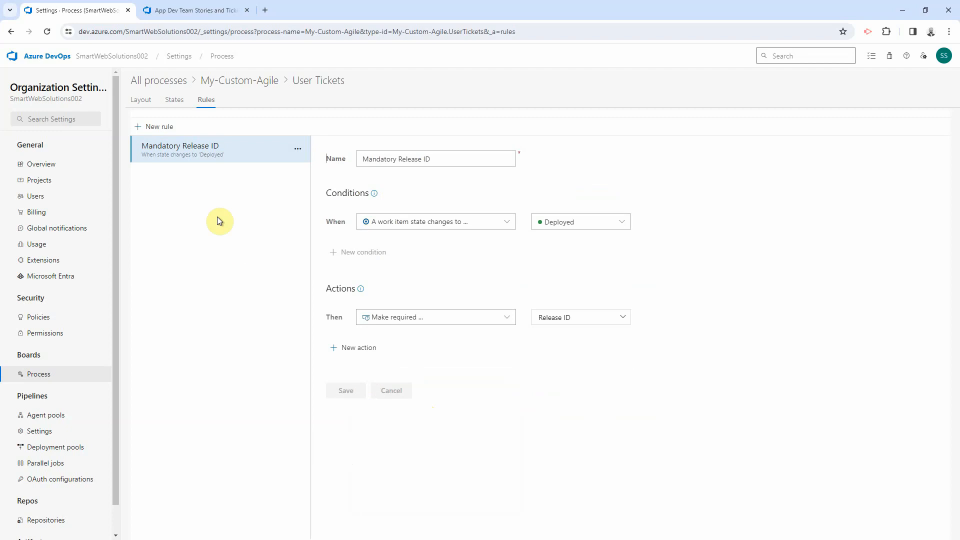
Step: Review the User Tickets States, Layout and Mandatory Release ID rule, then return to the Stories and Tickets backlog
{"action": "left_click", "coordinate": [175, 100]}
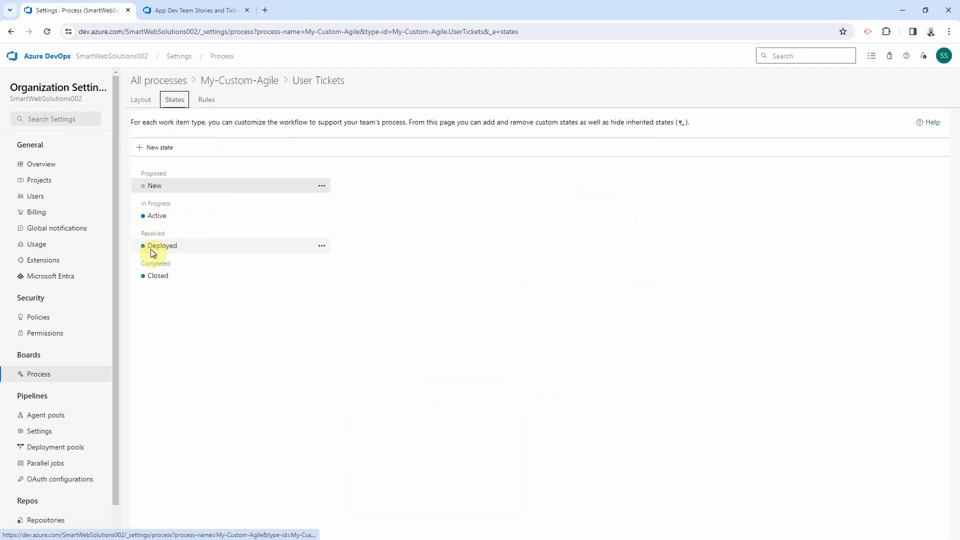
{"action": "left_click", "coordinate": [207, 99]}
{"action": "left_click", "coordinate": [142, 100]}
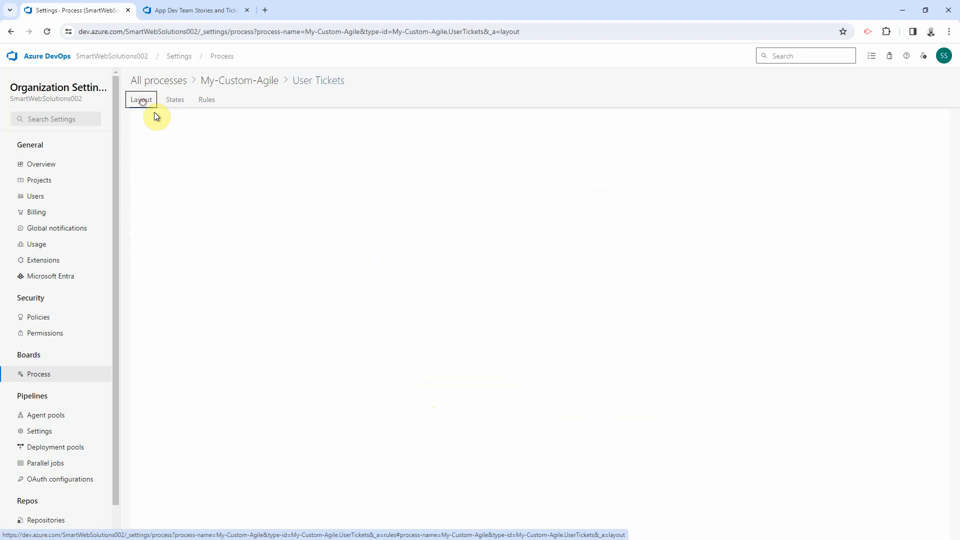
{"action": "left_click", "coordinate": [201, 100]}
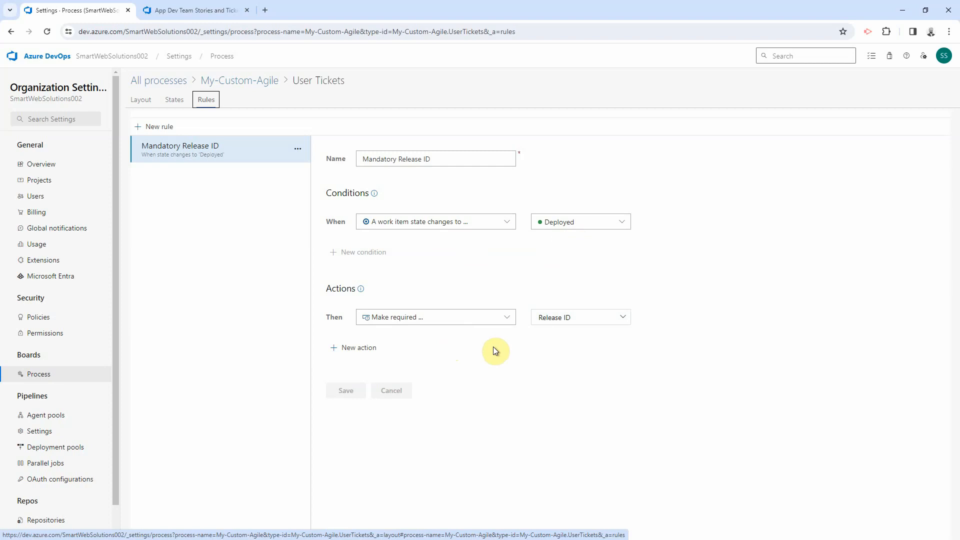
{"action": "left_click", "coordinate": [198, 11]}
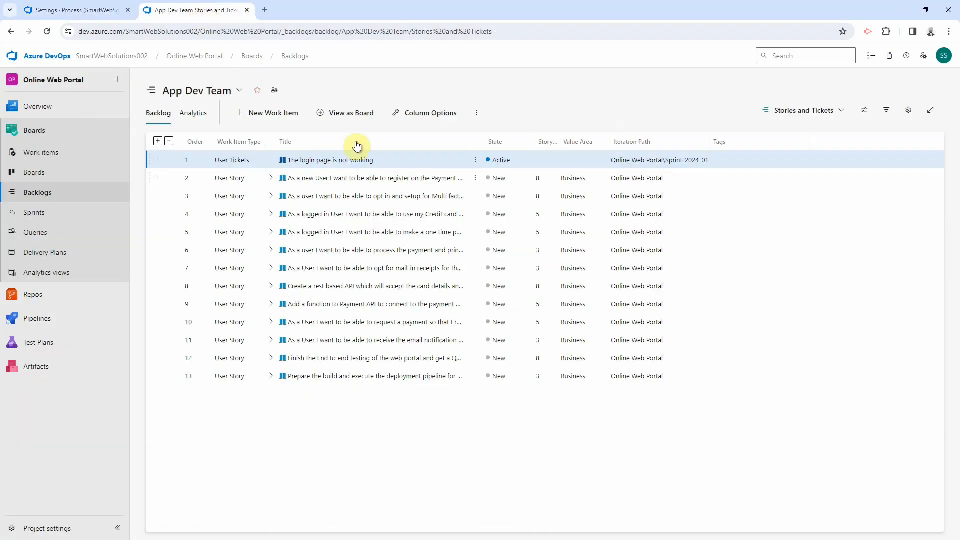
Step: Open the ticket 'The login page is not working' and set its State to Deployed
{"action": "left_click", "coordinate": [328, 161]}
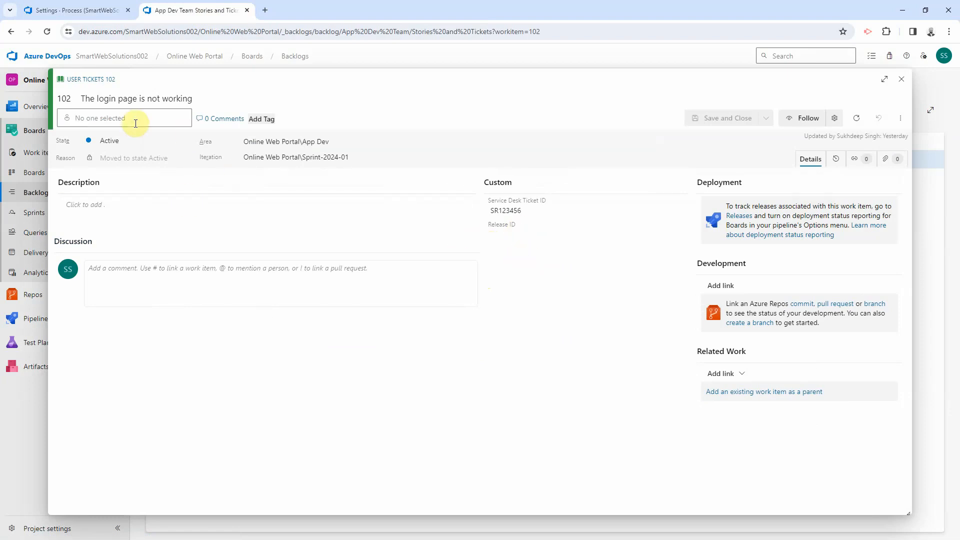
{"action": "left_click", "coordinate": [150, 141]}
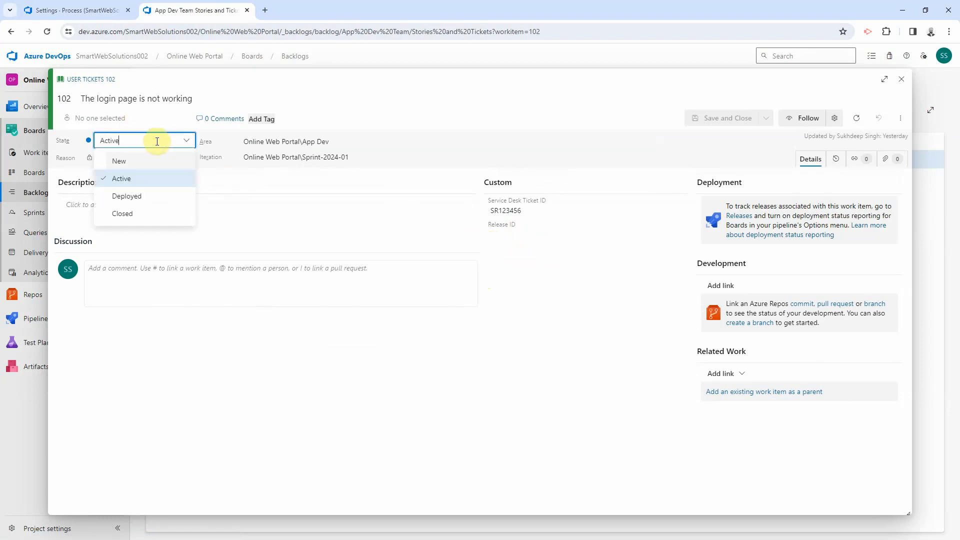
{"action": "left_click", "coordinate": [135, 196]}
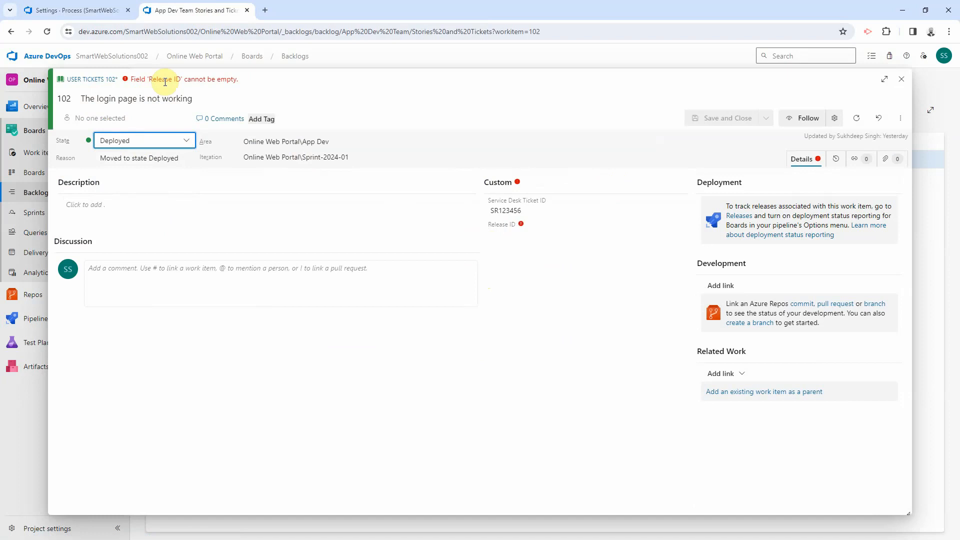
Step: Fill in Release ID 'ReleaseID-2024-02', save and close the ticket, and return to process settings
{"action": "left_click", "coordinate": [512, 235]}
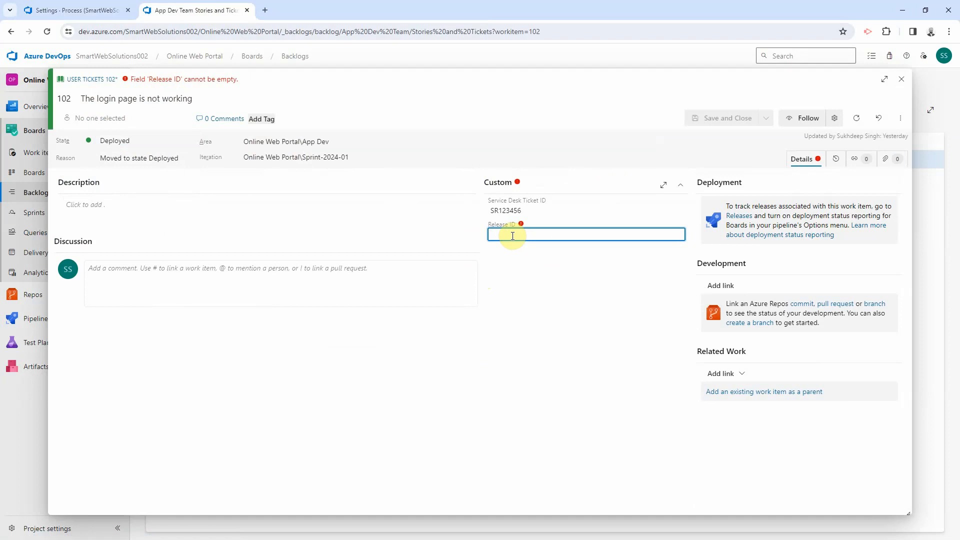
{"action": "type", "text": "ReleaseID"}
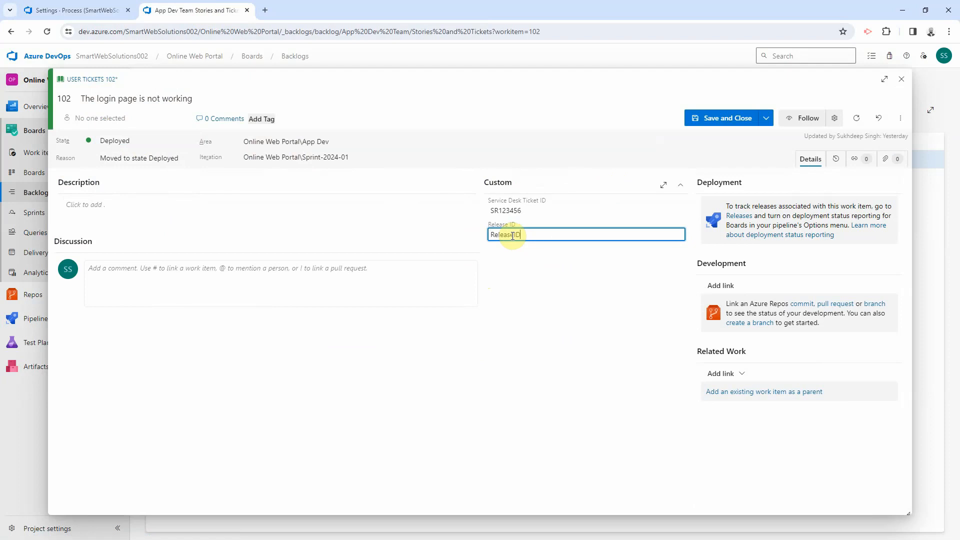
{"action": "type", "text": "-2024-02"}
{"action": "left_click", "coordinate": [728, 118]}
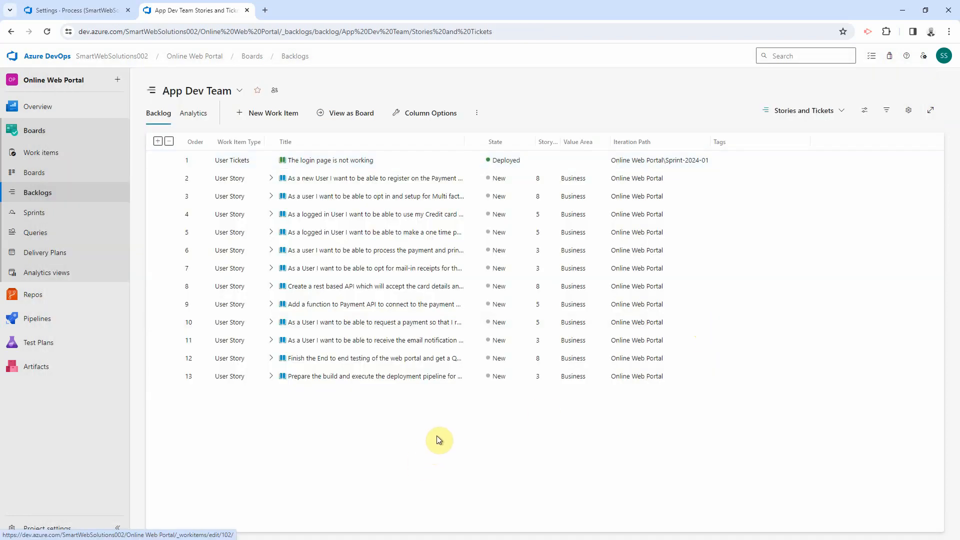
{"action": "left_click", "coordinate": [93, 10]}
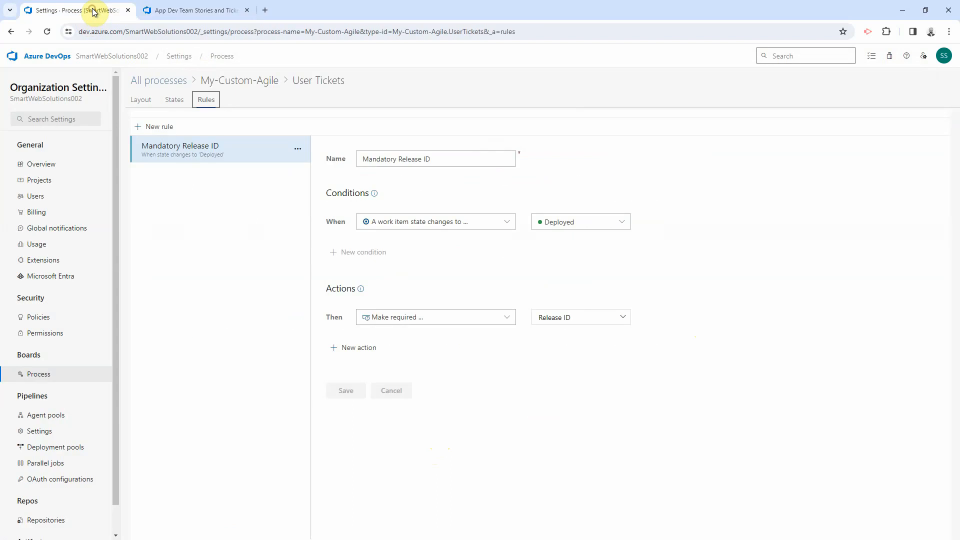